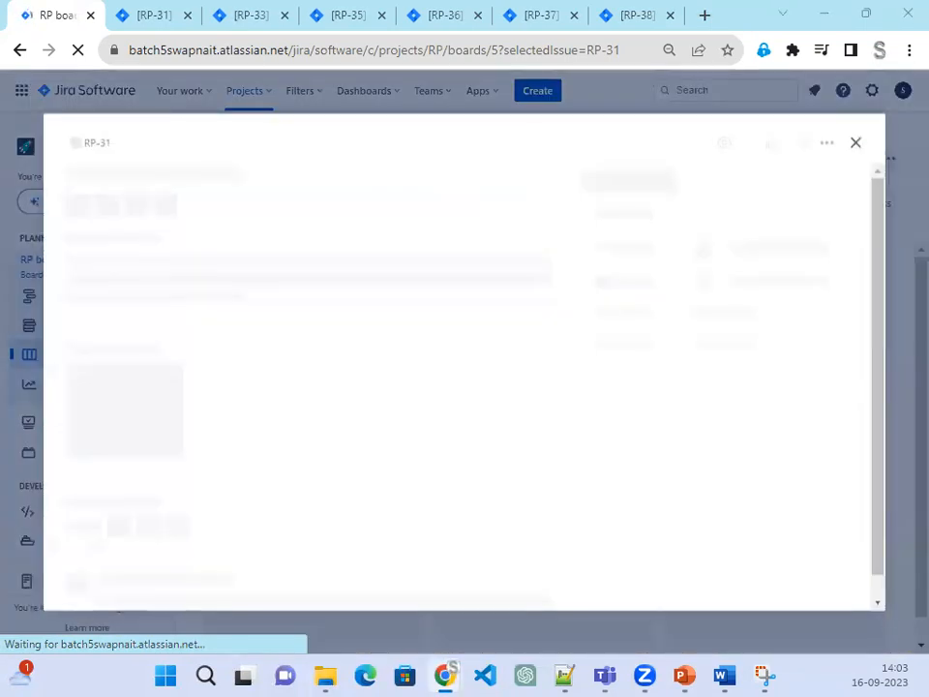
Step: Bring the Salesforce JA-0001 page up in its own window over the Jira RP-31 issue
click(692, 8)
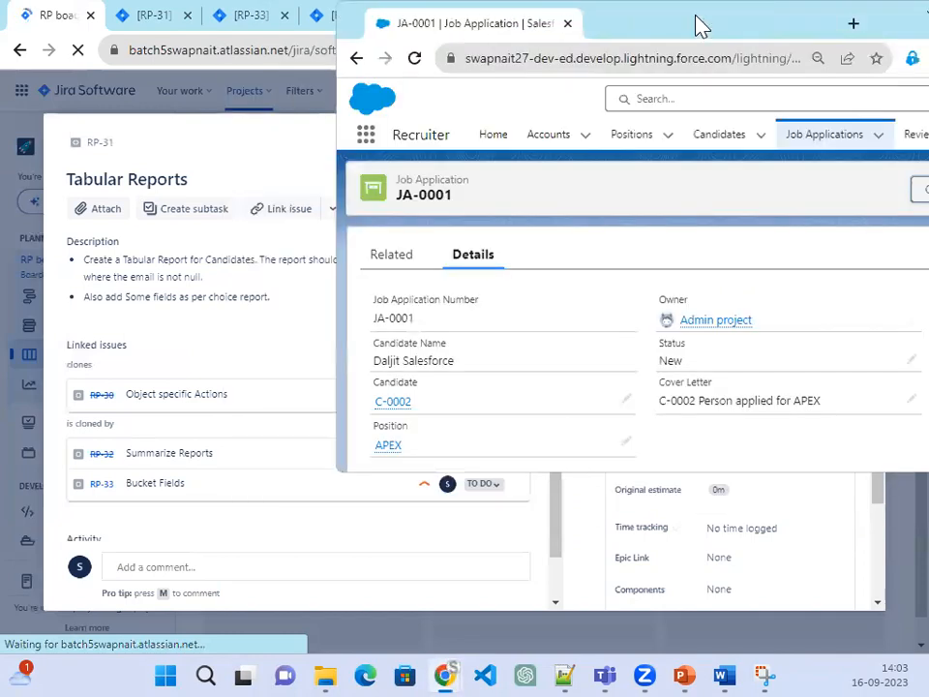
Step: Dock Salesforce back into the main window, go to Reports via More, and start a new report
drag(504, 21, 692, 41)
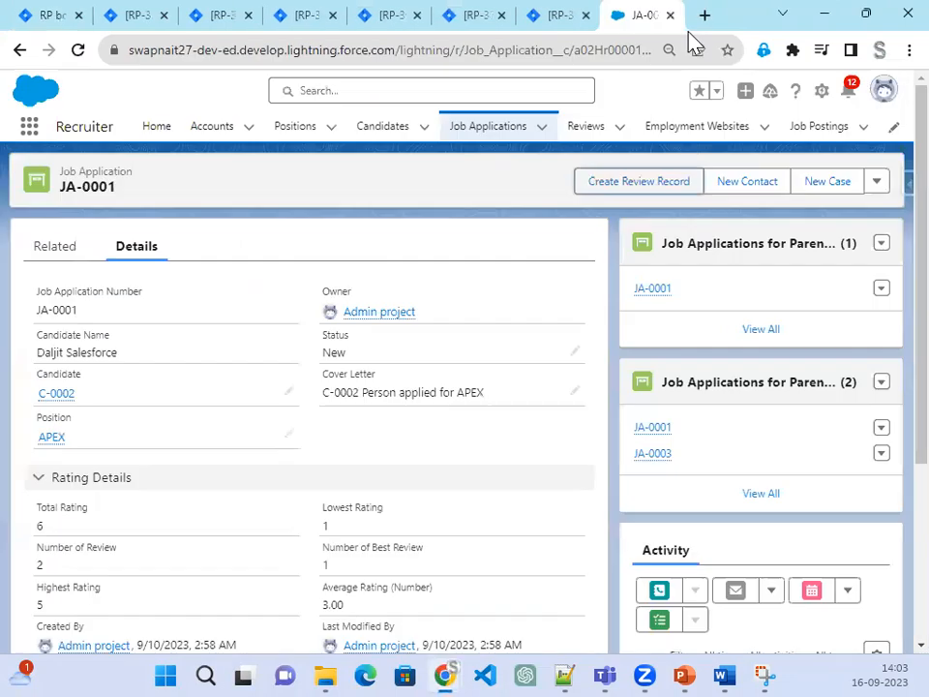
click(893, 129)
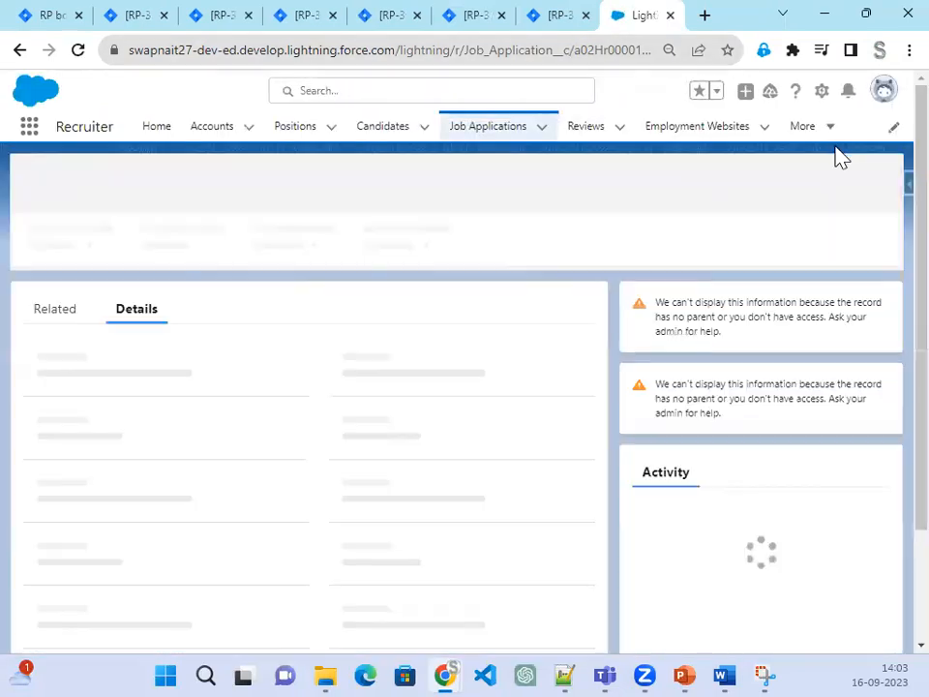
click(833, 141)
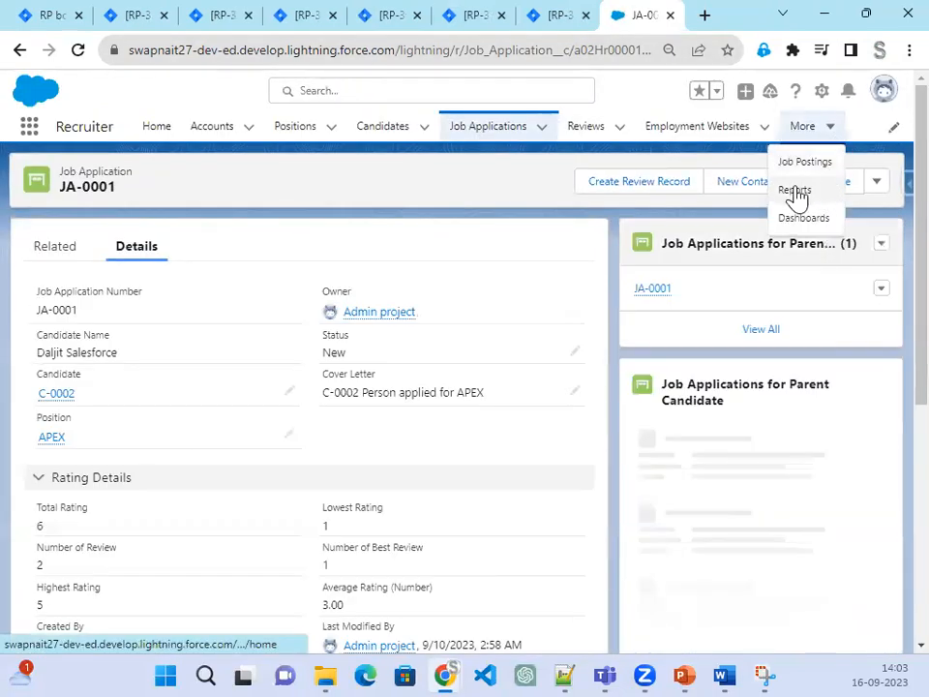
click(799, 196)
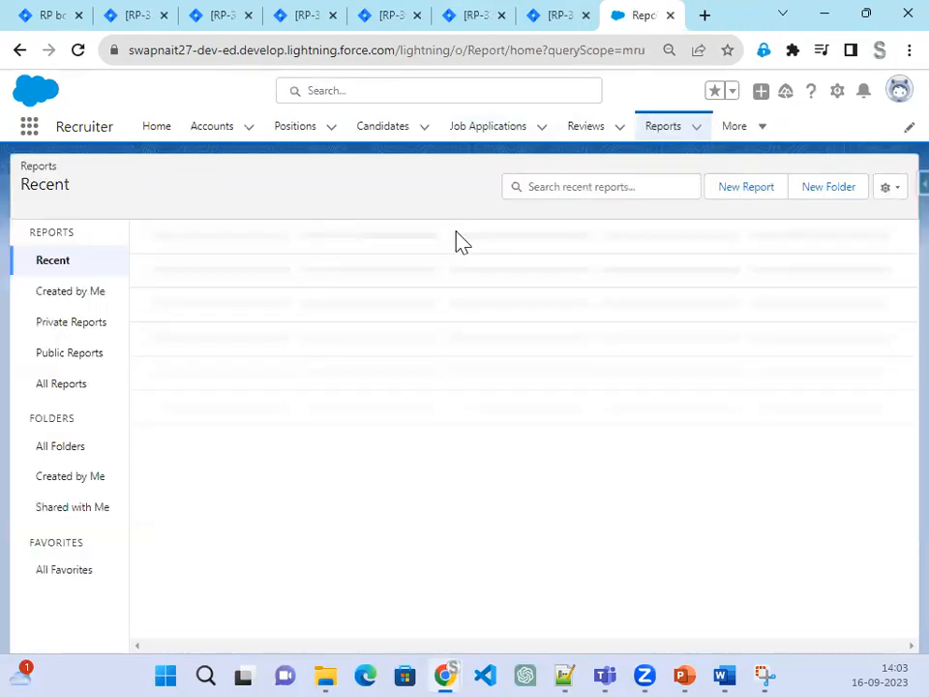
click(750, 190)
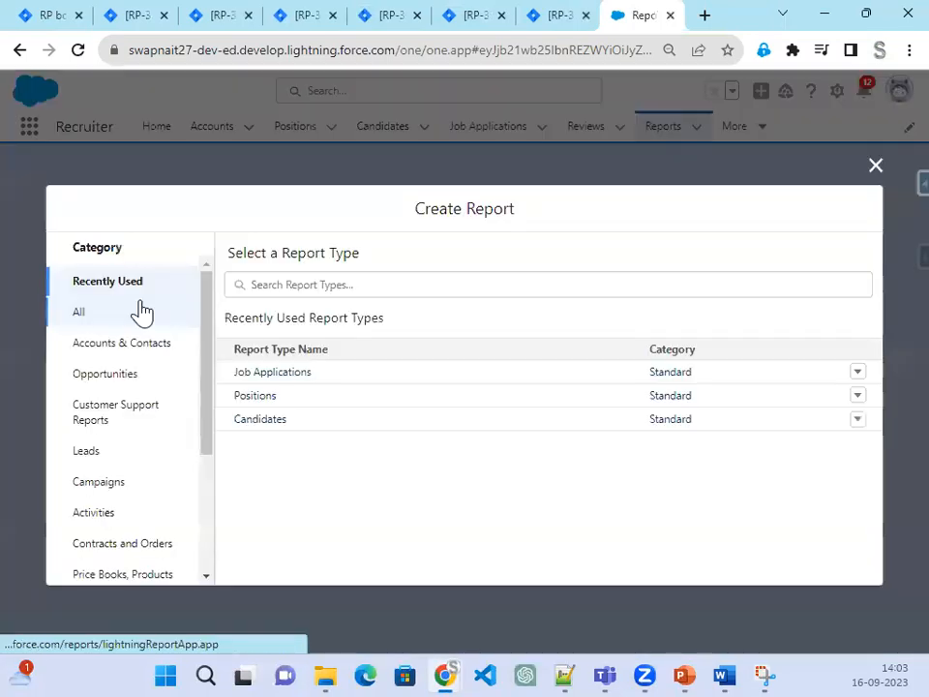
Step: Search All report types for 'Pos' and pick the Positions report type
click(78, 313)
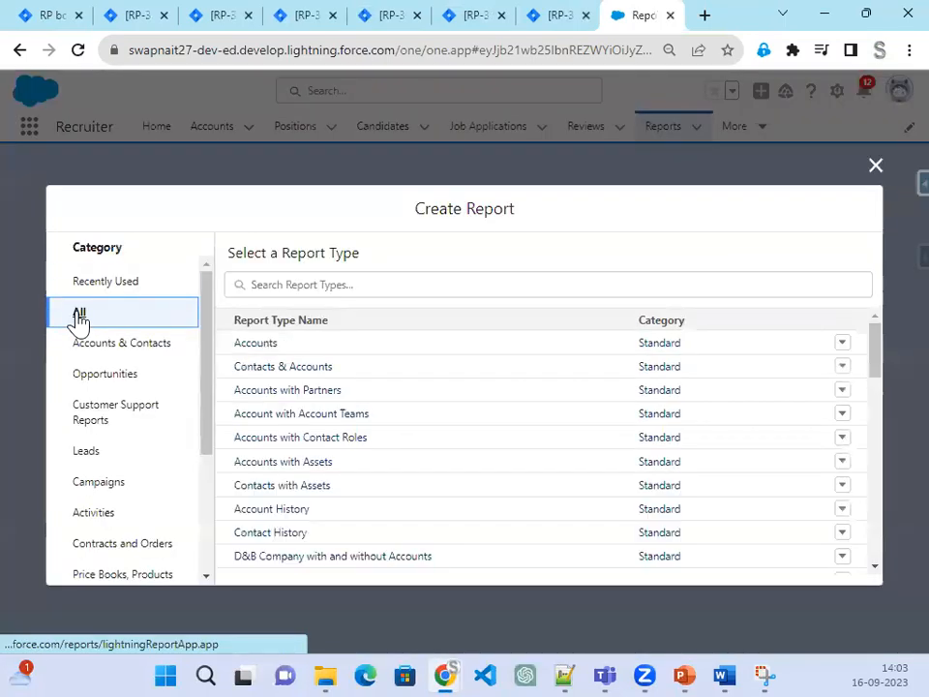
click(436, 290)
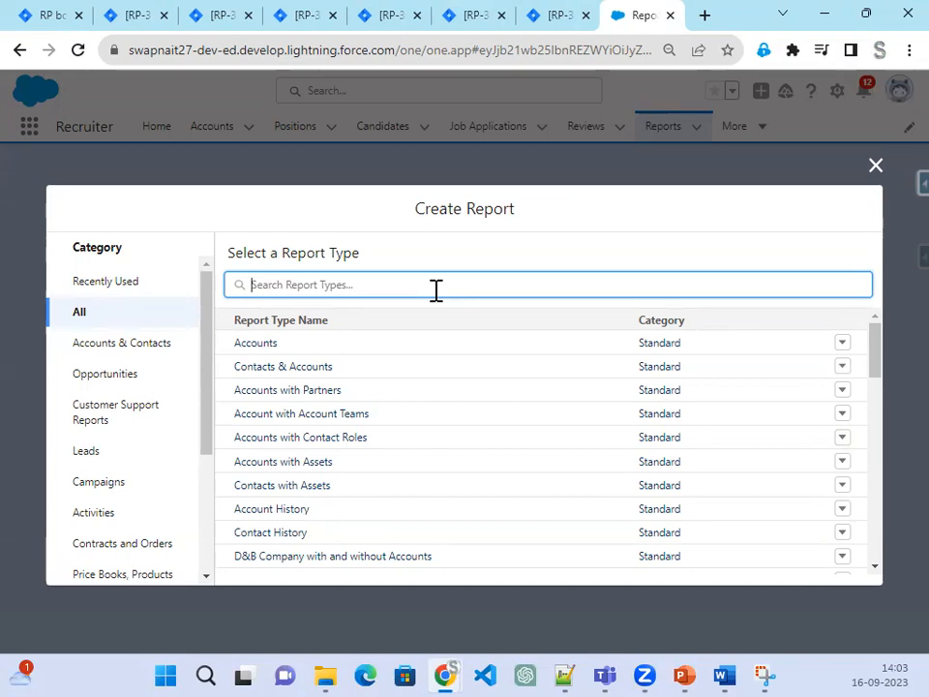
text(Position)
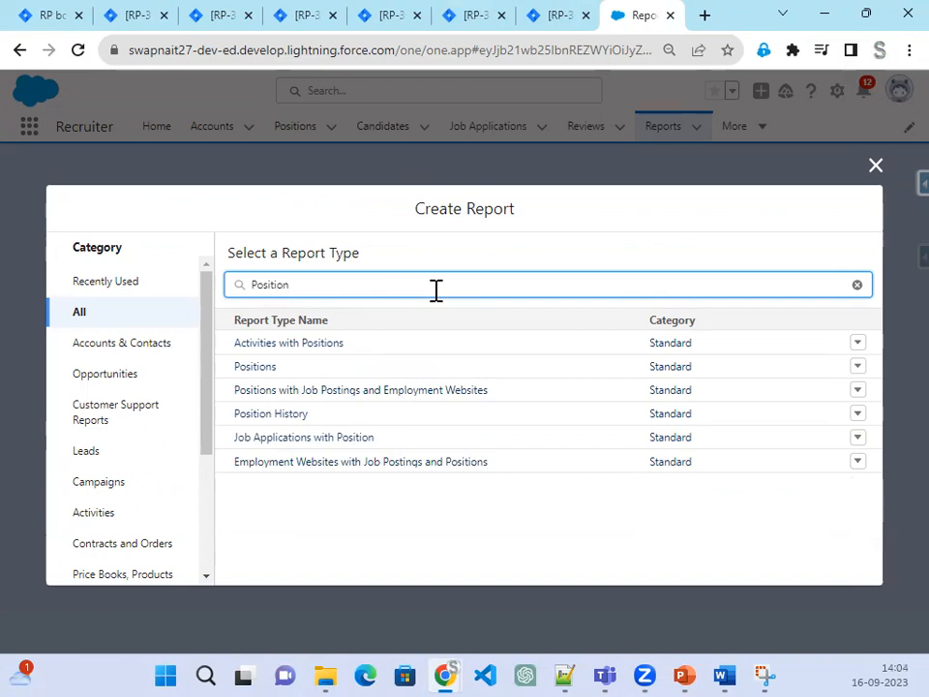
click(274, 371)
Step: Start the Positions report and add Educational Reuirements, Hiring Manager and Functional Area columns
click(733, 351)
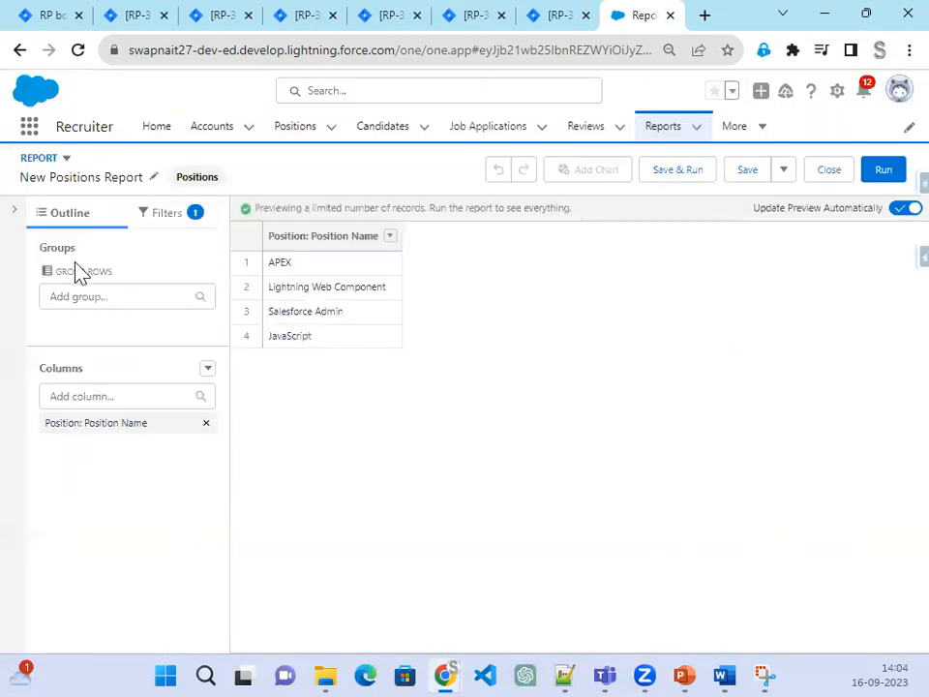
click(83, 396)
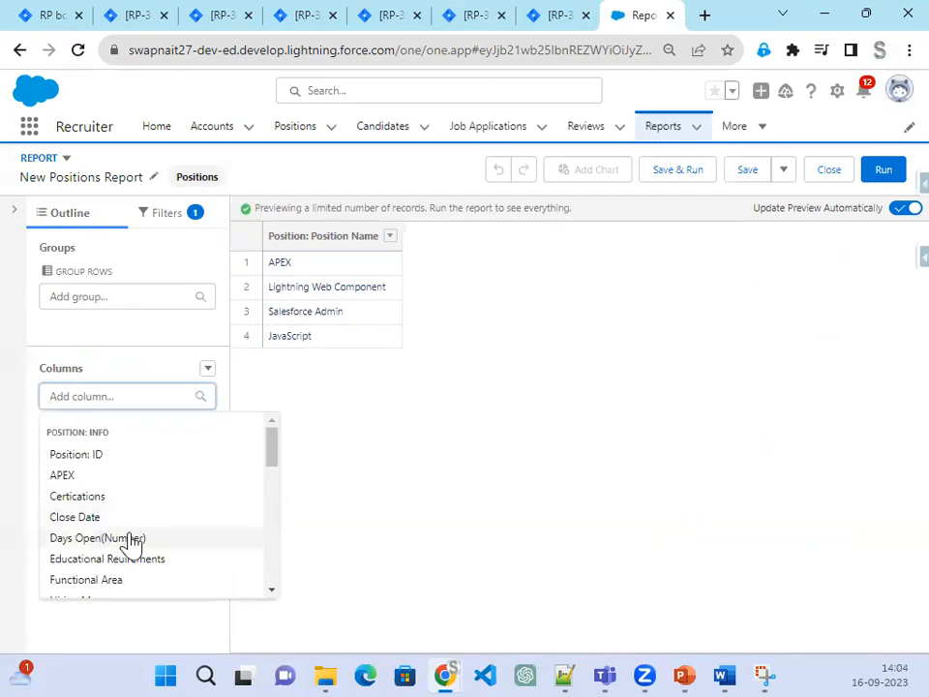
scroll(126, 532, down, 1)
click(109, 468)
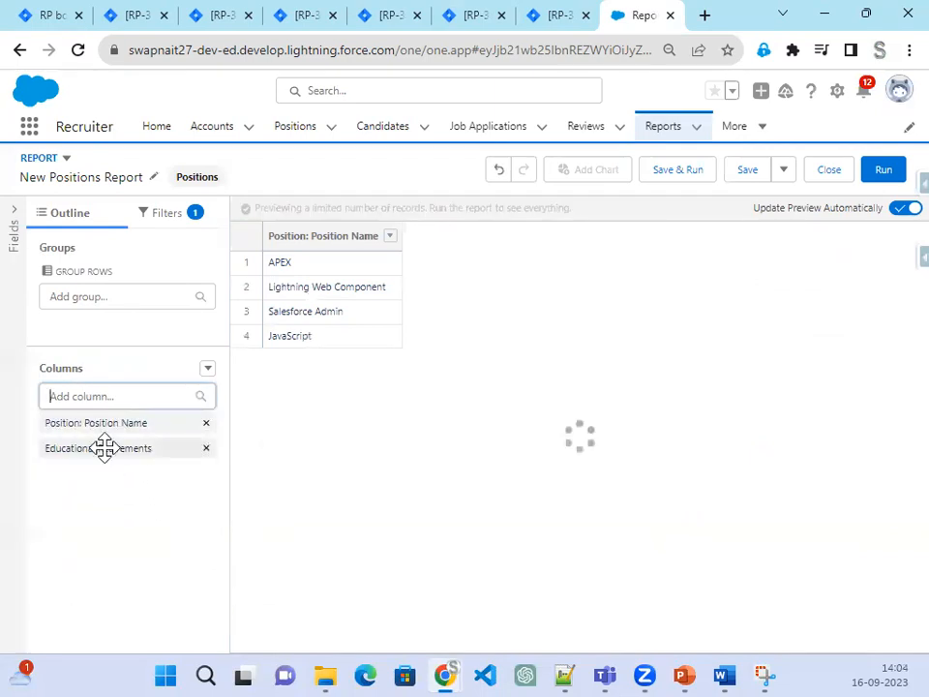
click(114, 397)
scroll(113, 558, down, 1)
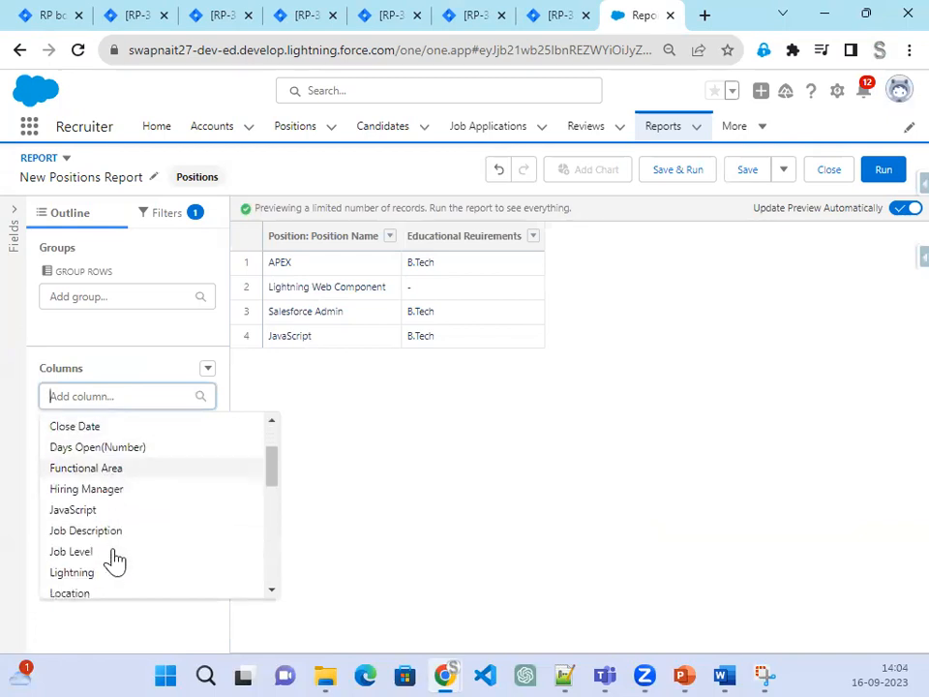
click(114, 491)
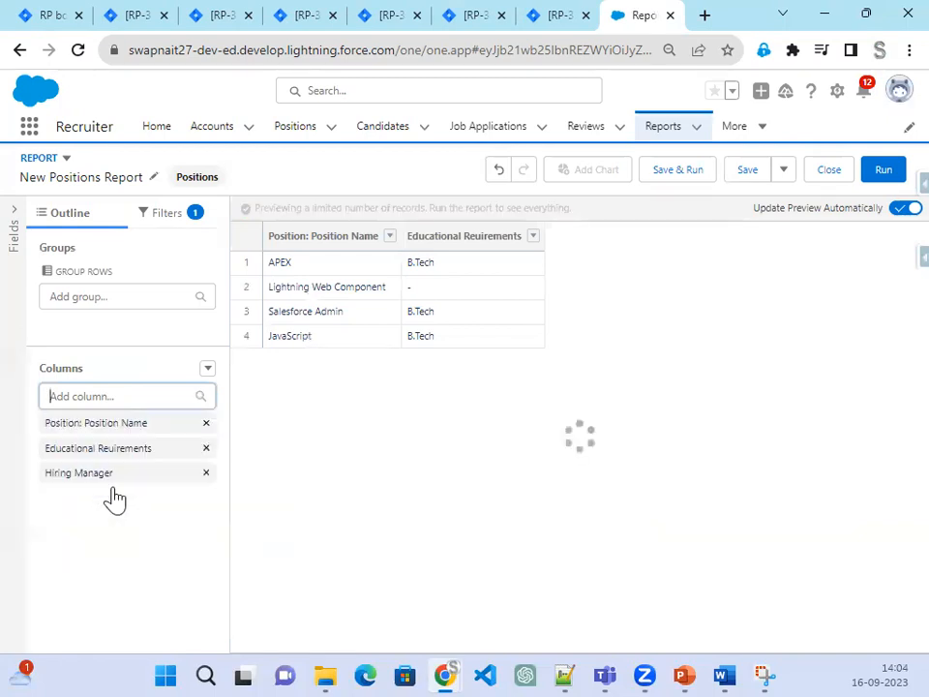
click(92, 391)
scroll(142, 514, down, 1)
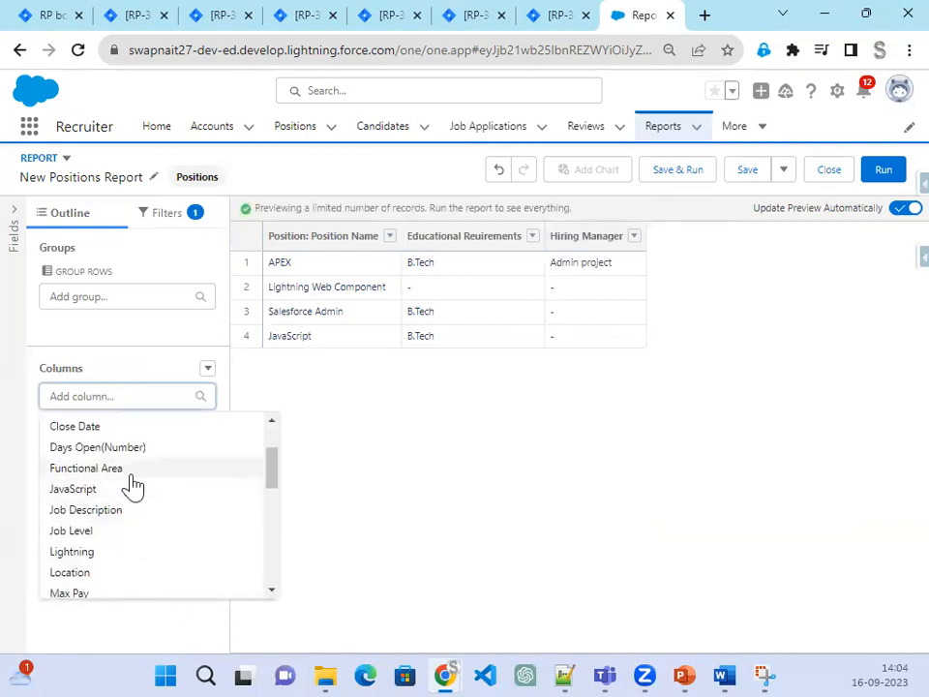
click(128, 470)
Step: Add the Job Level, Max Pay and Status columns to the report
click(120, 398)
scroll(133, 553, down, 1)
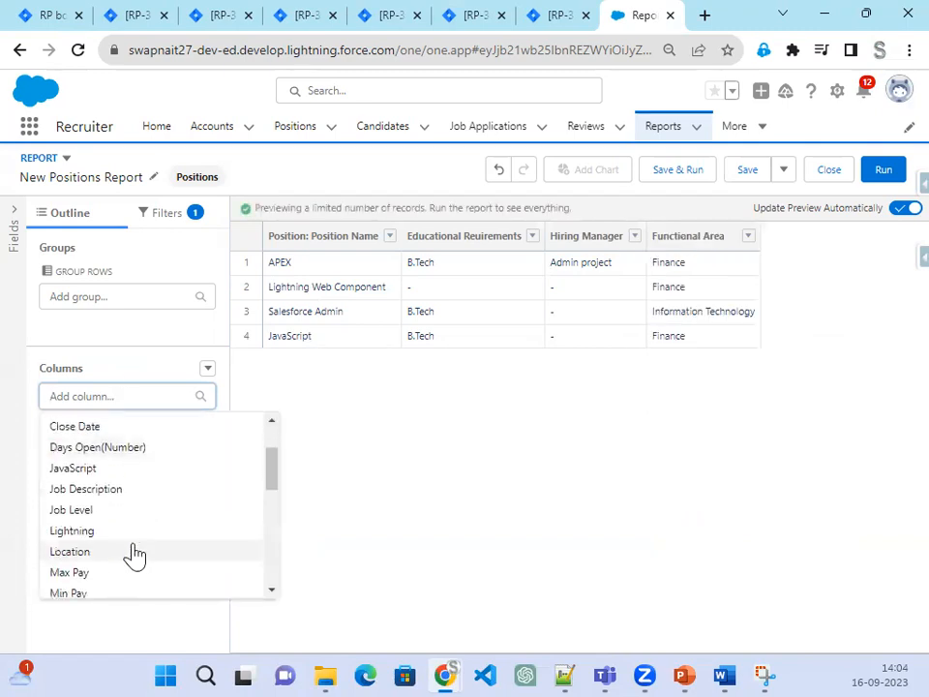
click(115, 513)
click(101, 396)
scroll(187, 572, down, 1)
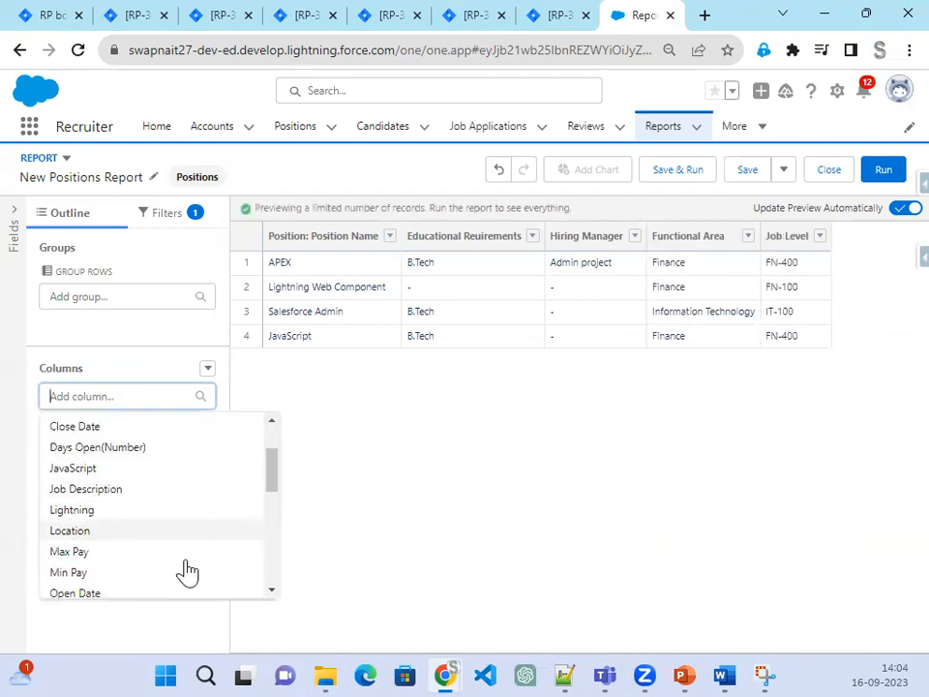
click(164, 553)
click(129, 399)
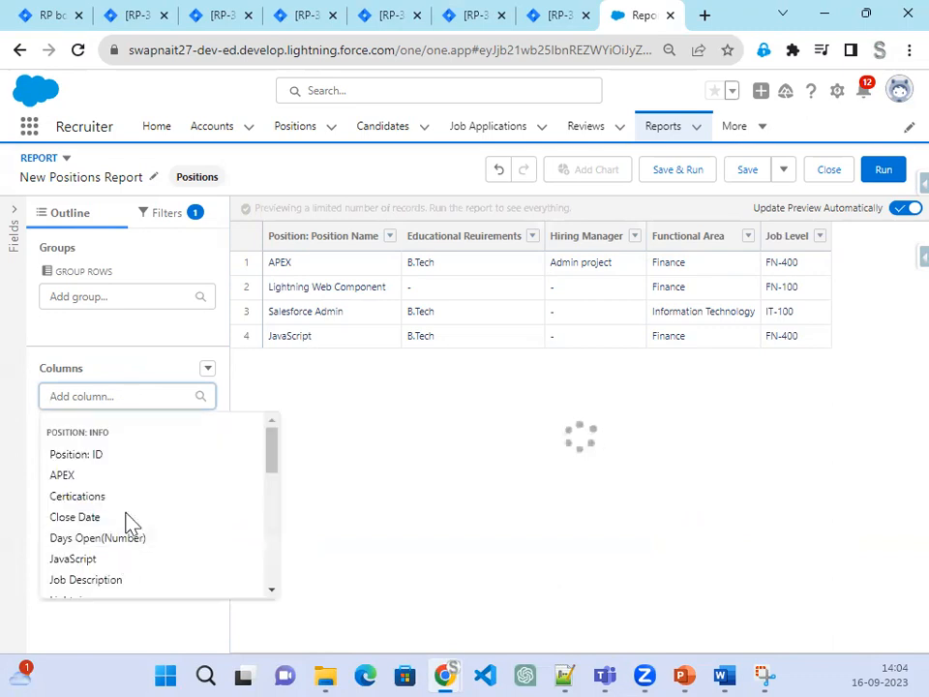
click(129, 399)
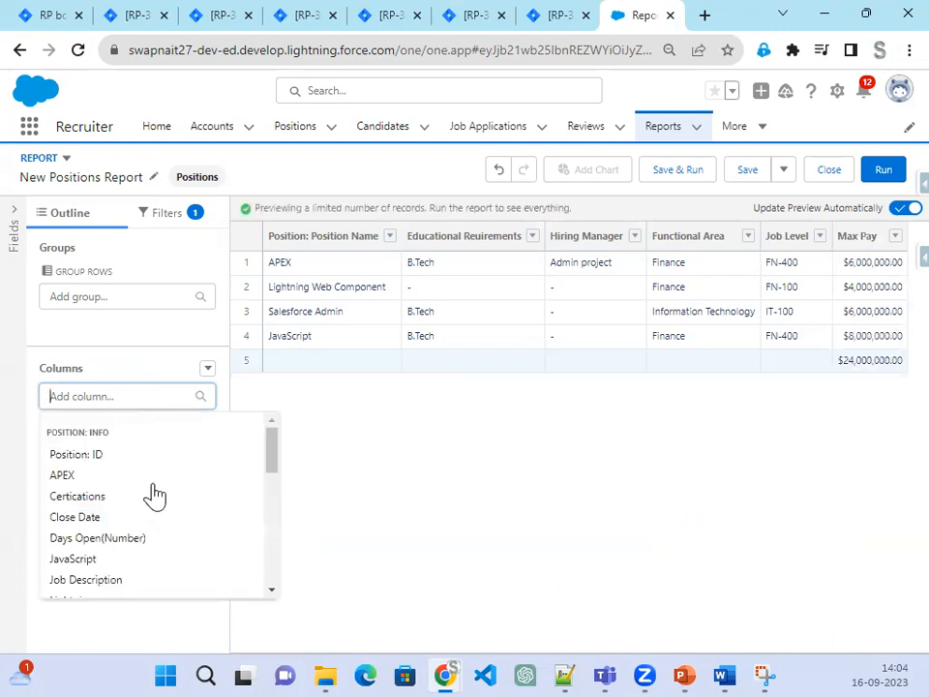
scroll(150, 513, down, 3)
click(96, 569)
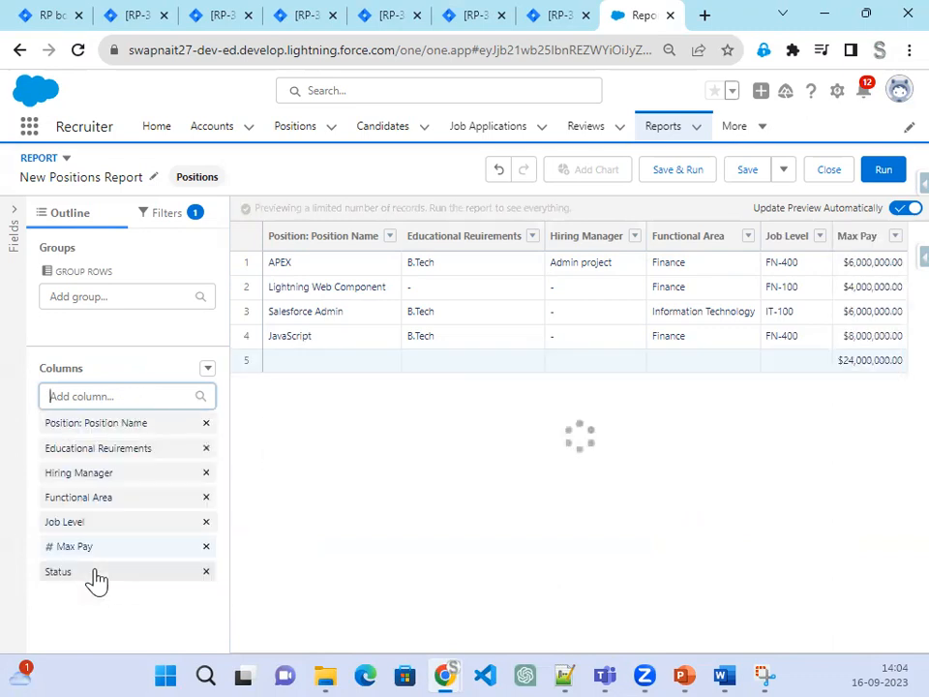
click(190, 217)
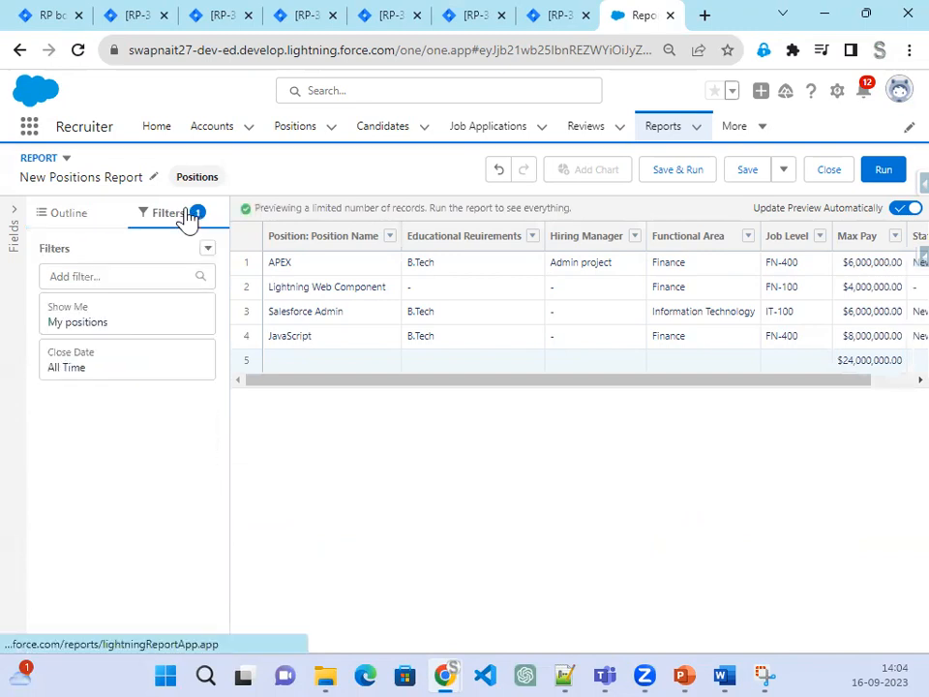
Step: Change the Show Me filter from My positions to All positions and apply it
click(185, 324)
click(273, 332)
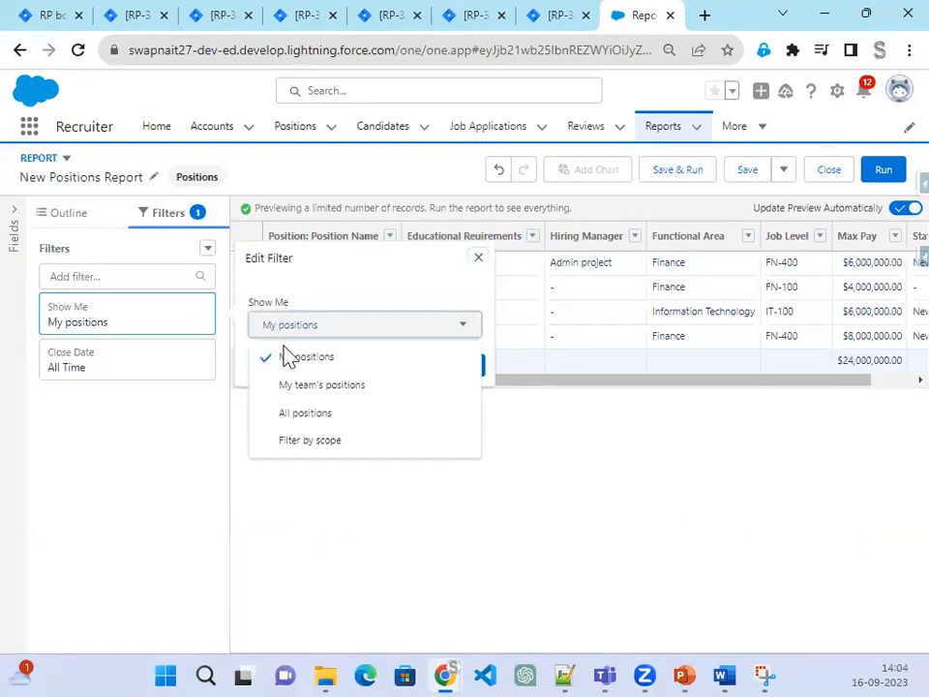
click(311, 415)
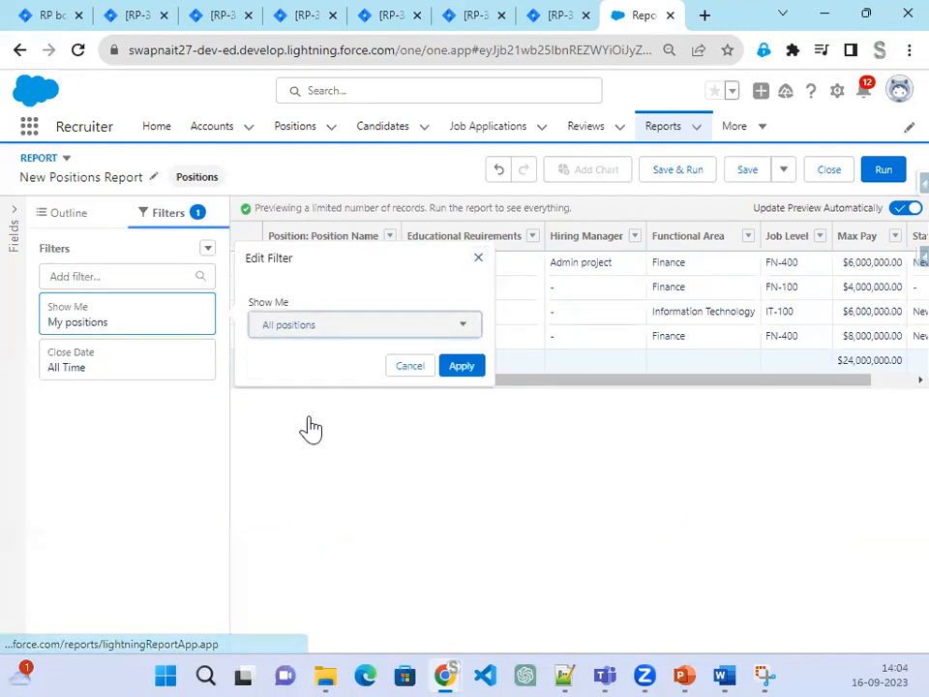
click(473, 370)
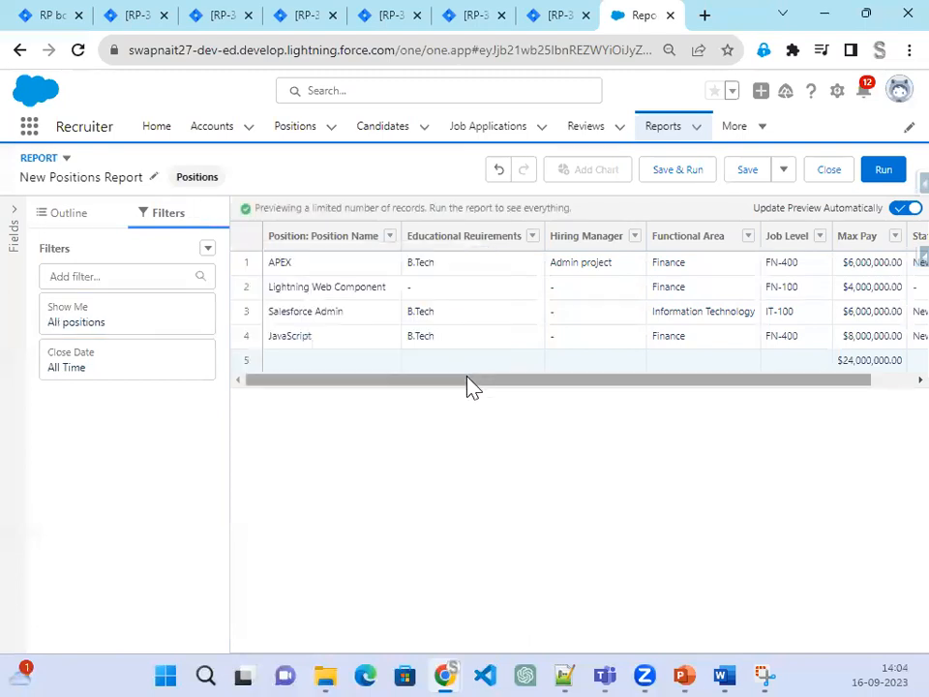
scroll(466, 389, right, 2)
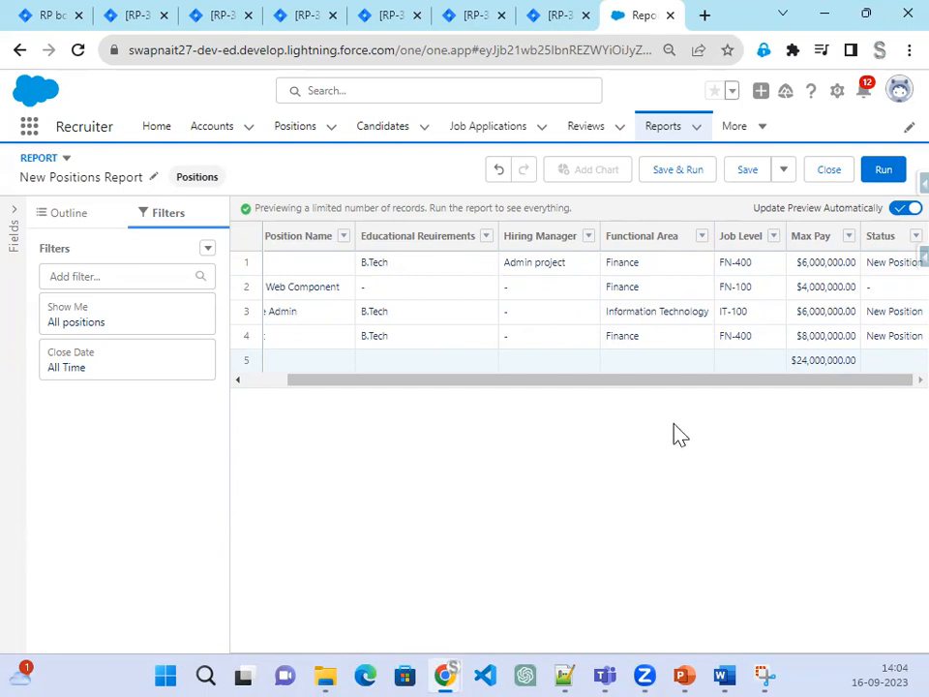
Step: Back in the Outline, try Bucket This Column on Status, then close the editor unsaved
click(77, 216)
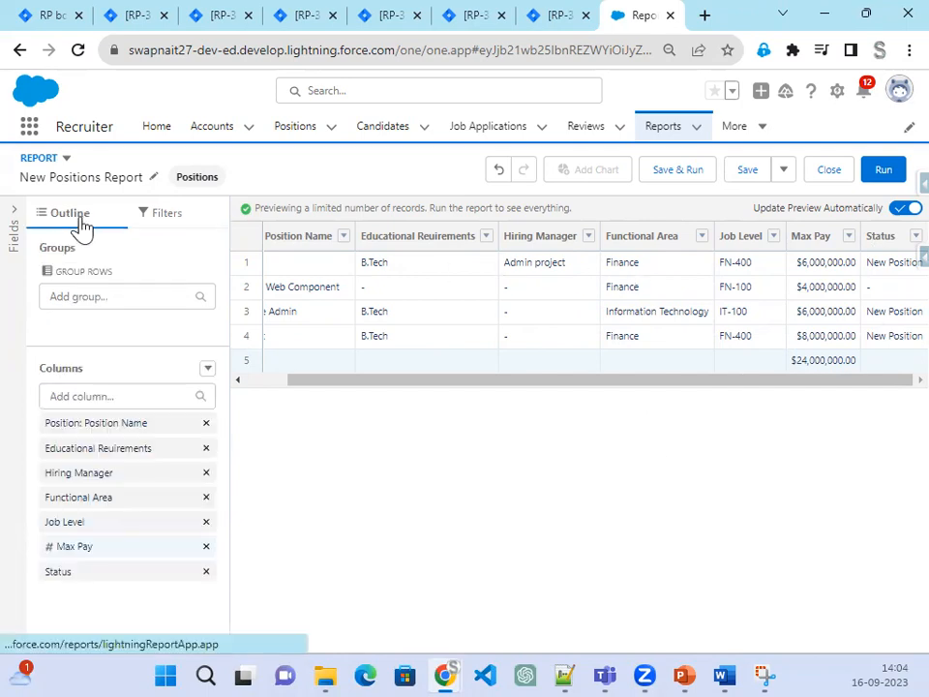
click(207, 373)
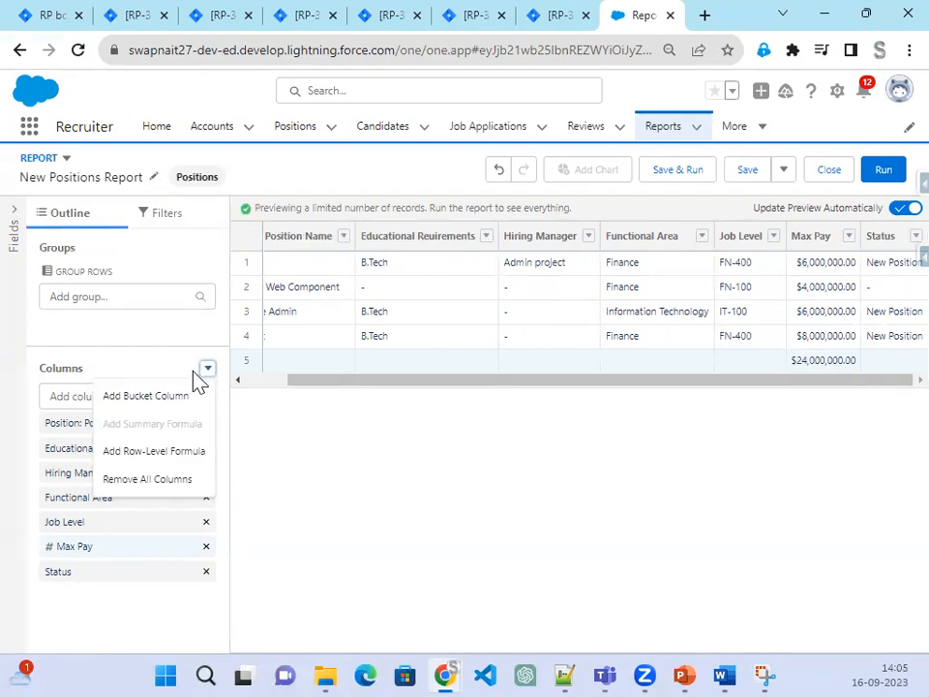
click(898, 244)
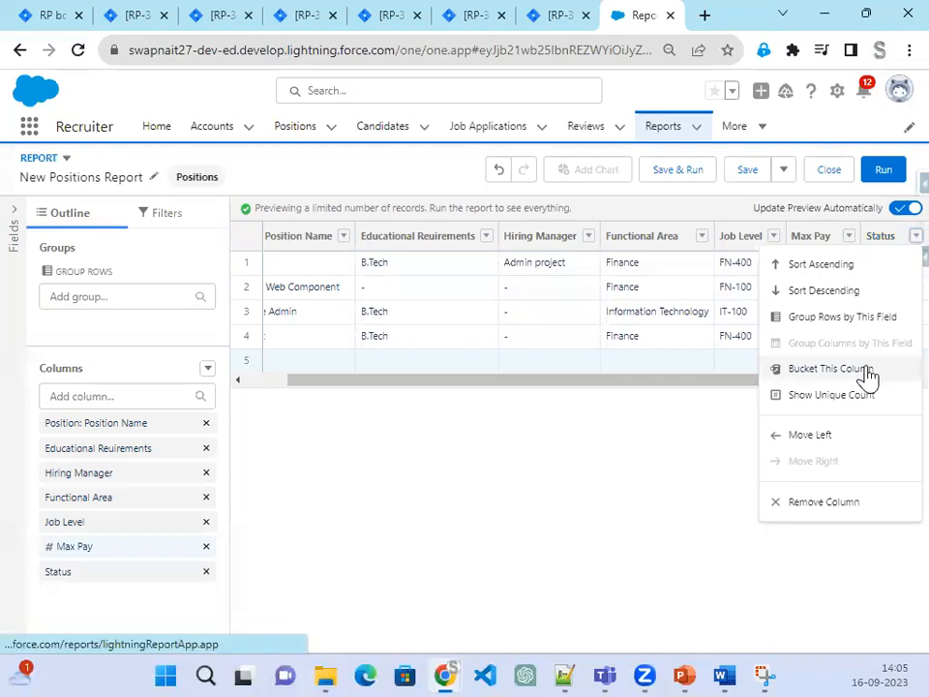
click(833, 368)
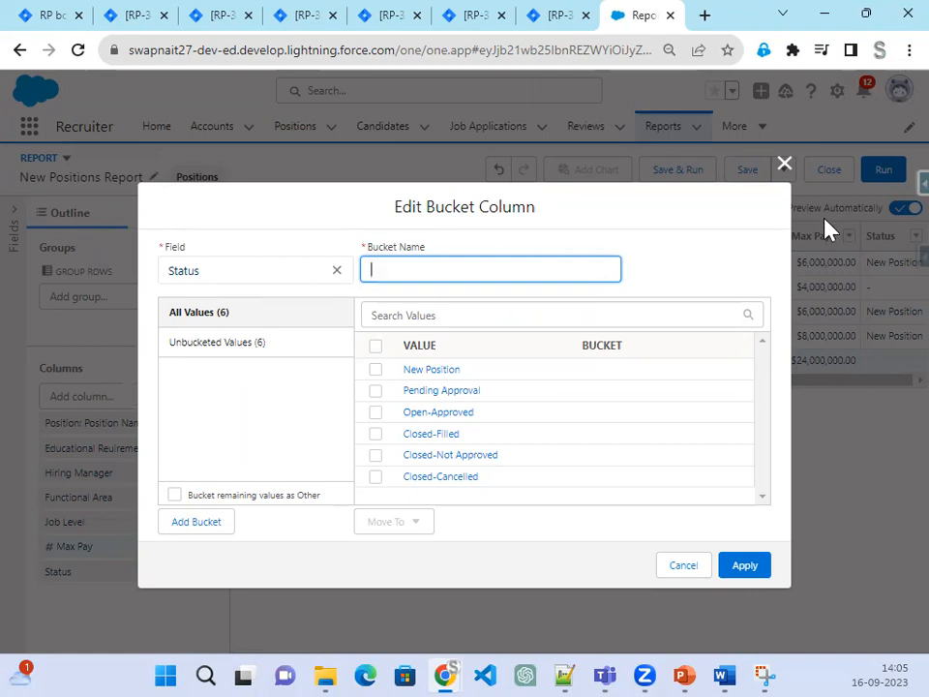
click(785, 166)
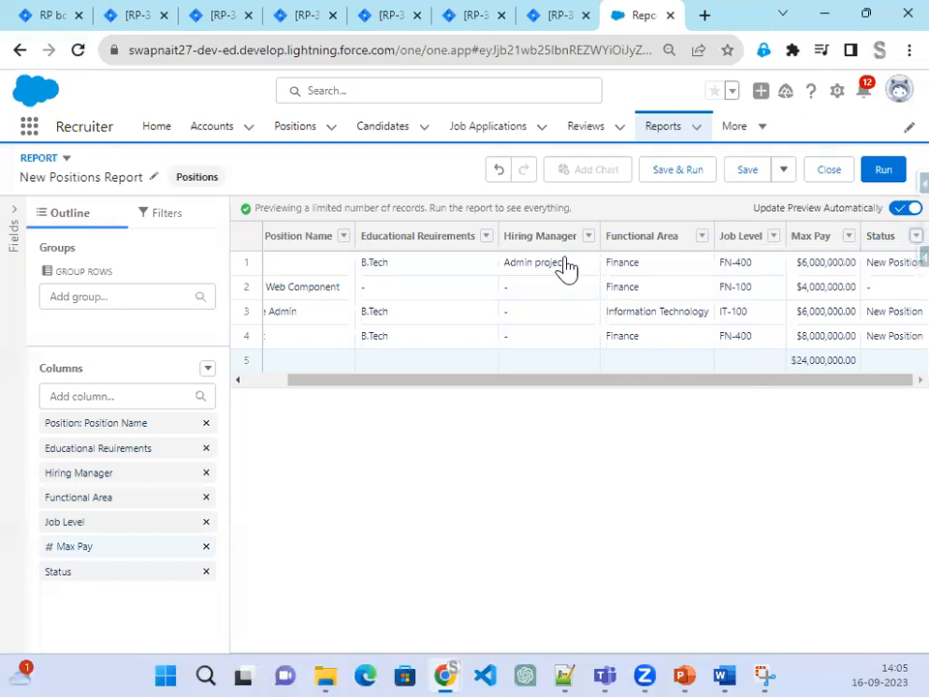
click(208, 369)
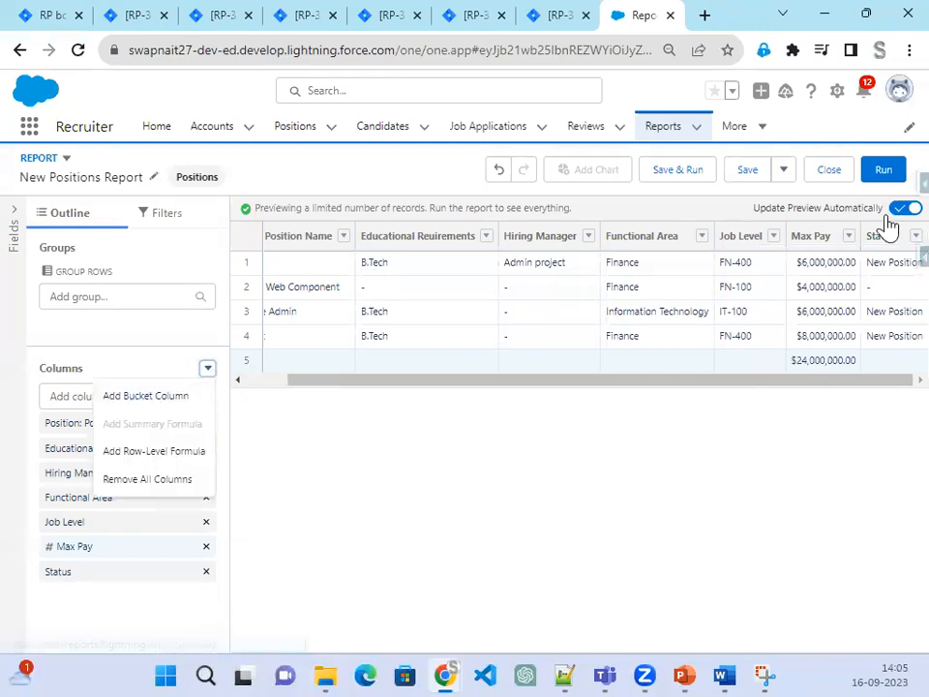
Step: Group the report rows by Status, then remove the Status grouping again
click(899, 243)
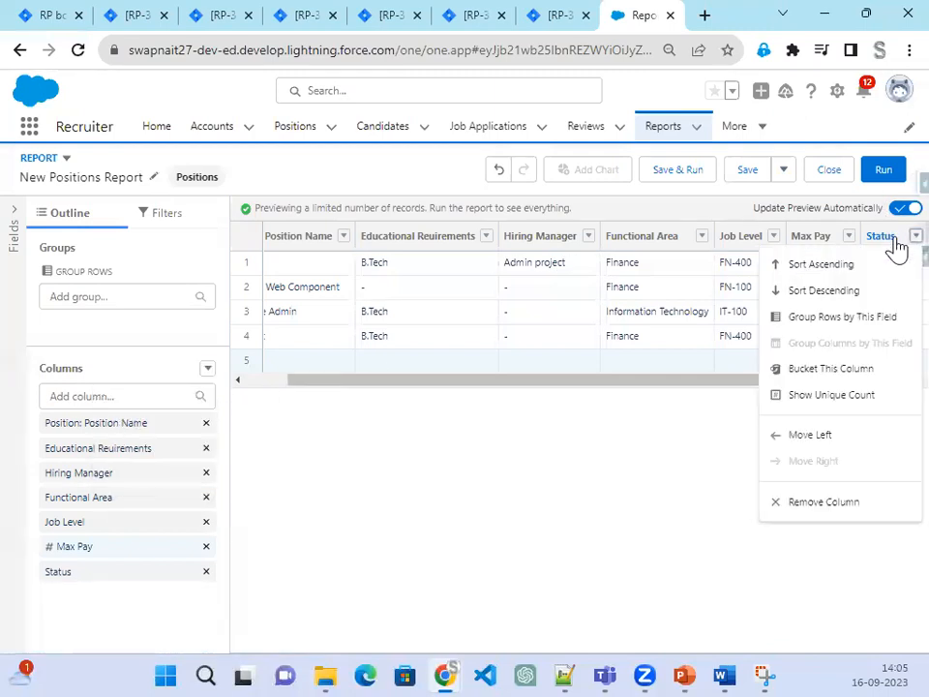
click(863, 323)
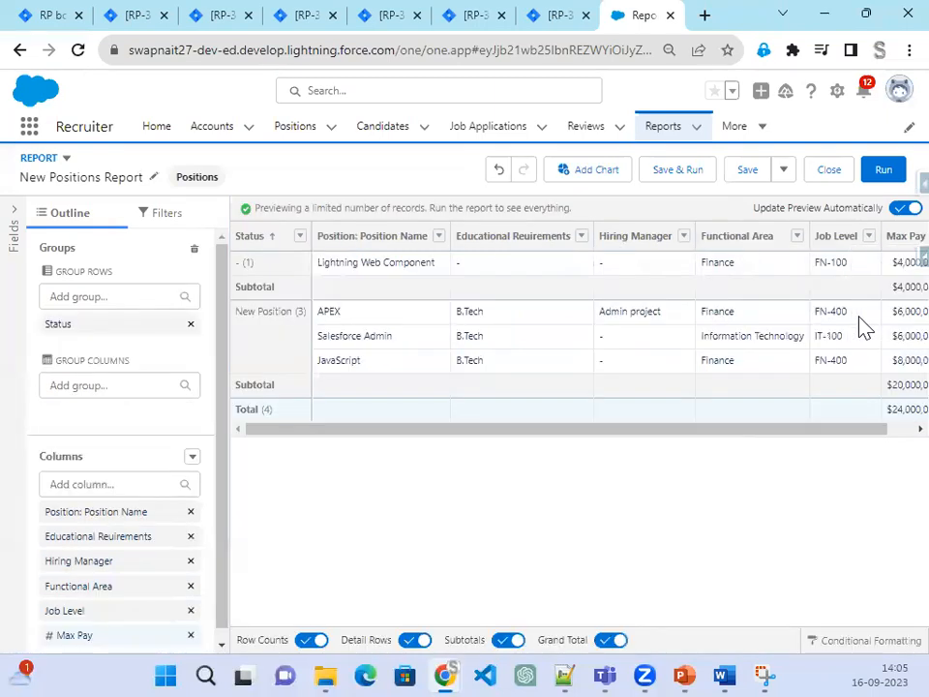
click(301, 236)
click(264, 513)
click(300, 236)
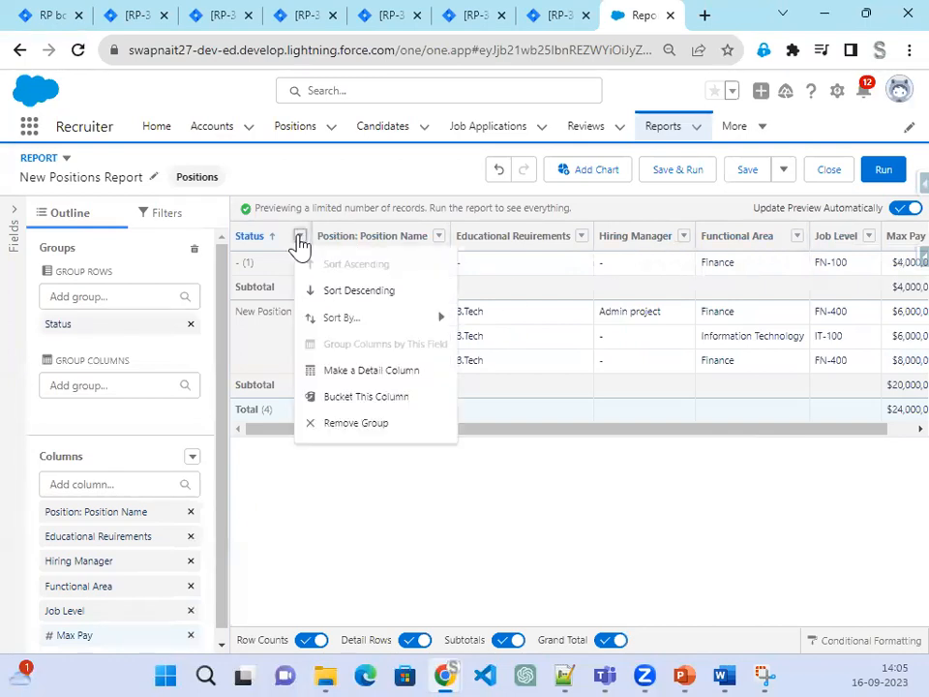
mouse_move(353, 329)
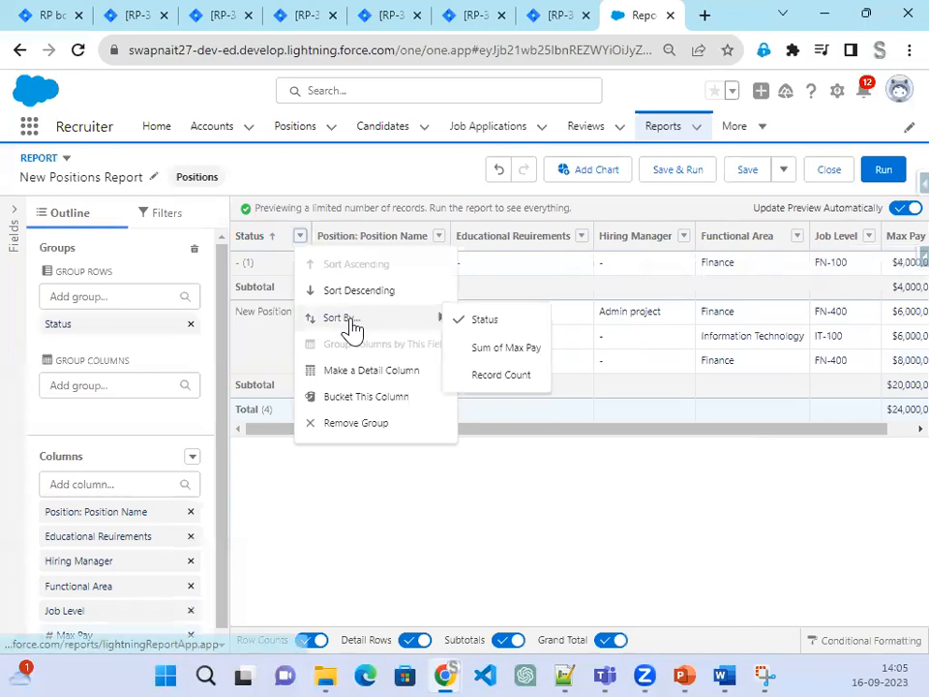
click(355, 425)
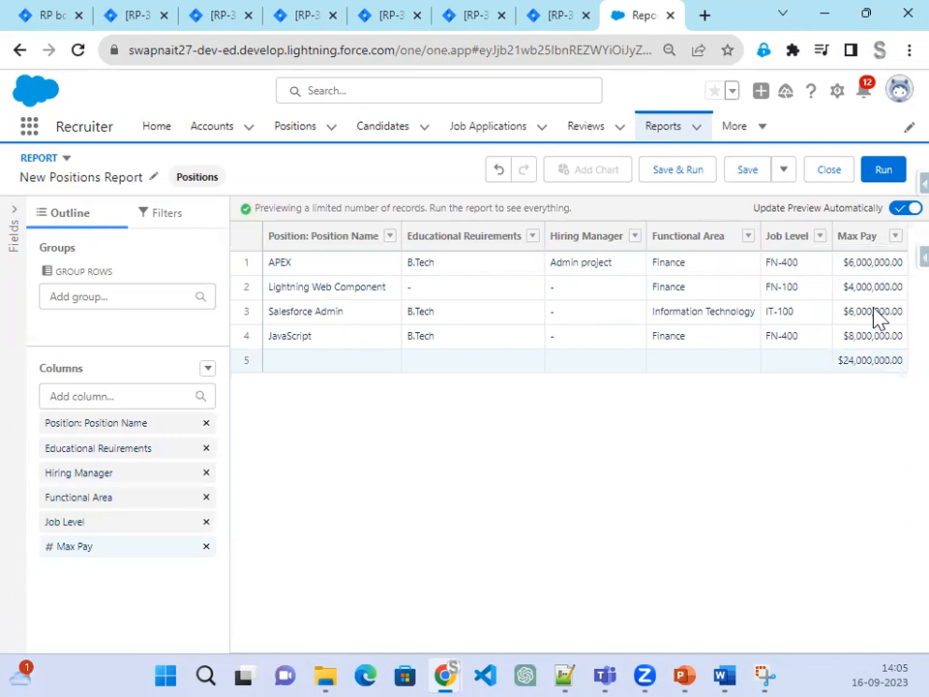
click(134, 391)
Step: Re-add the Status column, group rows by it, then remove that grouping
text(St)
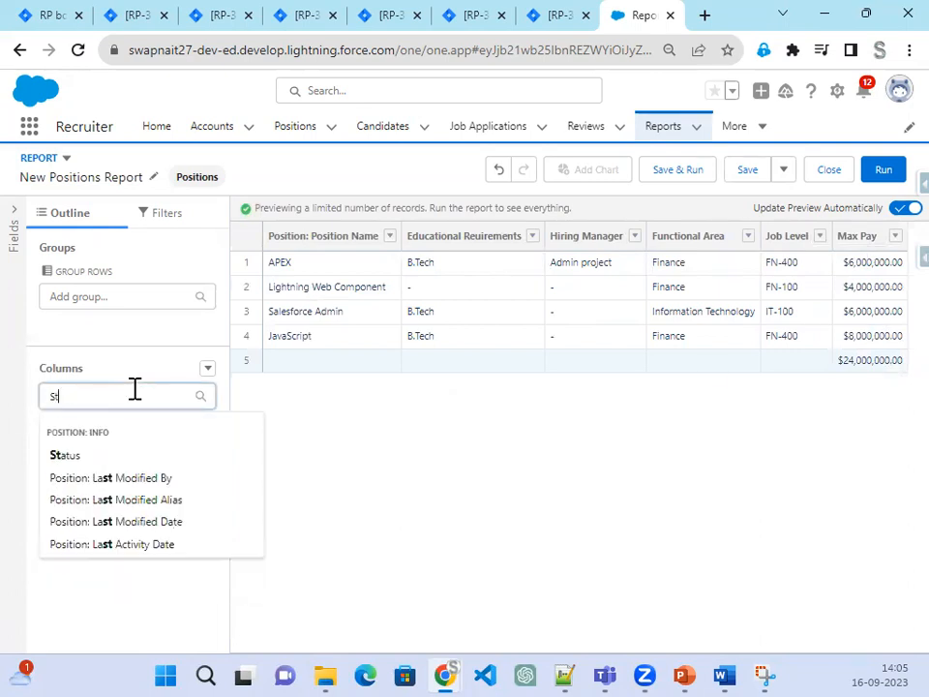
click(96, 456)
drag(788, 380, 865, 384)
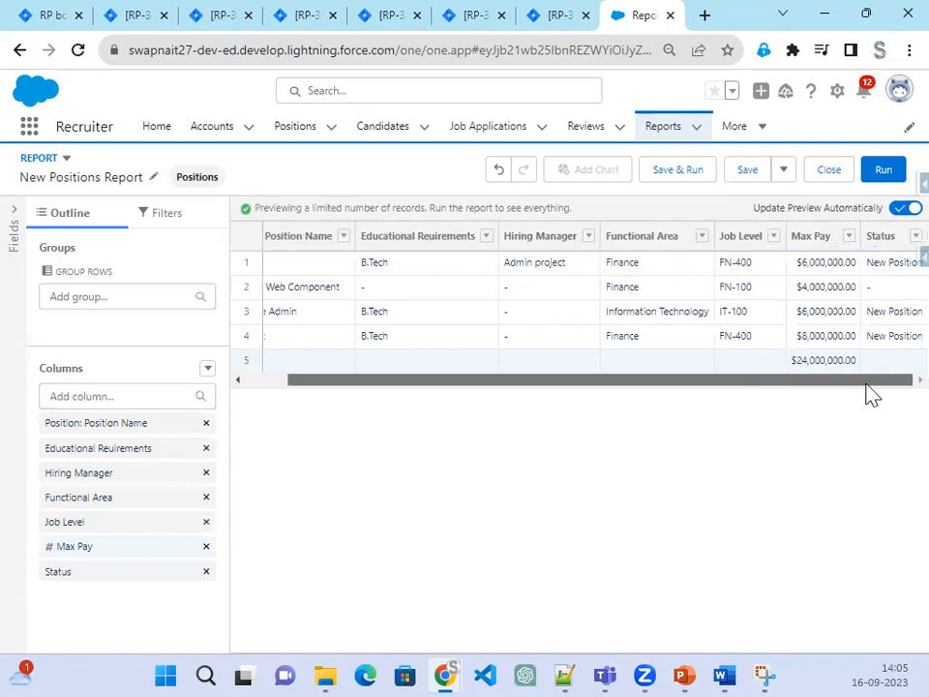
click(897, 240)
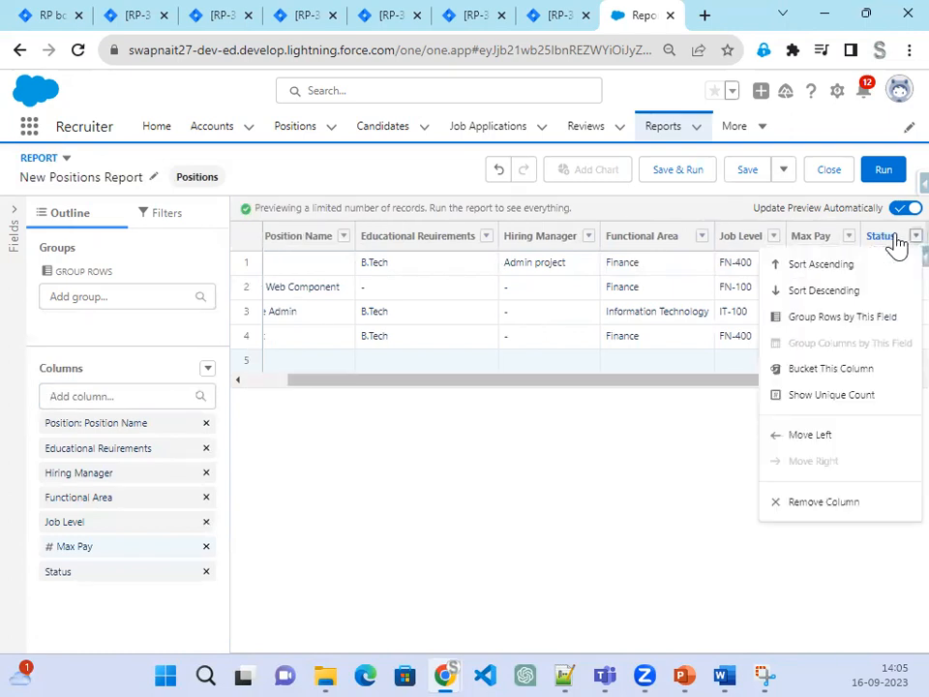
click(867, 320)
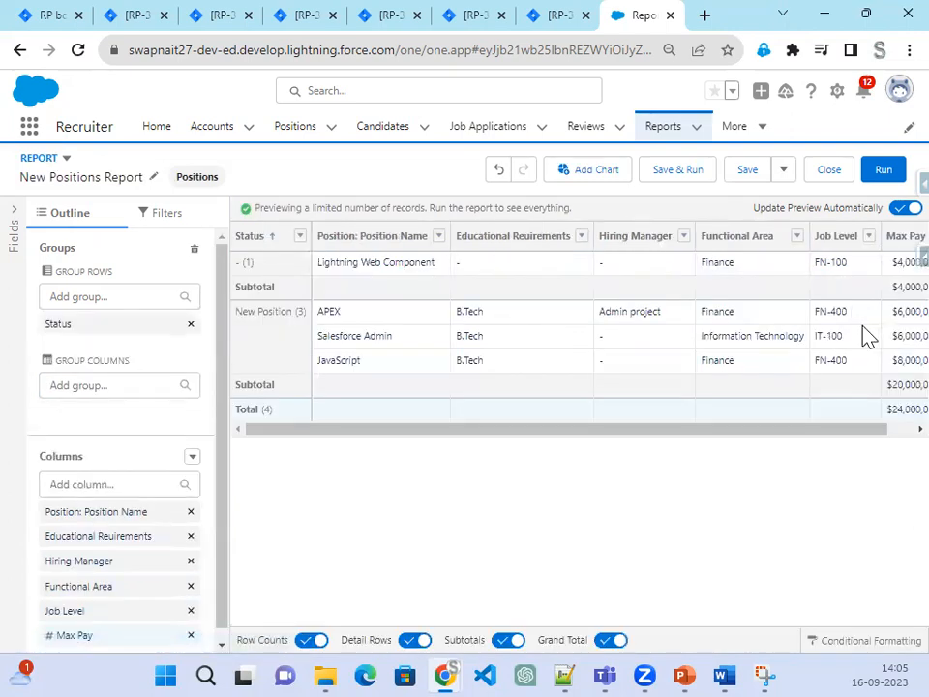
click(300, 236)
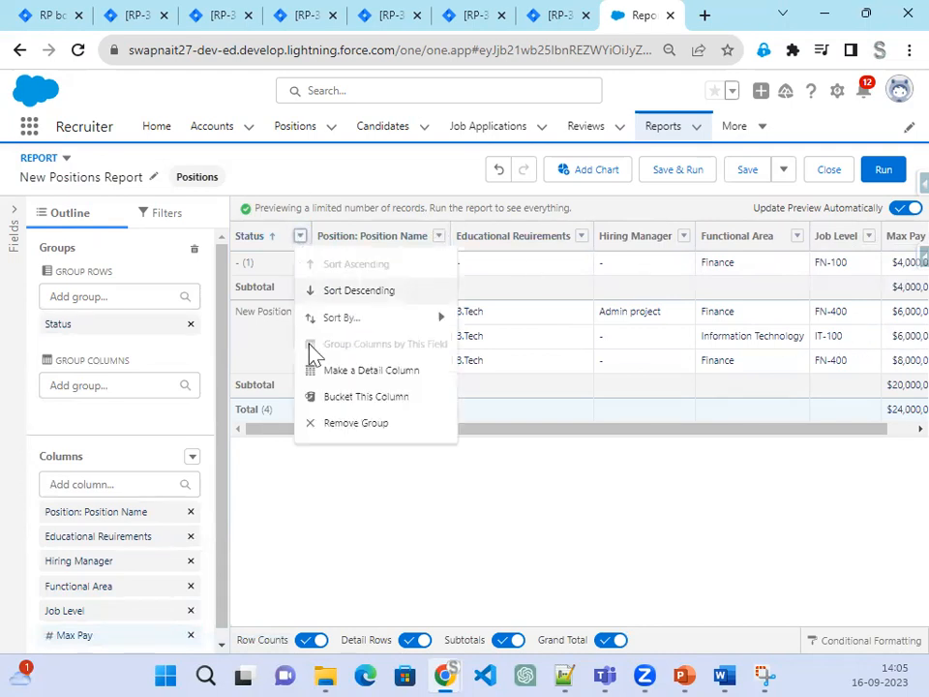
click(319, 424)
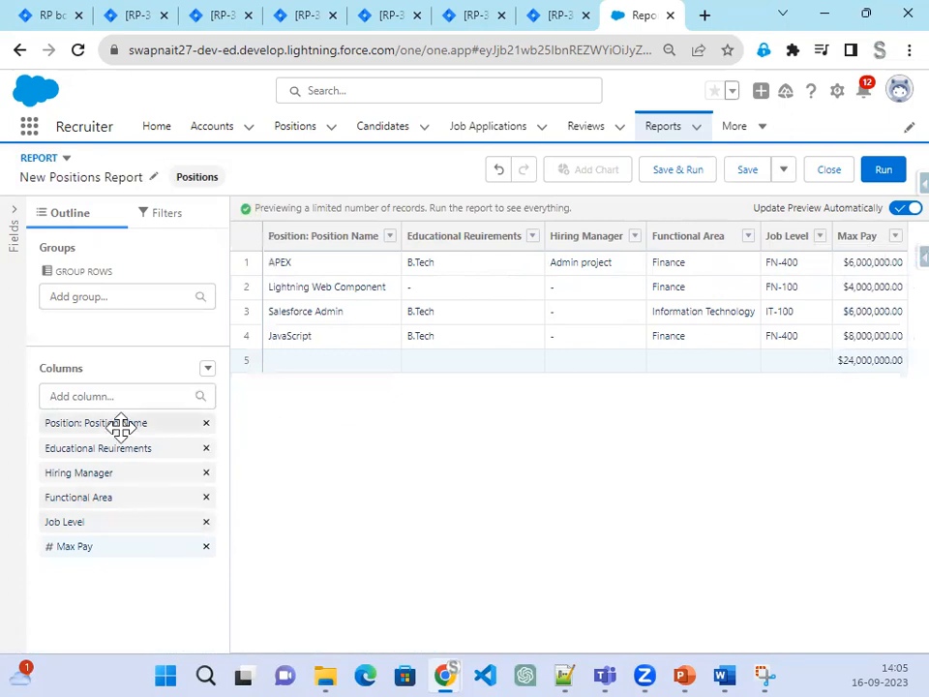
Step: Add Status back, sort it ascending, and open Bucket This Column for it
click(126, 397)
text(Stat)
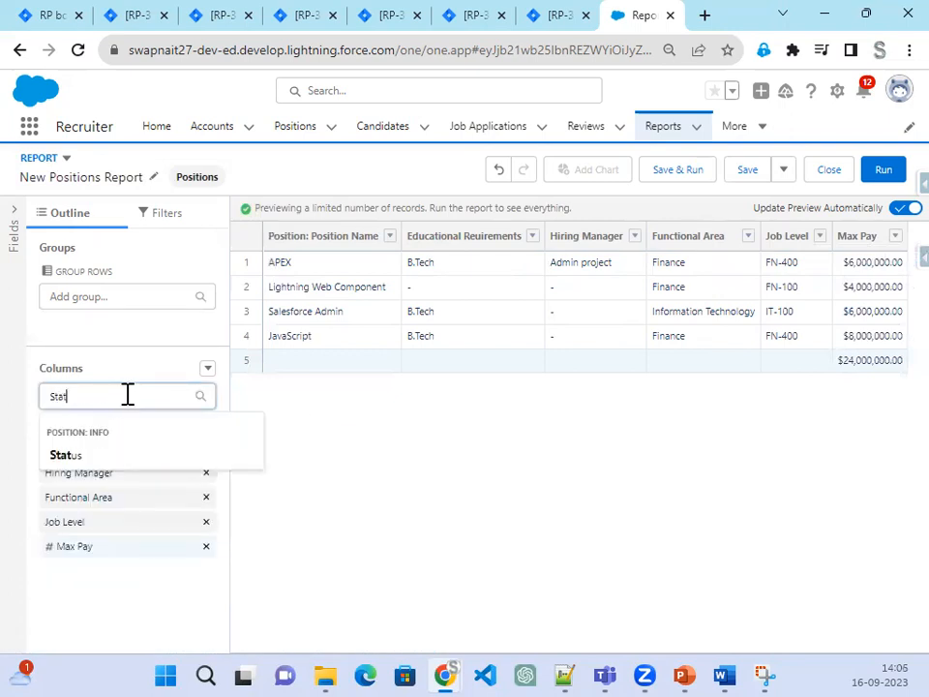
click(78, 459)
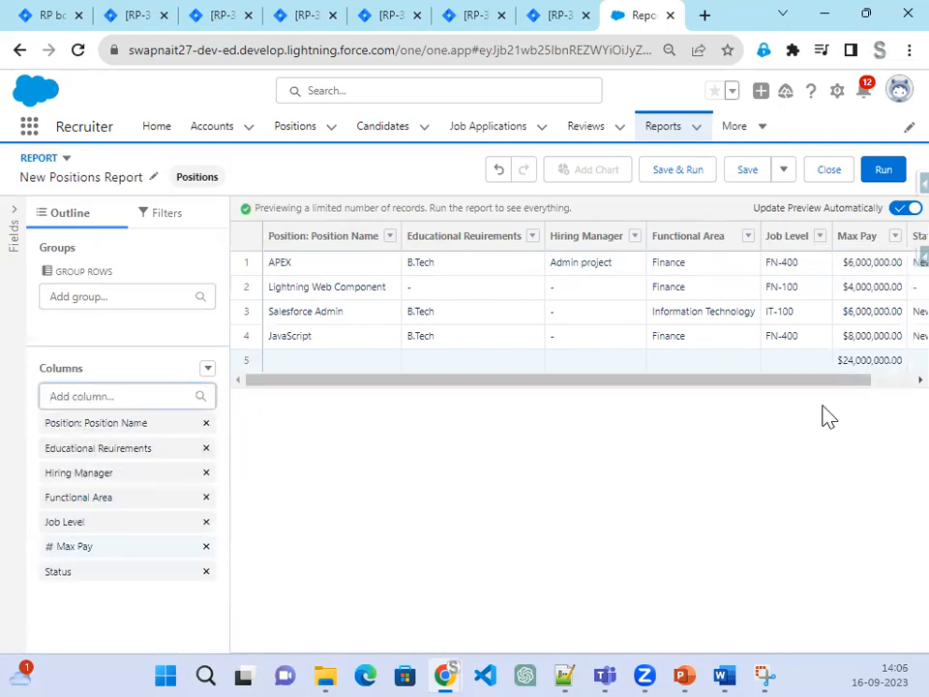
scroll(872, 378, right, 2)
click(892, 240)
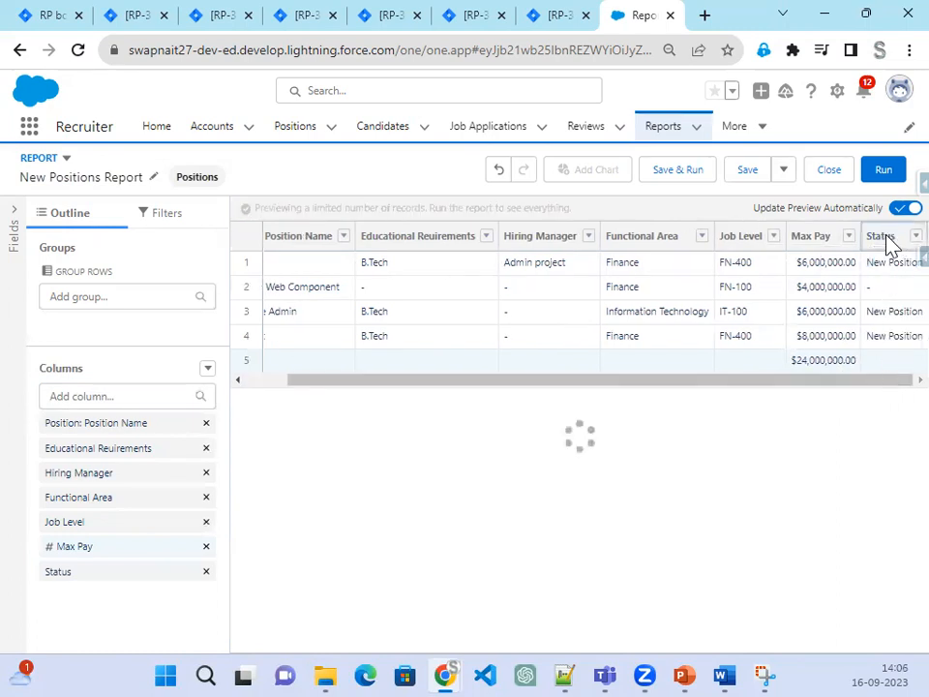
click(919, 237)
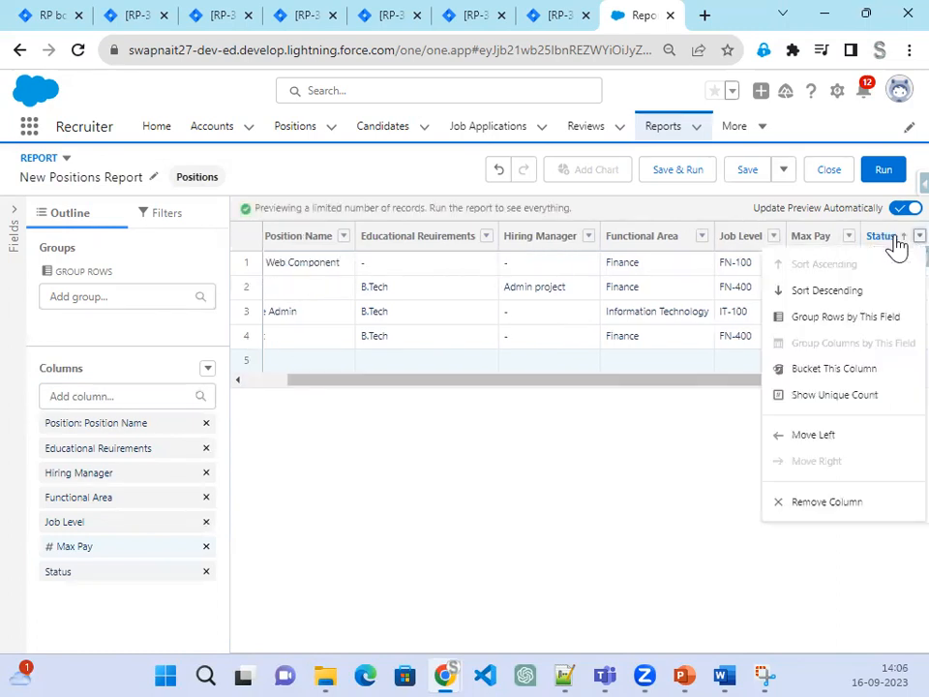
click(857, 380)
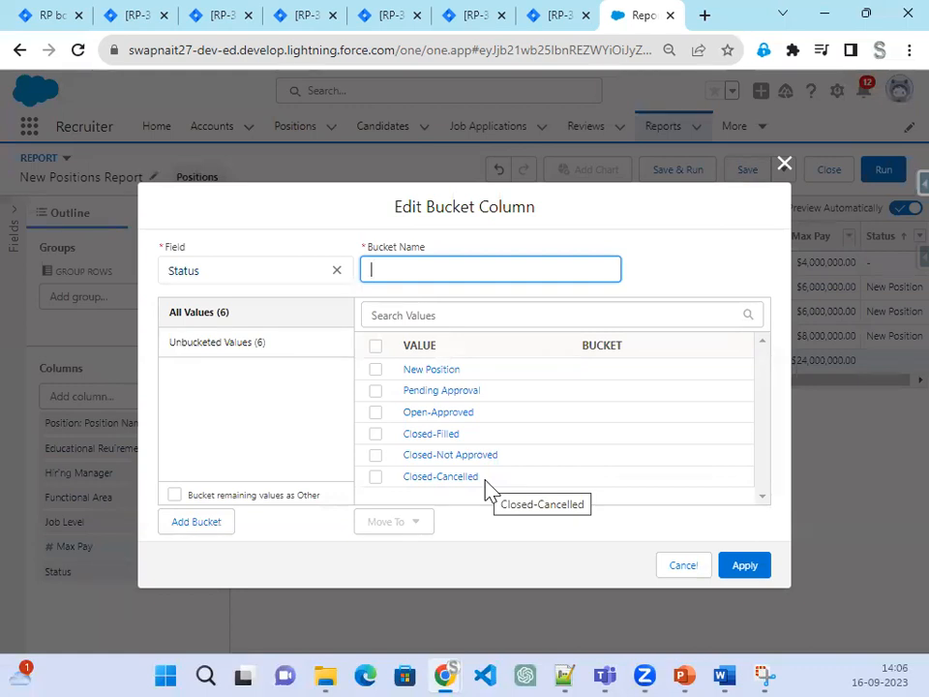
Step: Create a new bucket named Open Position
click(213, 523)
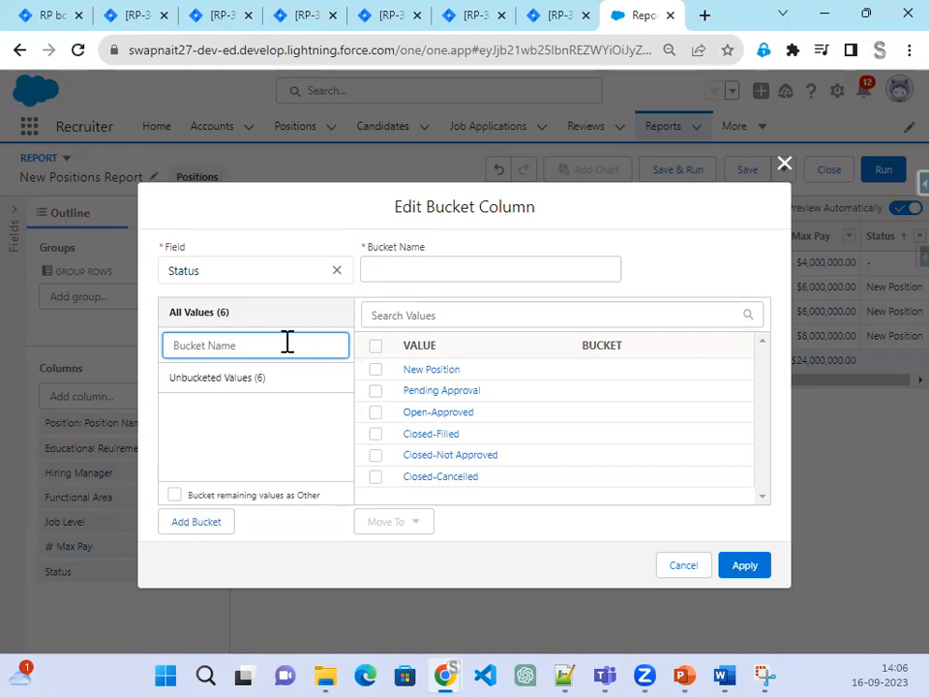
text(C)
text(pen Position)
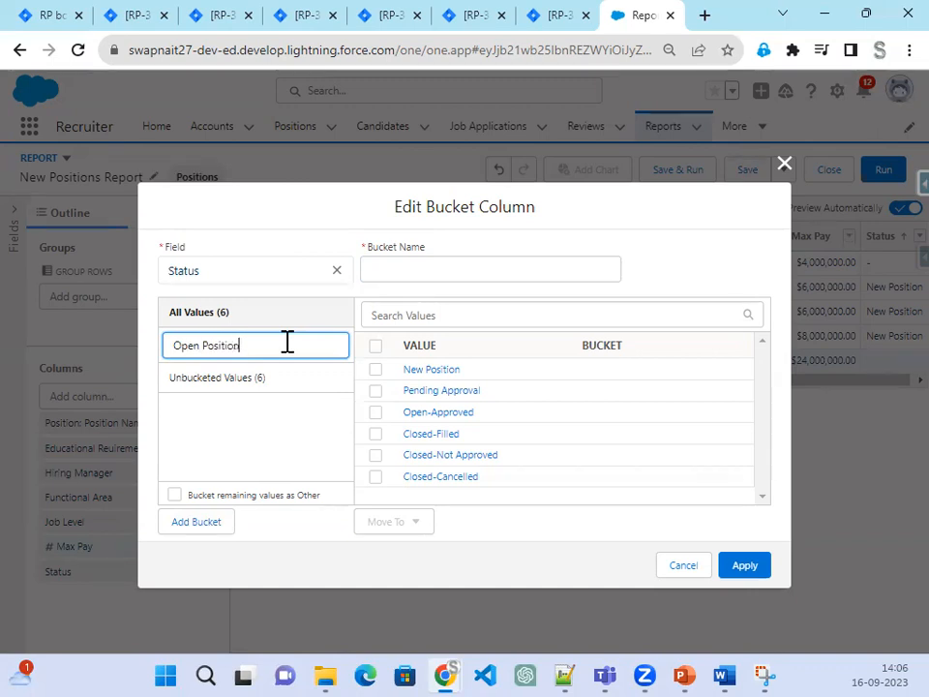
click(191, 531)
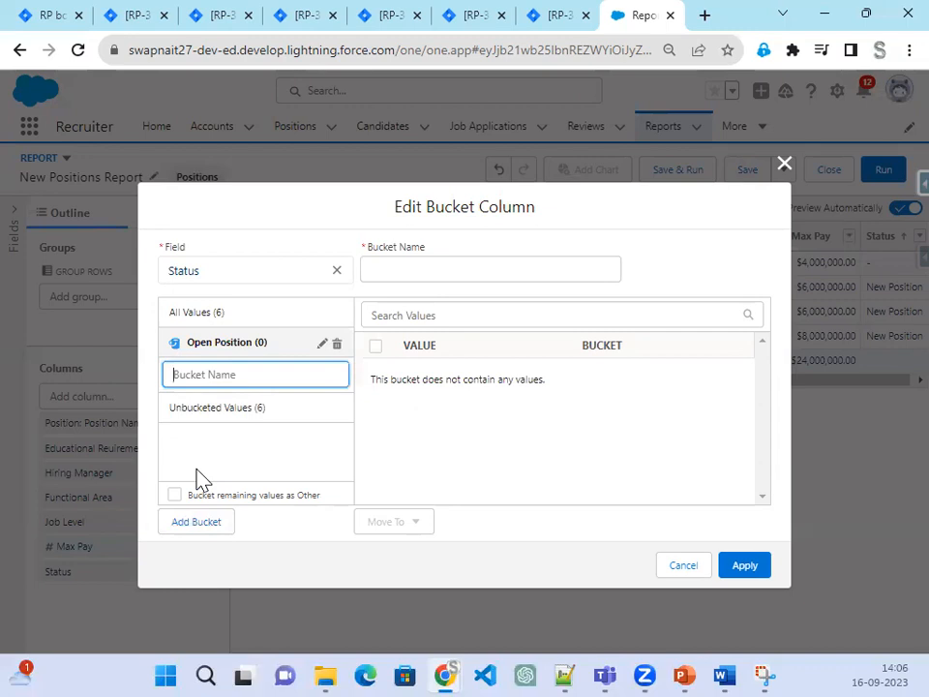
click(269, 353)
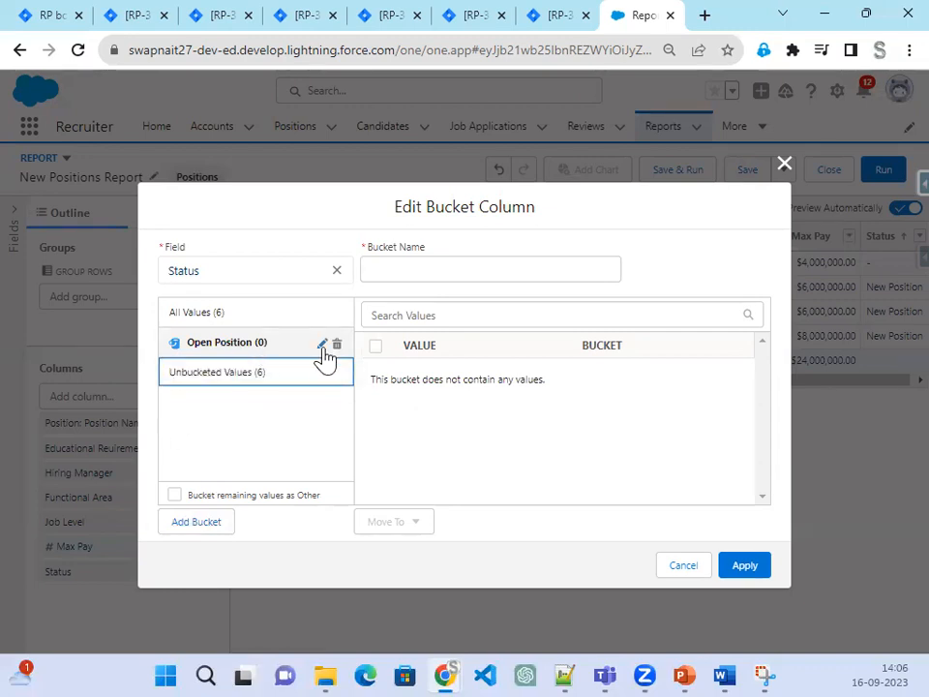
Step: Move New Position, Pending Approval and Open-Approved into the Open Position bucket
click(289, 318)
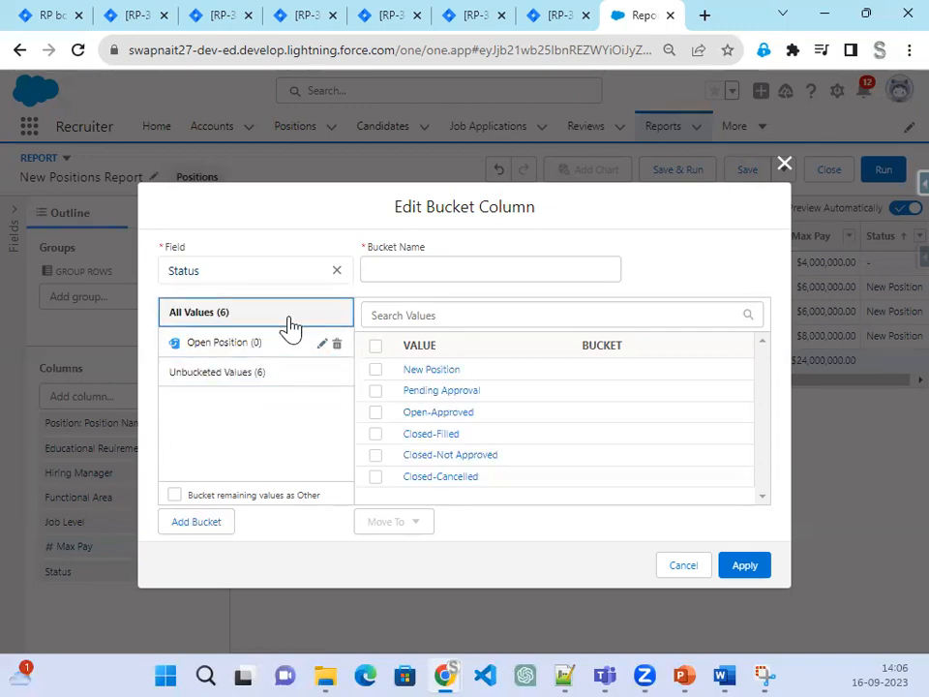
click(374, 371)
click(376, 392)
click(377, 414)
click(414, 528)
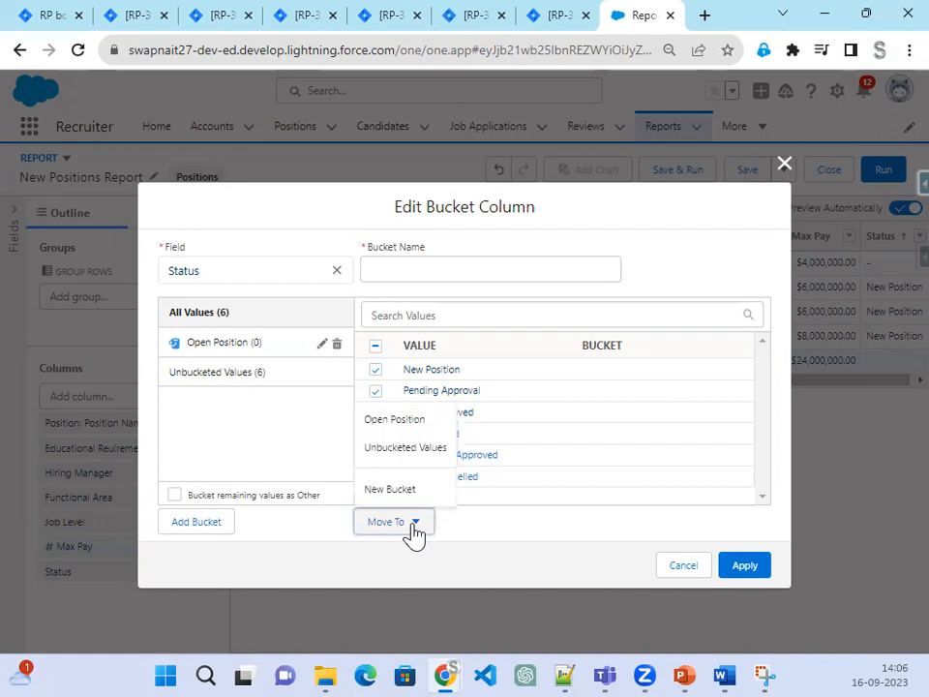
click(422, 422)
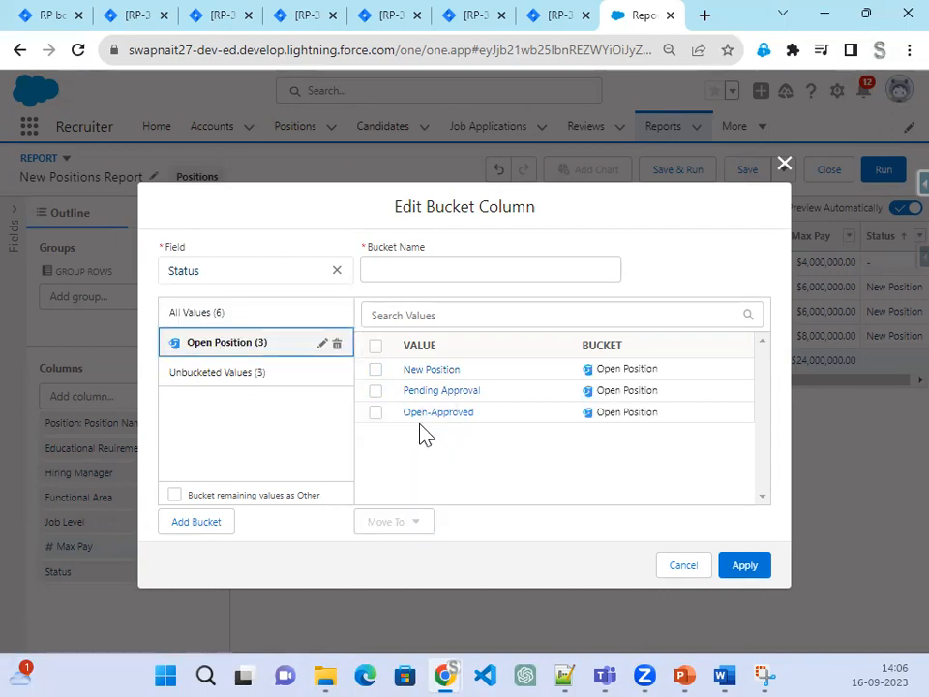
Step: Create a Closed Position bucket holding Closed-Filled, Closed-Not Approved and Closed-Cancelled
click(202, 525)
text(Closed Positio)
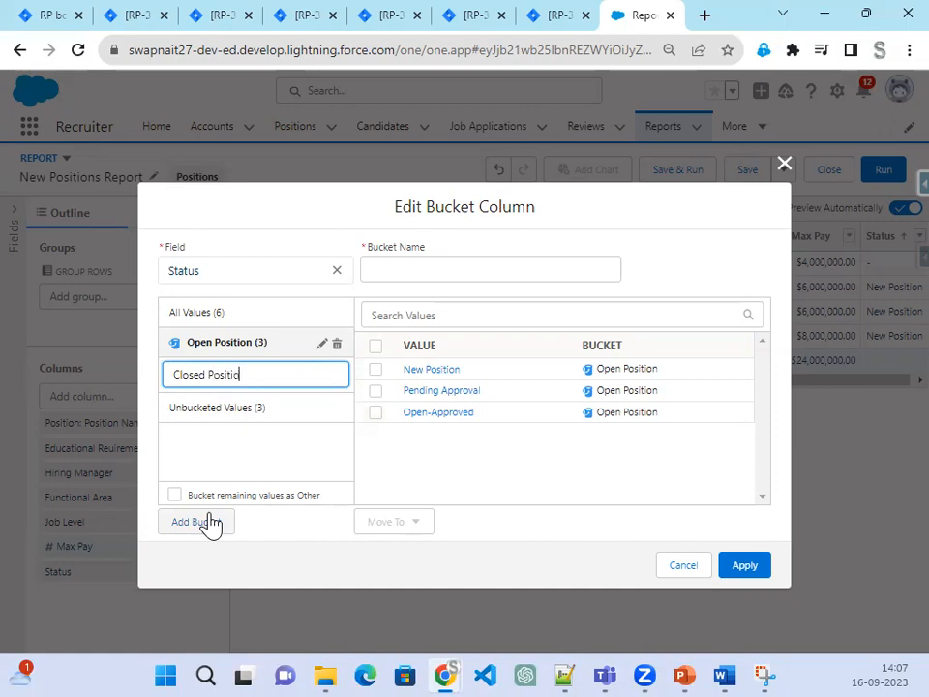
text(n)
key(Return)
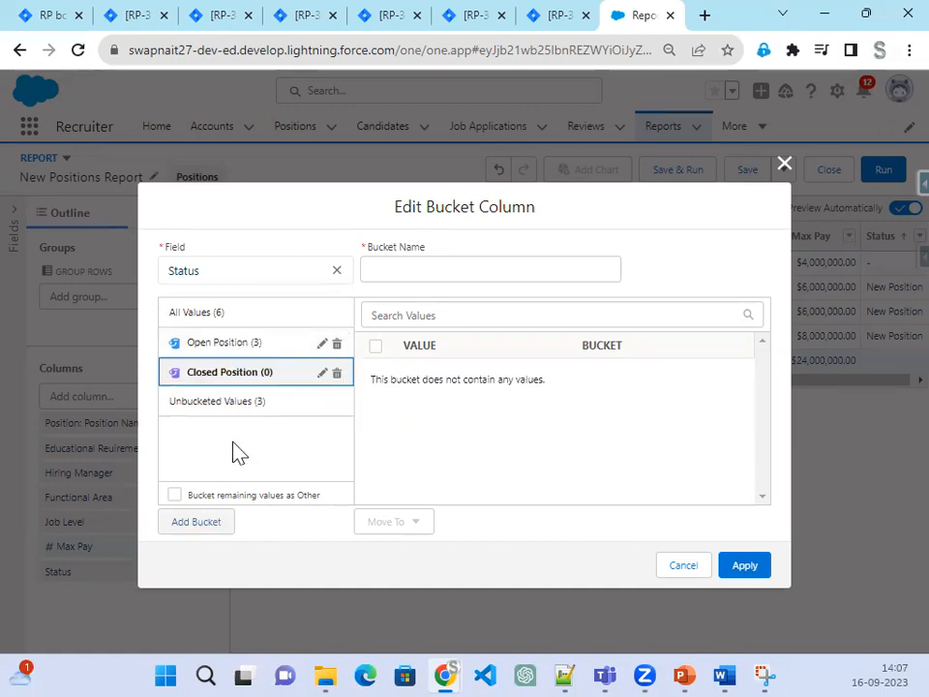
click(297, 327)
click(376, 434)
click(376, 456)
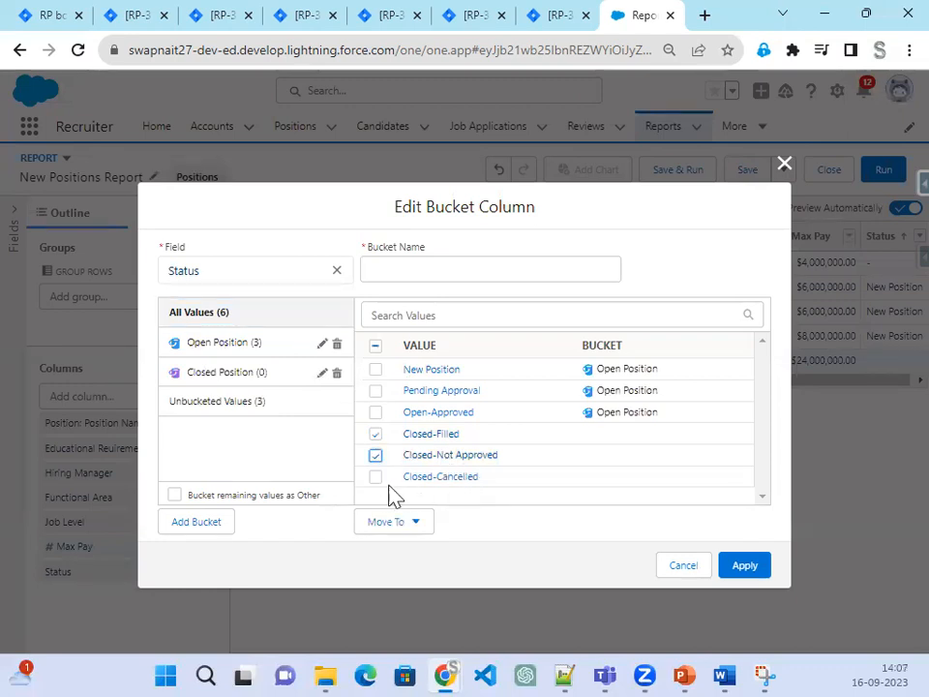
click(377, 477)
click(415, 523)
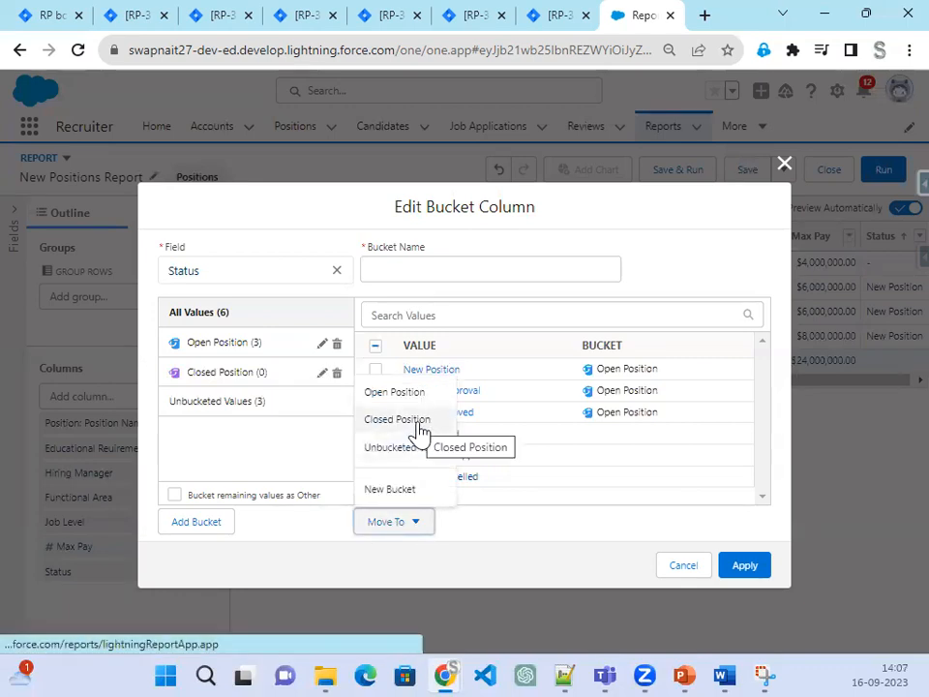
click(418, 424)
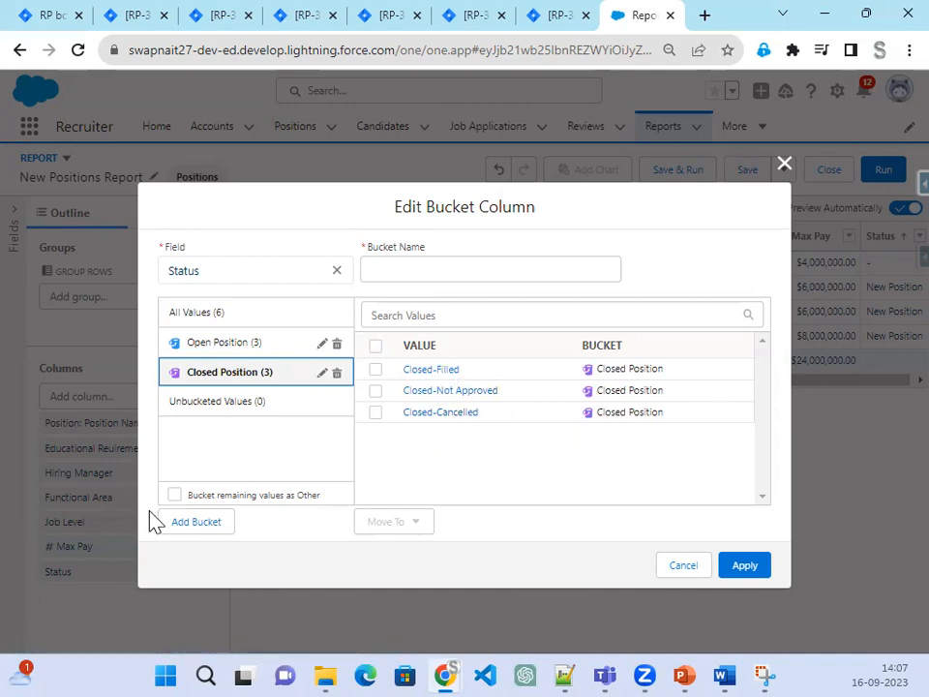
Step: Bucket remaining values as Other and apply the bucket column to the report
click(174, 496)
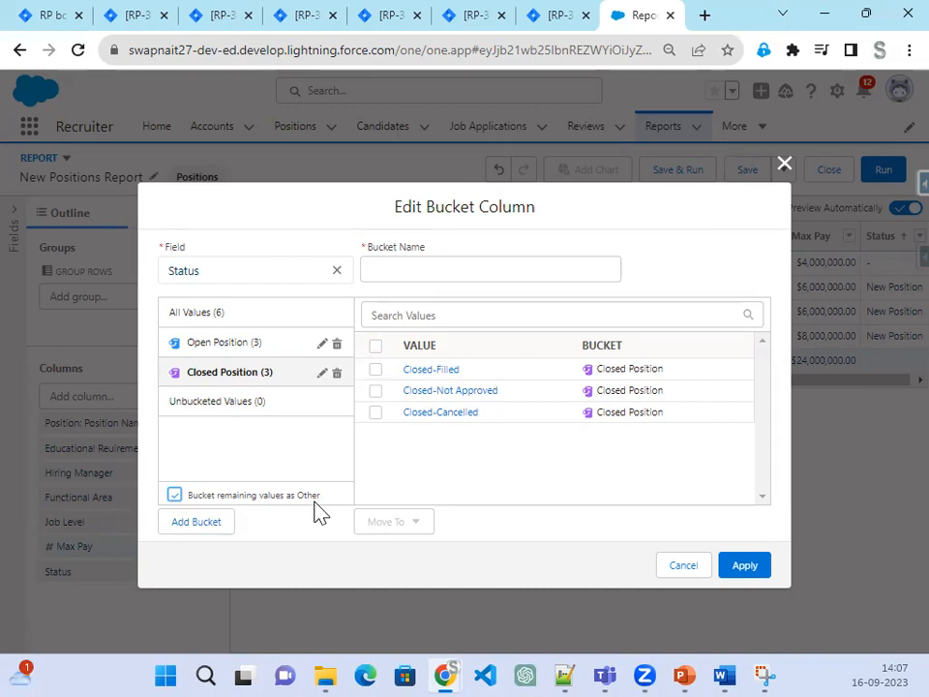
click(234, 312)
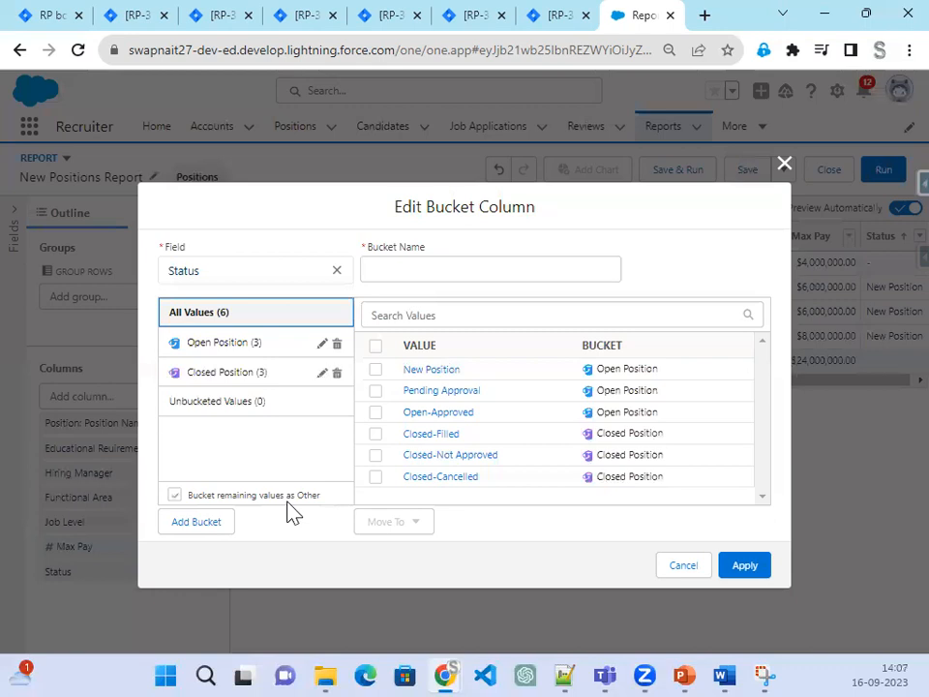
click(743, 569)
Step: Name the bucket column Position Status and apply it to the report
click(497, 255)
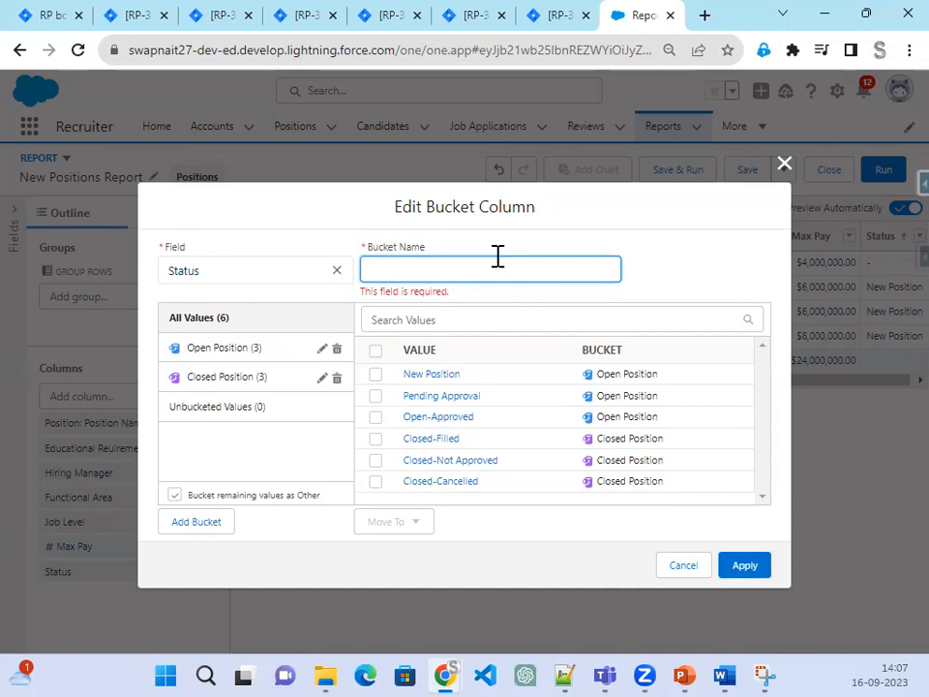
text(S)
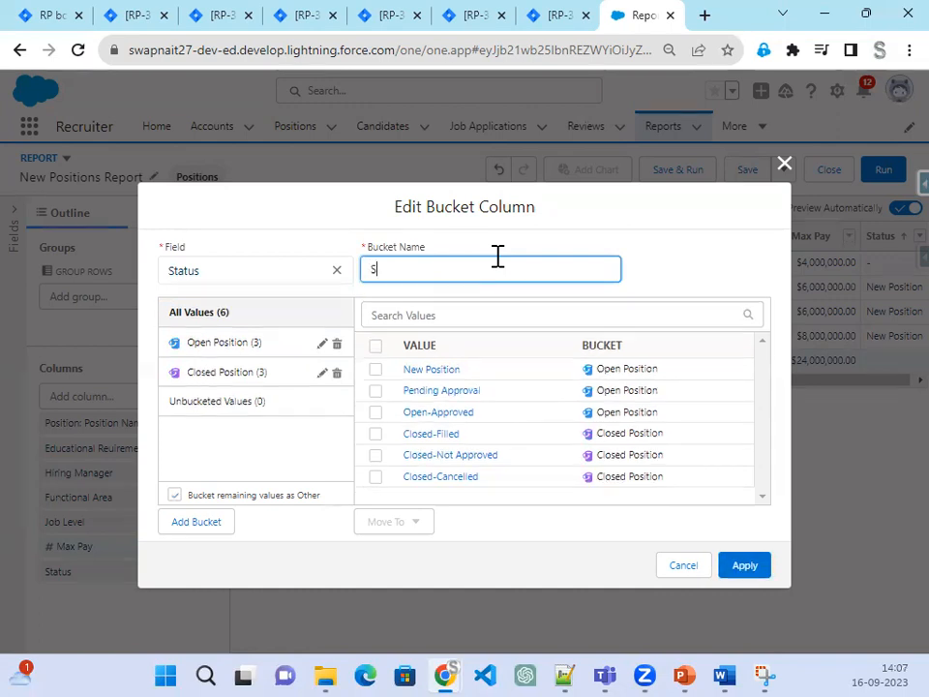
text(Position Status)
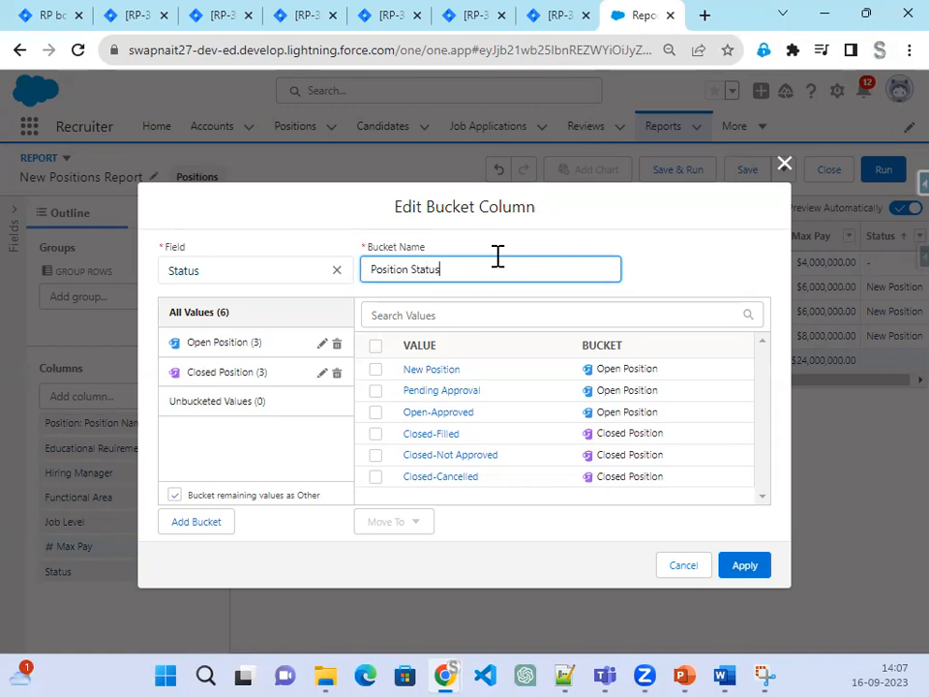
click(760, 571)
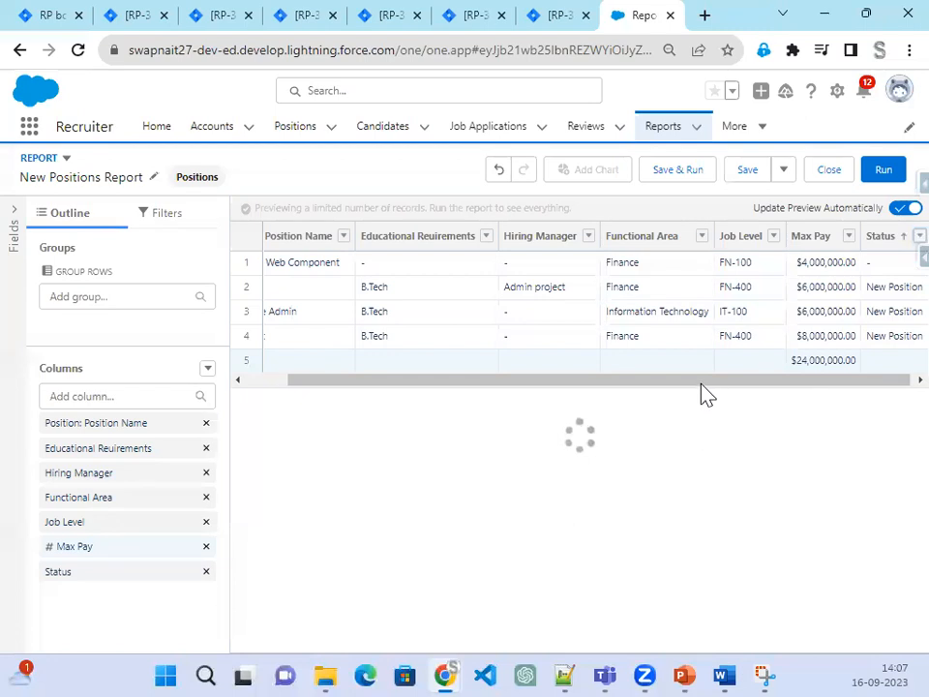
drag(701, 382, 824, 380)
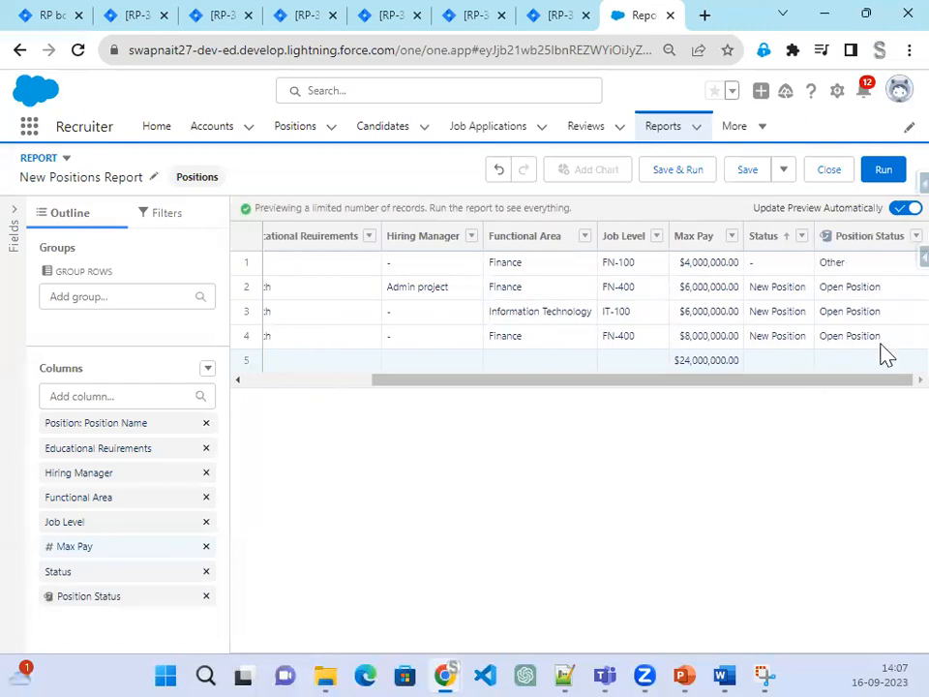
Step: Group rows by Position Status into Open Position (3) and Other (1), then start saving
click(896, 240)
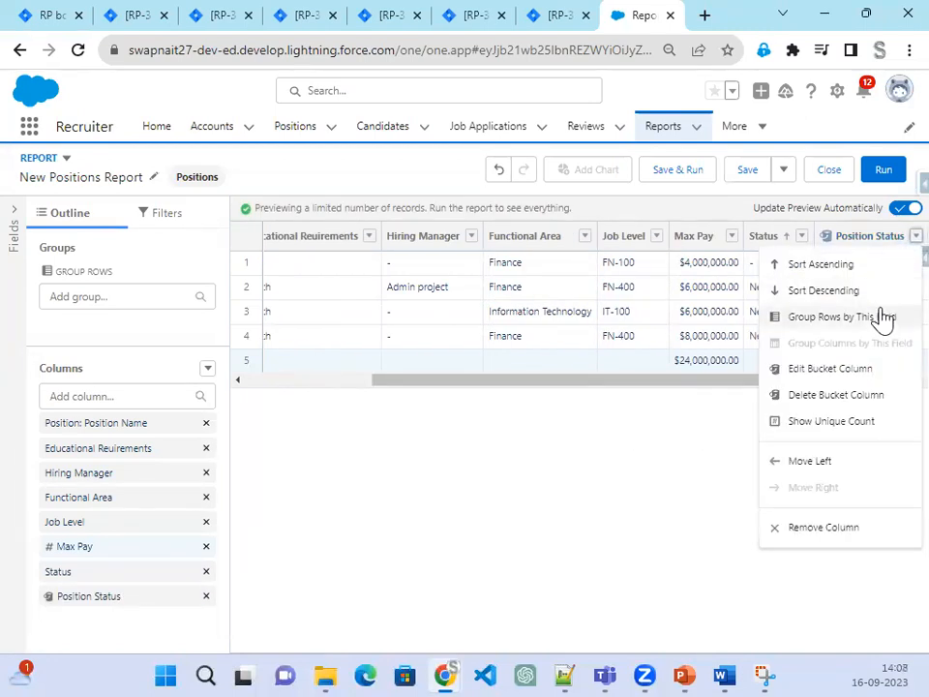
click(663, 430)
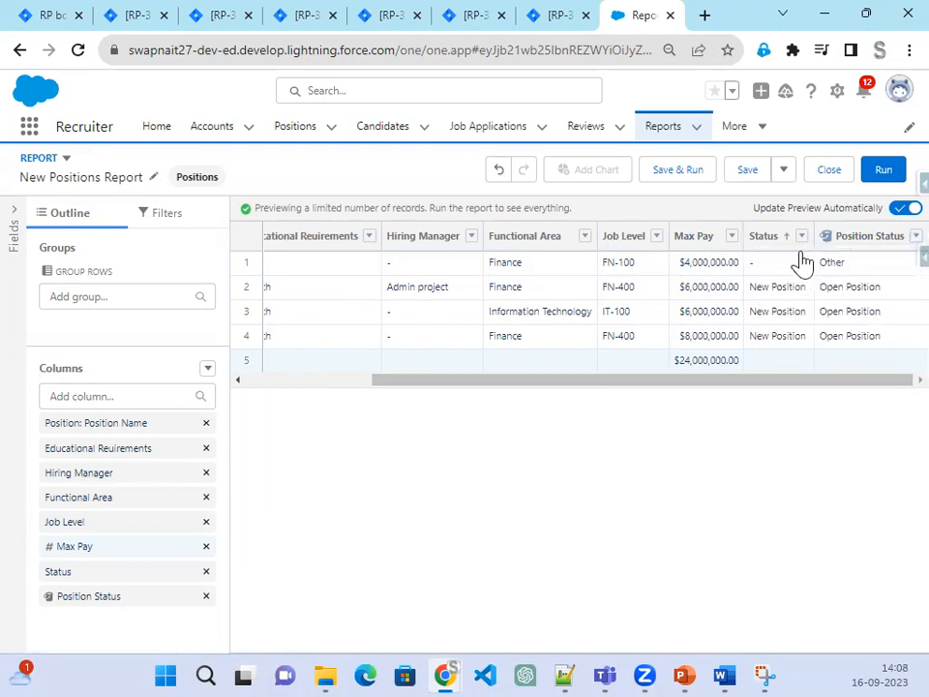
click(896, 237)
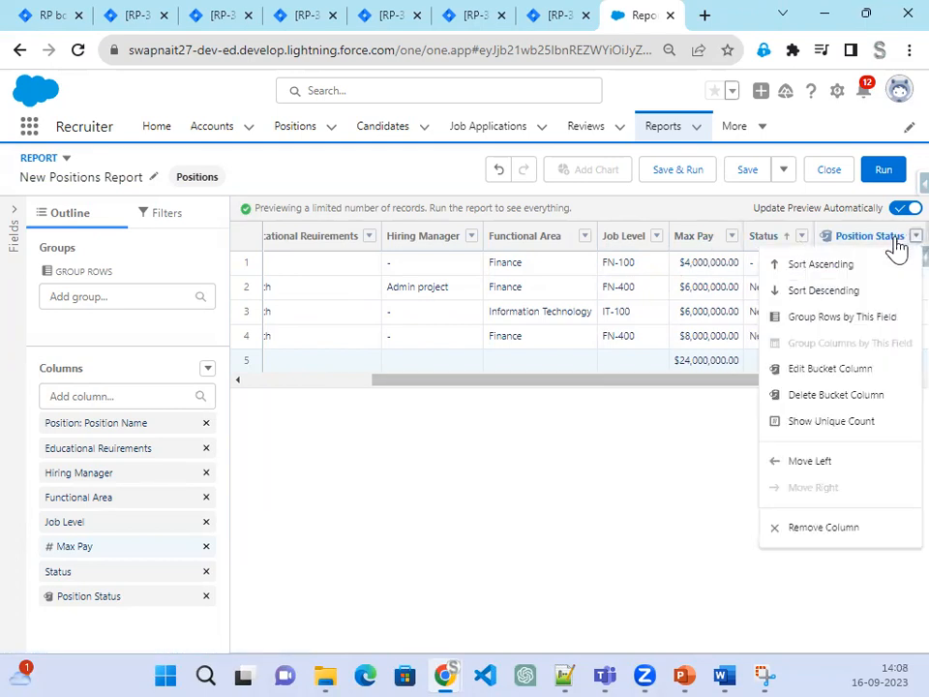
click(851, 315)
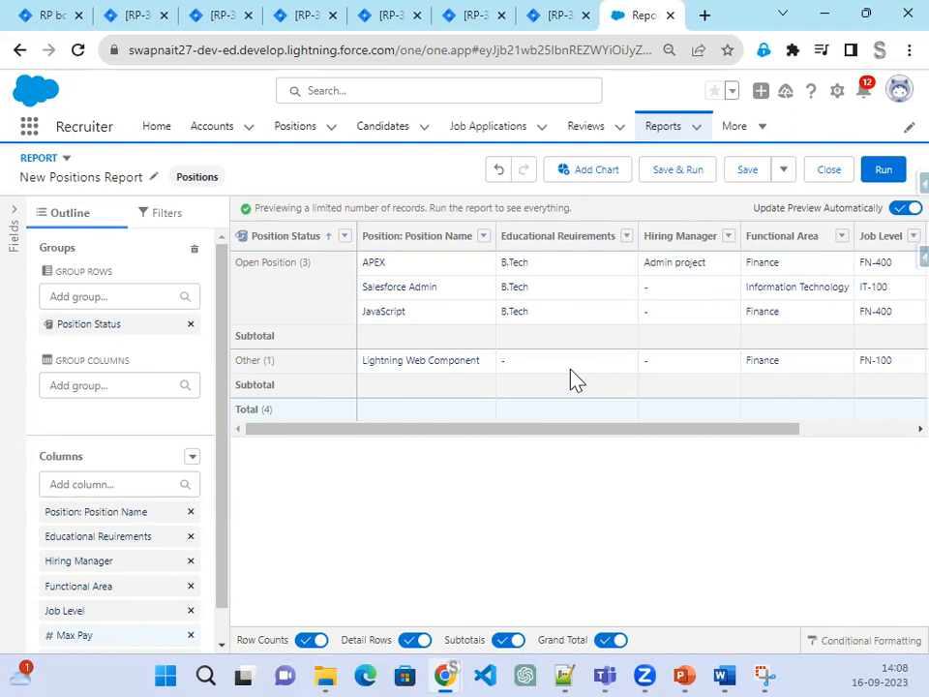
drag(792, 426, 895, 429)
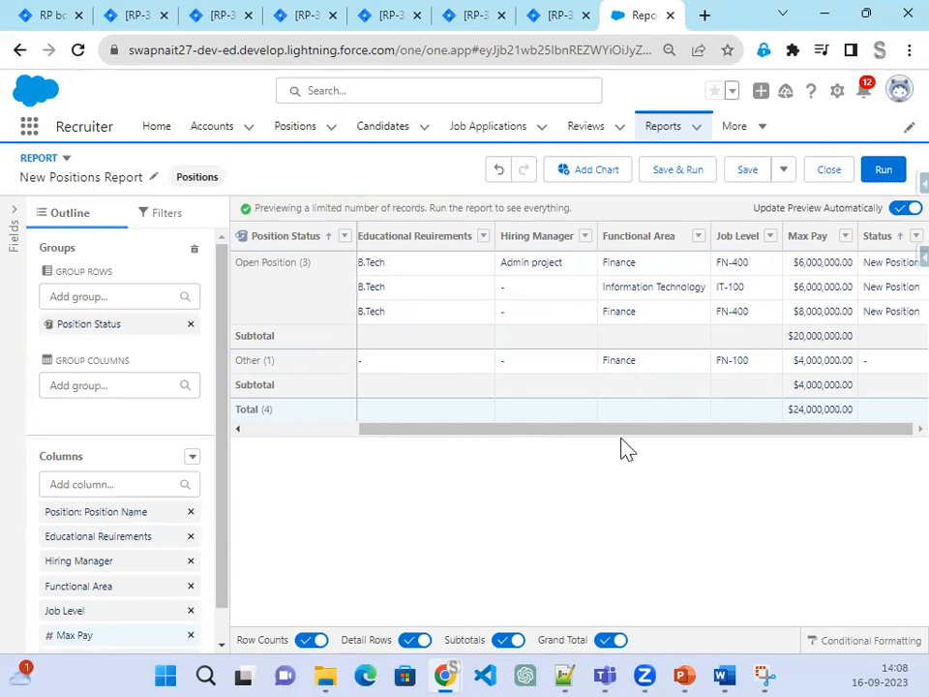
drag(489, 430, 256, 432)
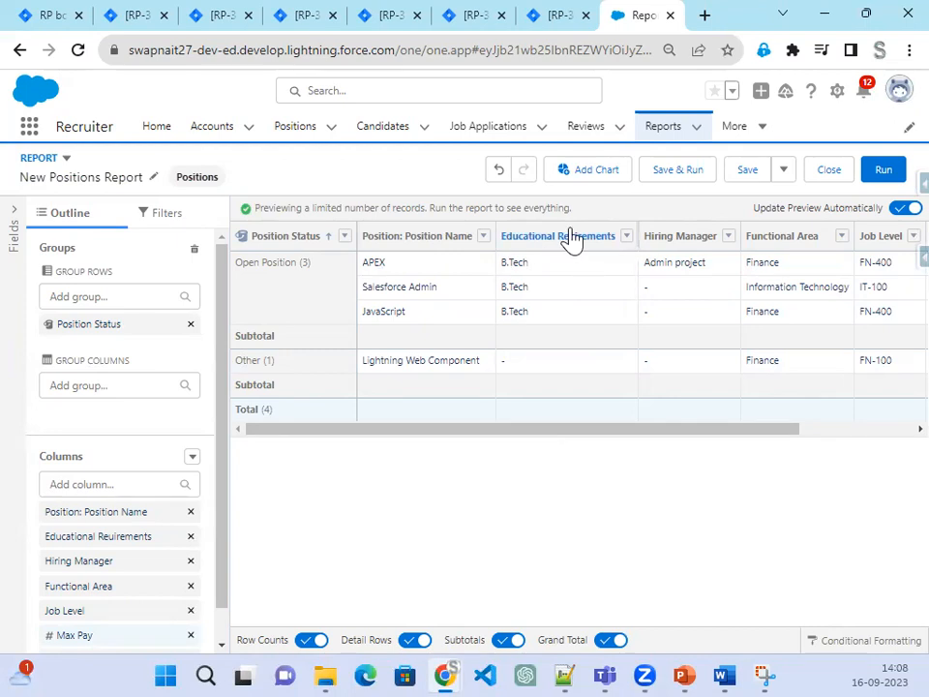
click(758, 181)
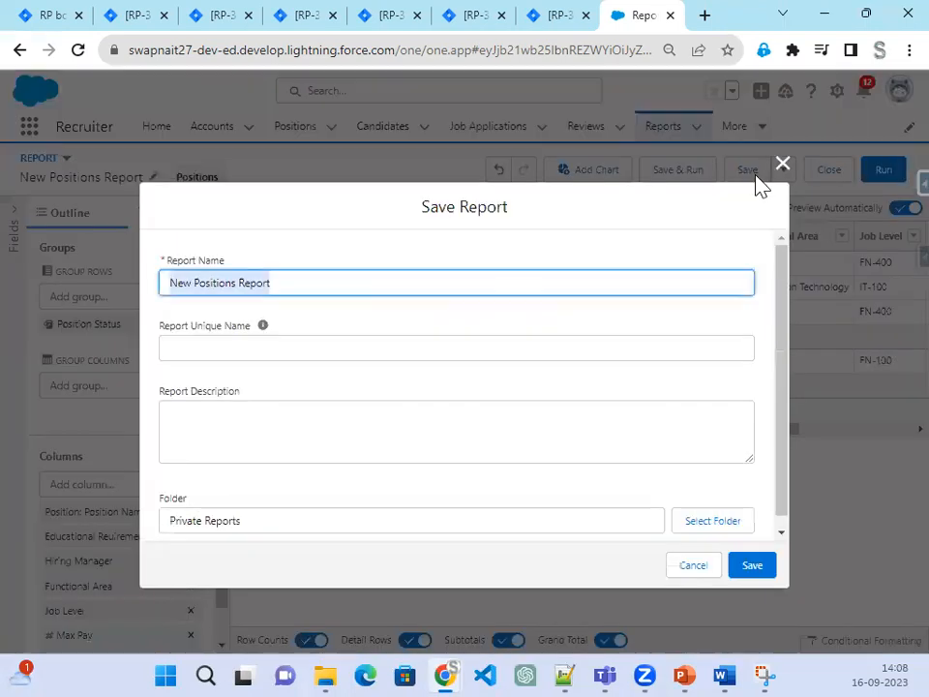
Step: Save the report into the Public Reports > Admin Project folder and run it
click(730, 530)
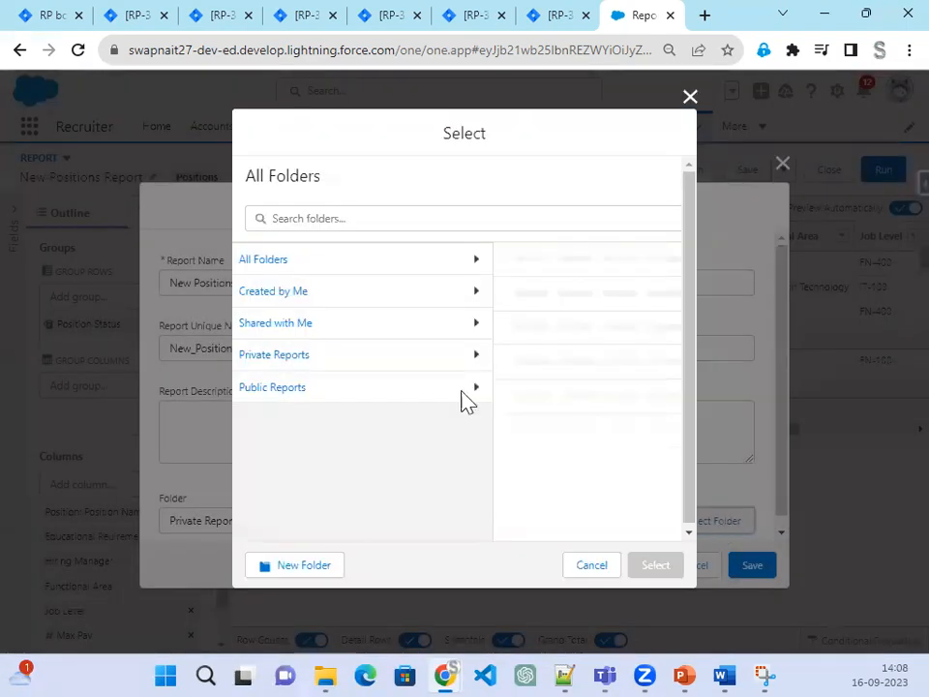
click(463, 391)
click(519, 270)
click(641, 569)
click(760, 568)
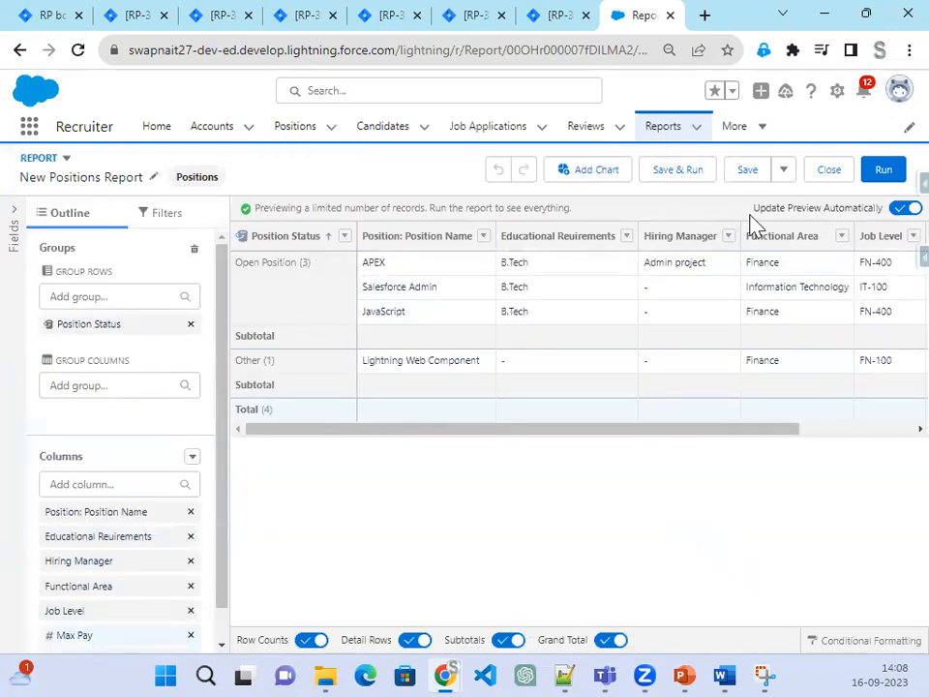
click(684, 178)
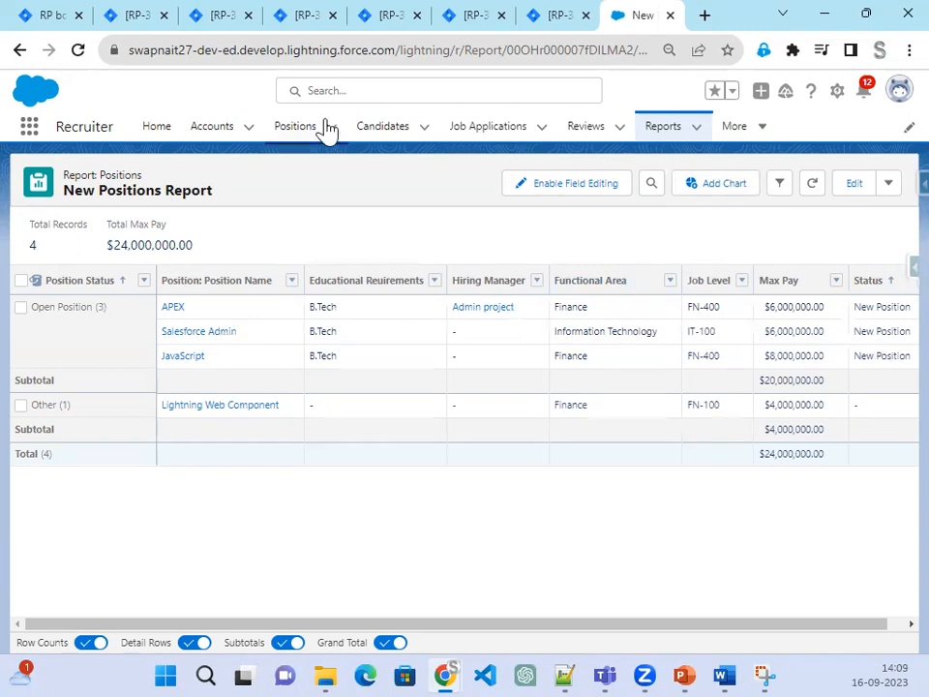
right_click(288, 138)
Step: Open the Positions list in a new browser tab and open the APEX position
click(339, 150)
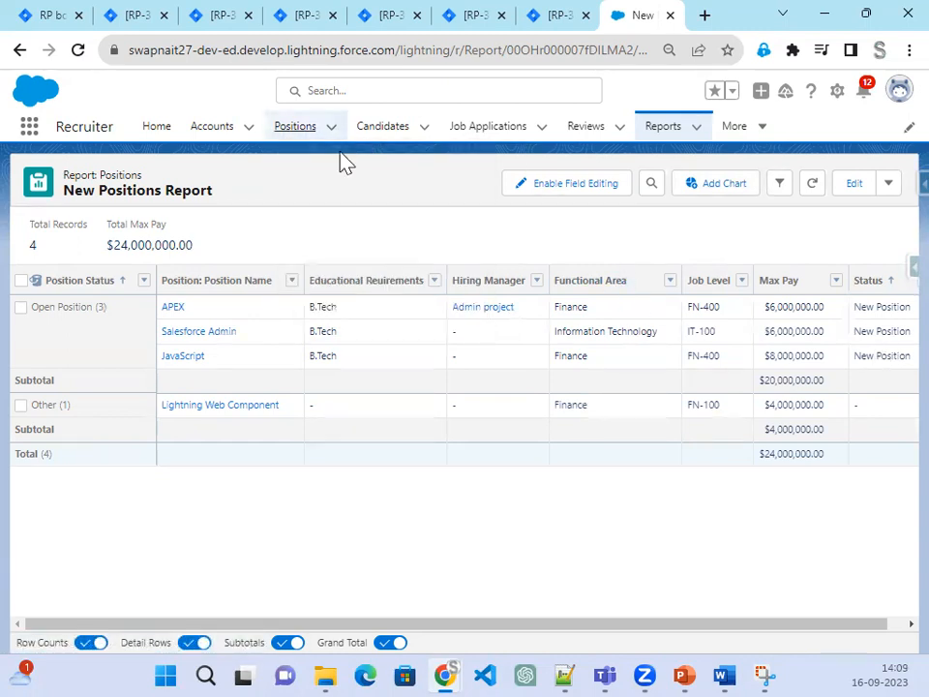
click(654, 26)
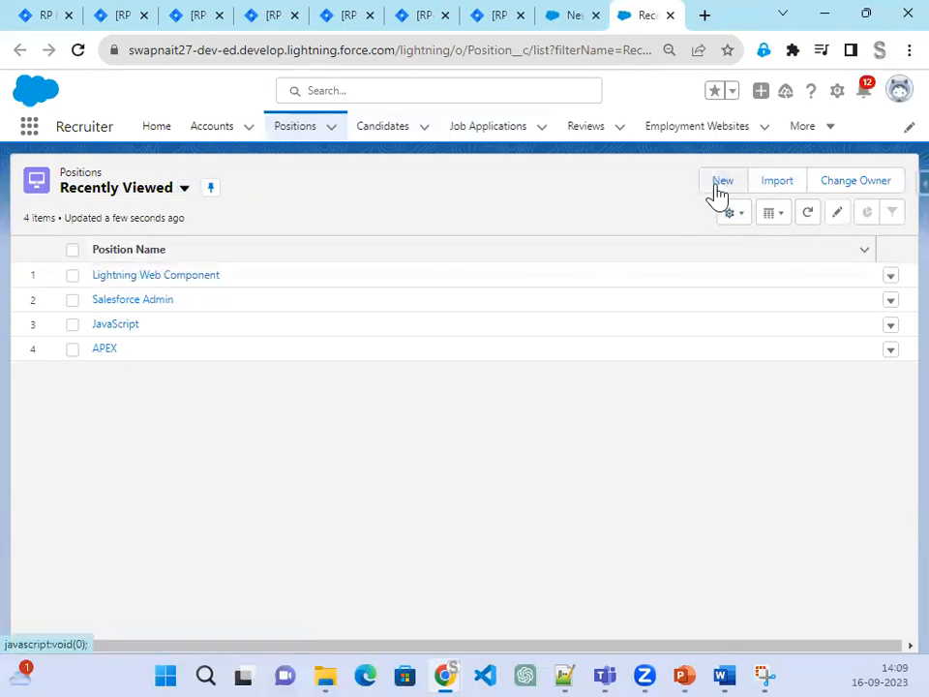
click(104, 353)
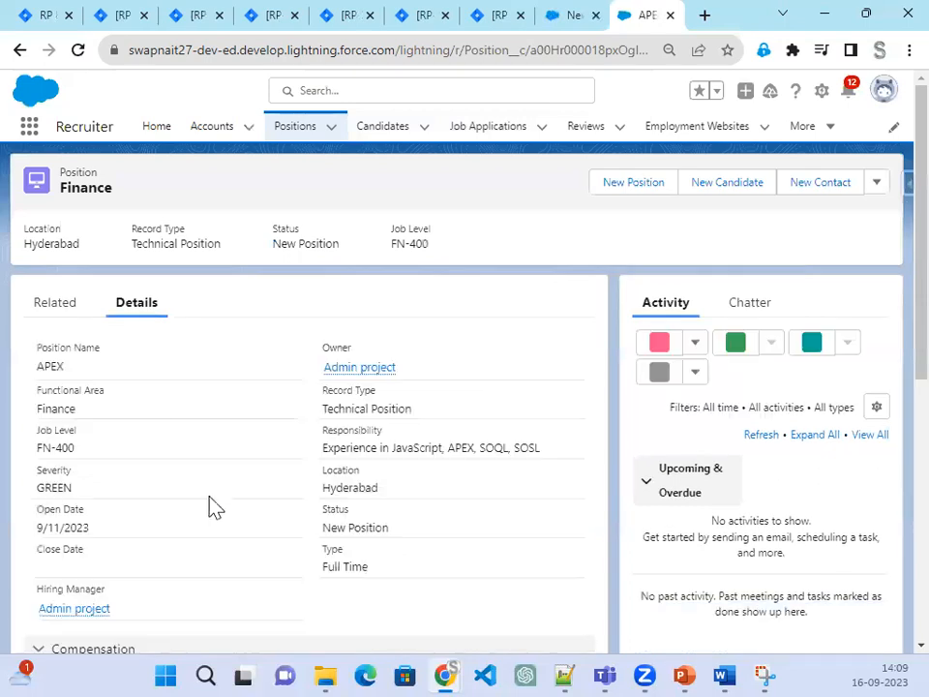
Step: Change the APEX position's Status to Open-Approved and save it
click(577, 532)
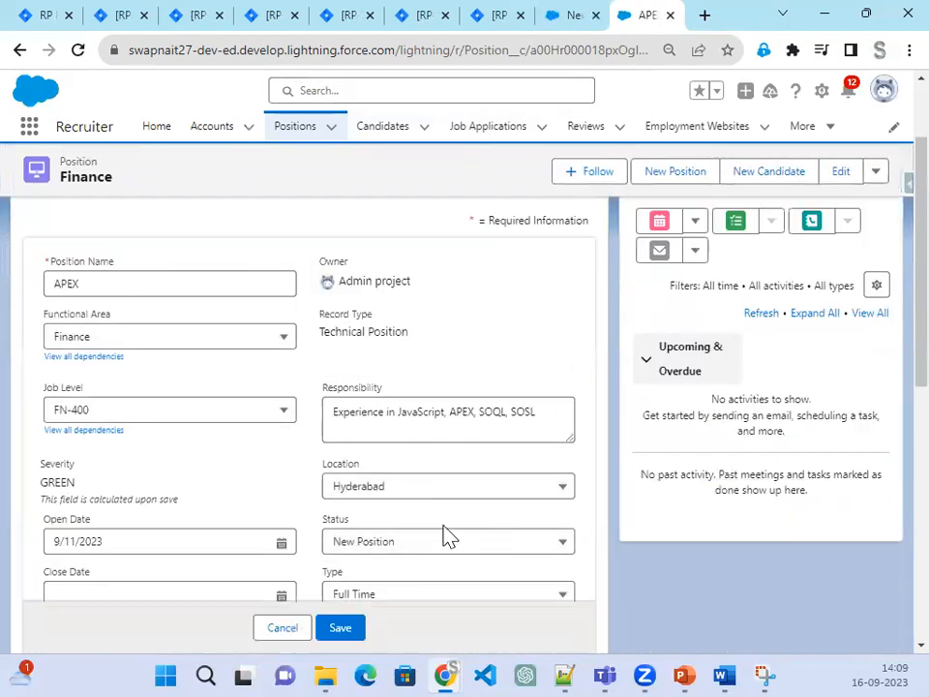
click(439, 544)
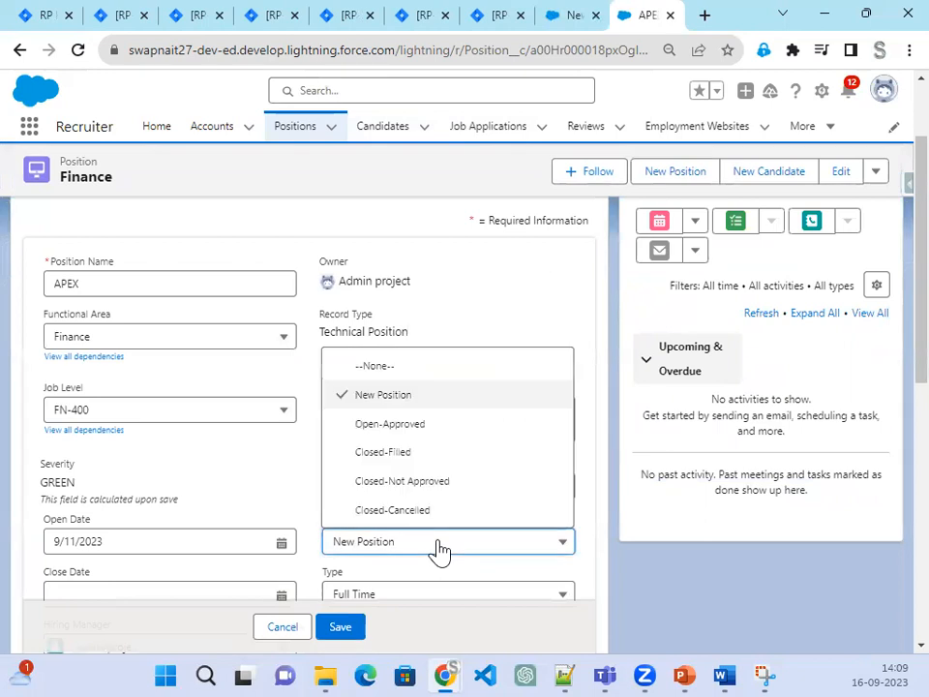
click(451, 425)
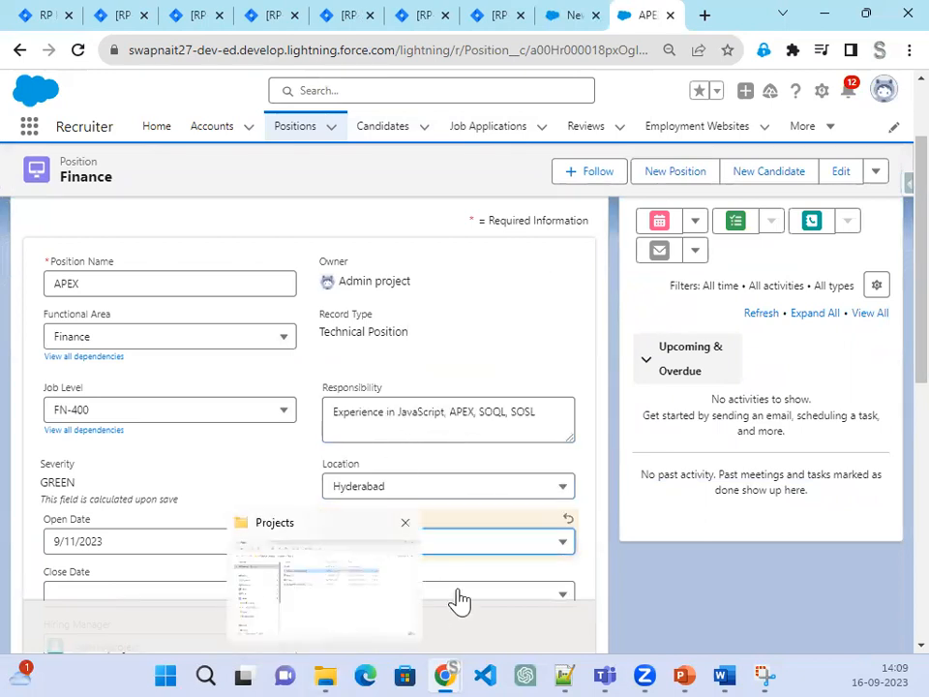
click(344, 630)
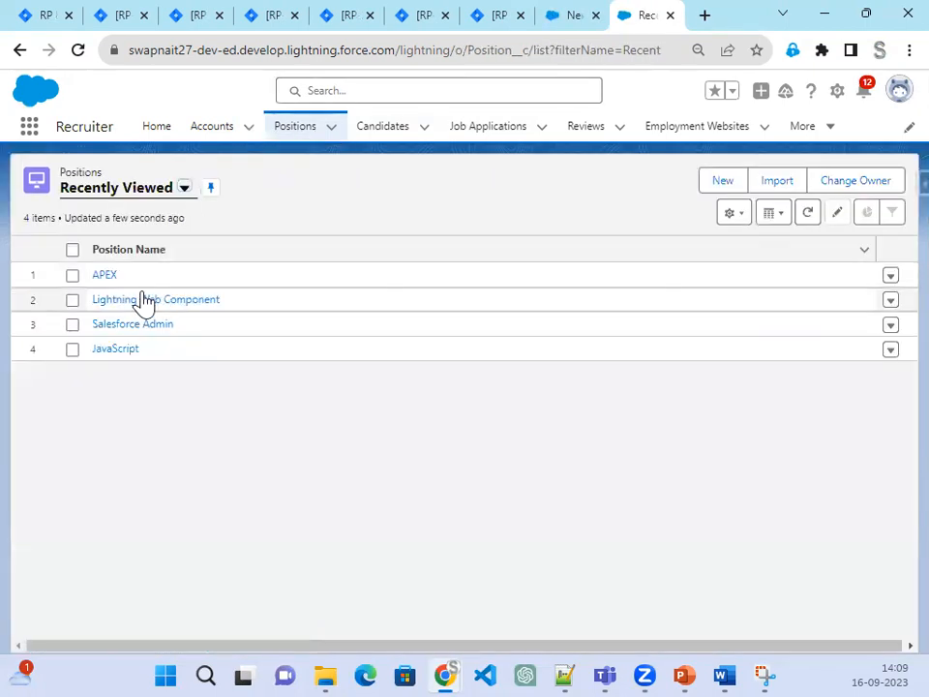
Step: Clone the Lightning Web Component position and rename the copy to 'Non-IT Position'
click(142, 302)
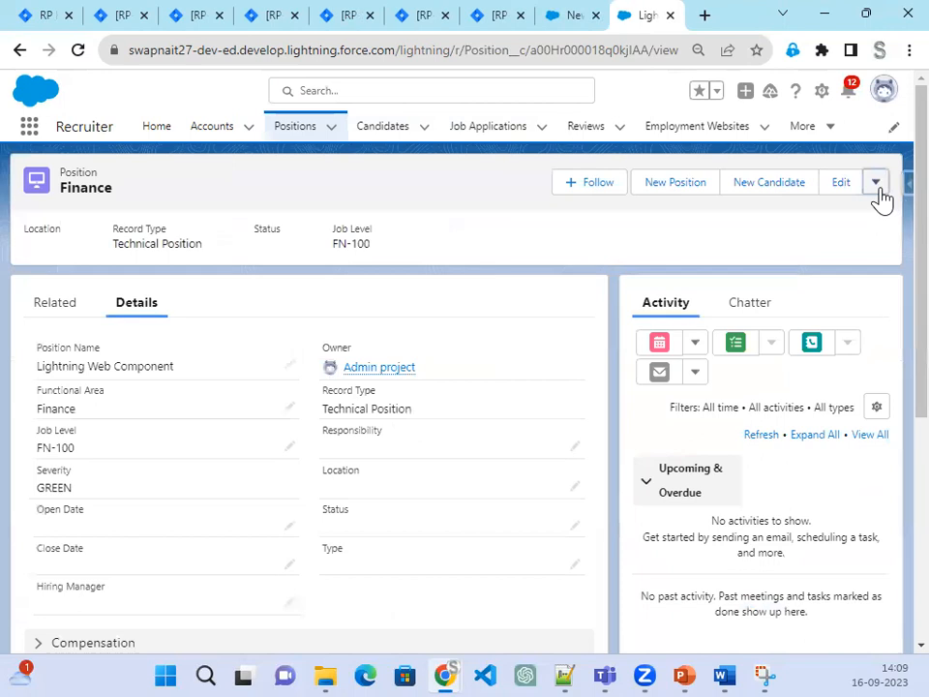
click(877, 184)
click(818, 353)
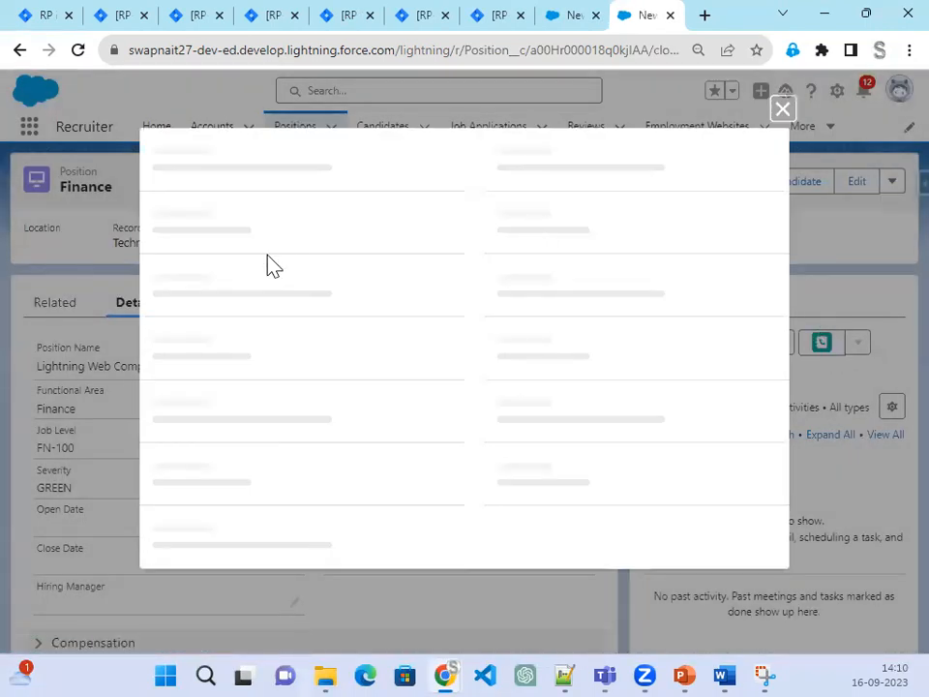
drag(336, 259, 160, 250)
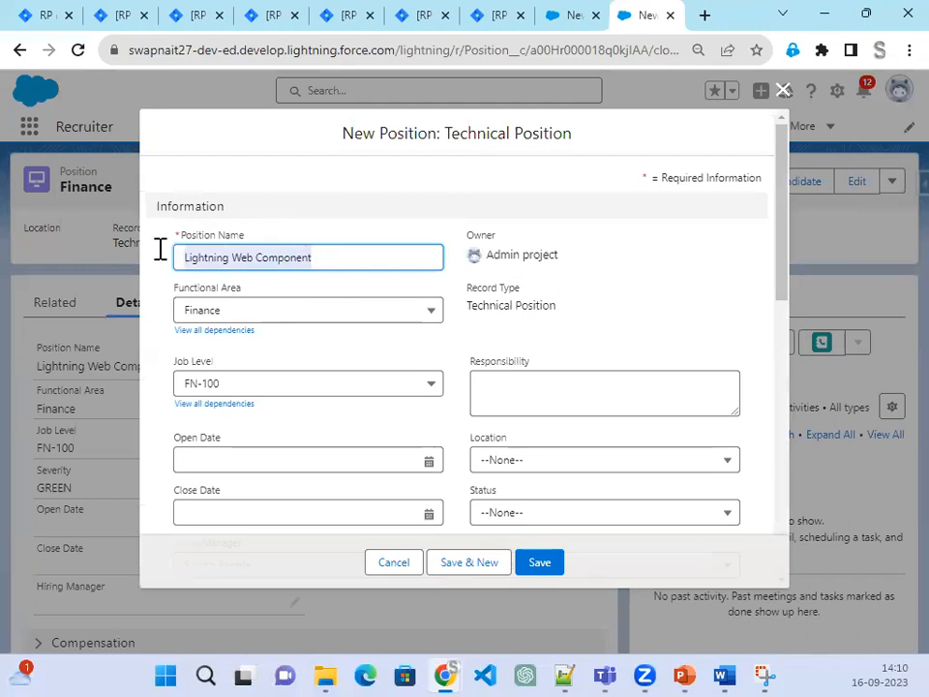
text(Non-)
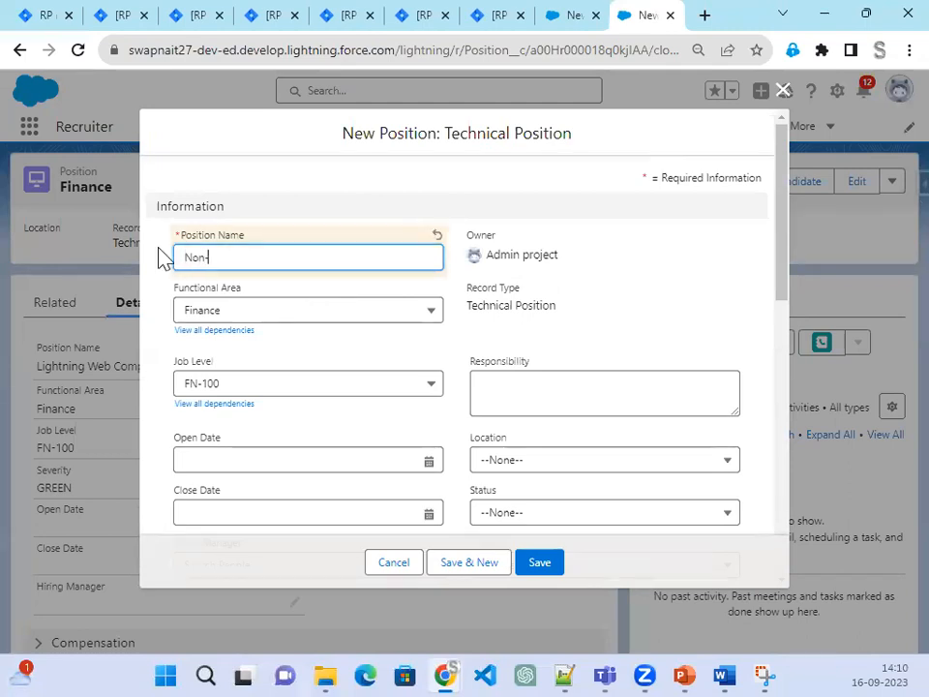
text(IT Position)
Step: Set the cloned position's Status to Closed-Filled and attempt to save
scroll(318, 455, down, 1)
scroll(319, 455, down, 1)
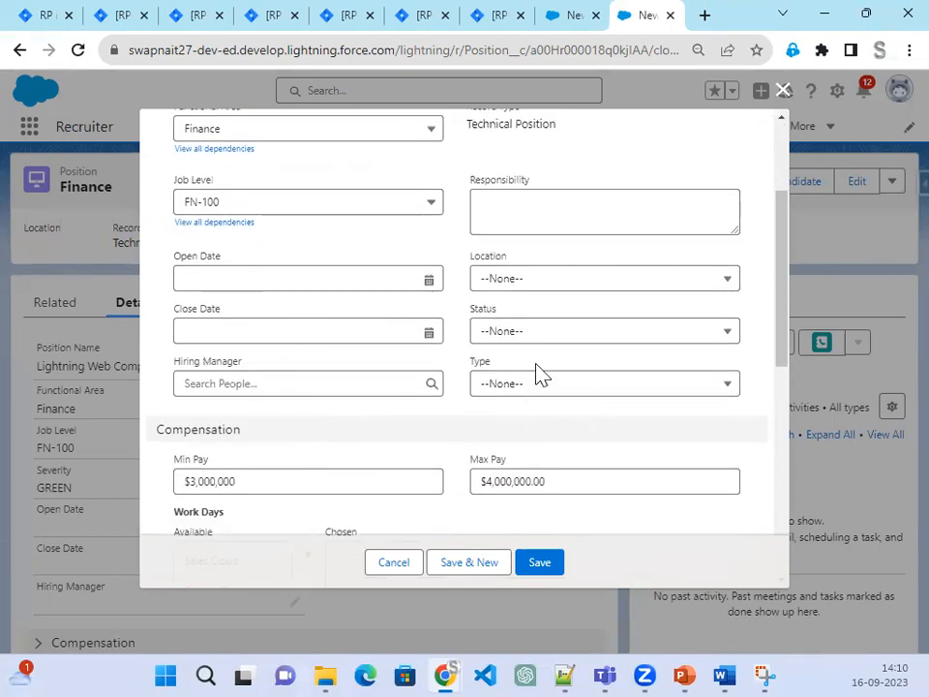
click(532, 334)
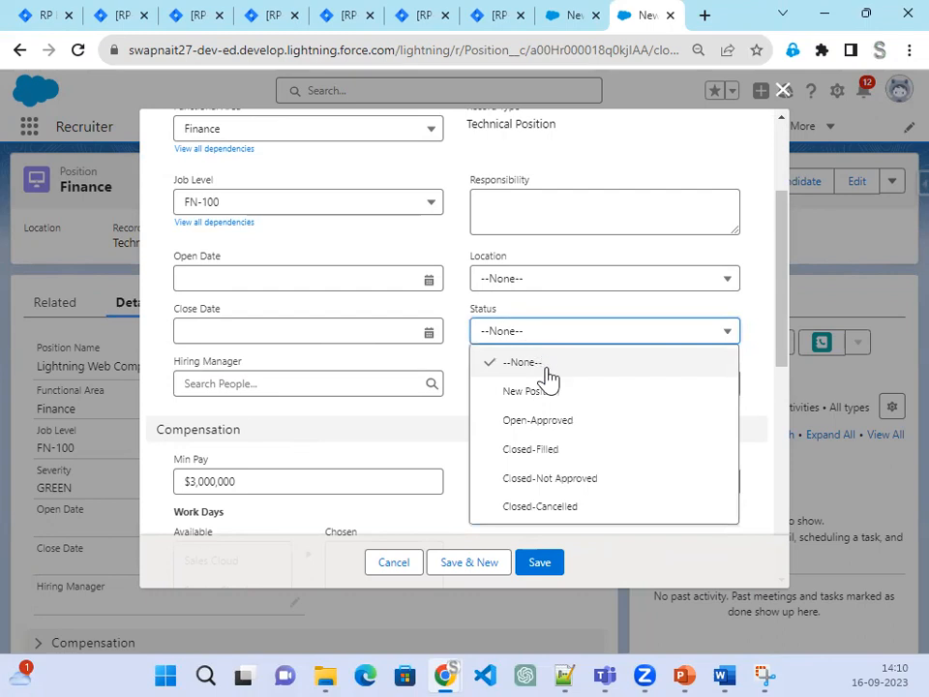
click(567, 451)
click(540, 567)
Step: Set the Close Date to 9/16/2023 and save the new Non-IT Position
click(365, 333)
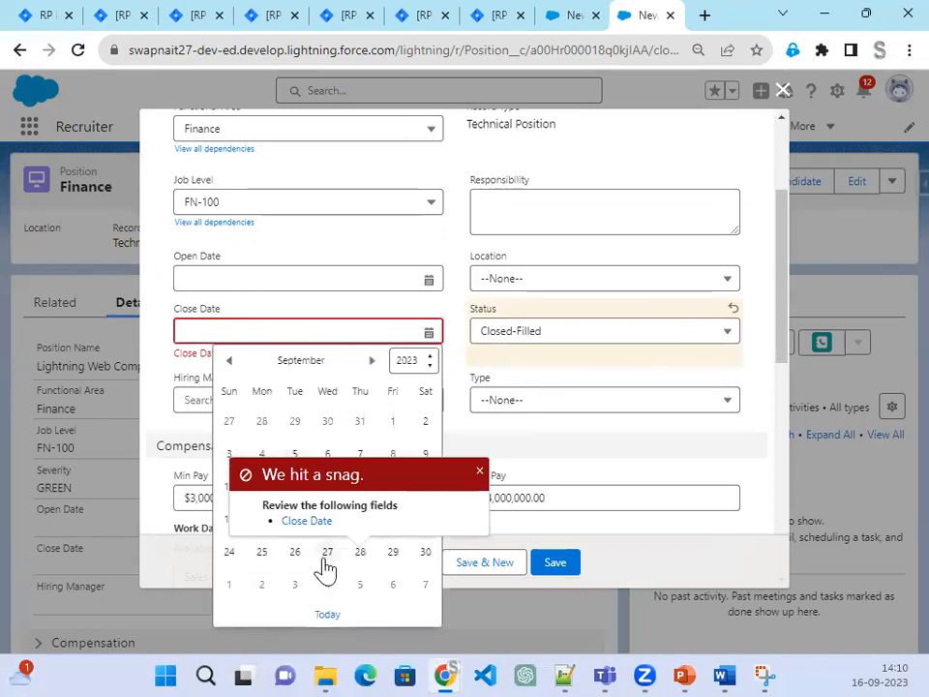
click(325, 554)
click(329, 324)
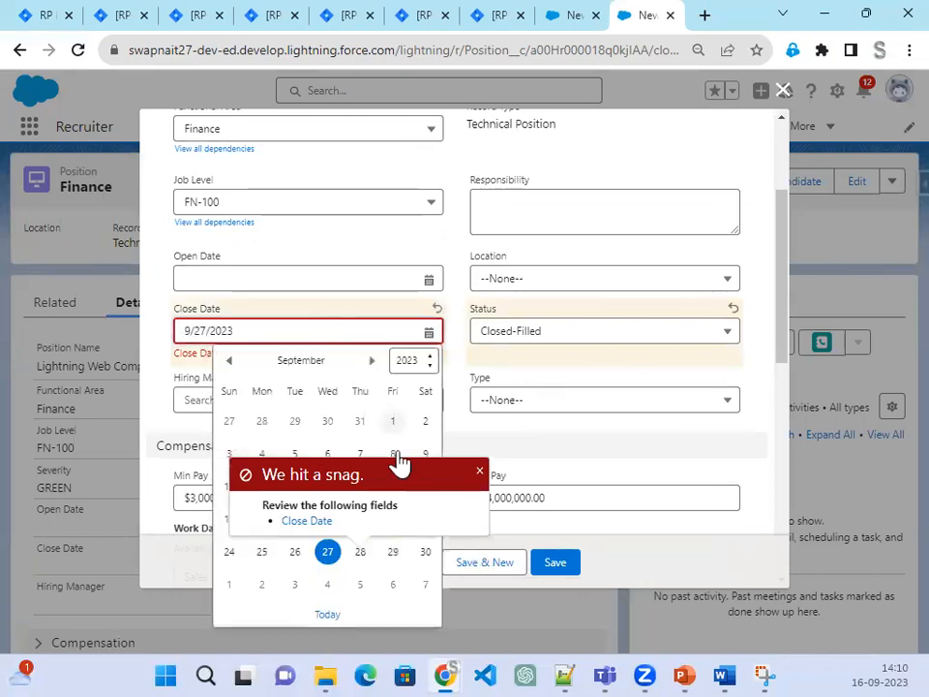
click(481, 473)
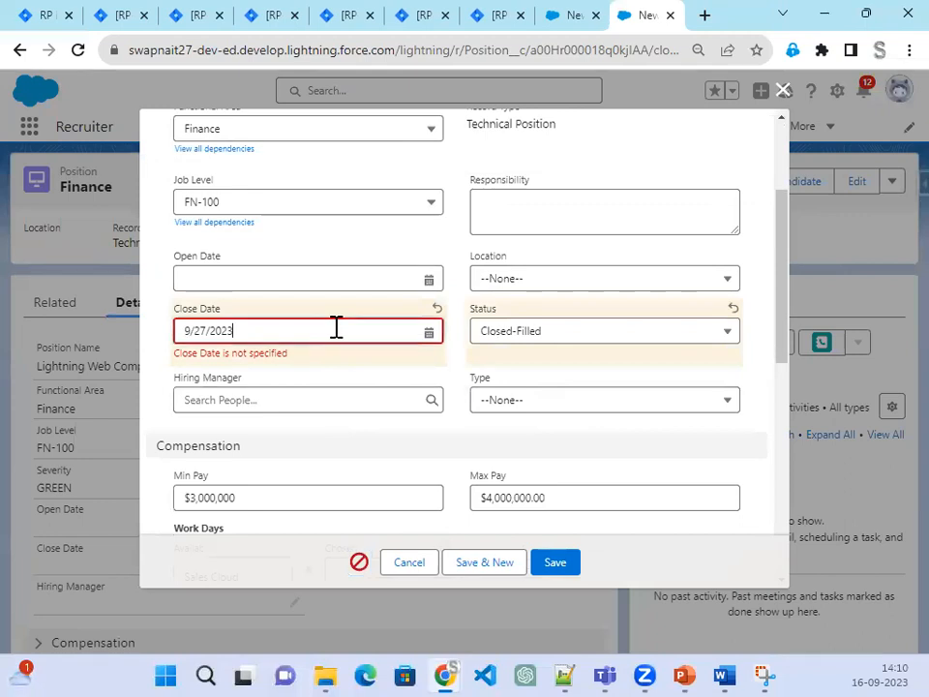
click(334, 329)
click(427, 489)
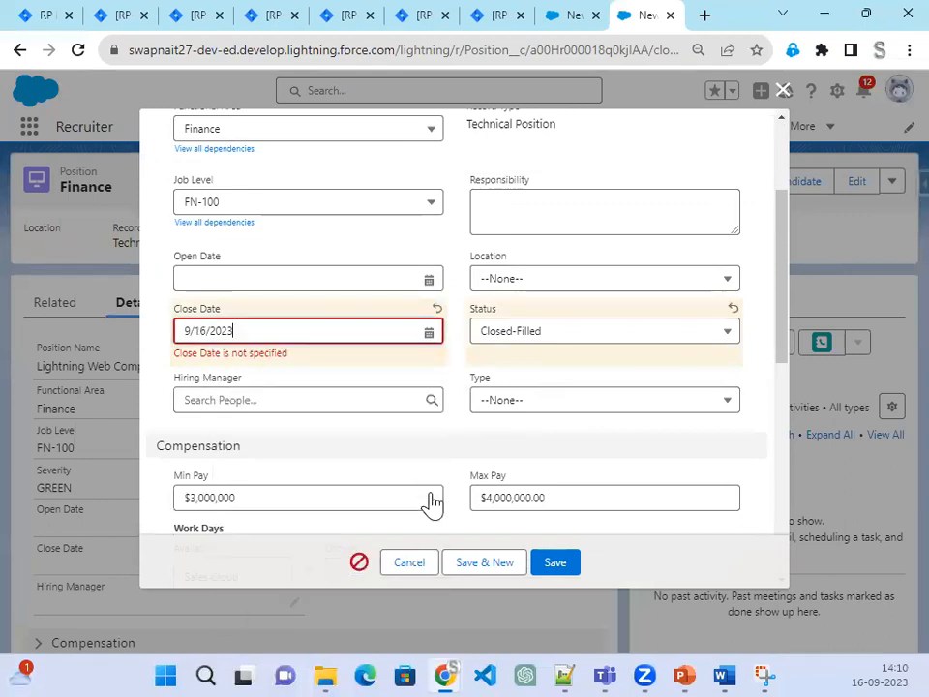
click(548, 563)
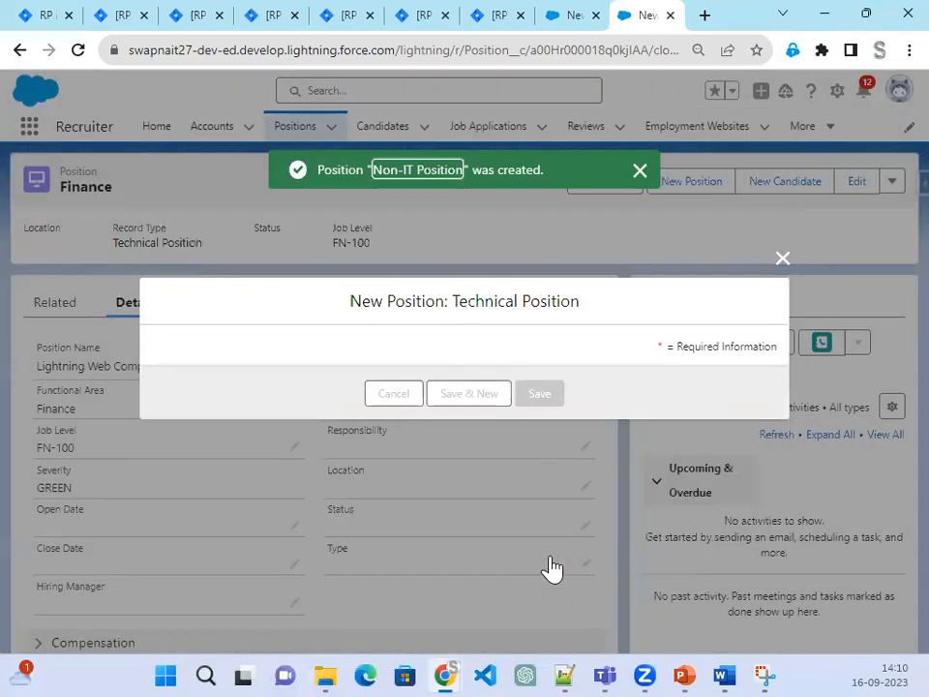
Step: Reload the New Positions Report tab so Non-IT Position appears under Closed Position
click(553, 18)
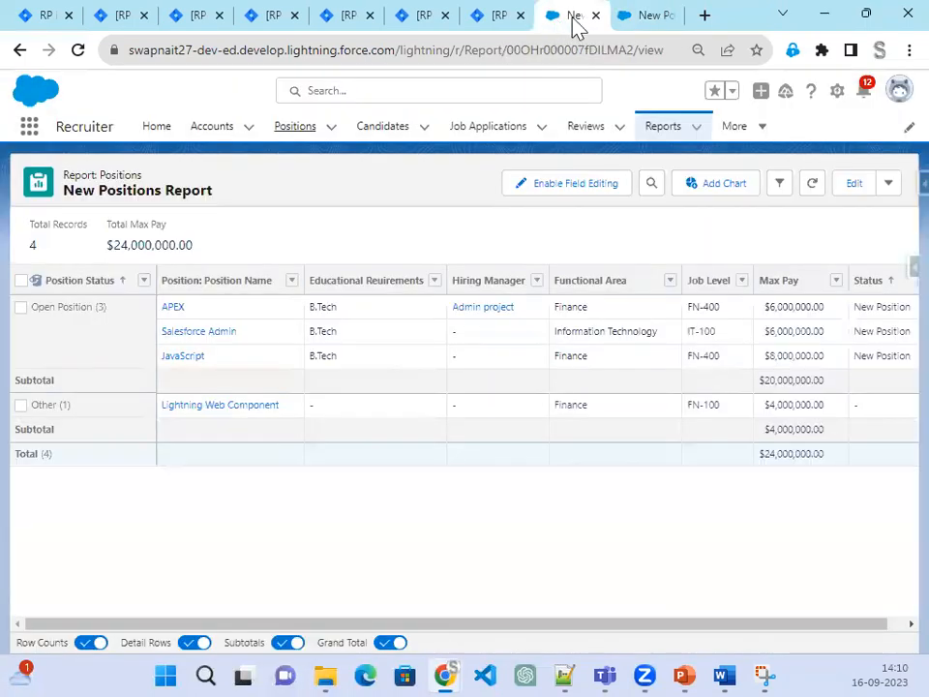
click(78, 51)
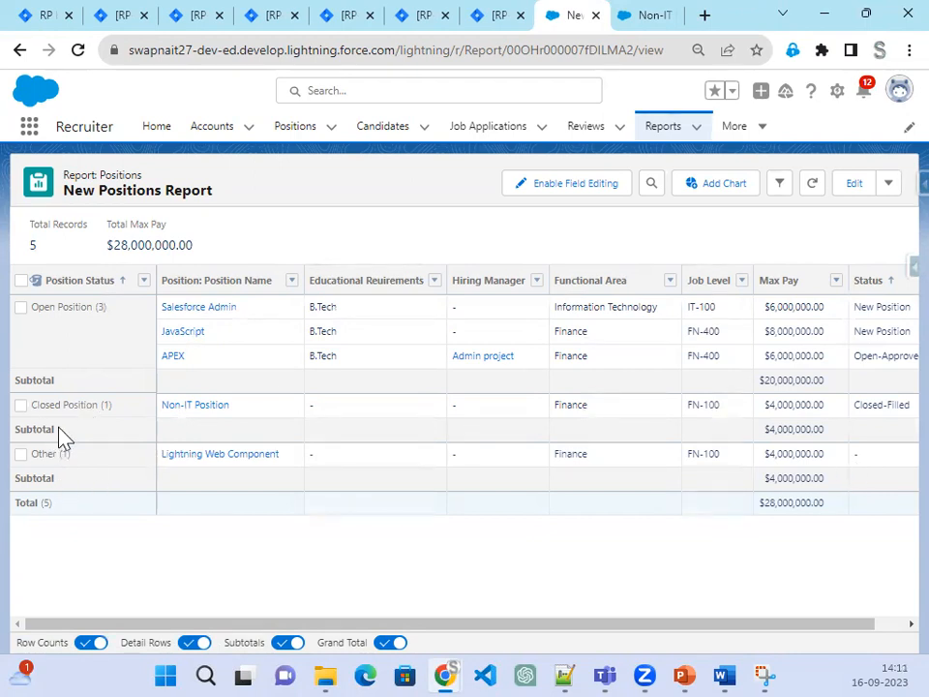
Step: Add a donut chart to the report showing values and percentages
click(726, 186)
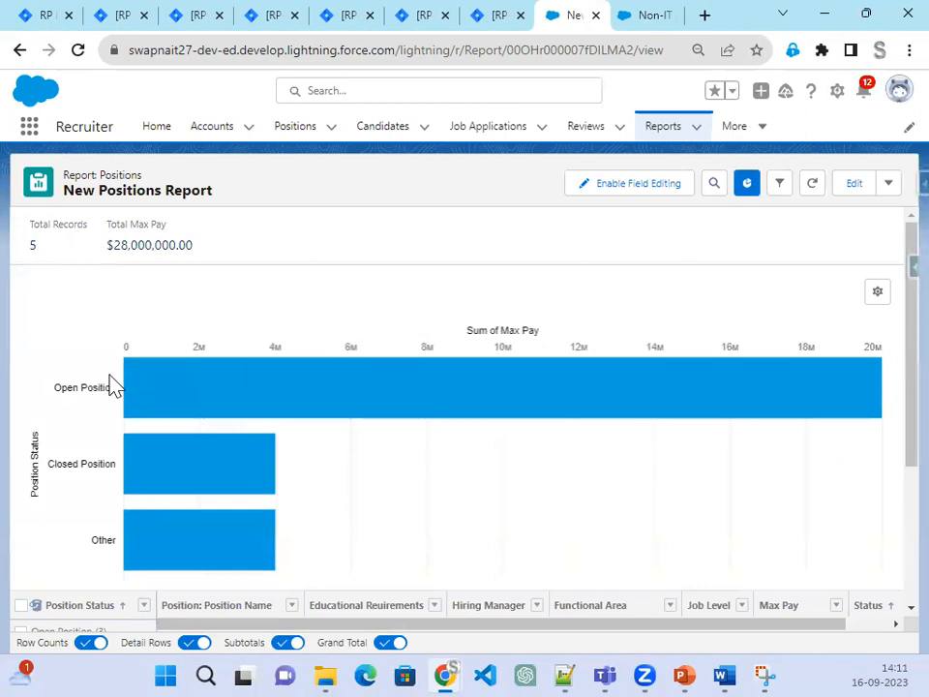
click(884, 294)
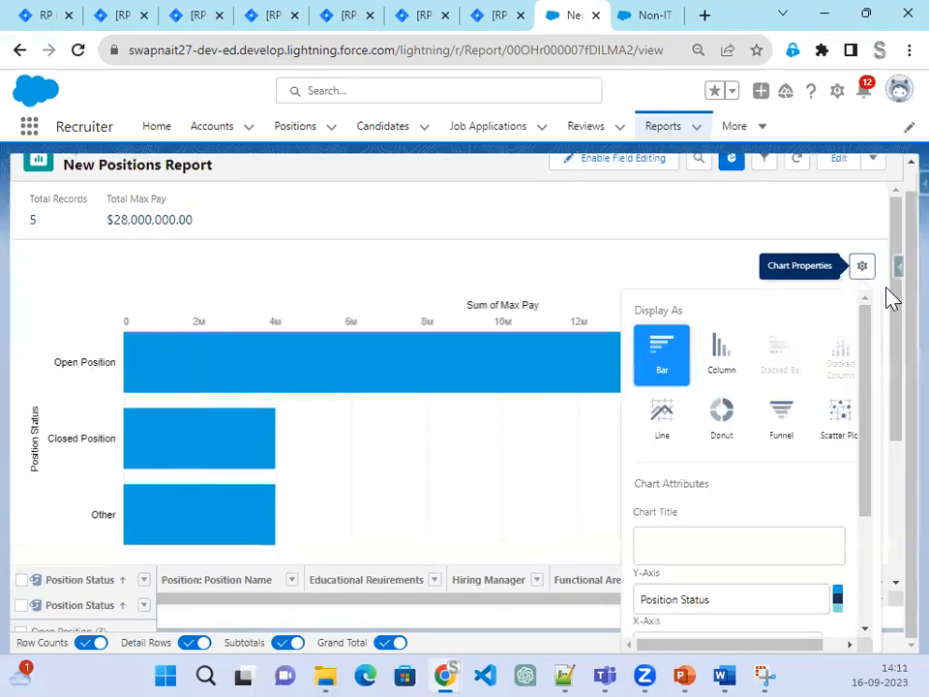
click(724, 423)
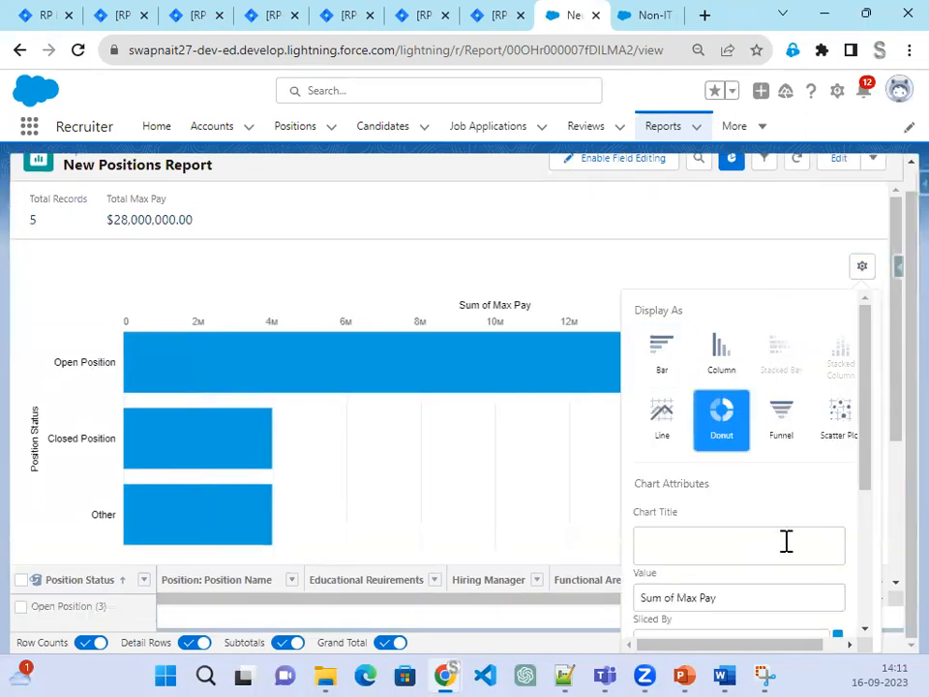
scroll(786, 541, down, 3)
click(693, 433)
click(663, 453)
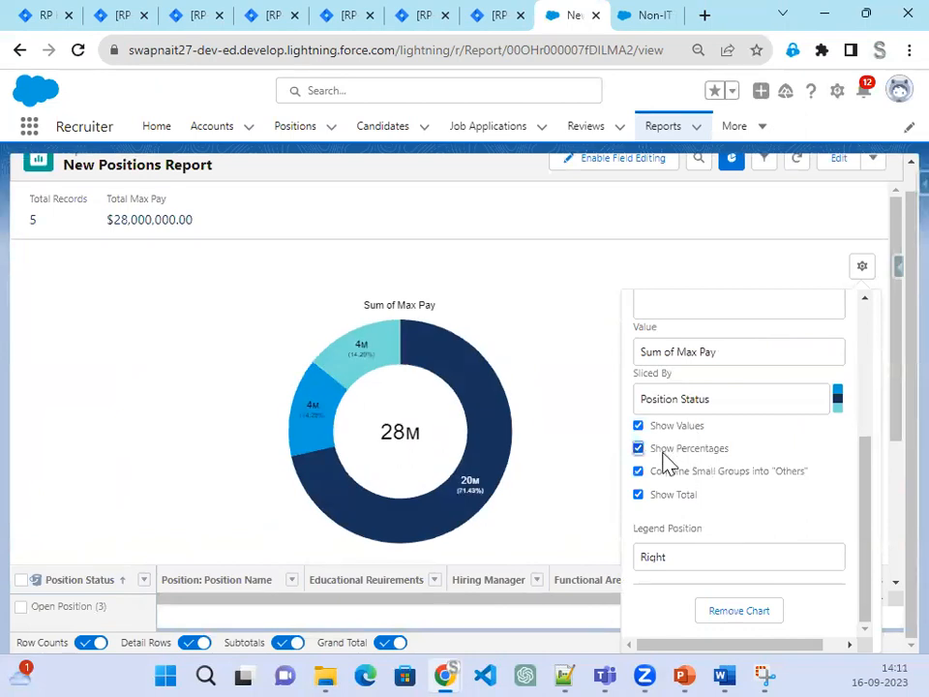
click(560, 381)
scroll(559, 381, down, 3)
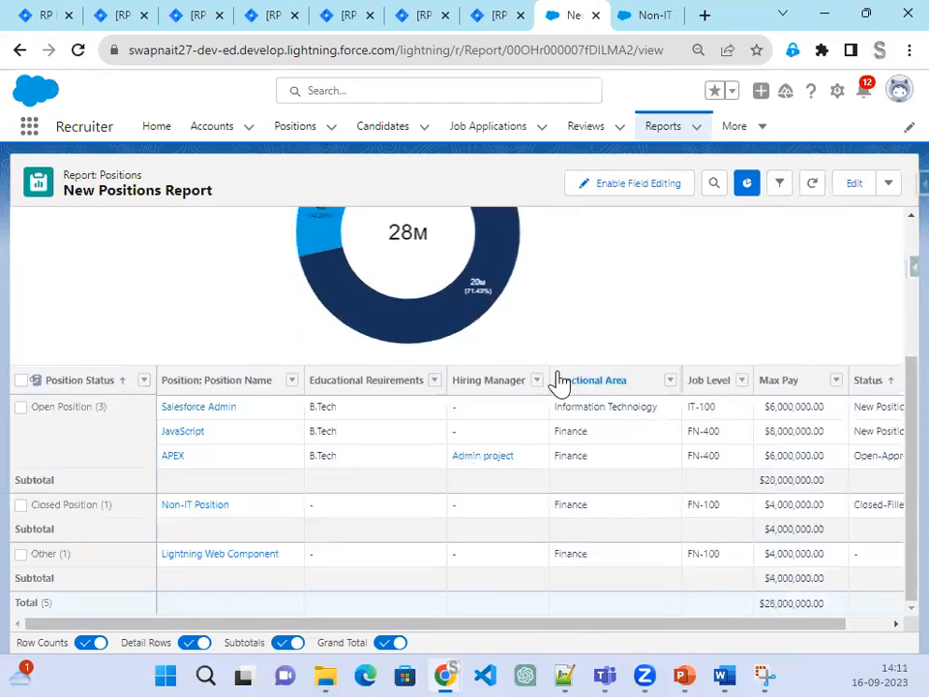
Step: Save the report with its donut chart, then bring PowerPoint forward
click(888, 186)
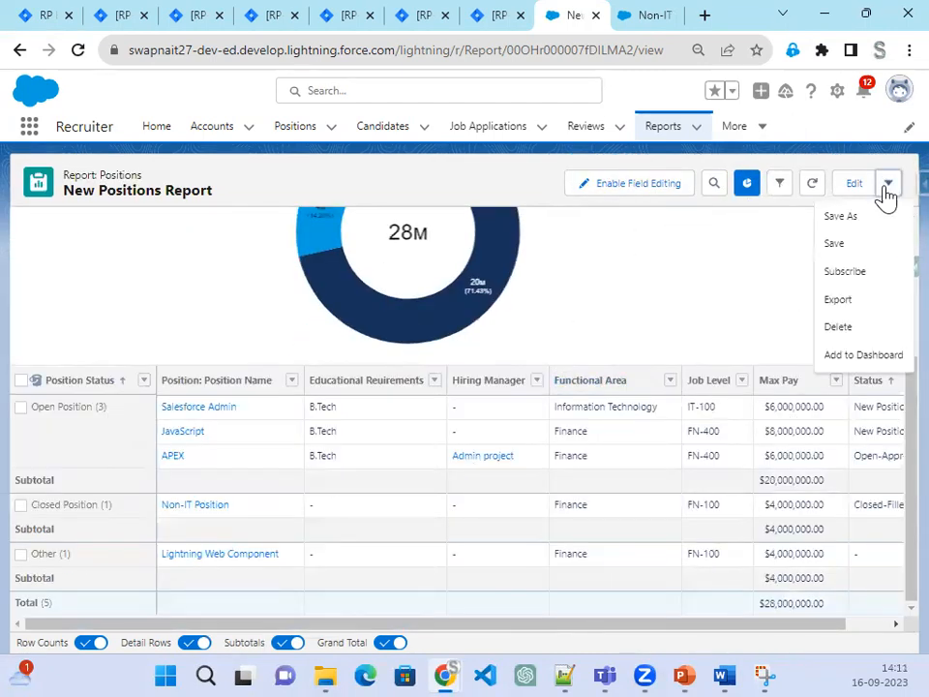
click(844, 243)
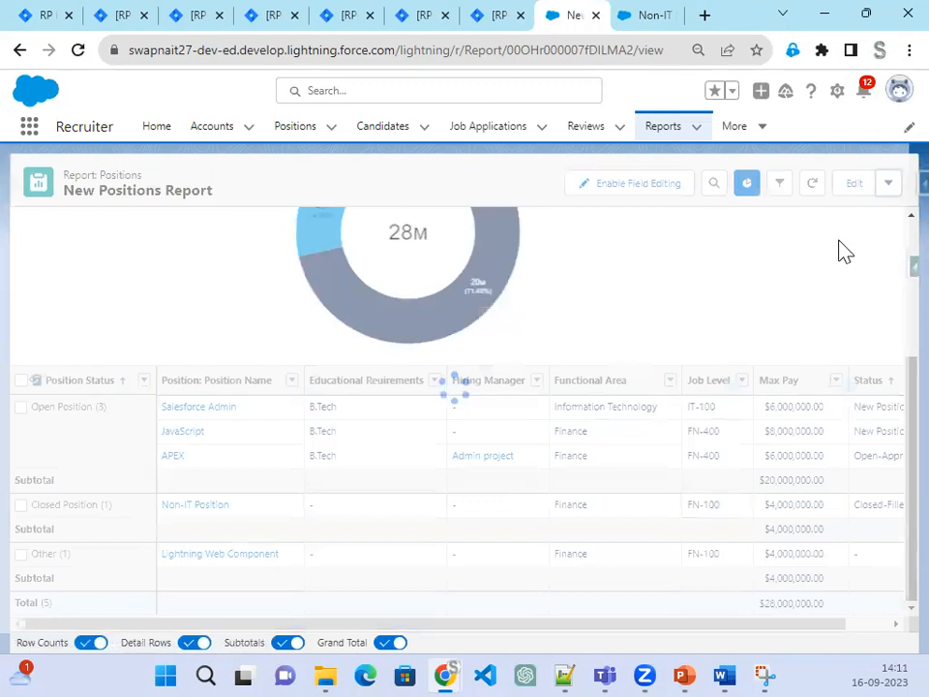
click(700, 668)
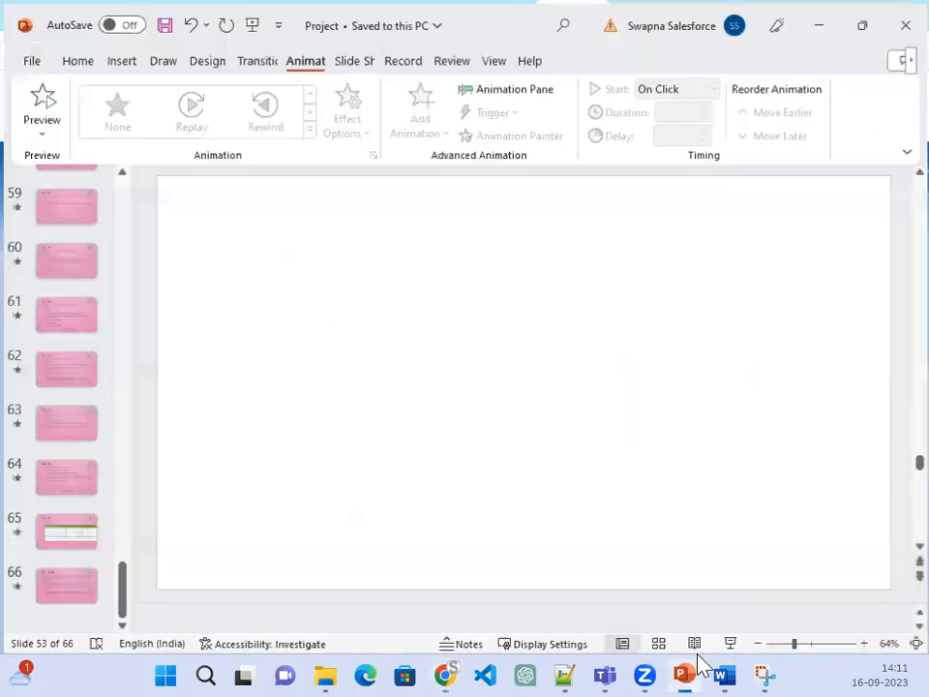
Step: Read the Step 47 slide on placing Summary & Matrix reports, then minimize PowerPoint
scroll(485, 496, down, 1)
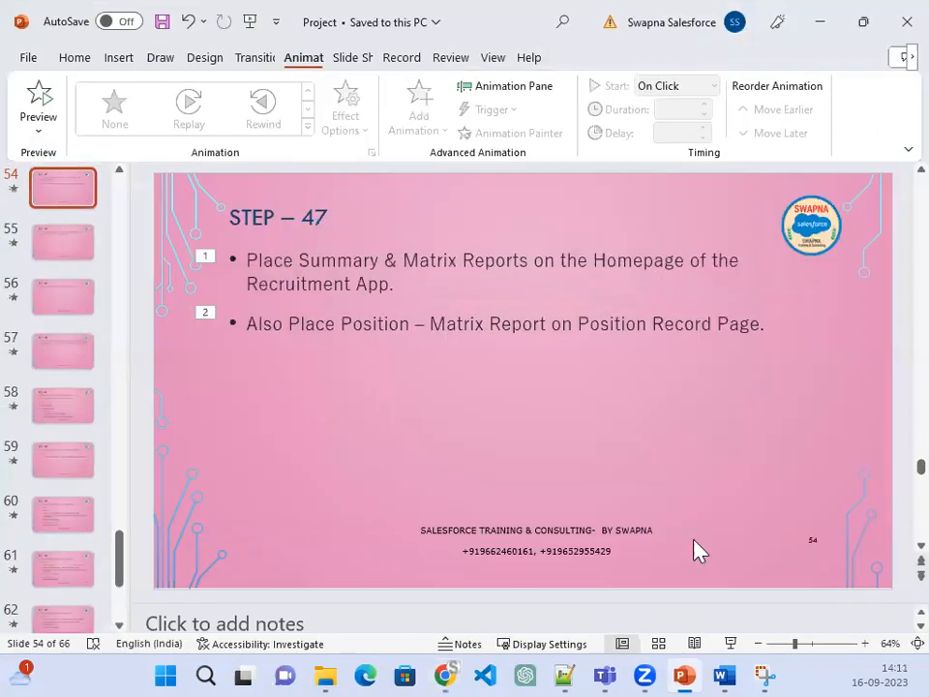
click(695, 643)
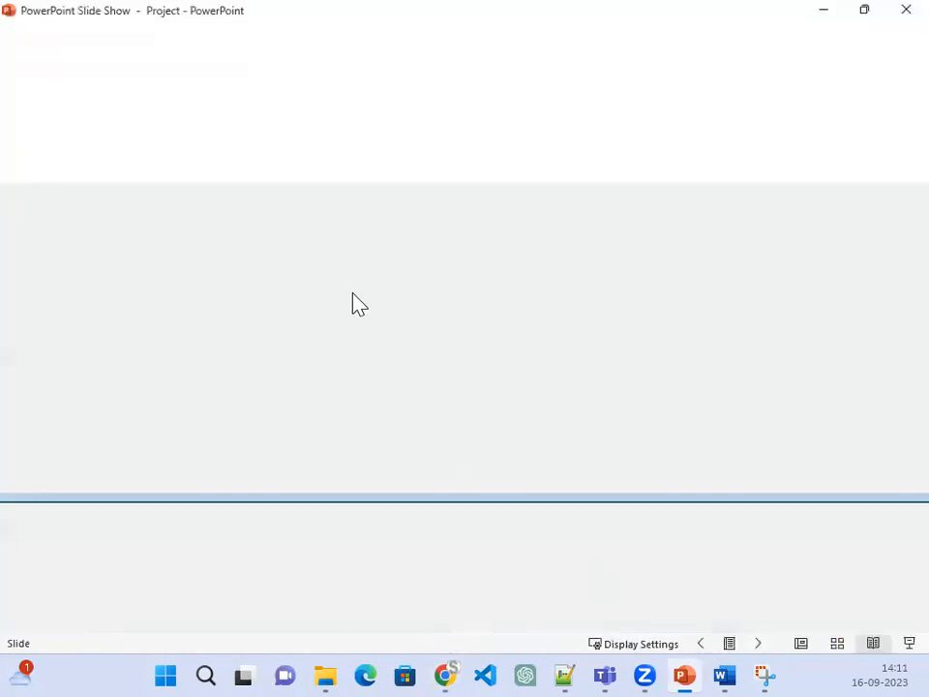
key(Right)
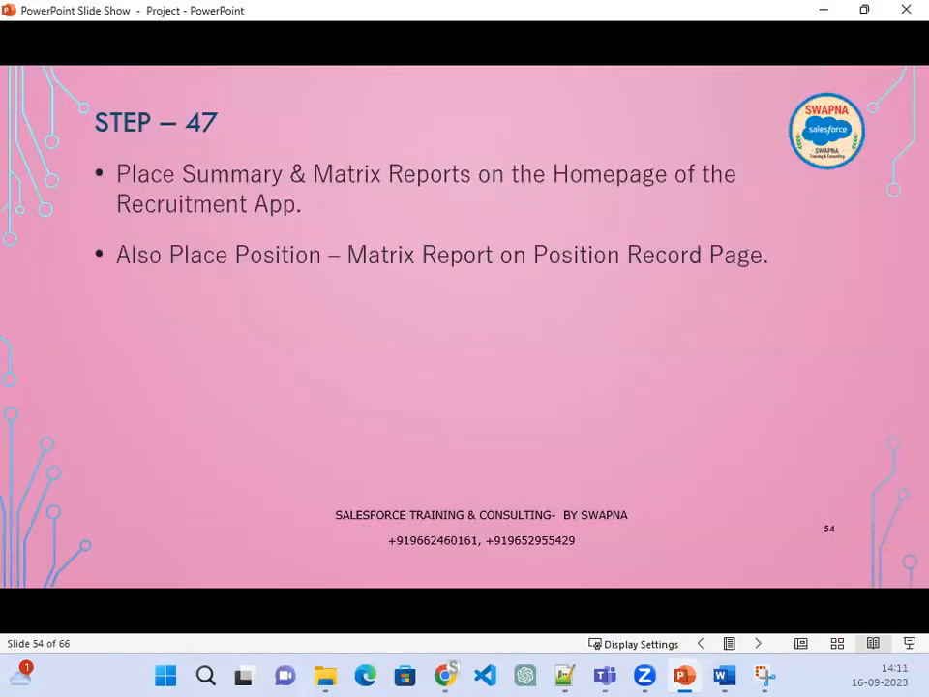
key(Left)
key(Left)
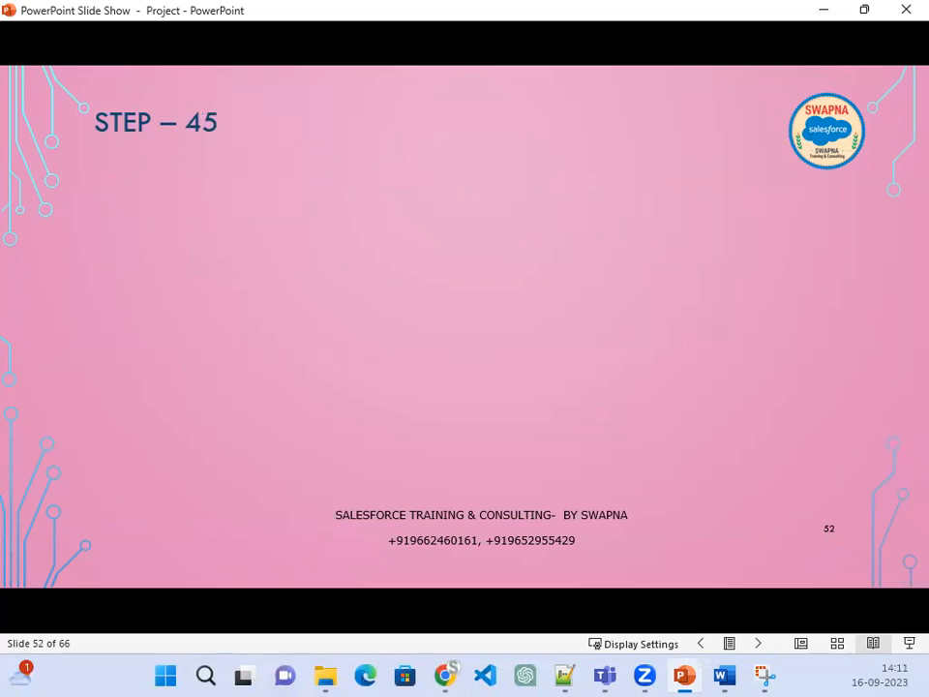
key(Right)
key(Right)
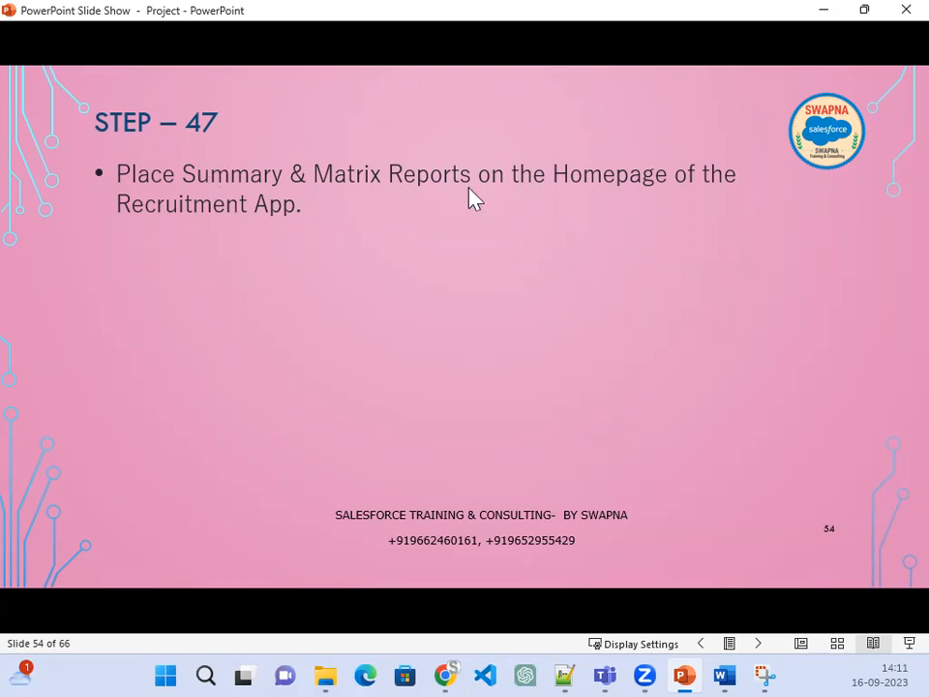
click(821, 10)
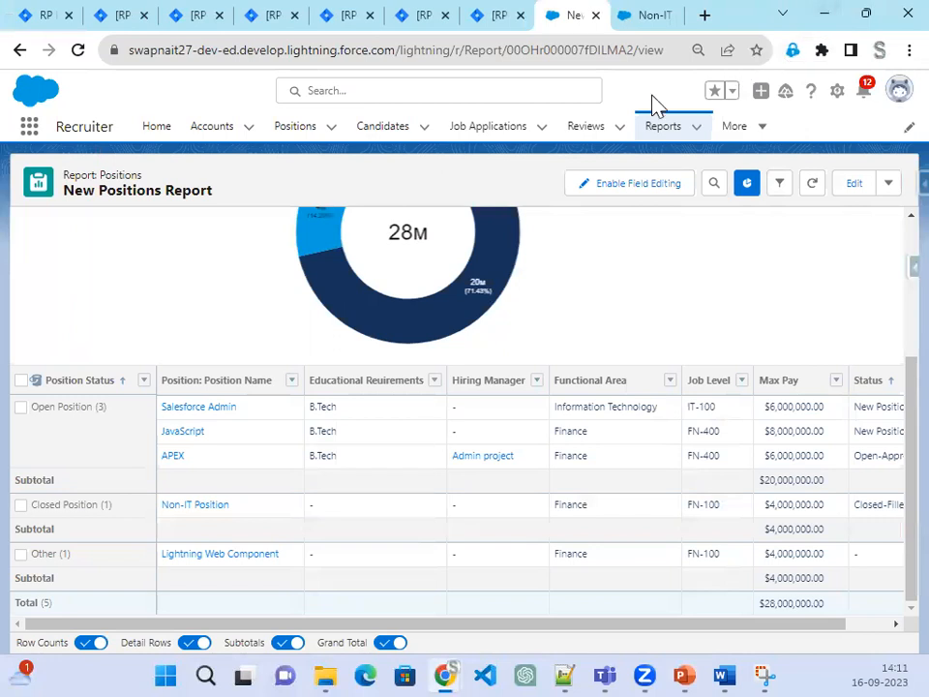
Step: From Reports, view the Job Applications with Reviews report in a new tab, then close it
click(656, 136)
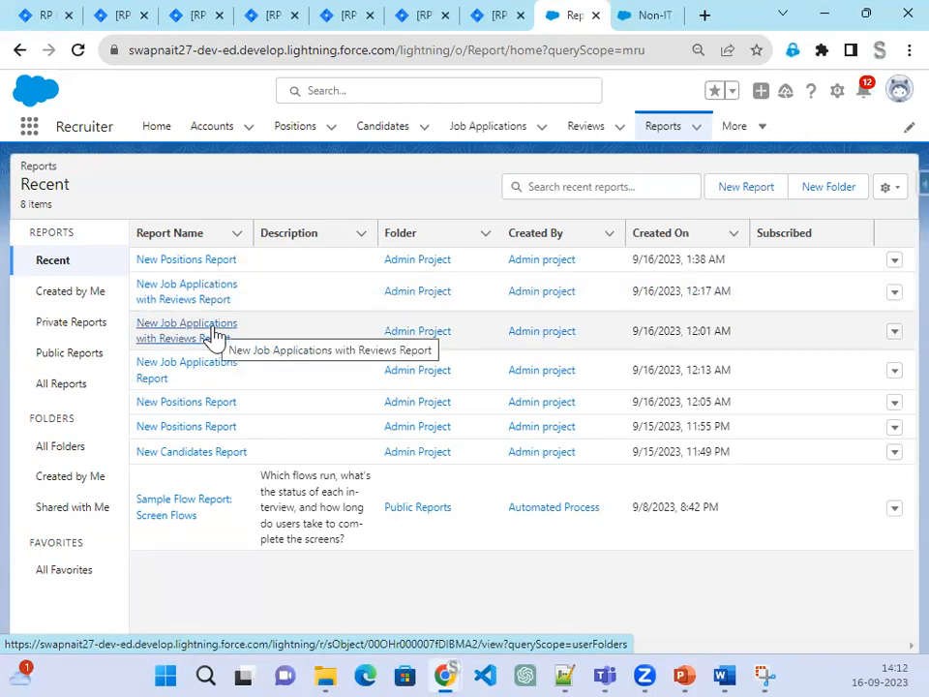
right_click(213, 297)
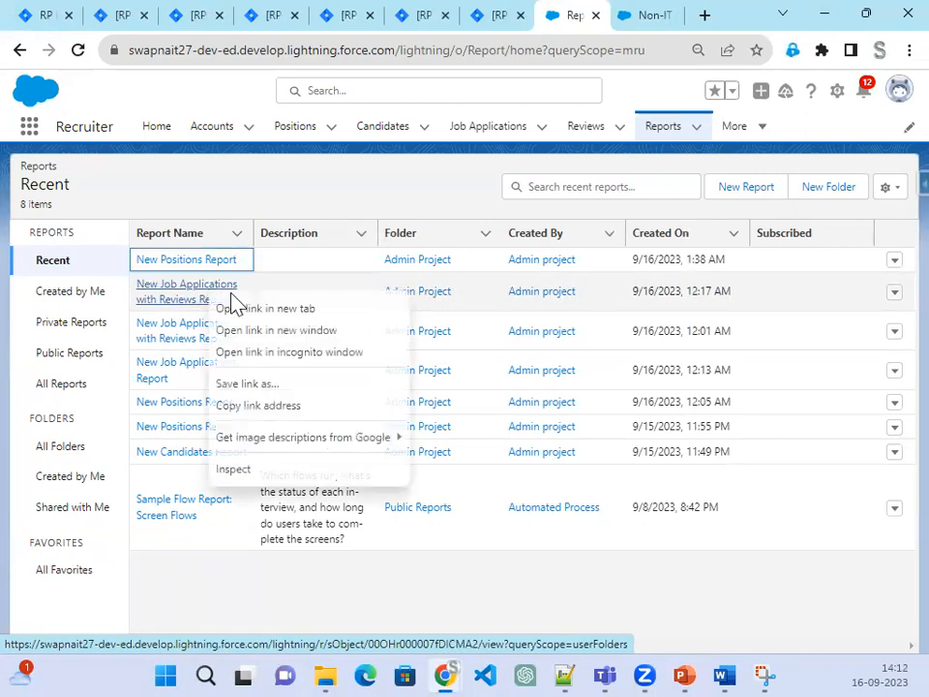
click(256, 310)
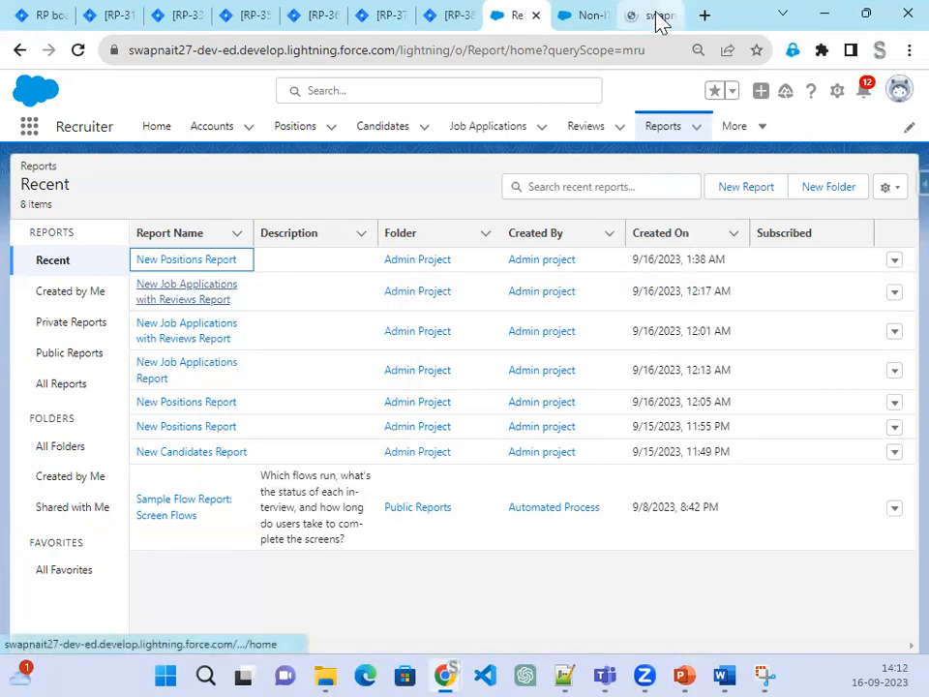
click(655, 21)
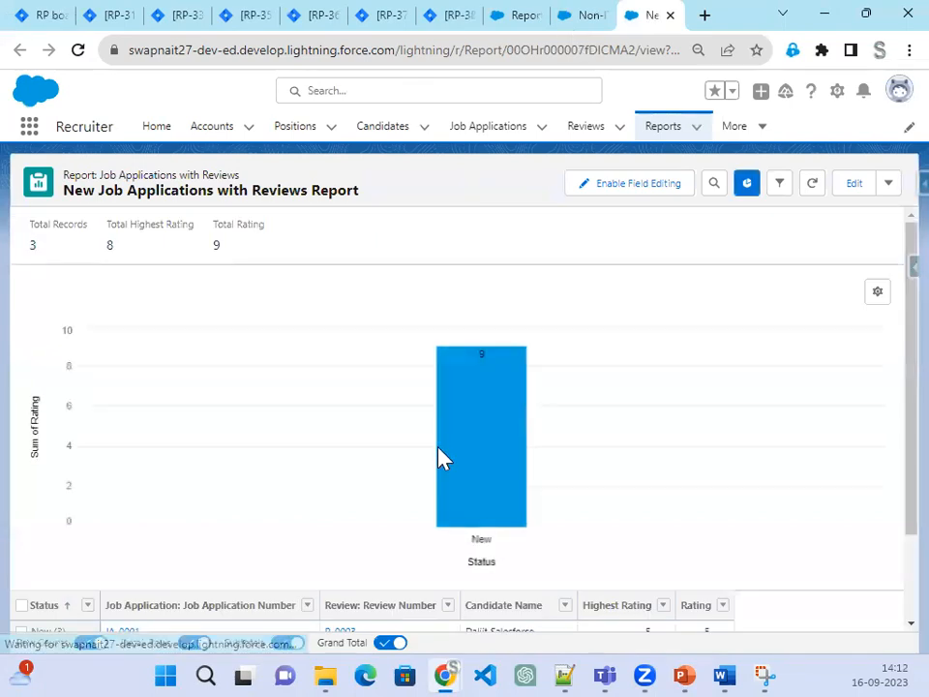
scroll(440, 456, down, 2)
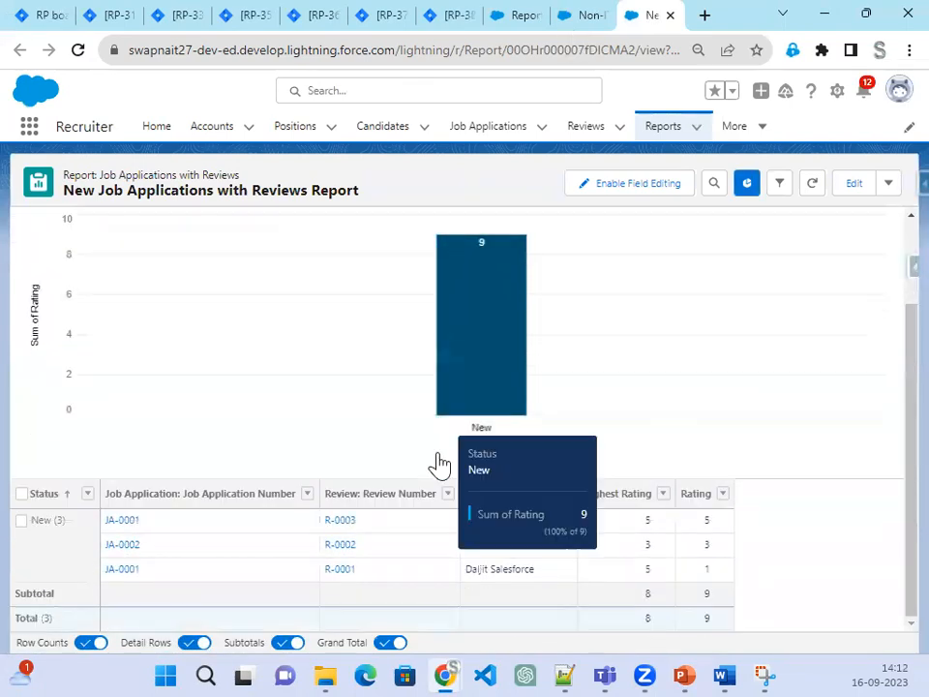
click(671, 16)
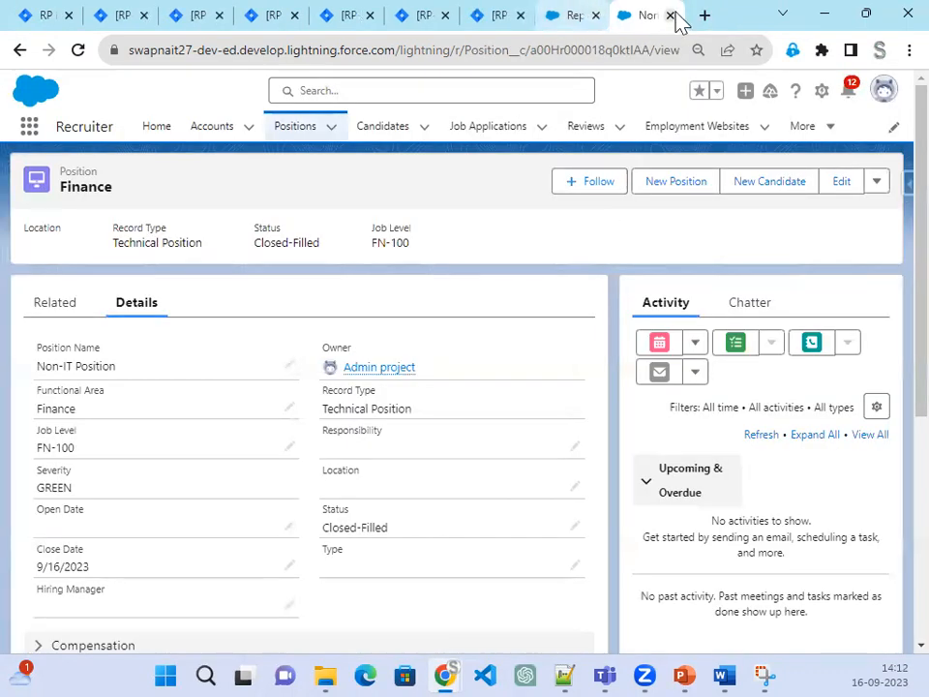
click(573, 18)
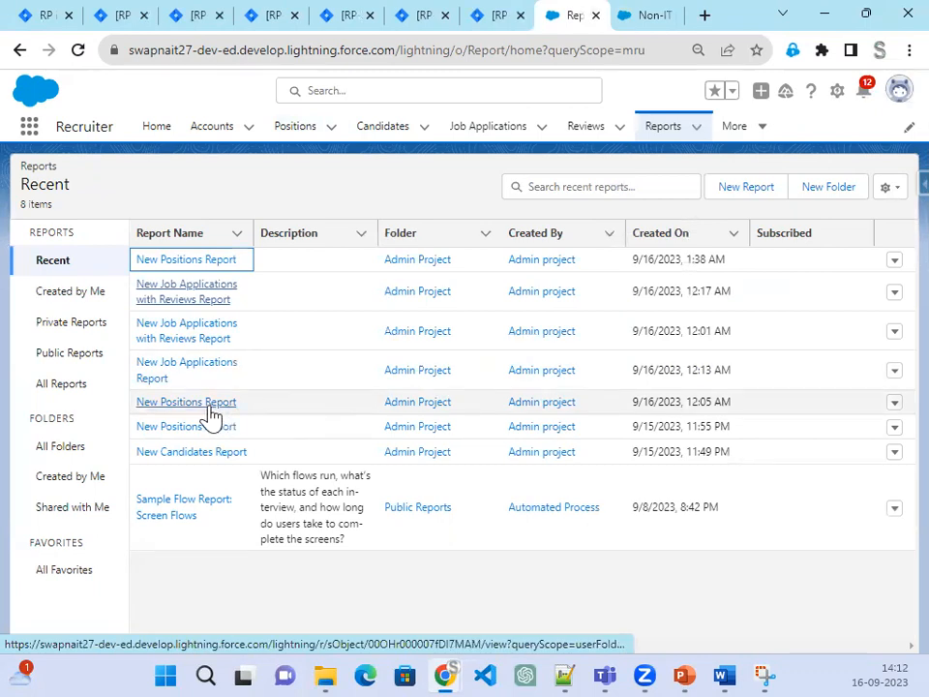
Step: Open the fifth-, third- and second-row reports each in a new browser tab
right_click(206, 406)
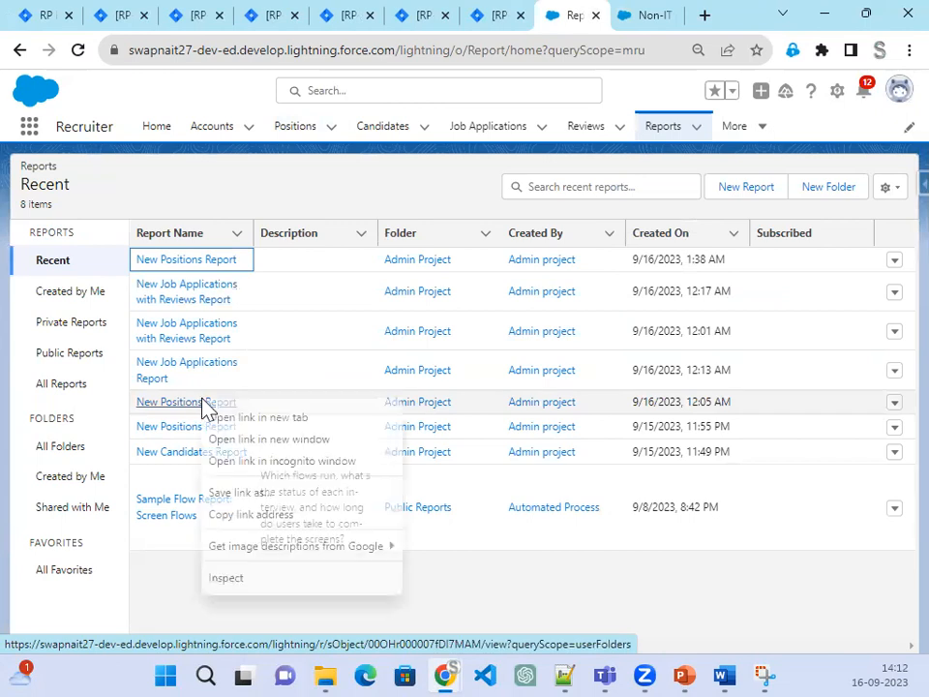
click(253, 417)
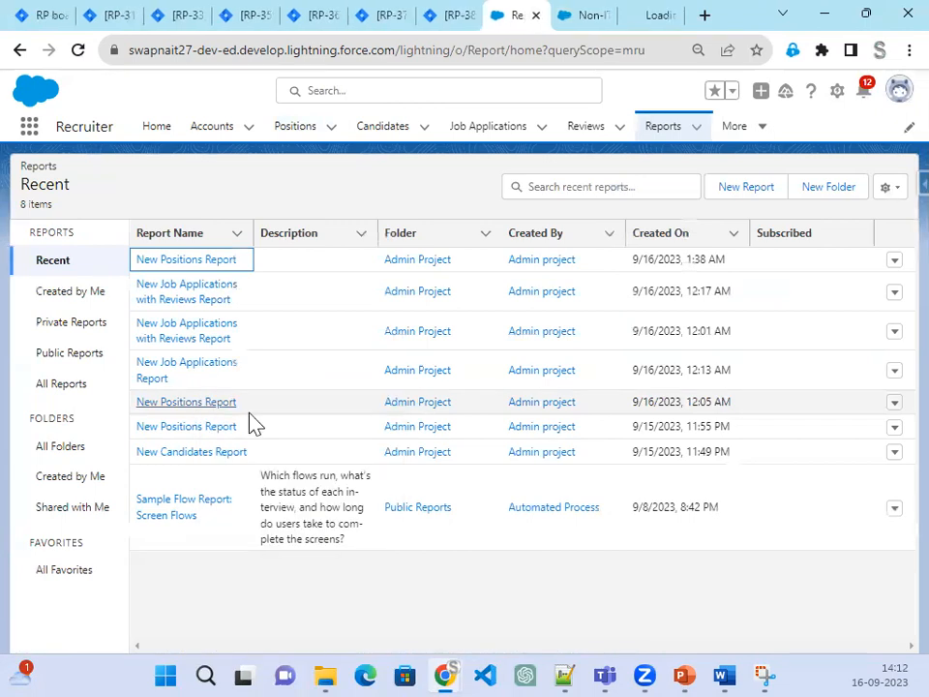
right_click(191, 333)
click(249, 346)
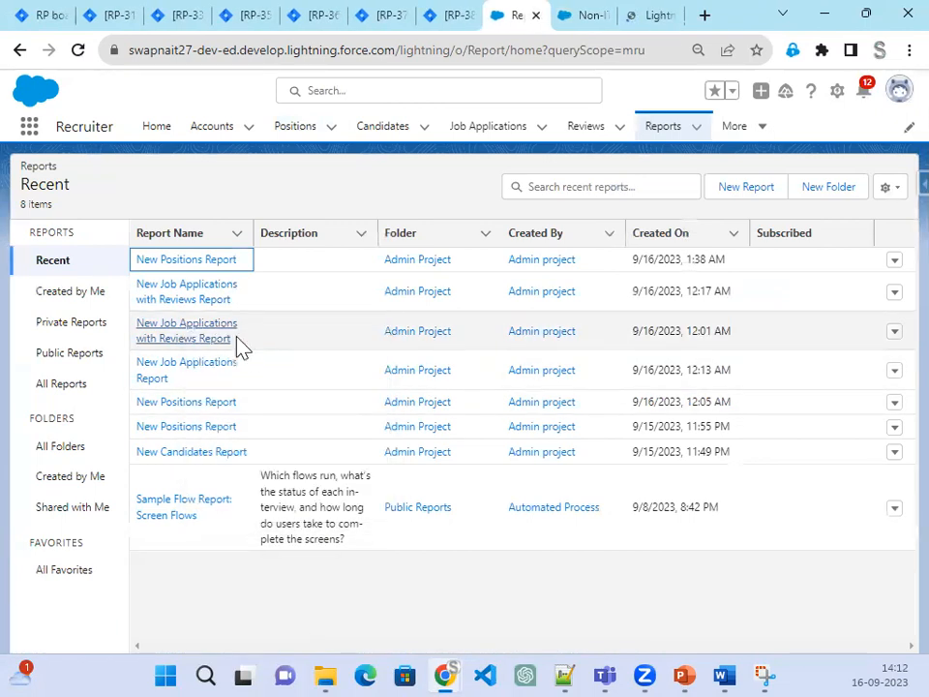
right_click(207, 311)
click(245, 322)
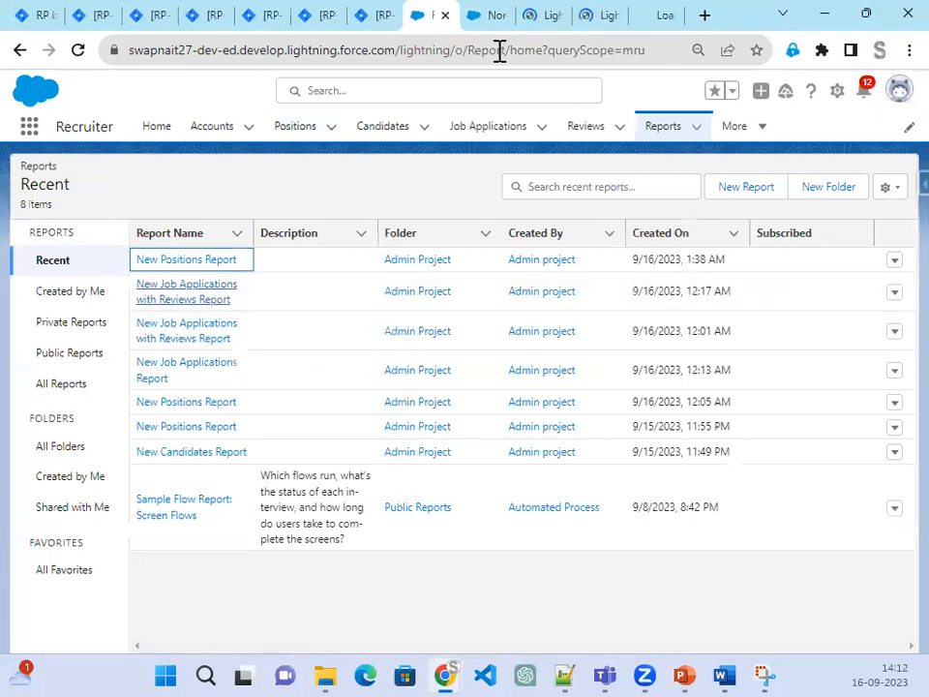
Step: Check the Finance position's Related and Details tabs, then close that browser tab
click(499, 18)
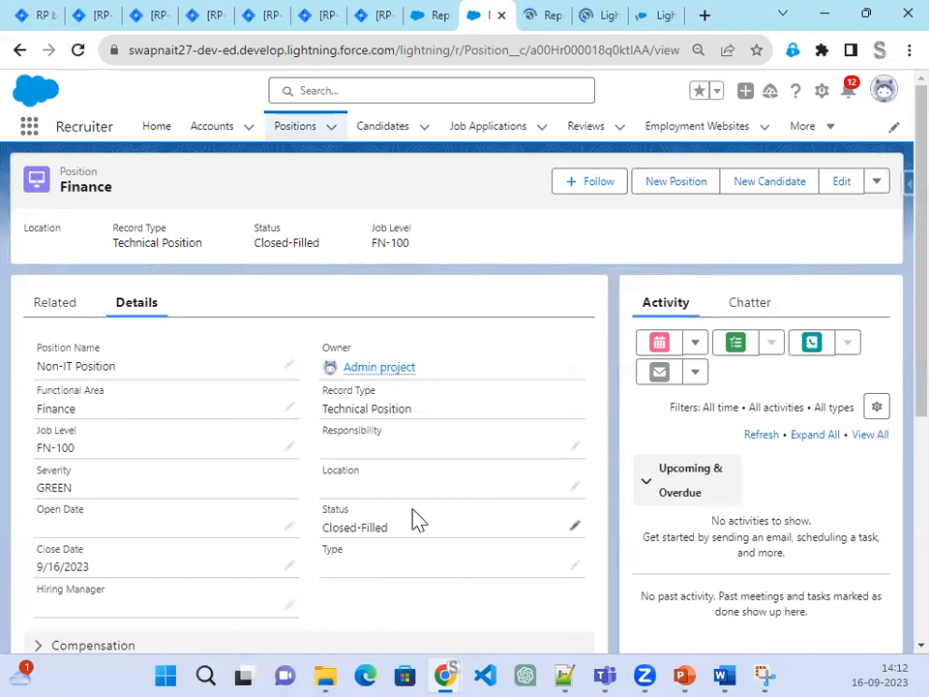
scroll(417, 520, down, 4)
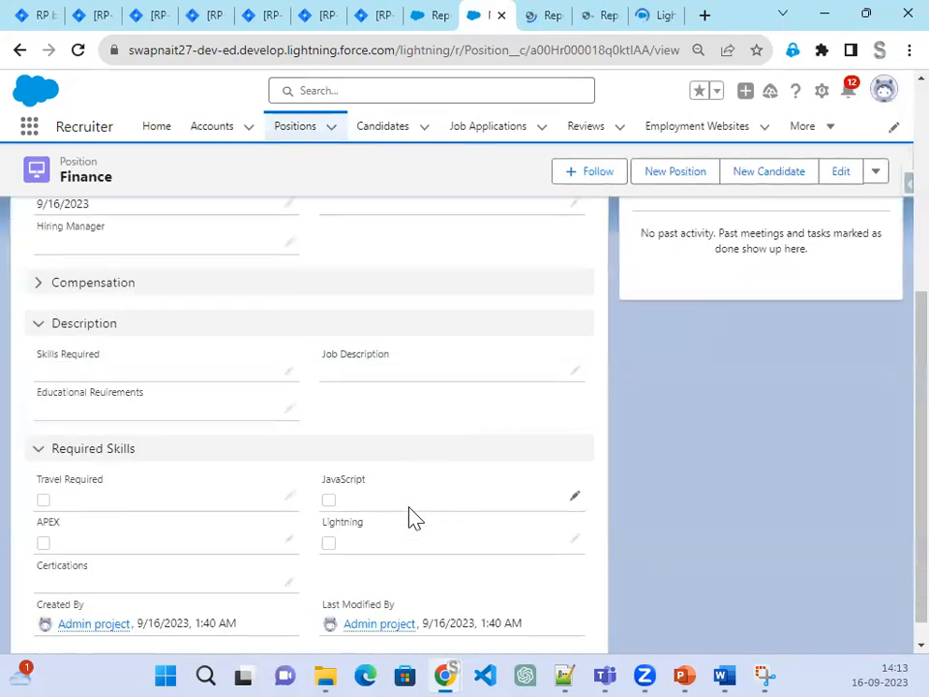
scroll(411, 515, up, 4)
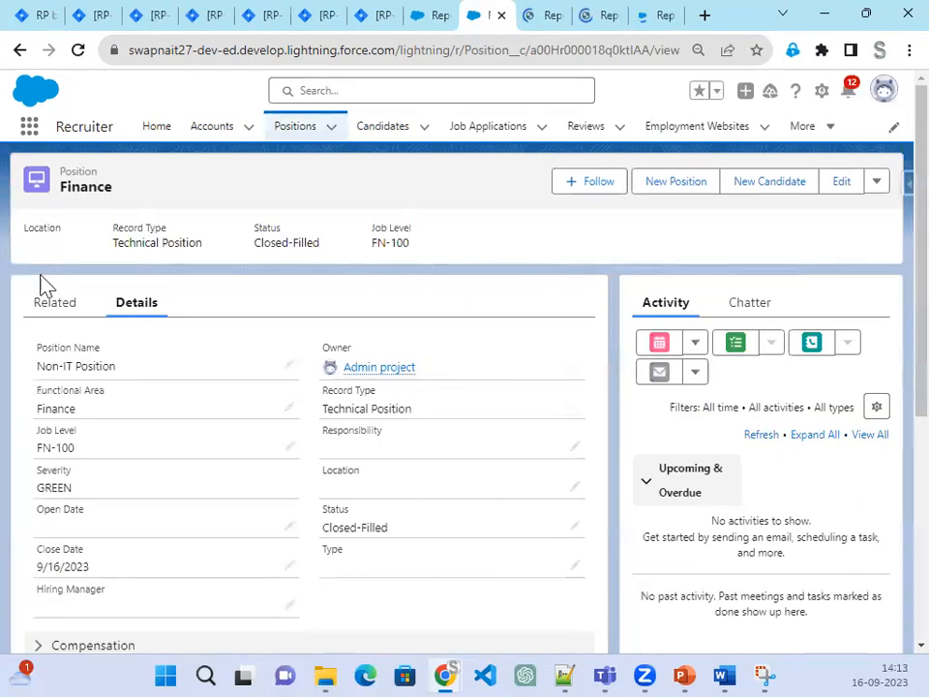
click(50, 306)
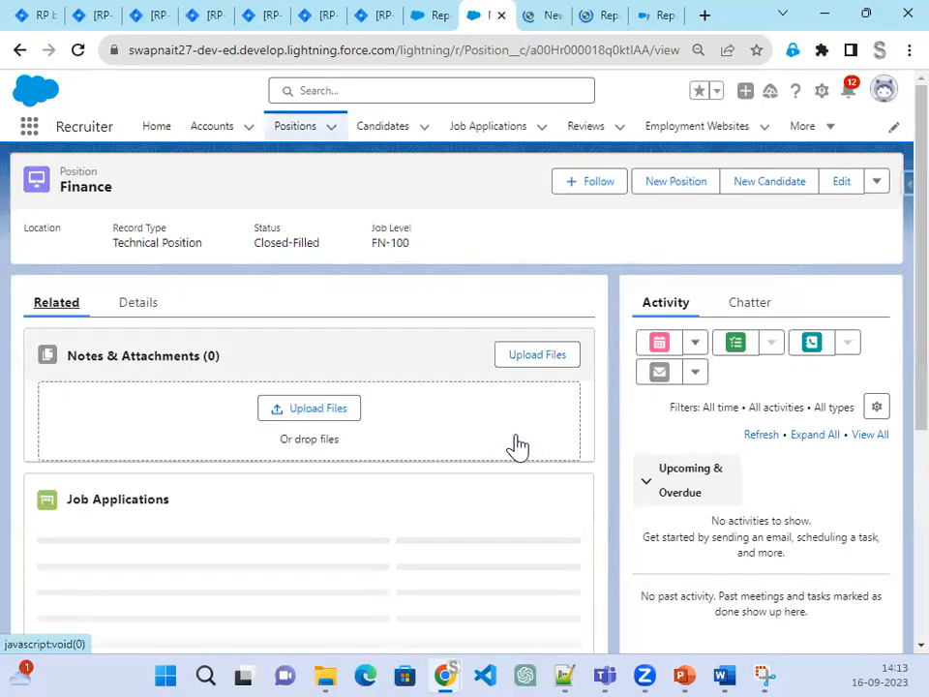
click(143, 308)
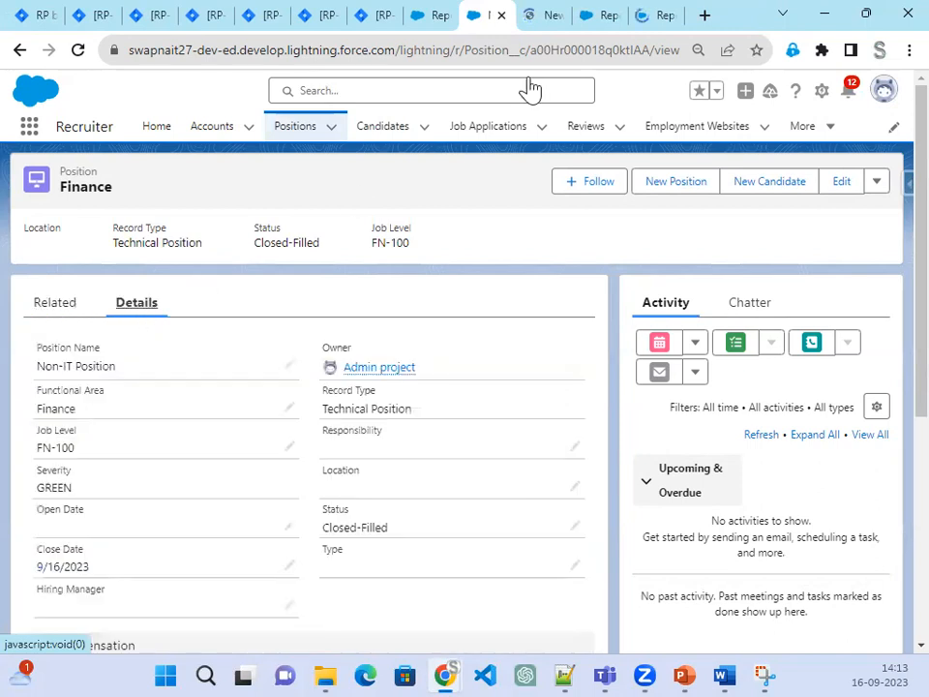
click(502, 16)
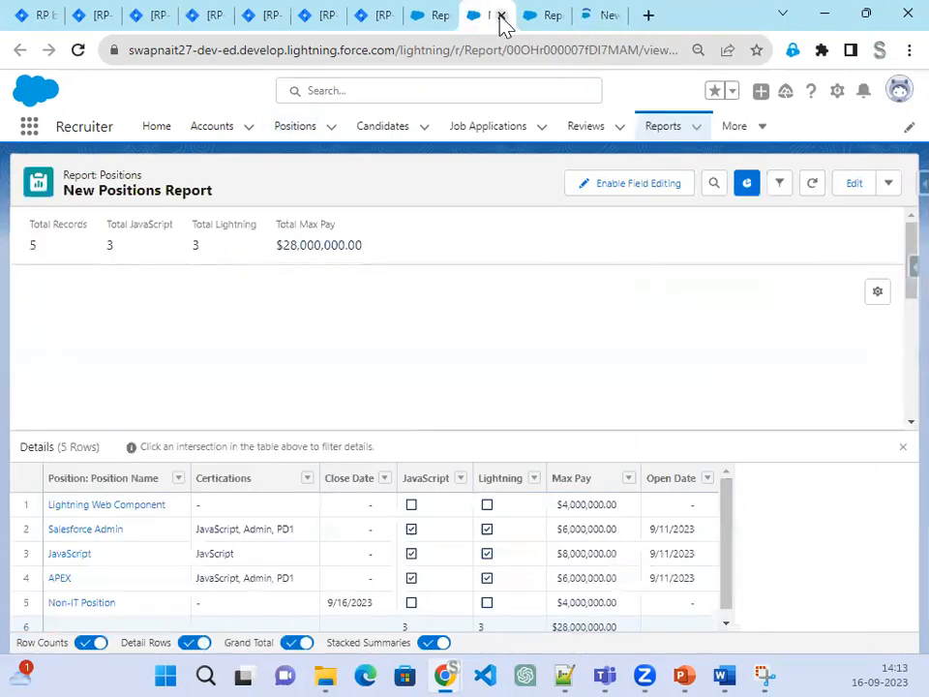
Step: Rename the report to 'New Positions Report - Matrix' and save and run it
scroll(524, 407, down, 5)
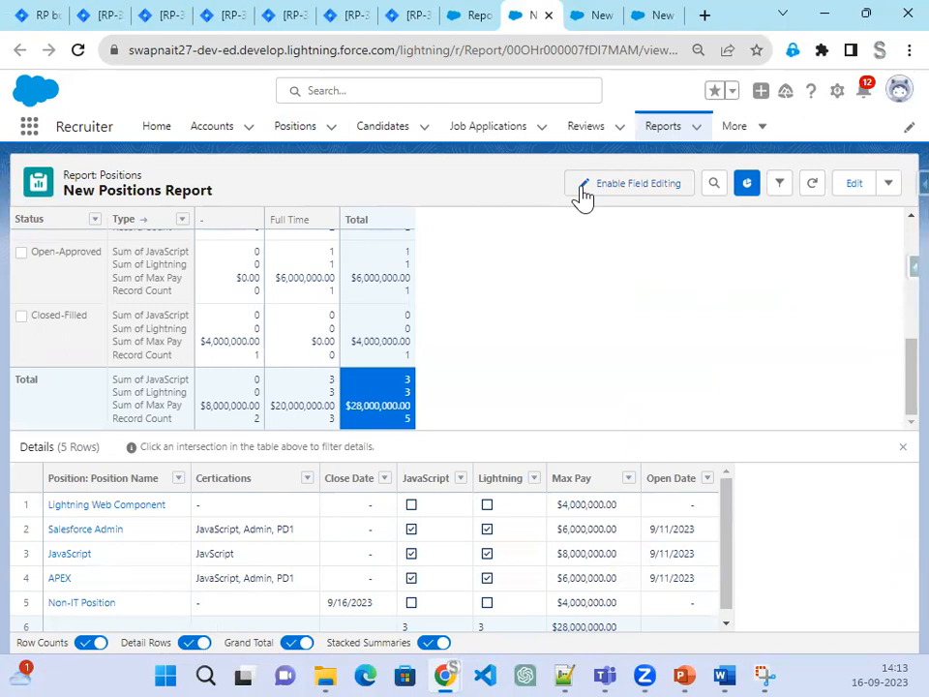
click(856, 188)
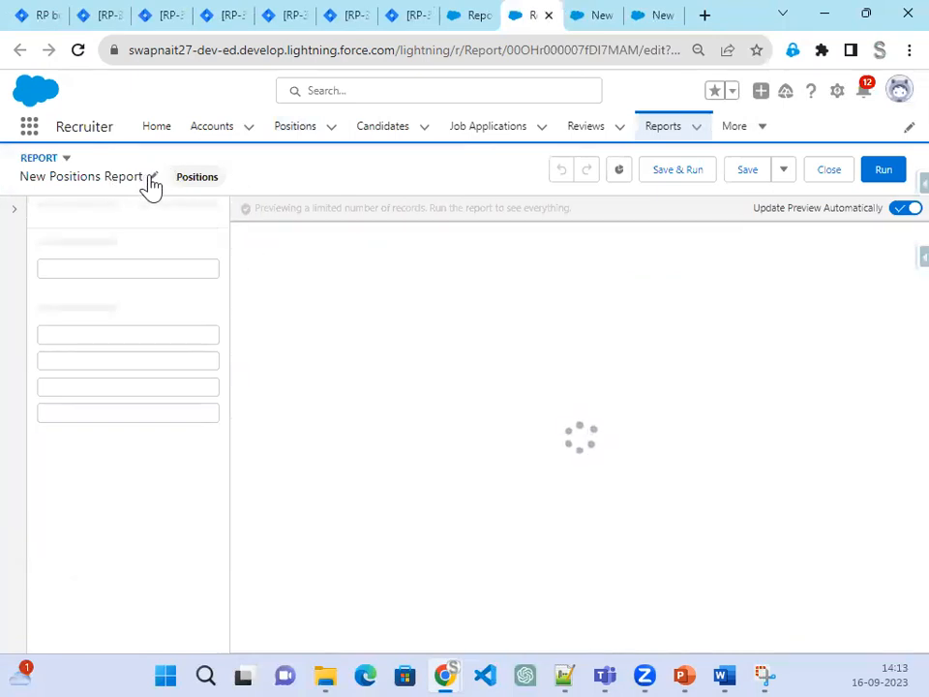
click(152, 178)
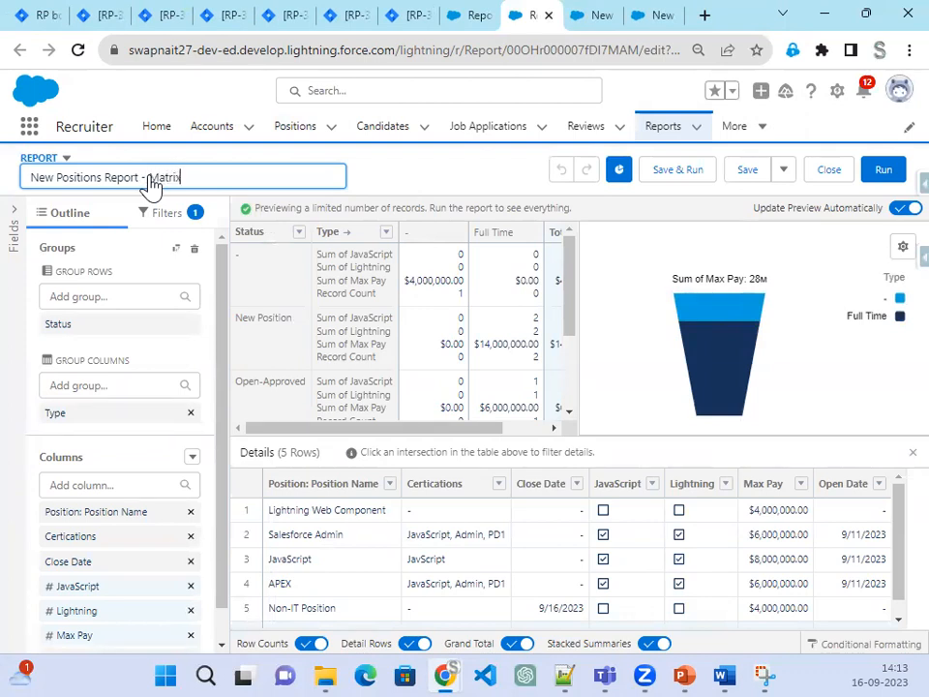
click(513, 167)
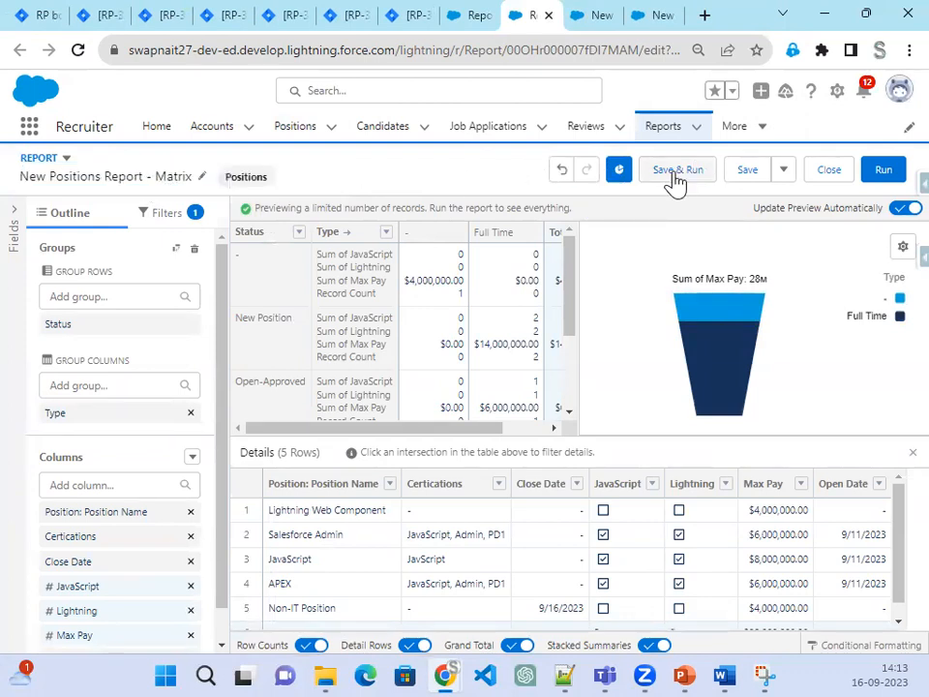
click(676, 172)
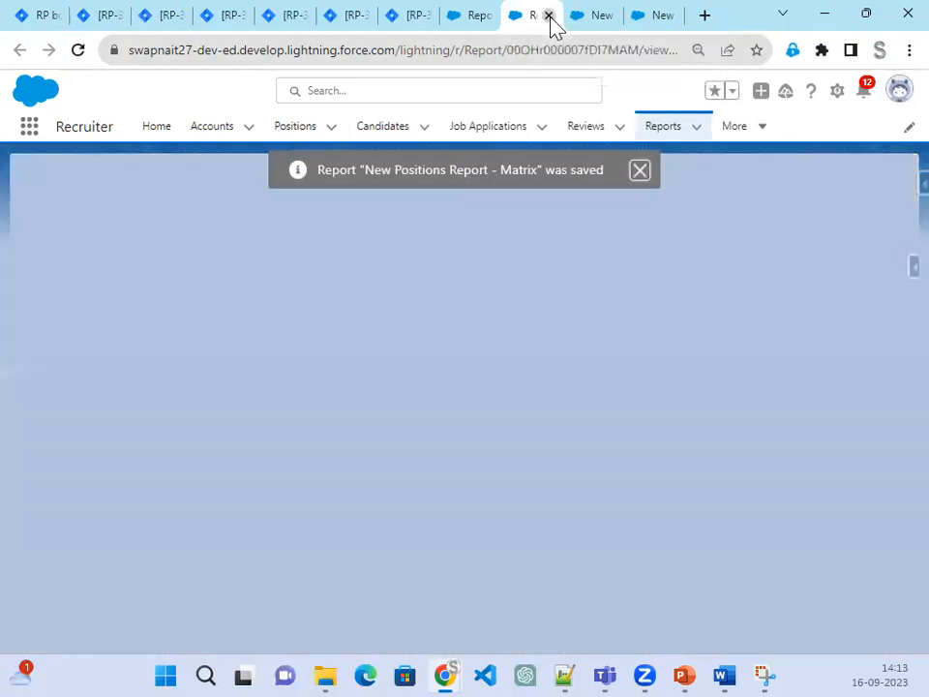
Step: Close the matrix report tab and open the job applications report for editing
click(548, 15)
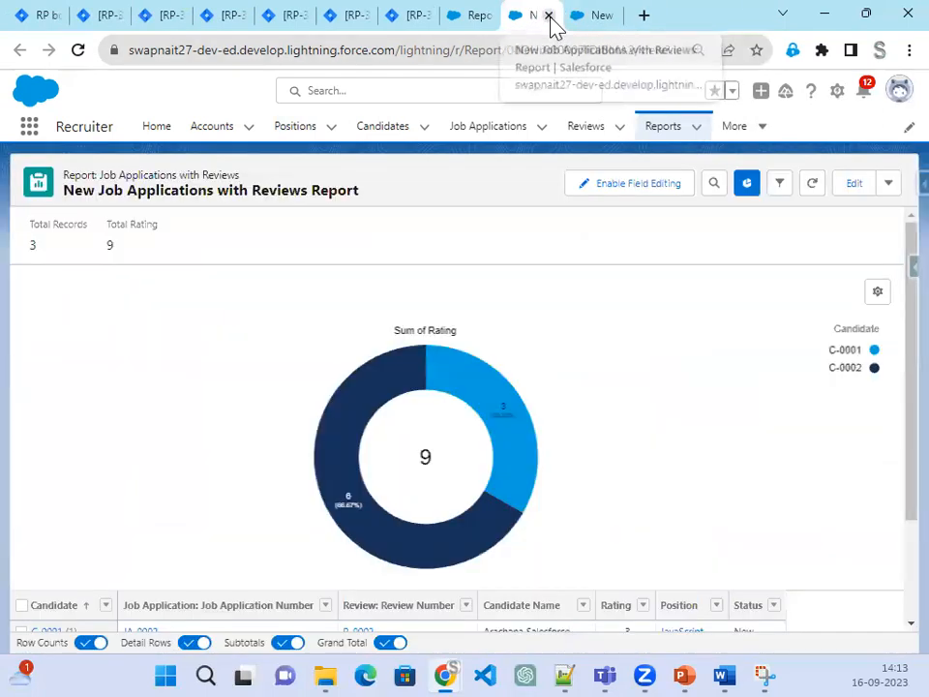
scroll(597, 464, down, 2)
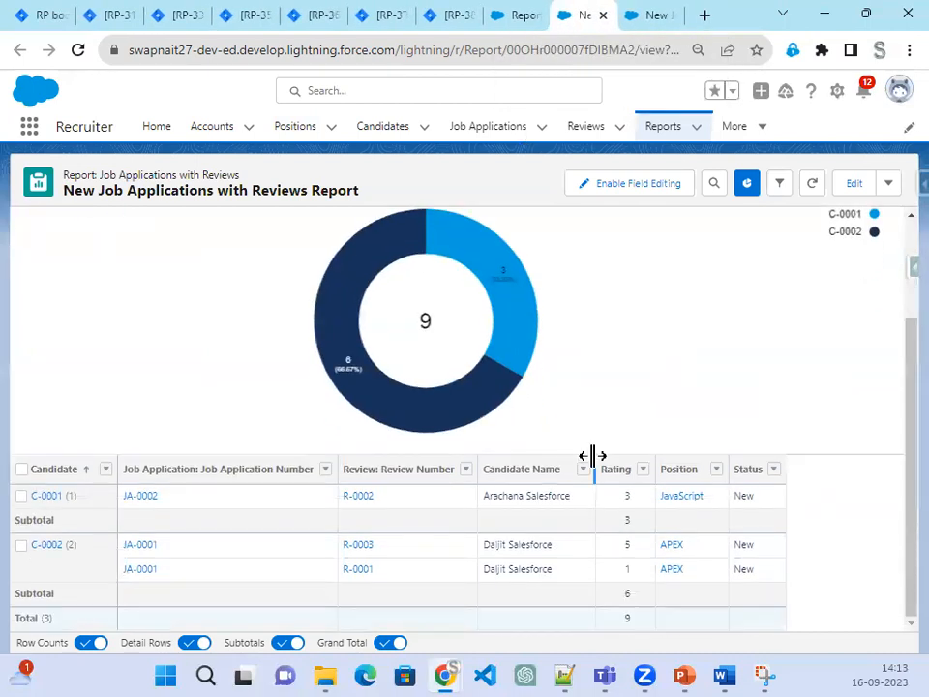
scroll(592, 454, up, 1)
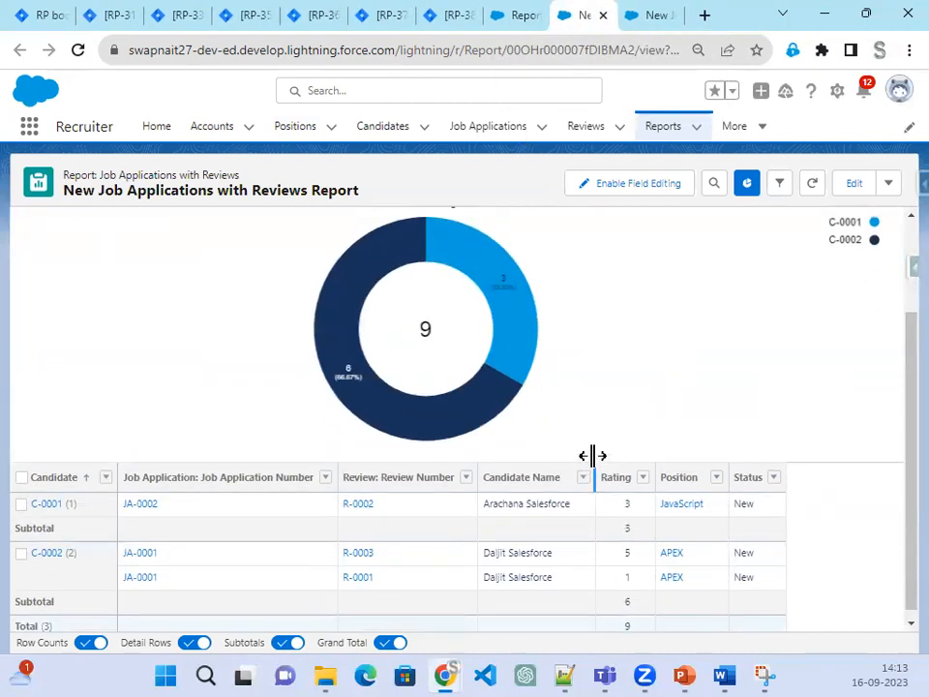
scroll(592, 455, down, 1)
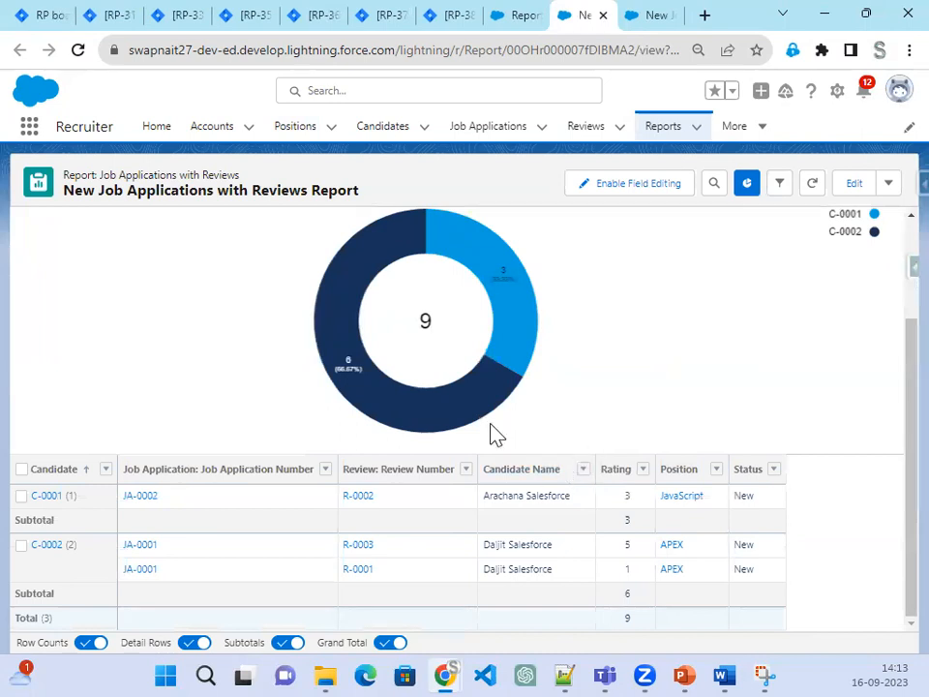
click(652, 192)
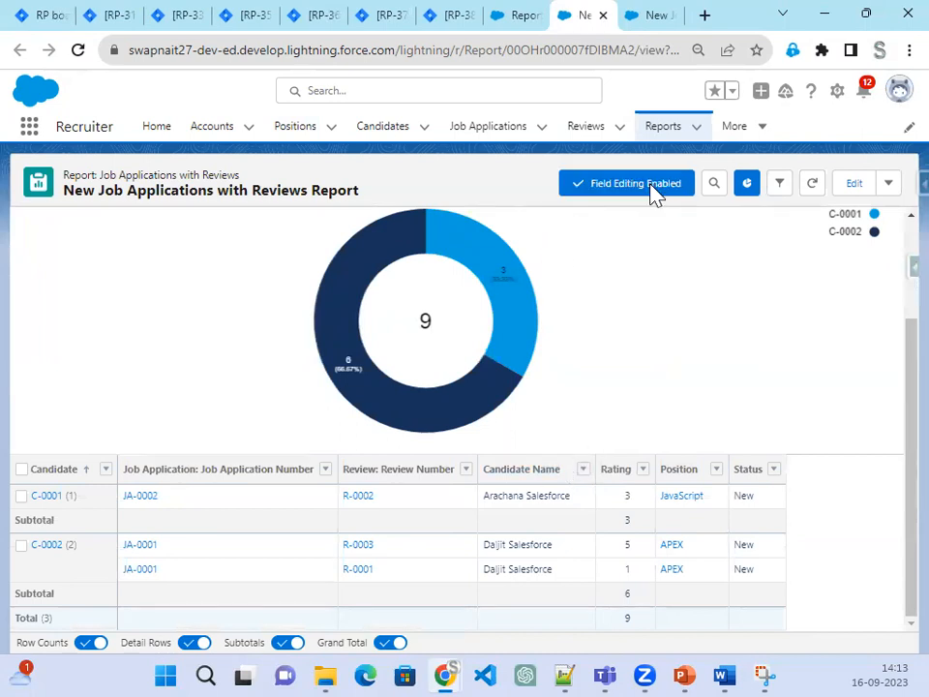
click(861, 192)
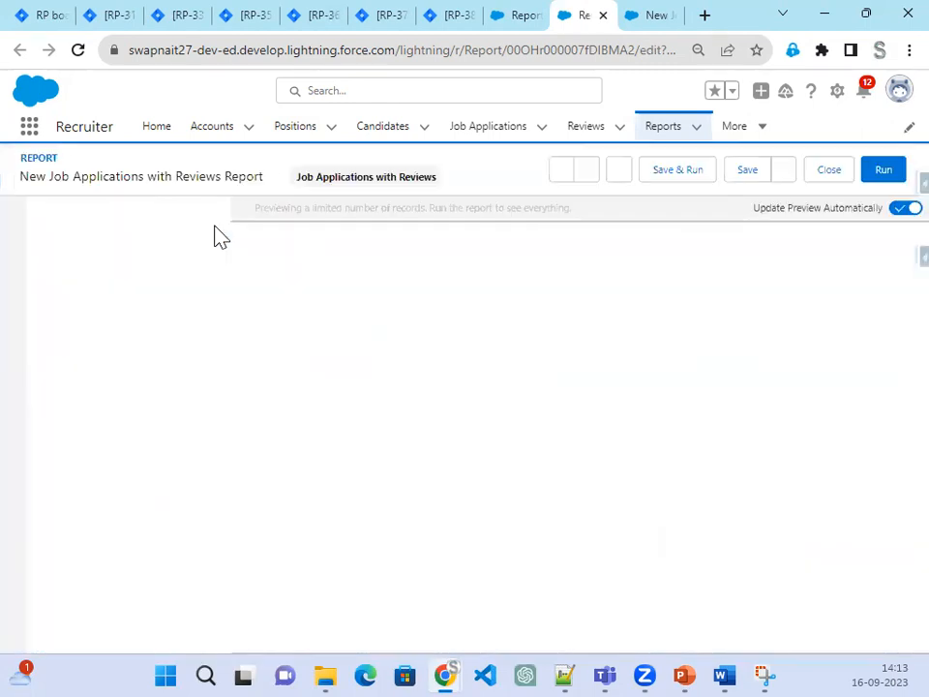
Step: Retitle the report 'Job App with Review - Summry Report', dropping the word 'Records', and save
click(275, 179)
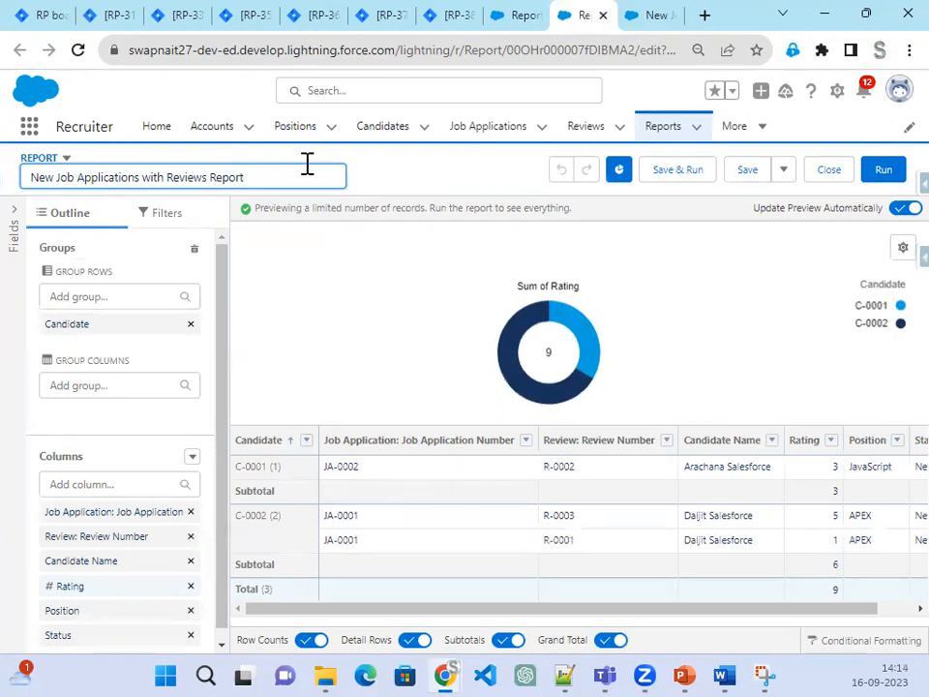
key(Left)
key(Left)
key(Left)
key(Left)
key(Left)
key(Left)
key(Left)
key(Left)
key(Left)
key(Left)
key(Left)
key(Left)
key(Left)
key(Left)
key(Left)
key(Delete)
key(Delete)
key(Delete)
key(Delete)
key(Delete)
key(Delete)
key(Delete)
key(Delete)
key(Delete)
key(Delete)
key(Delete)
key(Delete)
key(Delete)
key(Delete)
key(Delete)
key(Delete)
key(Delete)
key(Delete)
key(Delete)
key(Delete)
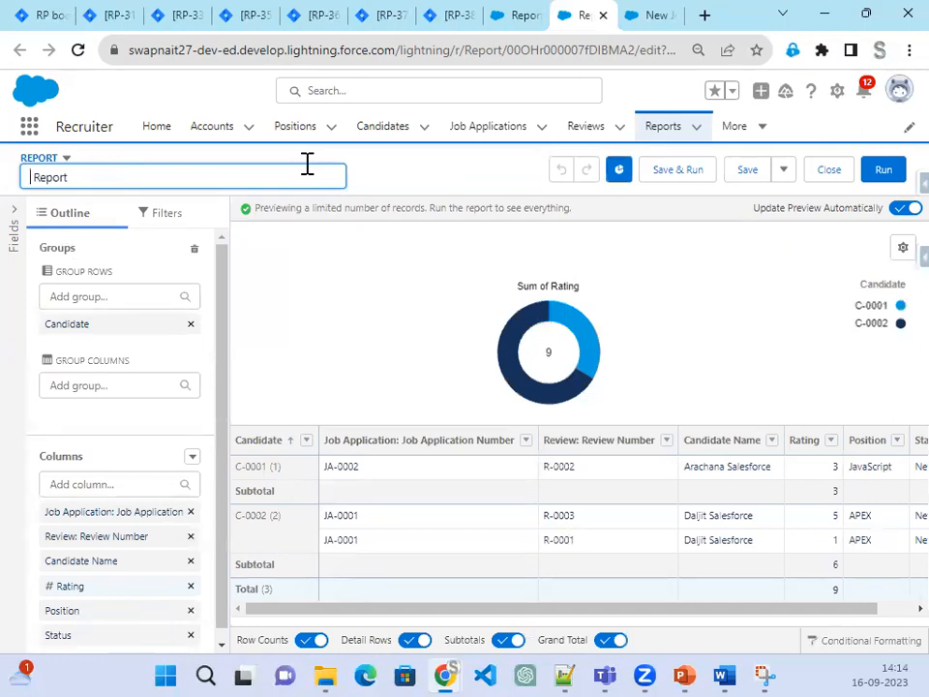
text(Jo b App with Review)
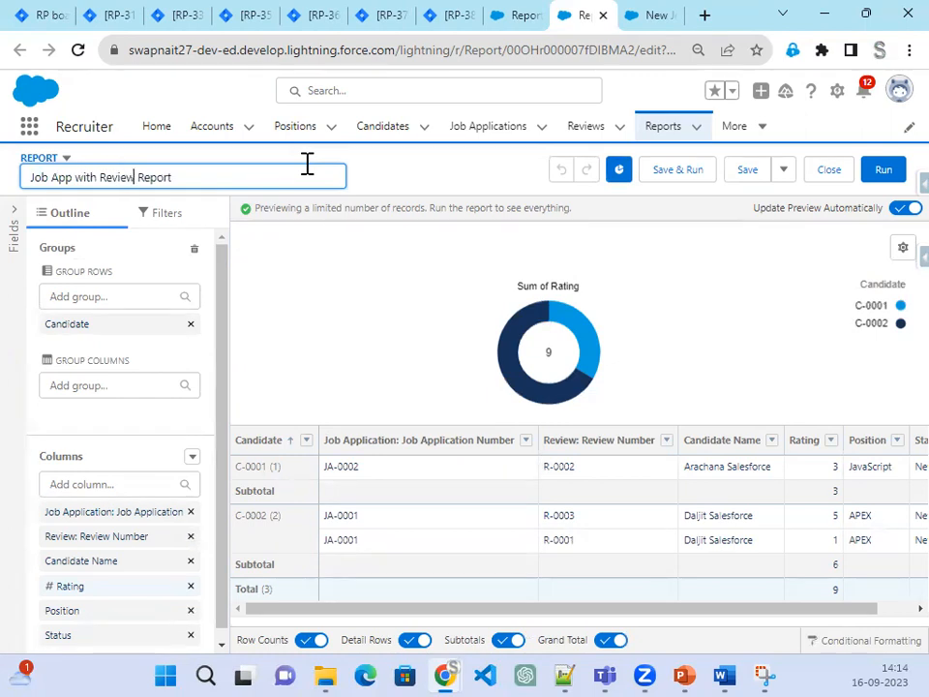
text( Records - Sum Re)
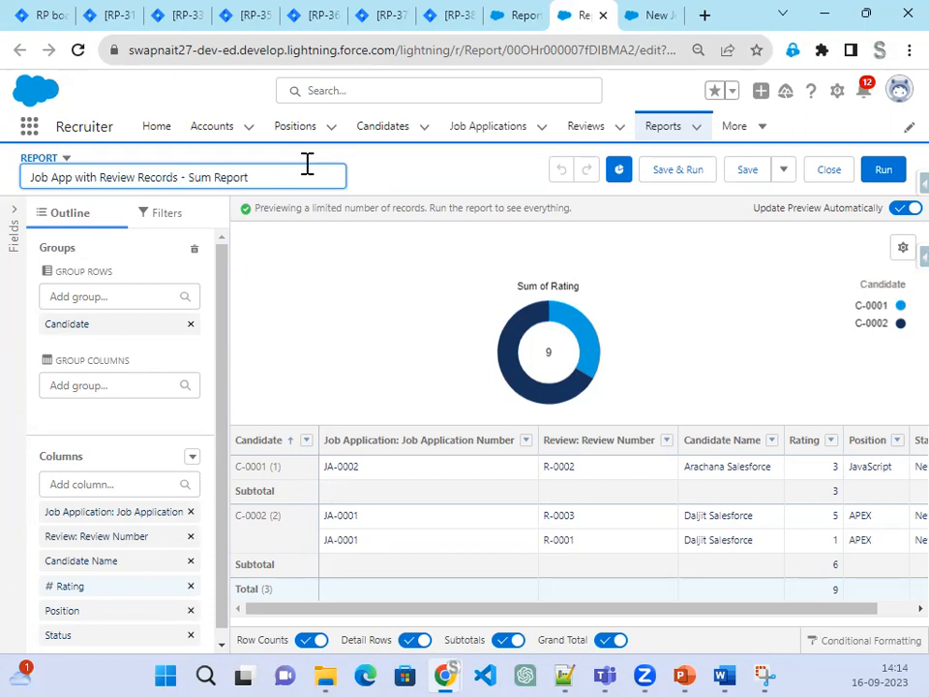
click(140, 179)
double_click(149, 177)
key(BackSpace)
click(169, 177)
text(mry)
click(747, 175)
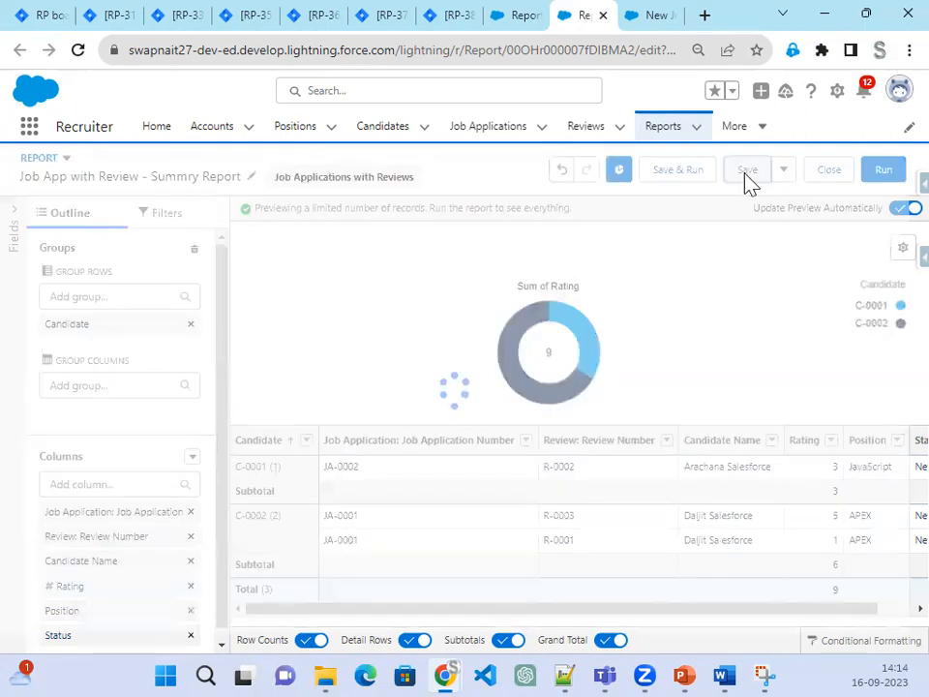
Step: Check the next step in the slide deck, then go to the other job applications report
click(686, 670)
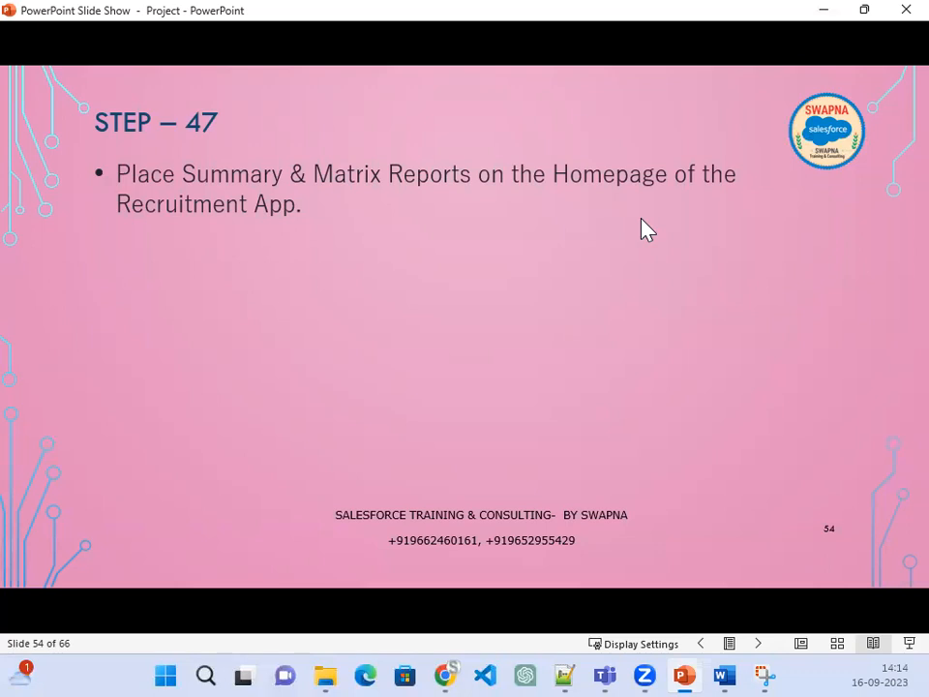
click(822, 12)
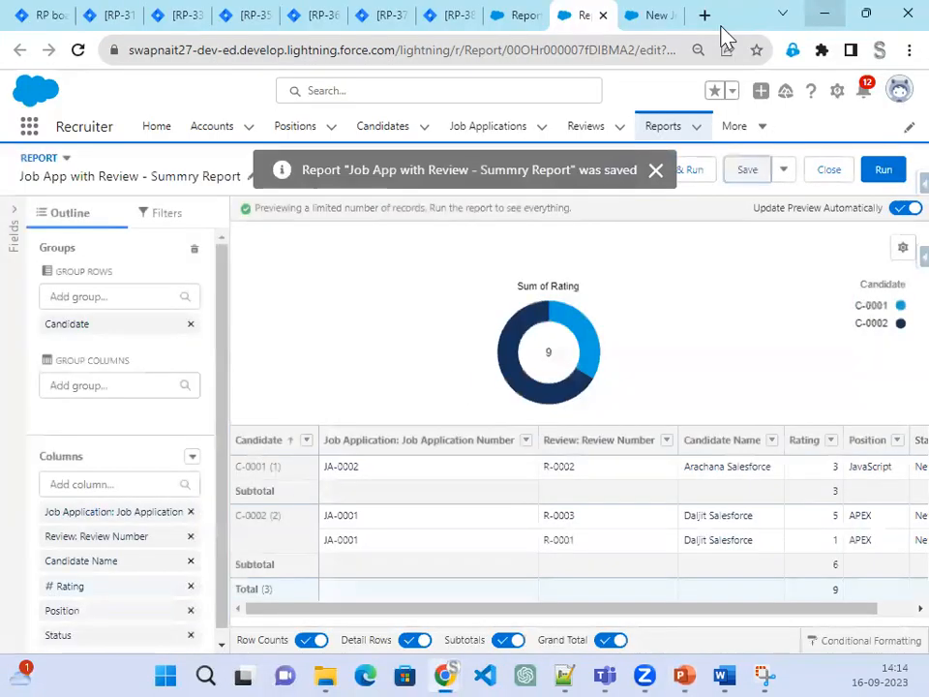
click(666, 15)
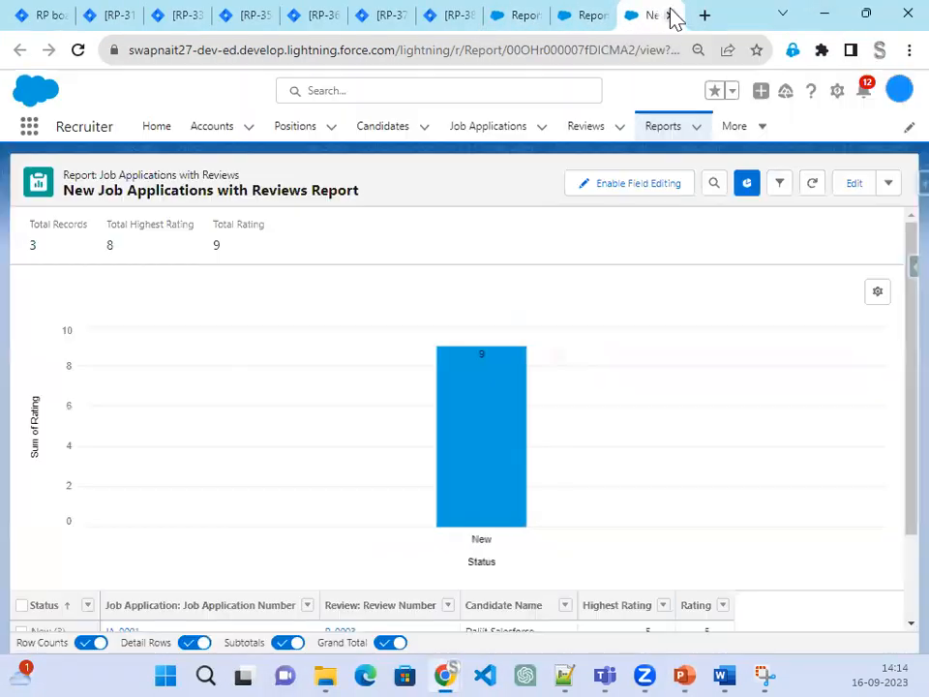
Step: Open the Recruiter Home page in Lightning App Builder through the Setup gear's Edit Page
click(157, 127)
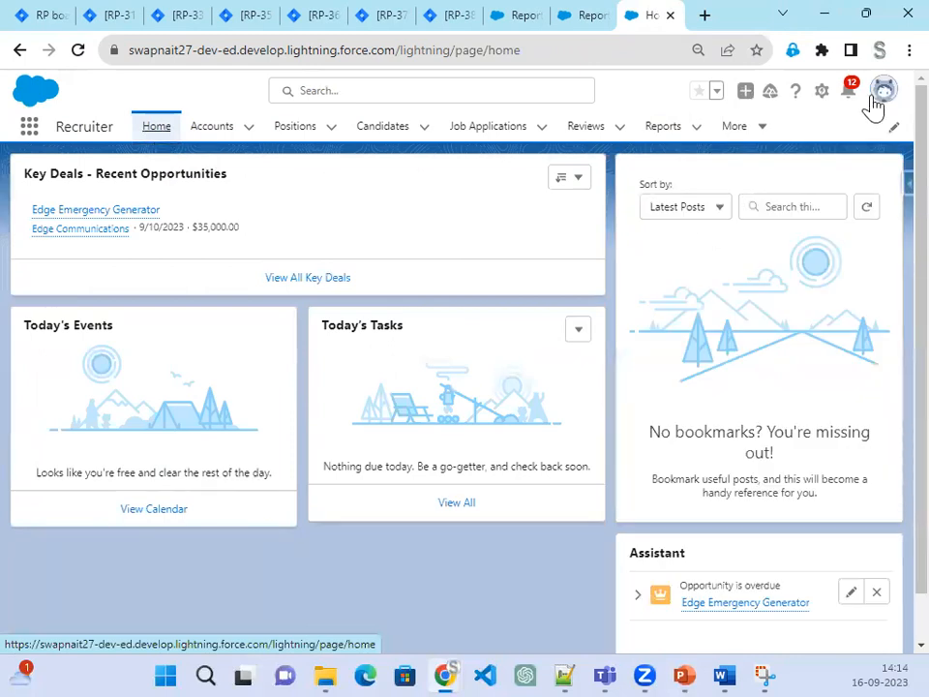
click(822, 94)
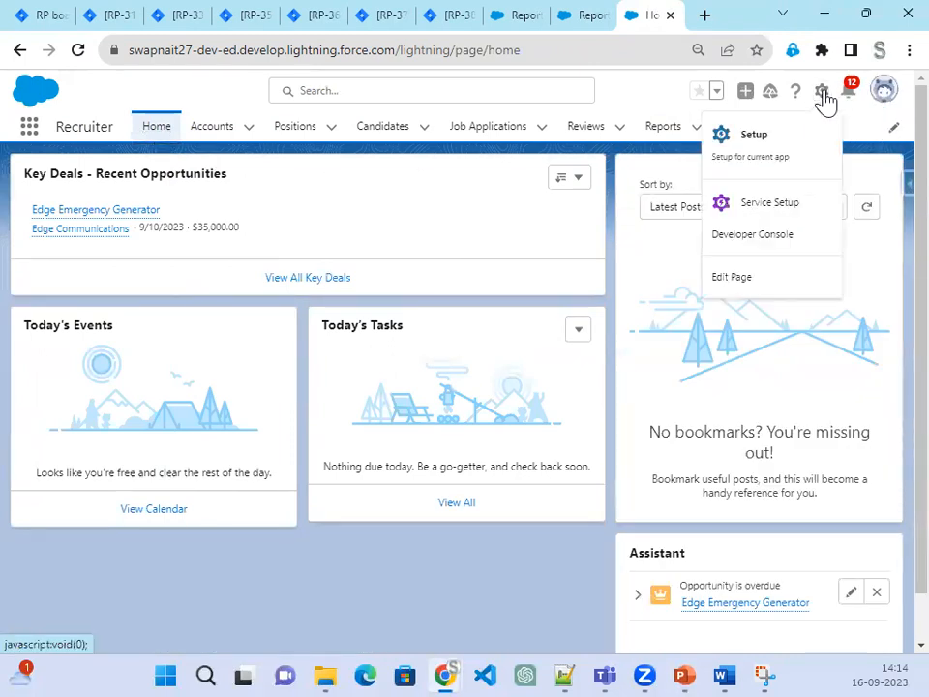
click(731, 280)
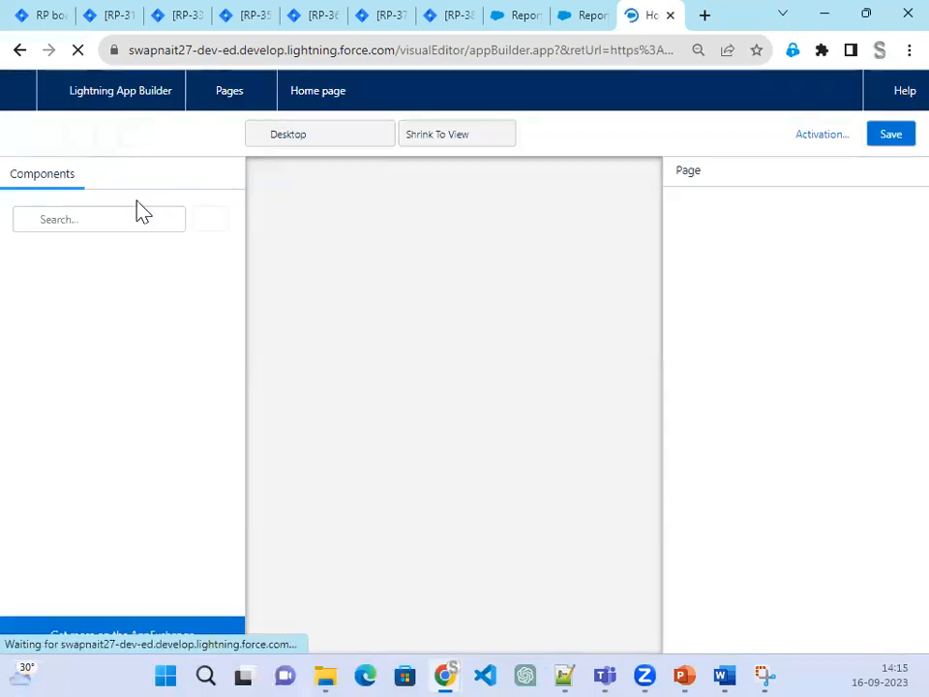
click(68, 219)
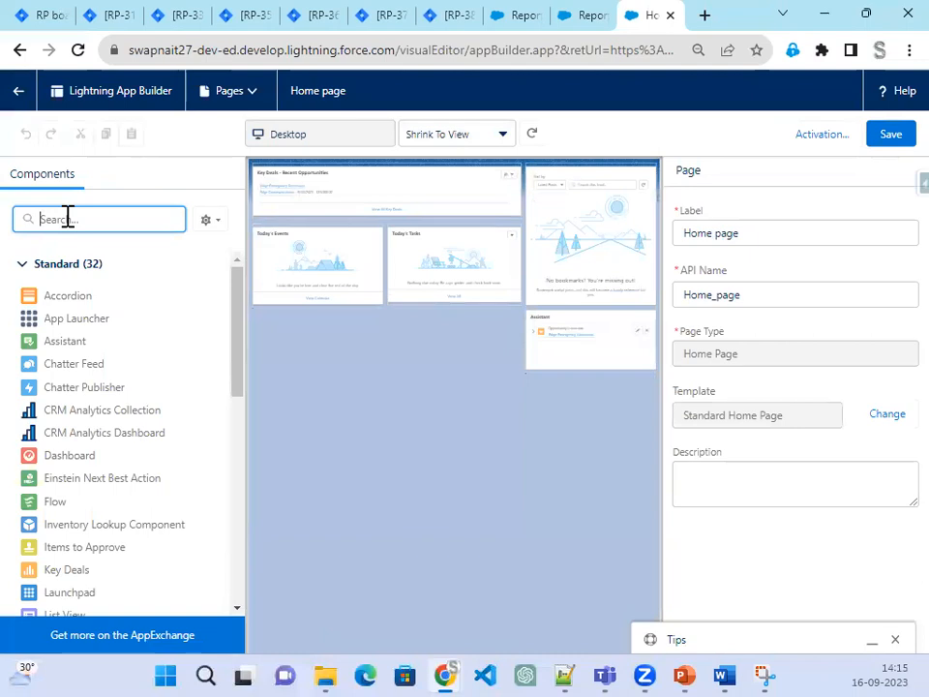
Step: Search components for 'repo' and add two report charts, the second showing New Positions Report - Matrix
text(repo)
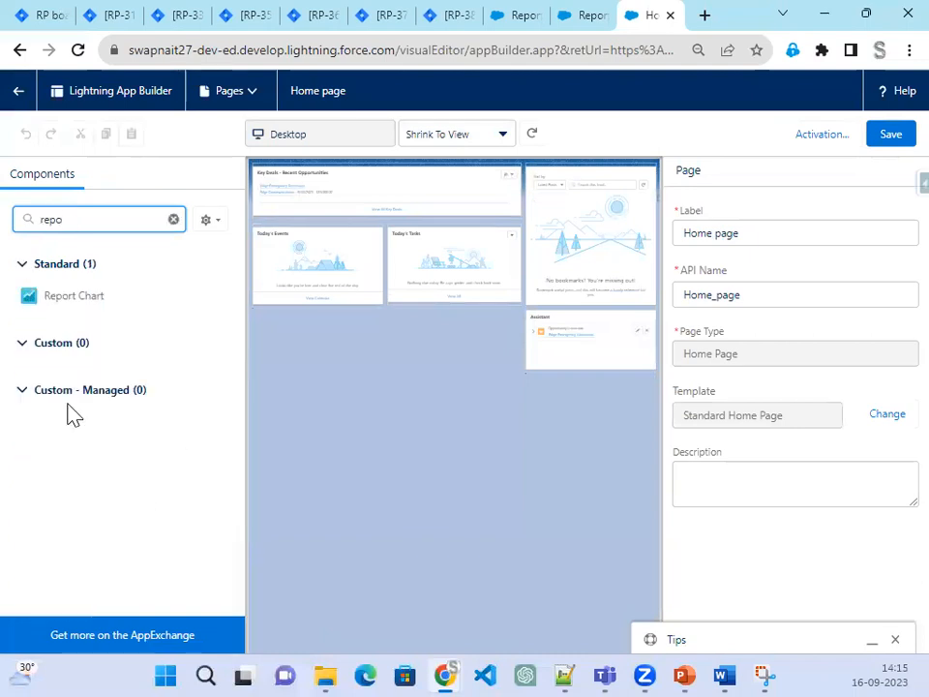
drag(95, 300, 296, 229)
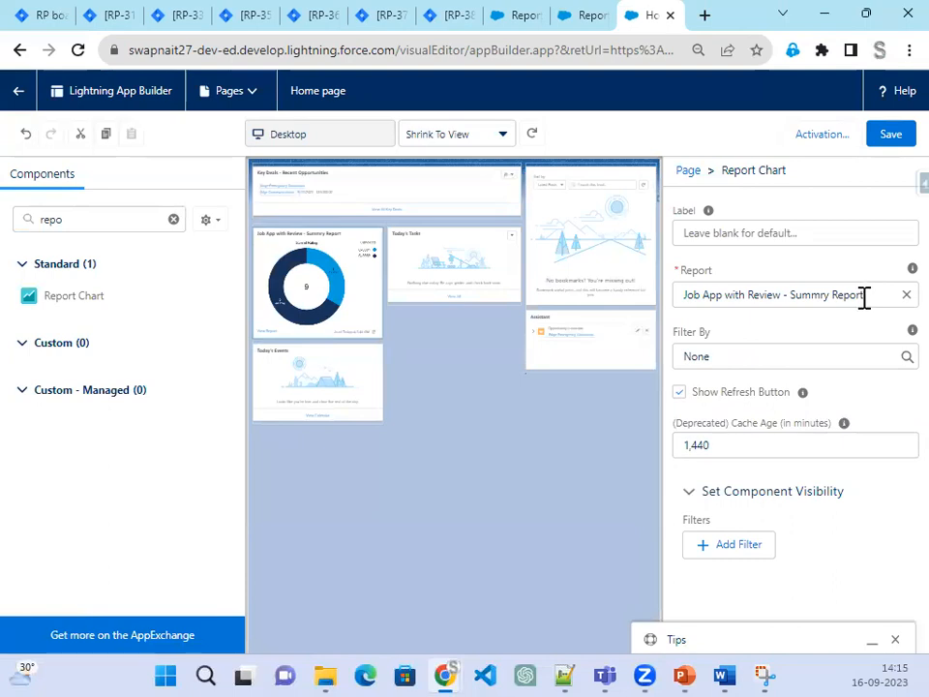
drag(56, 304, 407, 230)
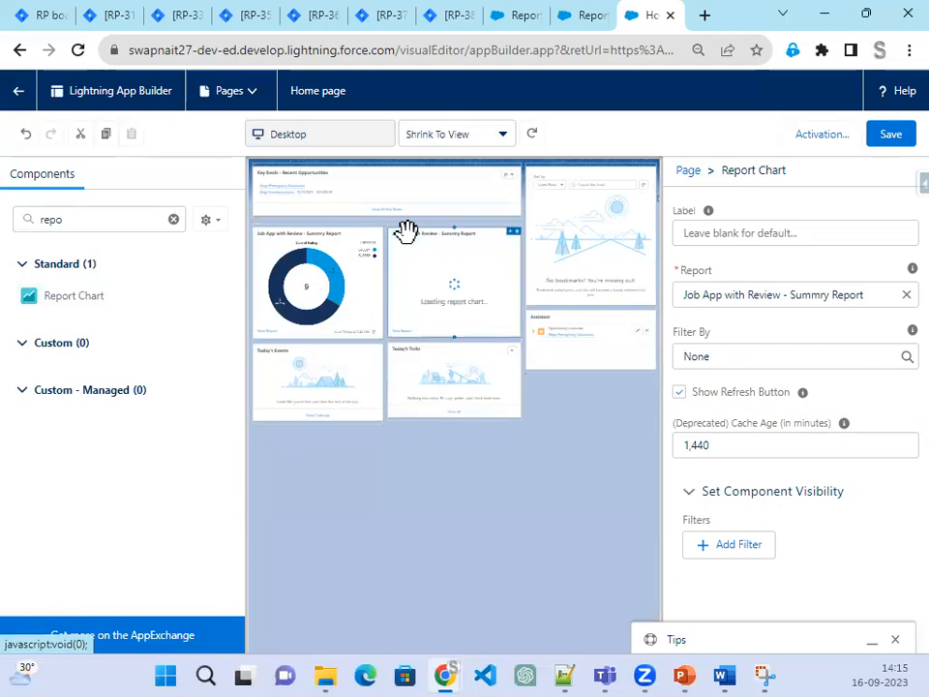
click(905, 294)
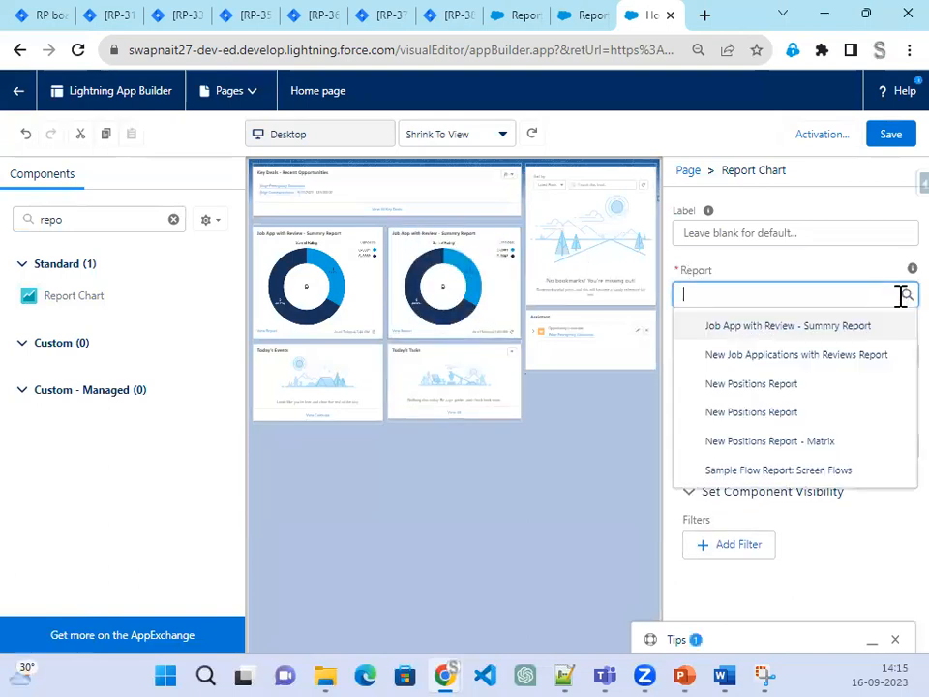
click(833, 442)
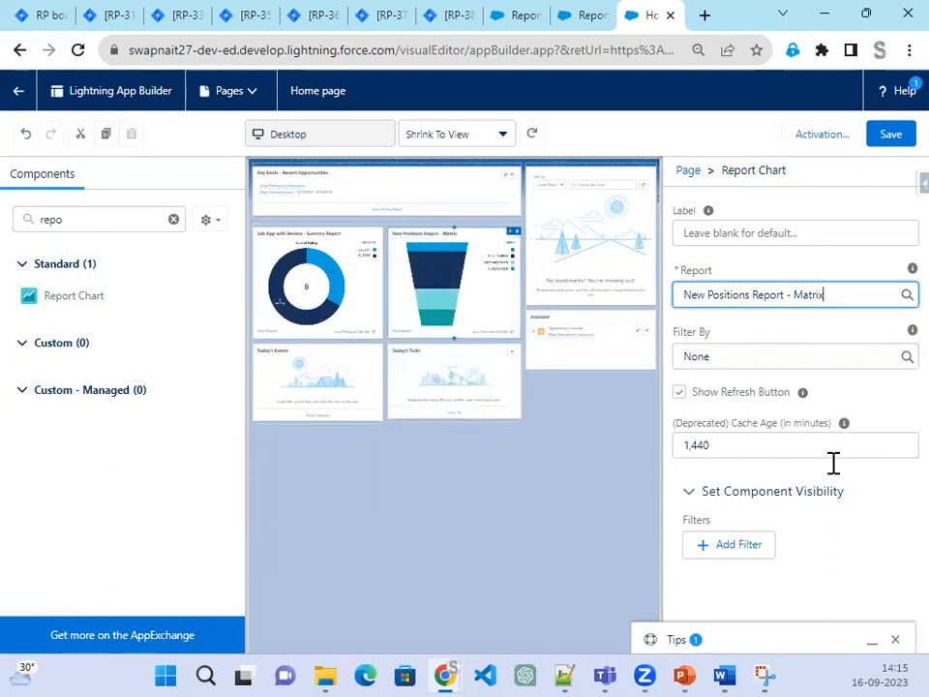
Step: Add a third chart showing New Positions Report, save the layout, and begin activation
drag(79, 302, 537, 236)
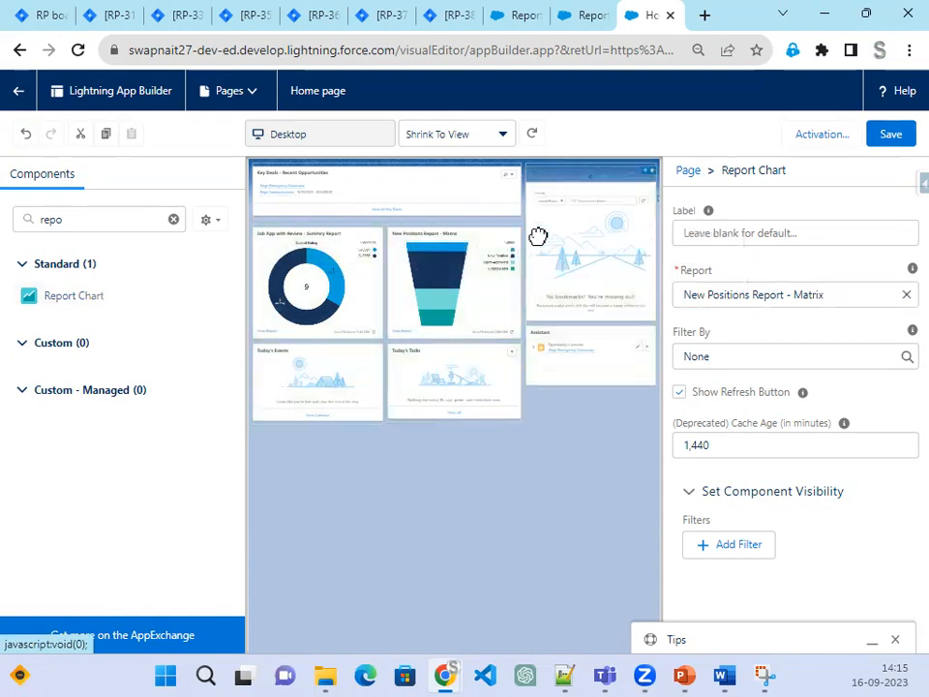
click(904, 294)
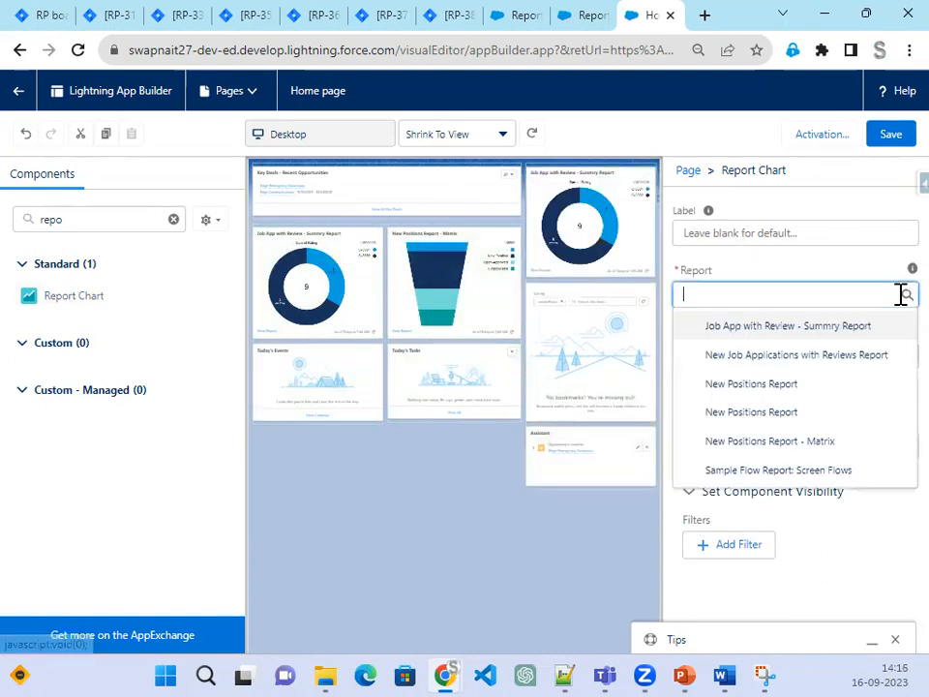
click(848, 387)
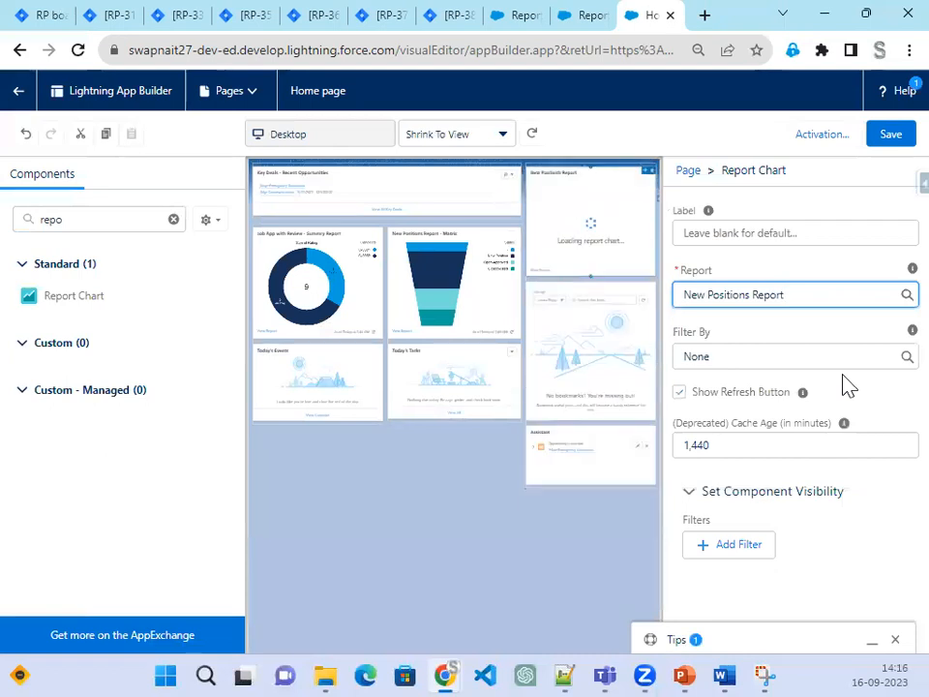
click(888, 137)
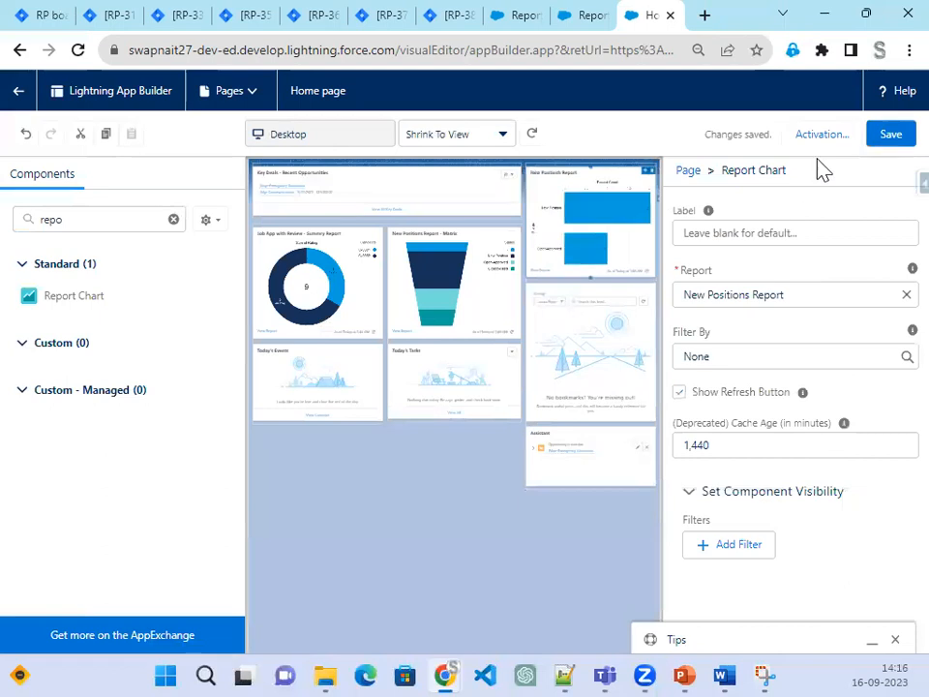
click(896, 138)
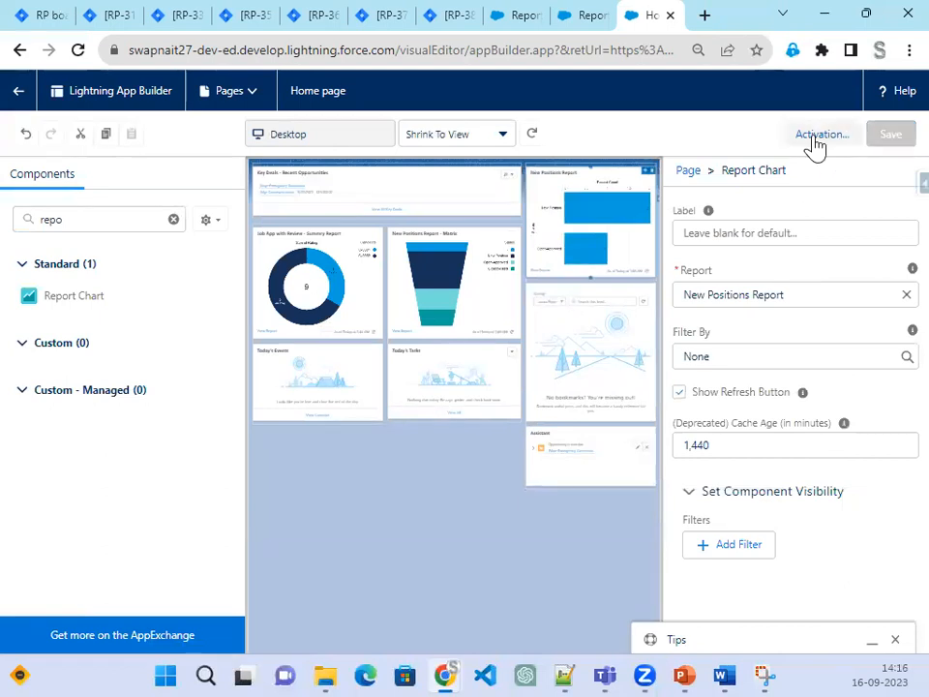
click(816, 140)
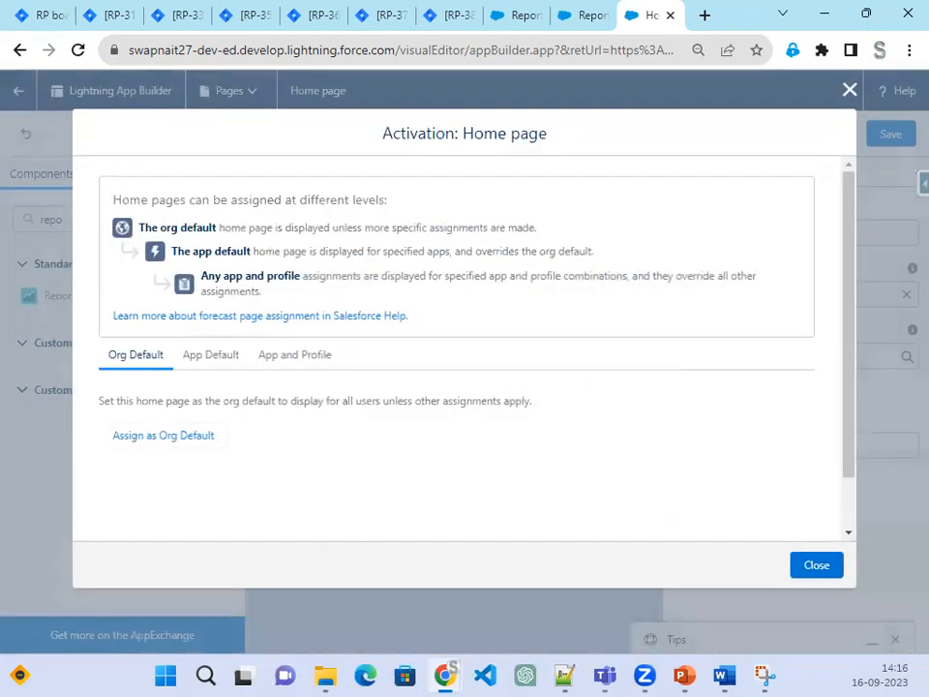
Step: Assign the Home page as org default, save, and return to the Recruiter Home page
click(183, 440)
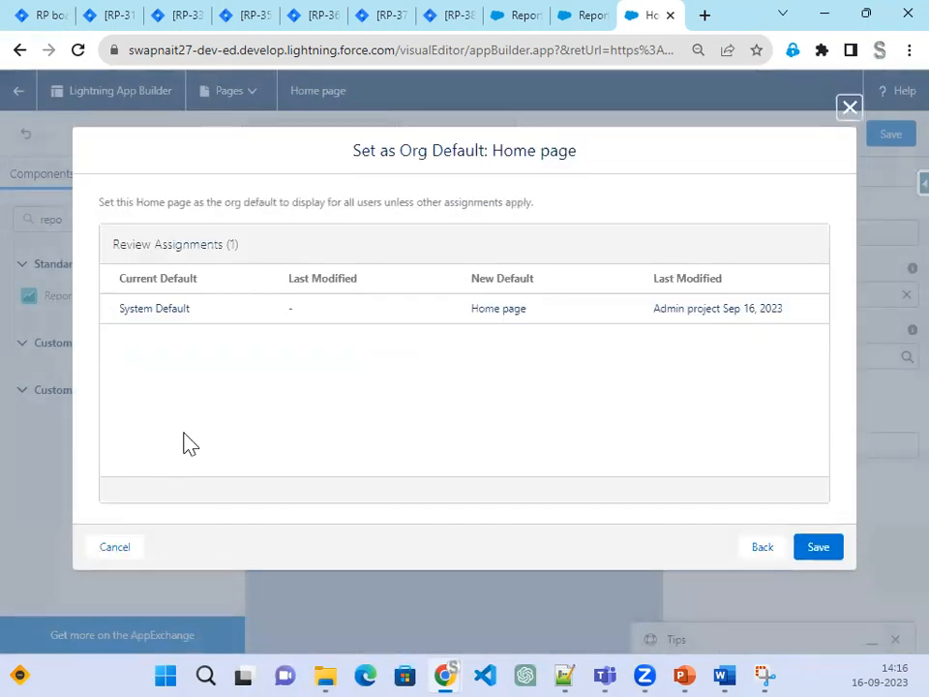
click(818, 549)
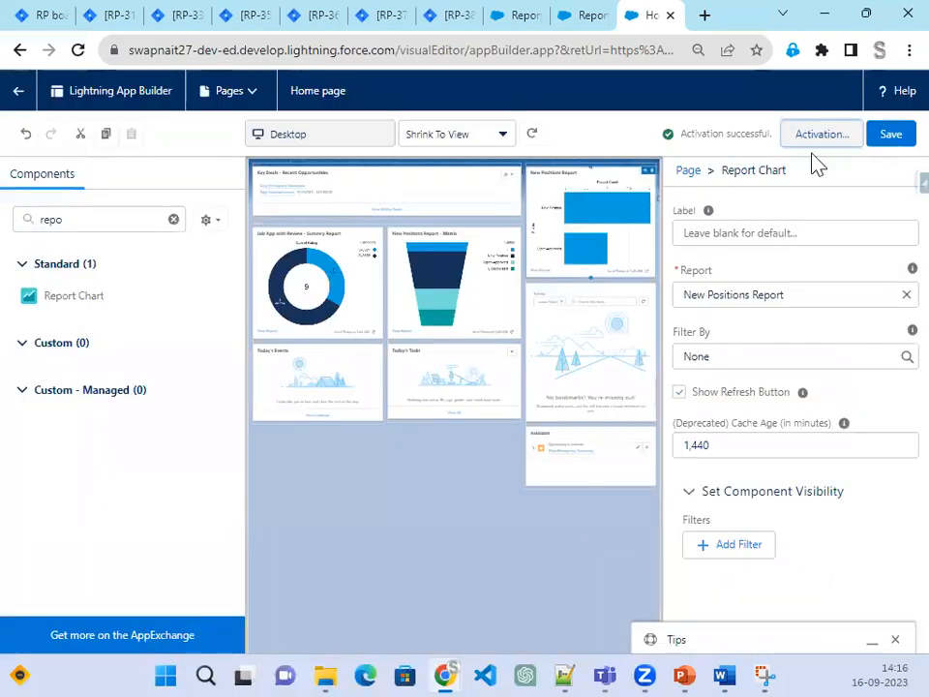
click(18, 94)
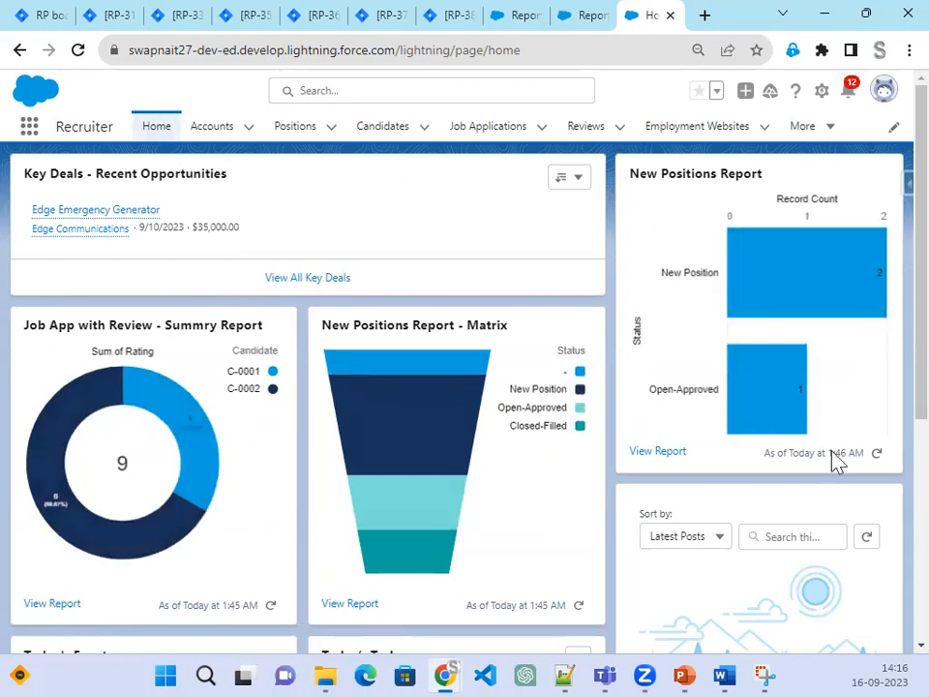
click(118, 17)
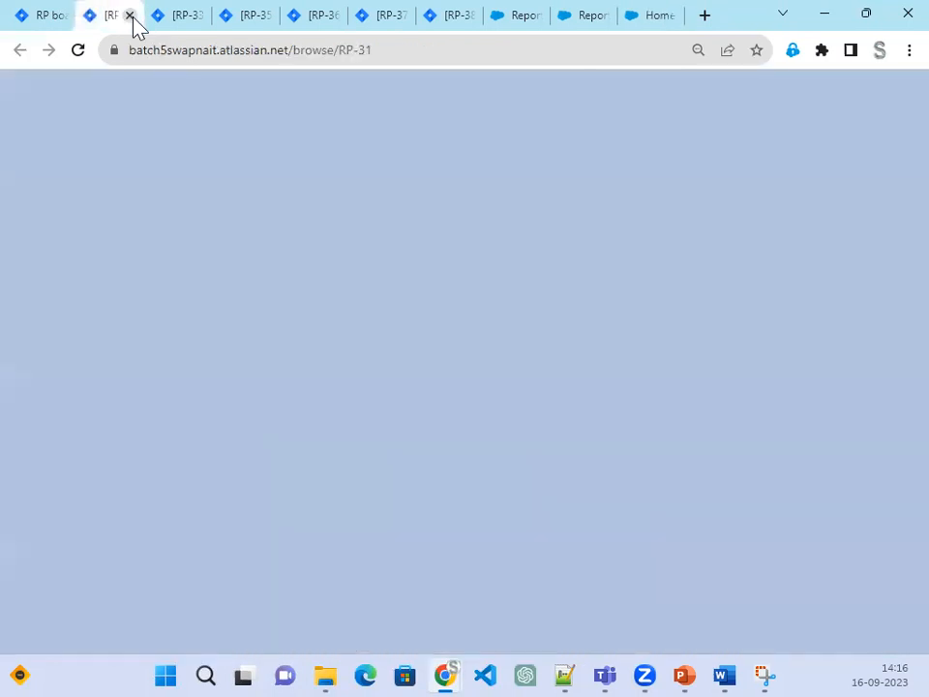
Step: Close the RP-31, RP-33 and RP-35 Jira tabs and bring the slide show forward
click(129, 15)
click(128, 16)
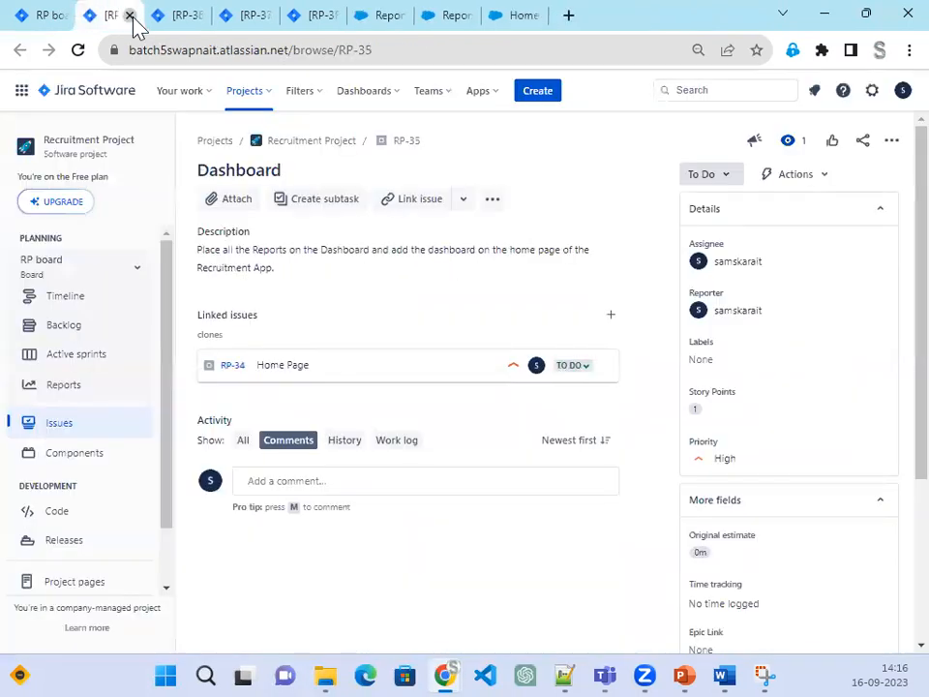
click(128, 15)
key(alt+Tab)
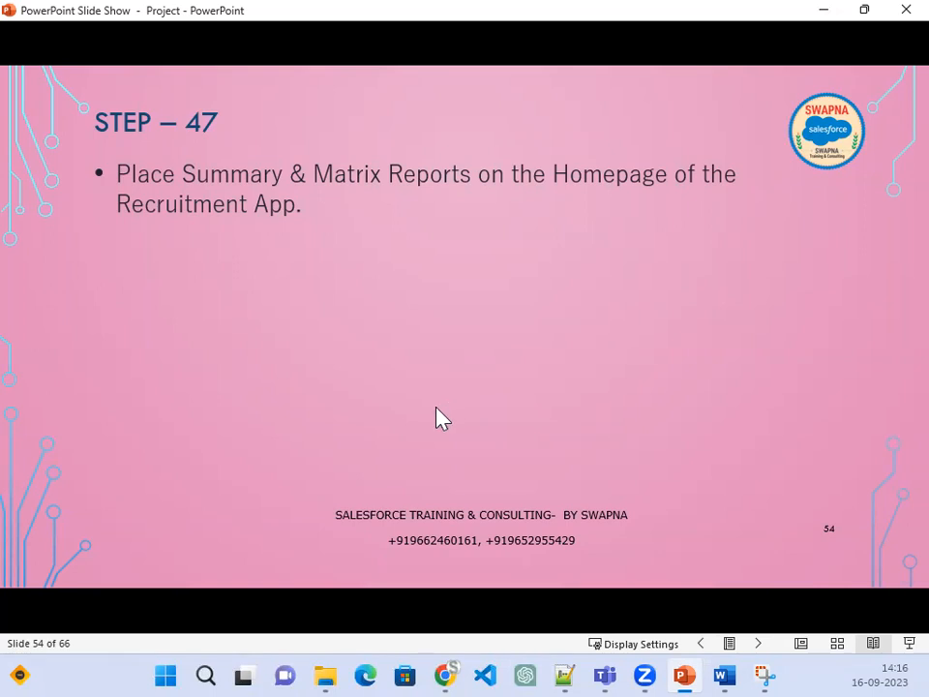
Step: Reveal step 47's bullet about the Position Matrix Report, then minimize the slide show
click(438, 422)
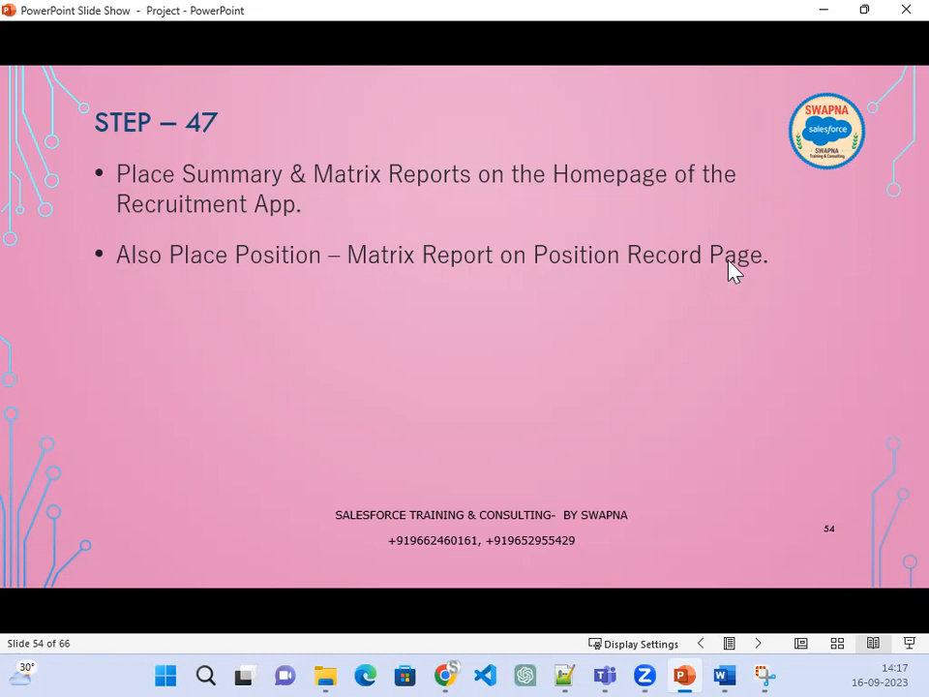
click(824, 10)
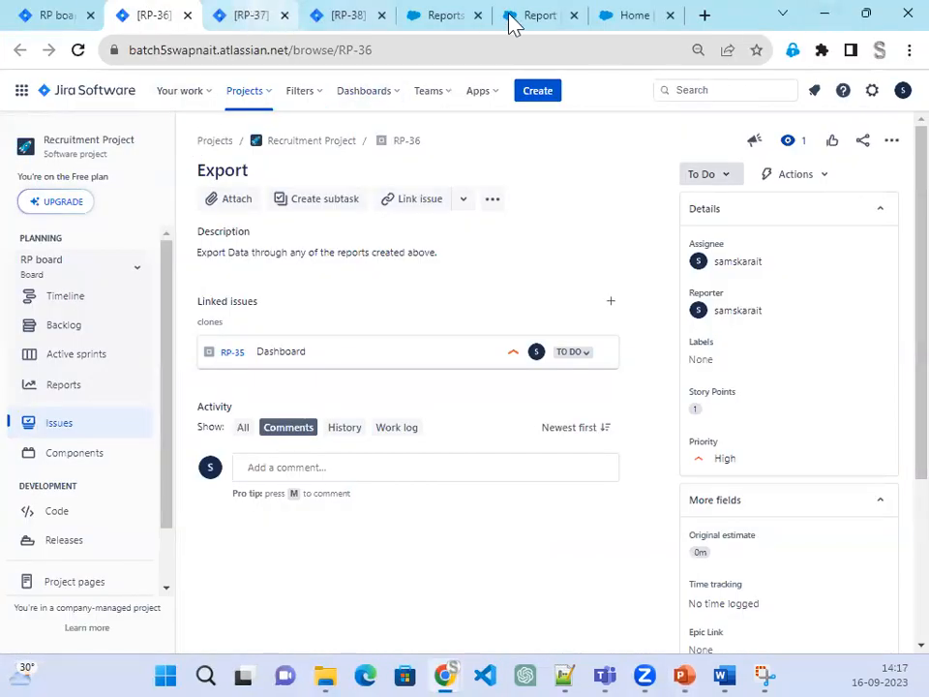
Step: Open the Non-IT Position record from the Positions list, then return to the Recent reports list
click(524, 16)
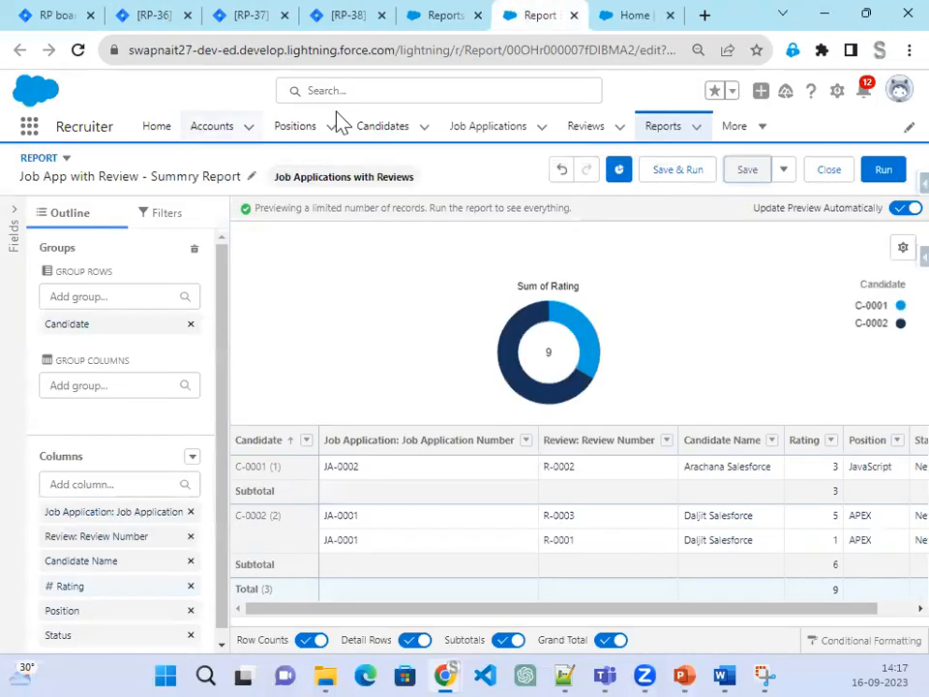
click(308, 136)
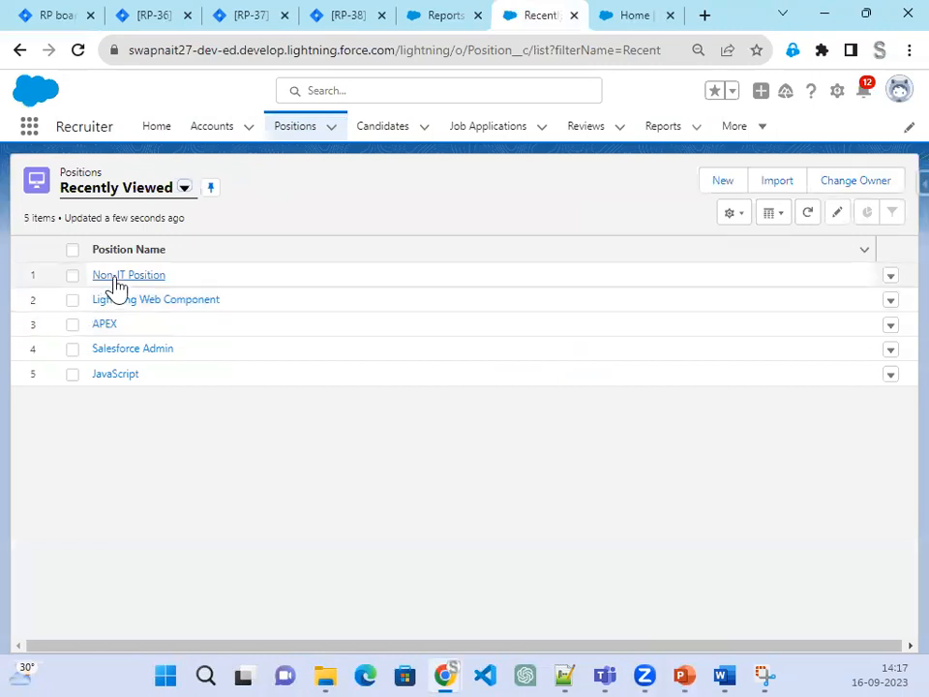
click(113, 278)
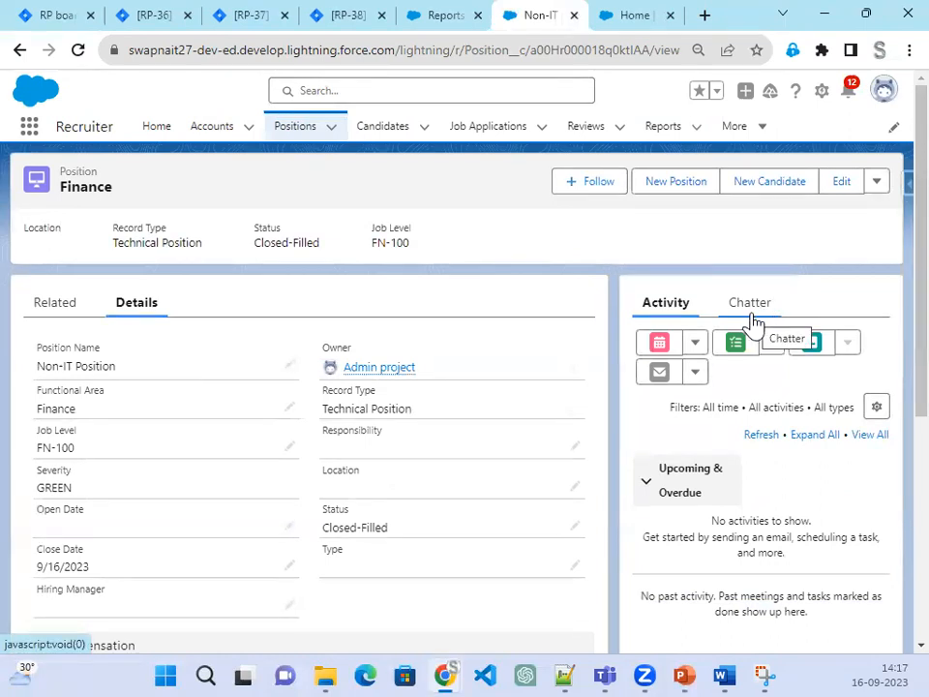
click(457, 25)
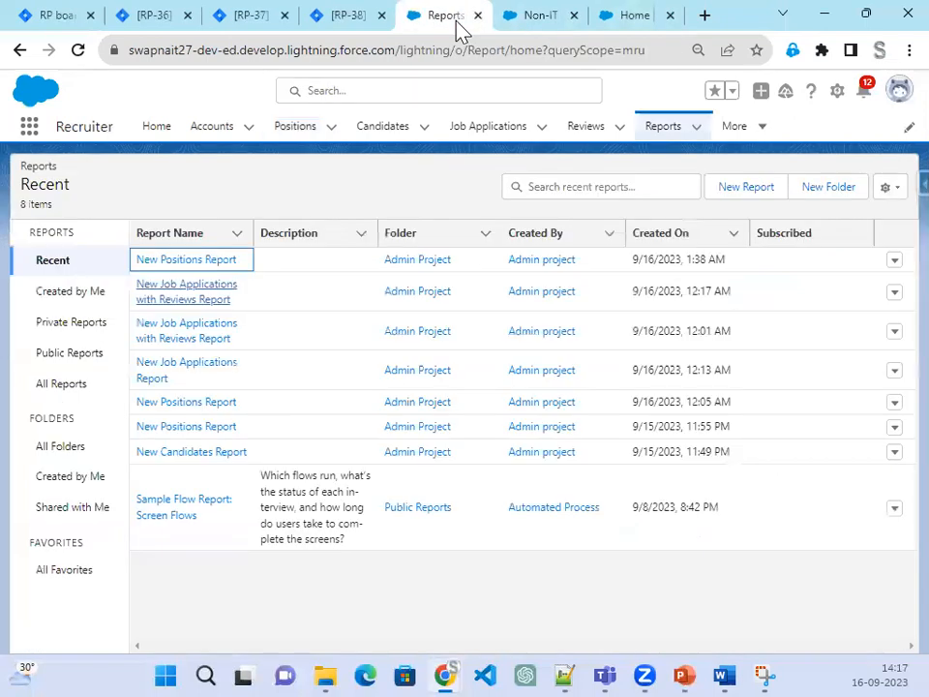
Step: Open two New Positions Report links in new tabs and view the top one
right_click(204, 403)
click(251, 418)
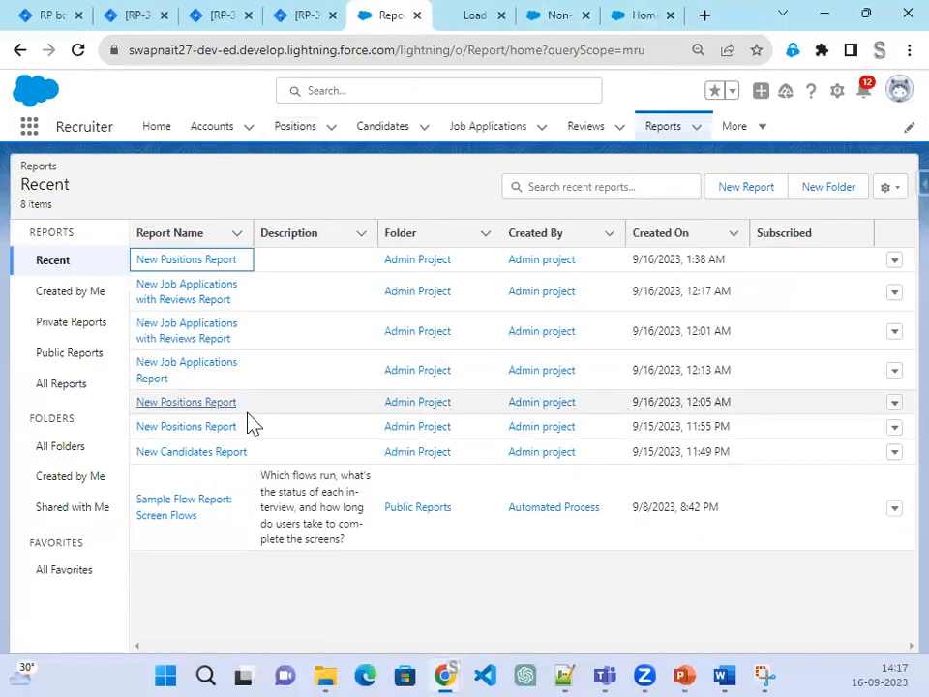
right_click(204, 264)
click(245, 279)
click(412, 26)
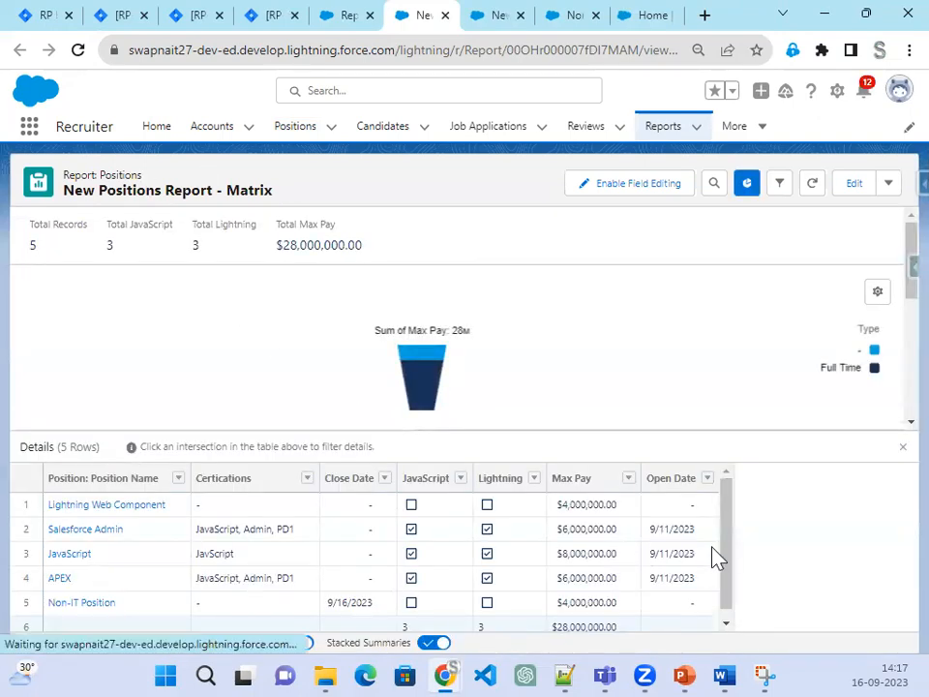
scroll(717, 558, down, 1)
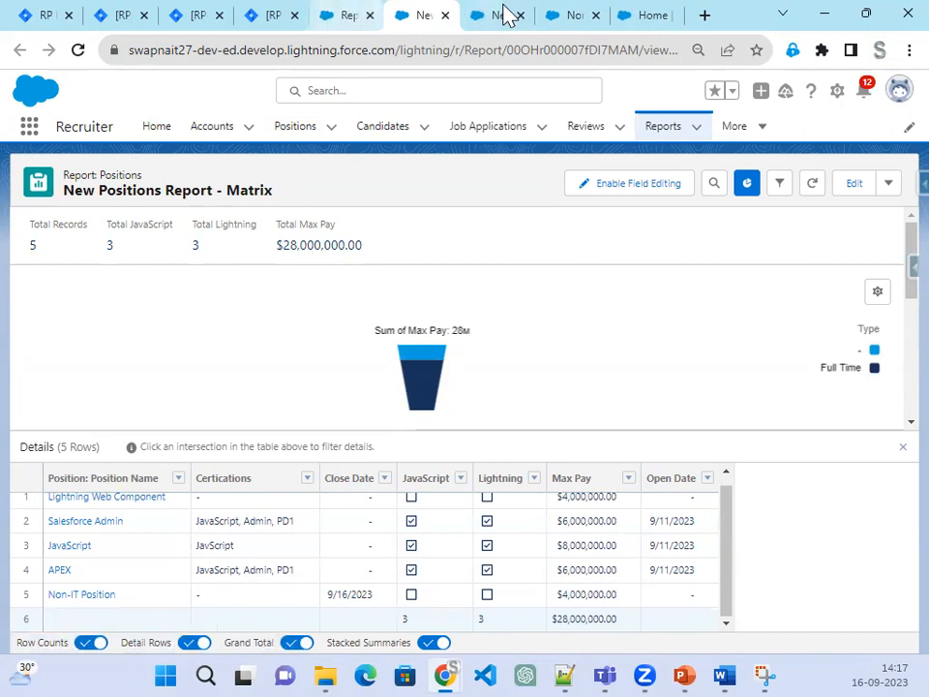
Step: Back on the Non-IT Position record, launch Edit Page for its record page layout
click(565, 30)
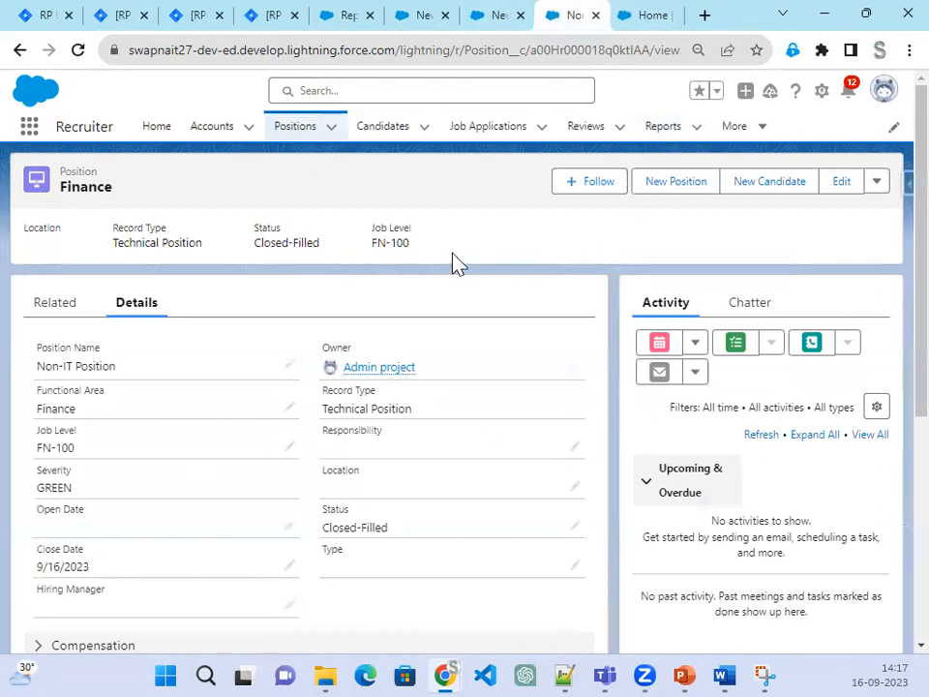
click(822, 95)
click(736, 279)
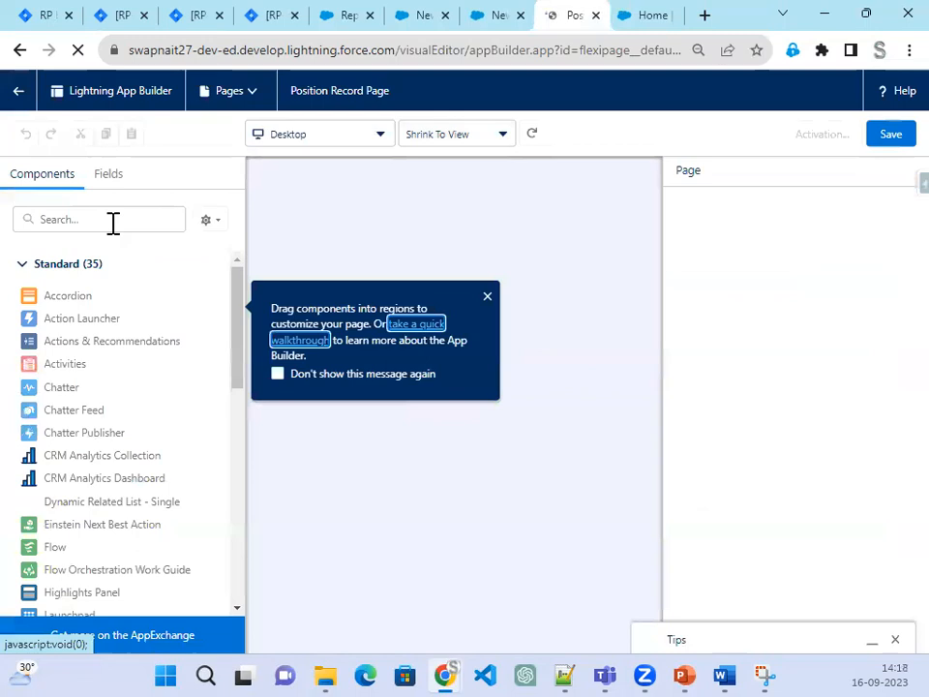
Step: Add a Report Chart showing New Positions Report - Matrix to the right column and save
click(113, 221)
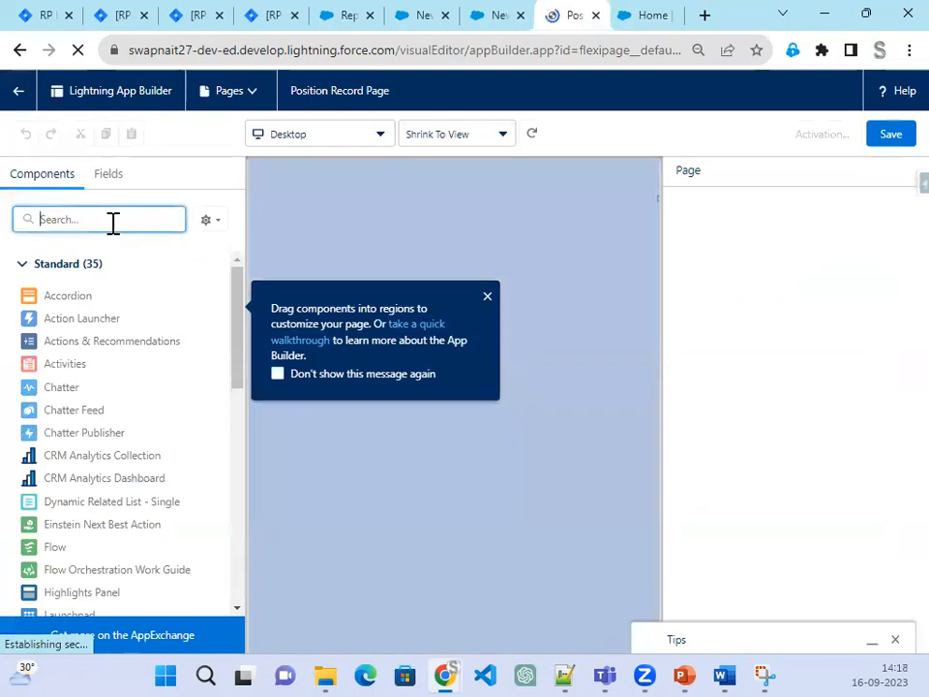
text(report)
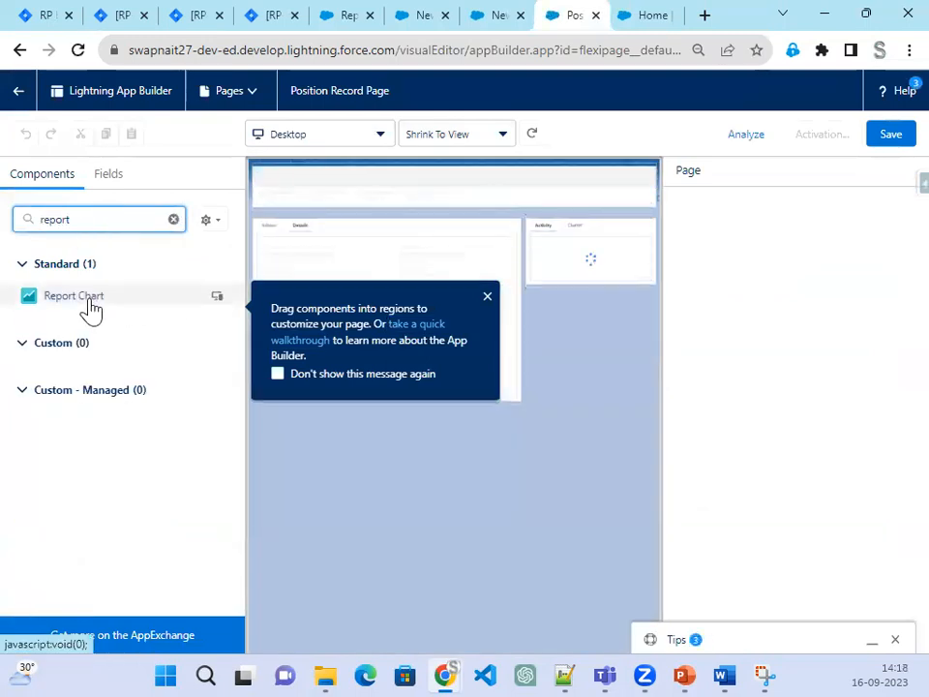
drag(87, 302, 548, 237)
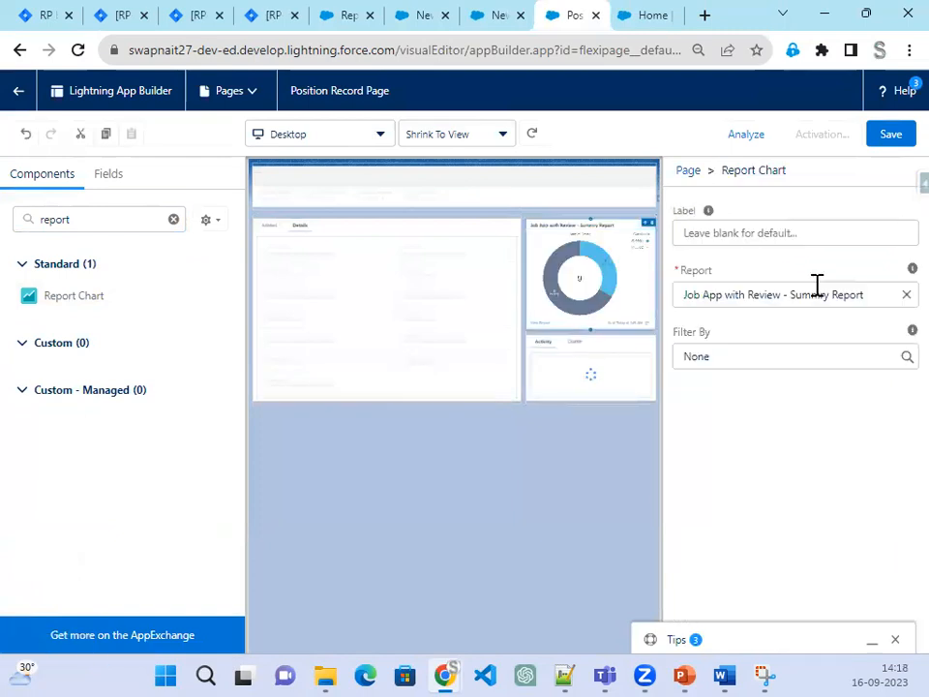
click(901, 294)
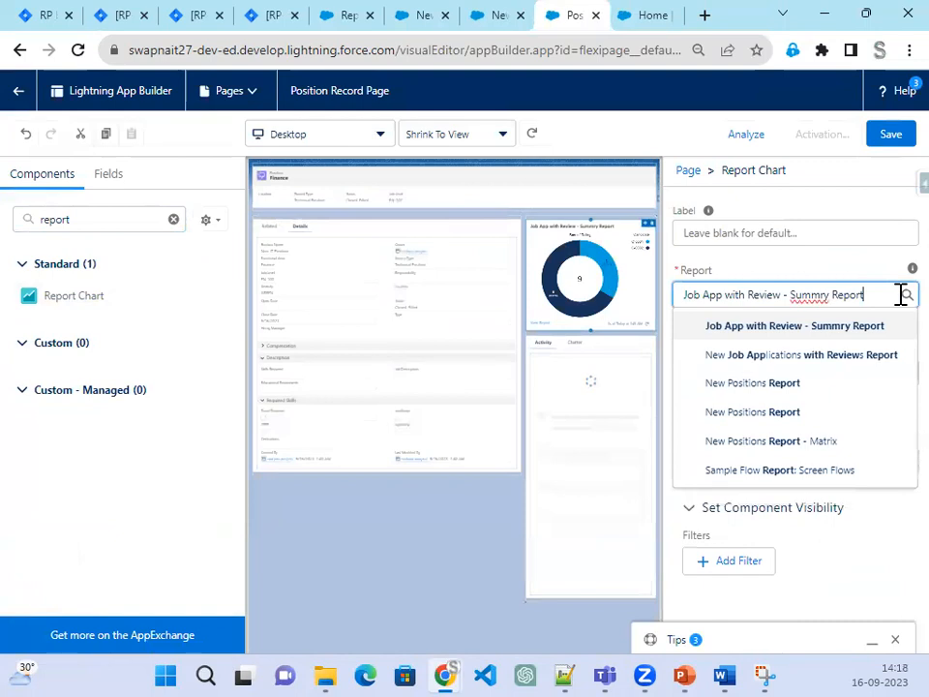
click(838, 442)
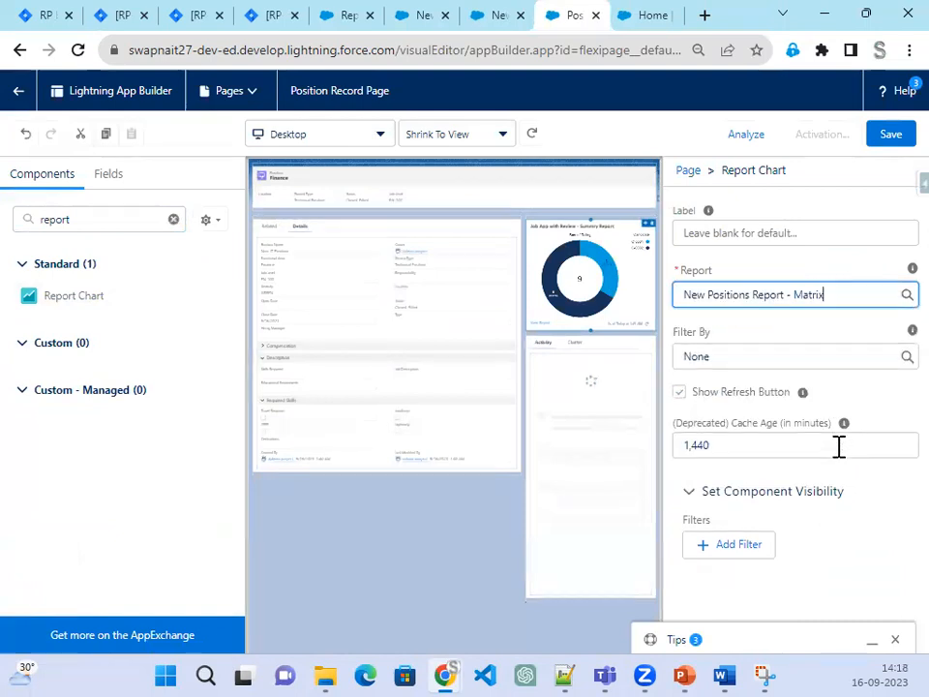
click(895, 143)
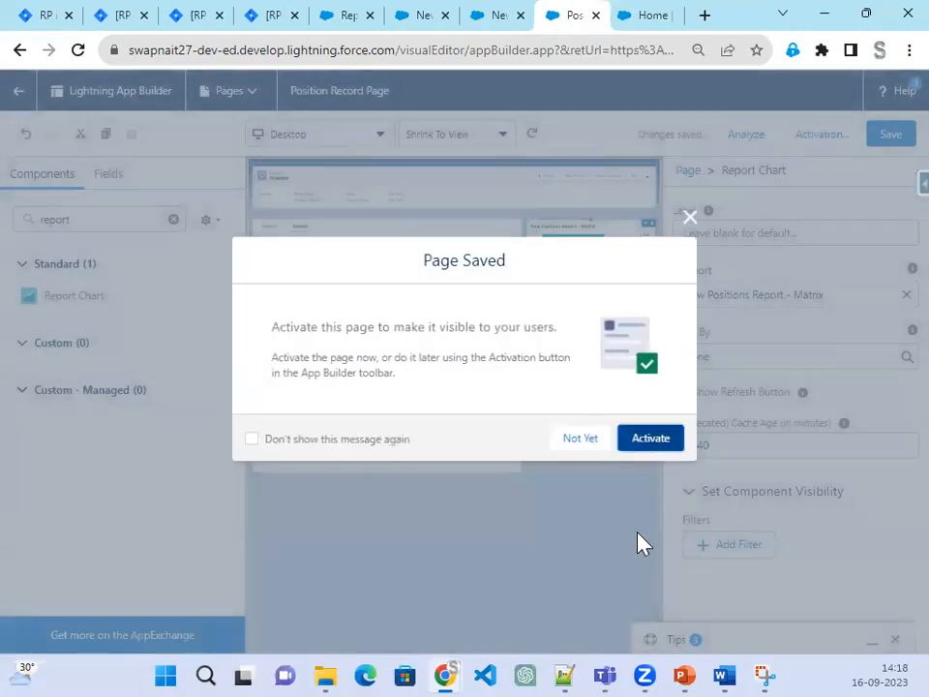
Step: Activate the Position Record Page as the Recruiter app default for desktop and phone
click(662, 443)
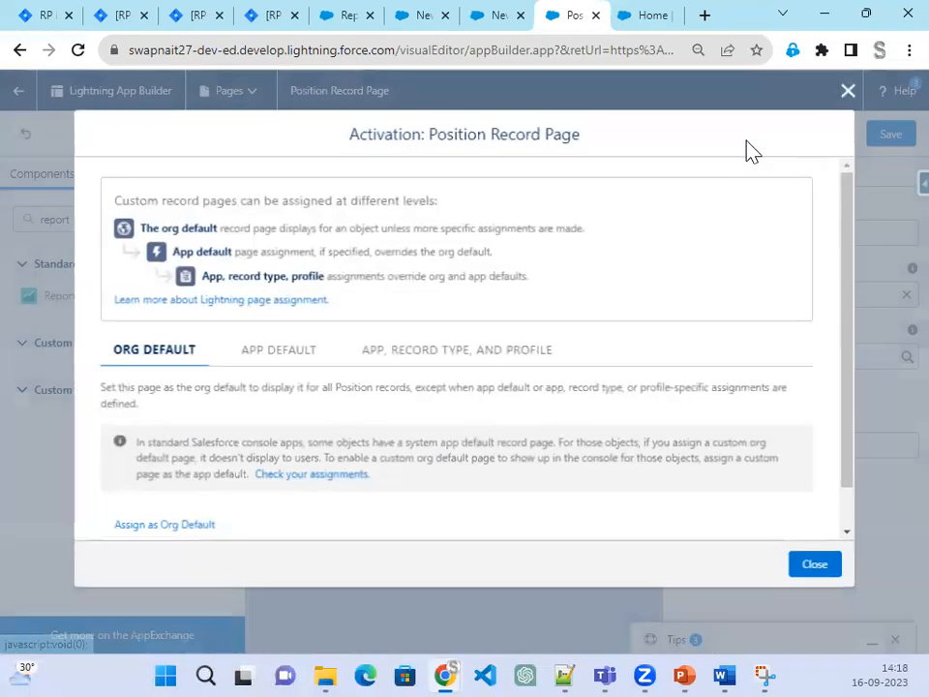
click(291, 356)
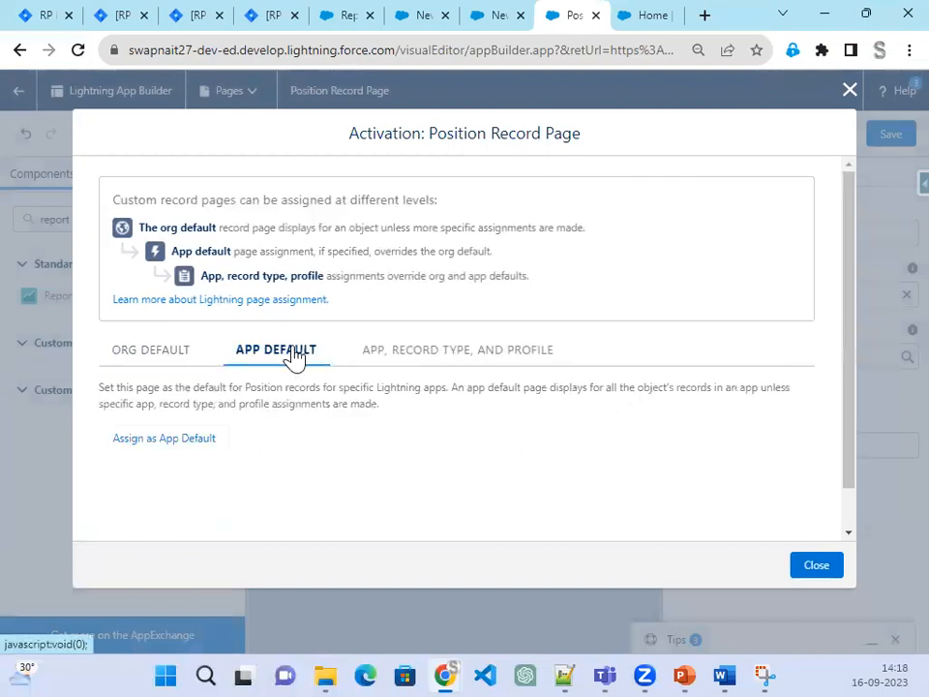
click(198, 445)
scroll(398, 431, down, 3)
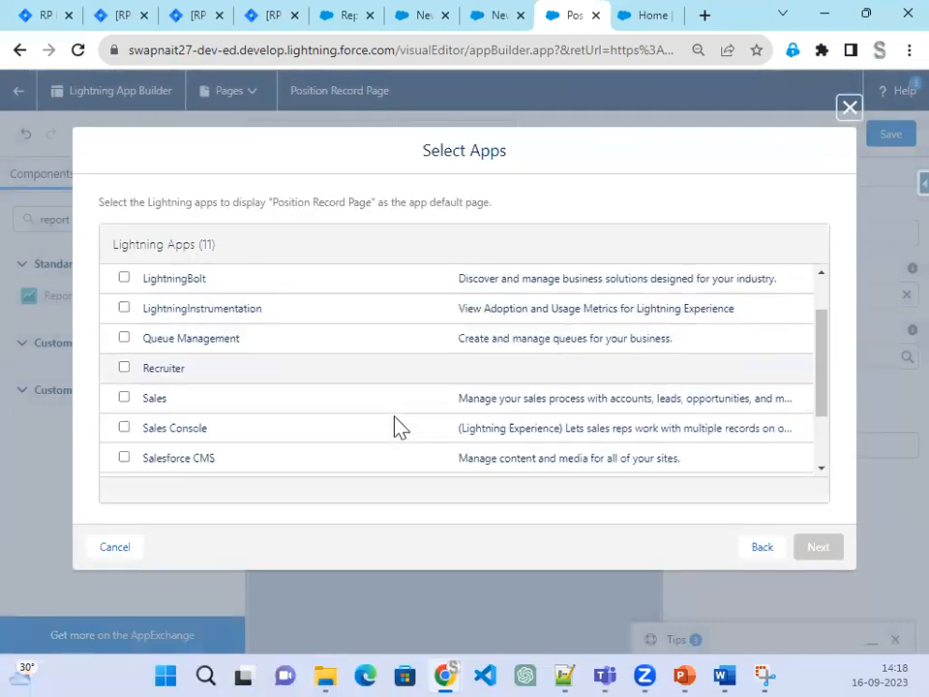
scroll(396, 450, up, 3)
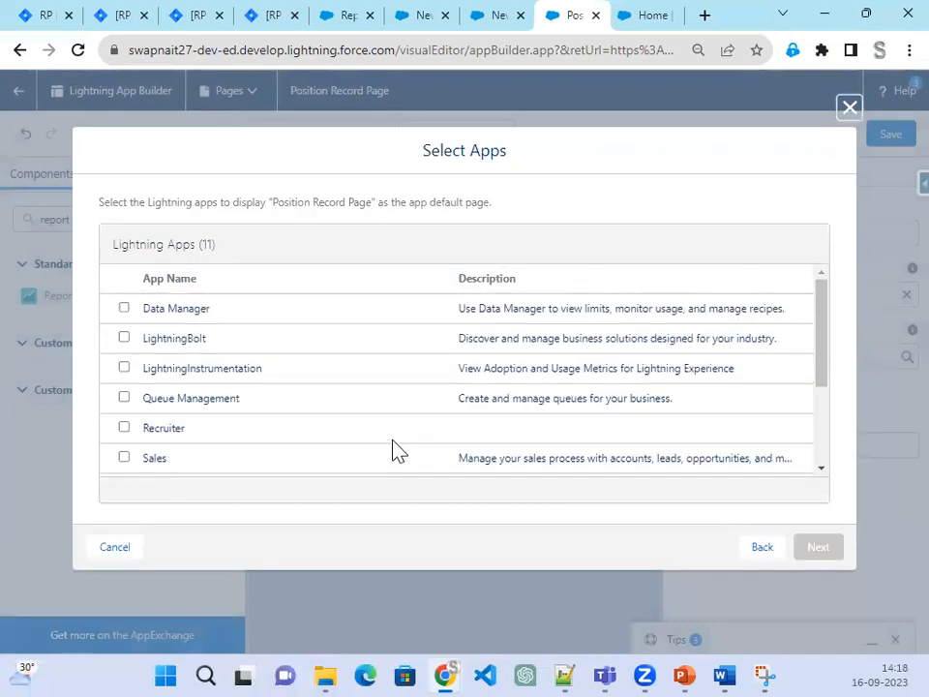
click(124, 428)
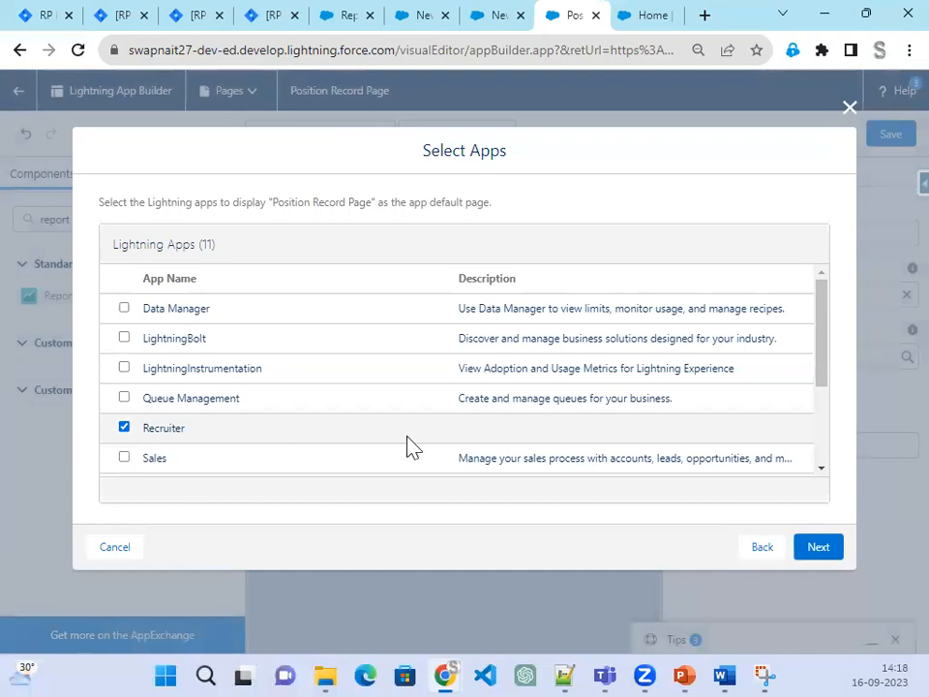
click(819, 548)
click(820, 556)
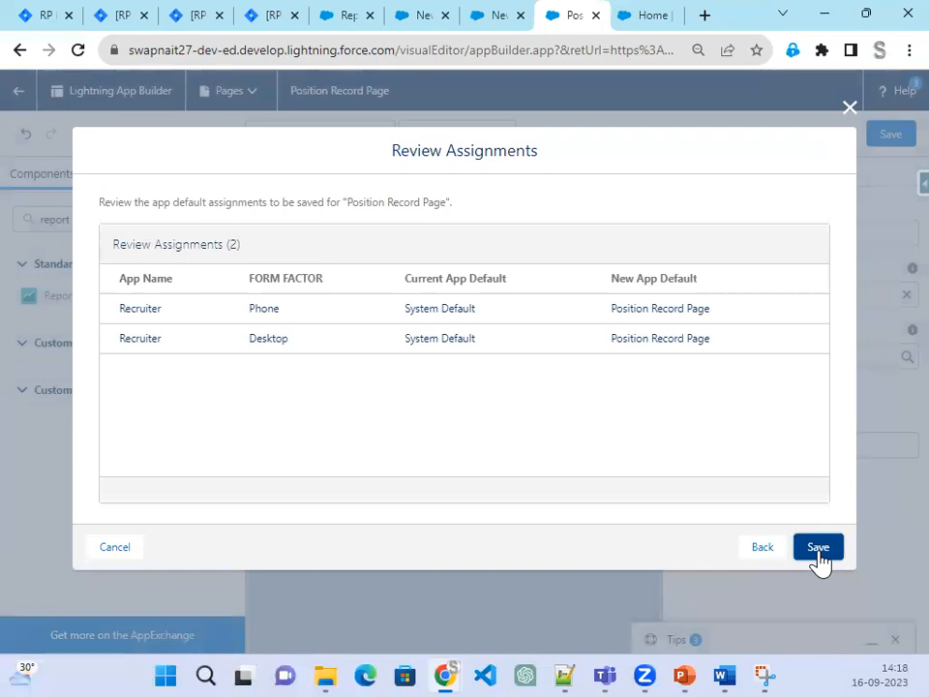
click(818, 548)
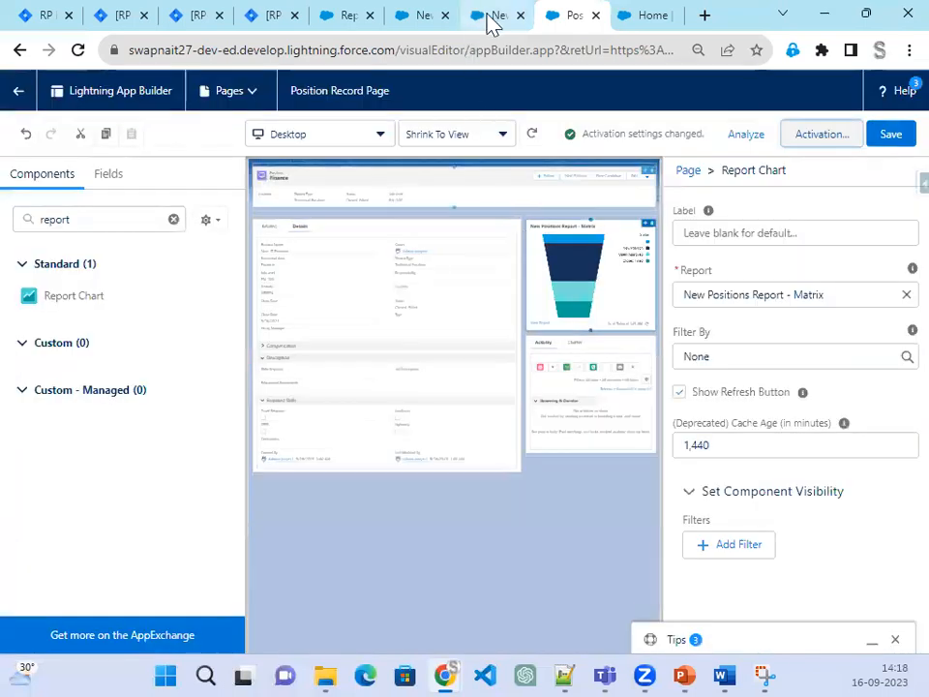
click(490, 19)
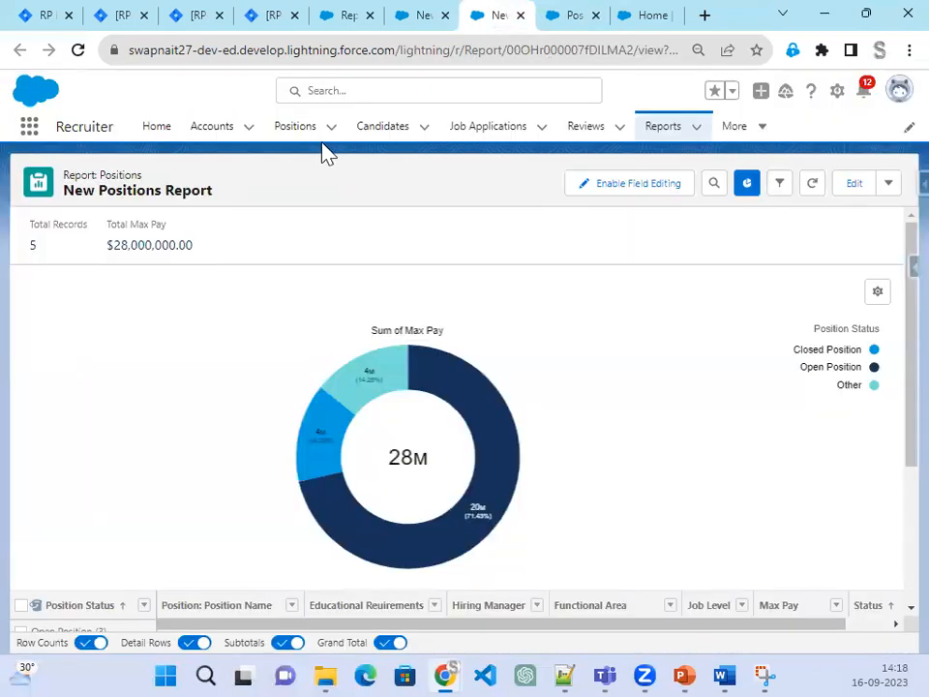
Step: Open the Non-IT Position record and reload it to show the matrix chart
click(309, 138)
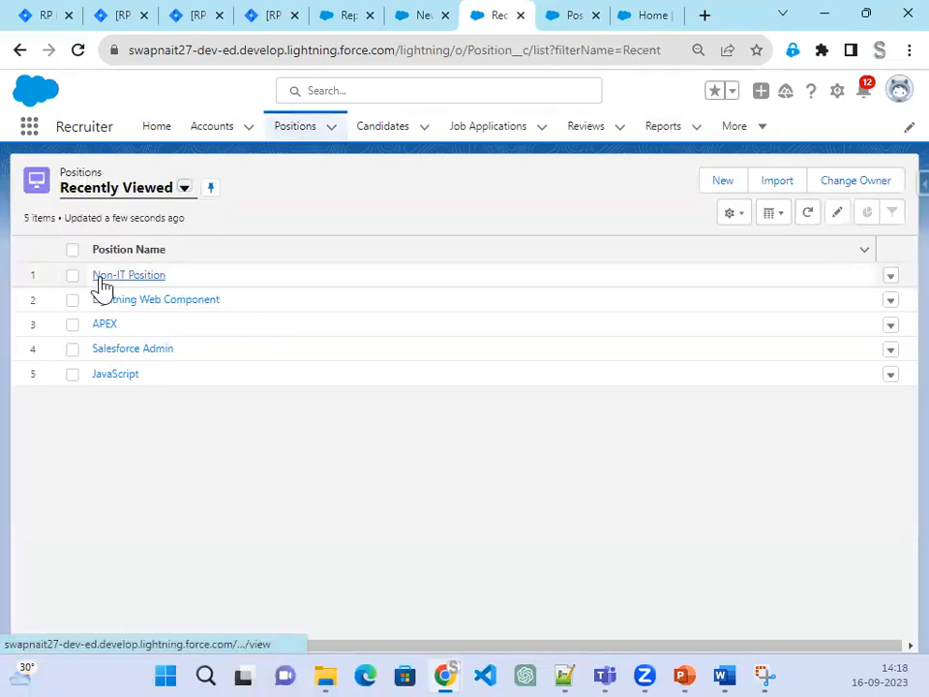
click(136, 278)
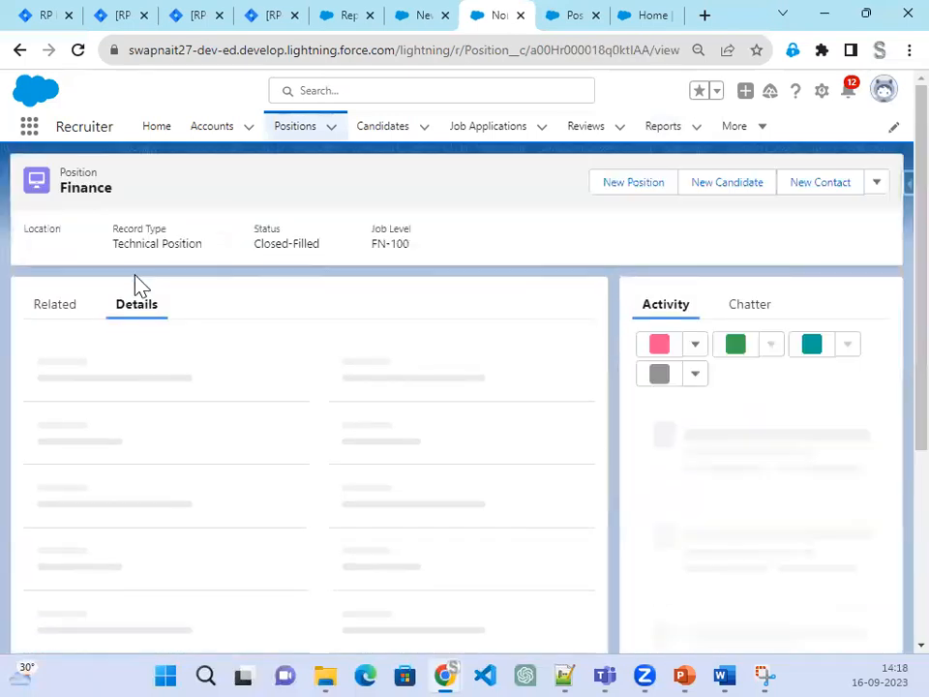
click(570, 22)
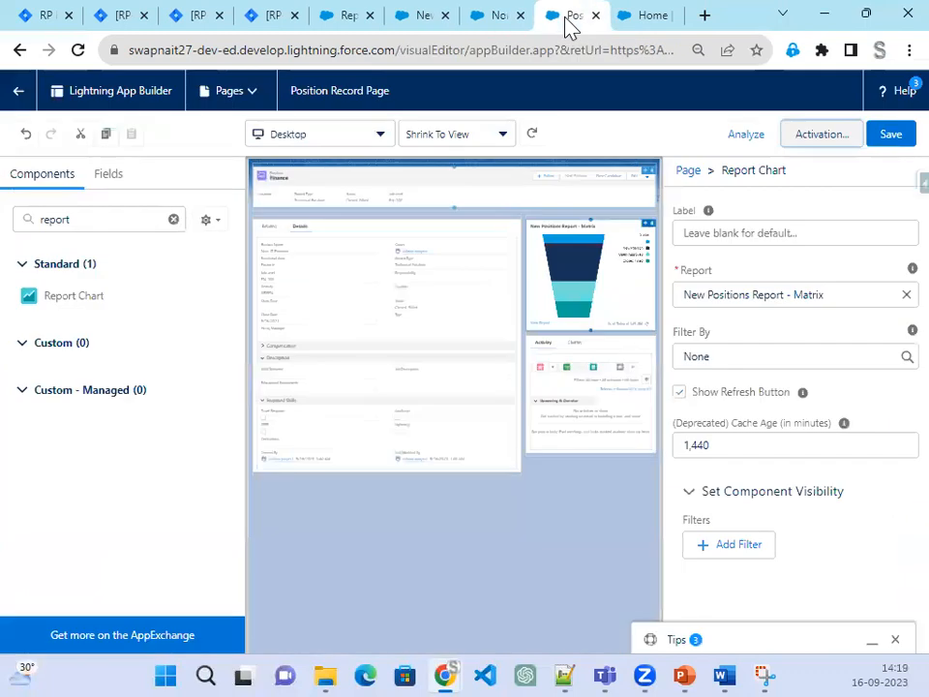
click(498, 19)
click(79, 50)
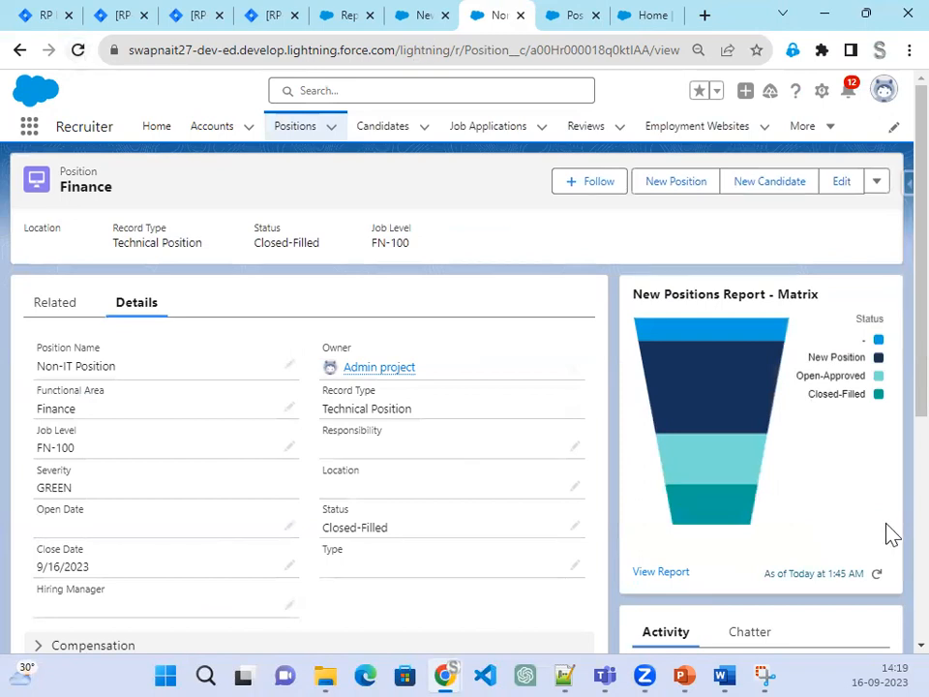
Step: Open the APEX position record to confirm its chart, then return to the slide show
click(293, 134)
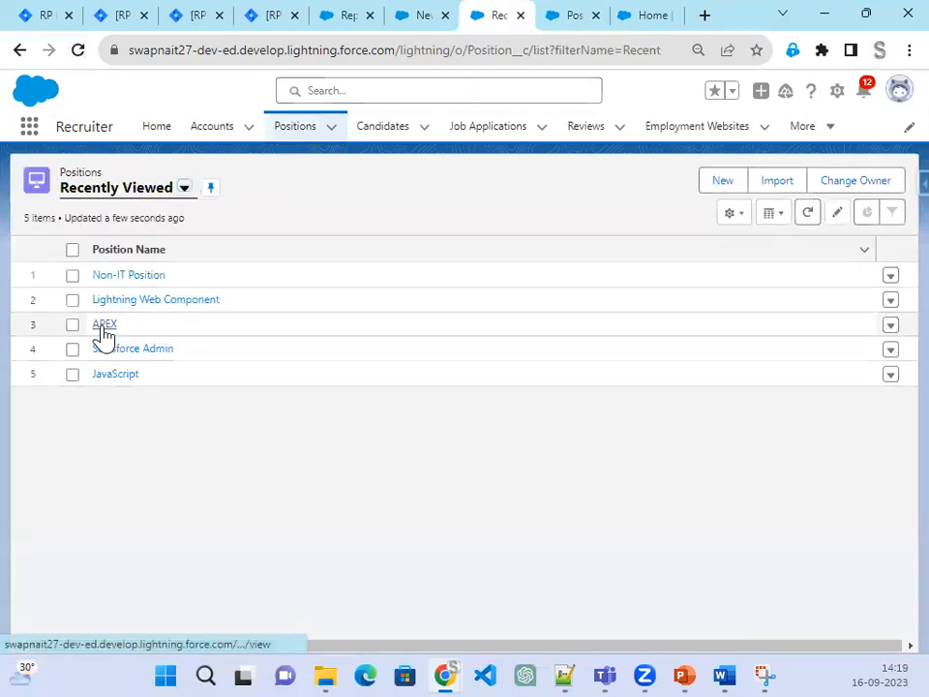
click(103, 329)
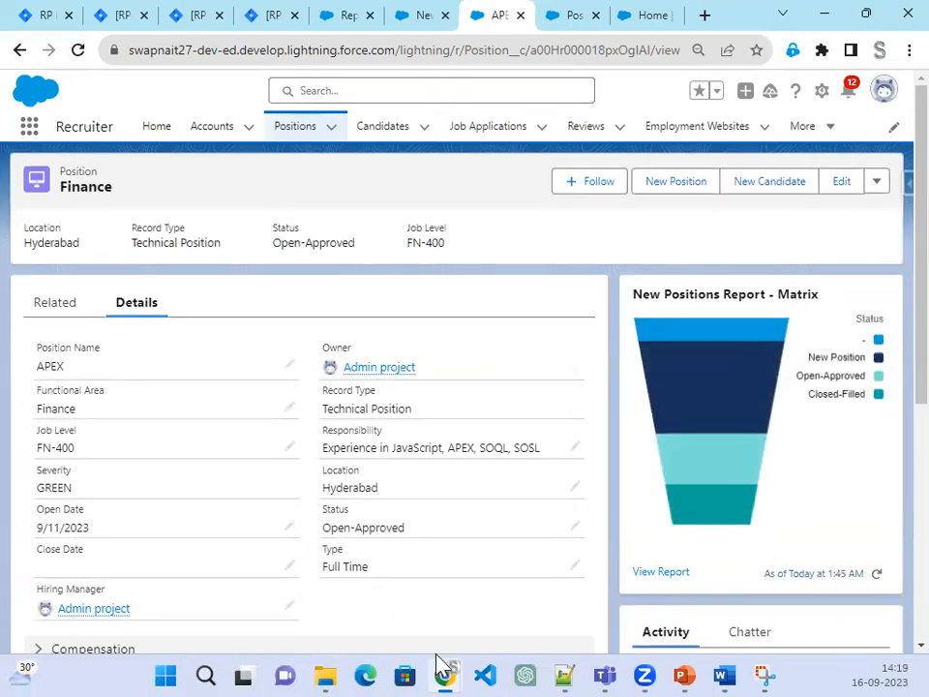
click(689, 672)
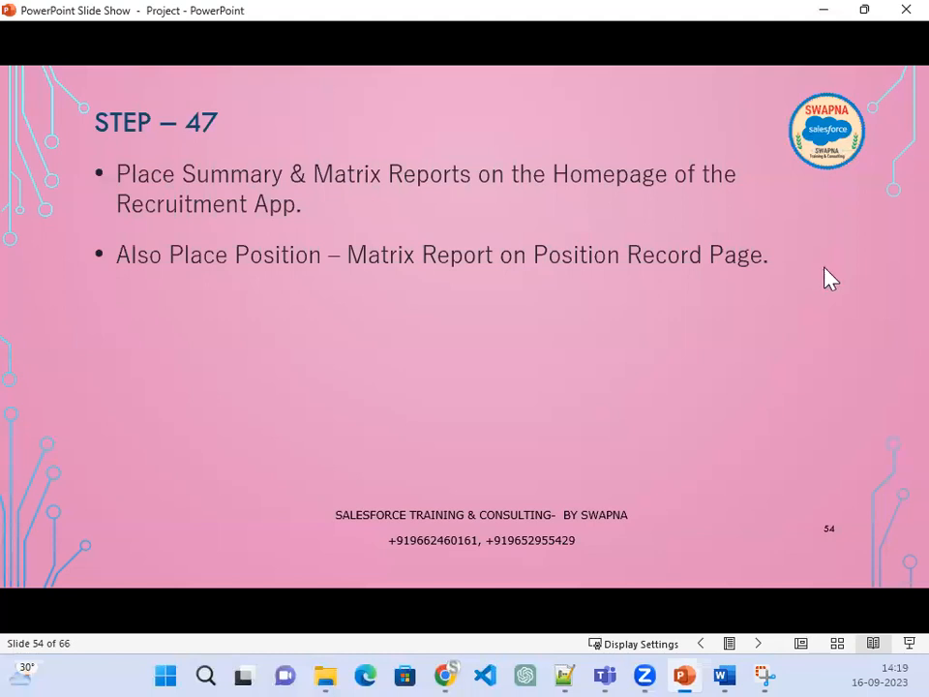
Step: Advance the slide show to Step 48 on placing reports on a dashboard, then minimize it
click(667, 366)
click(668, 366)
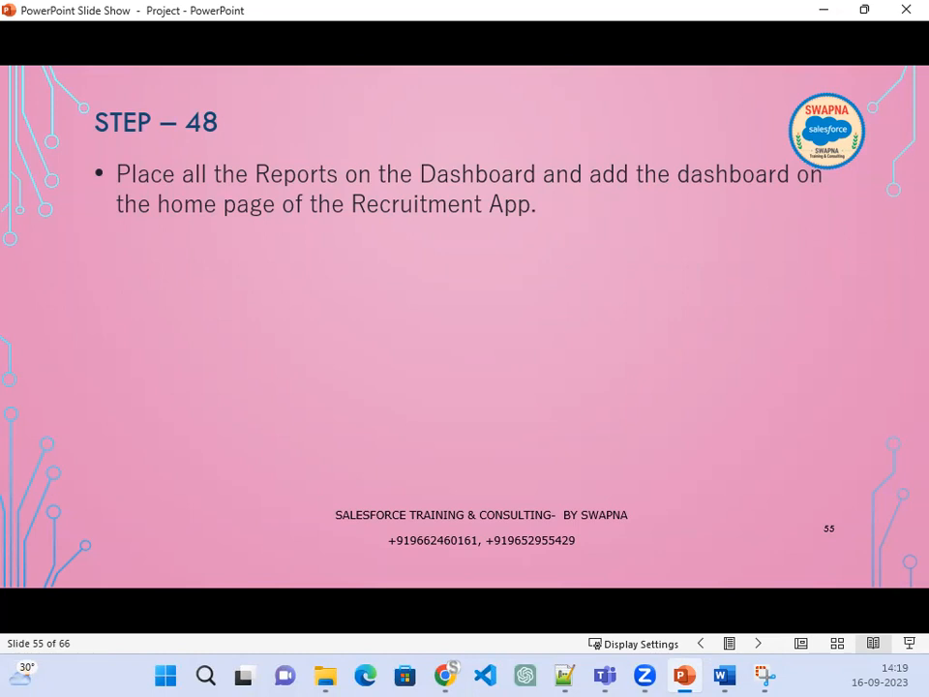
click(841, 14)
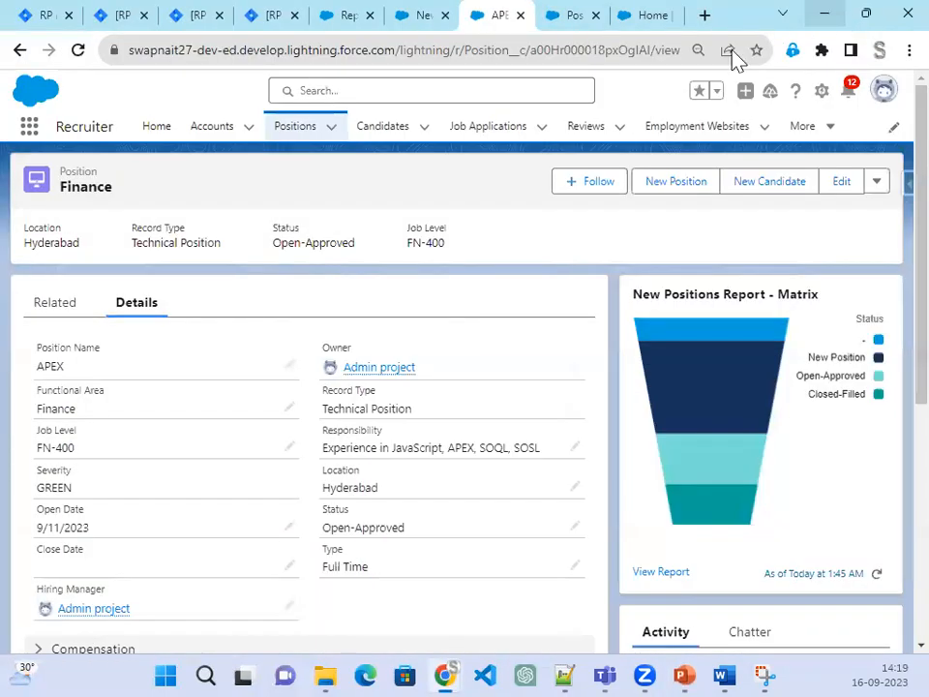
Step: From the Dashboards home page, start a new dashboard
click(819, 141)
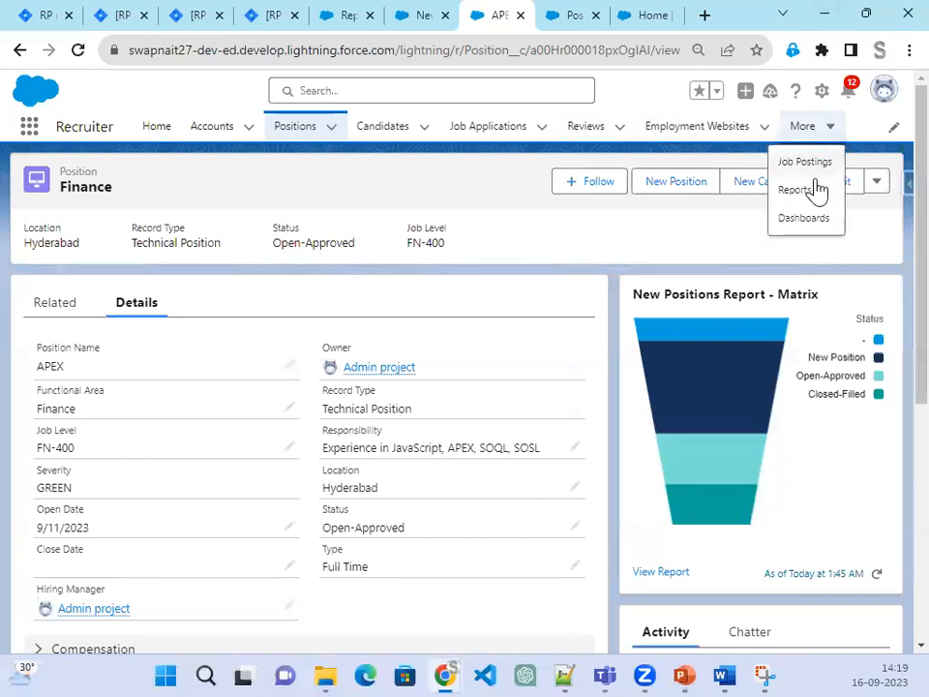
click(799, 218)
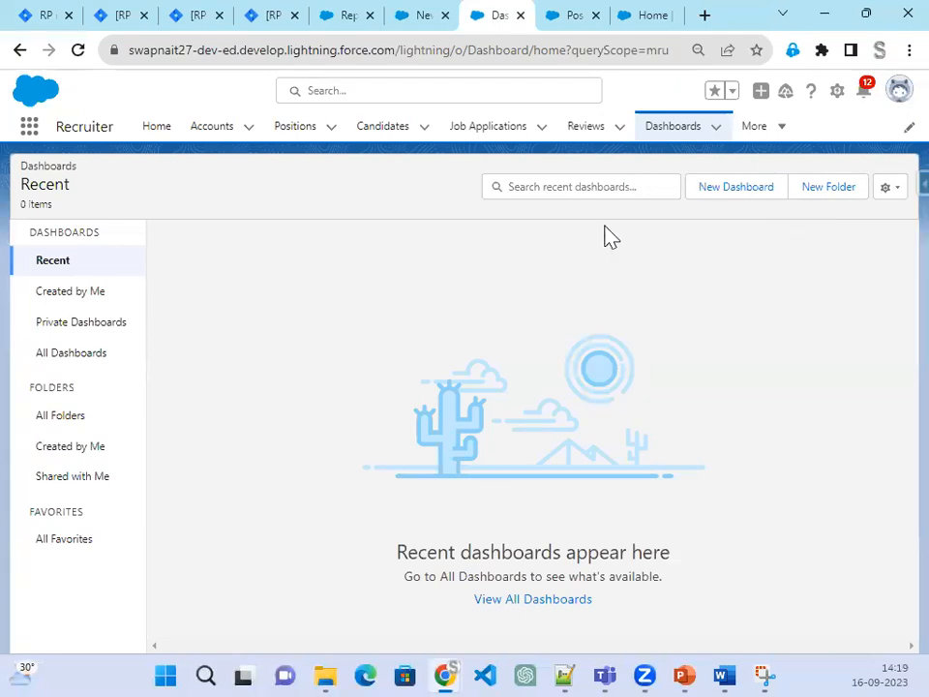
click(756, 201)
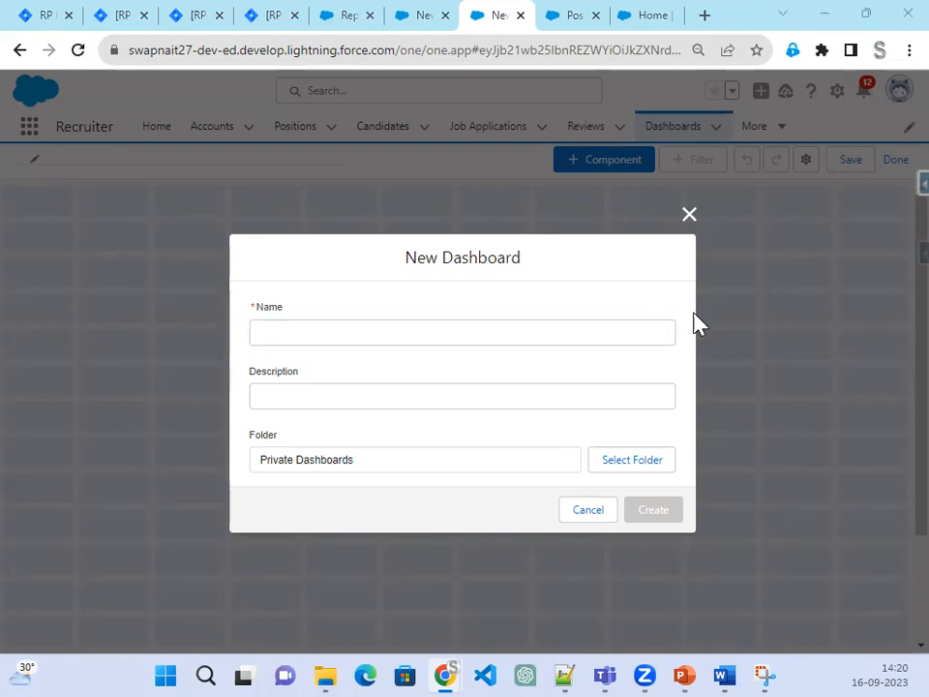
Step: Name the new dashboard 'Recruiter App'
click(310, 333)
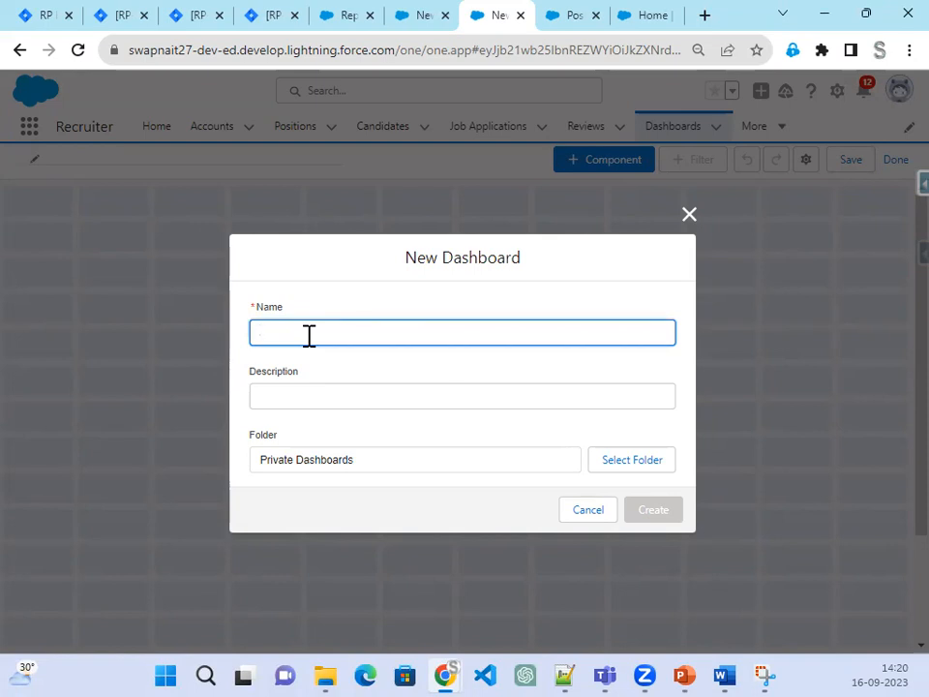
text(Recruiter App)
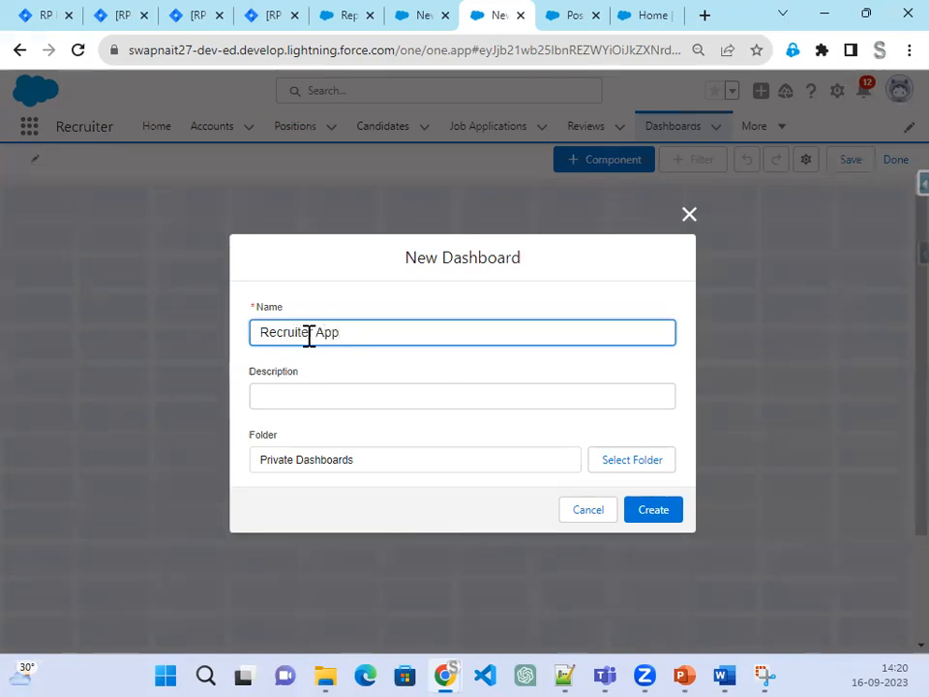
key(Tab)
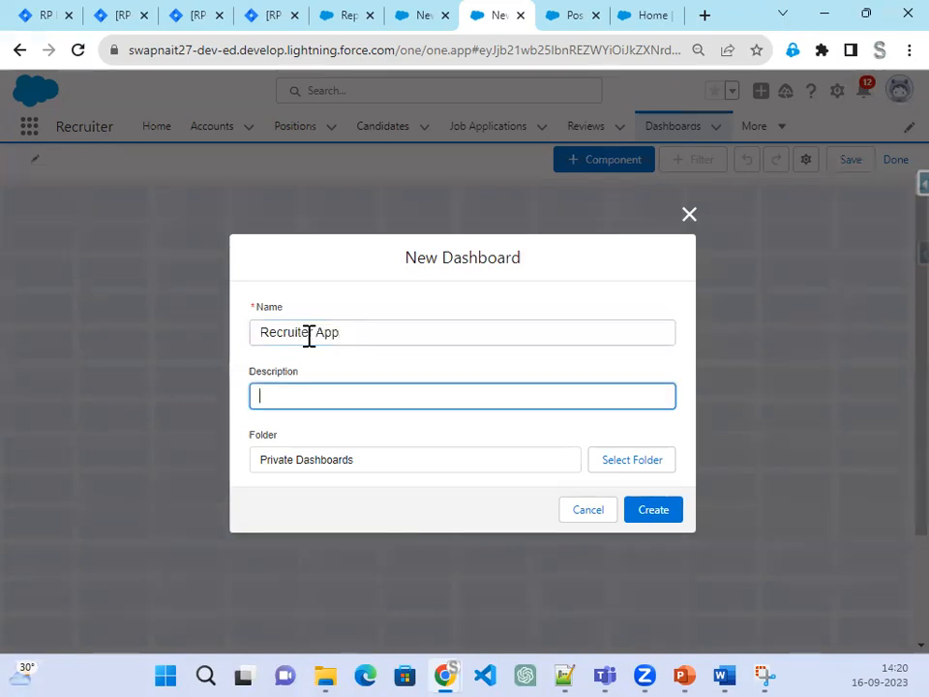
Step: Create a new dashboard folder named Admin Dashboard
click(632, 464)
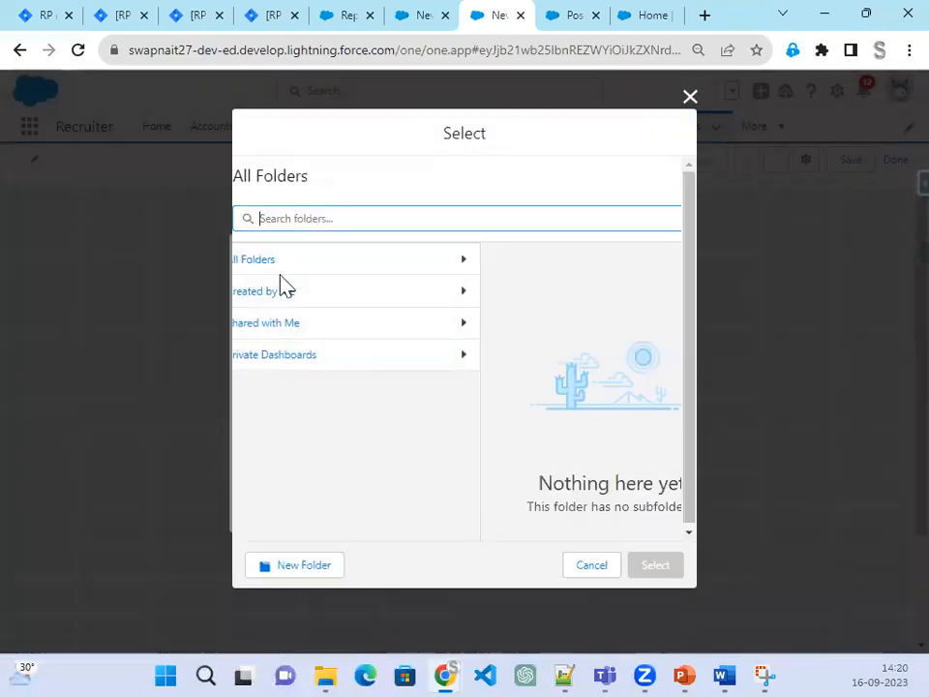
click(255, 267)
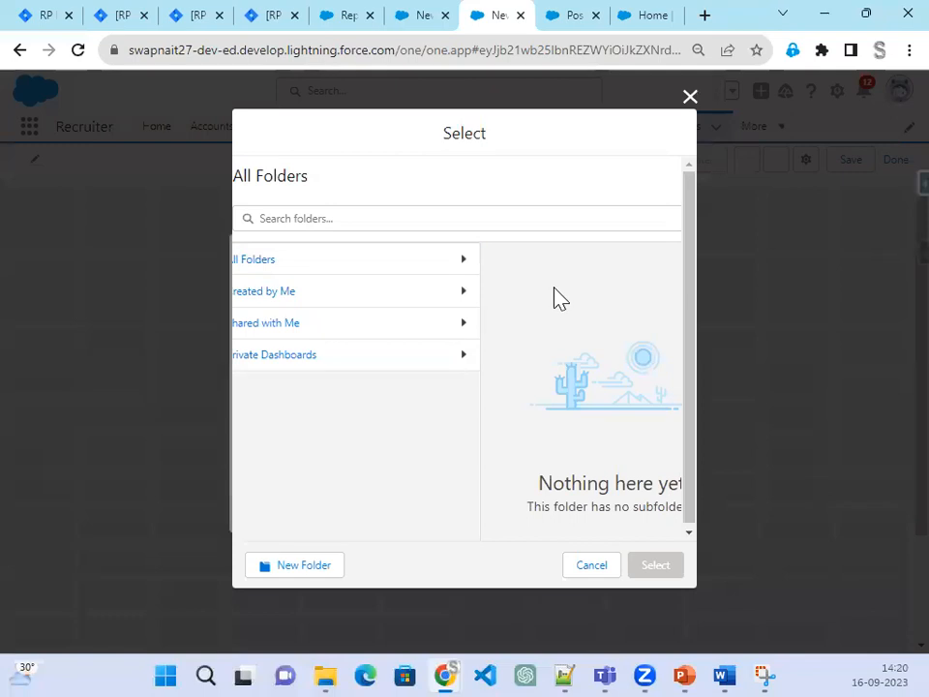
click(296, 579)
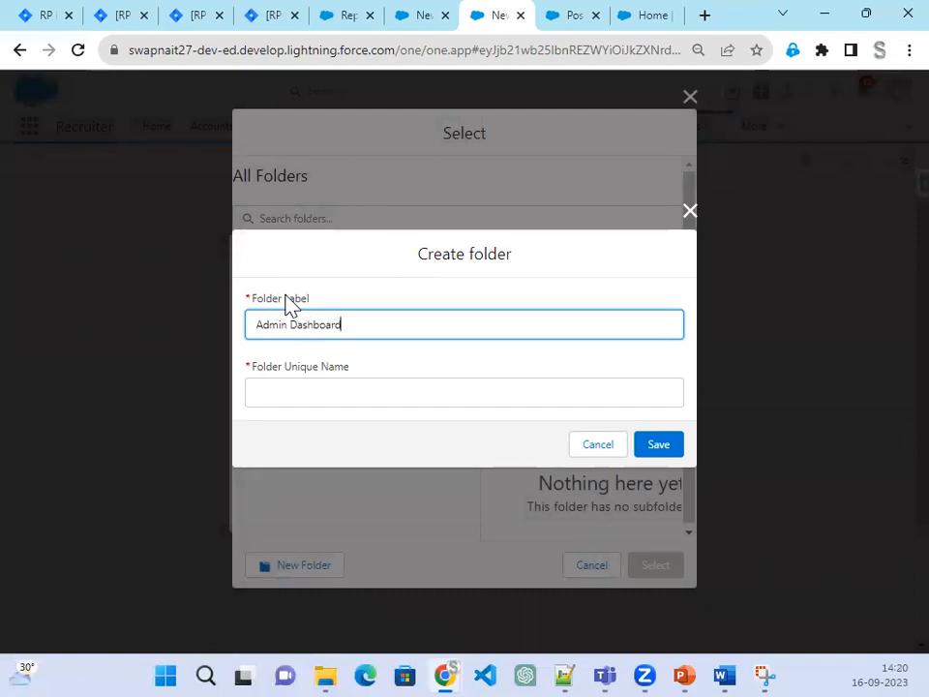
key(Tab)
click(680, 447)
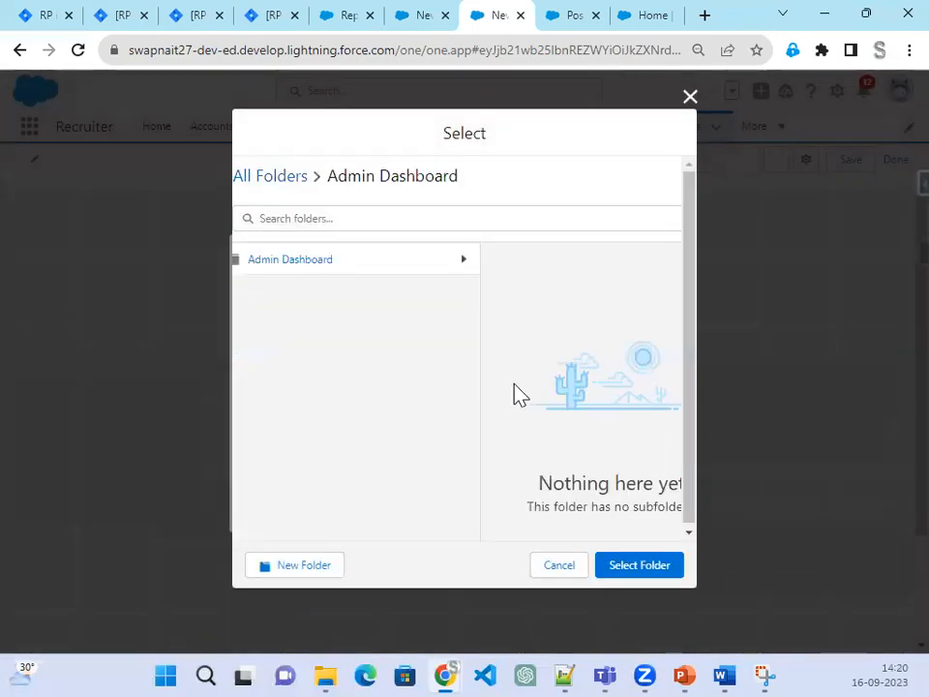
Step: File the dashboard in the Admin Dashboard folder and create it
click(299, 280)
click(641, 569)
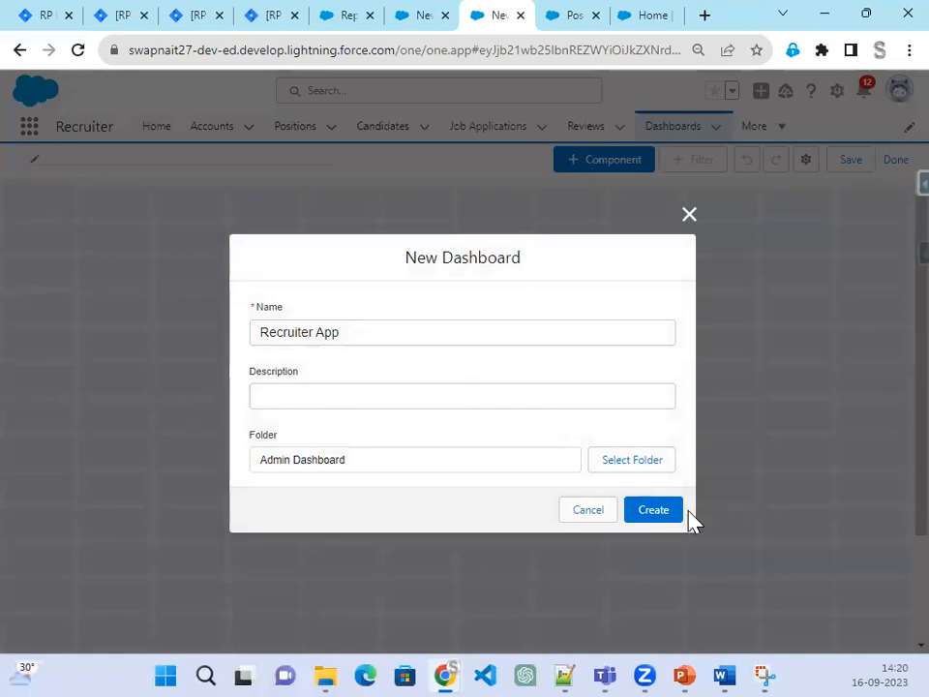
click(667, 518)
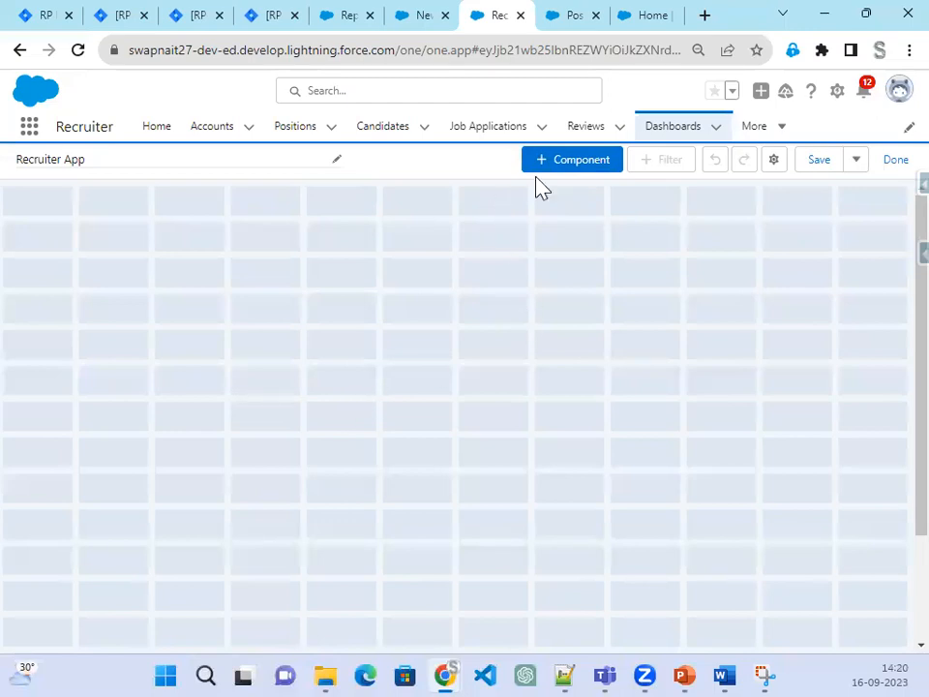
Step: Add a gauge component from the Admin Project folder's Job App with Review - Summry Report
click(576, 162)
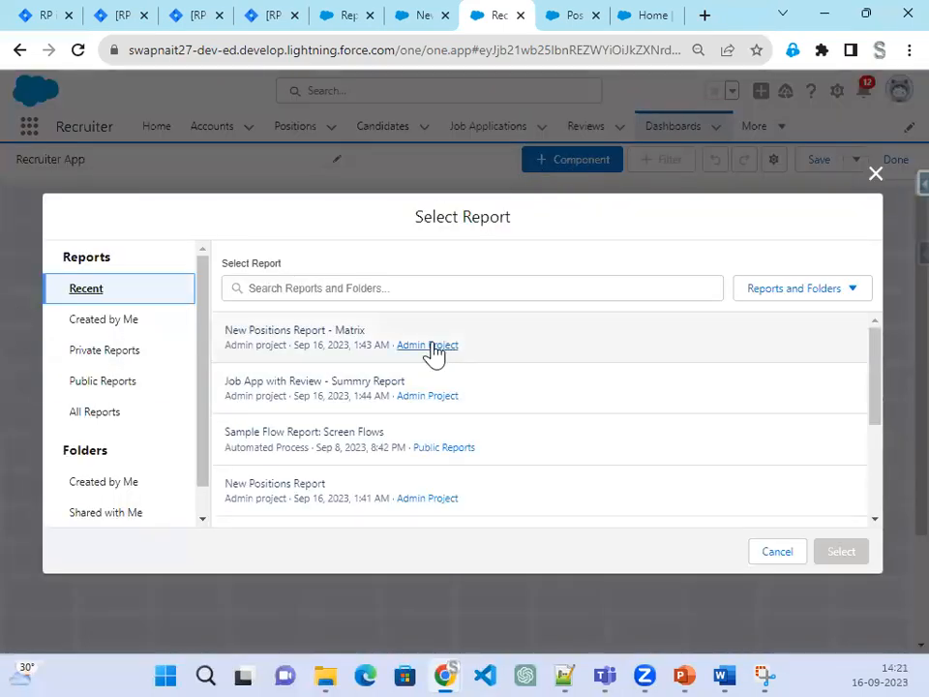
click(431, 346)
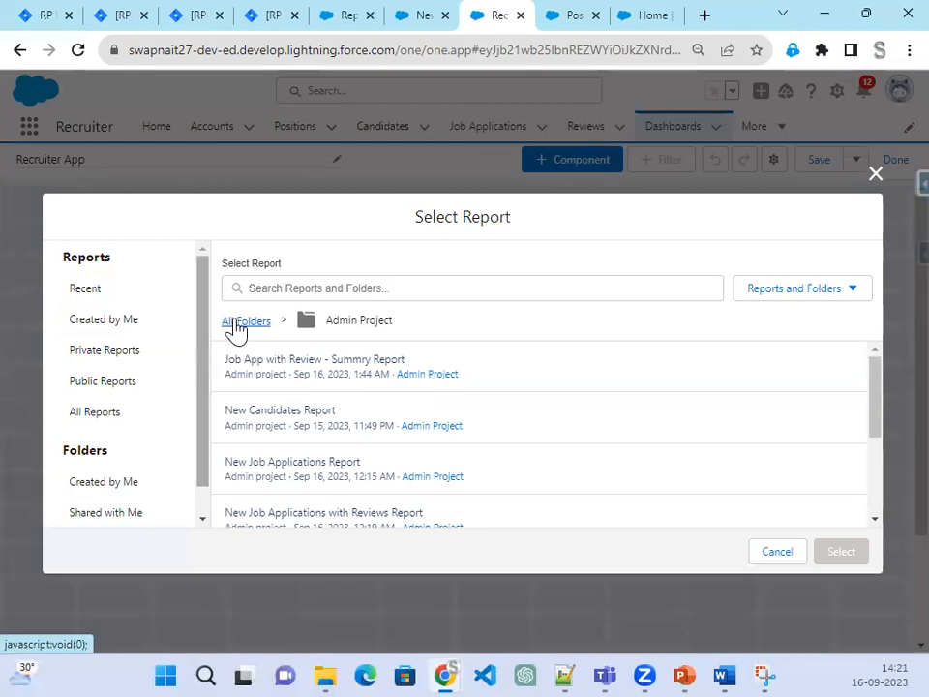
click(239, 321)
click(314, 353)
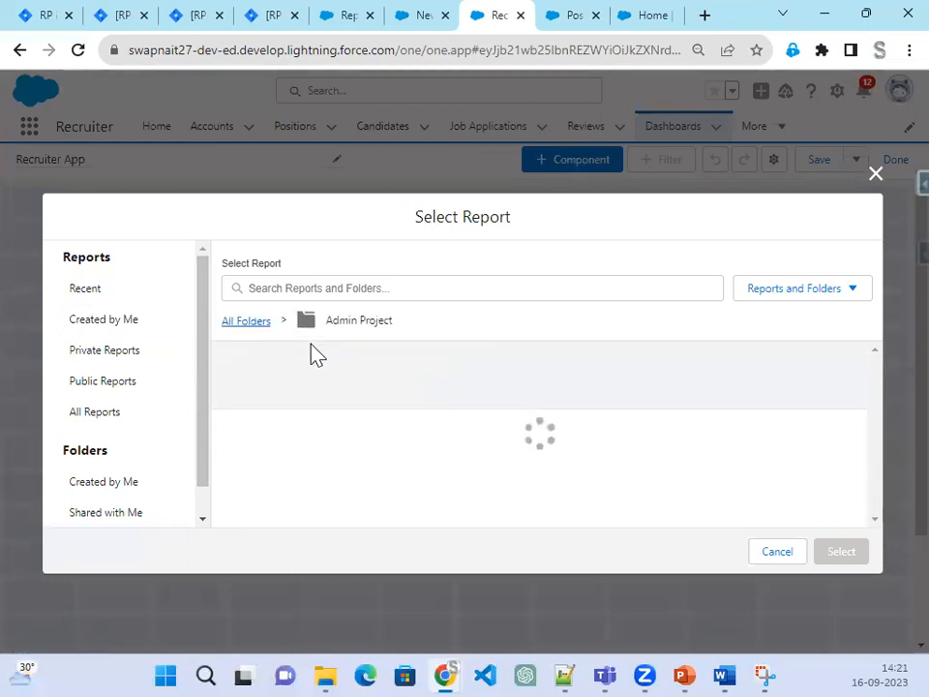
click(296, 368)
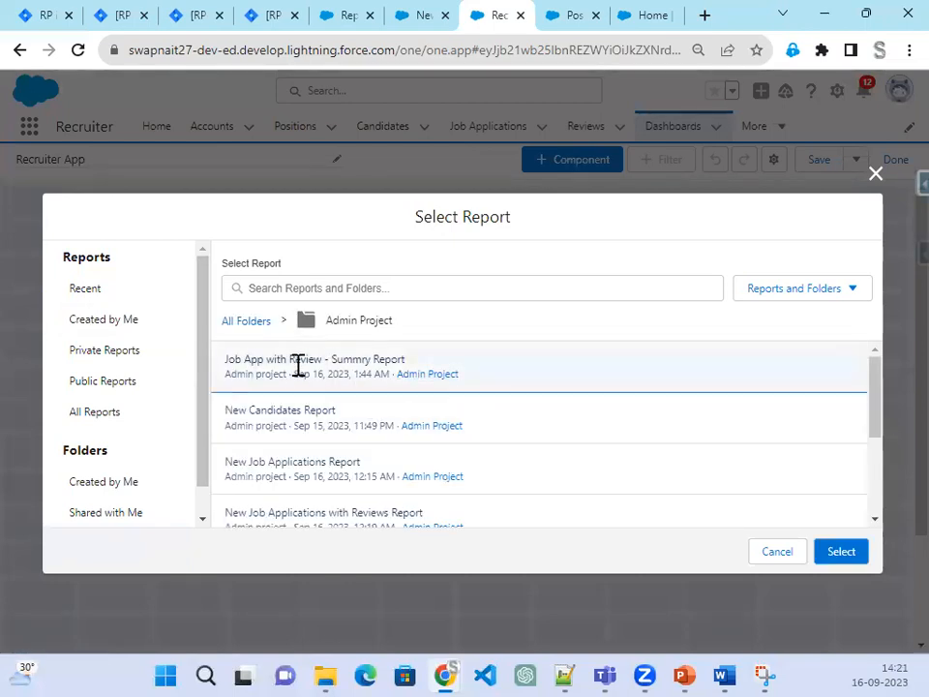
click(839, 552)
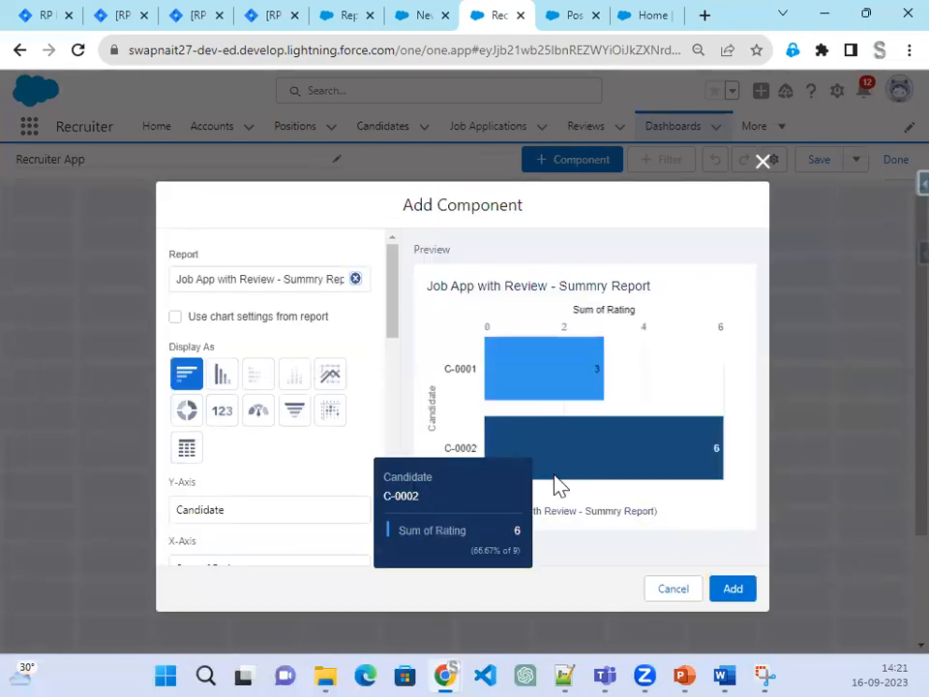
click(260, 412)
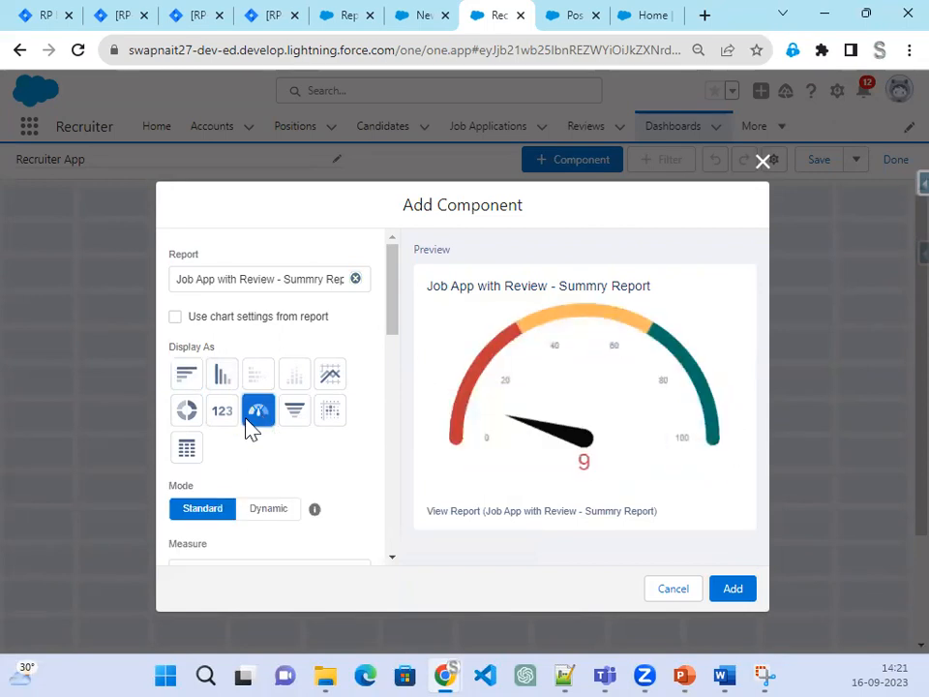
click(748, 592)
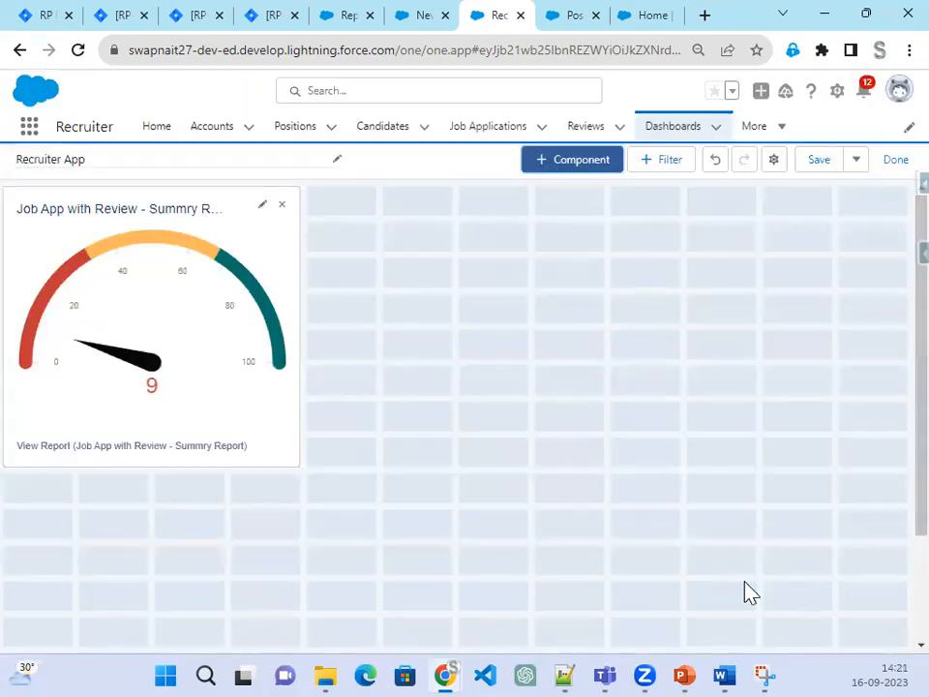
Step: Add a donut chart component from the same Job App with Review report
click(574, 163)
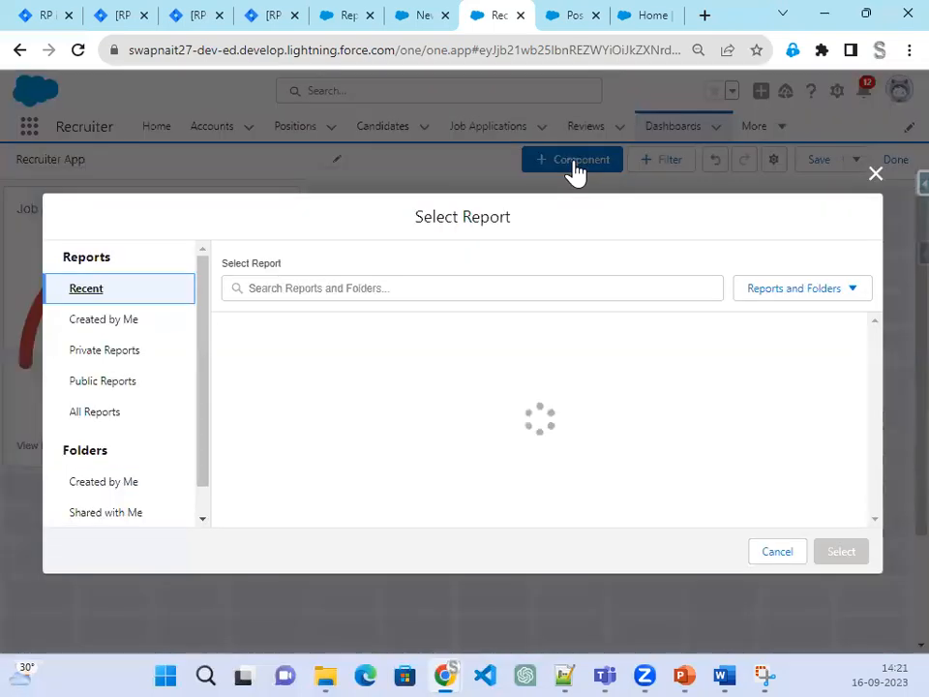
click(334, 390)
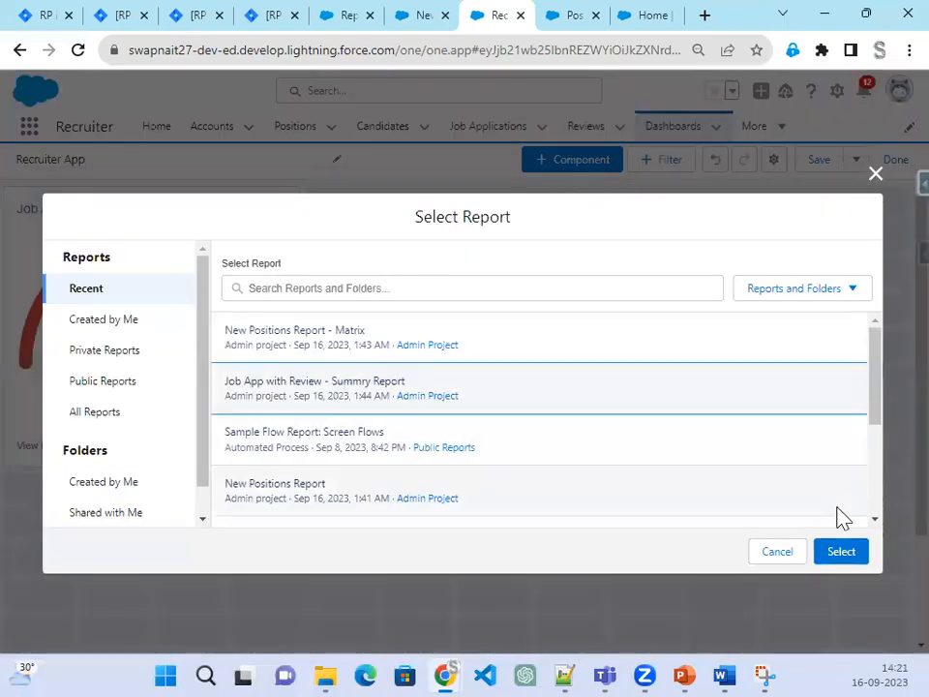
click(836, 554)
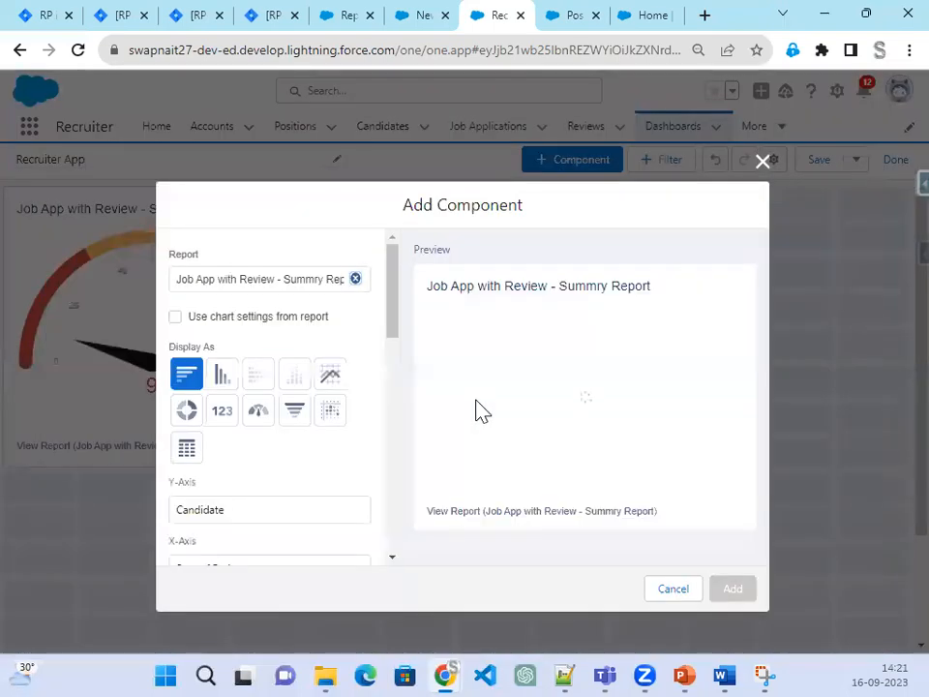
click(187, 410)
click(732, 590)
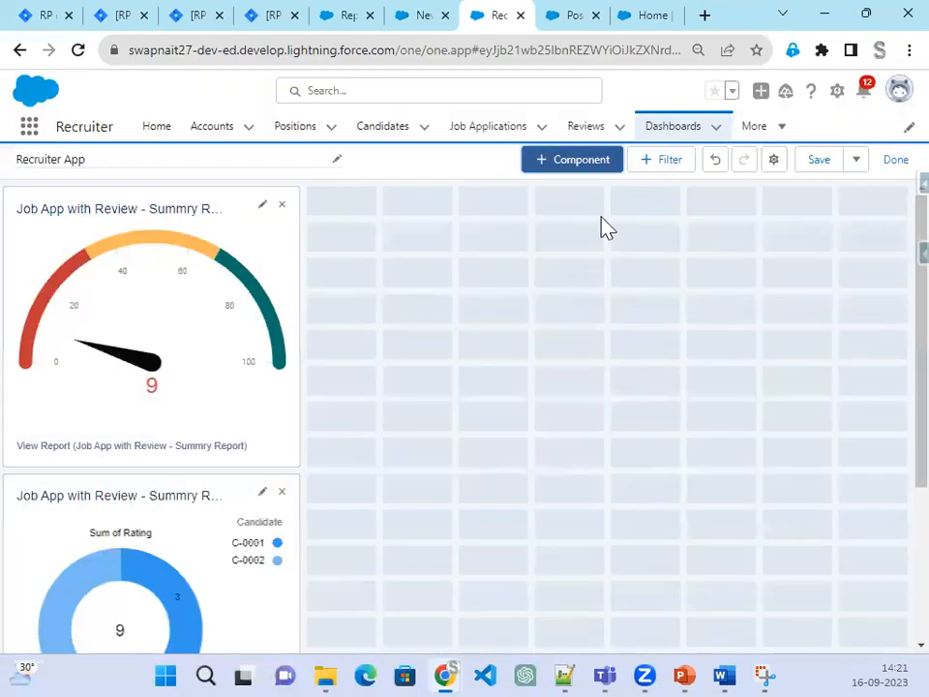
click(566, 174)
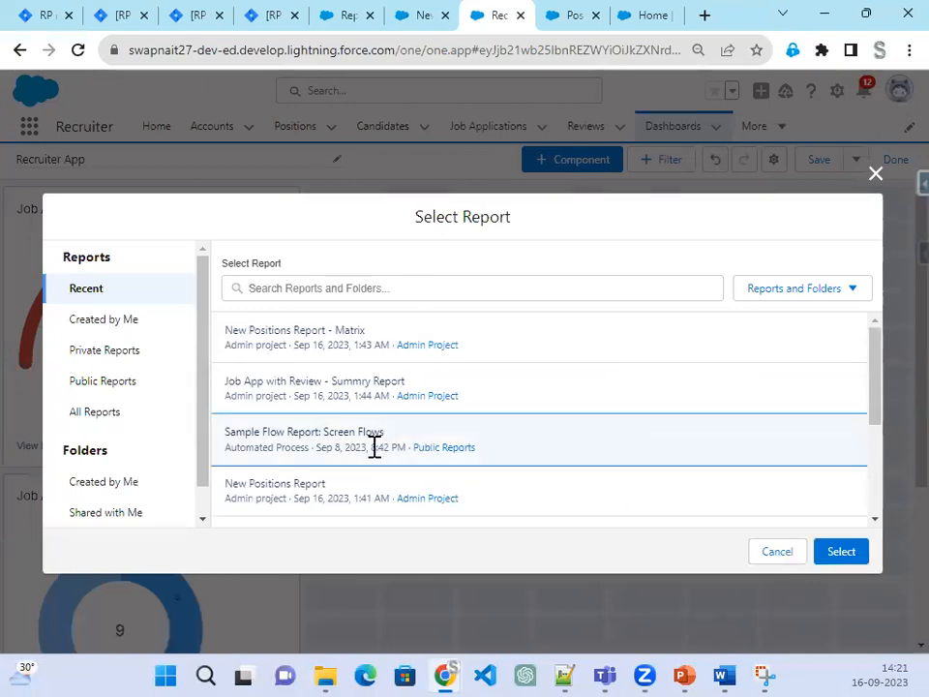
Step: Add a New Positions Report chart and arrange it and the donut beside the gauge
scroll(375, 447, down, 1)
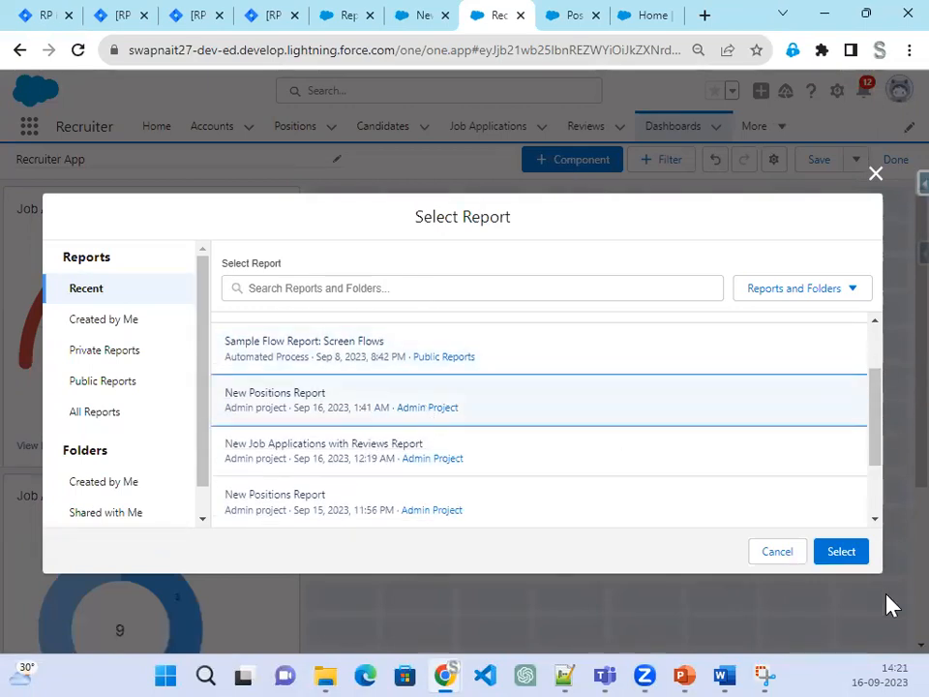
click(860, 560)
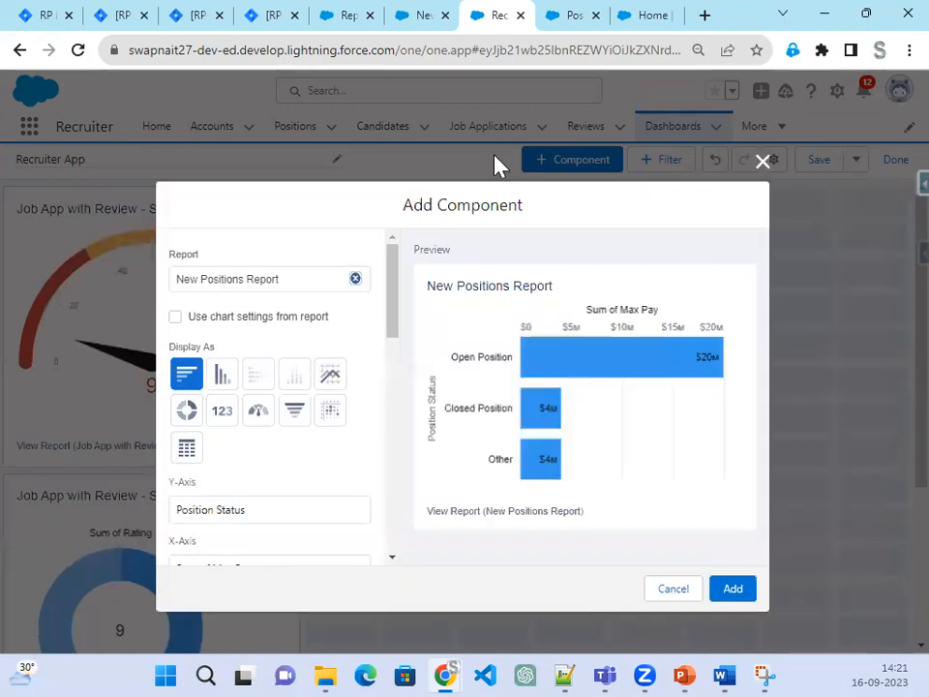
click(739, 594)
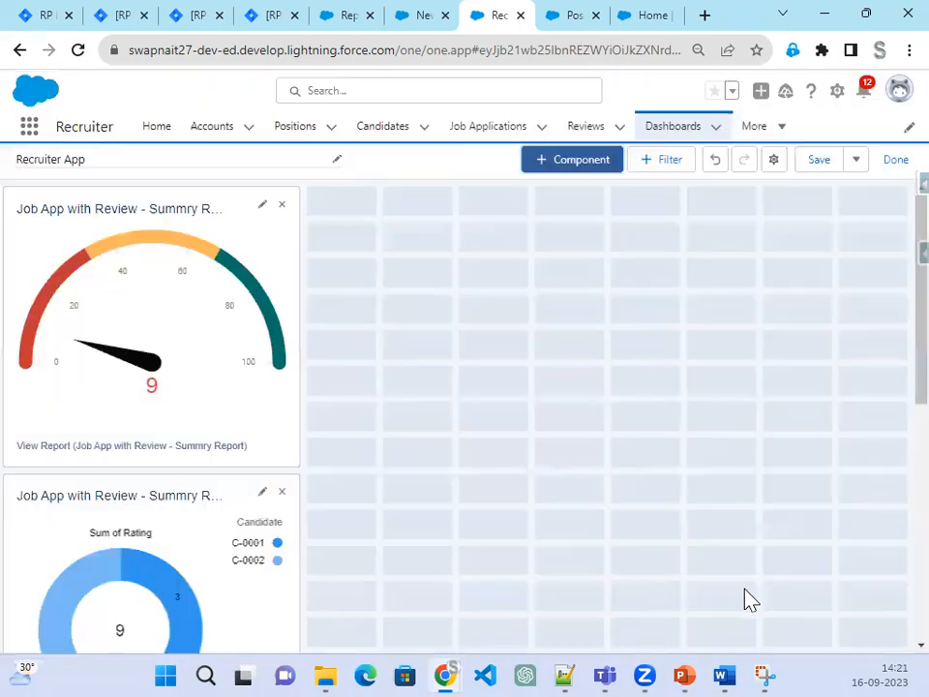
drag(228, 433, 499, 325)
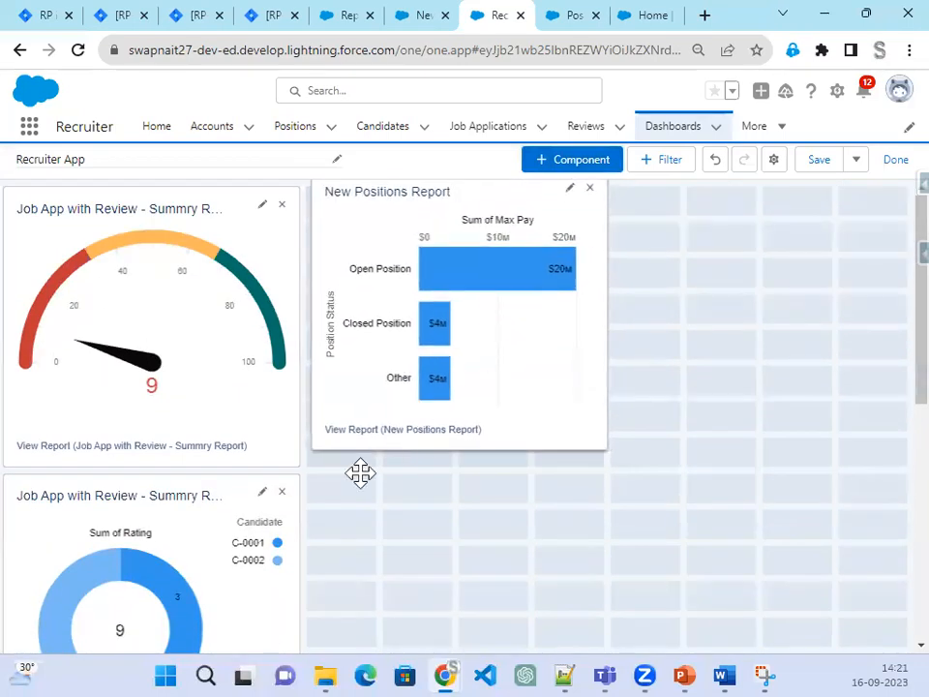
drag(243, 533, 824, 265)
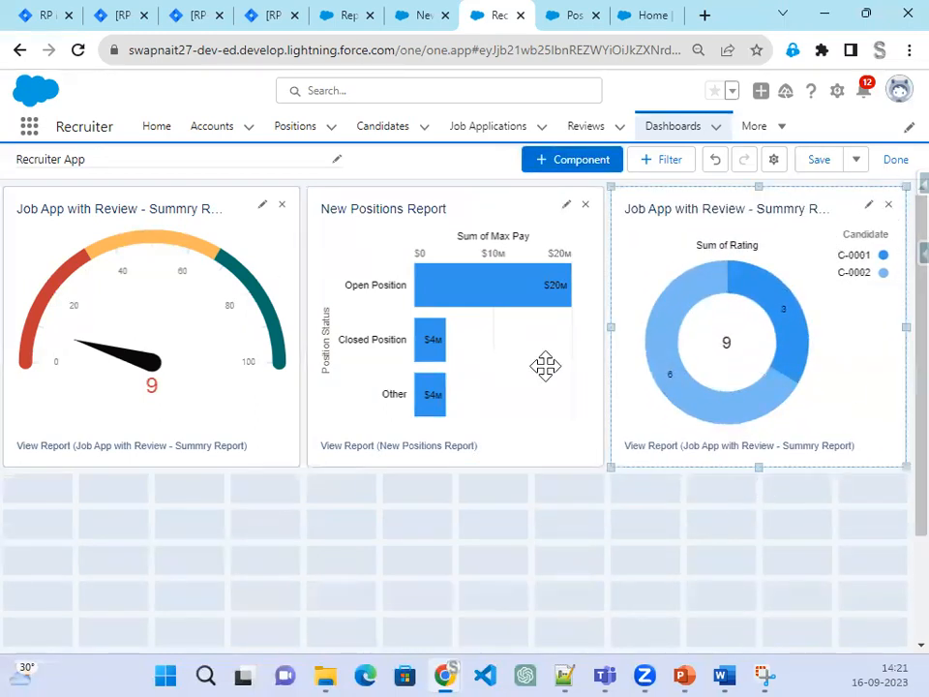
Step: Save the Recruiter App dashboard and go to the app's Home page
click(824, 163)
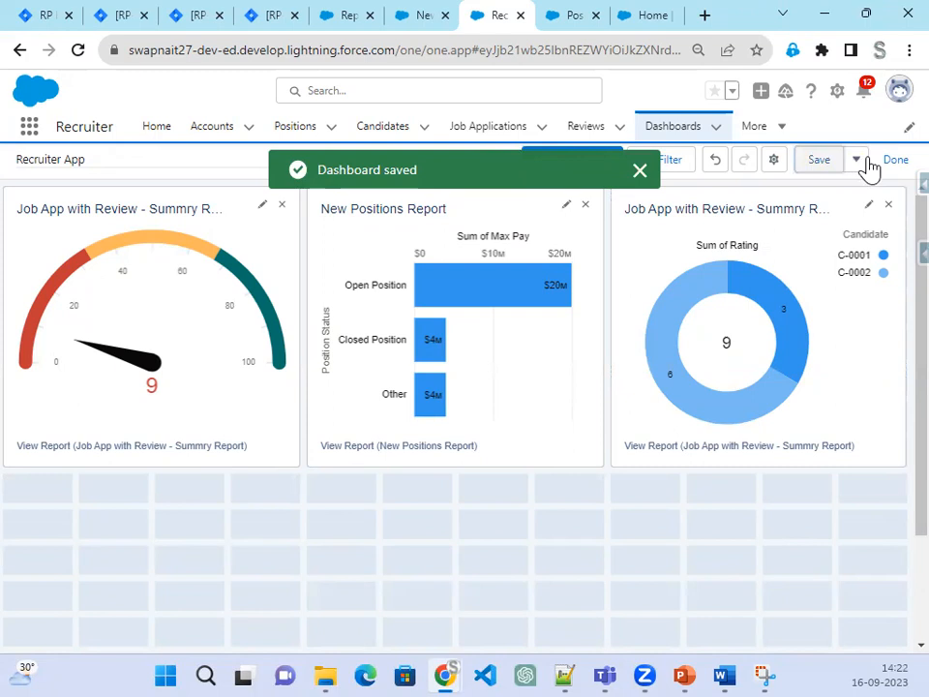
click(855, 163)
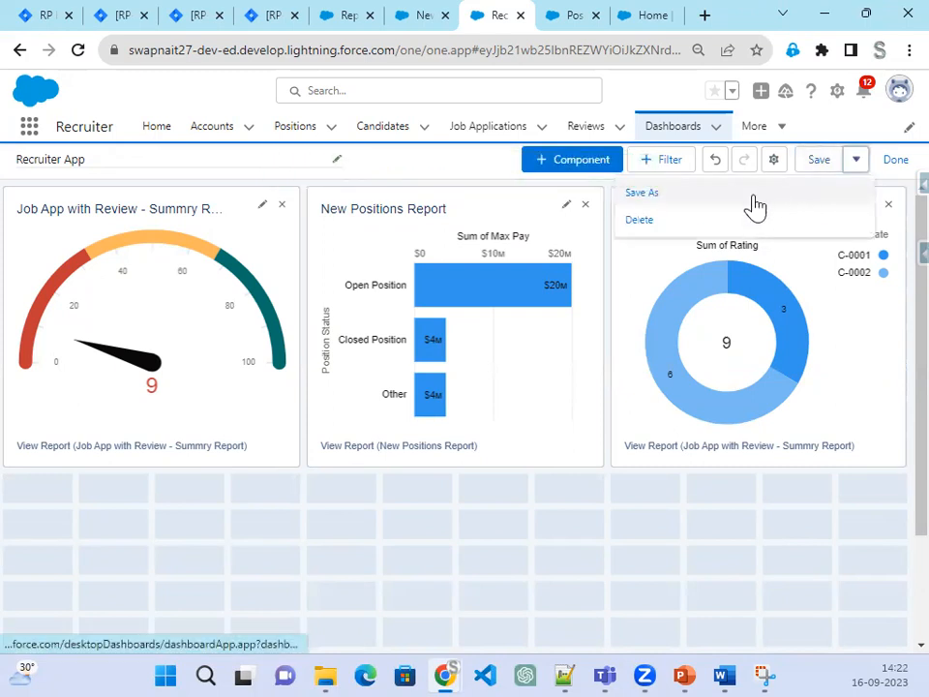
click(830, 160)
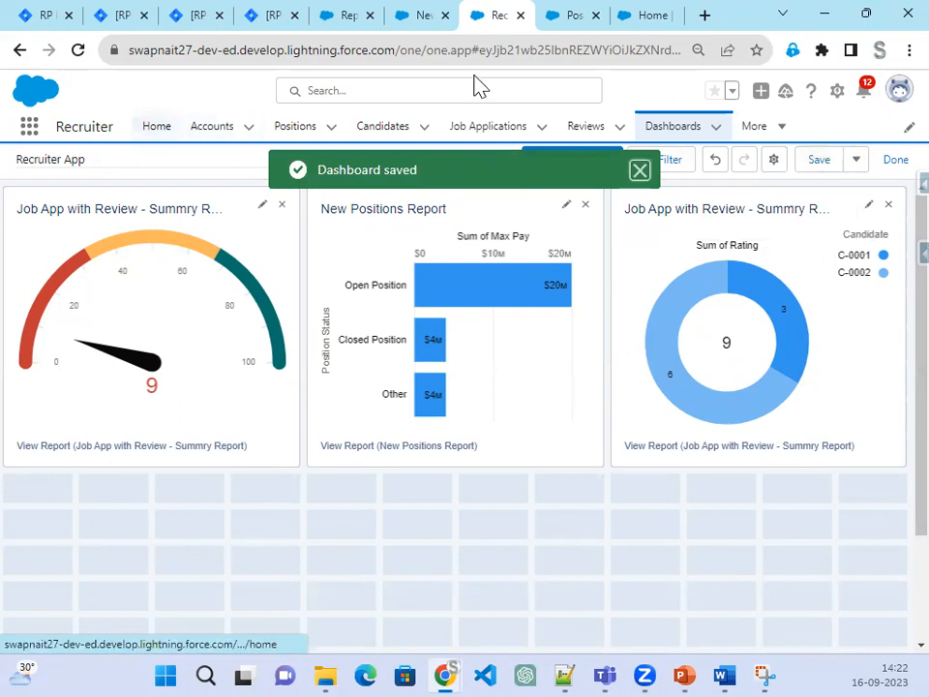
click(422, 17)
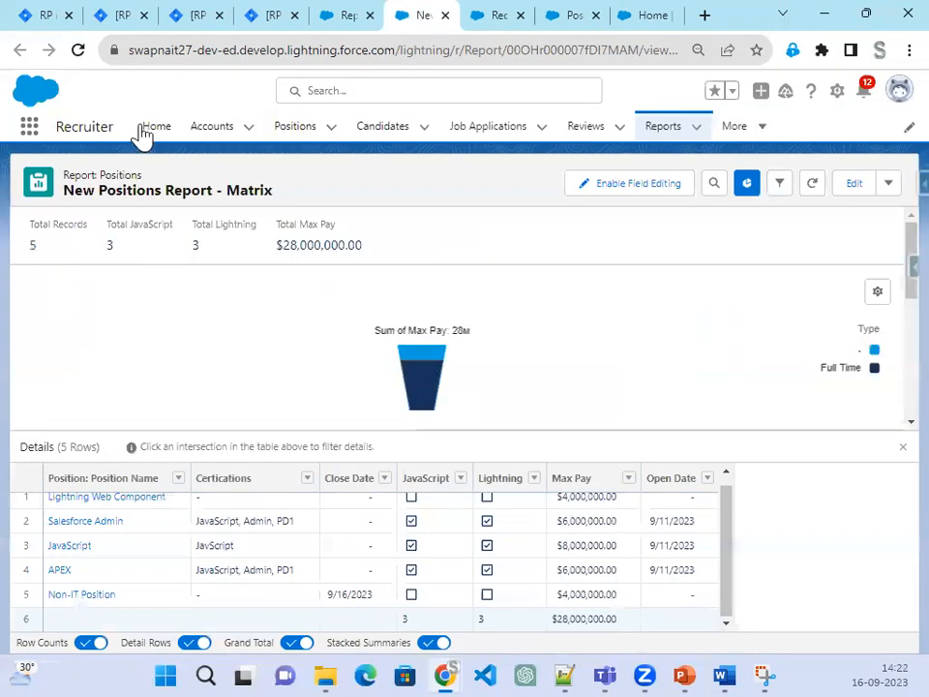
click(163, 132)
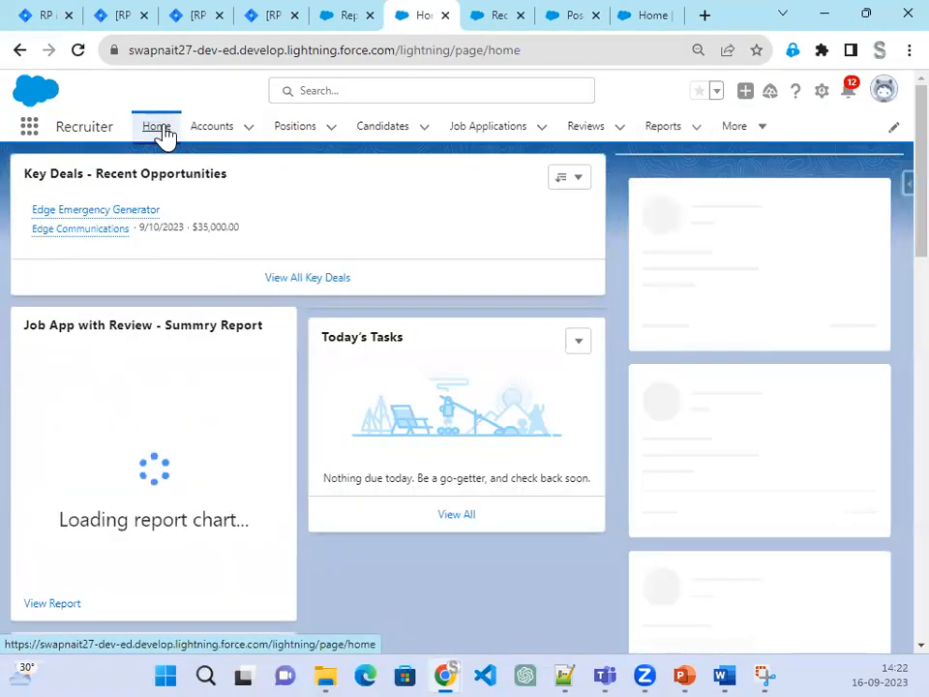
Step: Open the Home page in Lightning App Builder with Edit Page and reload the editor
click(823, 94)
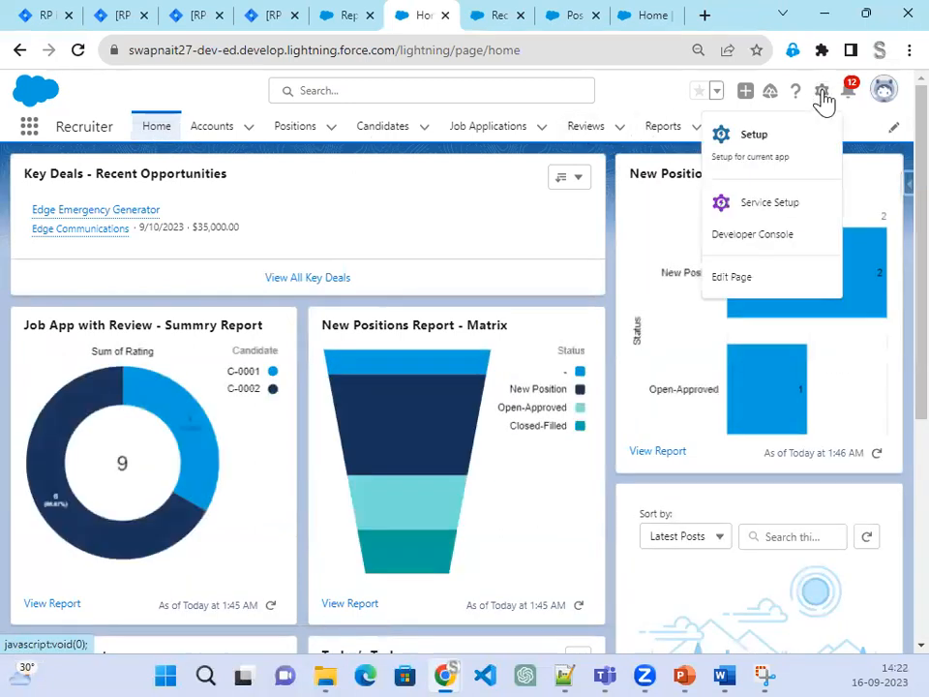
click(730, 276)
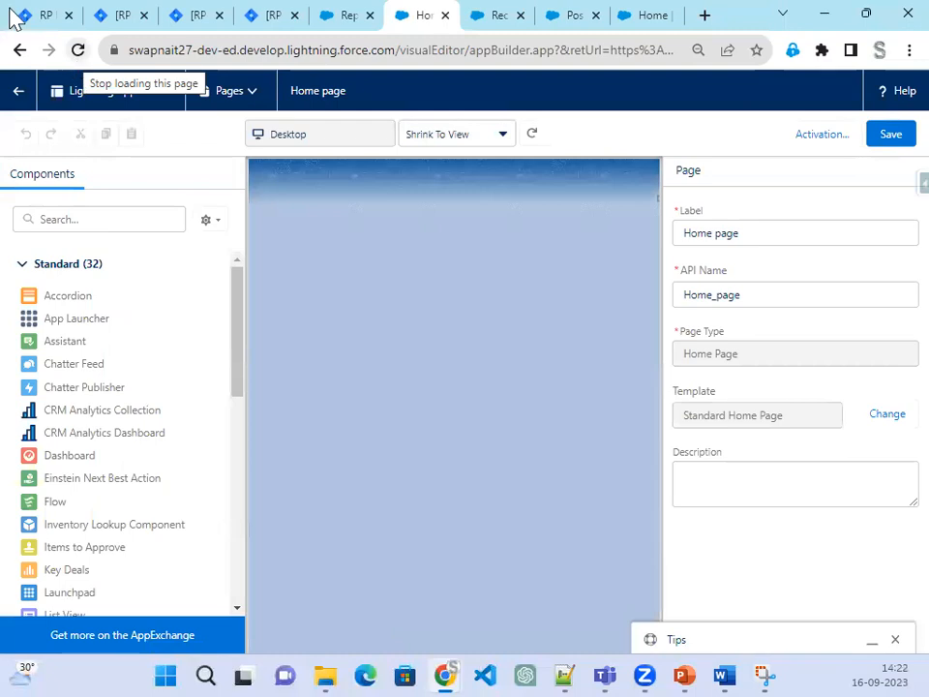
click(73, 53)
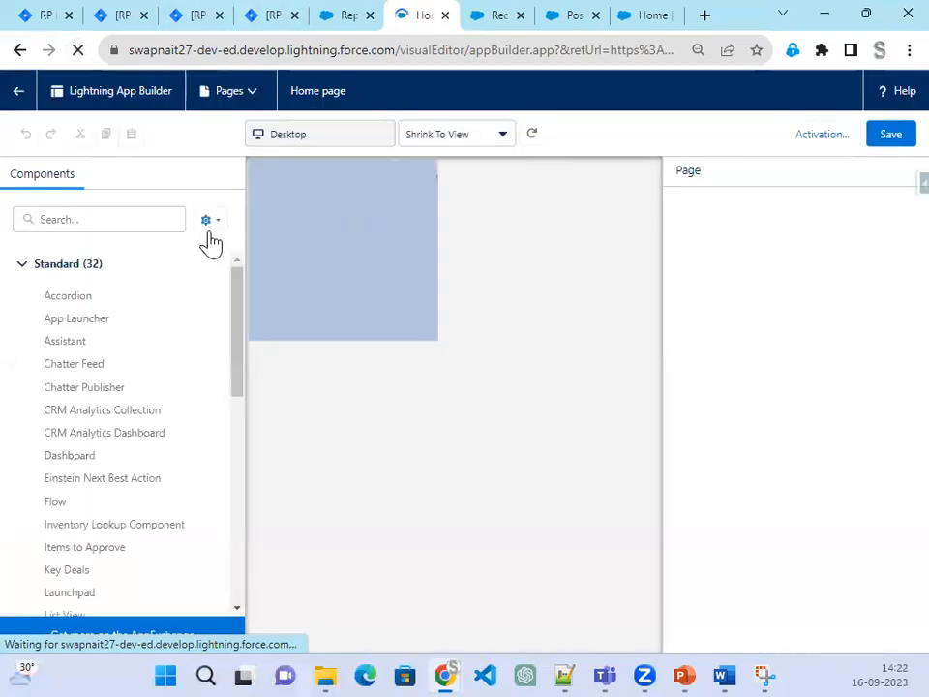
Step: Place a Dashboard component showing Recruiter App at the top of Home and save
click(140, 220)
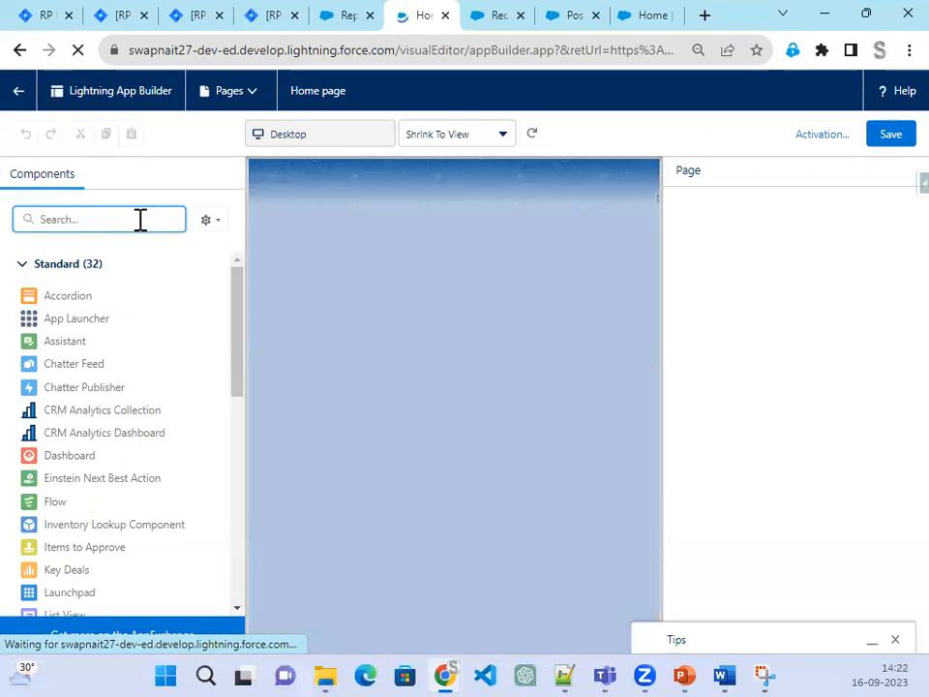
text(D)
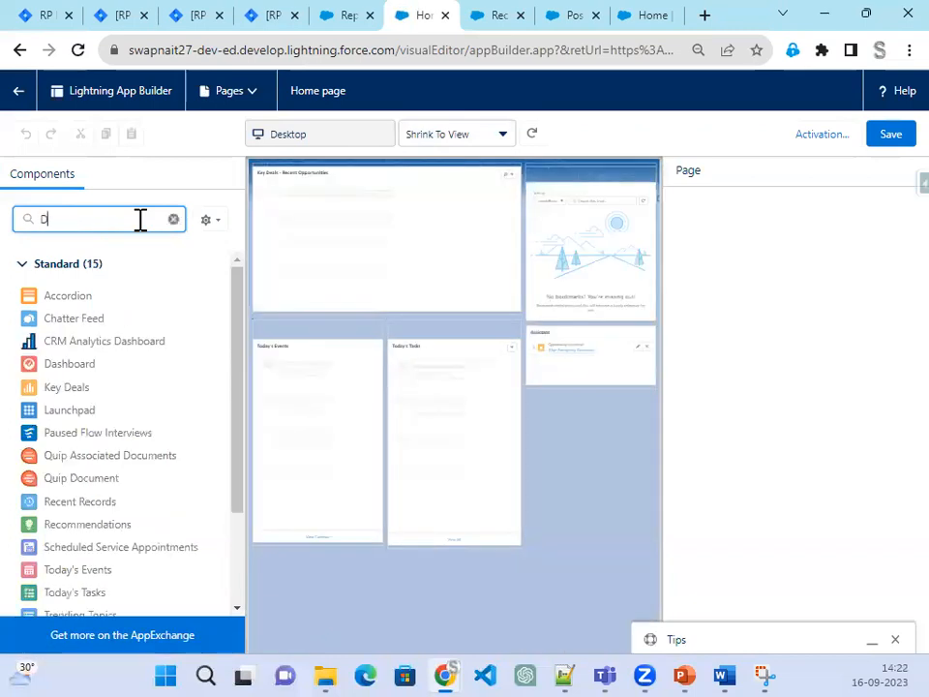
text(ash)
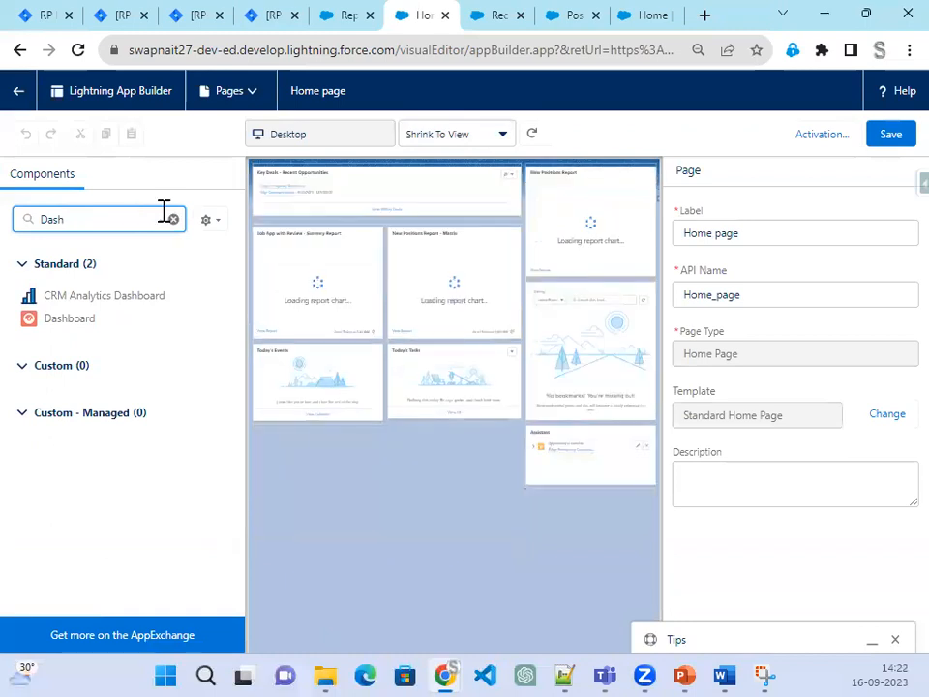
drag(61, 326, 319, 187)
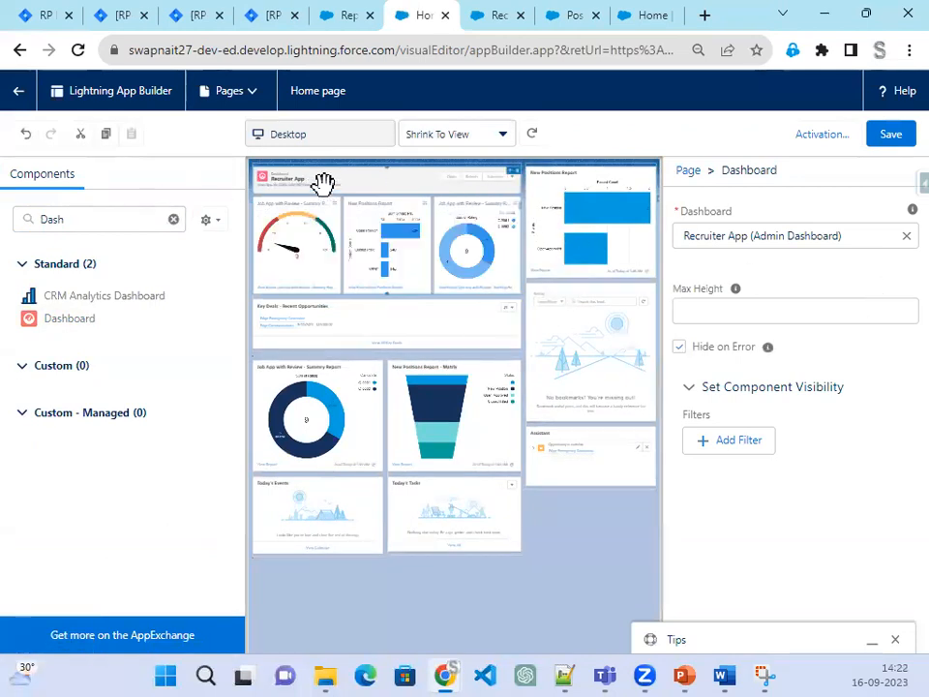
click(891, 138)
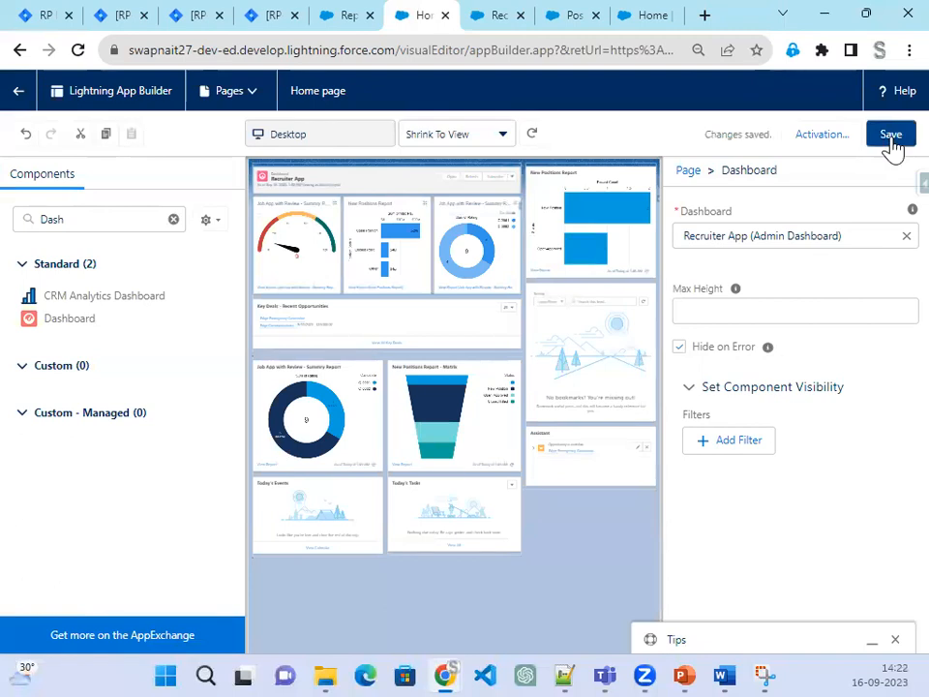
click(18, 91)
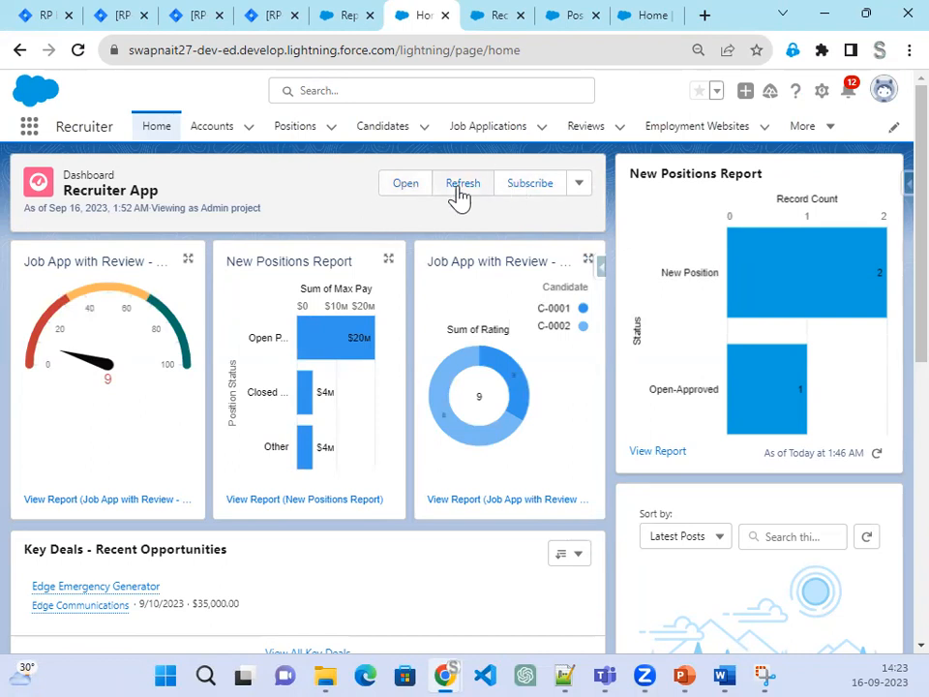
Step: Open and close the home dashboard's options, then bring the PowerPoint slide show forward
click(580, 190)
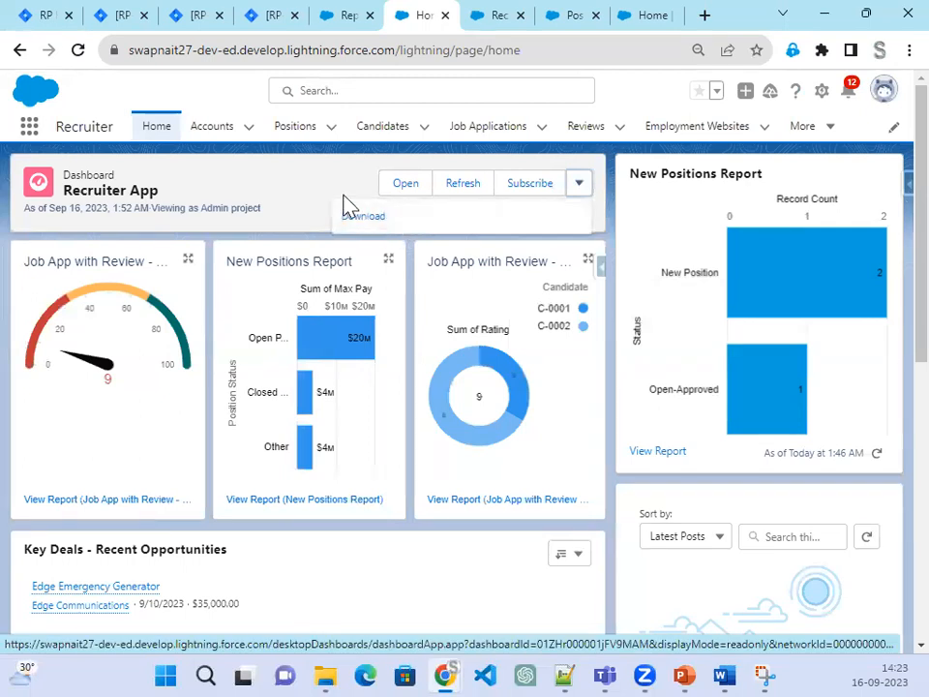
click(282, 187)
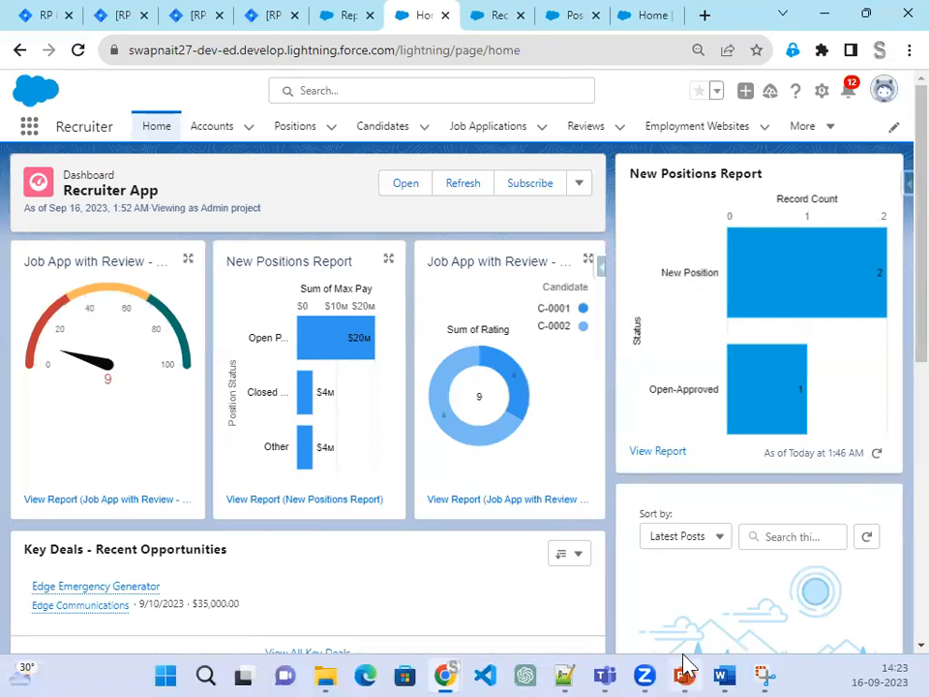
click(689, 670)
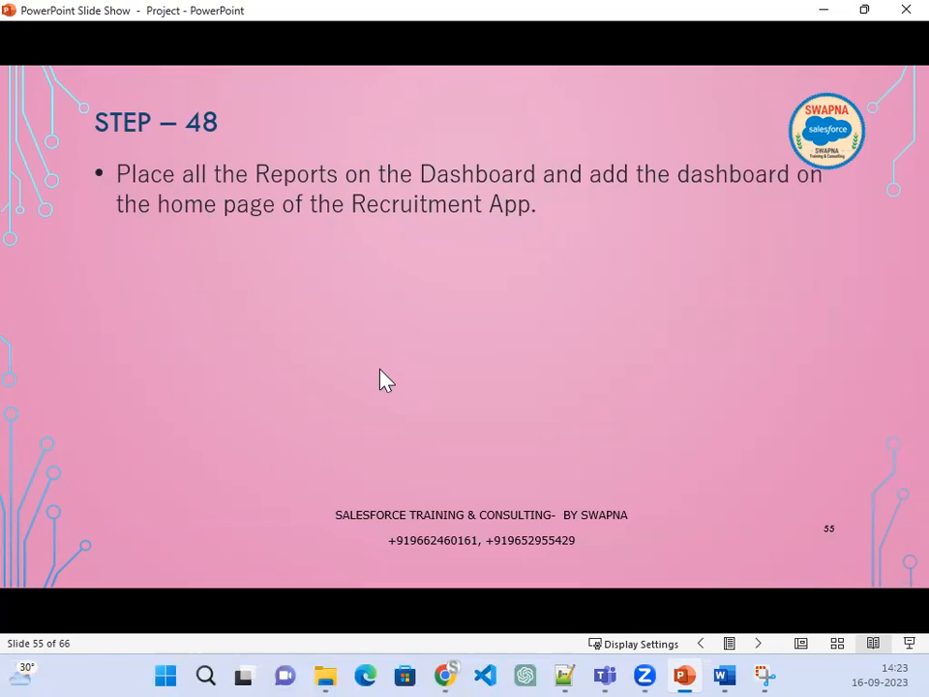
Step: Advance the slide show to Step 49 on exporting report data, then minimize it
key(Right)
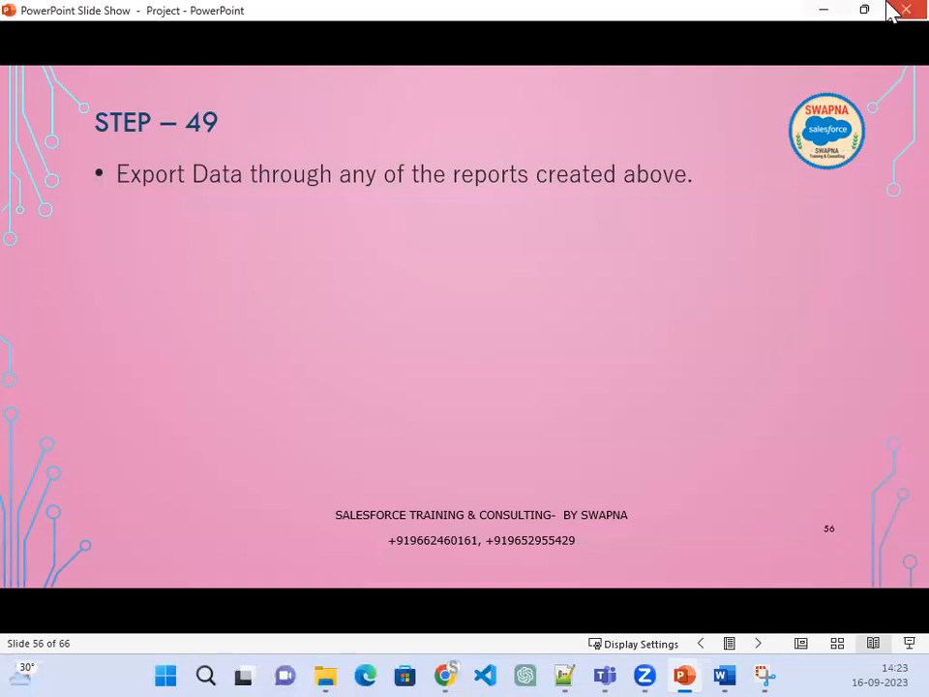
click(821, 14)
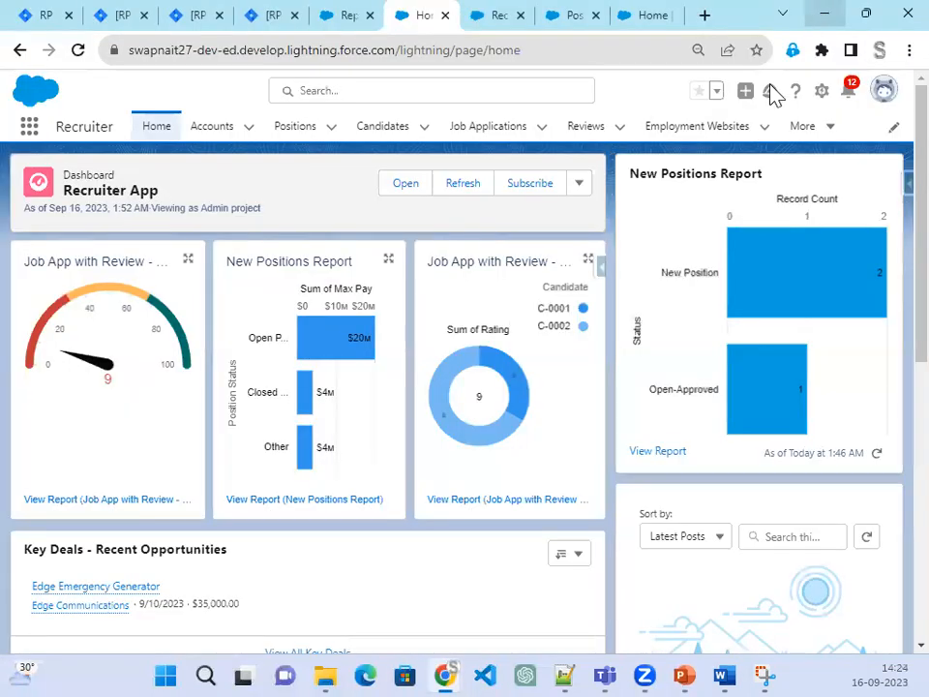
Step: Visit the Reports list, then open the Recruiter App dashboard from Dashboards
click(832, 137)
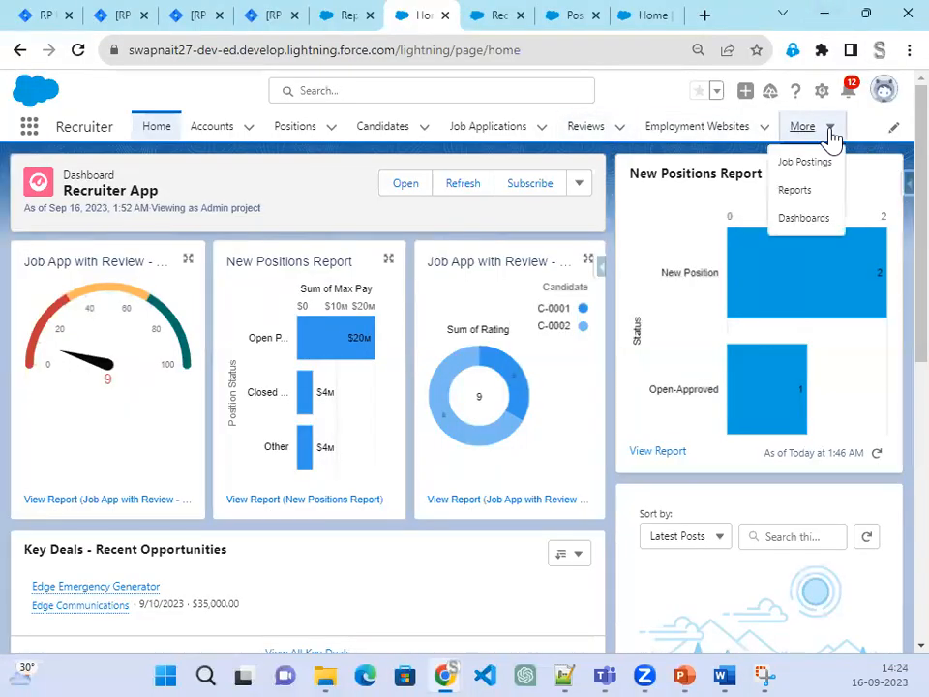
click(804, 192)
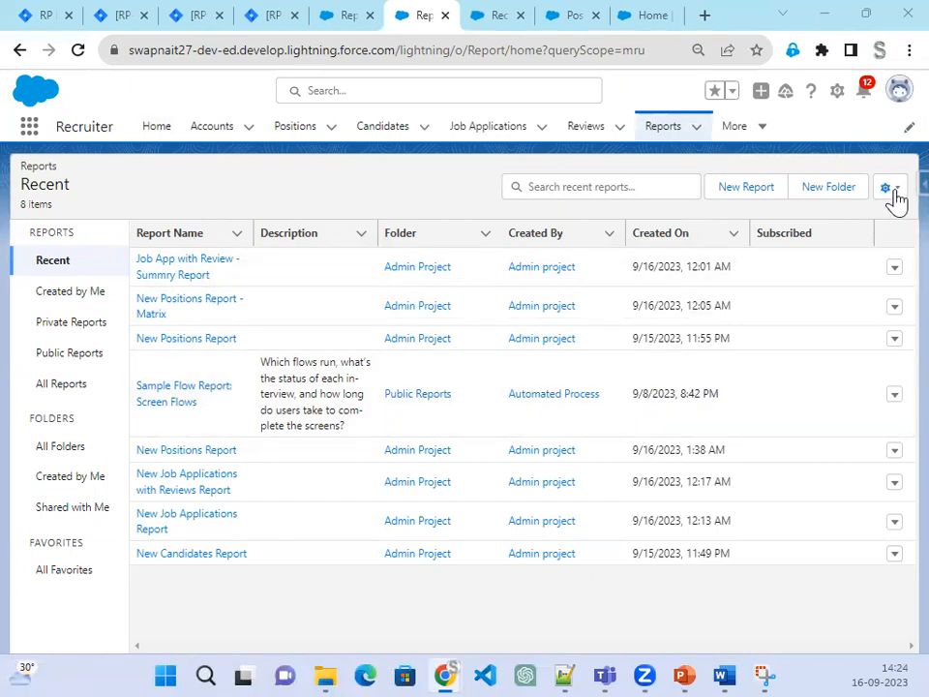
click(761, 128)
click(697, 219)
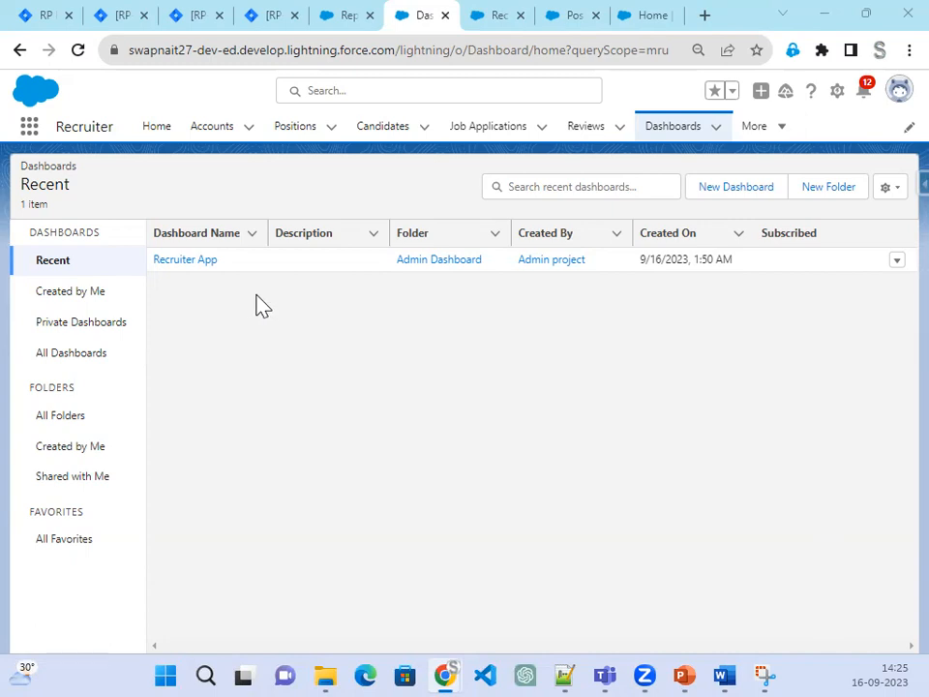
click(189, 261)
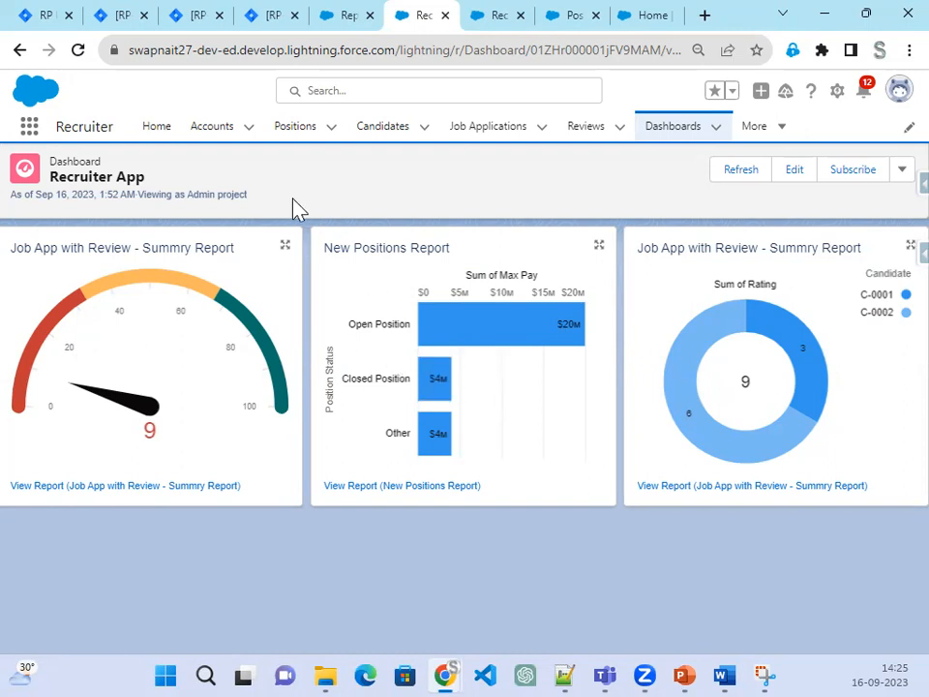
Step: Highlight the running user's name in the header, then open the Recruiter App dashboard for editing
drag(249, 196, 5, 205)
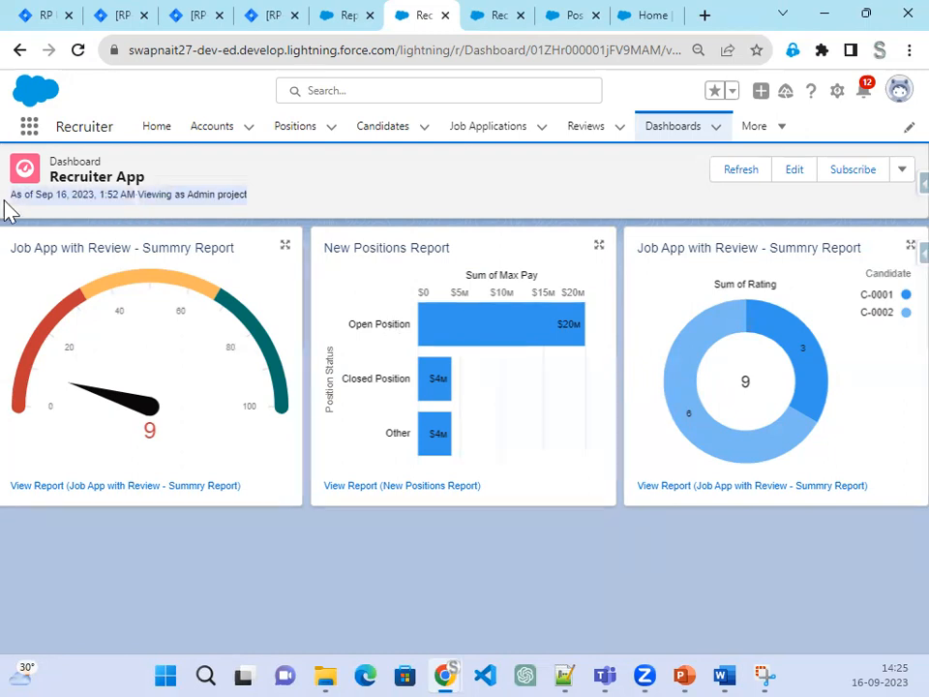
click(271, 201)
mouse_move(251, 200)
mouse_down()
mouse_move(214, 193)
mouse_move(255, 196)
mouse_up()
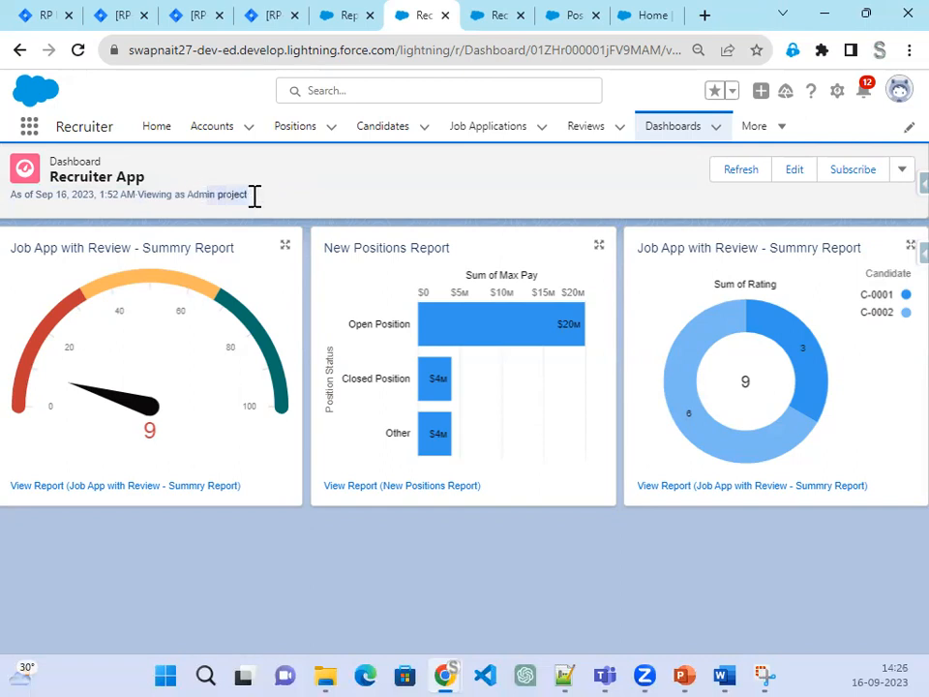
click(252, 190)
drag(188, 194, 259, 198)
click(900, 177)
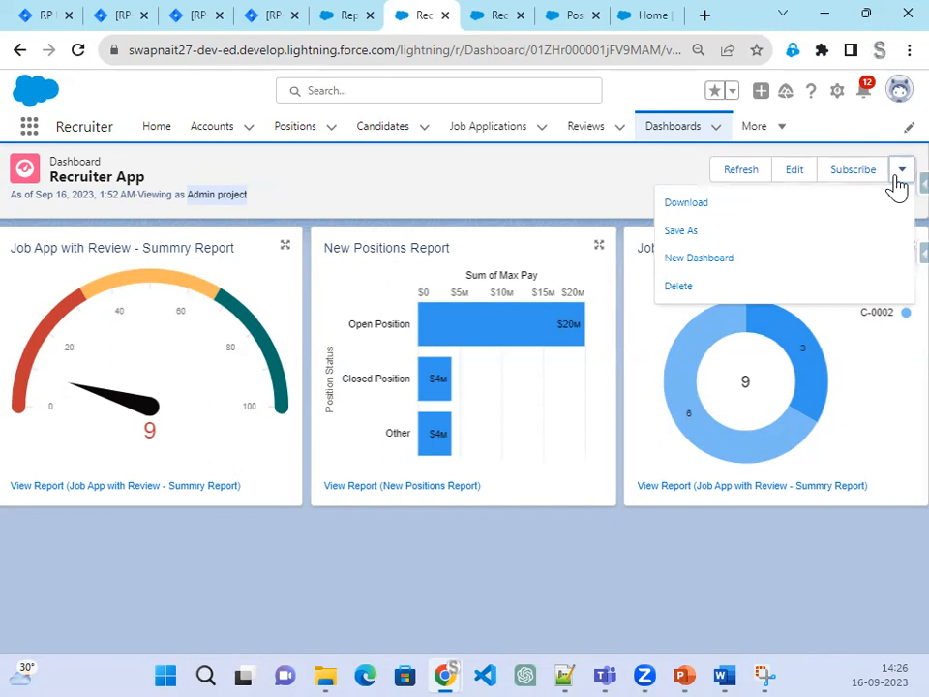
click(794, 171)
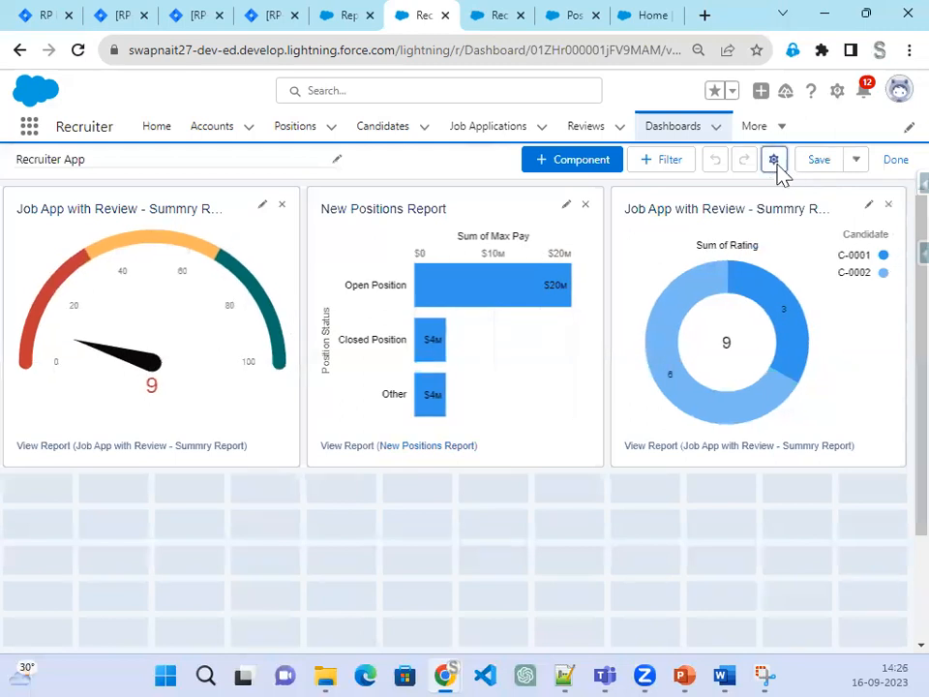
Step: In dashboard properties, run as the dashboard viewer and let viewers choose whom they view as
click(777, 166)
scroll(357, 376, down, 3)
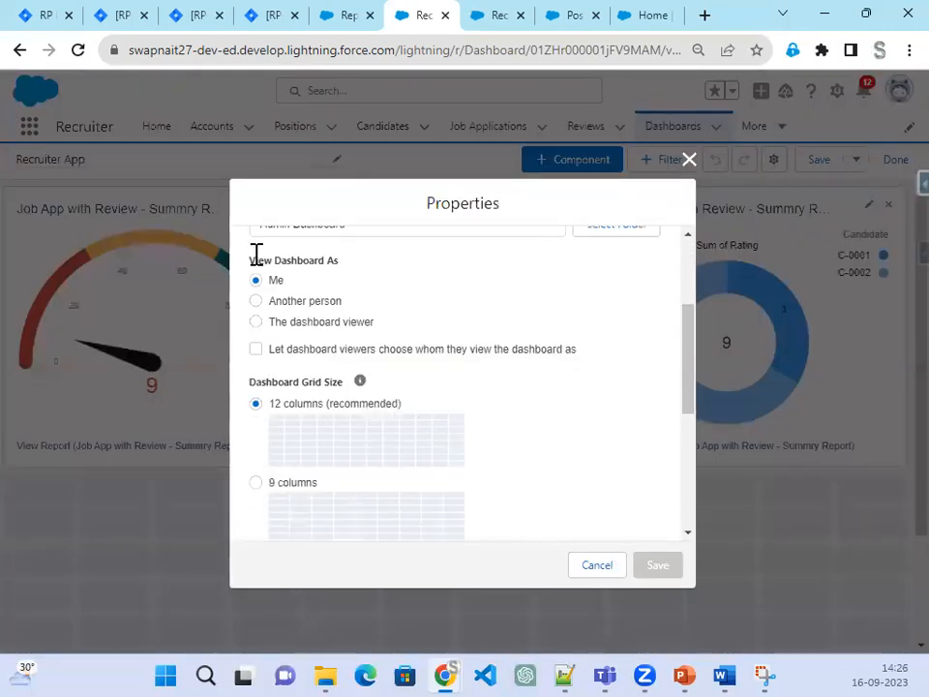
drag(248, 258, 349, 264)
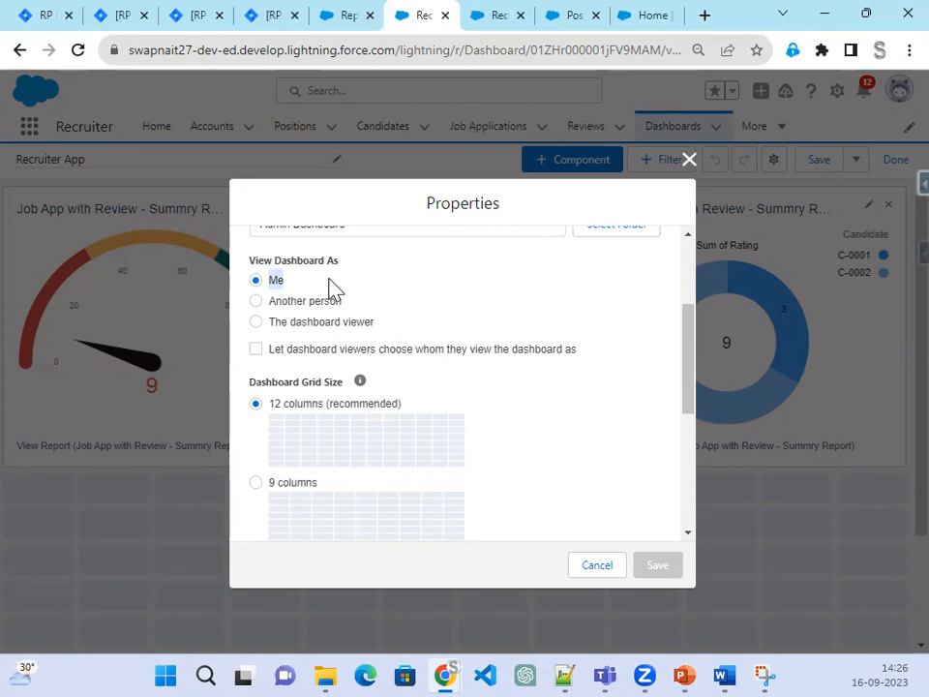
drag(268, 303, 349, 307)
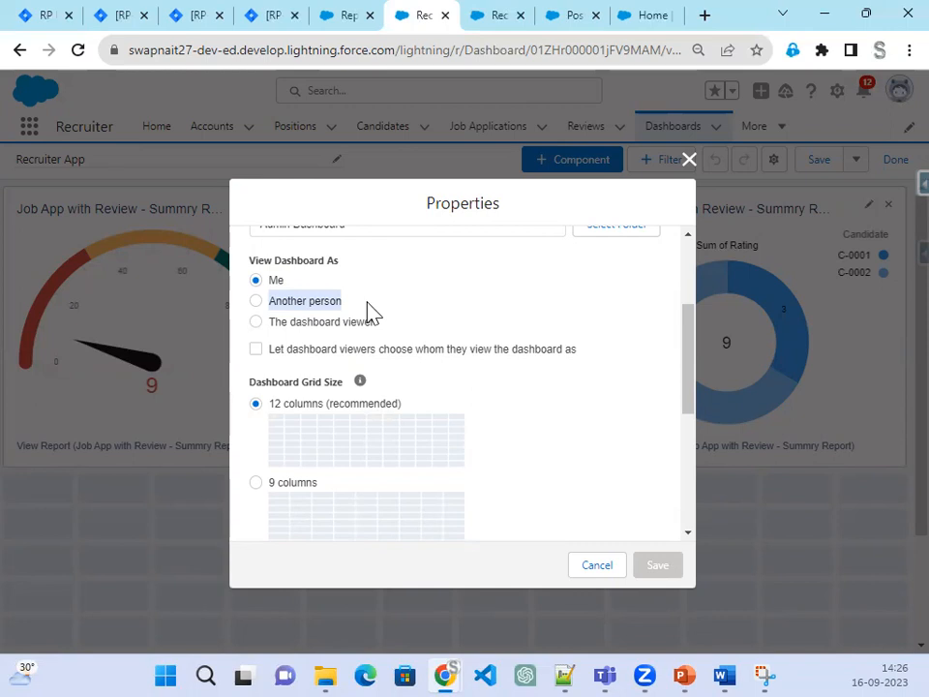
click(316, 303)
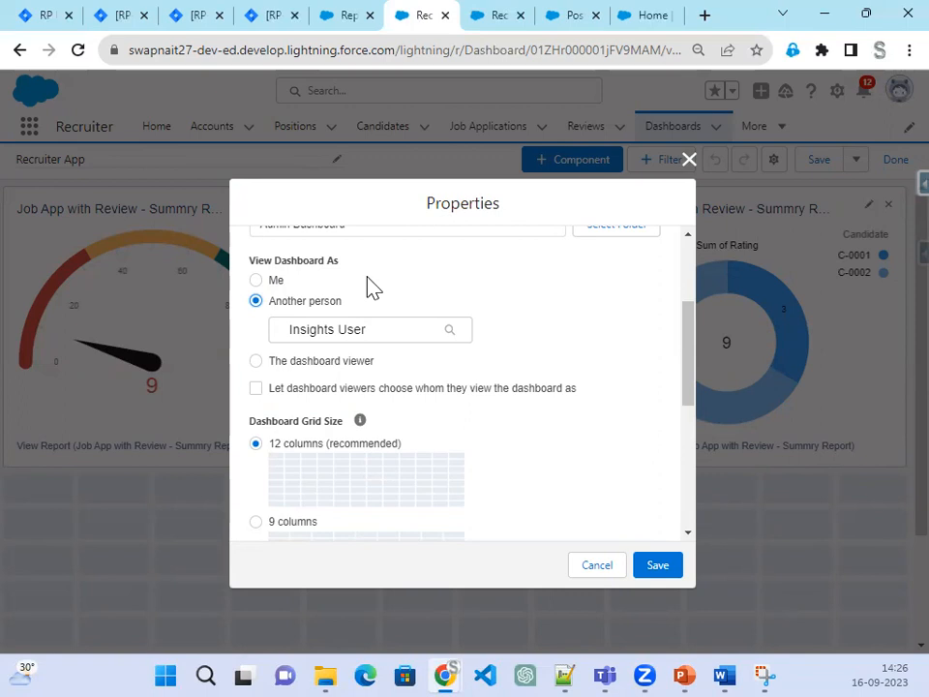
click(316, 366)
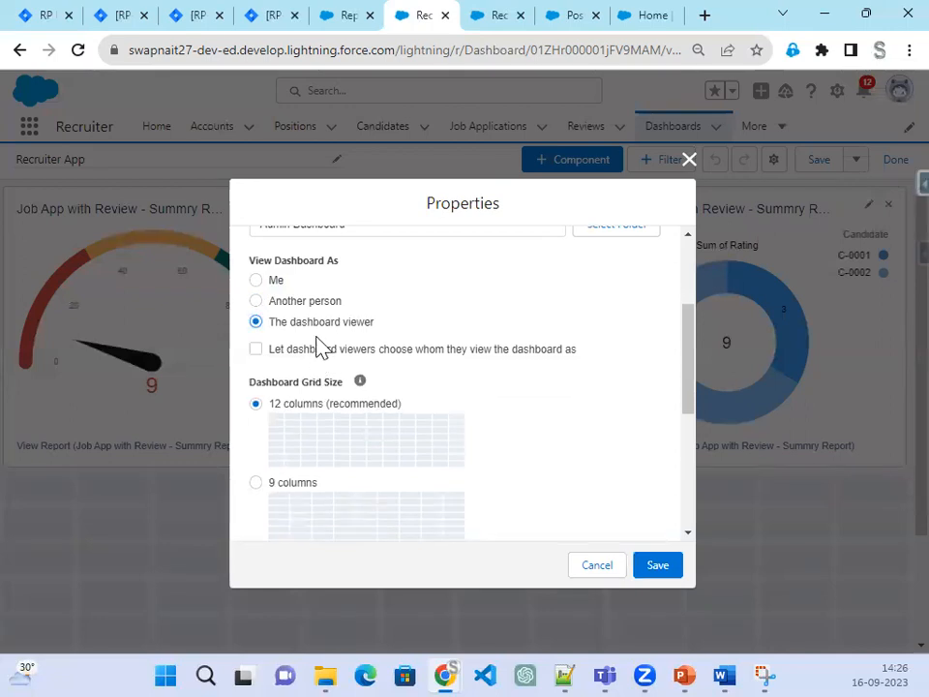
click(329, 358)
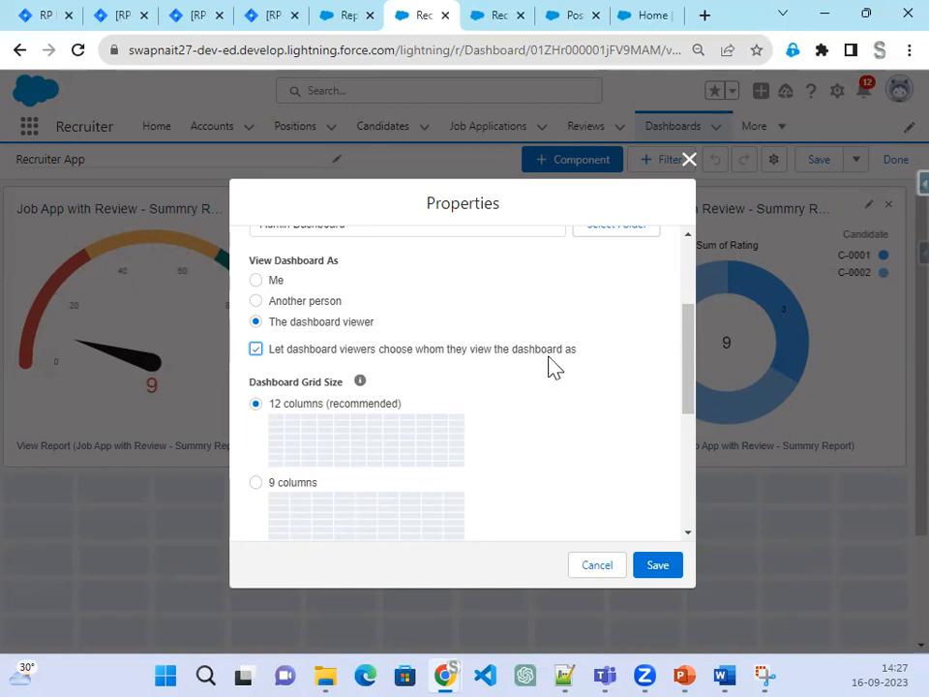
Step: Save the property changes and the edited dashboard, then finish editing
scroll(559, 473, down, 1)
scroll(556, 481, up, 3)
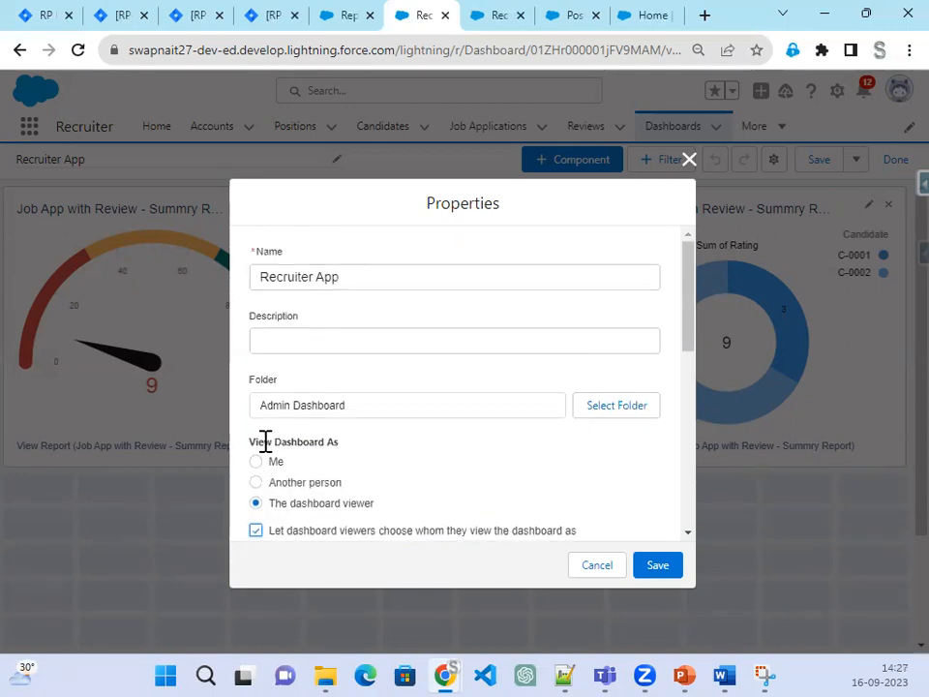
scroll(342, 508, down, 1)
click(658, 567)
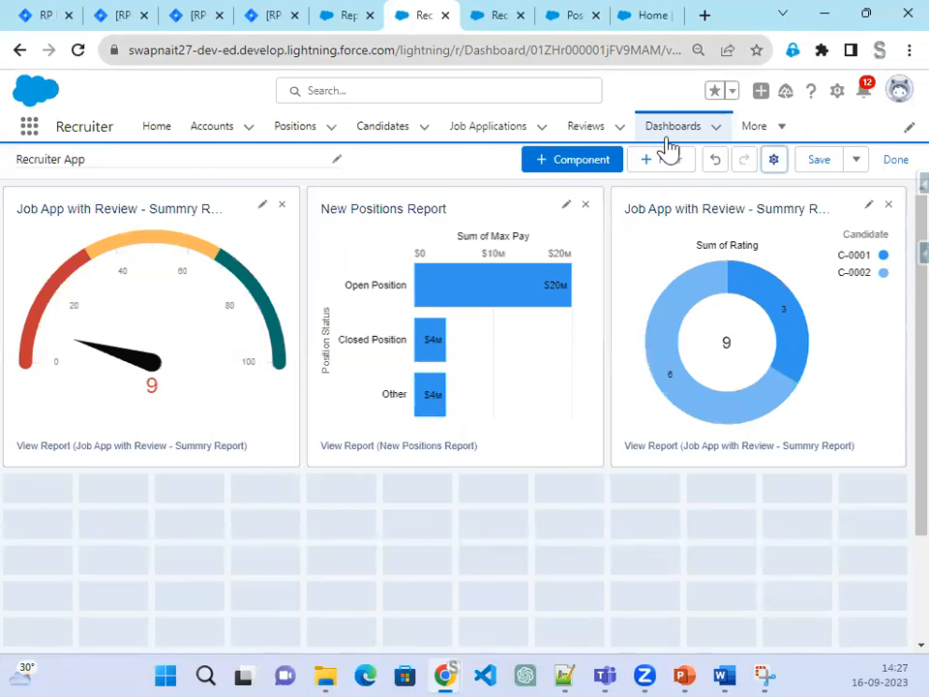
click(821, 165)
click(79, 52)
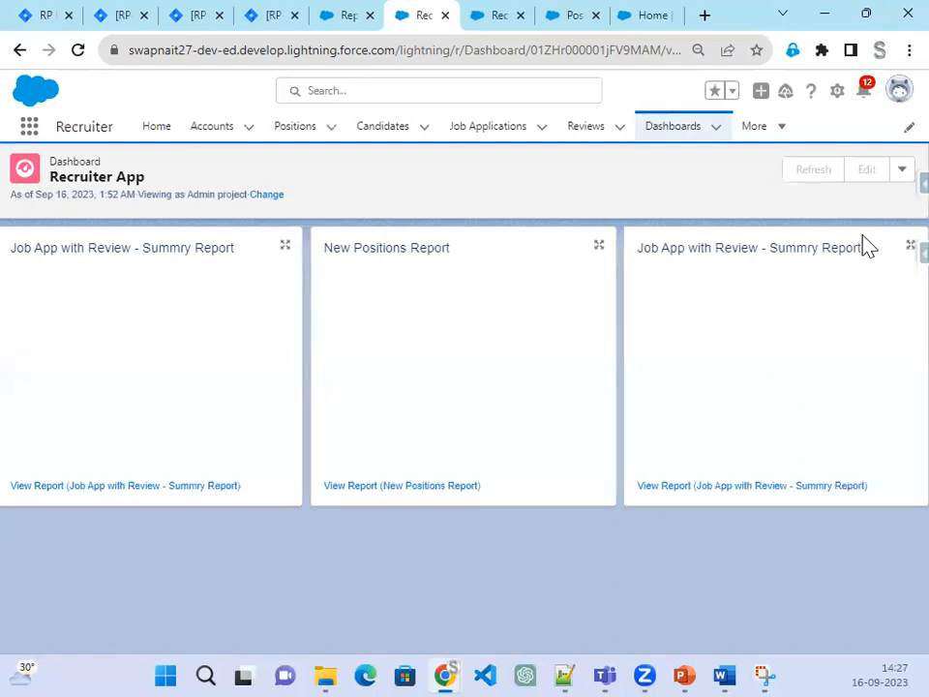
Step: View the Recruiter App dashboard as Integration User
drag(181, 193, 245, 191)
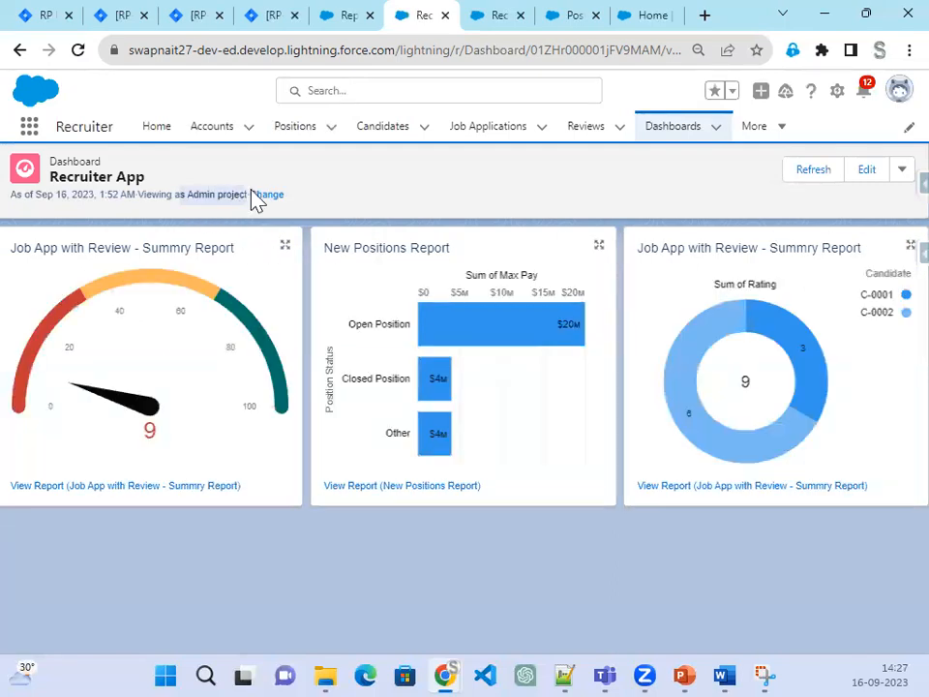
click(267, 196)
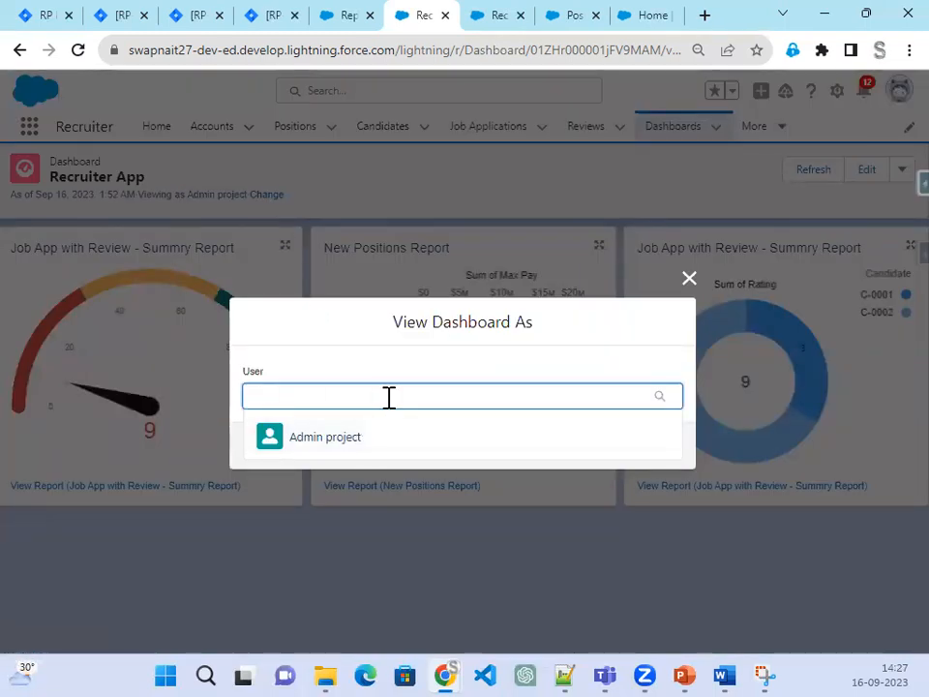
text(I)
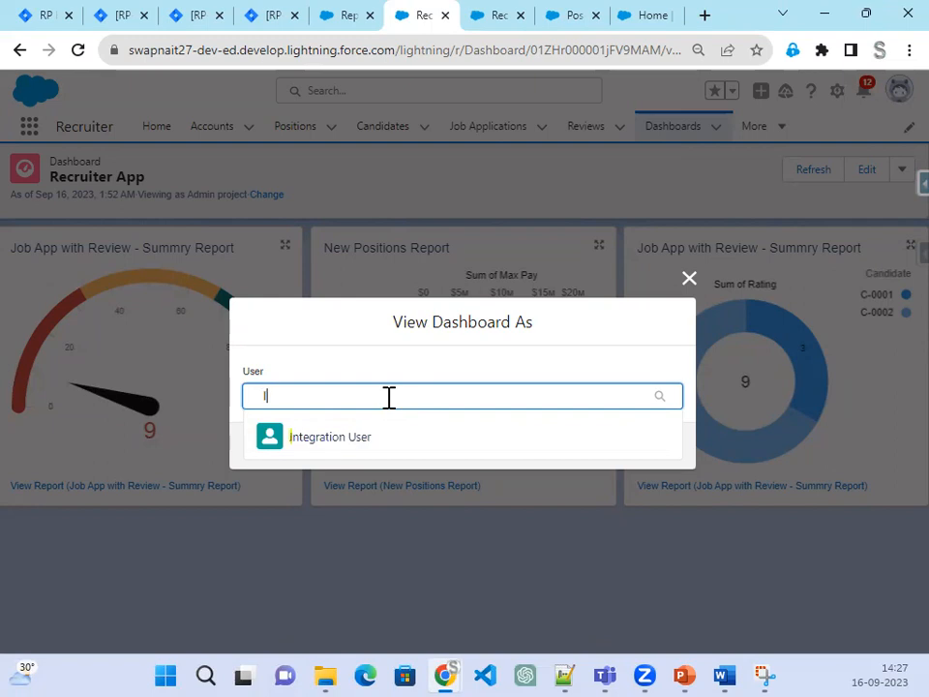
text(n)
click(339, 449)
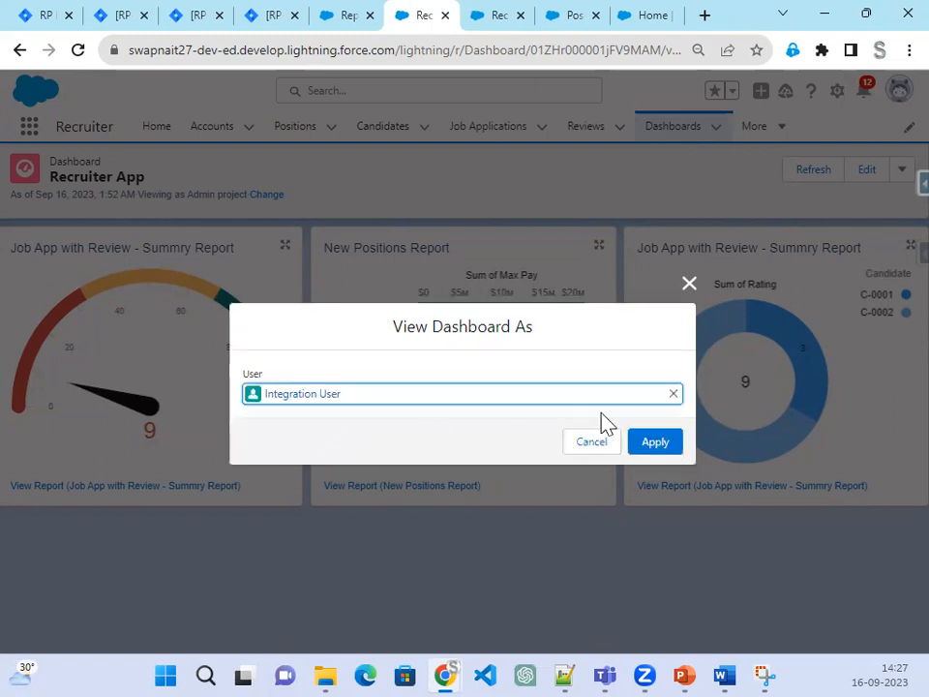
click(660, 443)
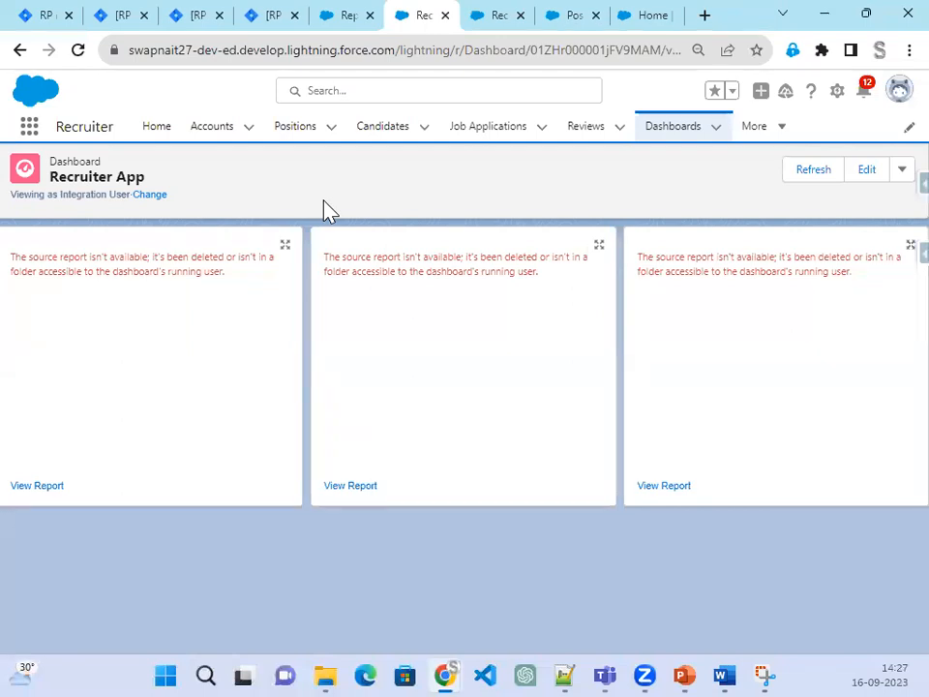
Step: Switch the viewing user back to the admin user and bring up the Step 49 slide
drag(164, 208, 34, 208)
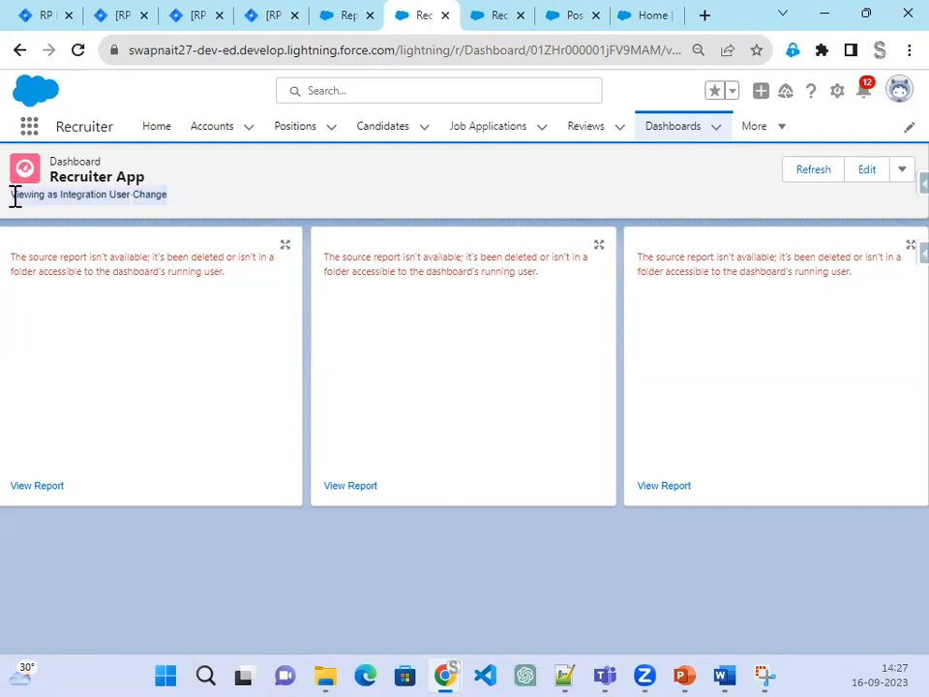
click(152, 198)
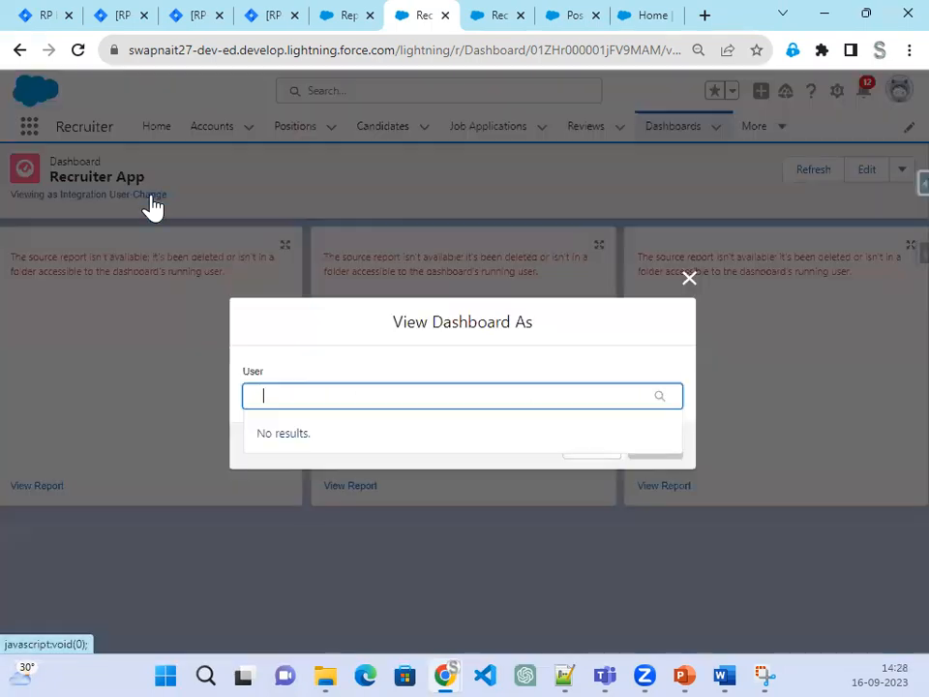
click(347, 438)
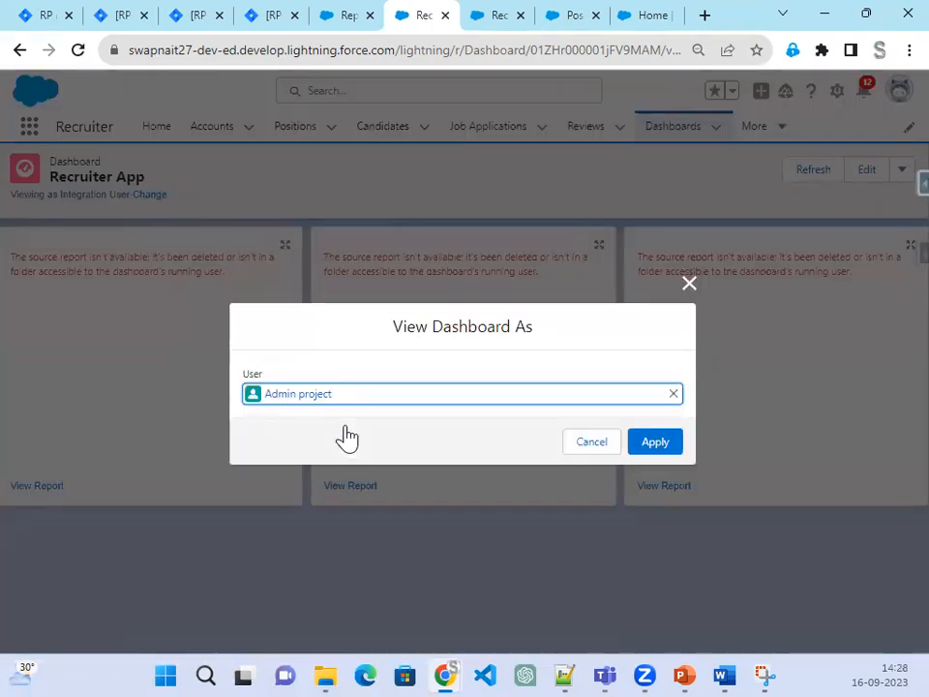
click(656, 443)
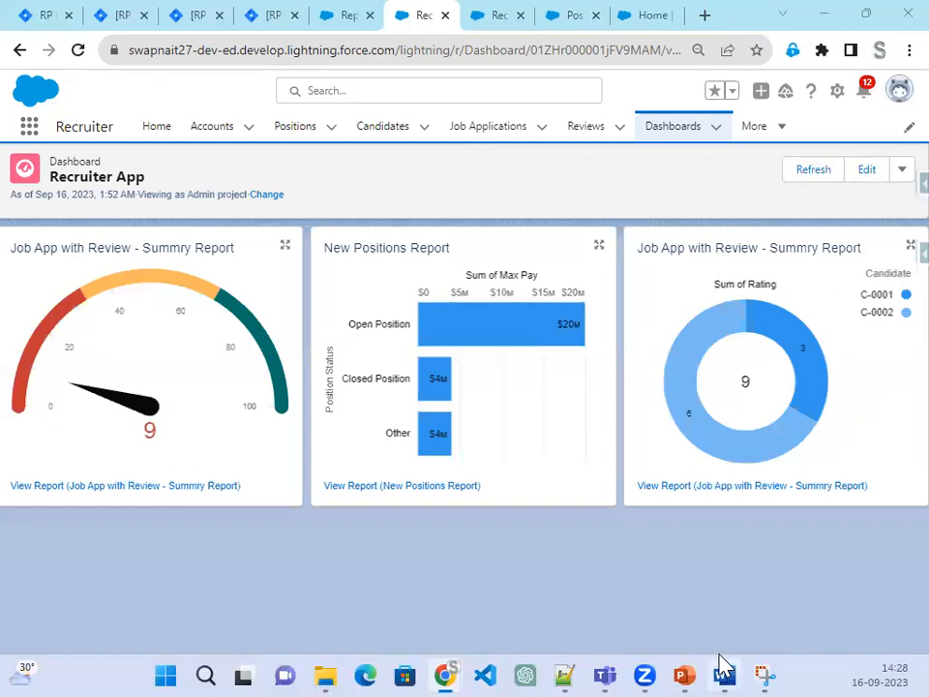
click(683, 674)
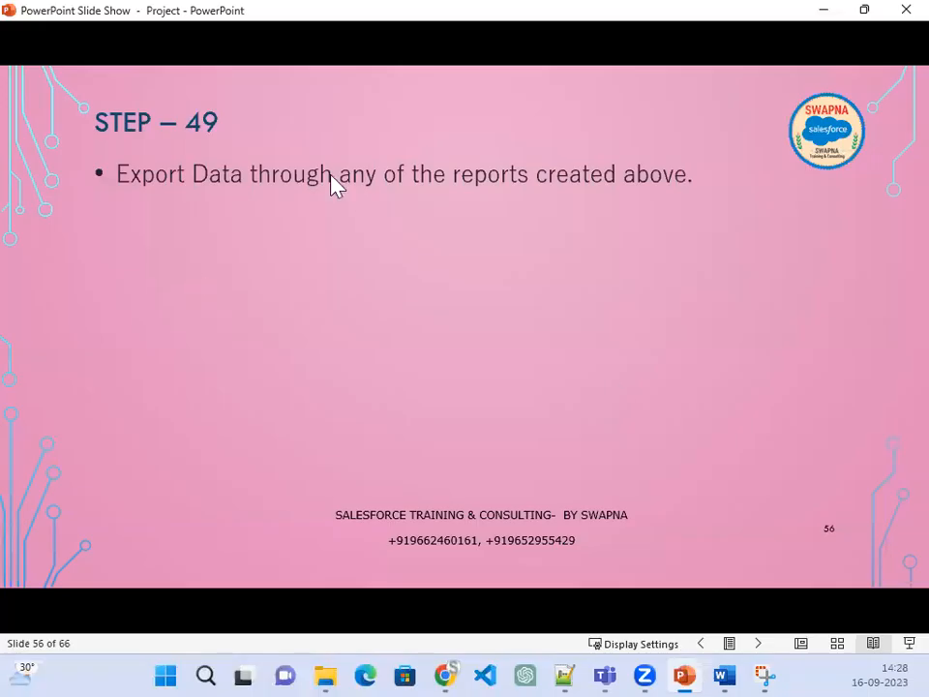
click(828, 14)
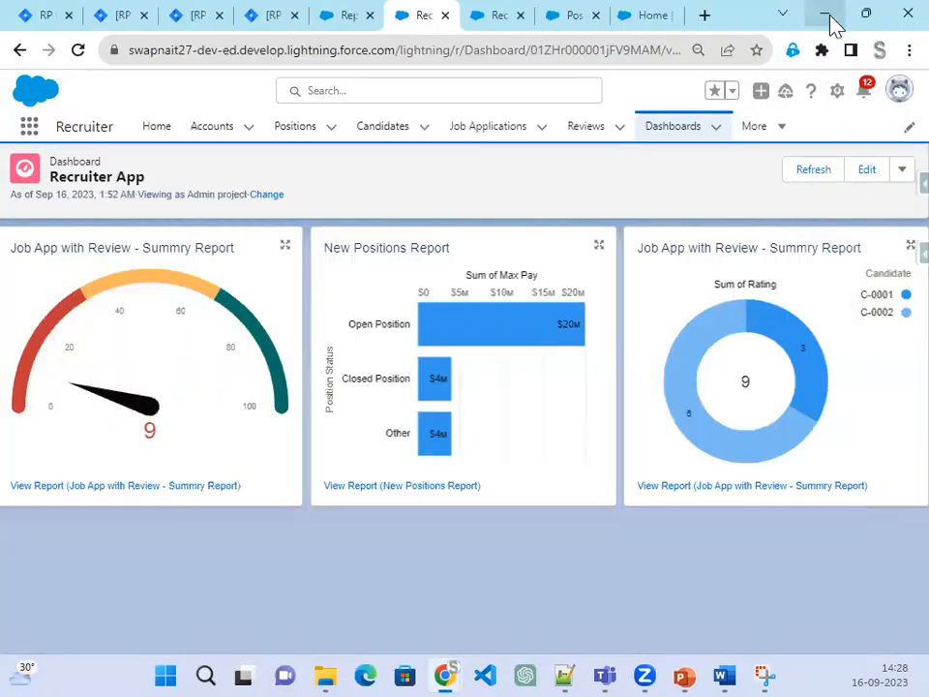
Step: Navigate from the Reviews list through the More menu to the Reports home page
click(602, 136)
click(776, 134)
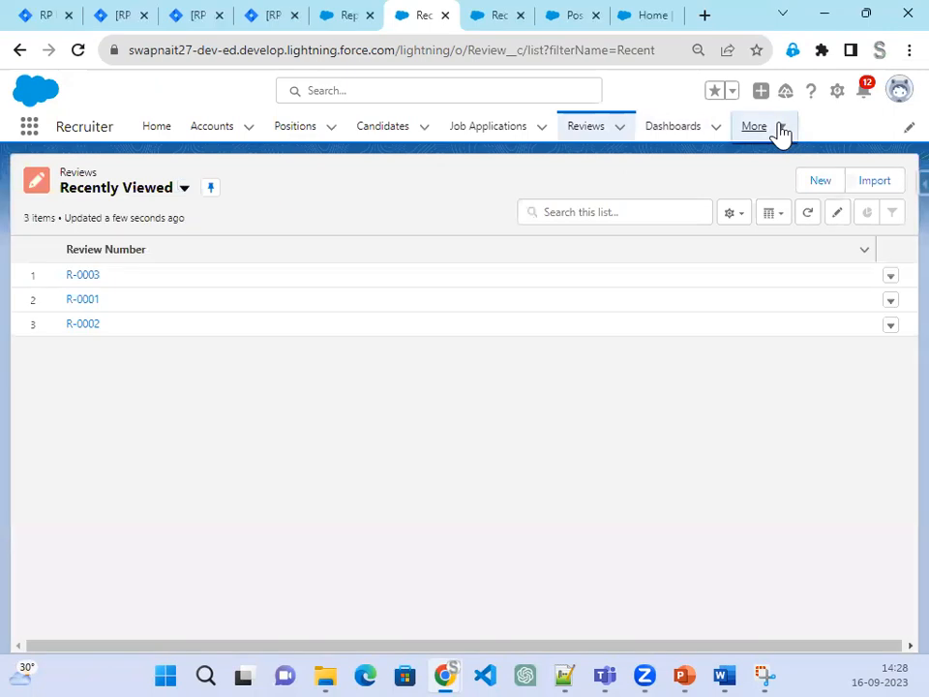
click(780, 133)
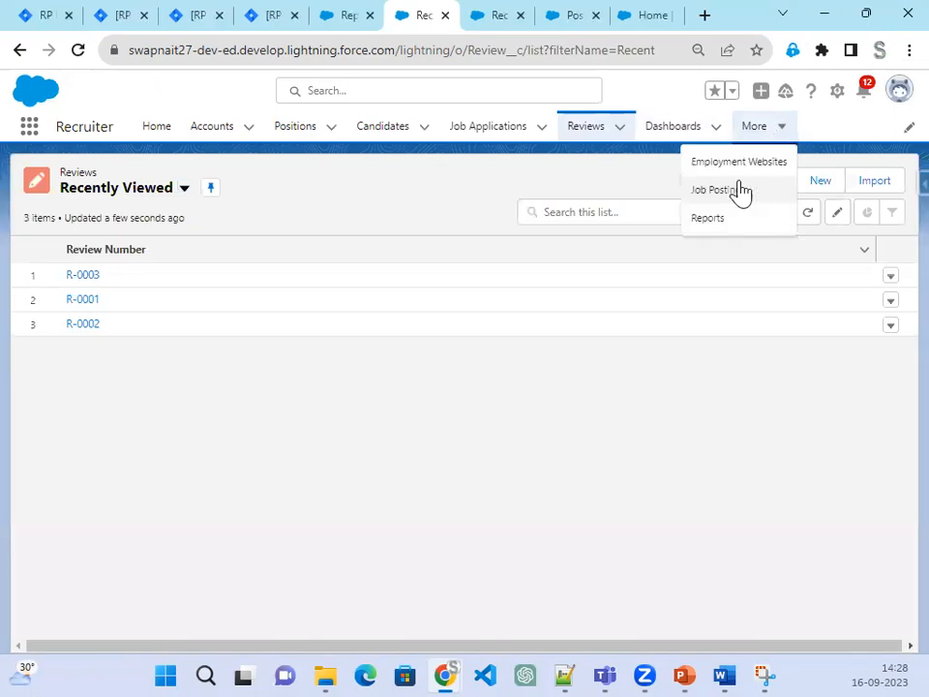
click(707, 219)
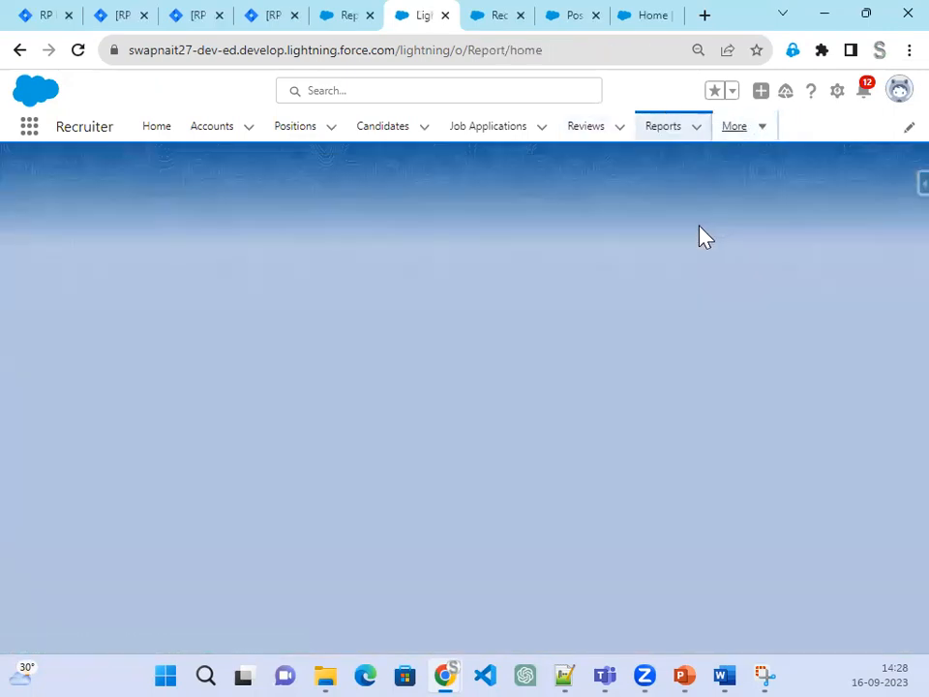
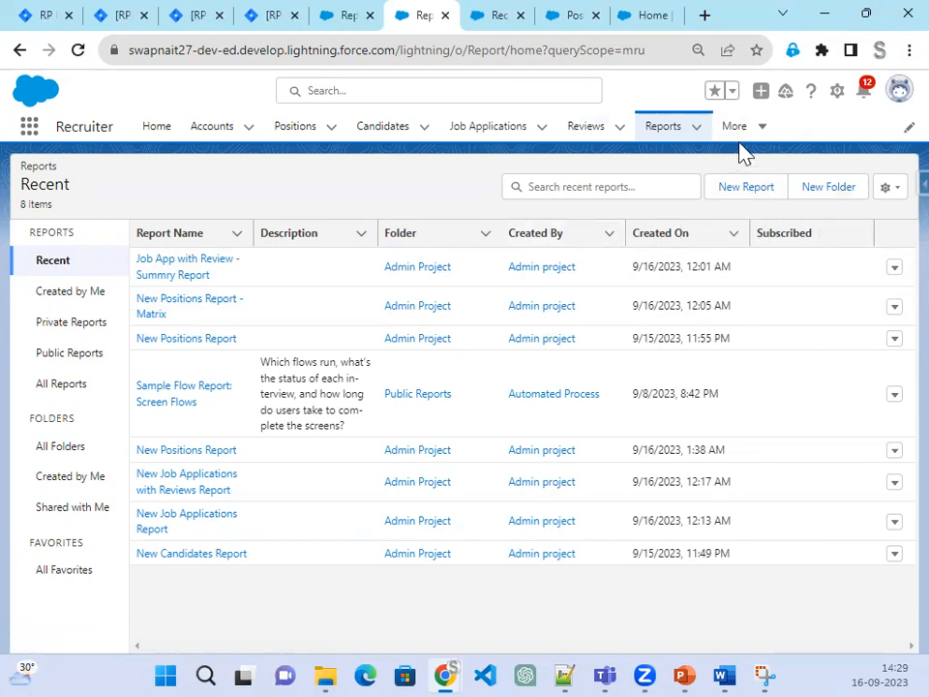
Step: Go to Dashboards via the More menu and view the Private Dashboards list
click(761, 128)
click(707, 221)
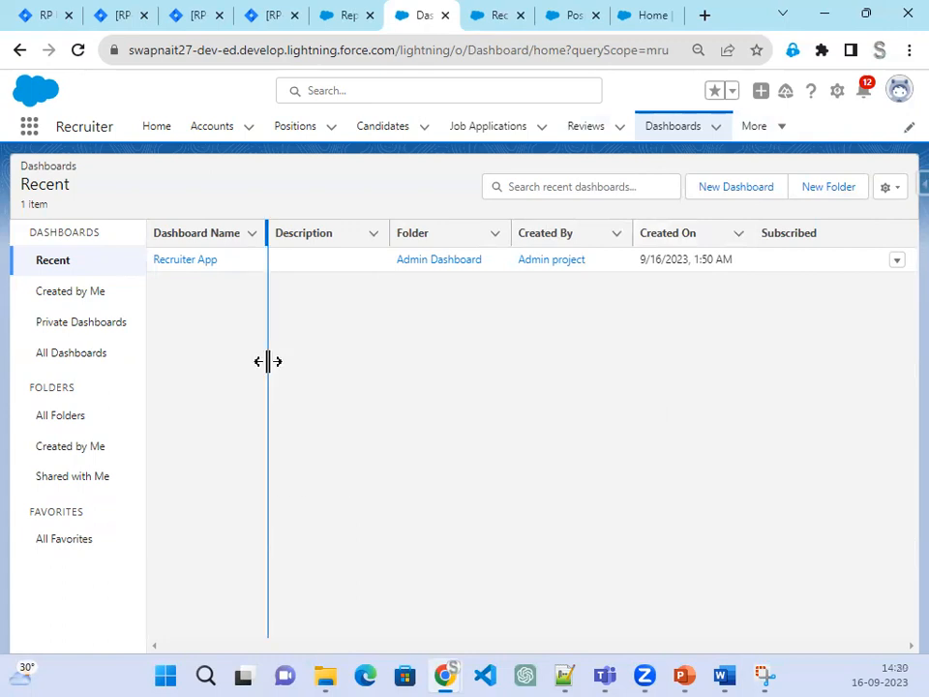
click(31, 328)
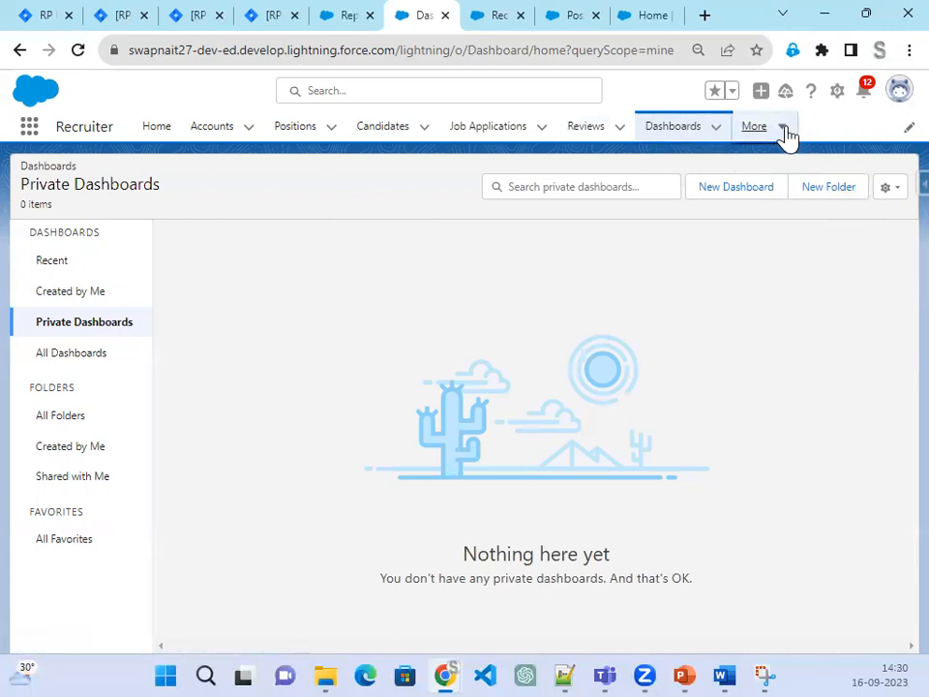
Step: Return to Reports and open the row actions for Job App with Review - Summry Report
click(782, 128)
click(710, 218)
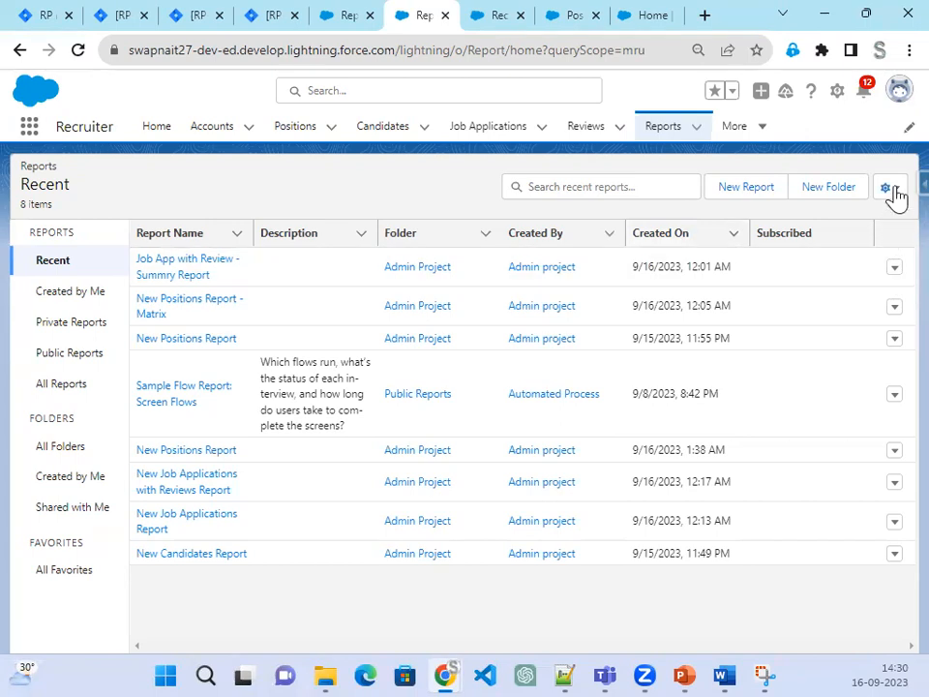
click(895, 268)
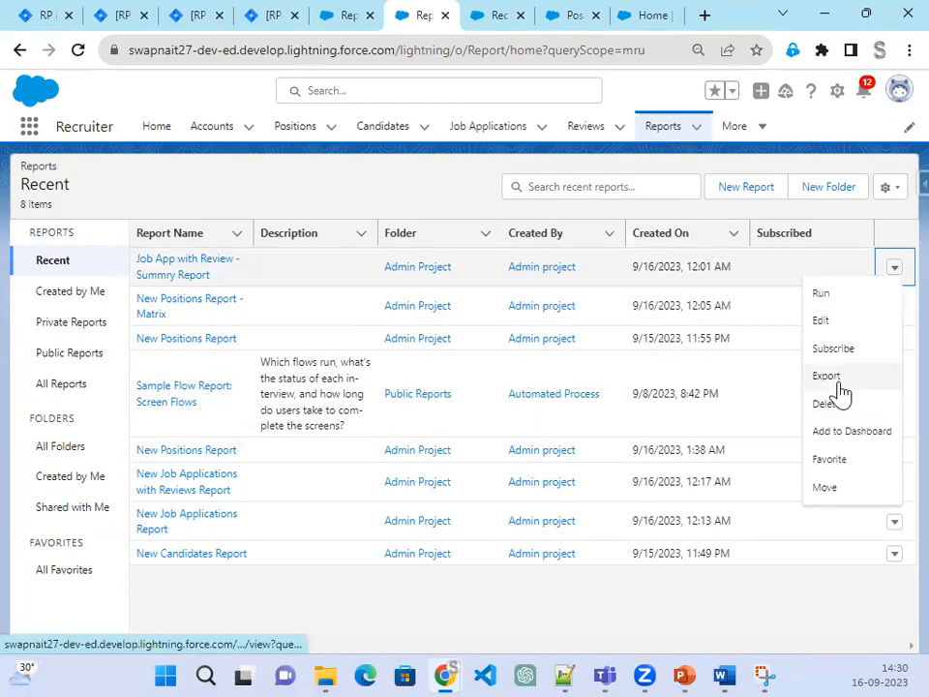
Step: Export Job App with Review - Summry Report as a Formatted Report (.xlsx) after comparing the Details Only options
click(840, 383)
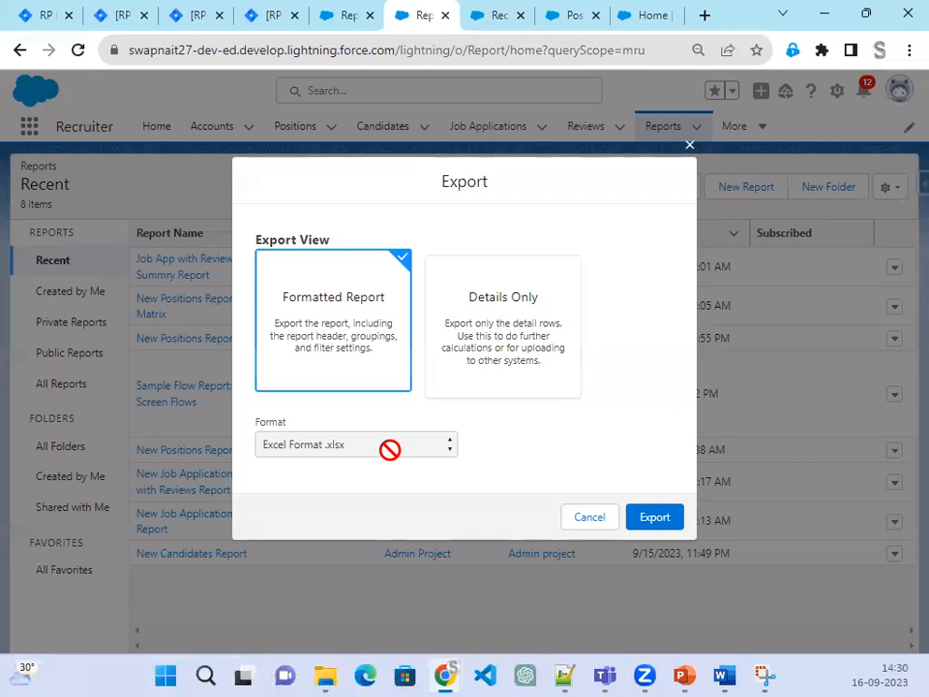
click(501, 377)
click(355, 451)
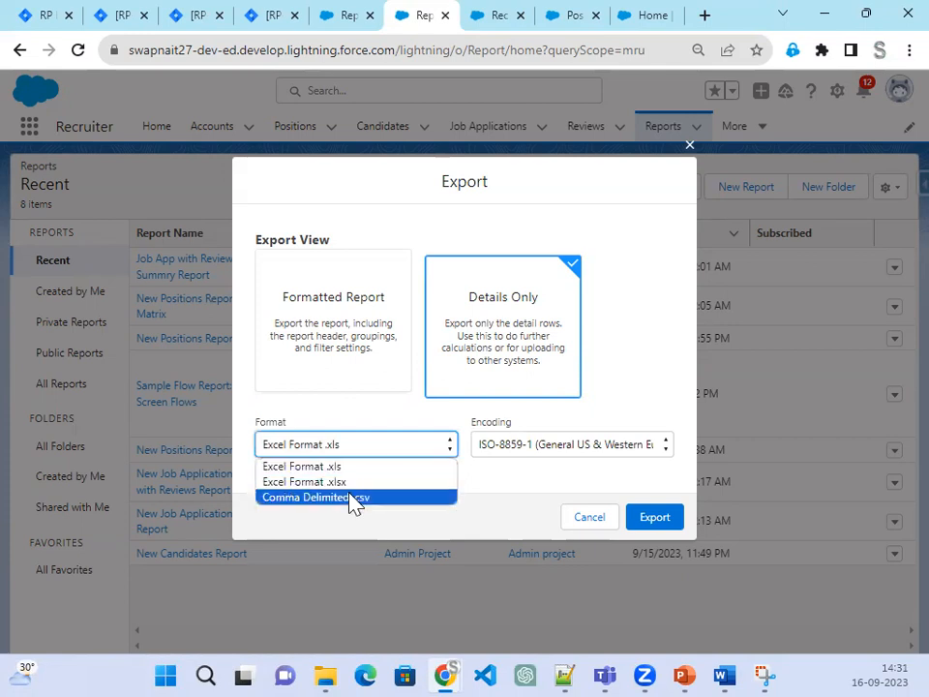
click(556, 451)
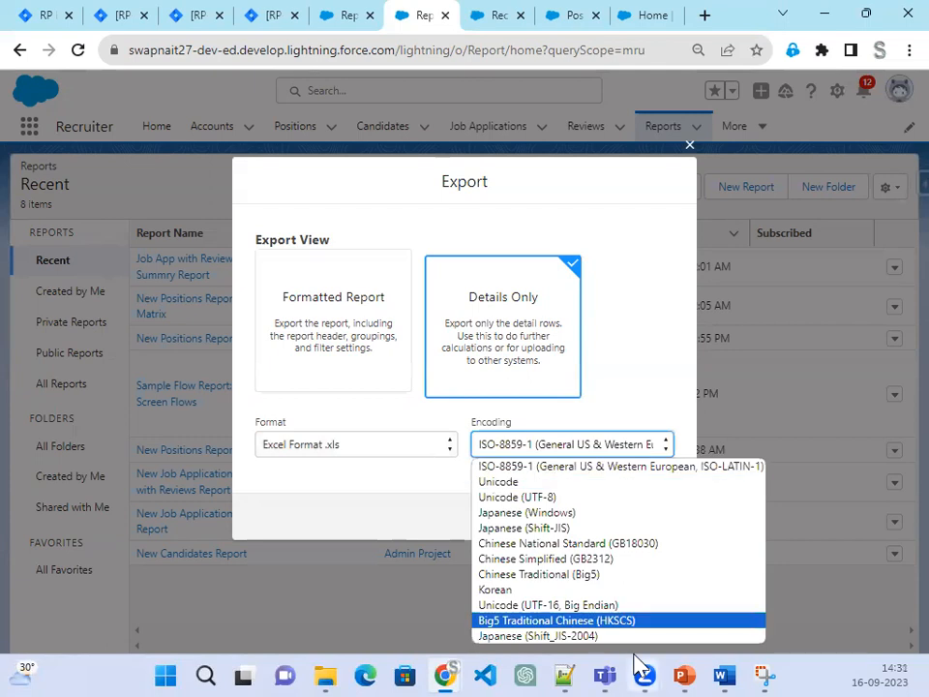
click(682, 363)
click(448, 449)
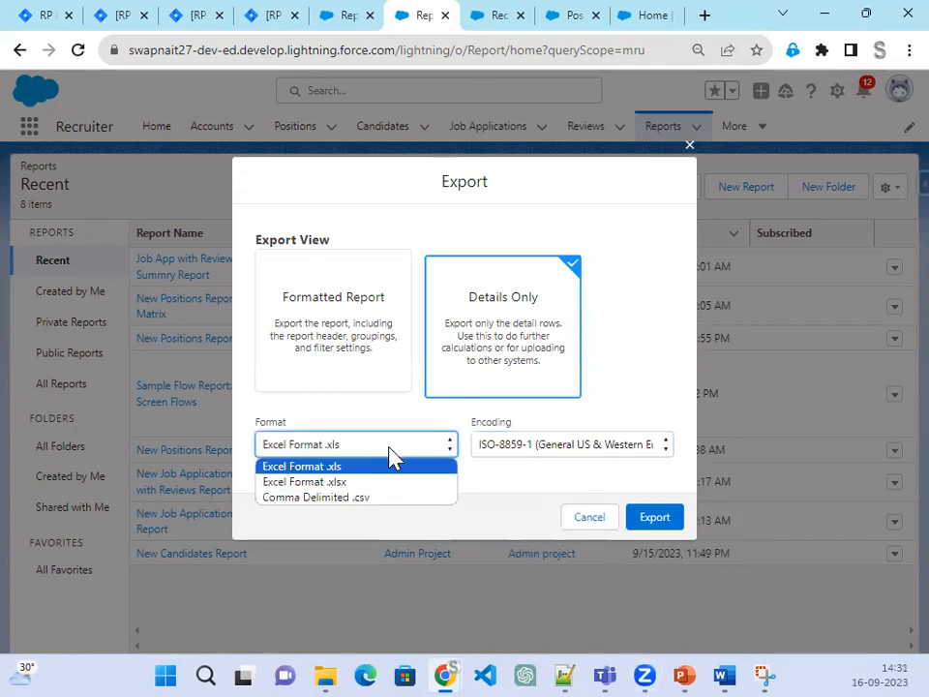
click(360, 449)
click(347, 350)
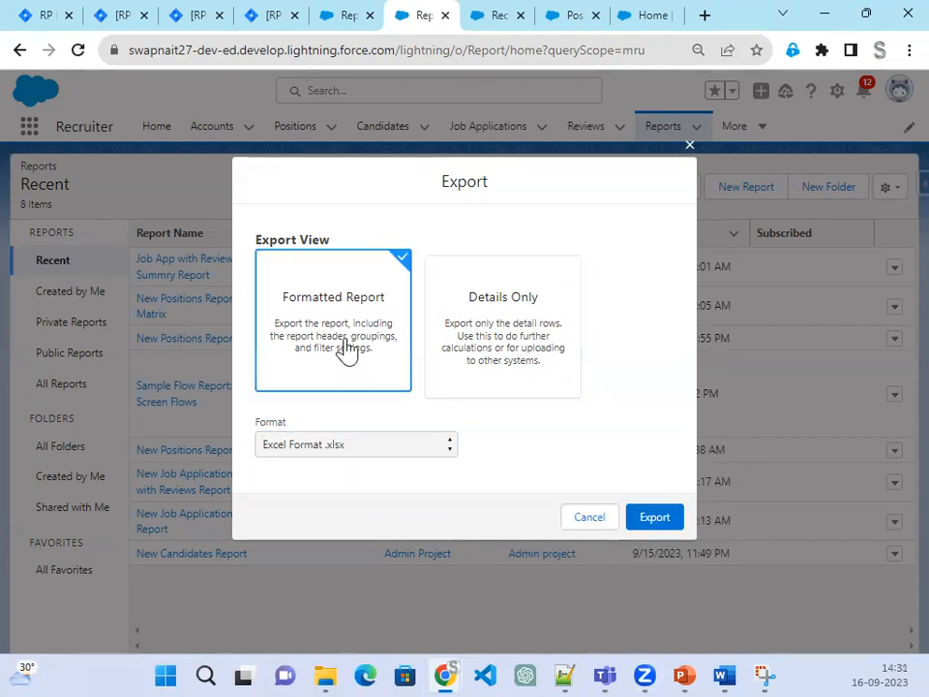
click(666, 523)
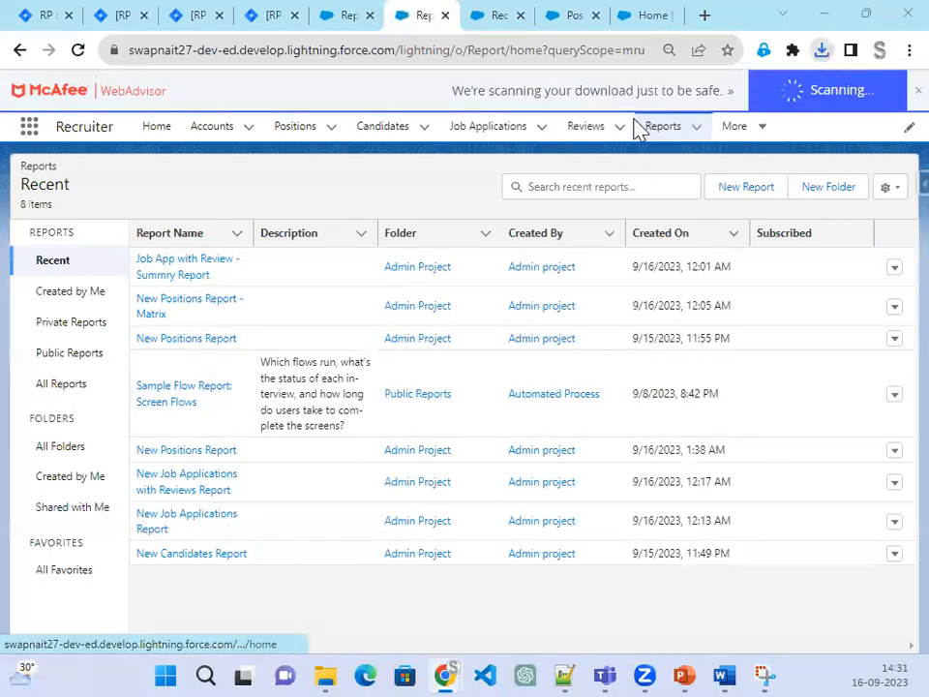
Step: Open the downloaded report spreadsheet in Excel
click(823, 53)
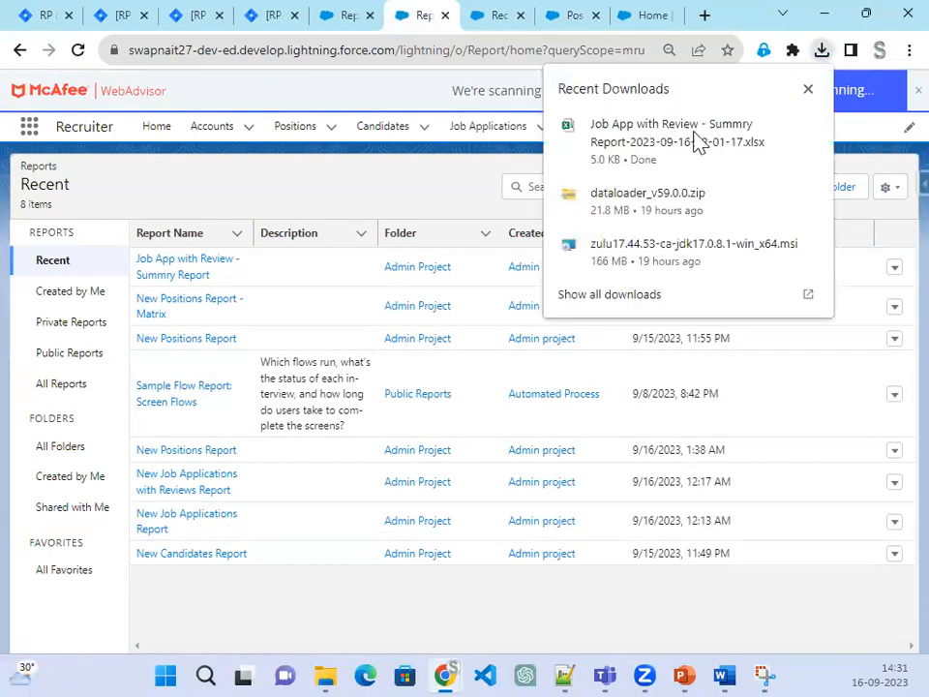
click(673, 163)
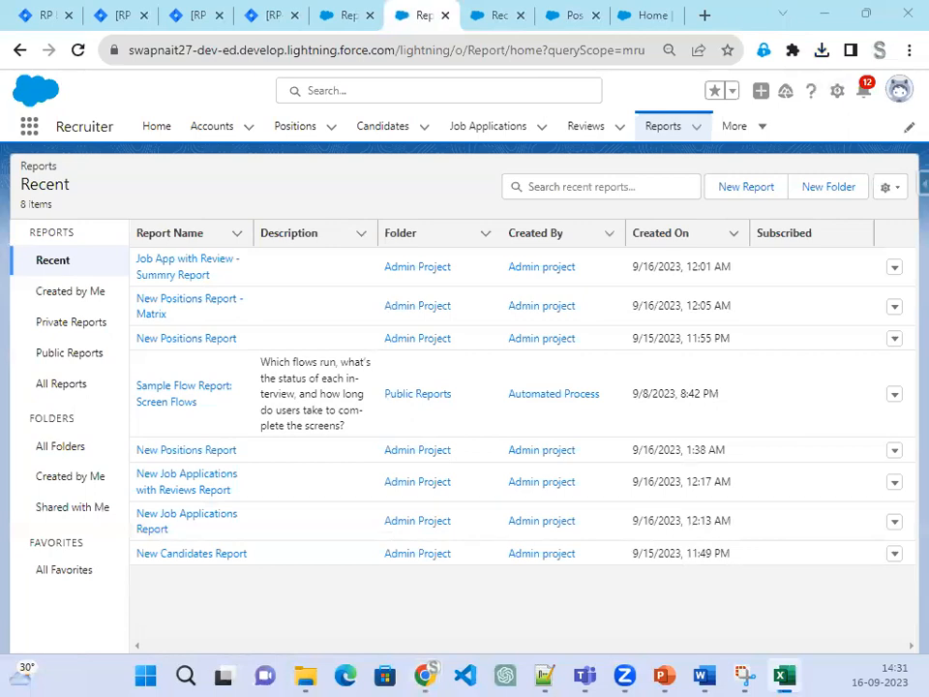
scroll(264, 350, down, 1)
Step: Scroll through the exported workbook (rating total 9 across 3 records), then close Excel
scroll(264, 350, up, 1)
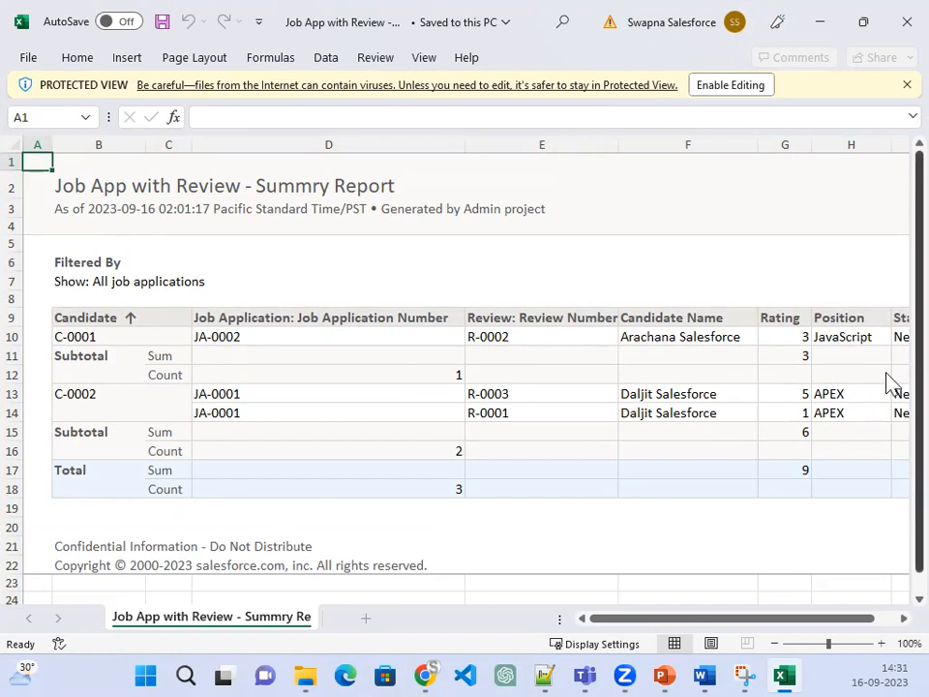
scroll(659, 465, down, 2)
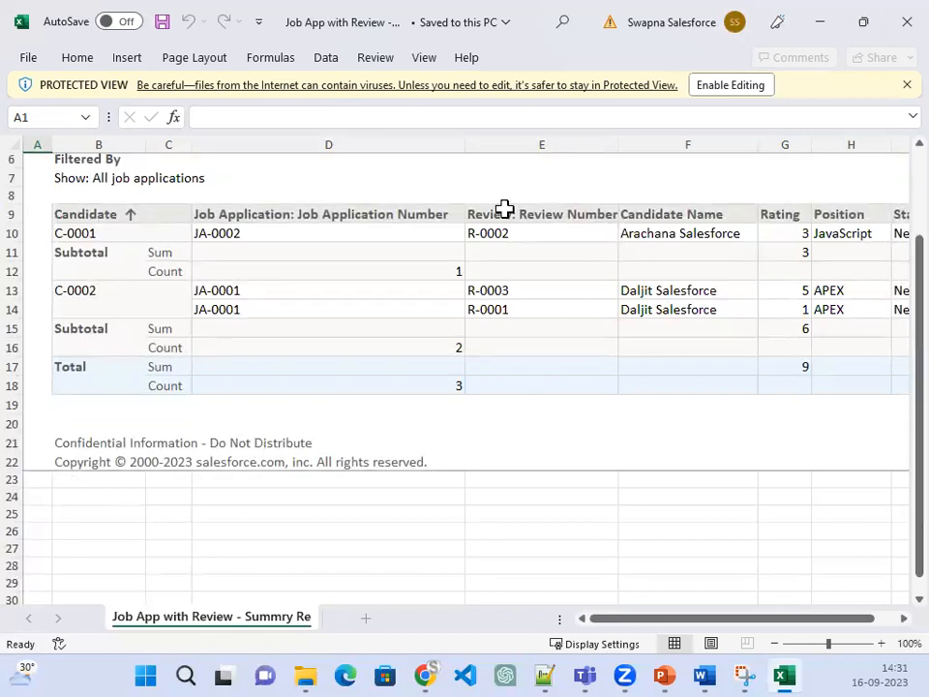
click(892, 19)
click(892, 19)
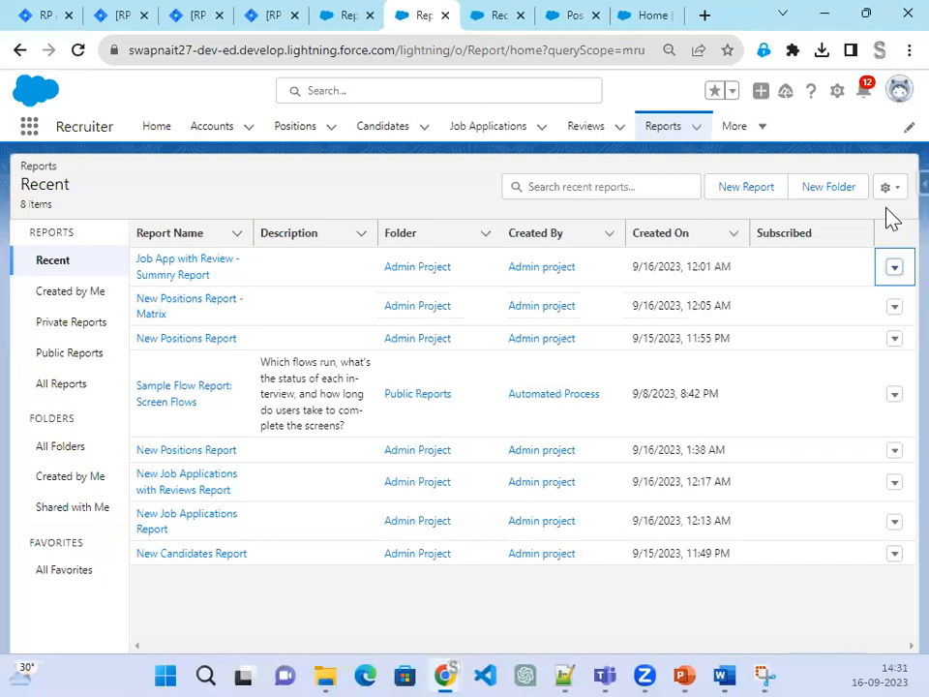
Step: Export New Positions Report - Matrix as Details Only in .xls format and show the downloads
click(895, 310)
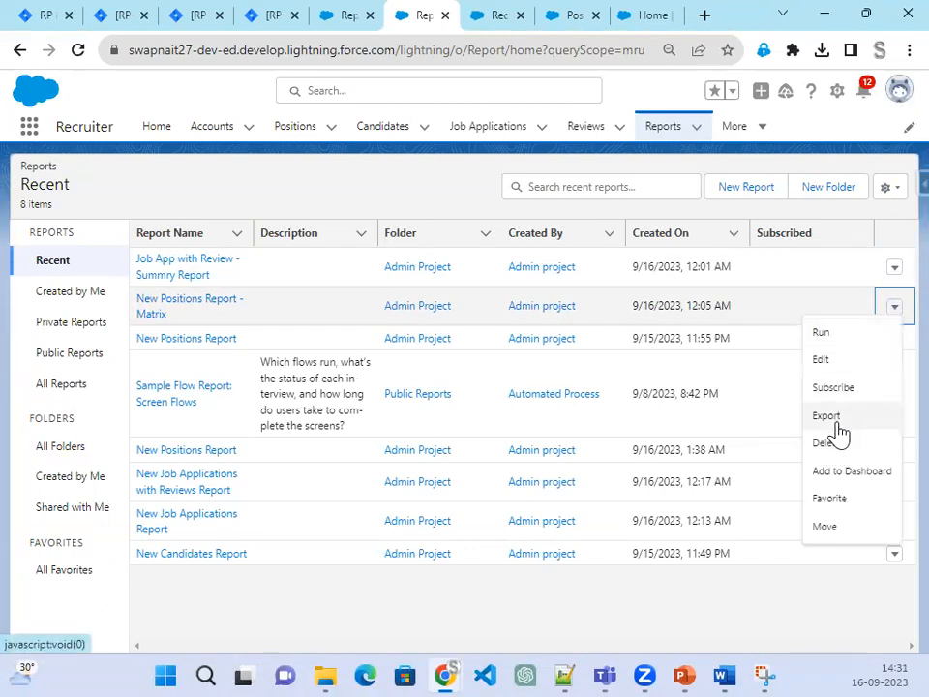
click(838, 424)
click(463, 340)
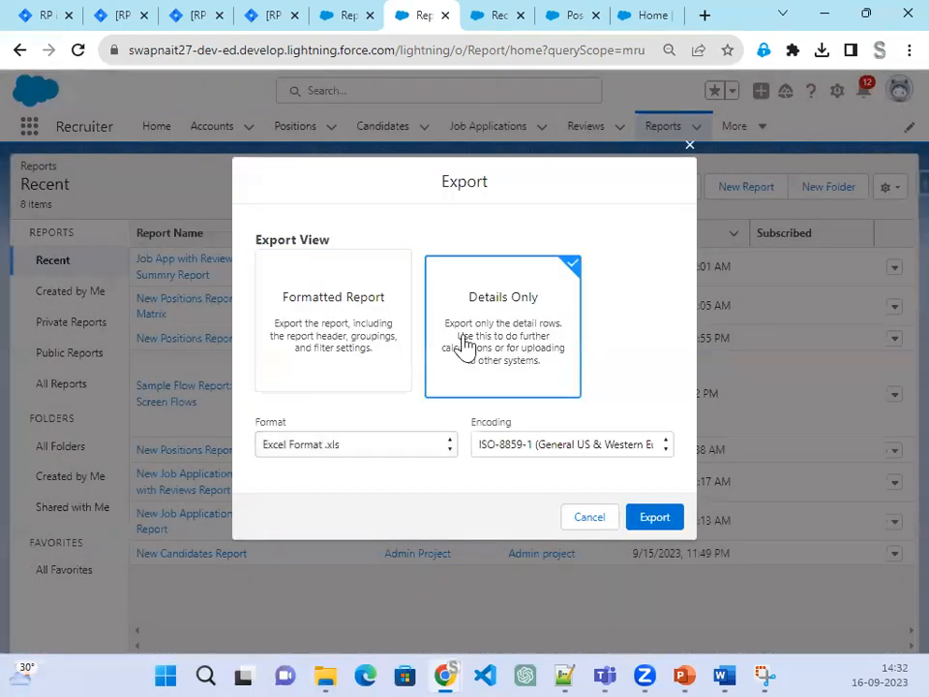
click(665, 523)
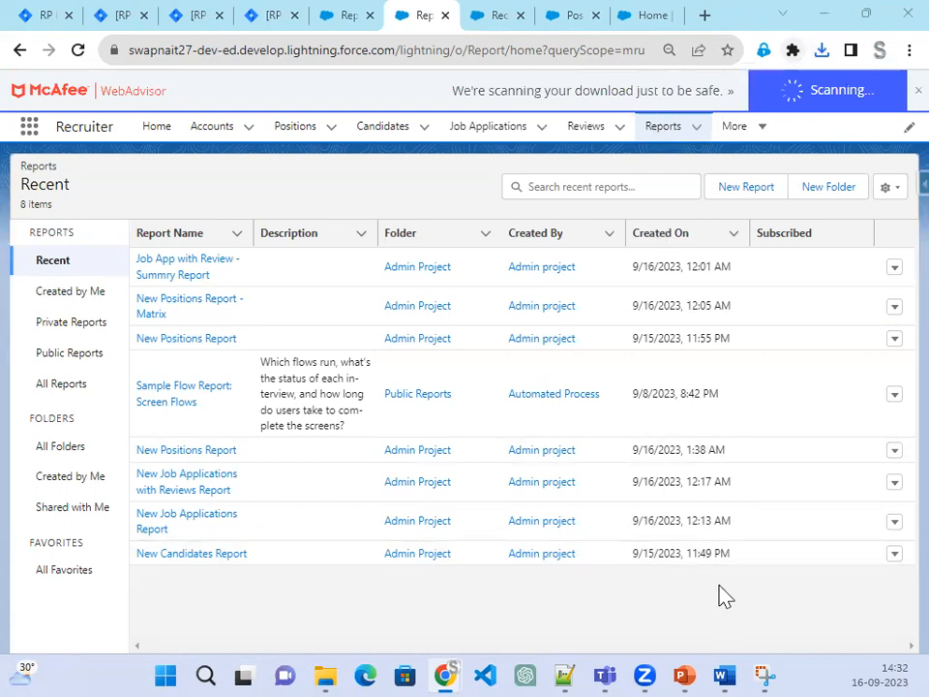
click(823, 53)
Step: Open report1694854925987.xls past the format warning, view the five positions, then close Excel
click(648, 139)
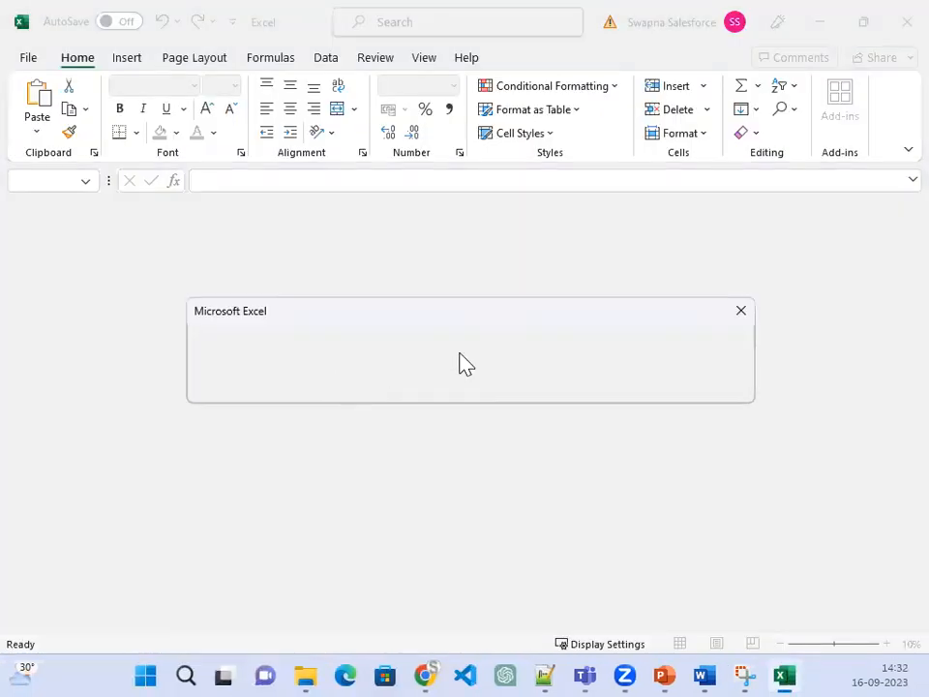
click(740, 311)
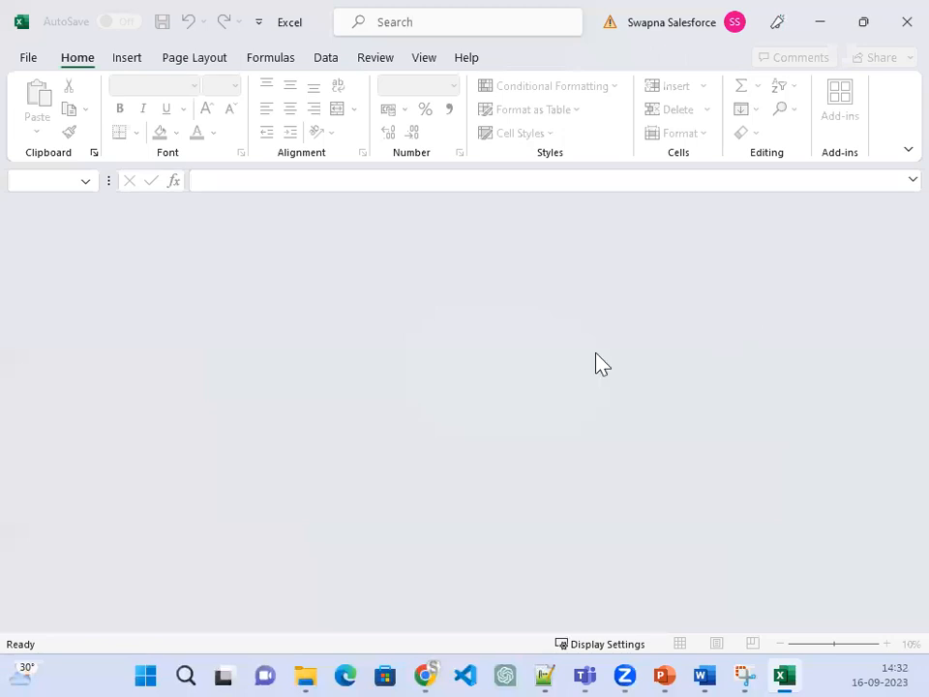
click(890, 27)
click(326, 658)
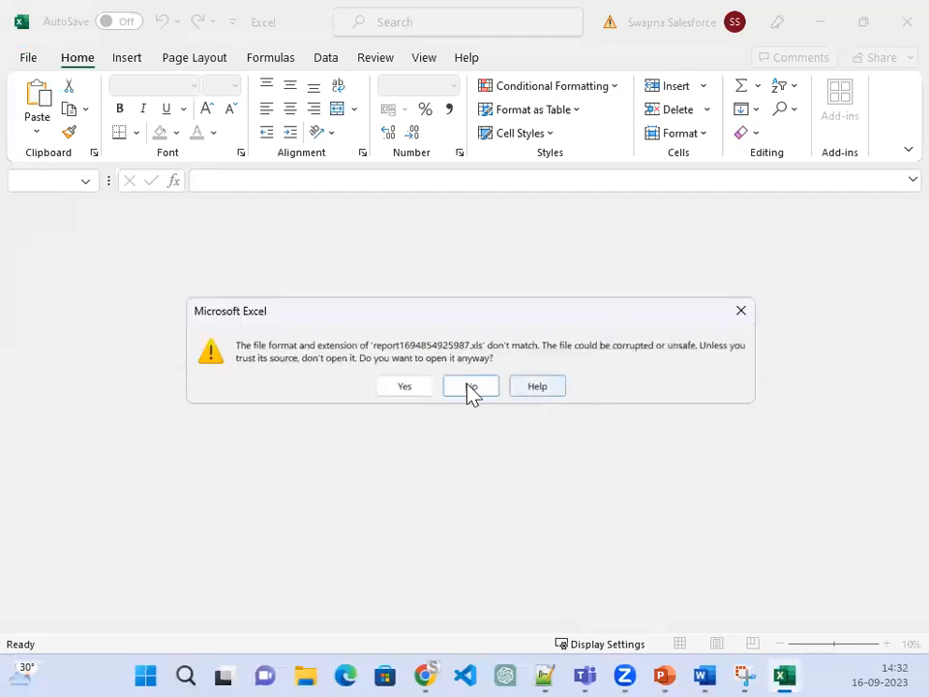
click(402, 387)
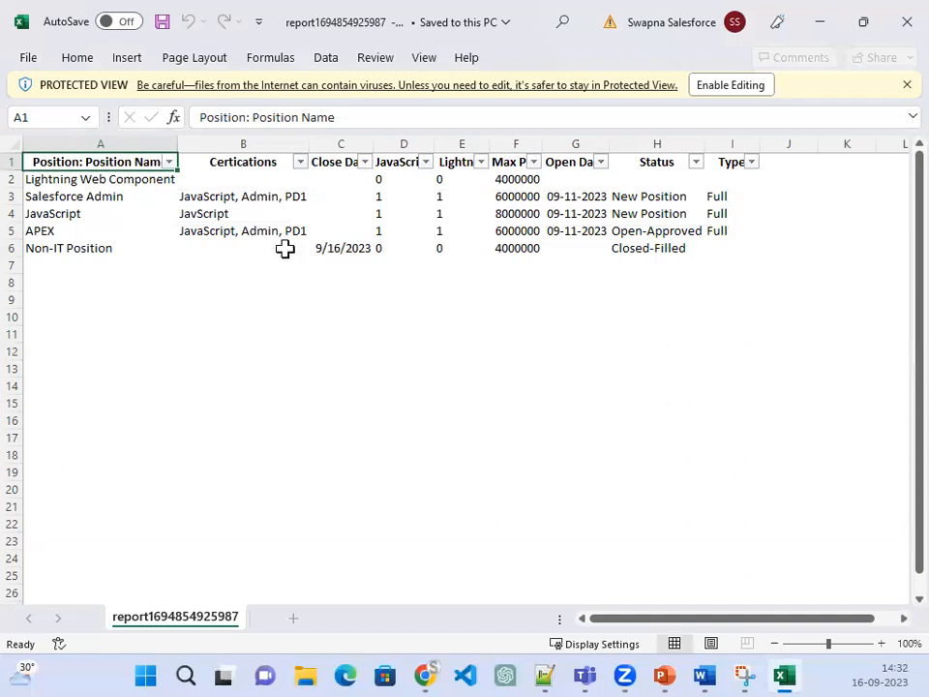
click(888, 28)
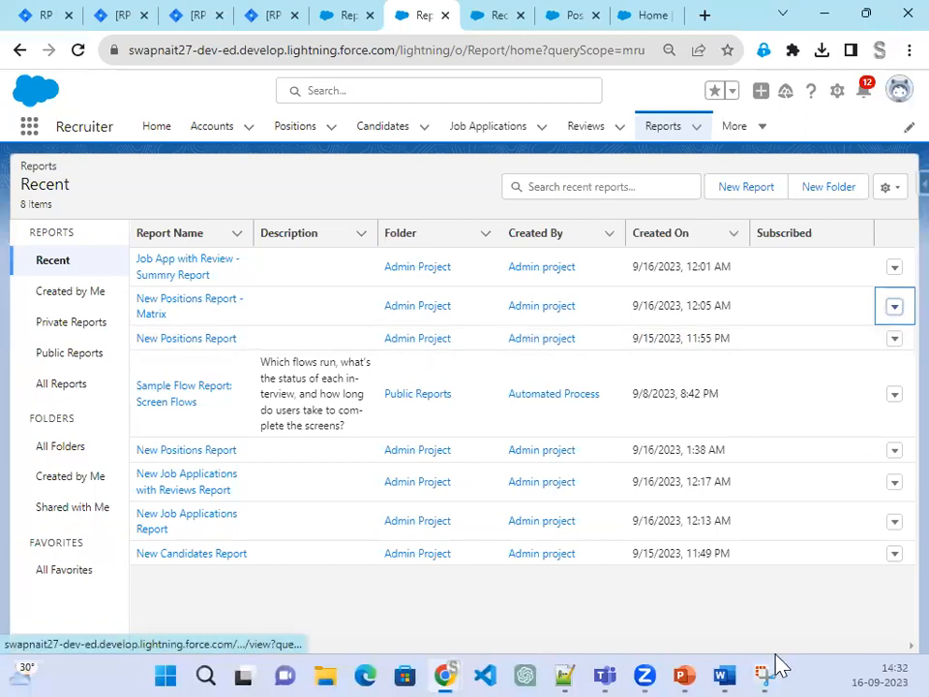
Step: Check the Step 49 slide on exporting report data, then minimize the slide show
click(682, 670)
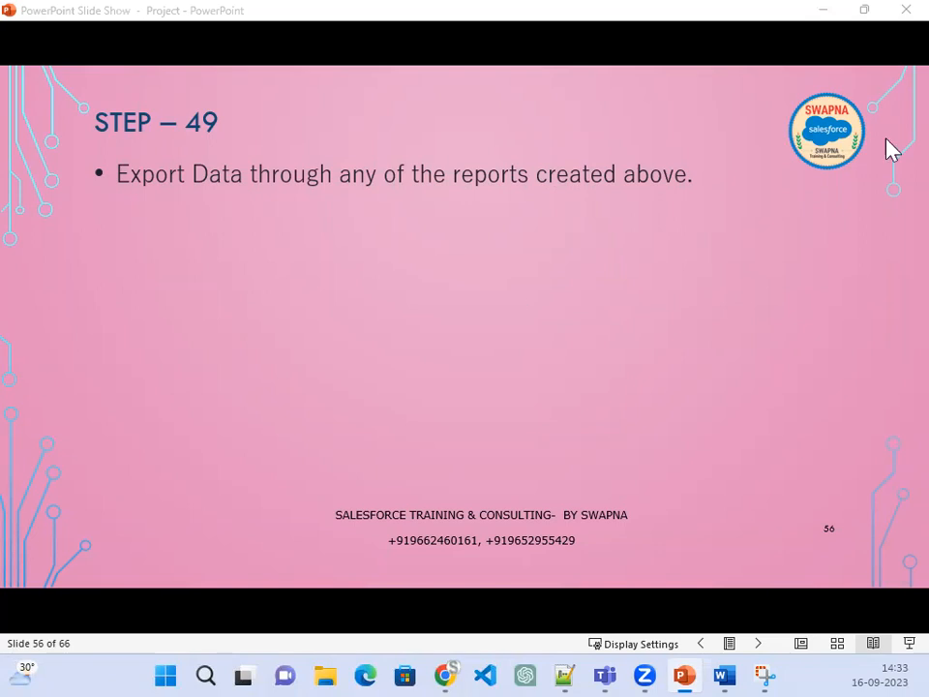
click(822, 10)
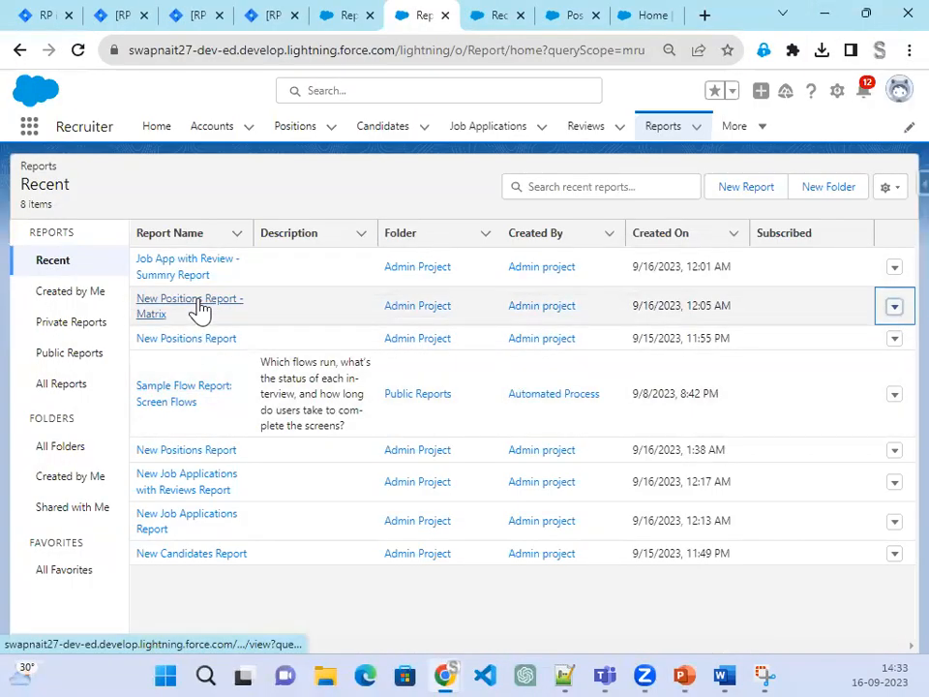
Step: Open New Positions Report - Matrix and look at its chart settings and extra actions
click(197, 309)
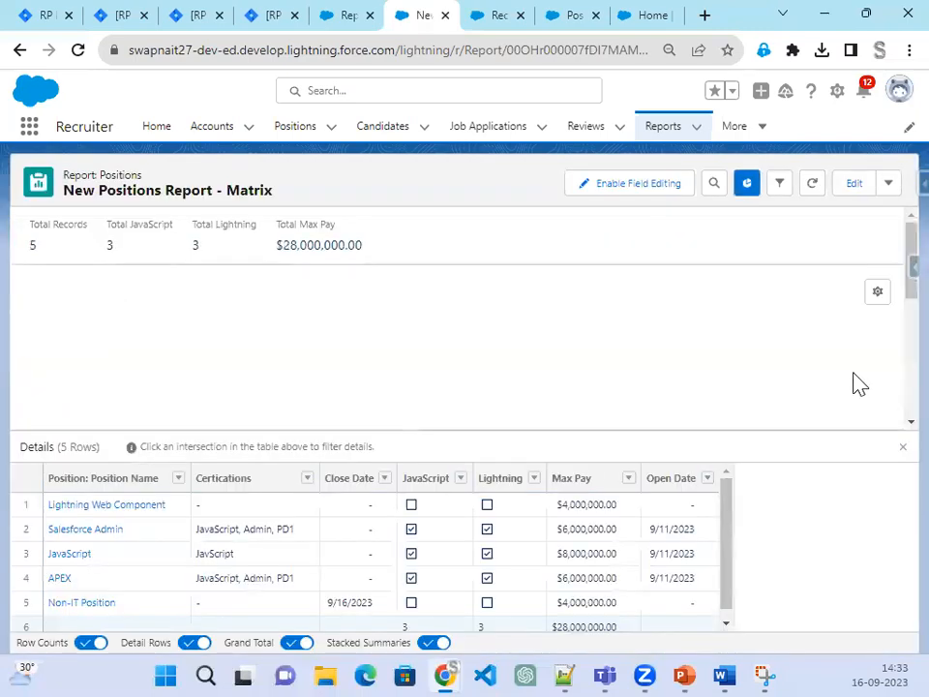
click(878, 291)
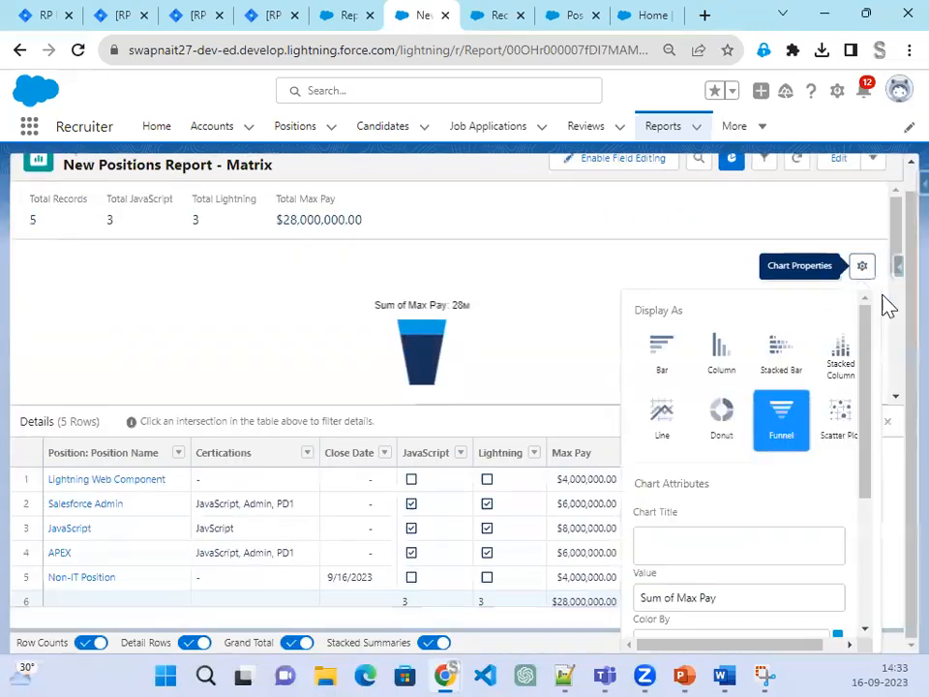
click(686, 239)
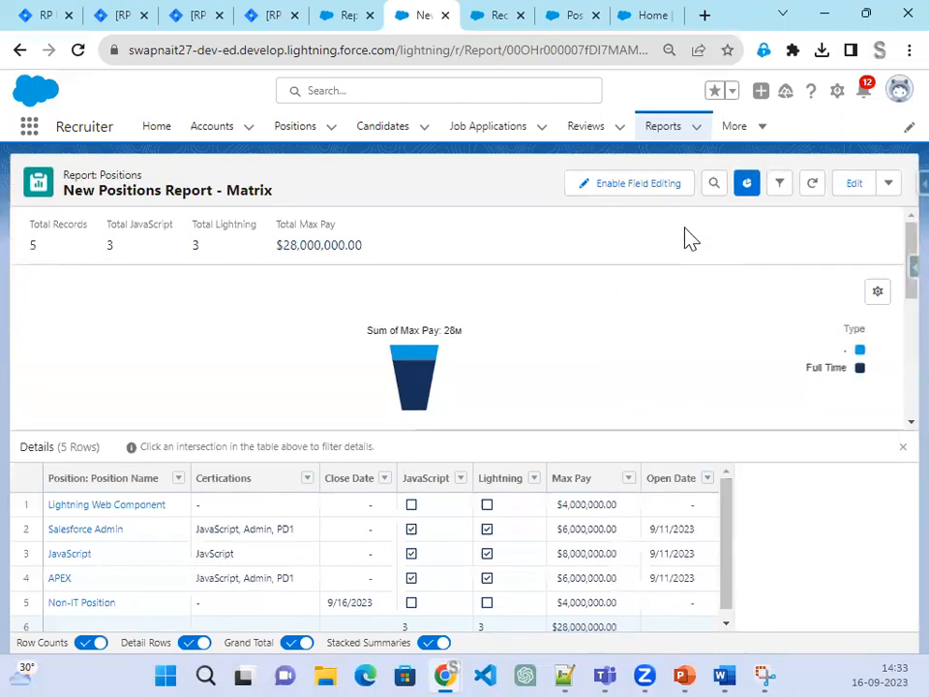
click(895, 196)
Step: Open the report's export options, then cancel them without exporting
click(876, 306)
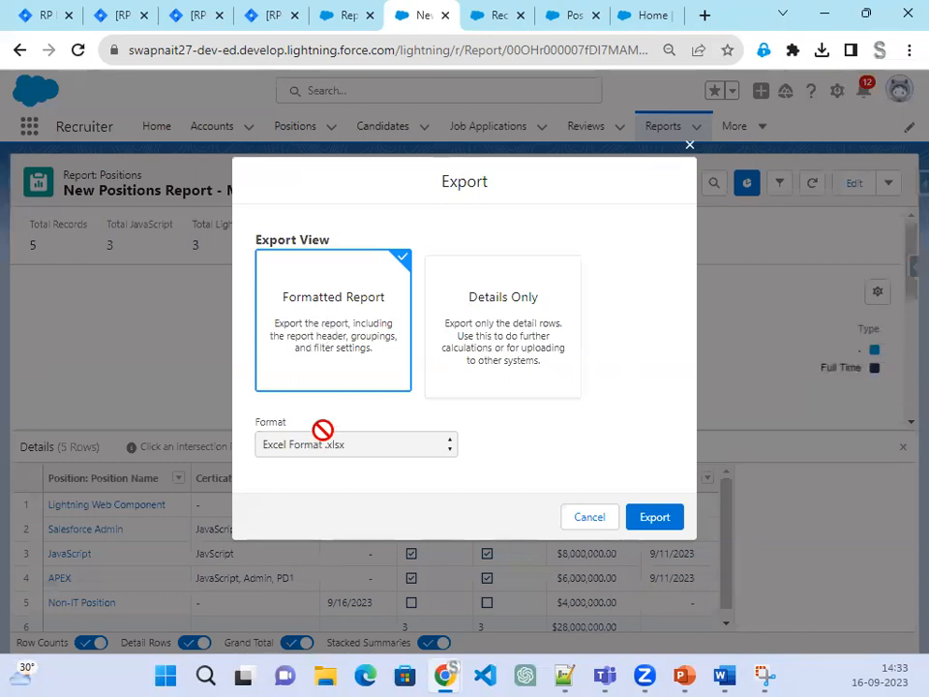
drag(306, 325, 383, 360)
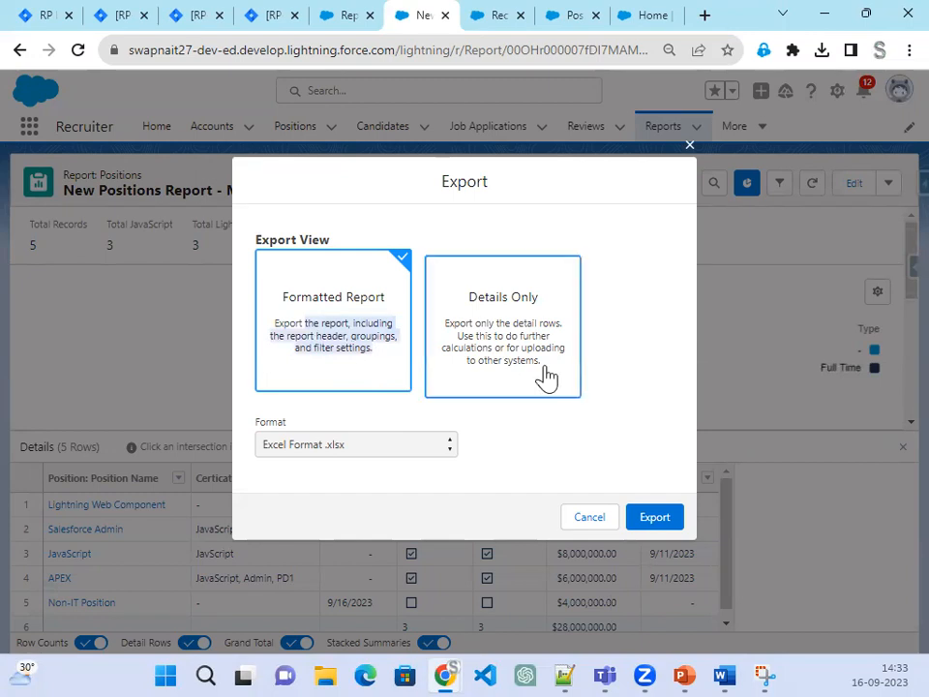
click(651, 290)
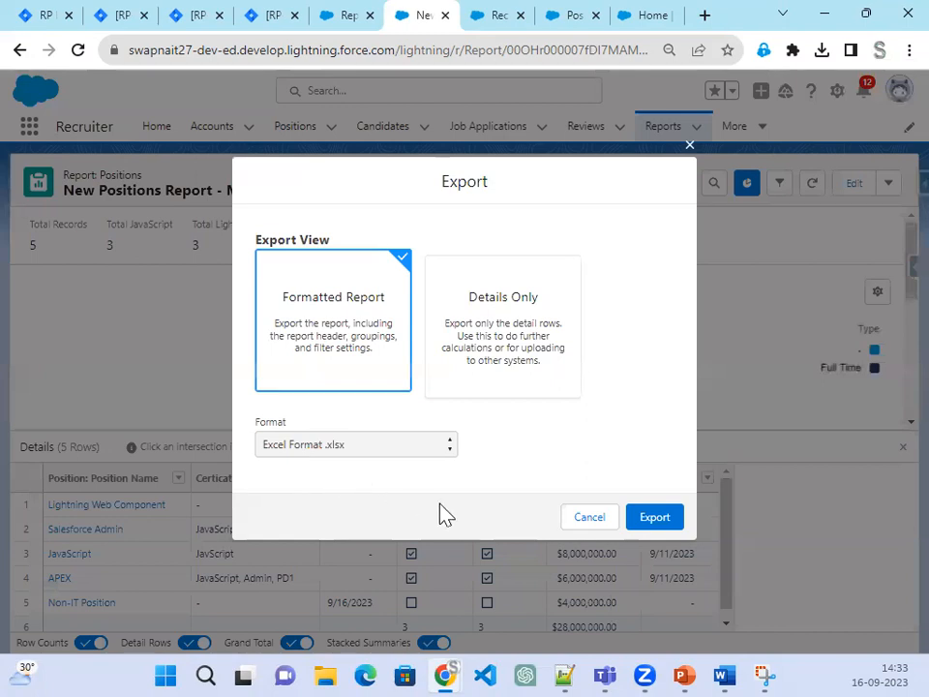
click(689, 147)
click(484, 17)
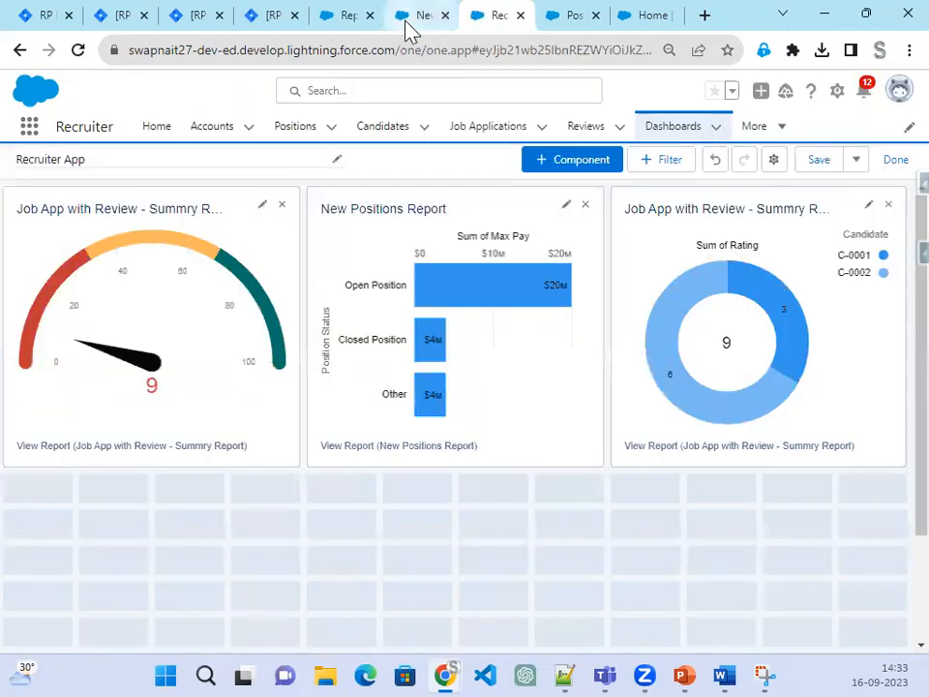
Step: Download the Recruiter App dashboard from the Home tab as an image
click(853, 166)
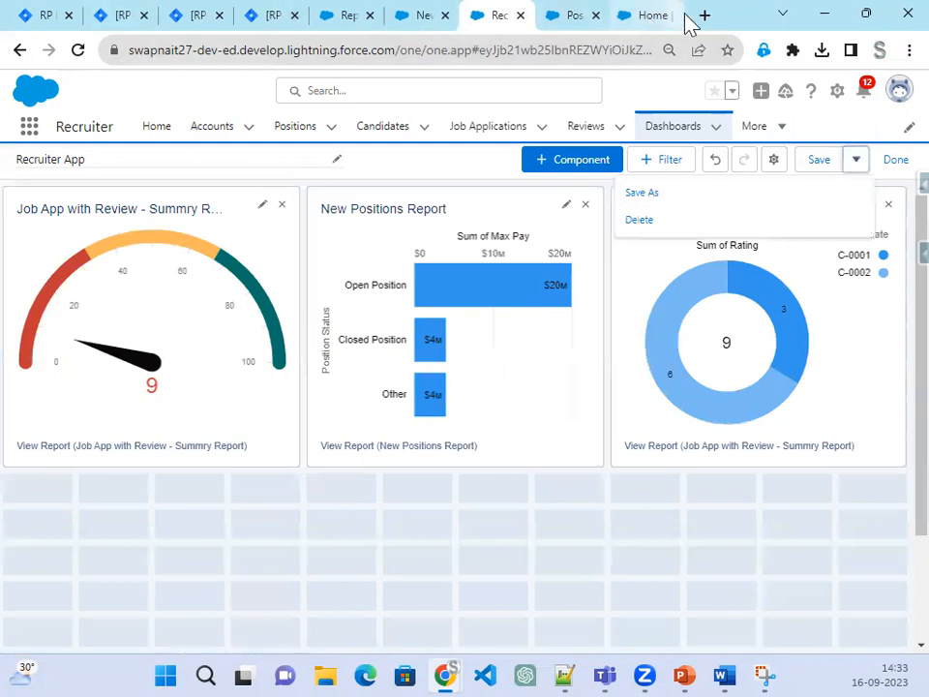
click(656, 27)
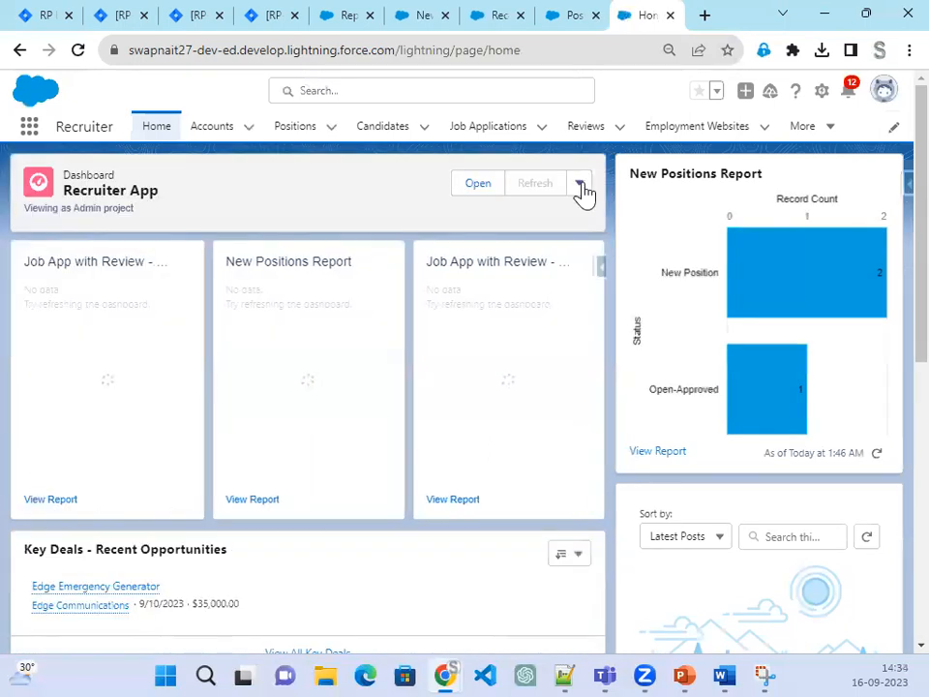
click(581, 184)
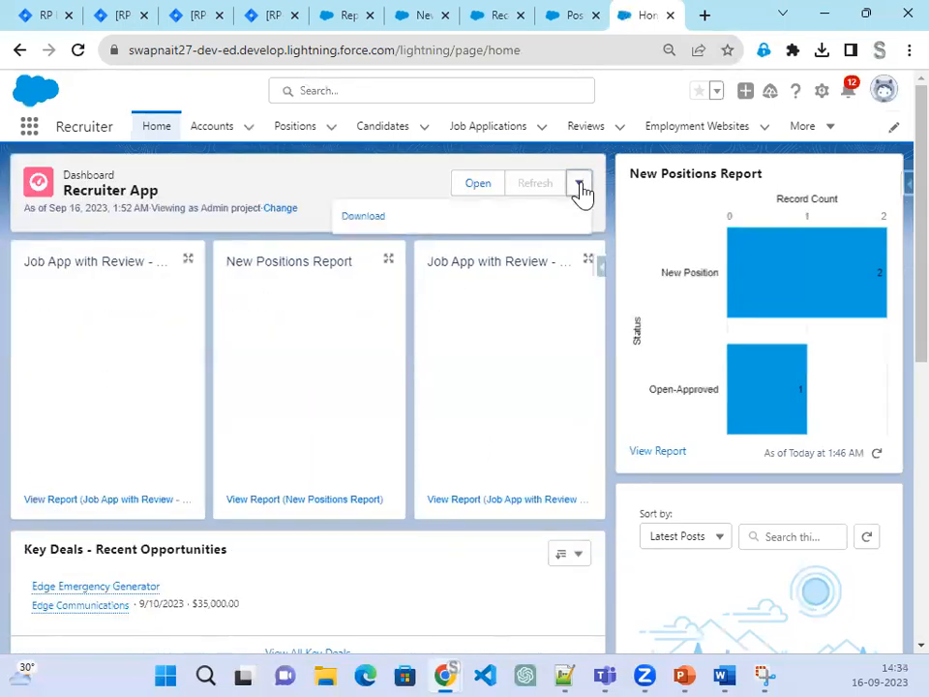
click(365, 220)
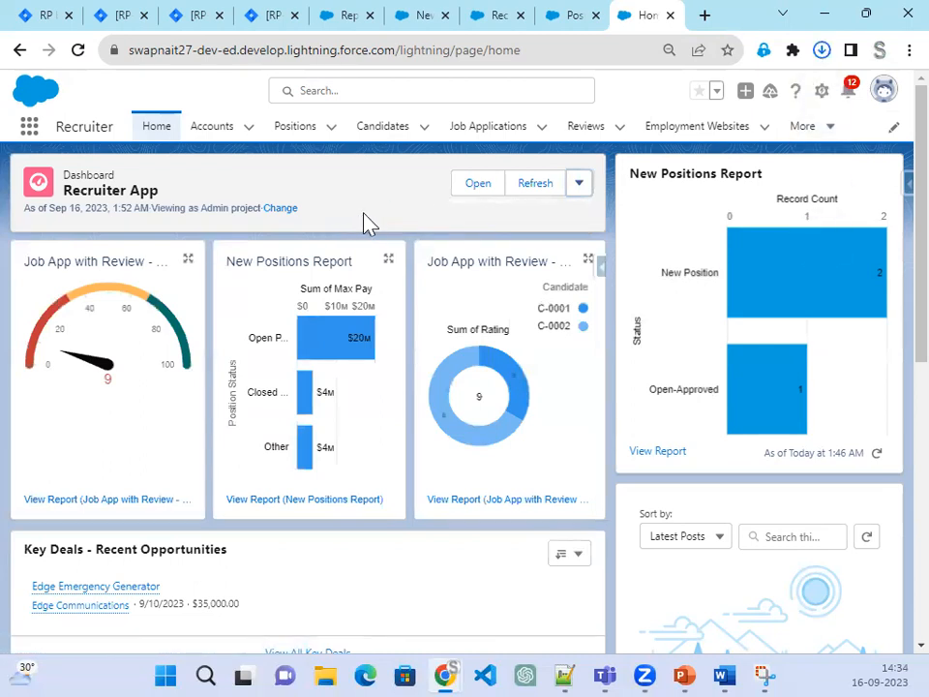
Step: Open Recruiter App.png from downloads, view it full screen, then close the viewer
click(821, 53)
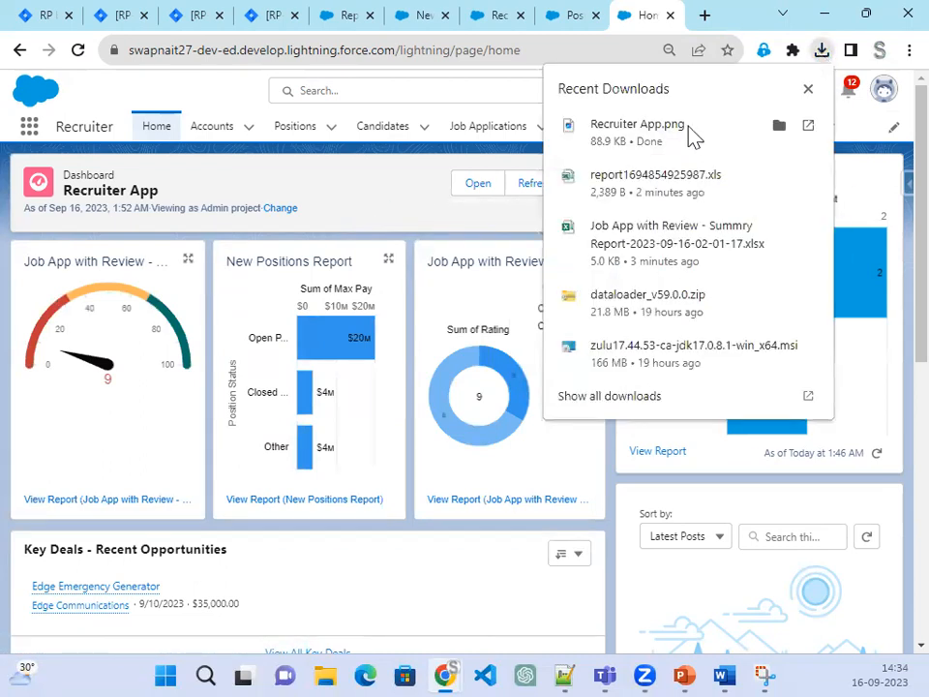
click(634, 143)
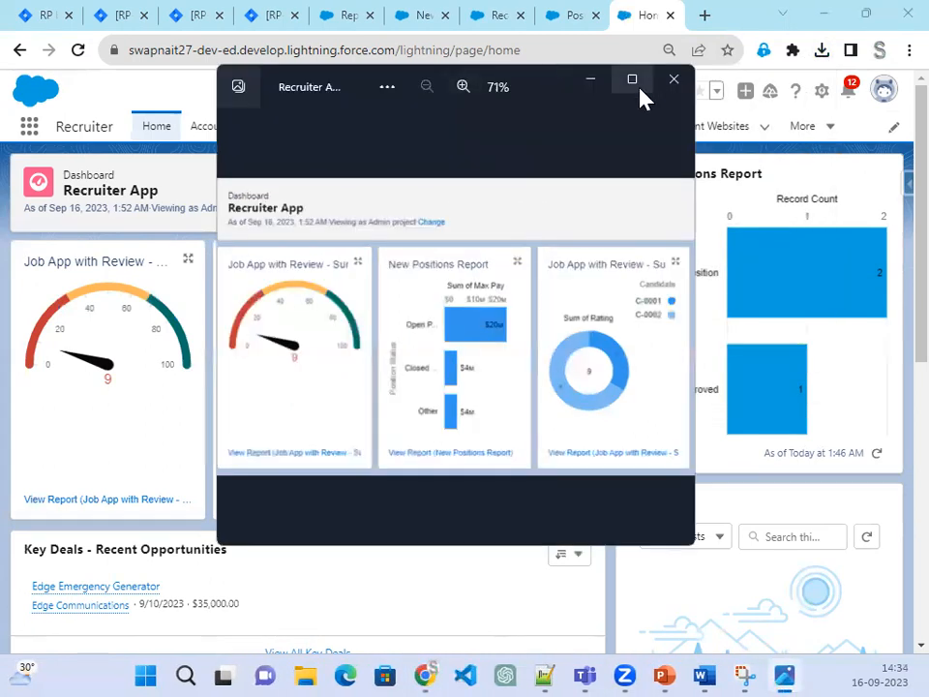
click(631, 80)
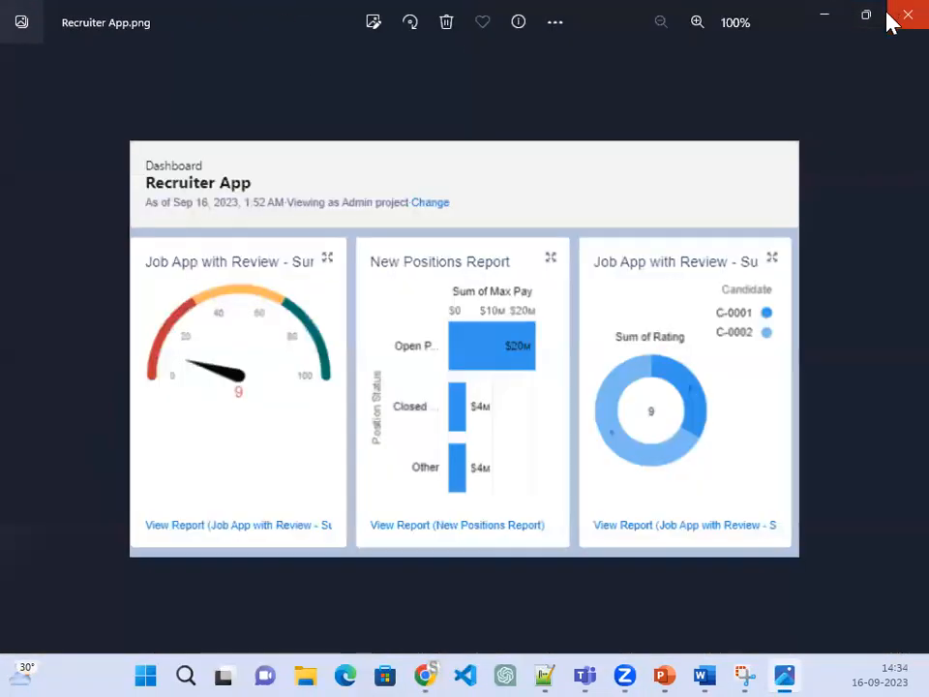
click(891, 16)
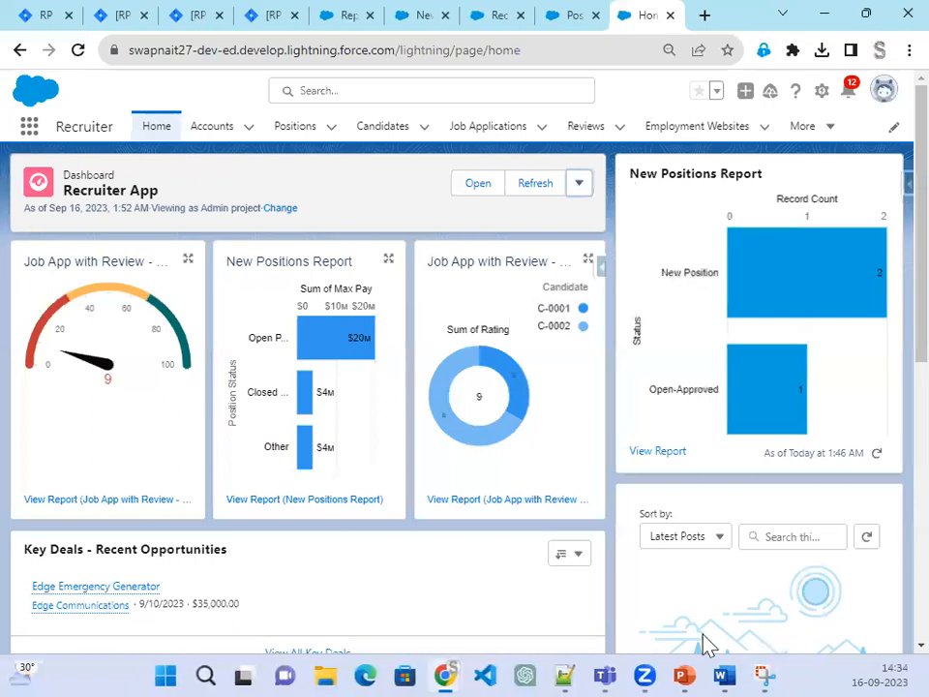
click(685, 666)
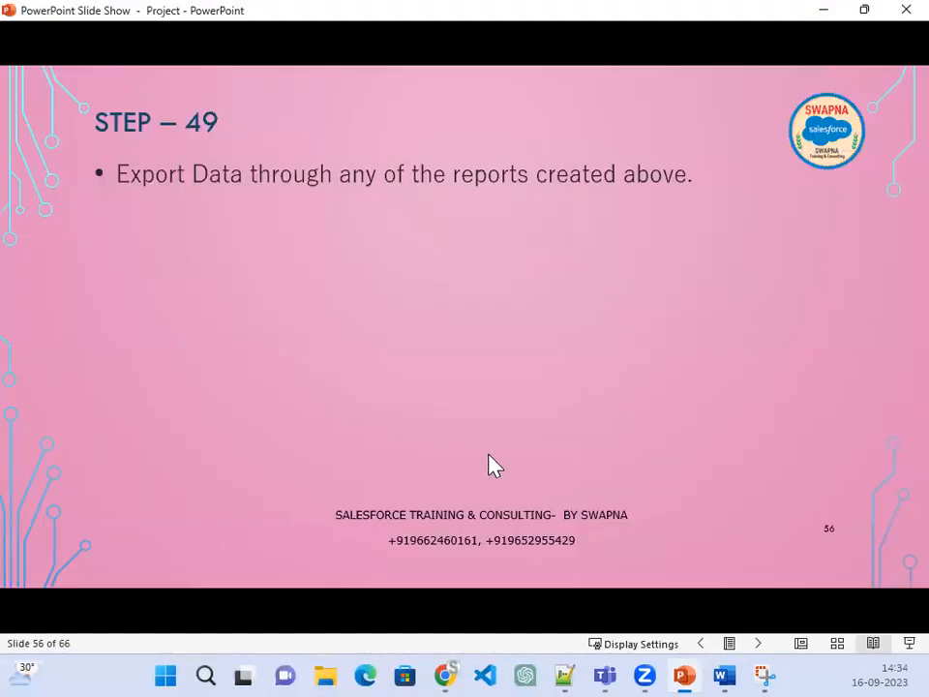
Step: Advance to the Step 50 slide on sharing reports and dashboards, then minimize the slide show
click(492, 465)
click(492, 464)
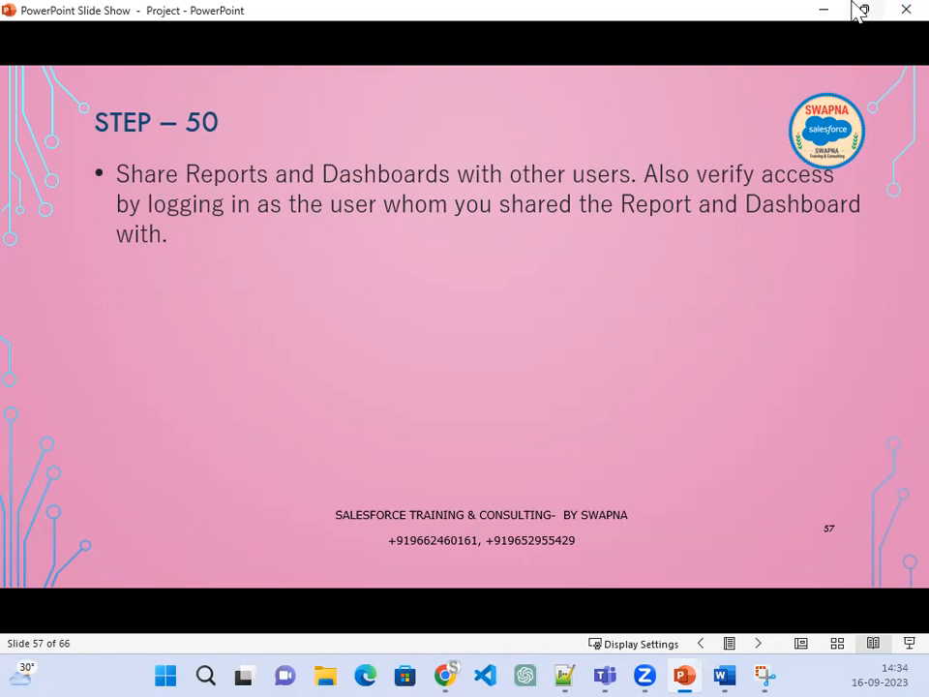
click(822, 14)
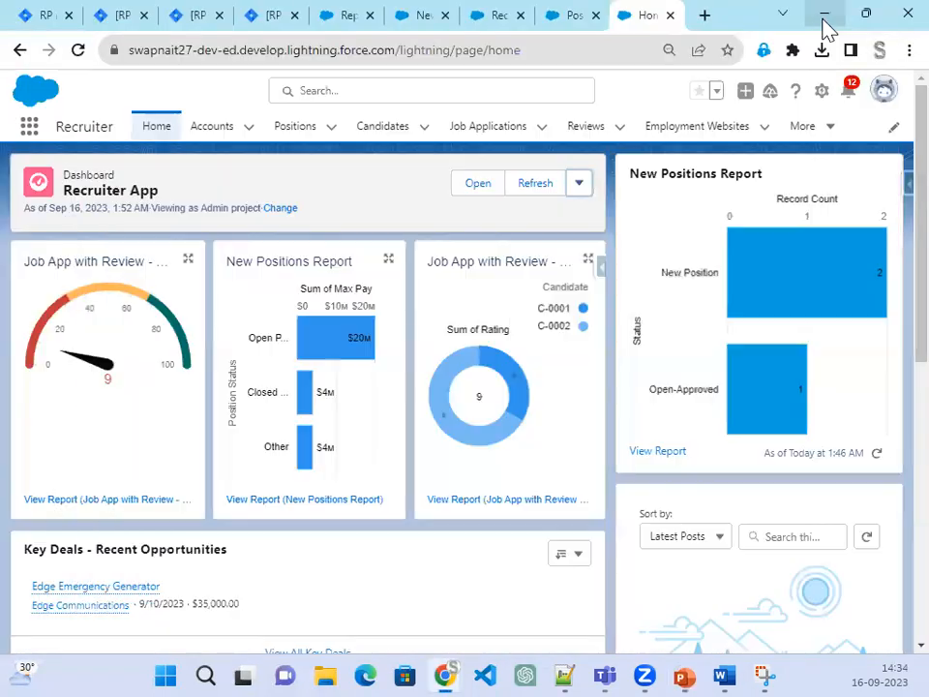
Step: Go to Reports, close the App Builder tab, and open the Job App with Review report's actions
click(576, 17)
click(647, 21)
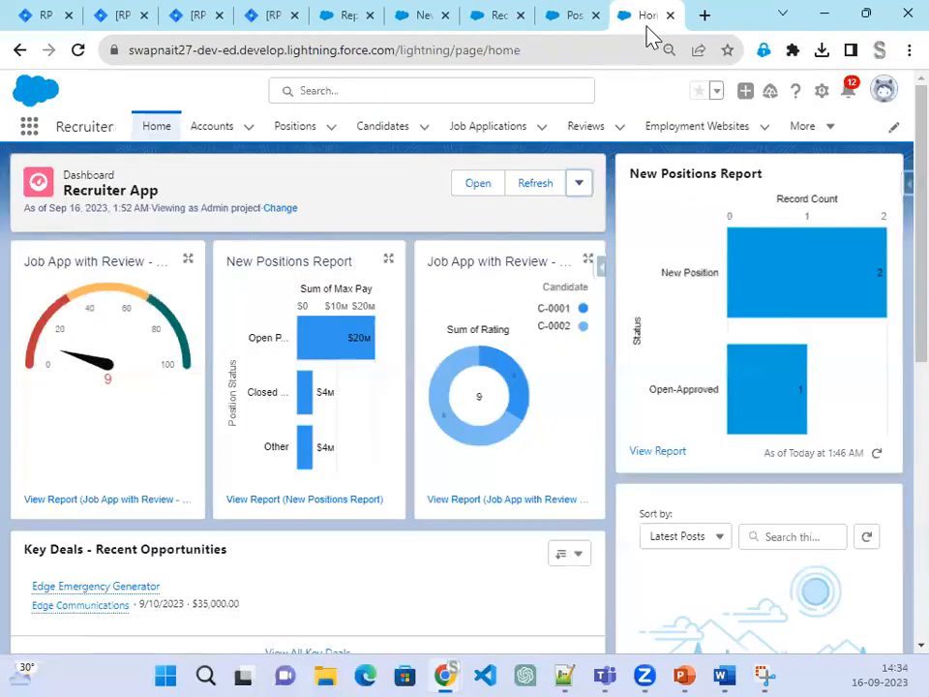
click(831, 133)
click(807, 189)
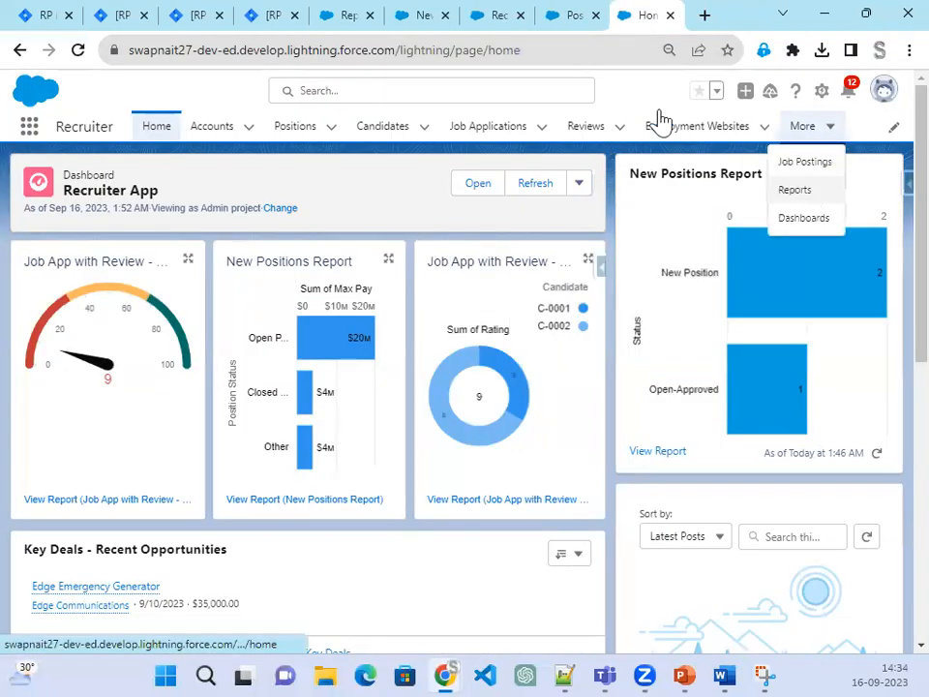
click(595, 16)
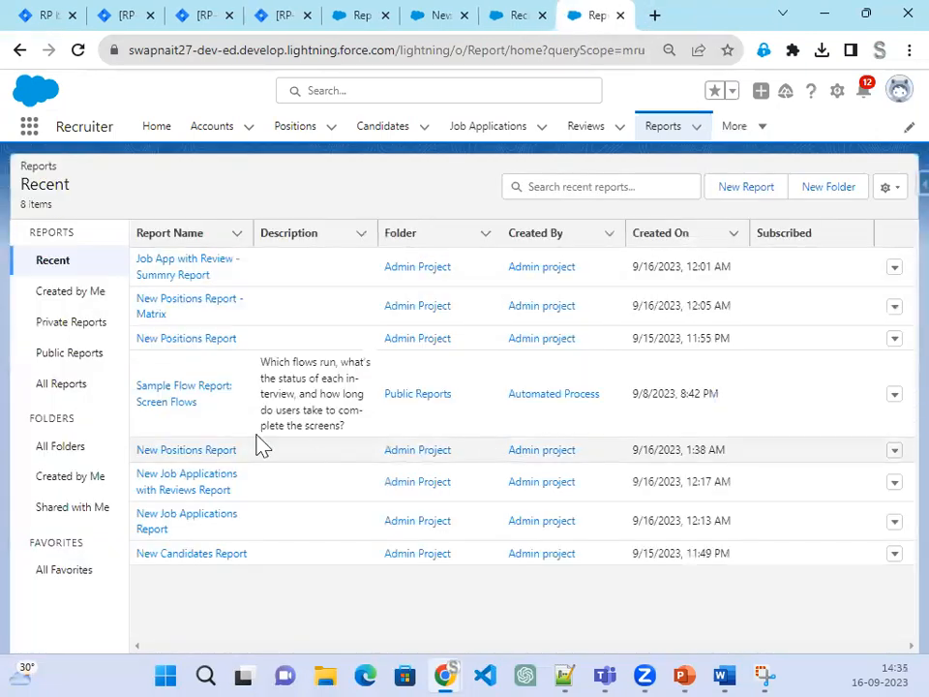
click(893, 269)
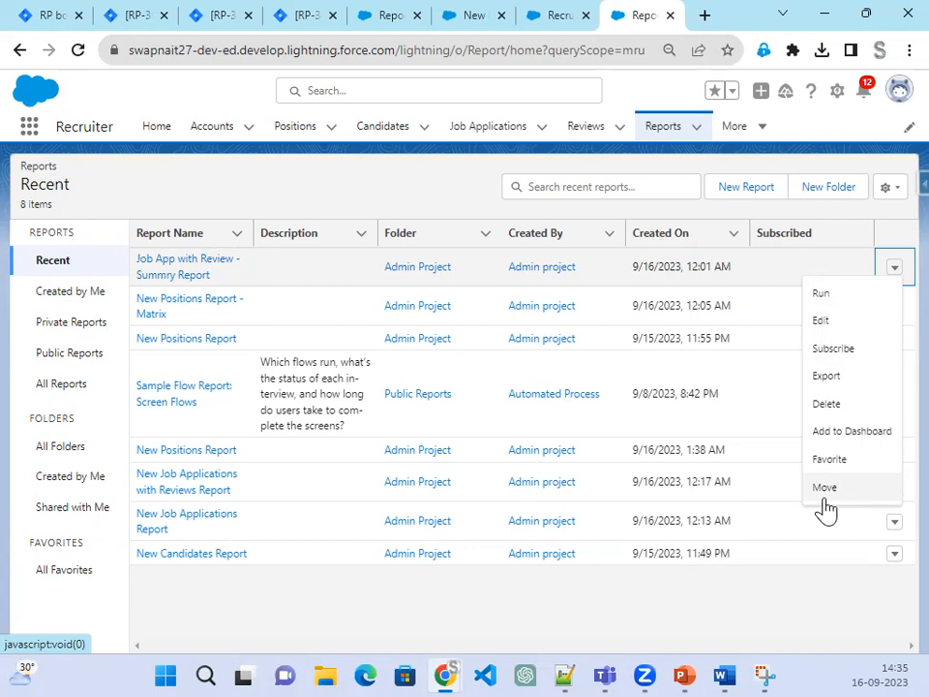
Step: Review All Folders and the Admin Project folder's actions, then open Setup in a new tab
click(66, 451)
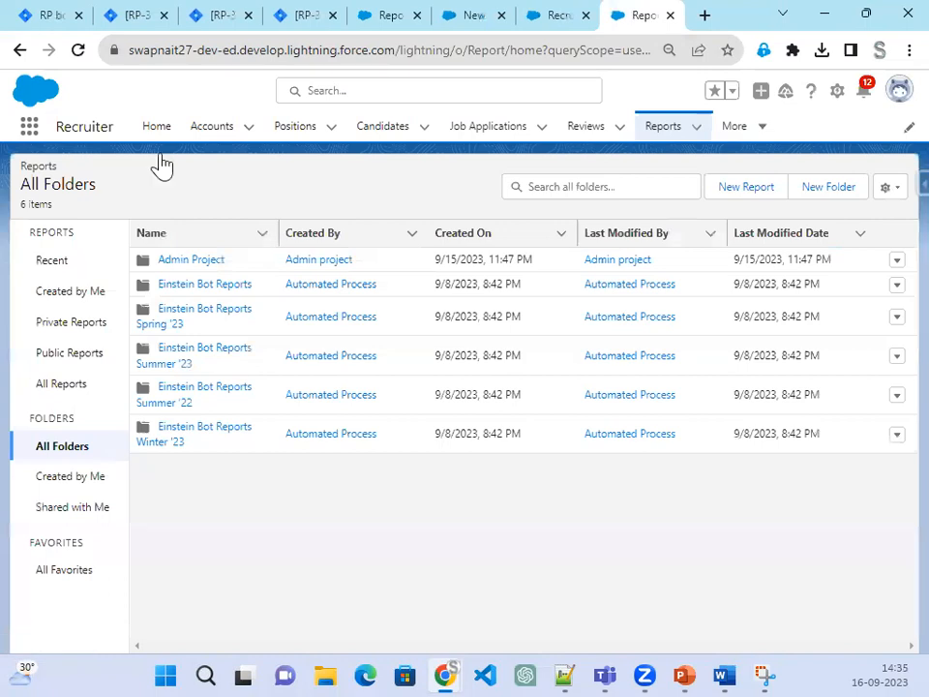
click(897, 260)
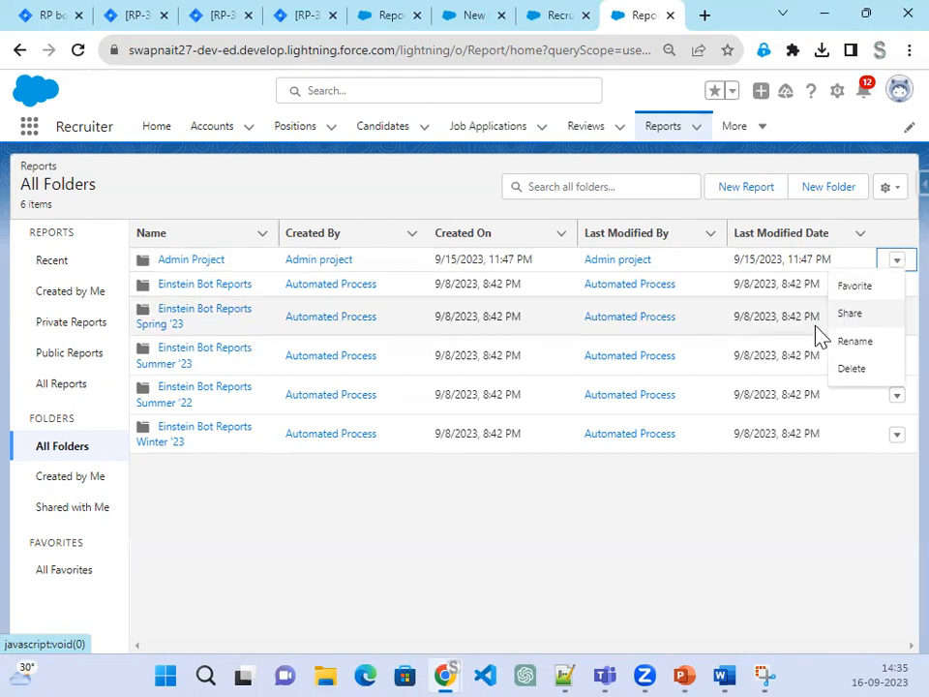
click(838, 91)
click(803, 161)
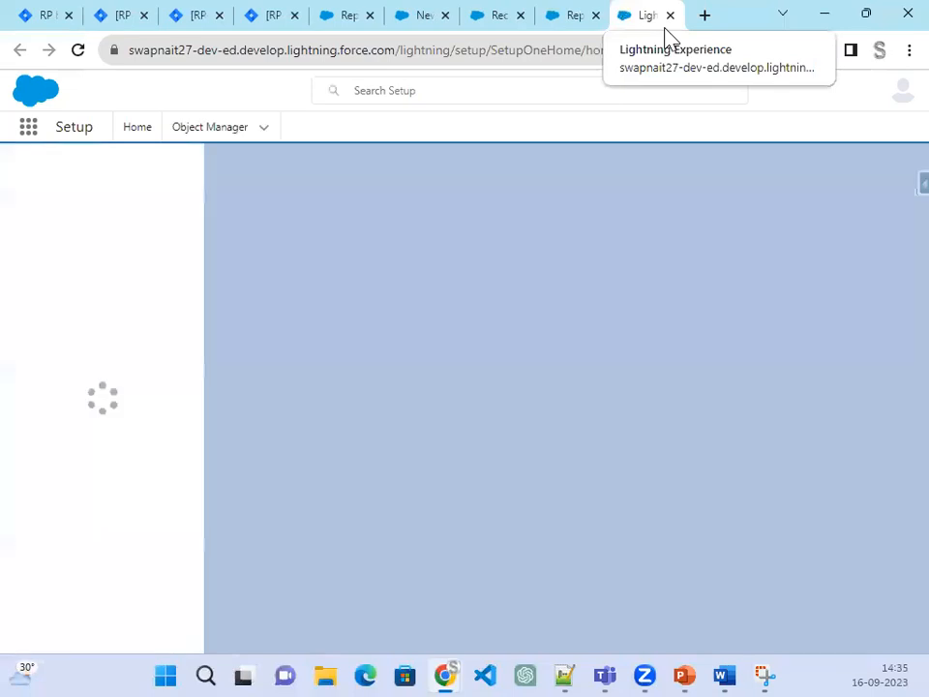
Step: Search Setup Quick Find for 'user', open the Users list, and start a New User
click(111, 173)
text(user)
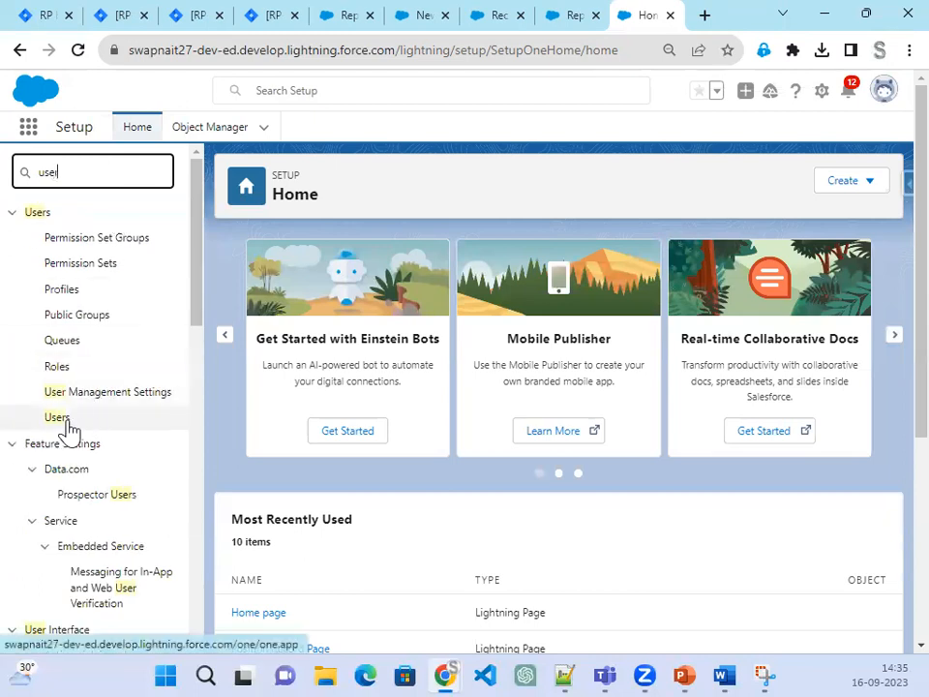
click(69, 424)
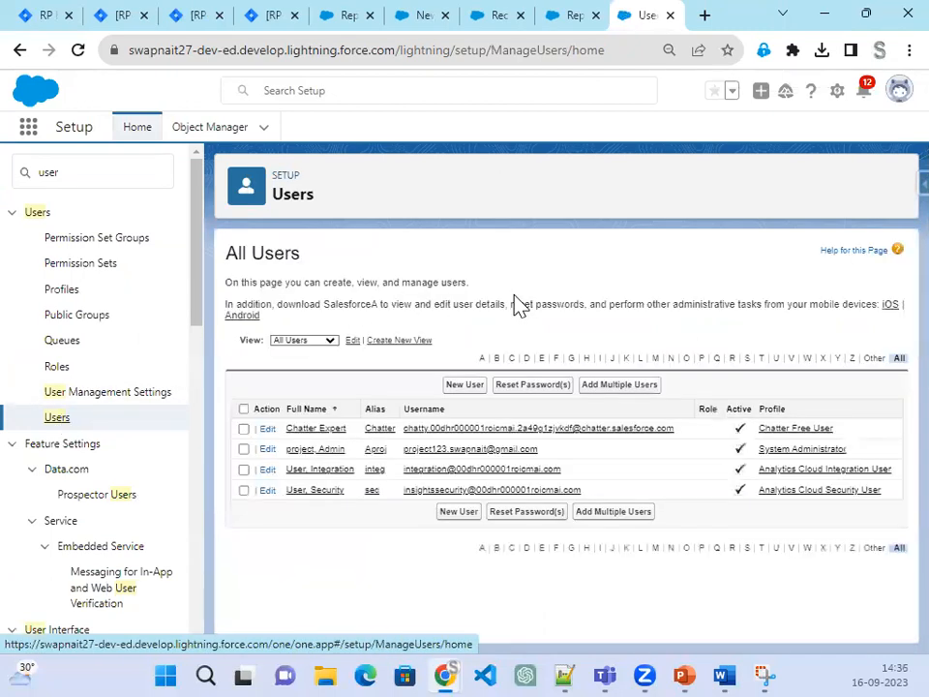
click(464, 387)
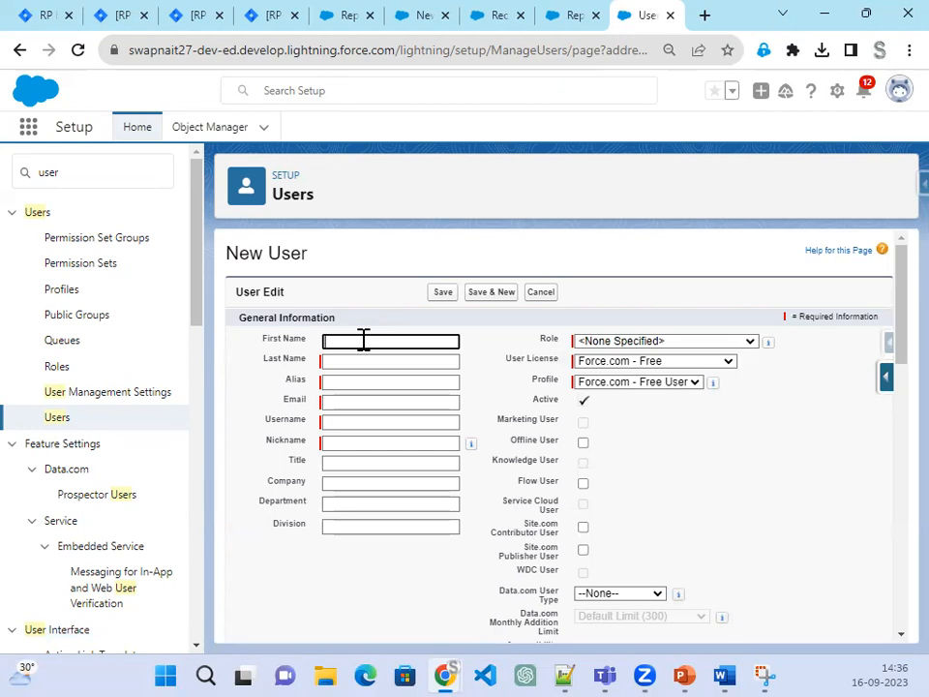
Step: Enter the new user's first and last name, with Salesforce license and System Administrator profile
key(Tab)
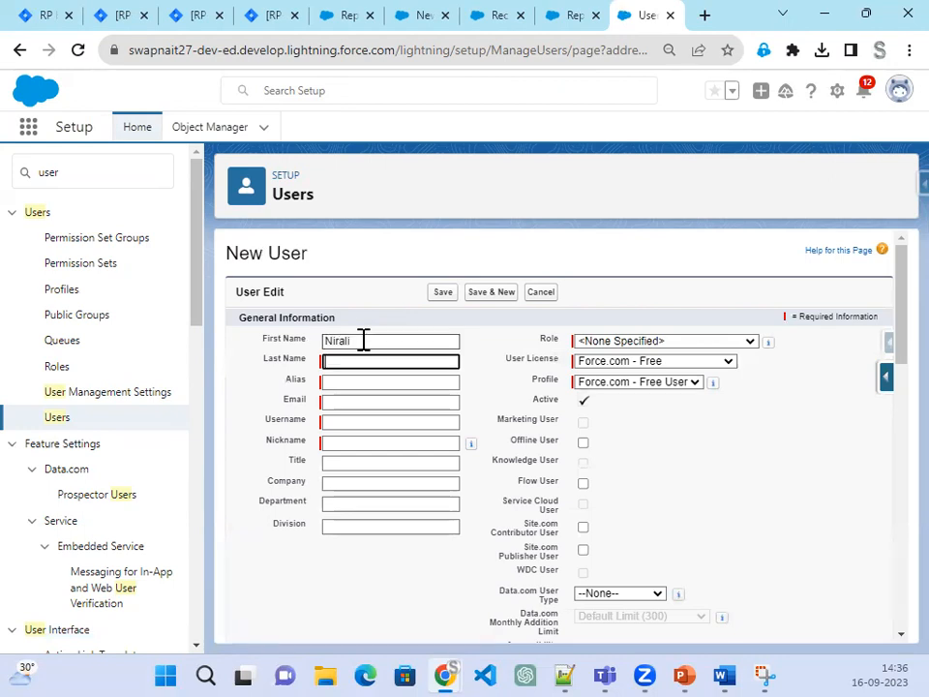
key(Tab)
click(727, 361)
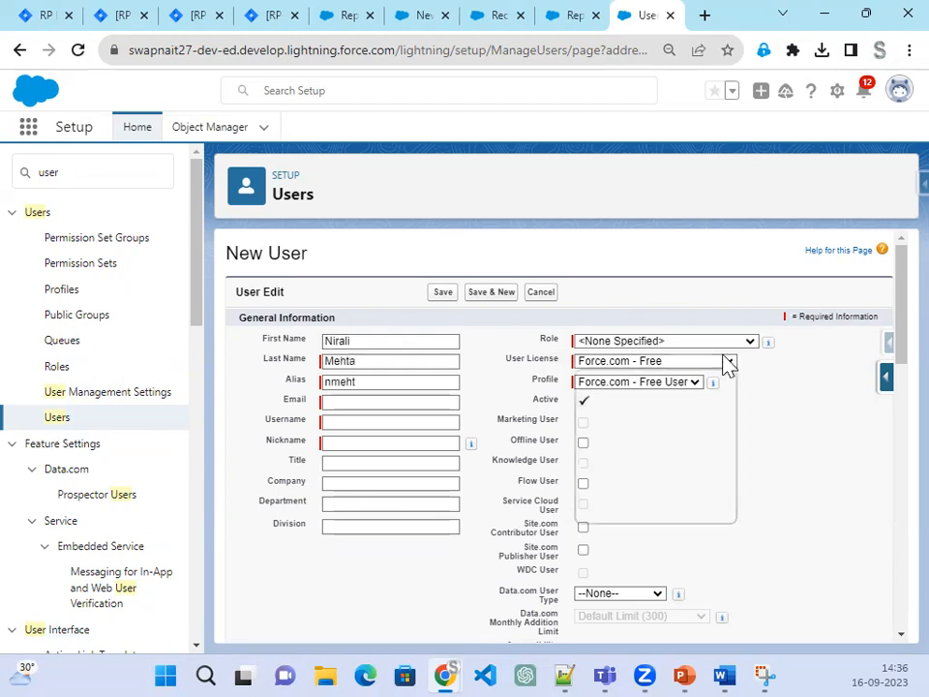
click(650, 461)
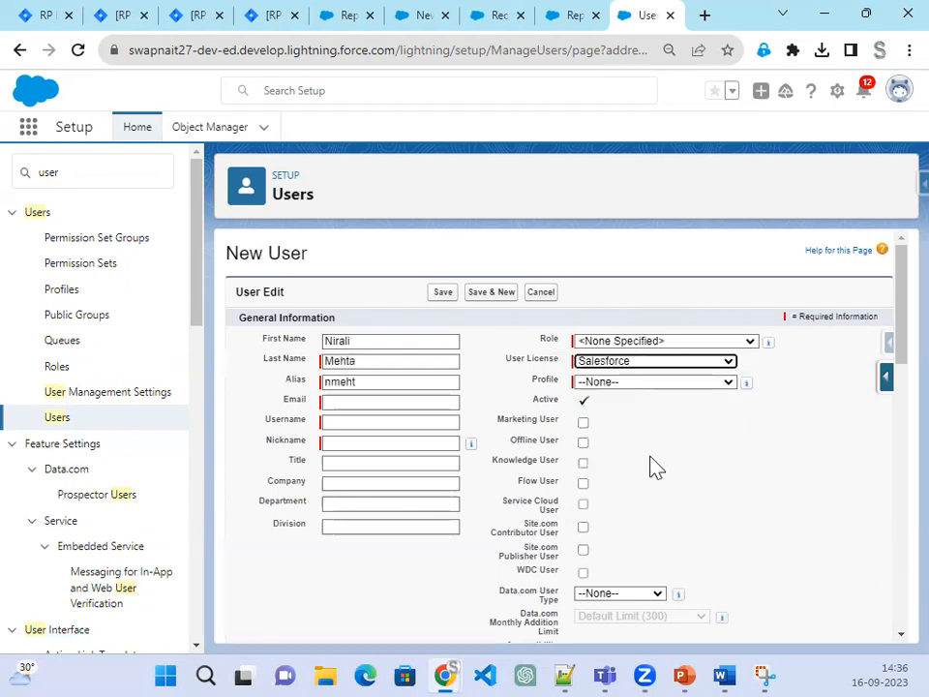
click(660, 386)
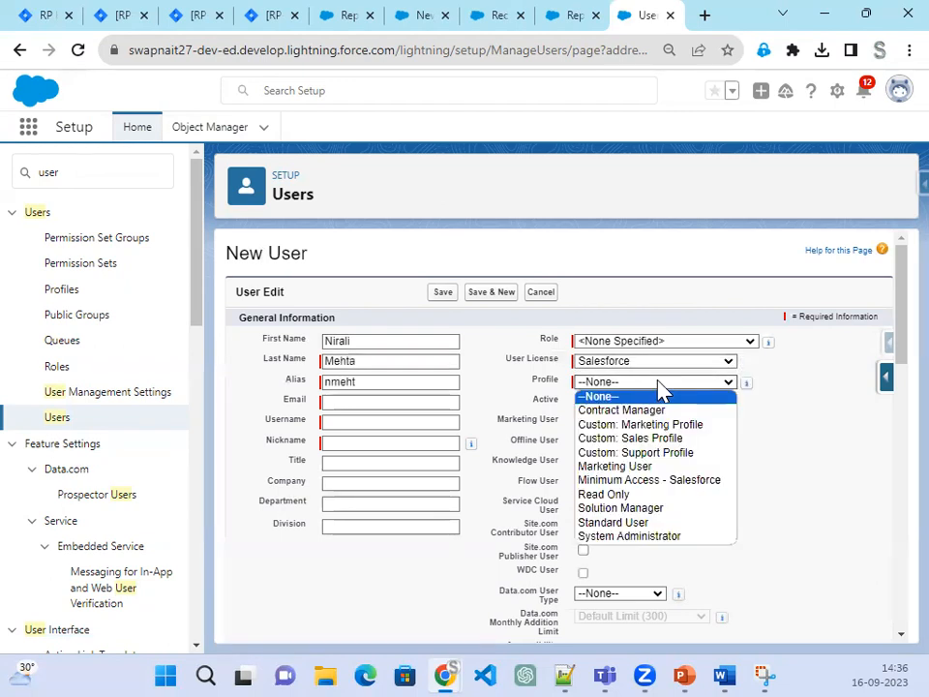
click(673, 538)
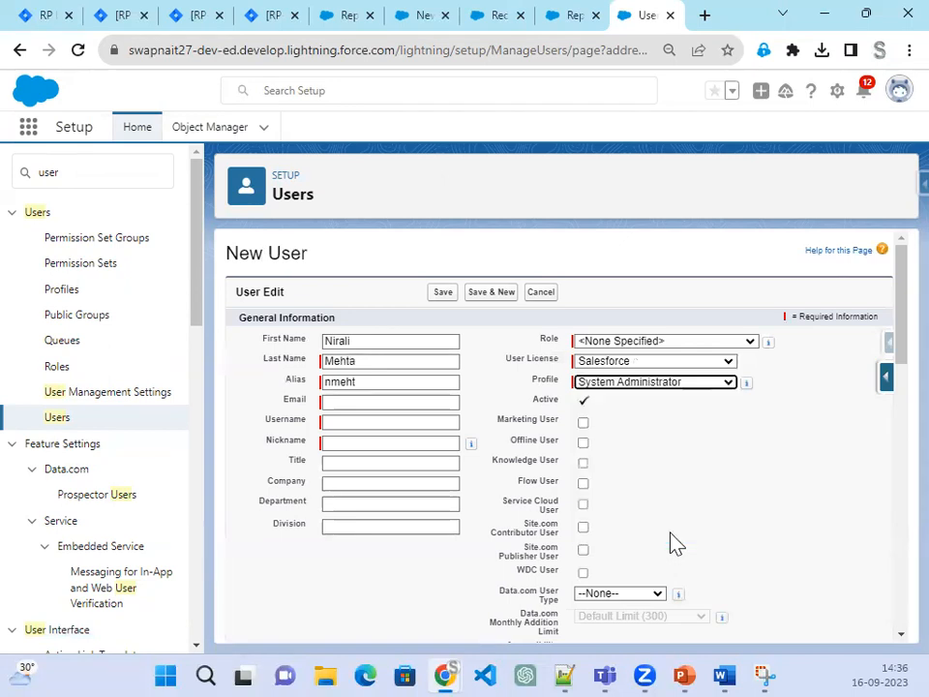
Step: Fill in the user's e-mail, replace the suggested username with a custom one, and save
click(358, 404)
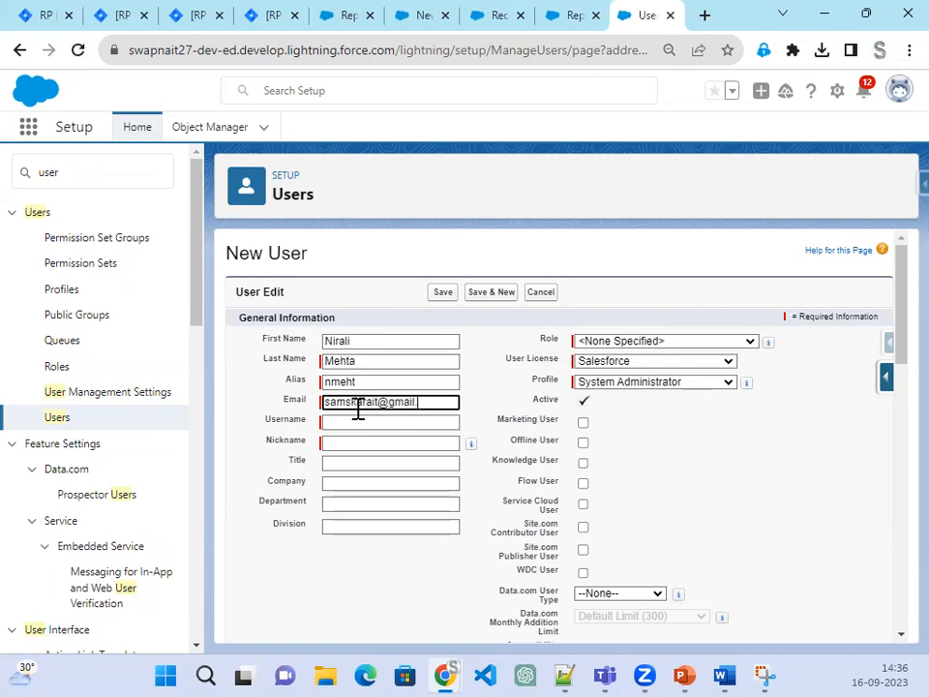
key(Tab)
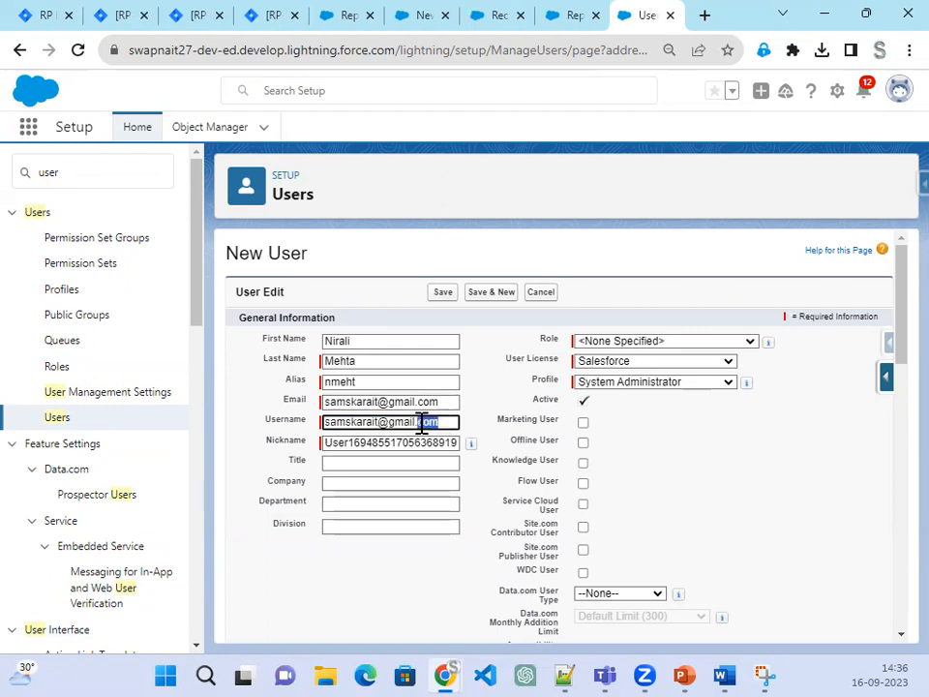
key(BackSpace)
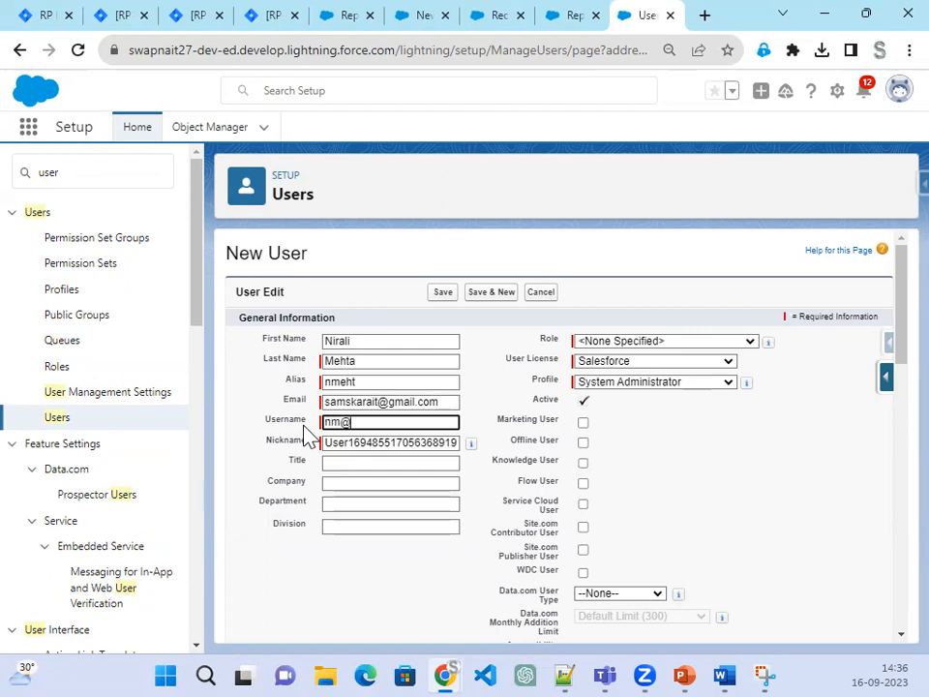
click(475, 360)
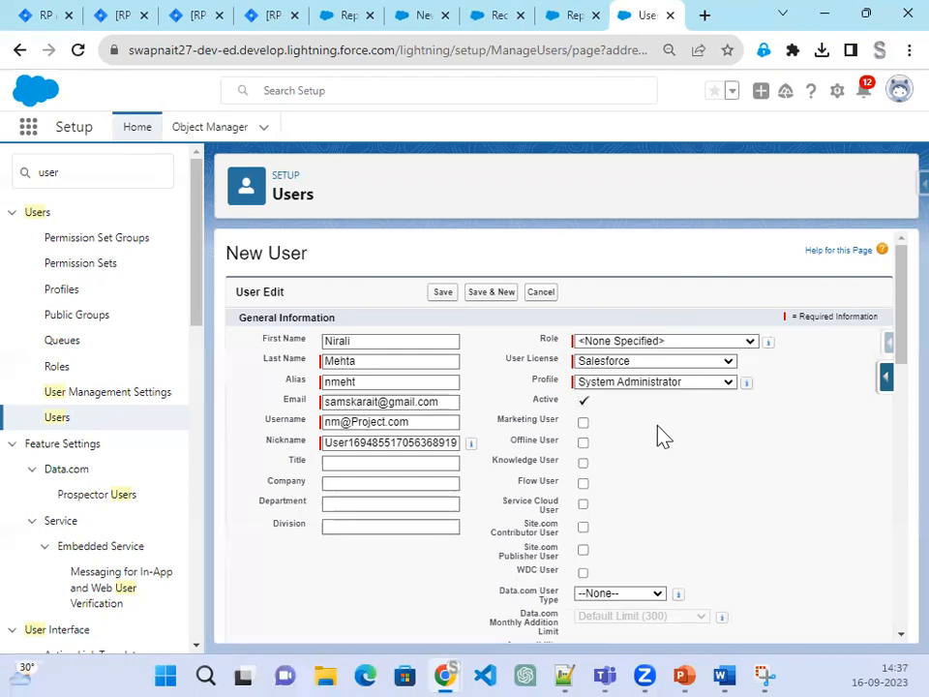
scroll(742, 525, down, 10)
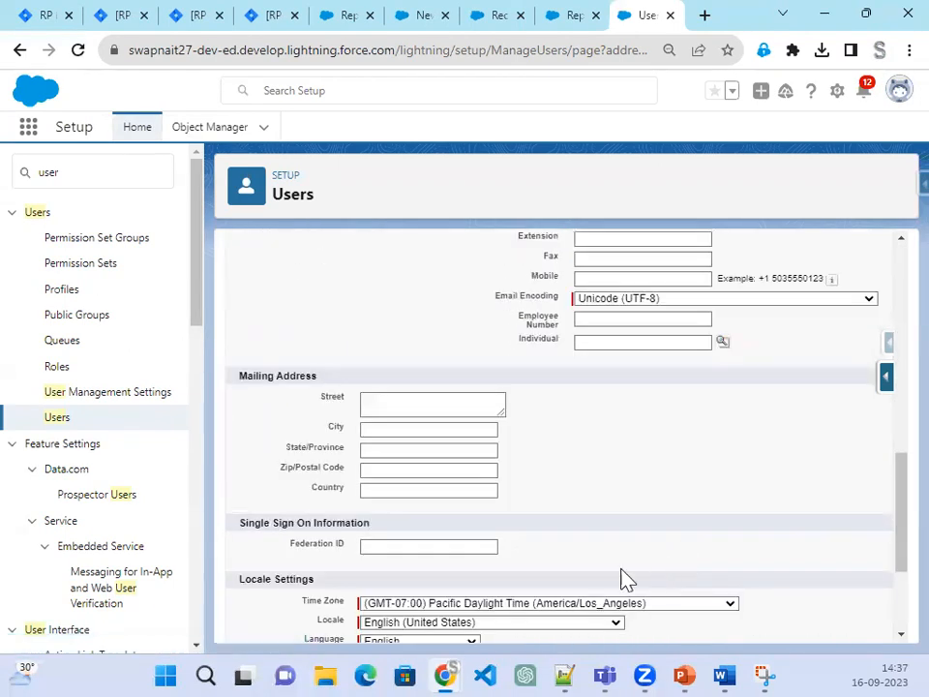
scroll(625, 578, down, 3)
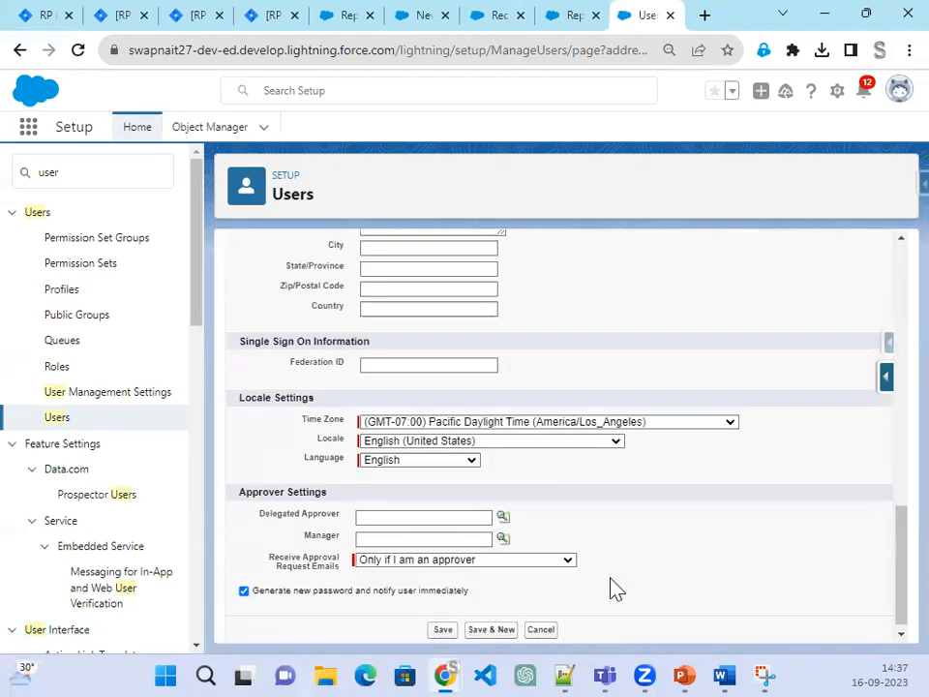
click(441, 630)
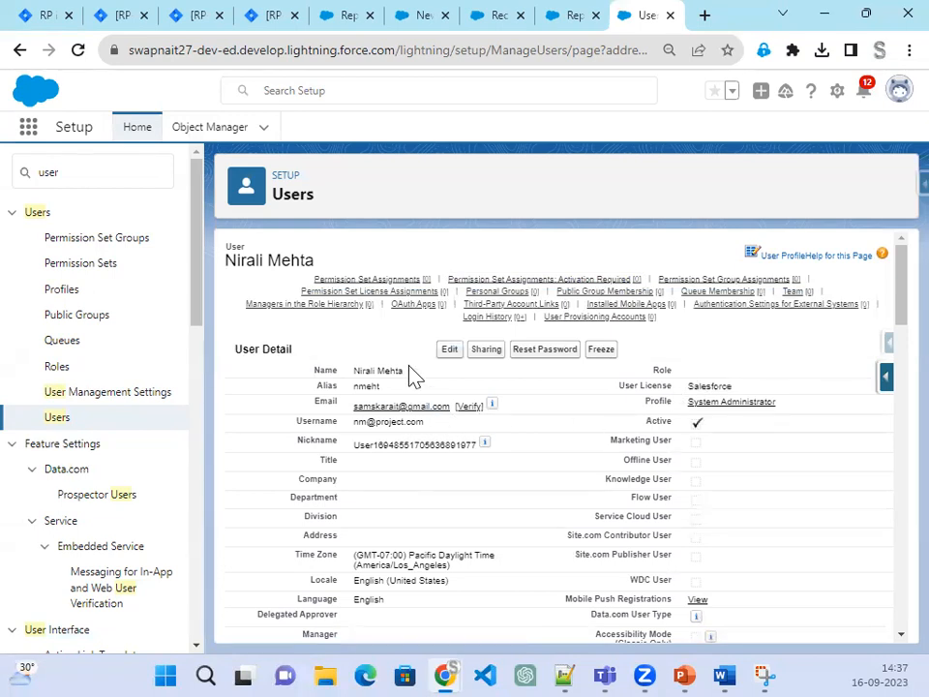
Step: Enable 'Administrators Can Log in as Any User' in Login Access Policies and save it
click(83, 167)
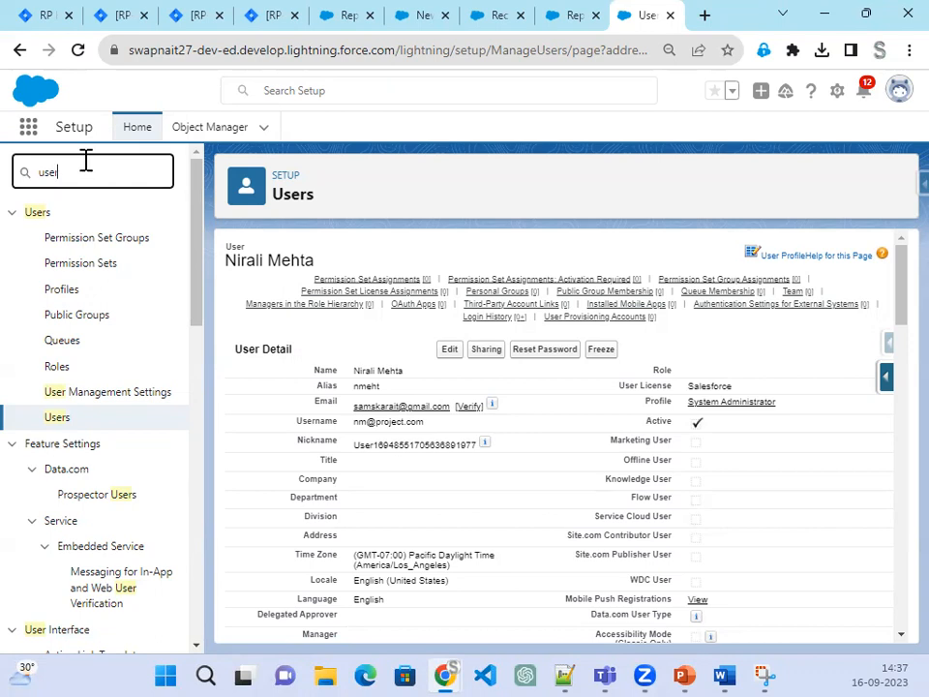
text(Login)
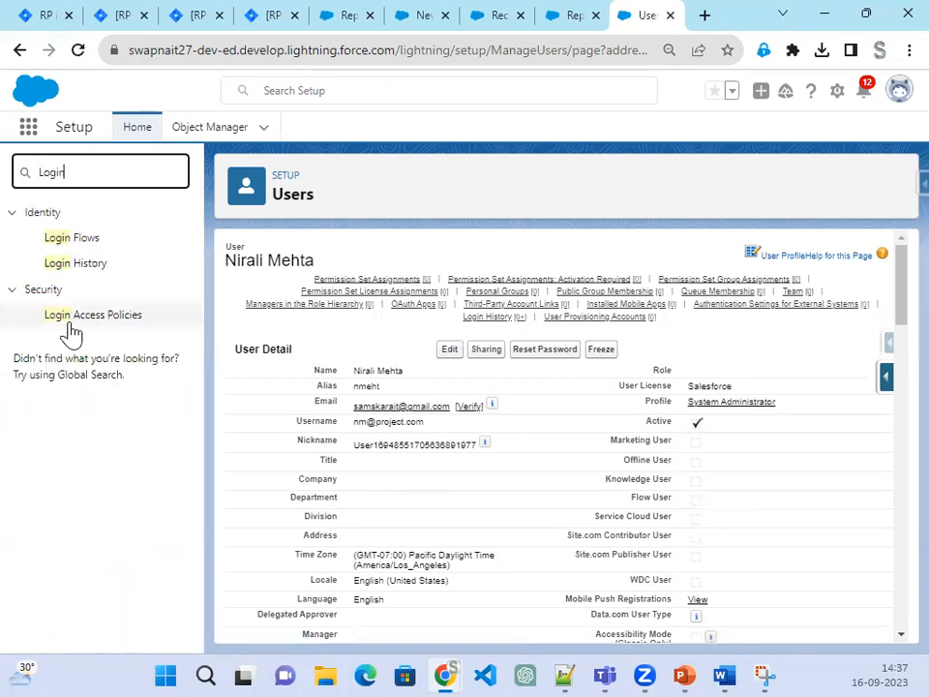
click(86, 320)
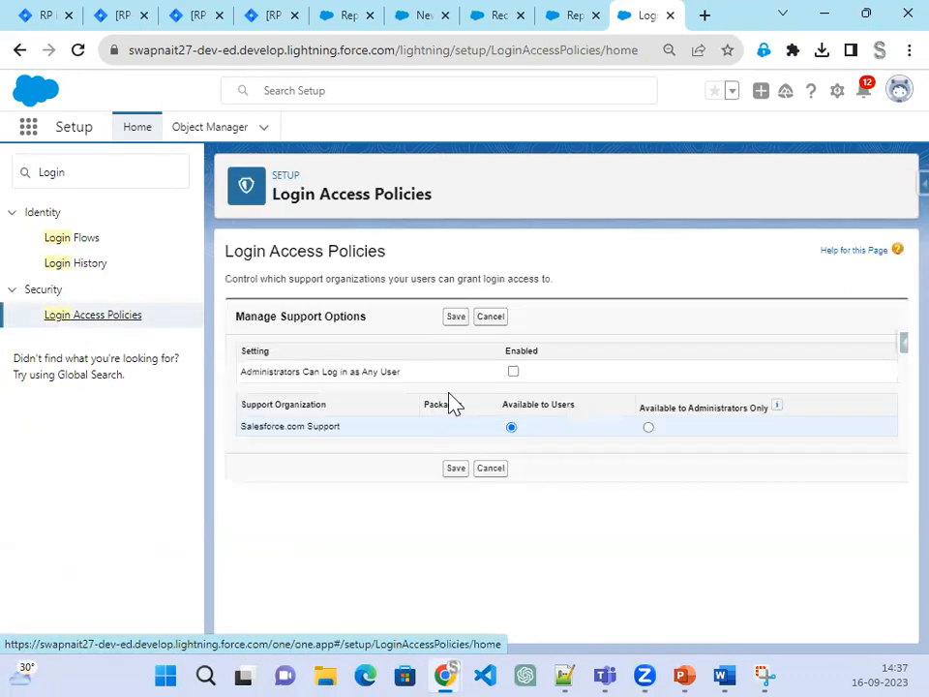
click(513, 372)
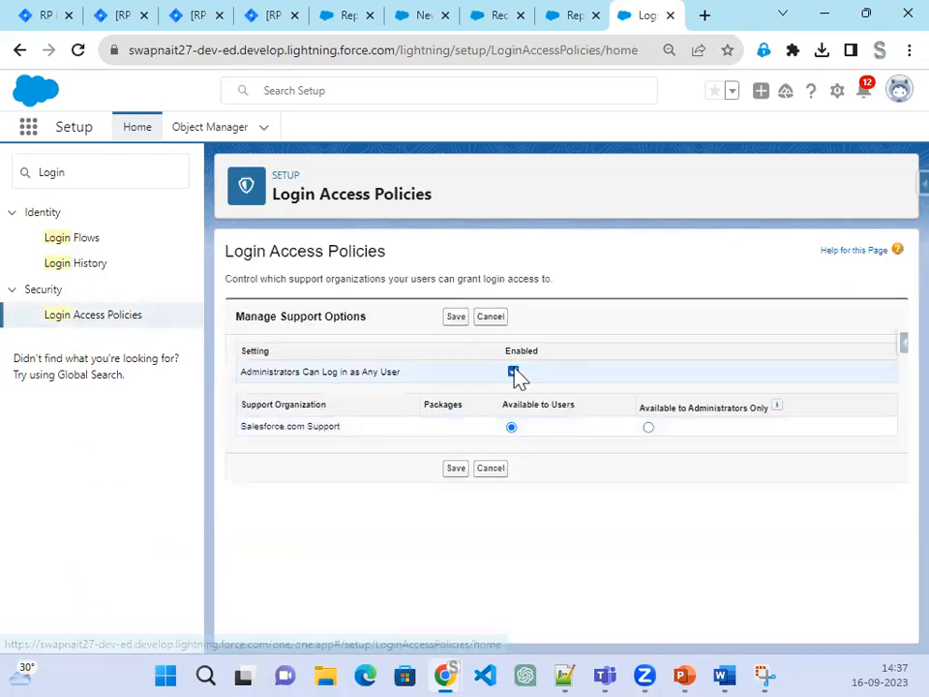
click(453, 319)
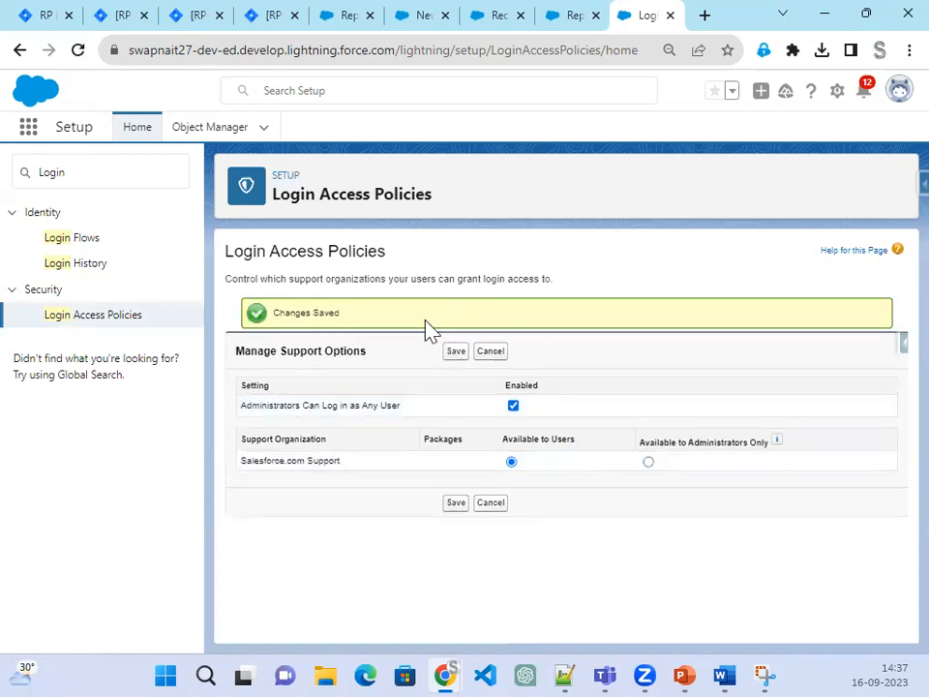
click(17, 50)
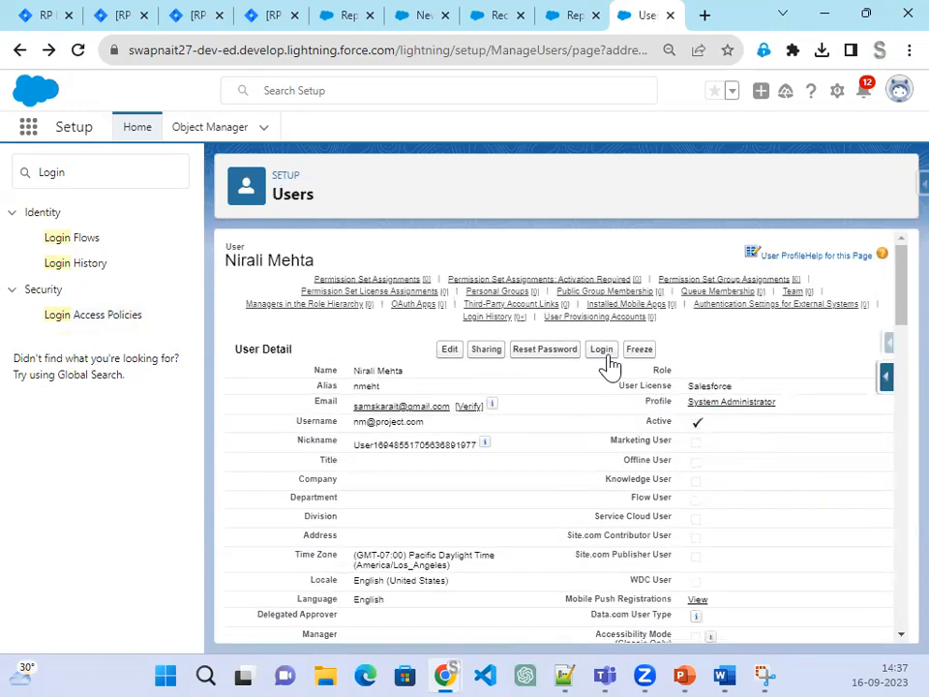
click(572, 19)
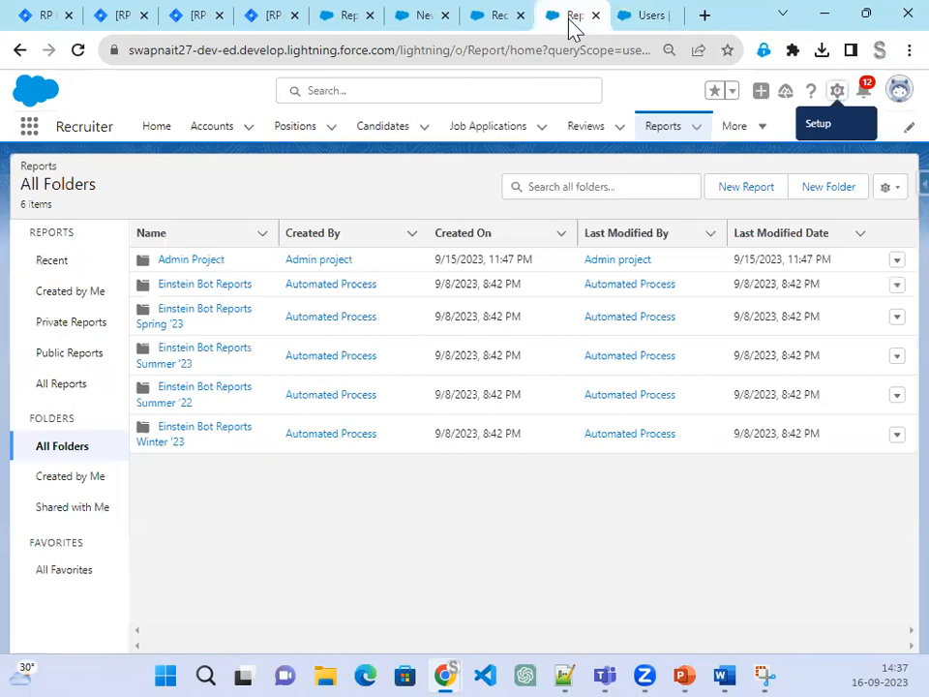
Step: Share the Admin Project report folder with the new user at Edit access
click(897, 261)
click(862, 315)
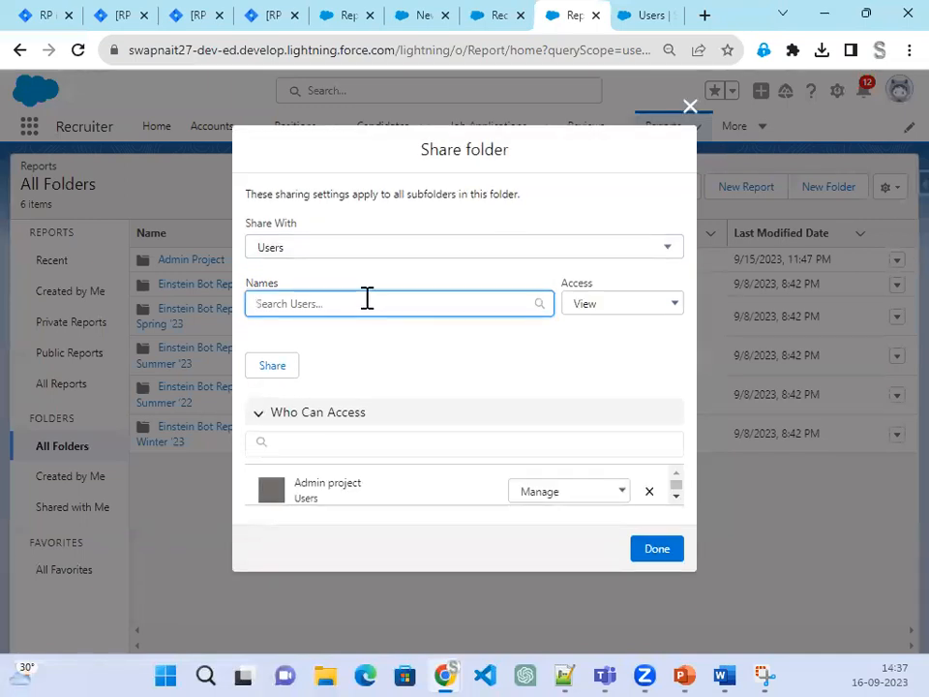
text(N)
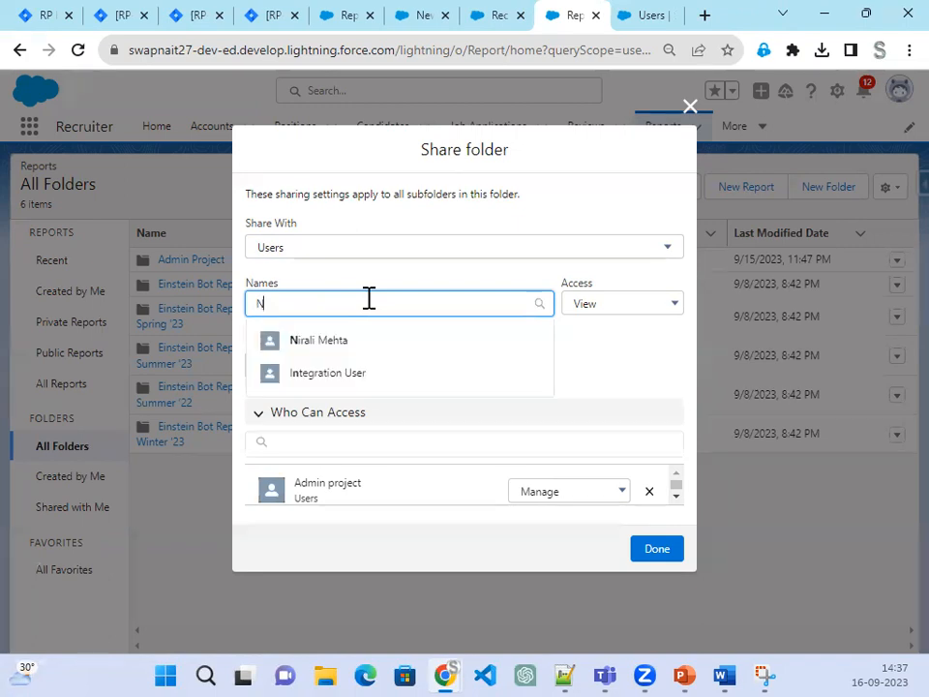
click(361, 343)
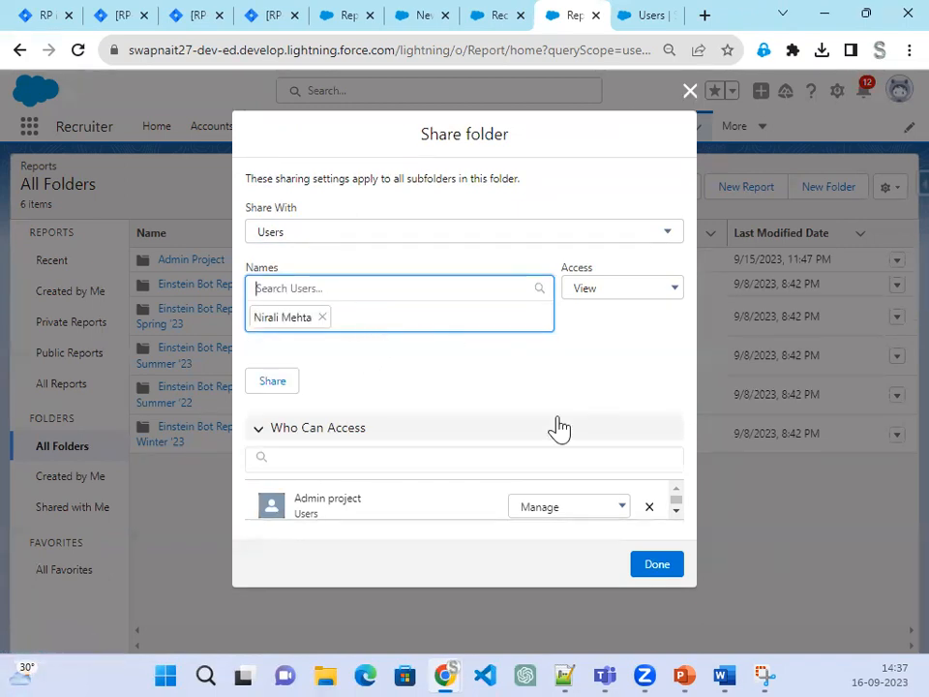
click(666, 295)
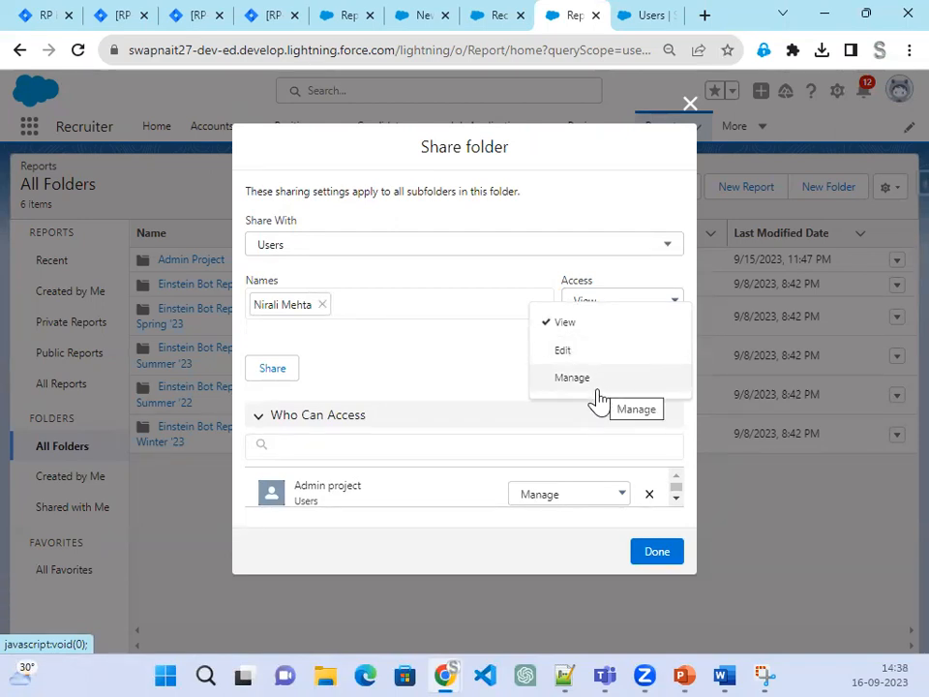
click(411, 372)
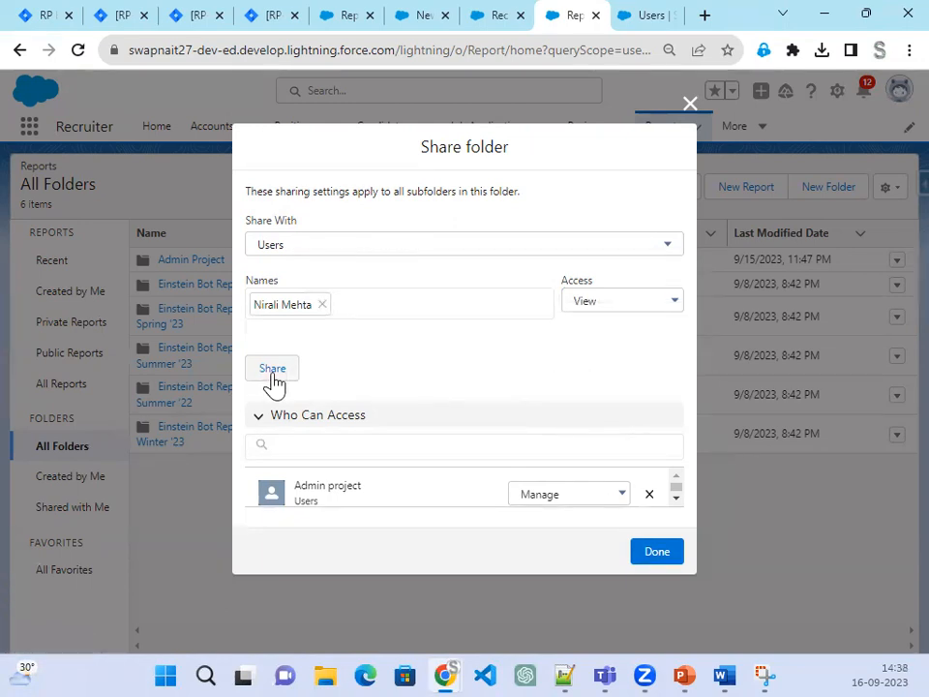
click(658, 302)
click(628, 361)
click(273, 373)
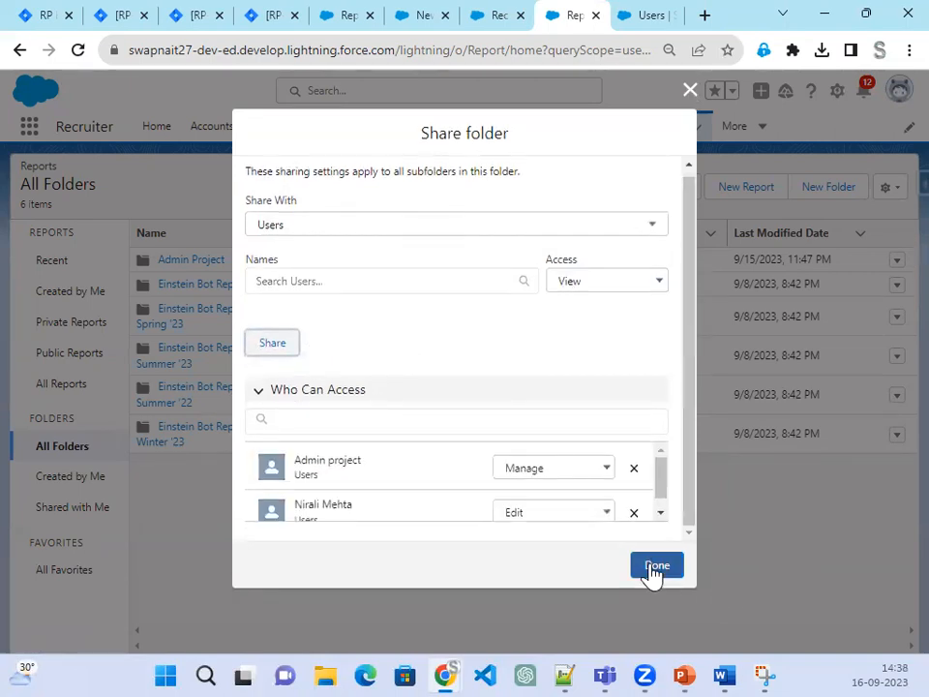
click(656, 567)
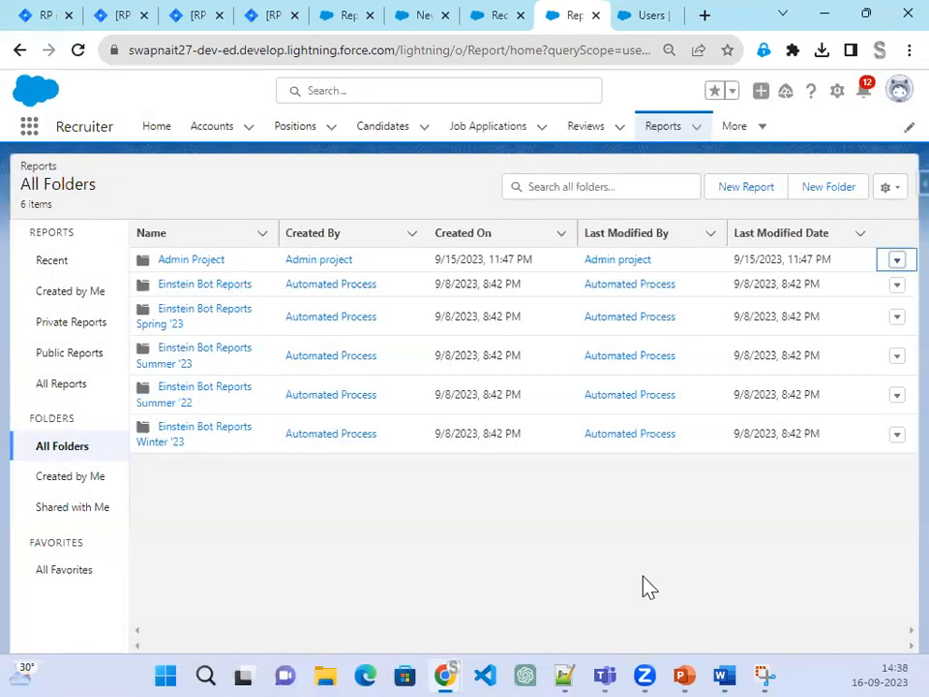
click(649, 16)
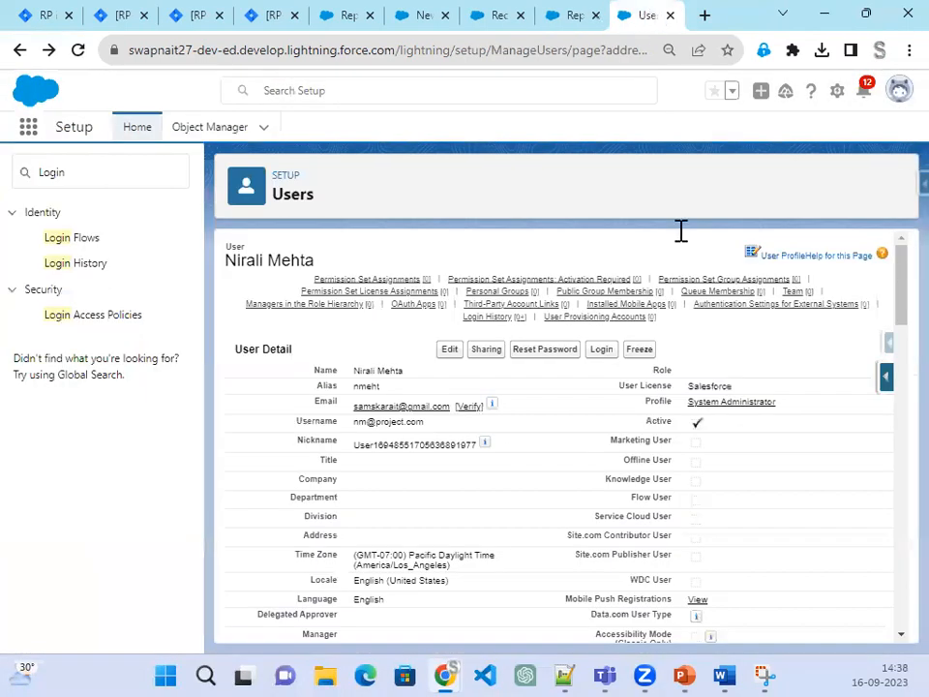
Step: Log in as the new user and add Reports to the Recruiter app's navigation bar
click(608, 353)
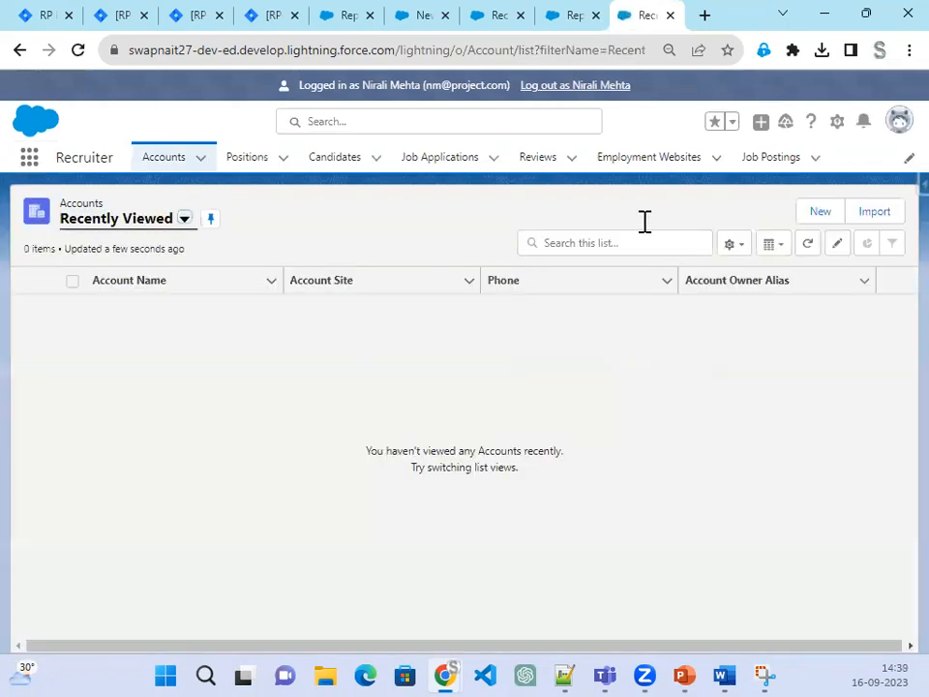
click(902, 160)
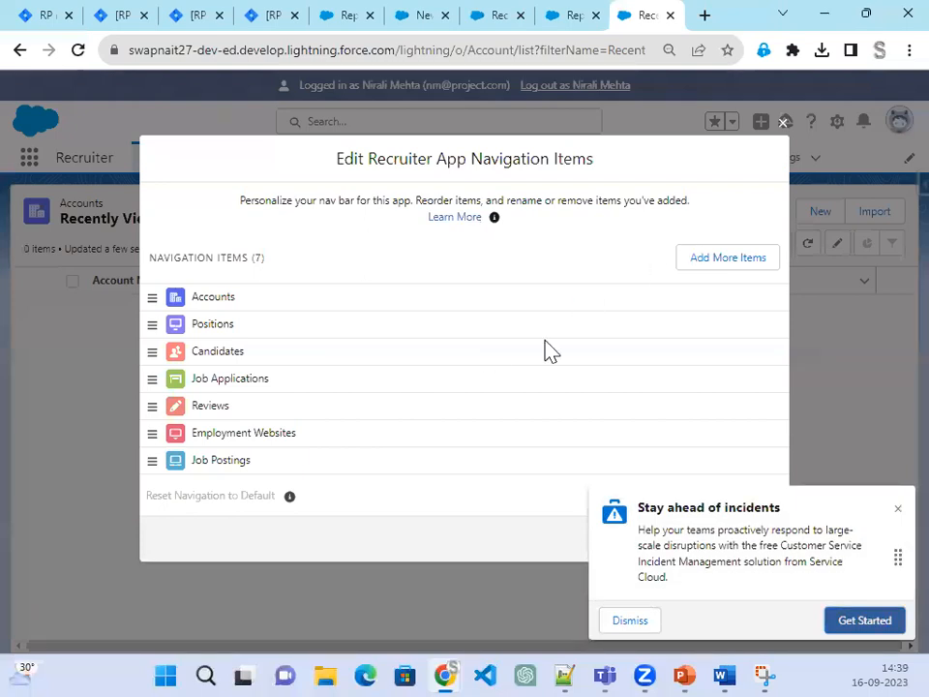
click(736, 262)
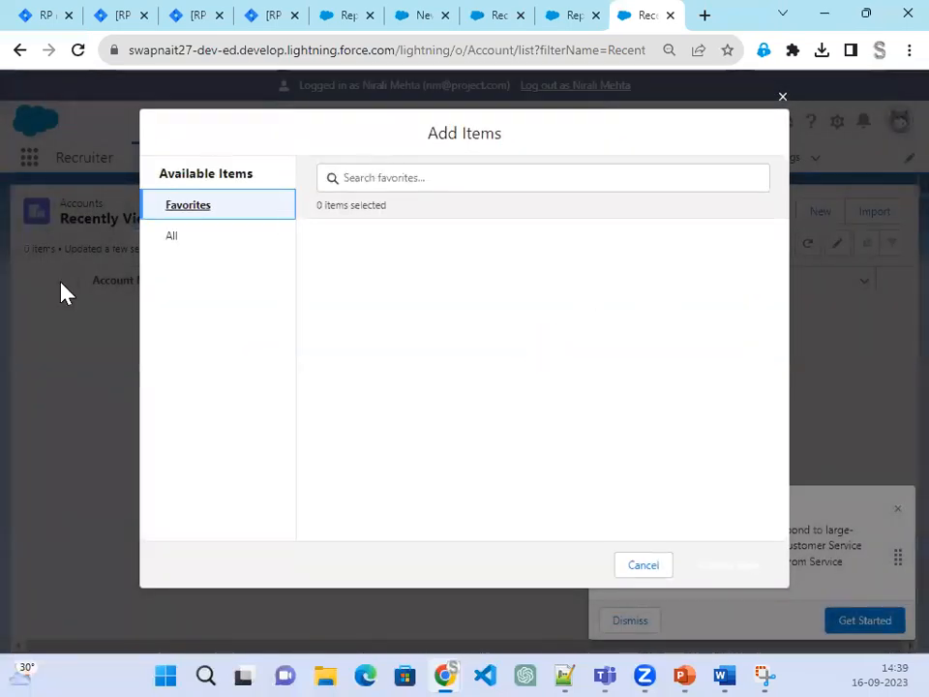
click(166, 238)
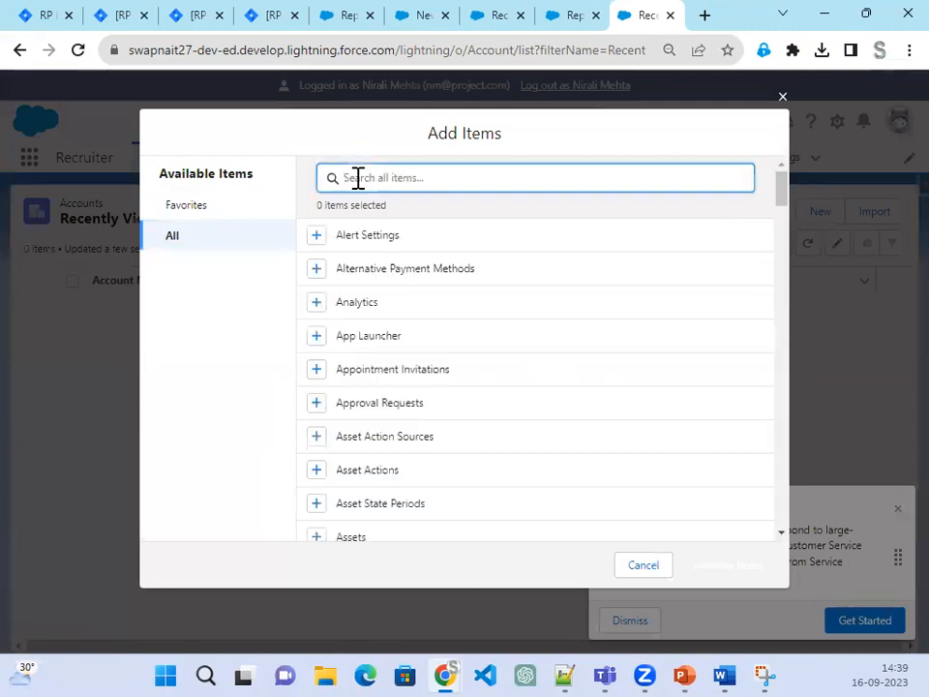
text(Repo)
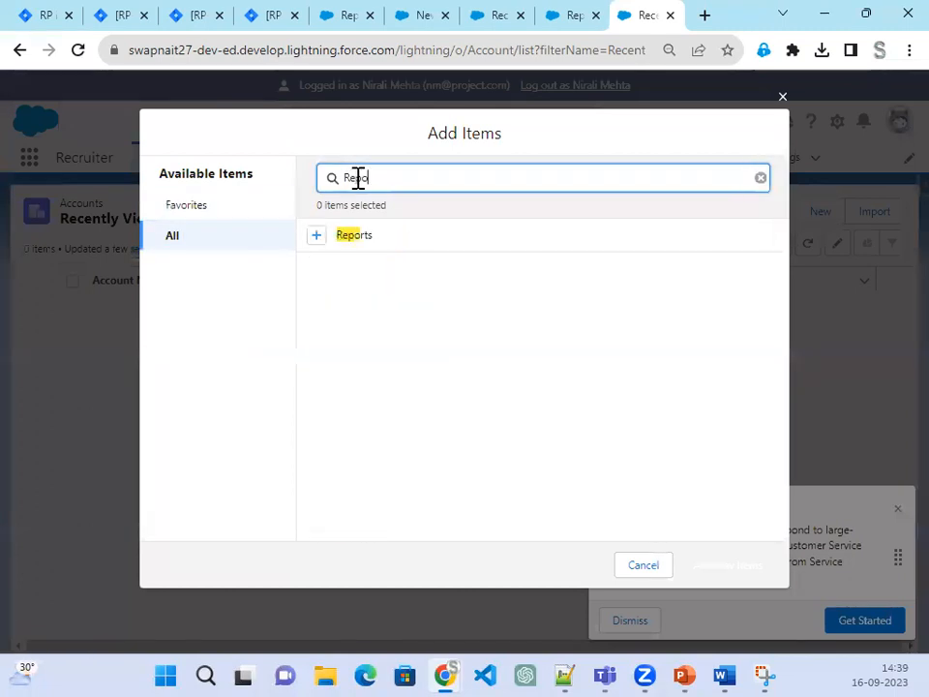
click(319, 237)
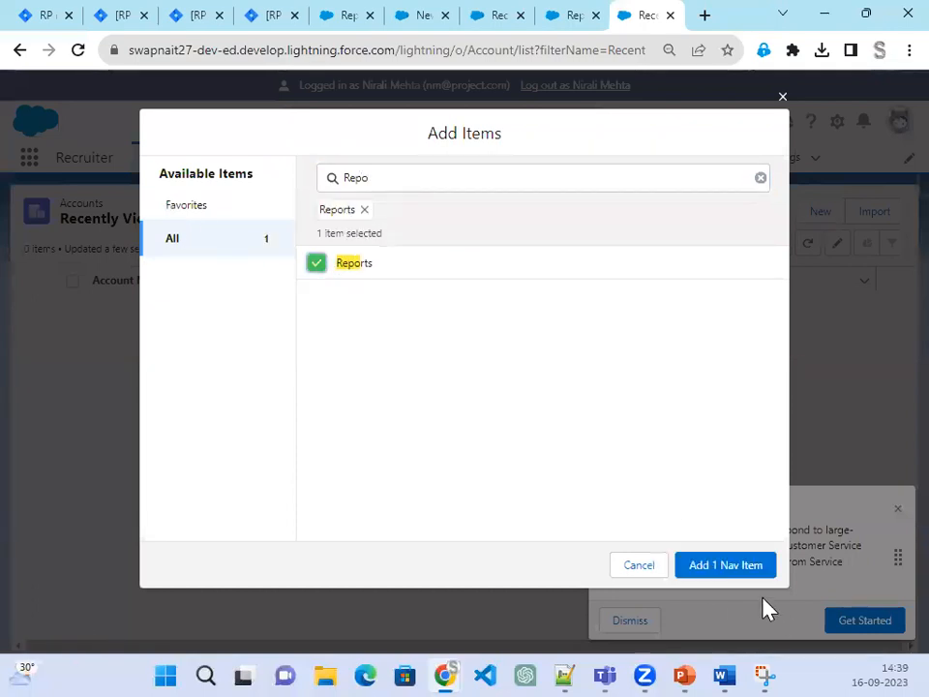
click(741, 568)
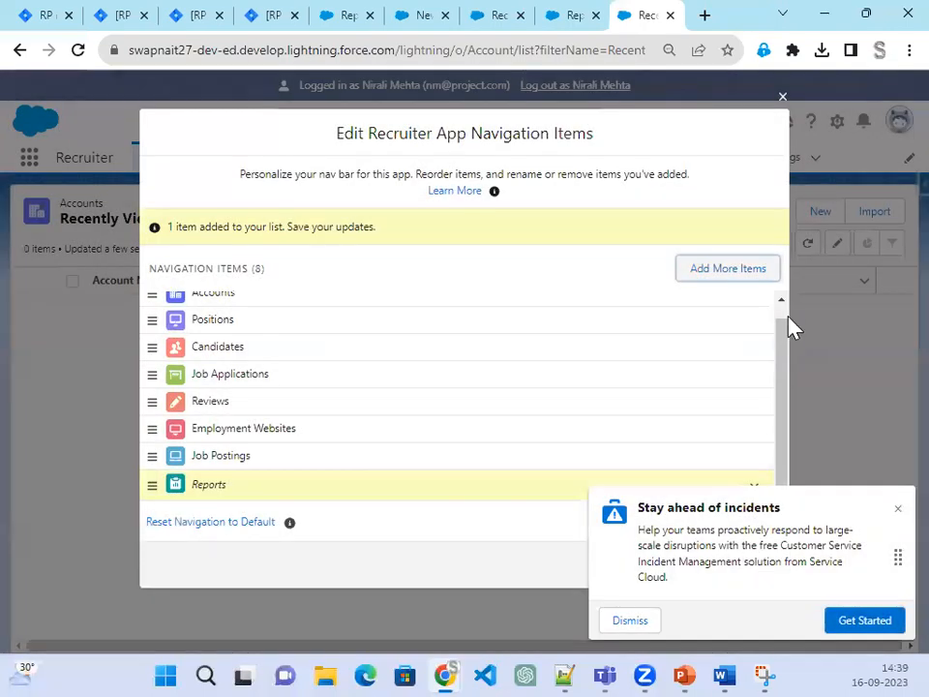
click(897, 508)
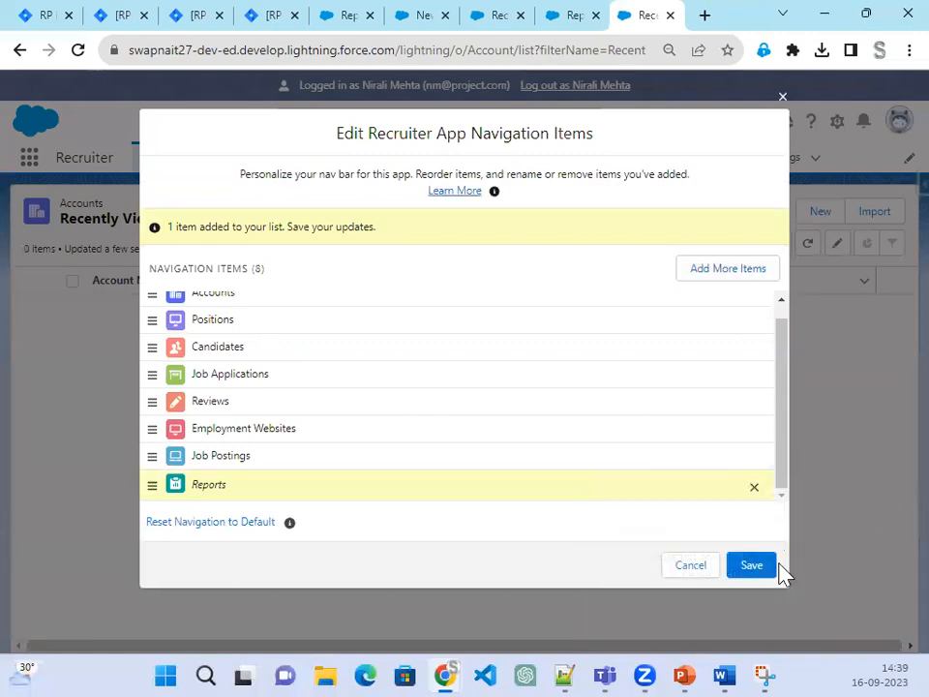
click(748, 566)
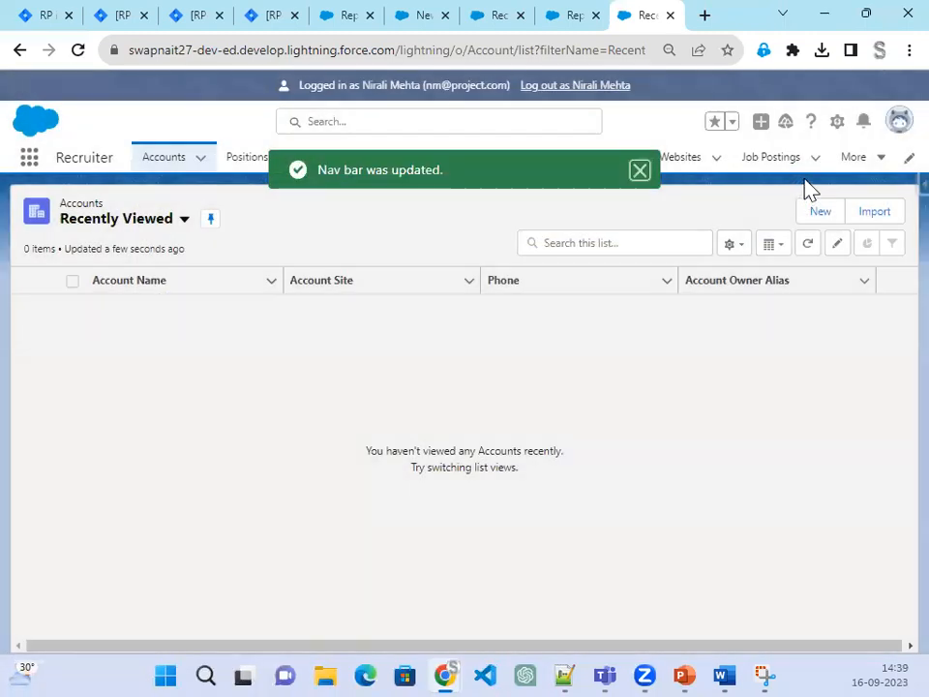
click(877, 162)
click(845, 197)
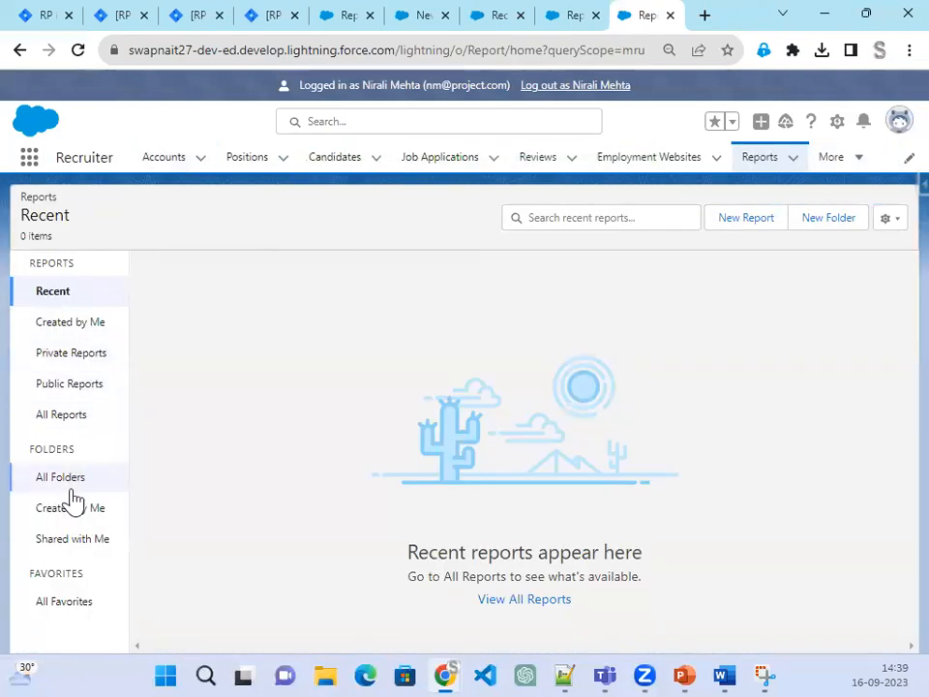
Step: As the new user, open the shared Admin Project folder, then log out and return to PowerPoint
click(61, 550)
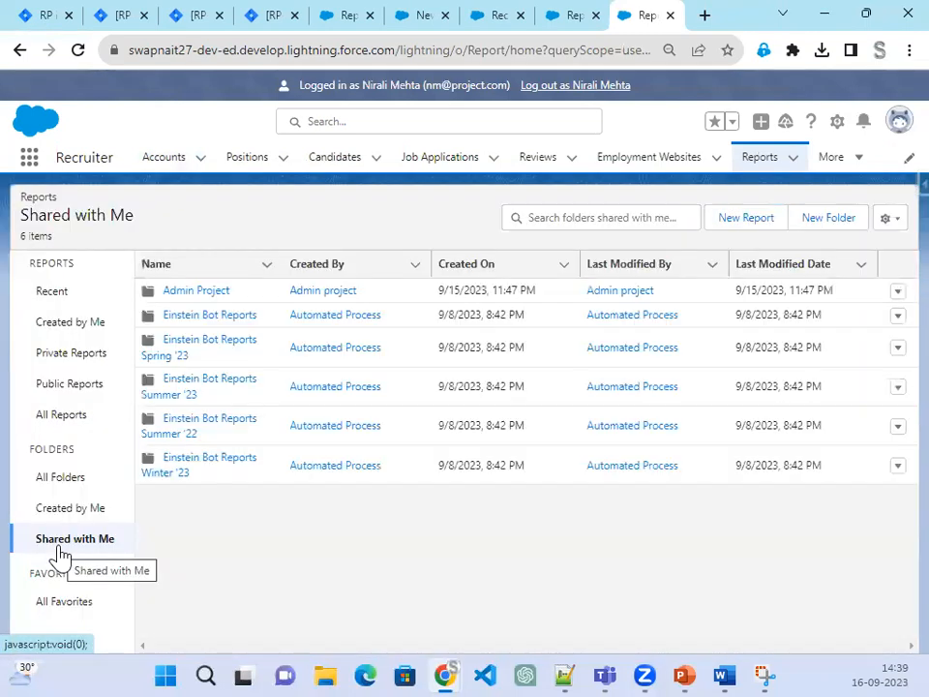
click(175, 290)
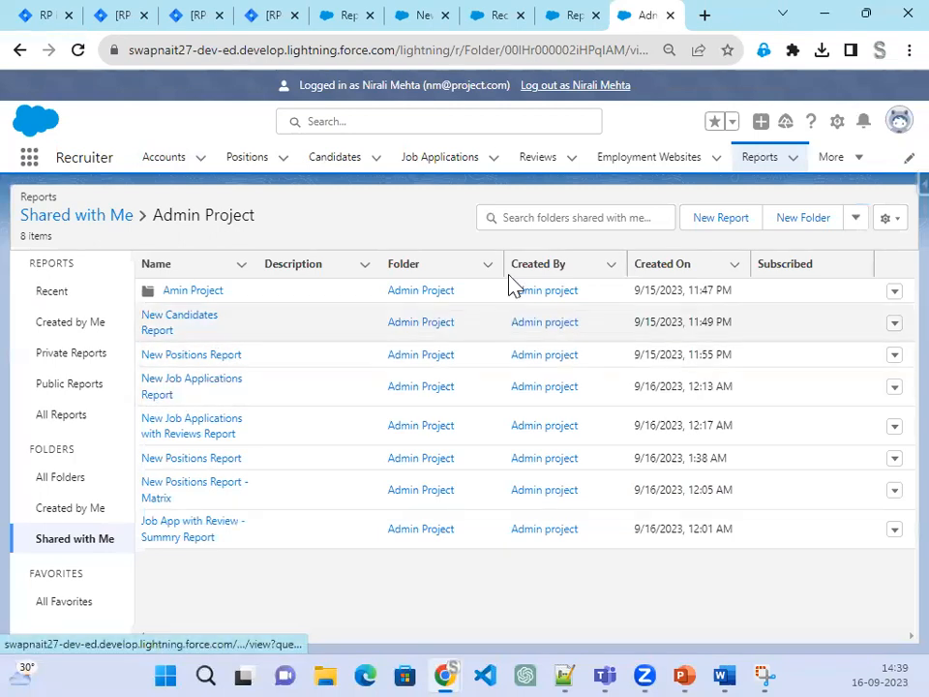
click(581, 85)
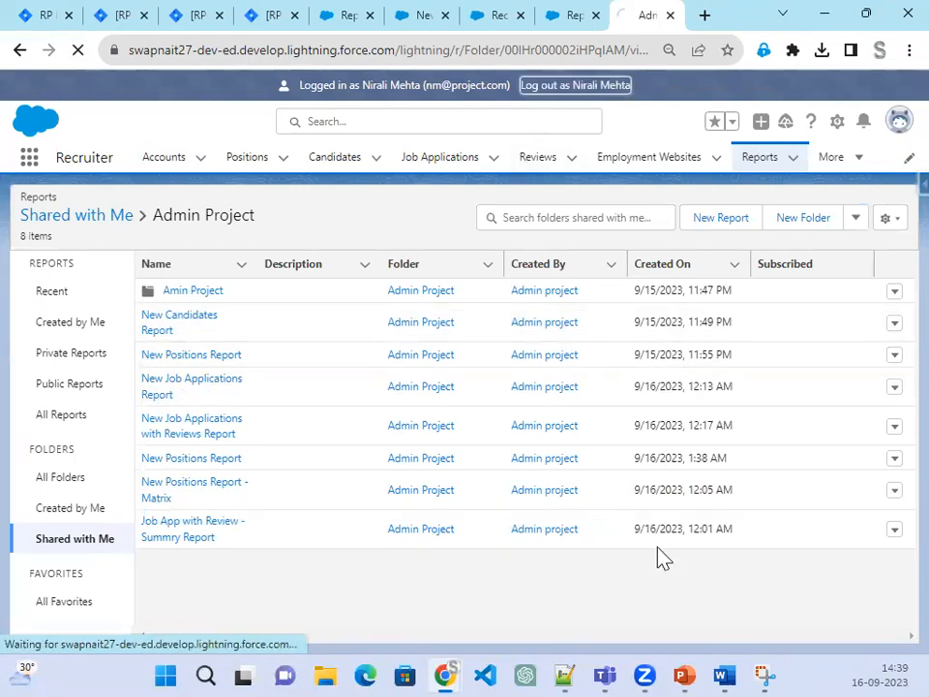
click(688, 673)
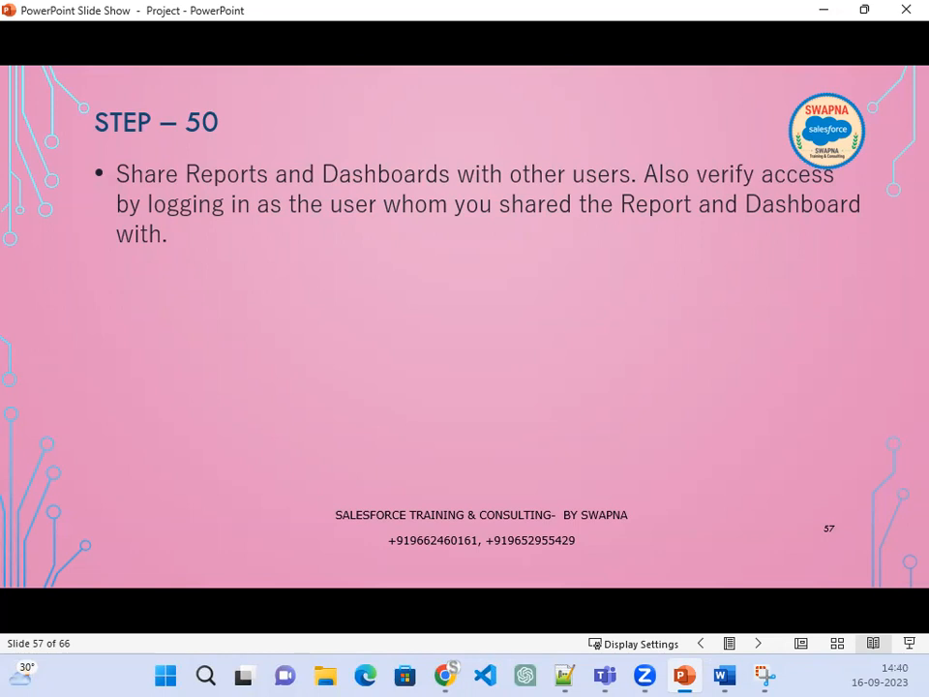
Step: Advance the slide show to slide 58, titled STEP – 51
click(540, 418)
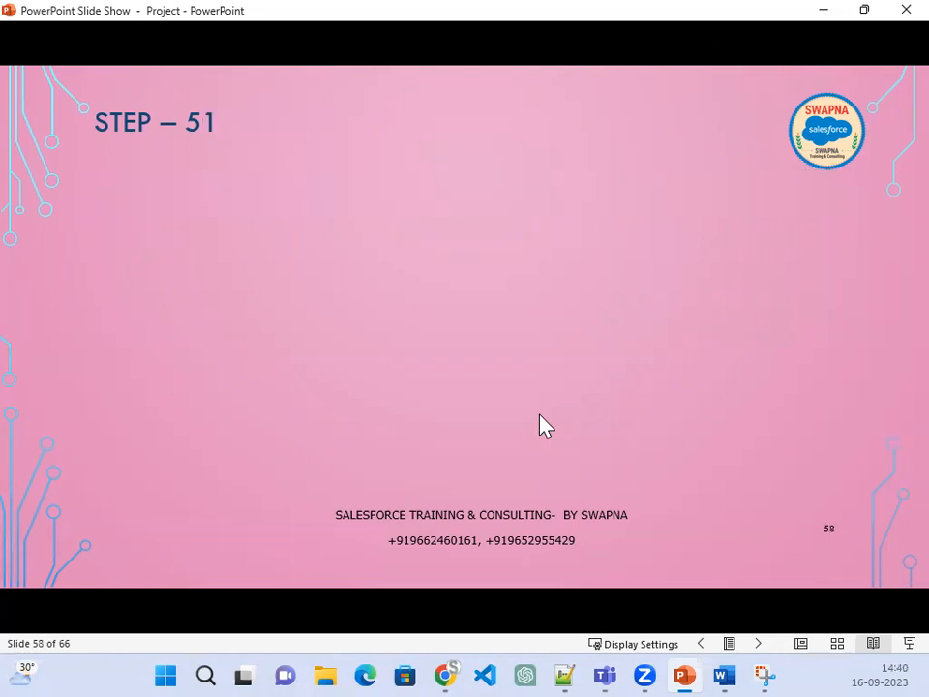
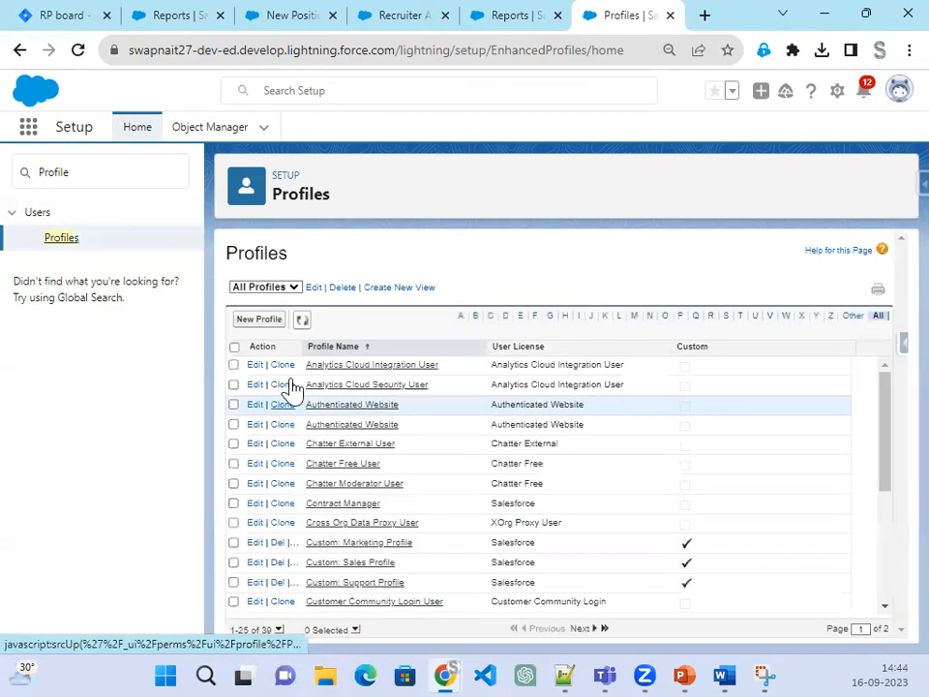
Step: Clone the Standard User profile as a new profile named 'Recruiter' and save it
click(259, 319)
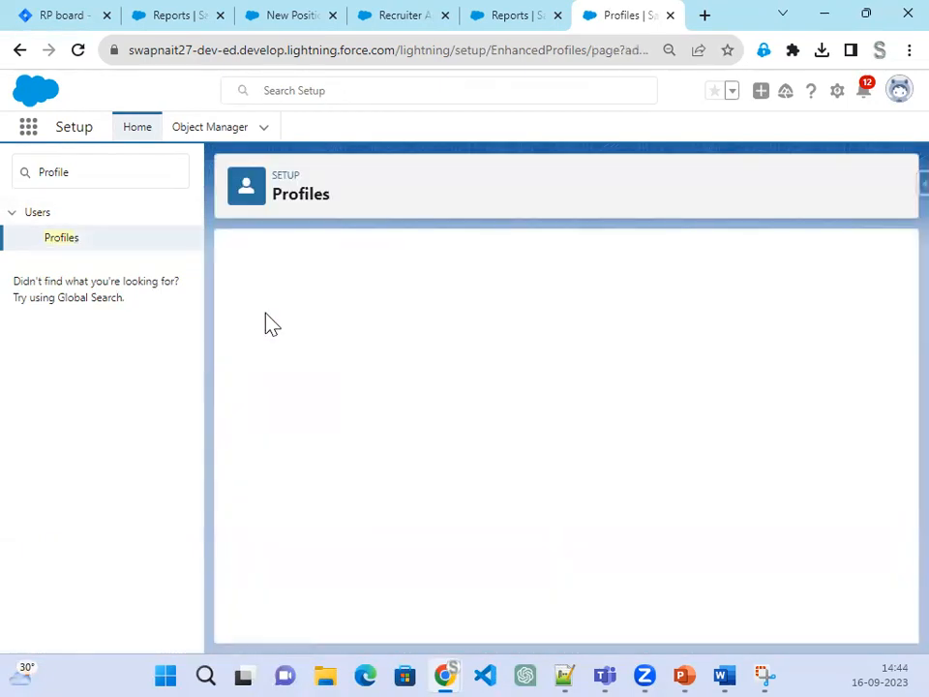
click(526, 346)
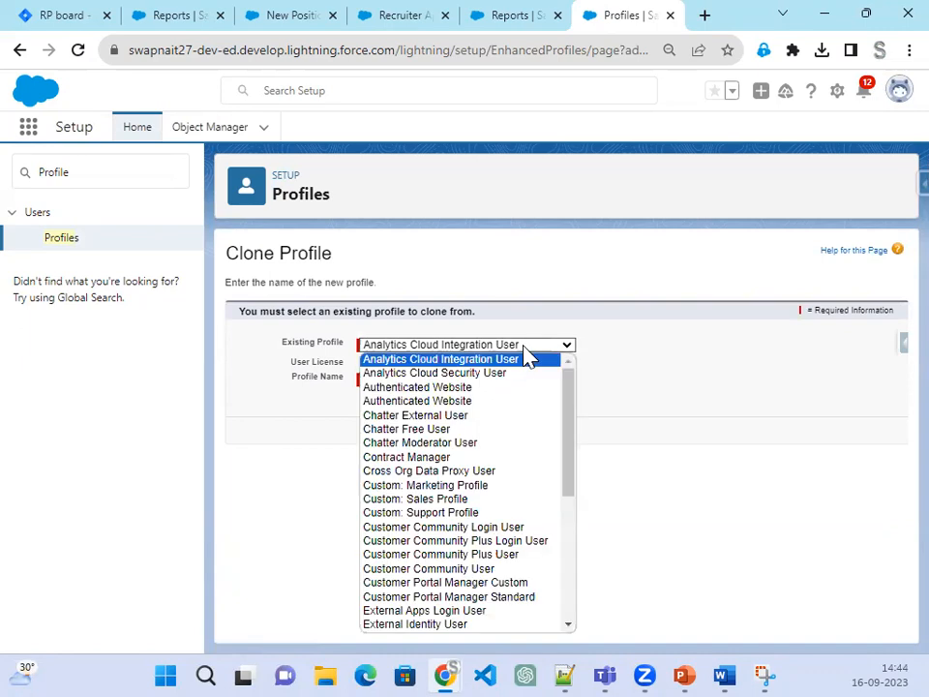
scroll(527, 523, down, 5)
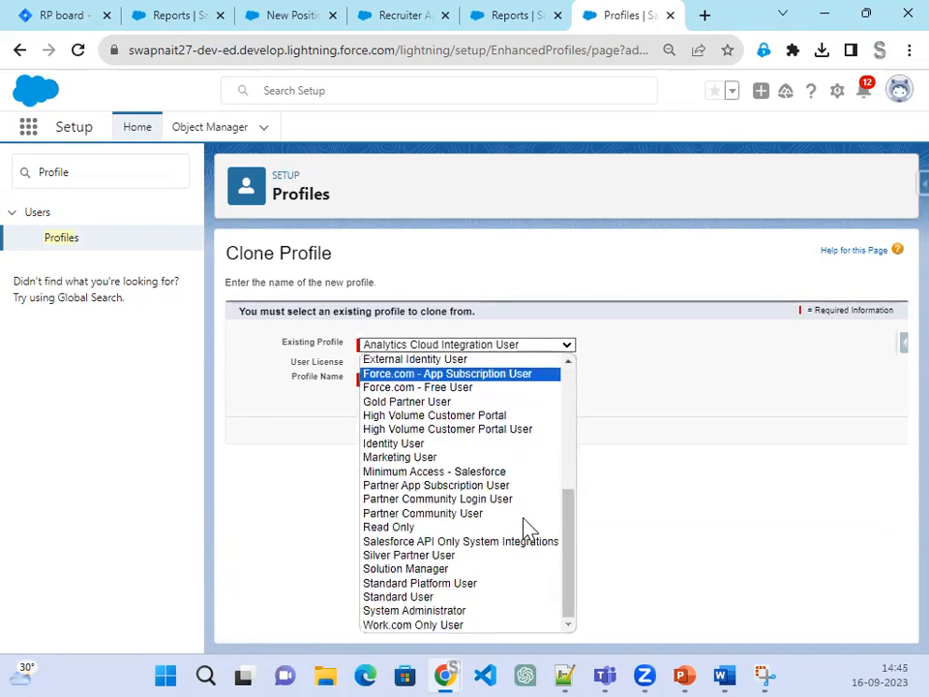
click(494, 597)
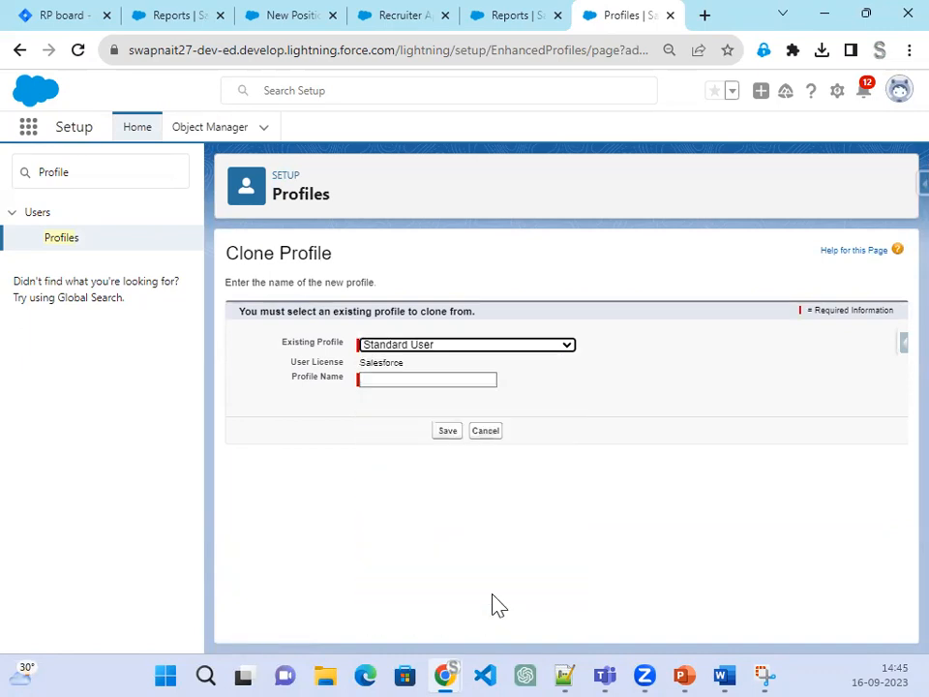
click(437, 379)
text(Recruiter)
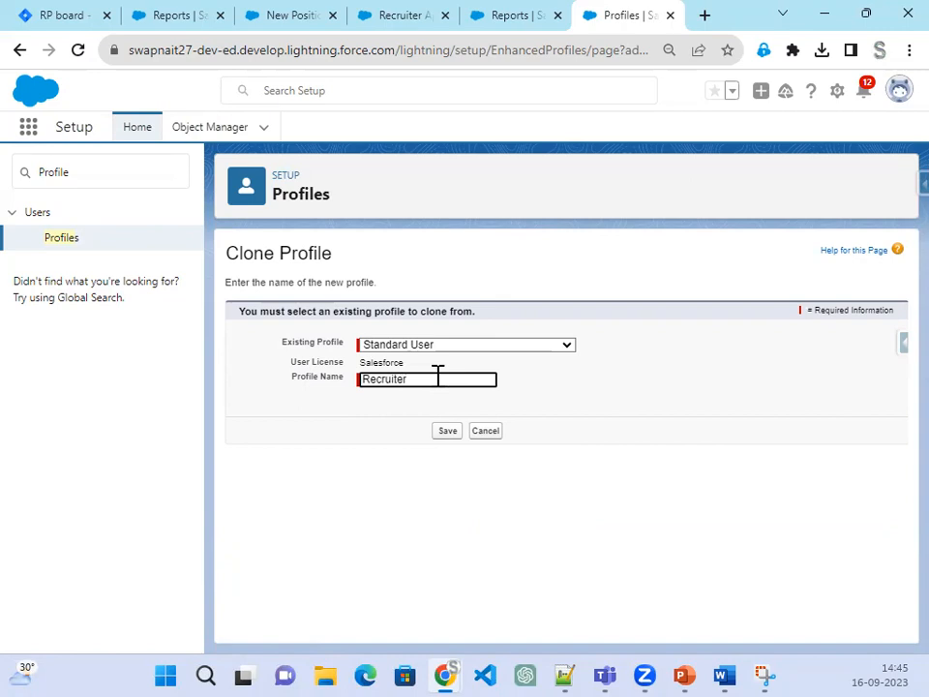
click(443, 434)
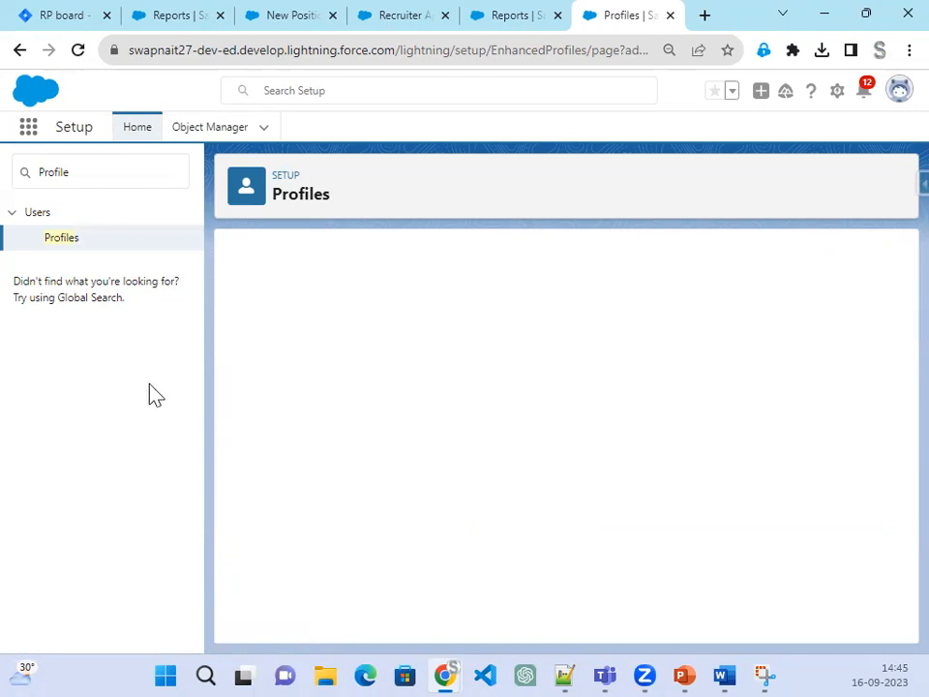
Step: Edit the Recruiter profile and bring its Custom Object Permissions section into view
scroll(729, 435, down, 20)
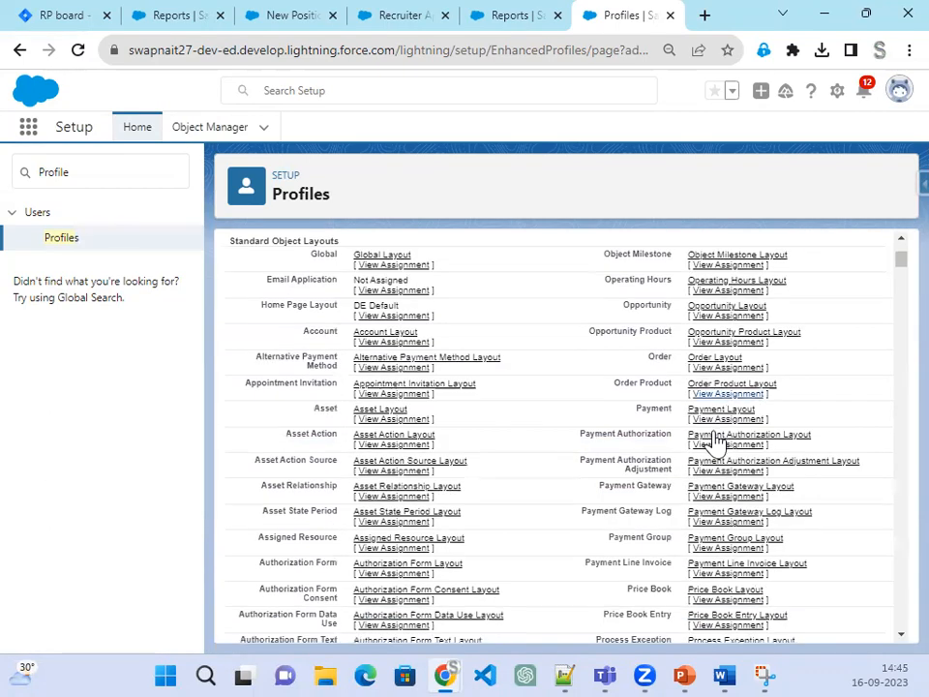
scroll(704, 441, up, 3)
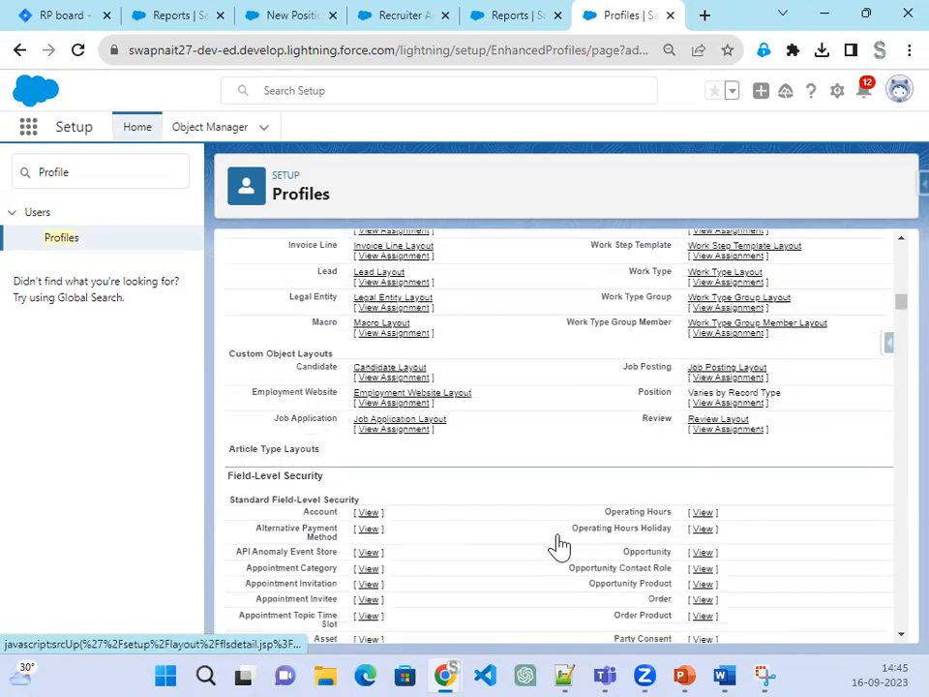
scroll(892, 305, up, 15)
mouse_move(498, 401)
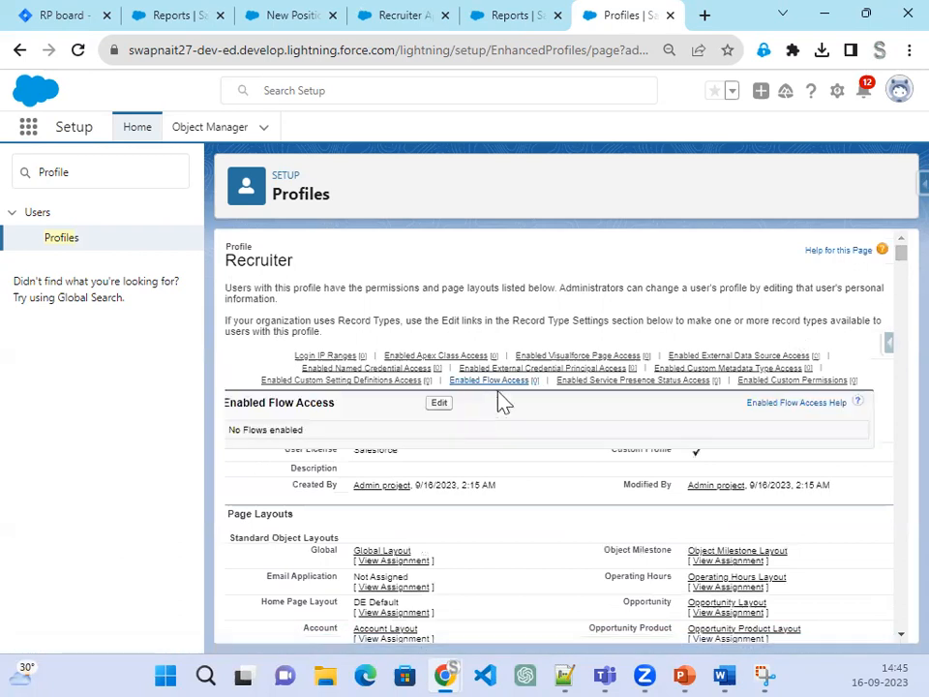
click(450, 415)
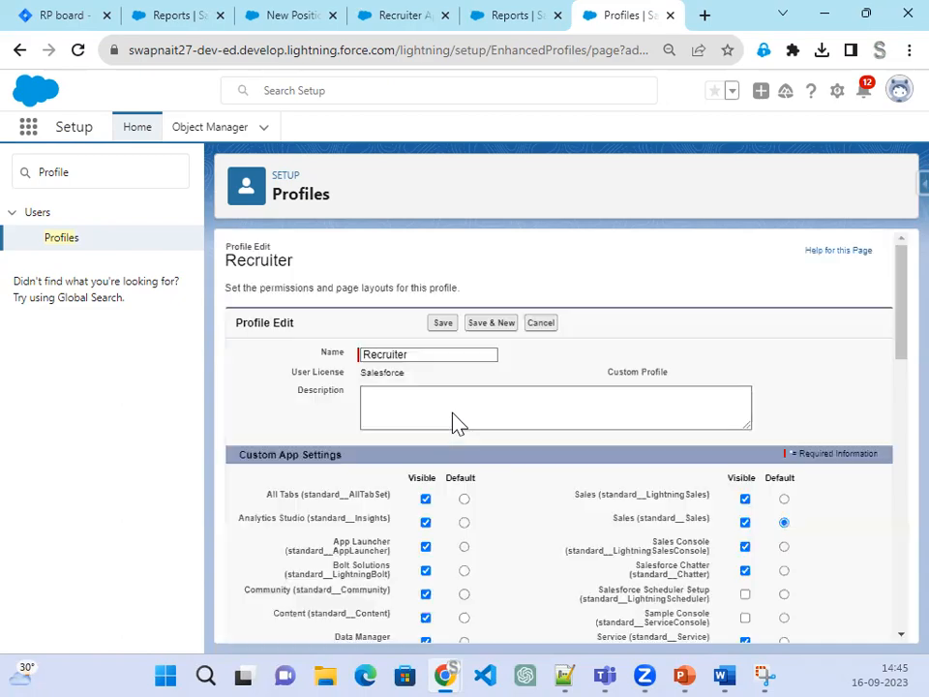
scroll(500, 482, down, 10)
scroll(500, 482, down, 15)
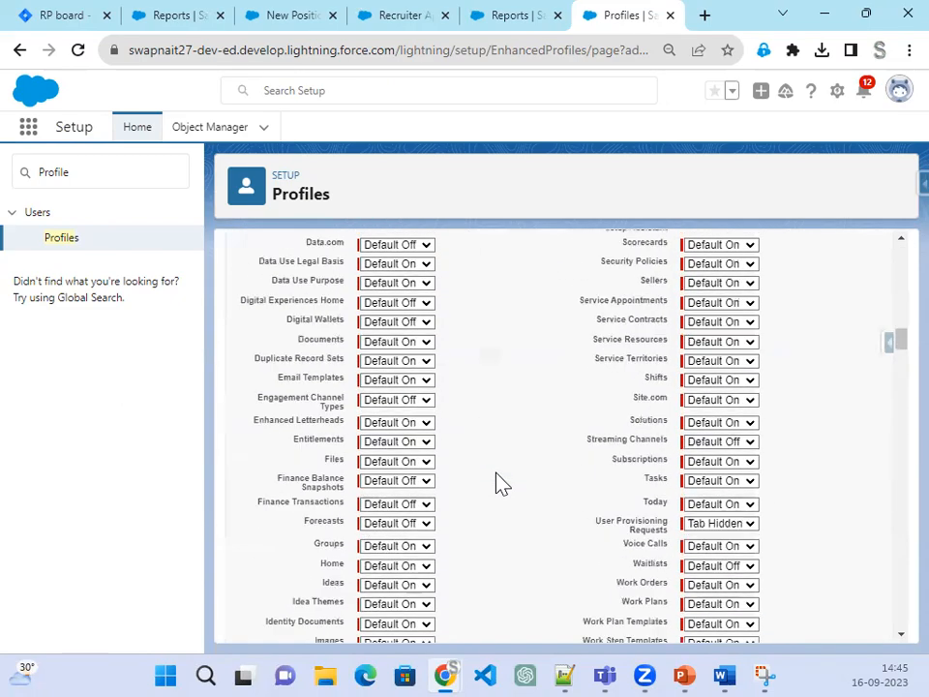
scroll(500, 482, down, 5)
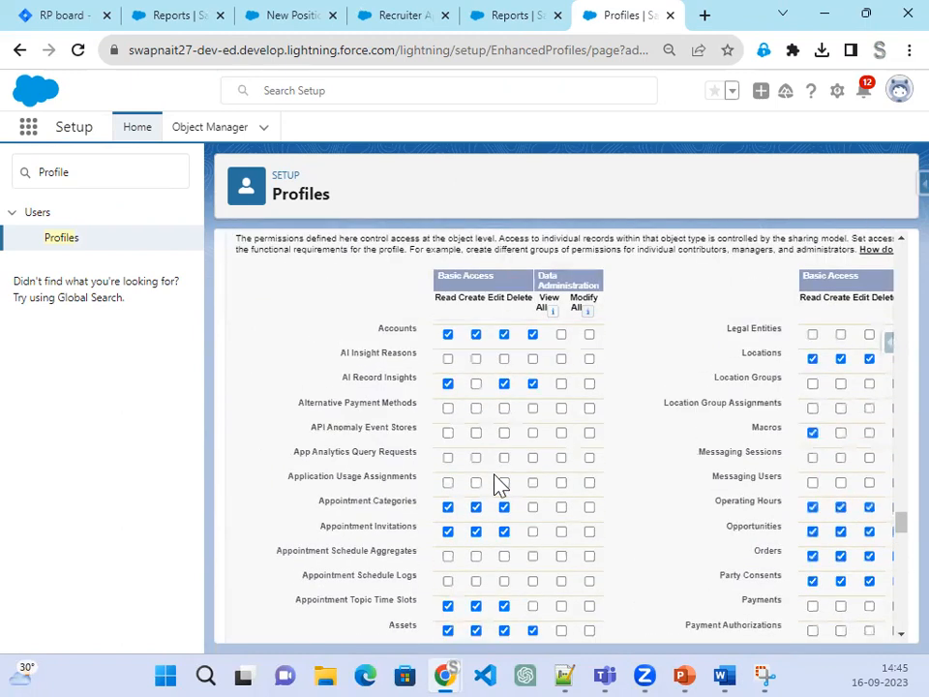
scroll(510, 436, up, 3)
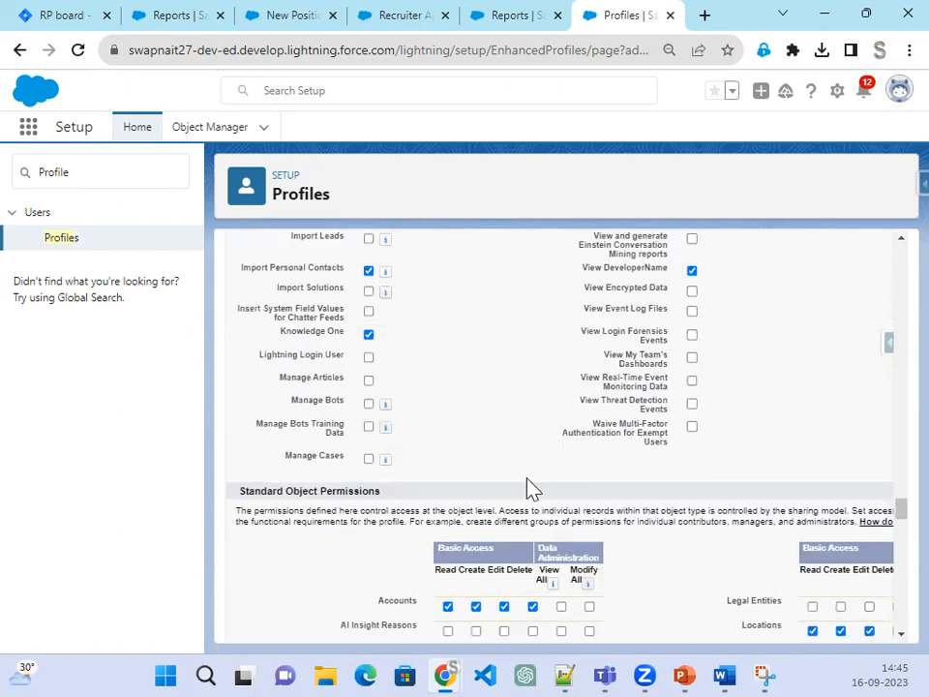
scroll(531, 489, down, 20)
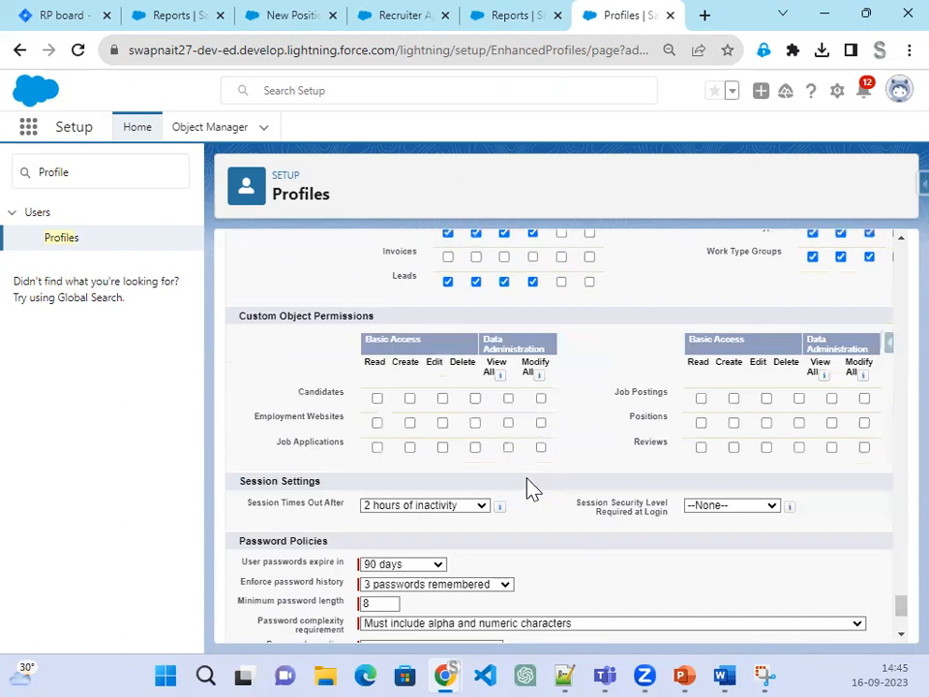
Step: Grant Read/Create/Edit on Positions, Create/Edit on Candidates and Reviews, and Create on Job Applications
click(701, 423)
click(734, 423)
click(767, 426)
click(410, 399)
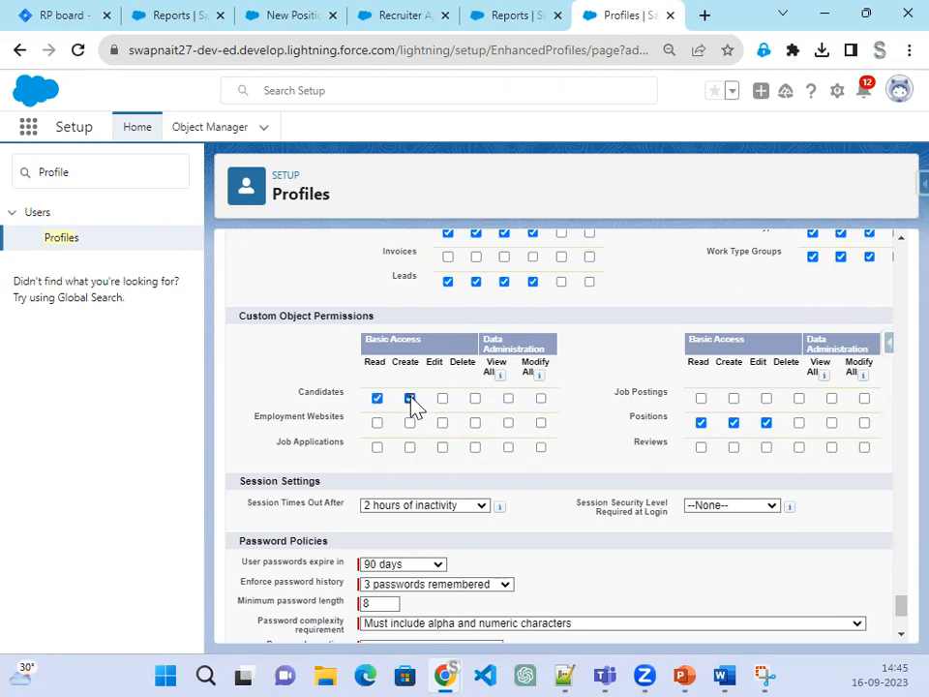
click(443, 400)
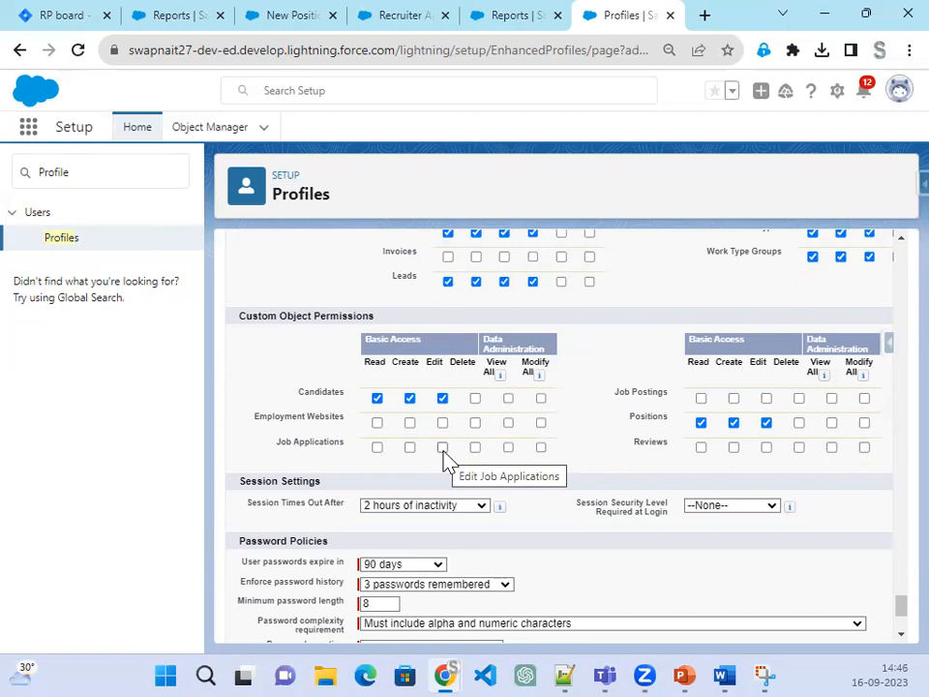
click(411, 448)
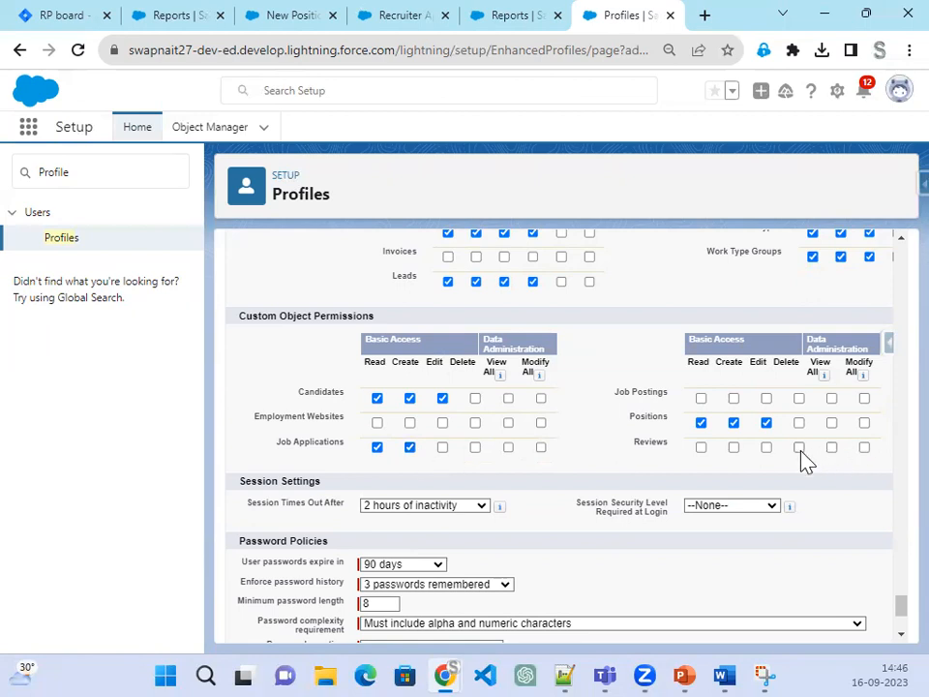
click(735, 449)
click(765, 448)
Step: Give Job Postings and Employment Websites full access, including Create, View All and Modify All
click(766, 399)
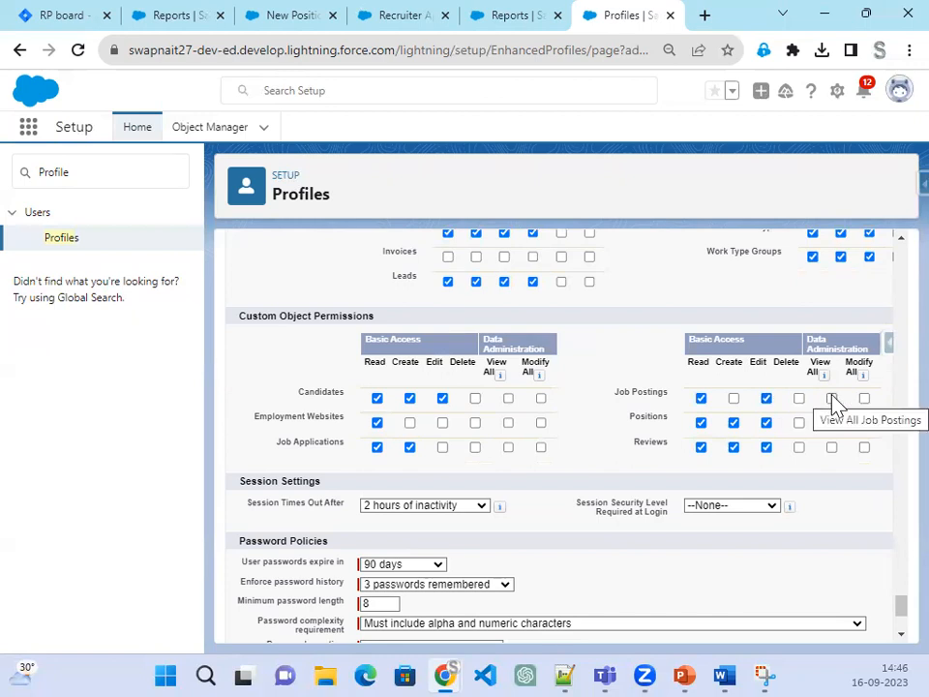
click(864, 400)
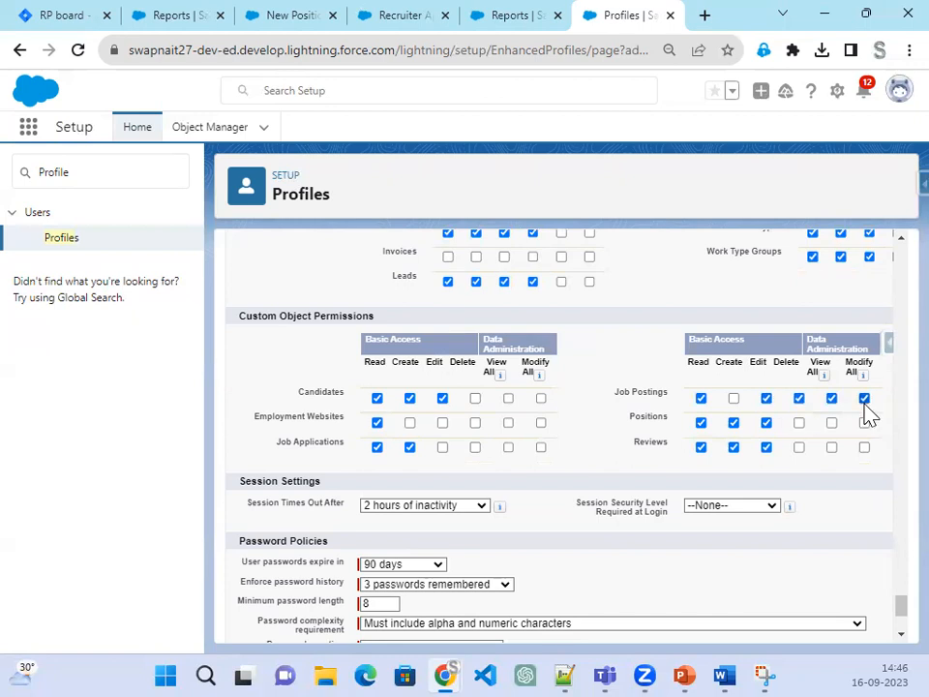
click(733, 400)
click(507, 424)
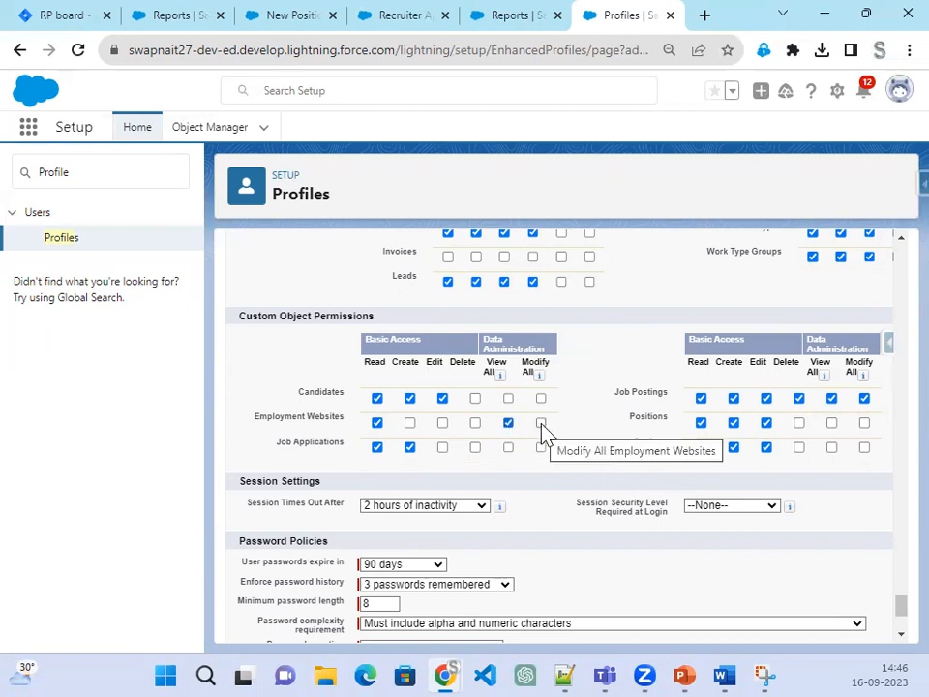
click(541, 426)
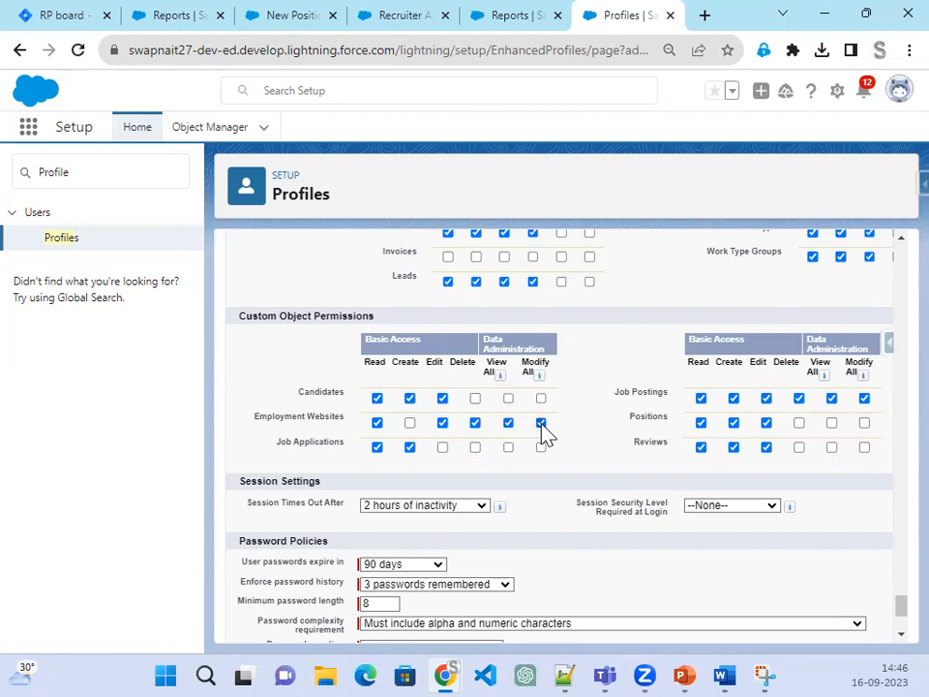
click(410, 426)
Step: In Custom App Settings, tick Visible for the Recruiter (Recruiter) app
scroll(620, 497, up, 4)
scroll(604, 551, down, 6)
scroll(602, 556, up, 3)
scroll(594, 569, up, 15)
scroll(584, 566, up, 15)
scroll(572, 605, up, 15)
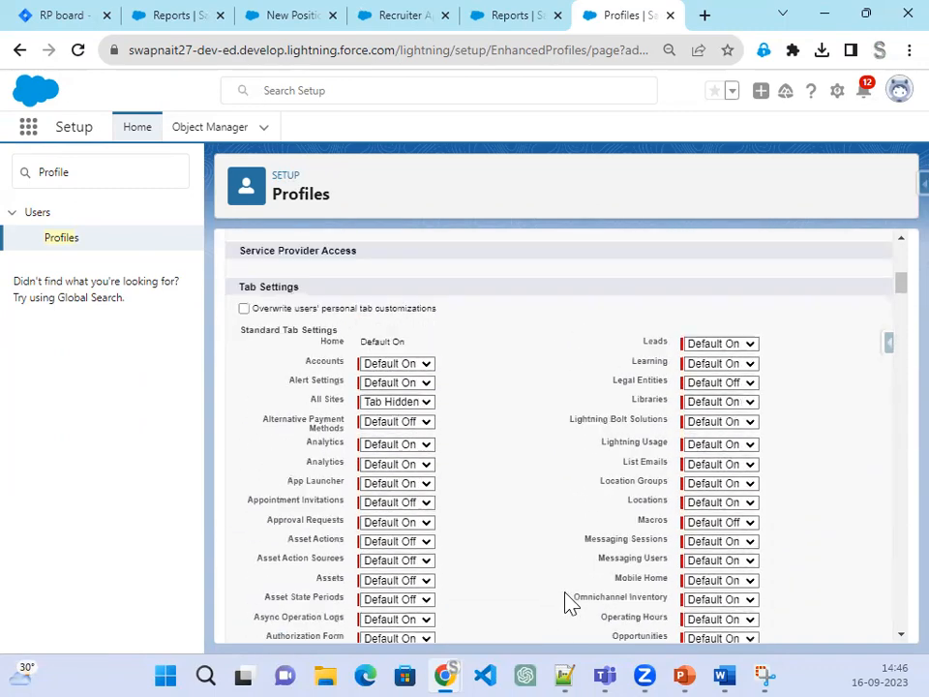
scroll(571, 605, up, 10)
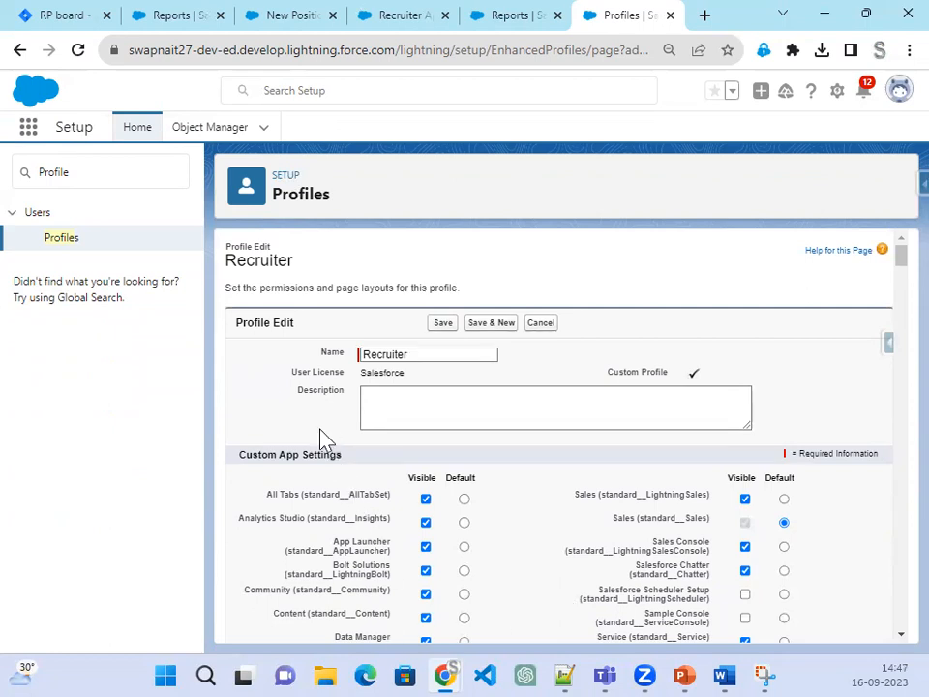
drag(350, 465, 237, 471)
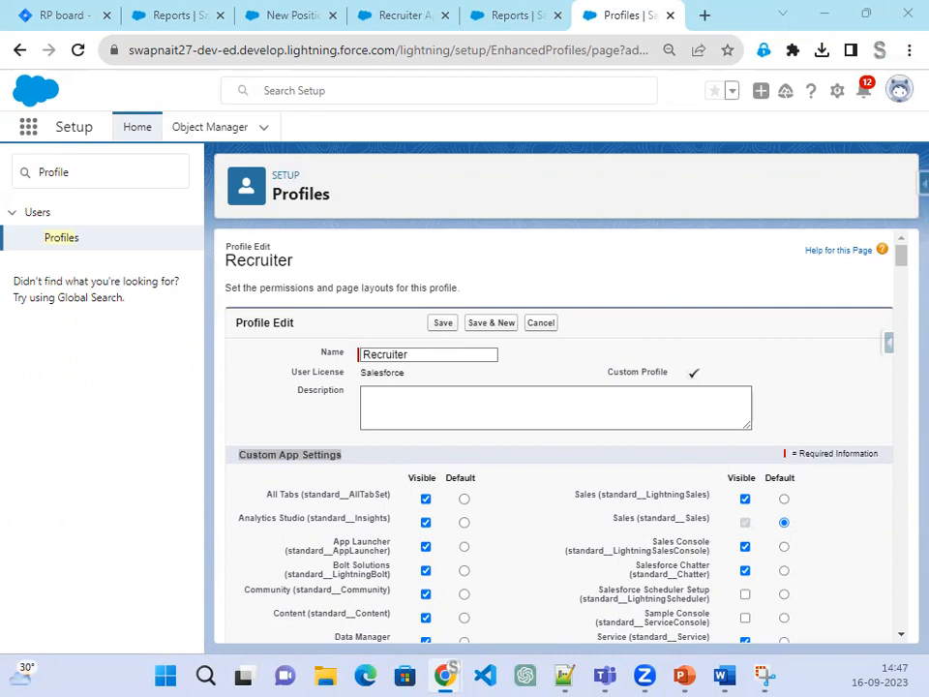
scroll(804, 601, down, 3)
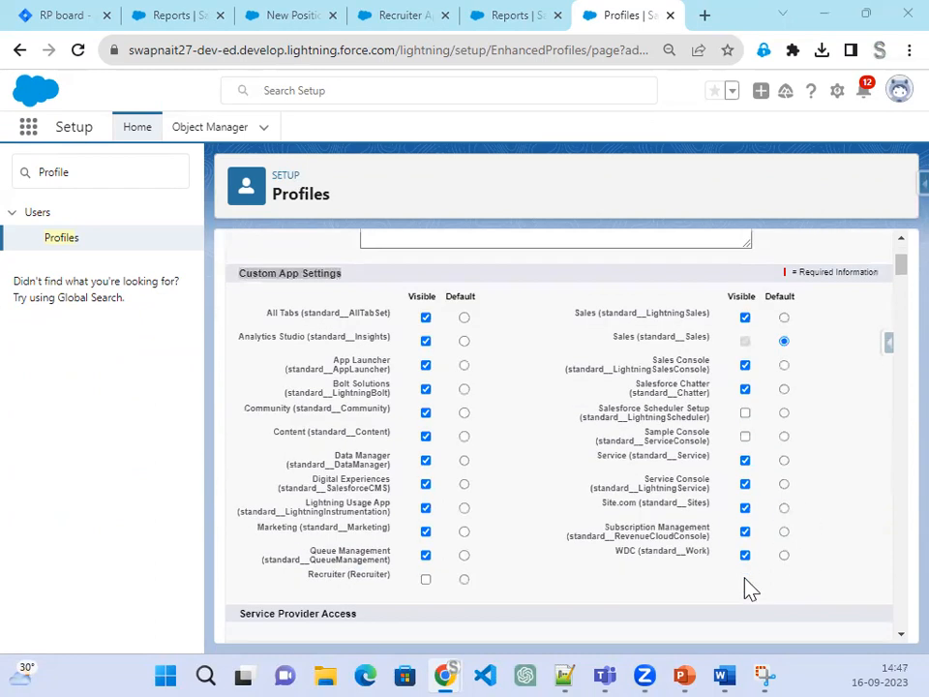
click(425, 580)
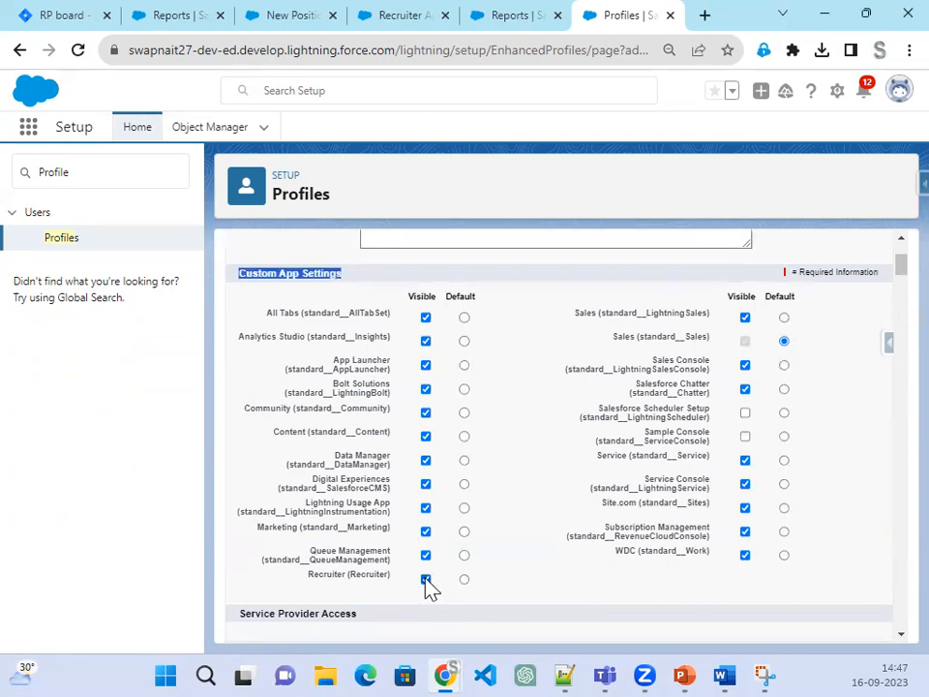
scroll(464, 575, up, 3)
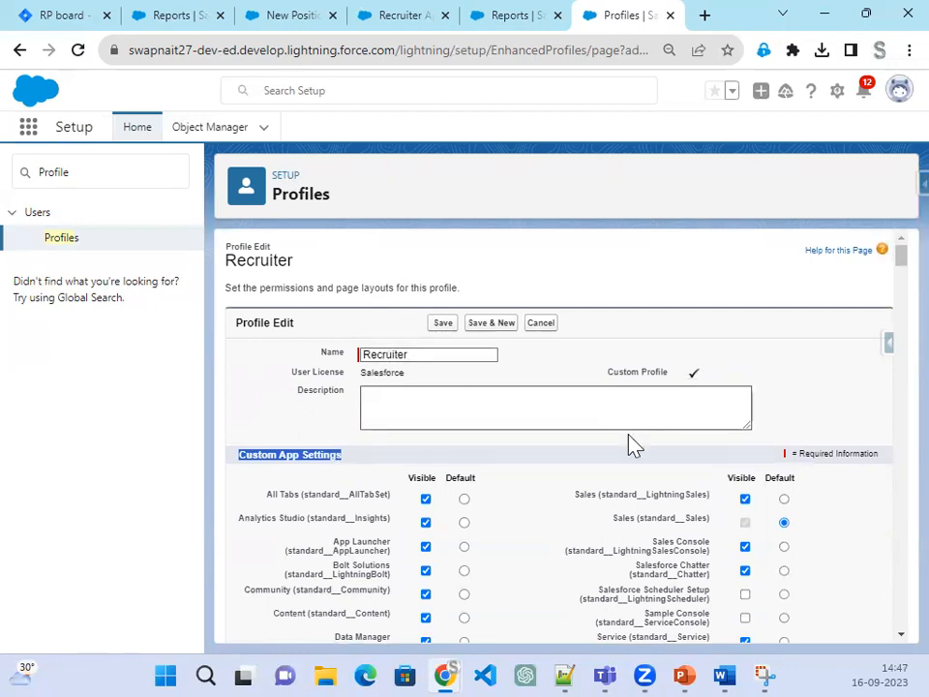
scroll(612, 549, down, 4)
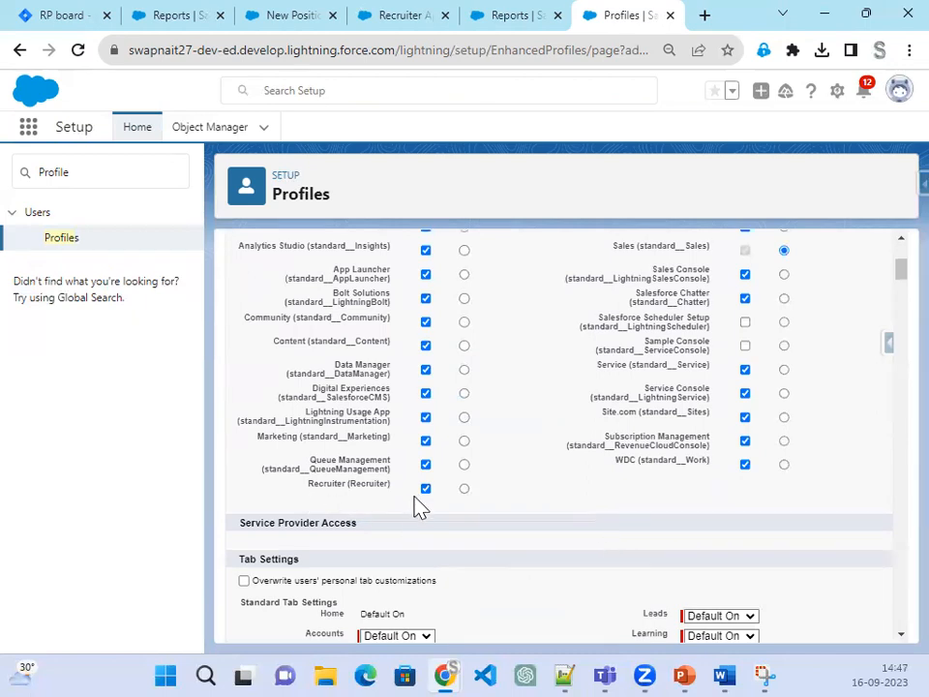
scroll(581, 525, up, 4)
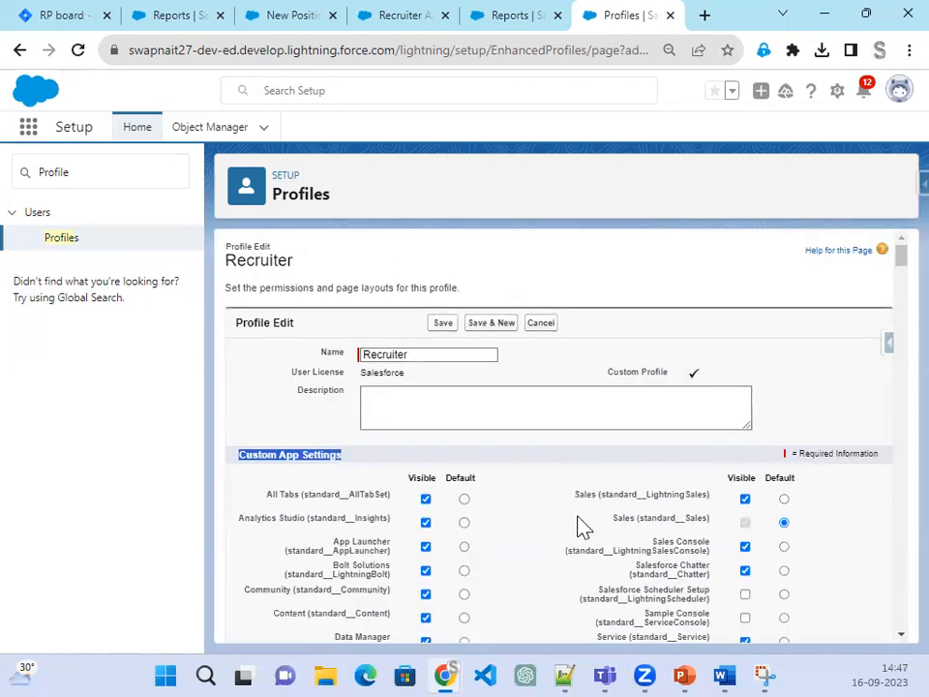
Step: Save the Recruiter profile's permission and app changes
click(444, 325)
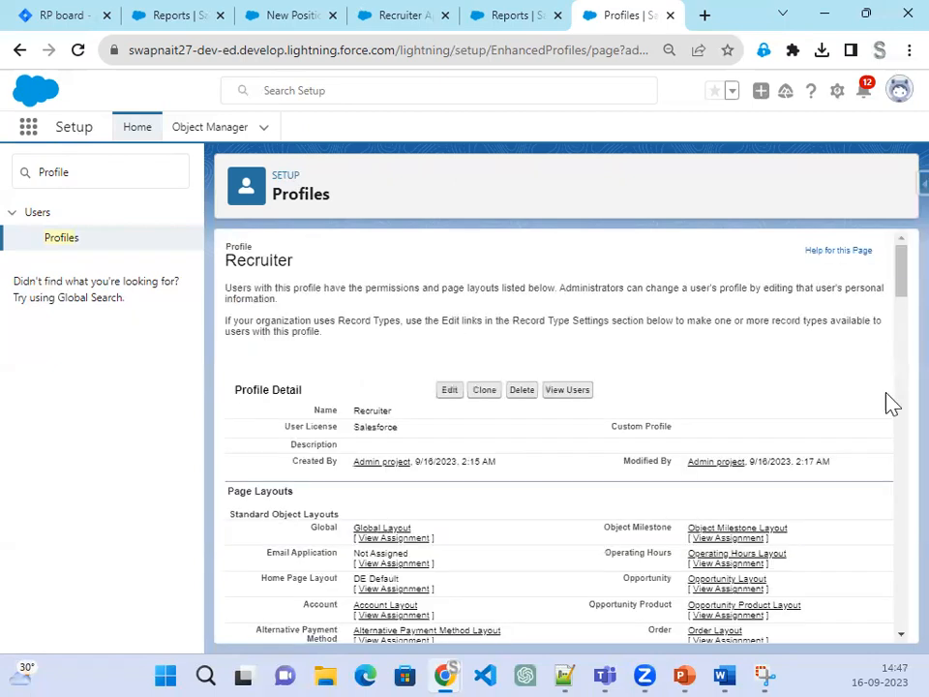
scroll(249, 505, down, 3)
scroll(250, 505, down, 4)
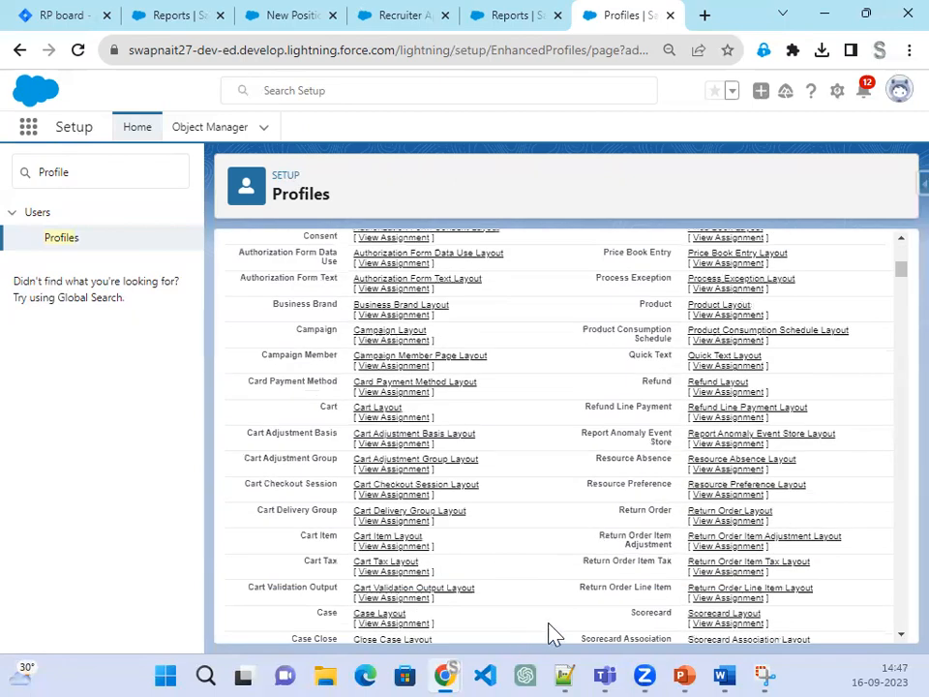
Step: Return to the PowerPoint slide show and advance to STEP 52 about the Standard Employee profile
mouse_move(692, 666)
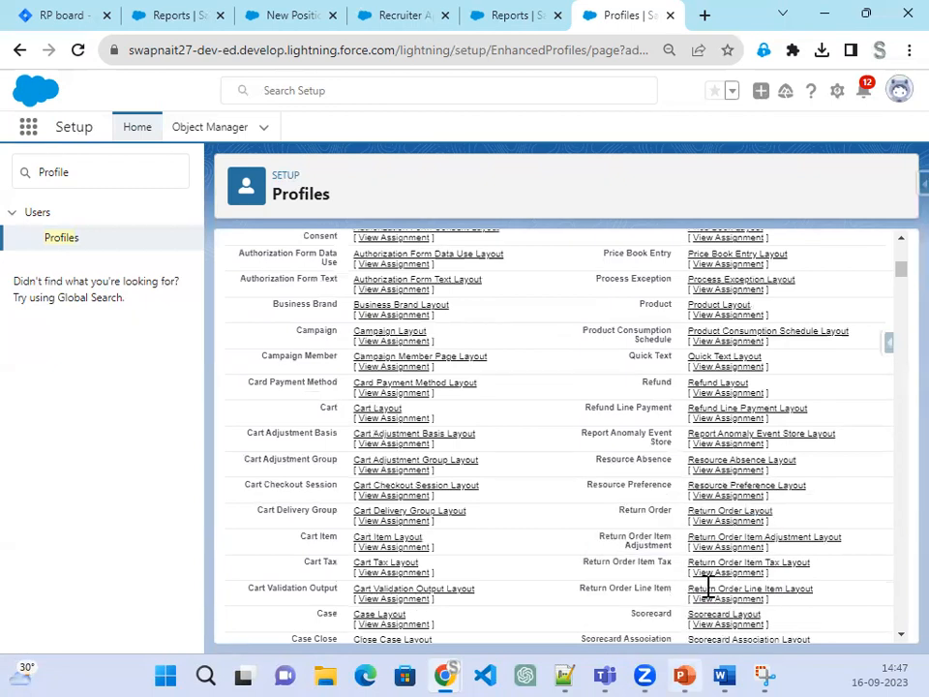
click(684, 672)
click(685, 673)
click(684, 672)
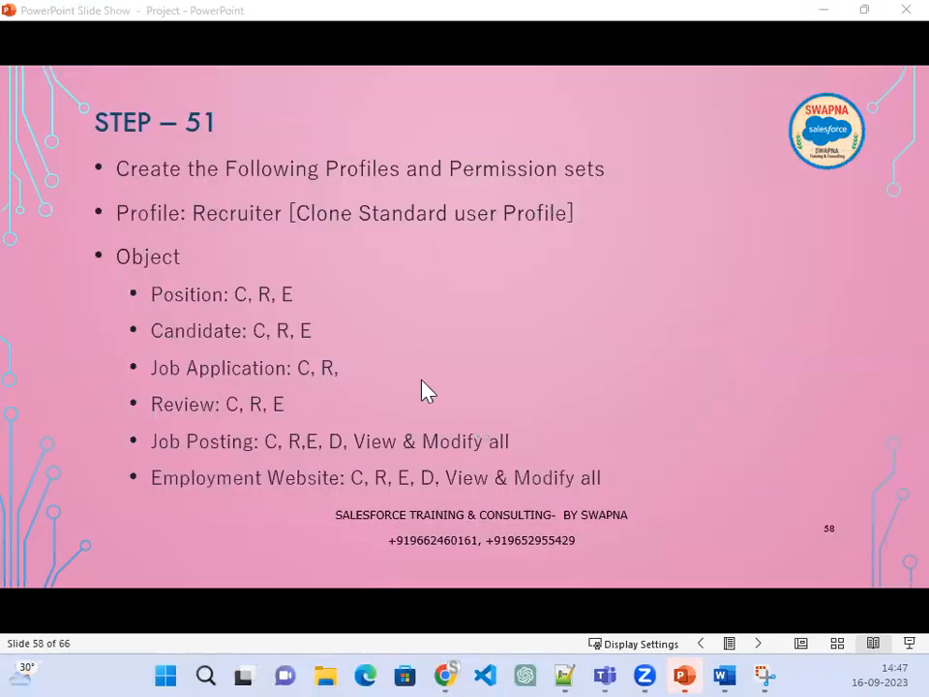
click(590, 445)
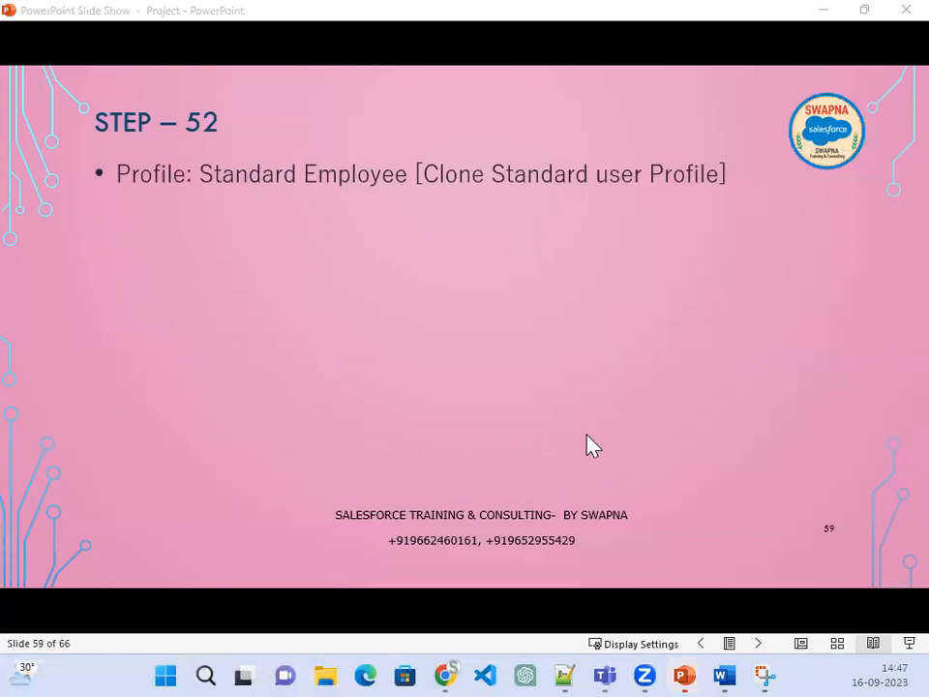
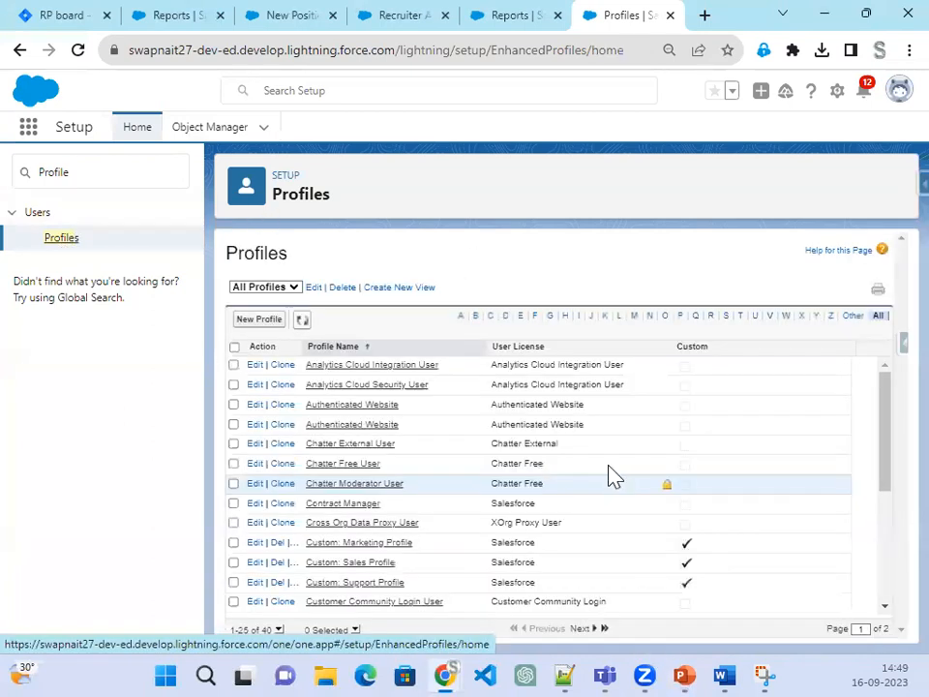
Step: Clone the Standard User profile as a new profile named 'Standard Employee' and save it
click(250, 320)
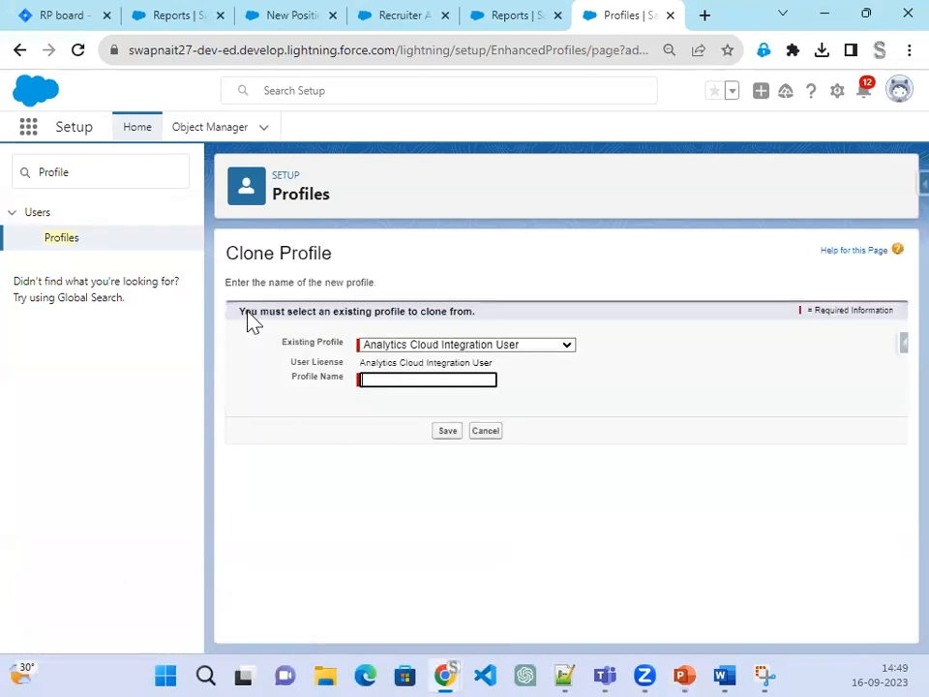
click(425, 346)
scroll(460, 552, down, 8)
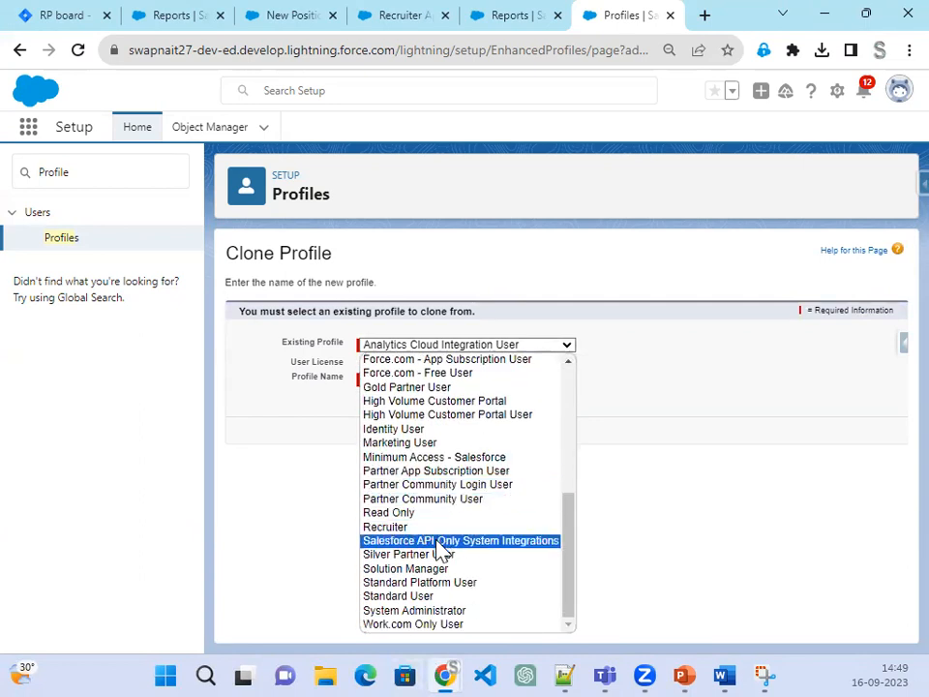
click(425, 597)
click(422, 380)
text(Standard En)
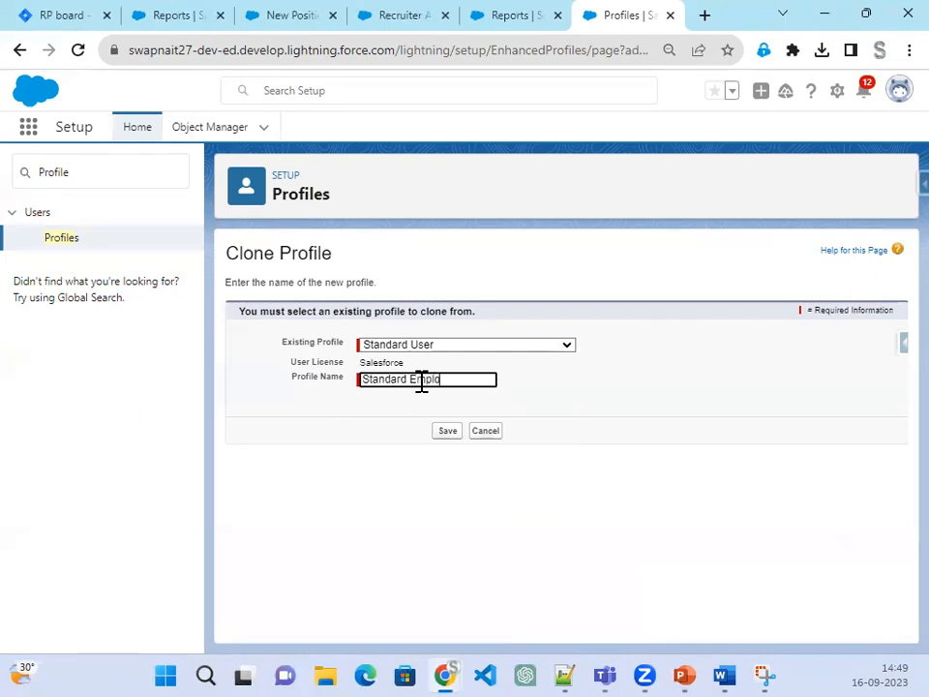
text(ployee)
click(447, 434)
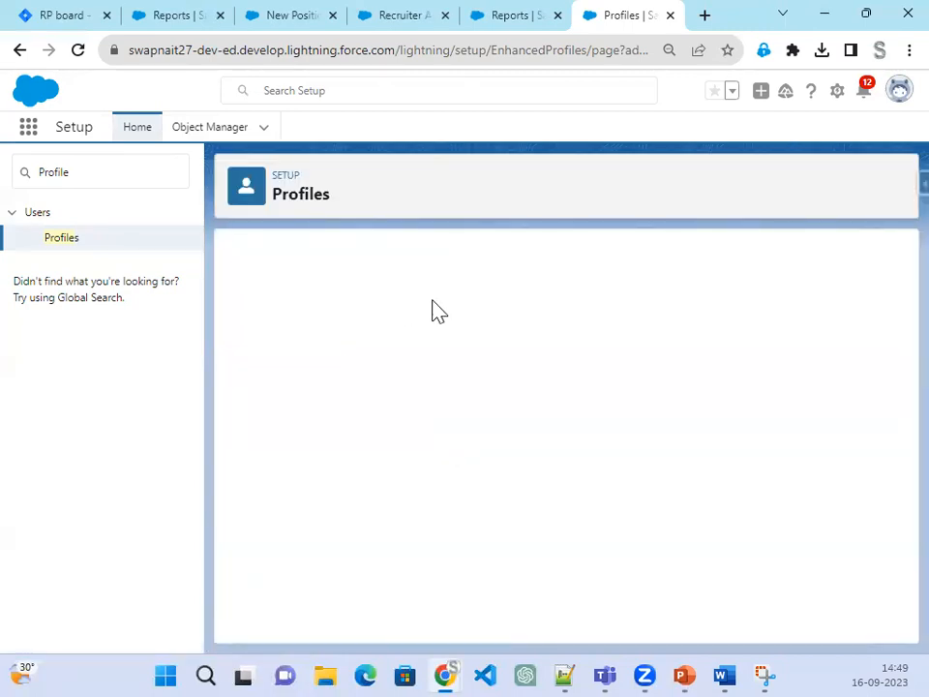
Step: Edit the Standard Employee profile and tick Read on the Positions custom object
click(449, 397)
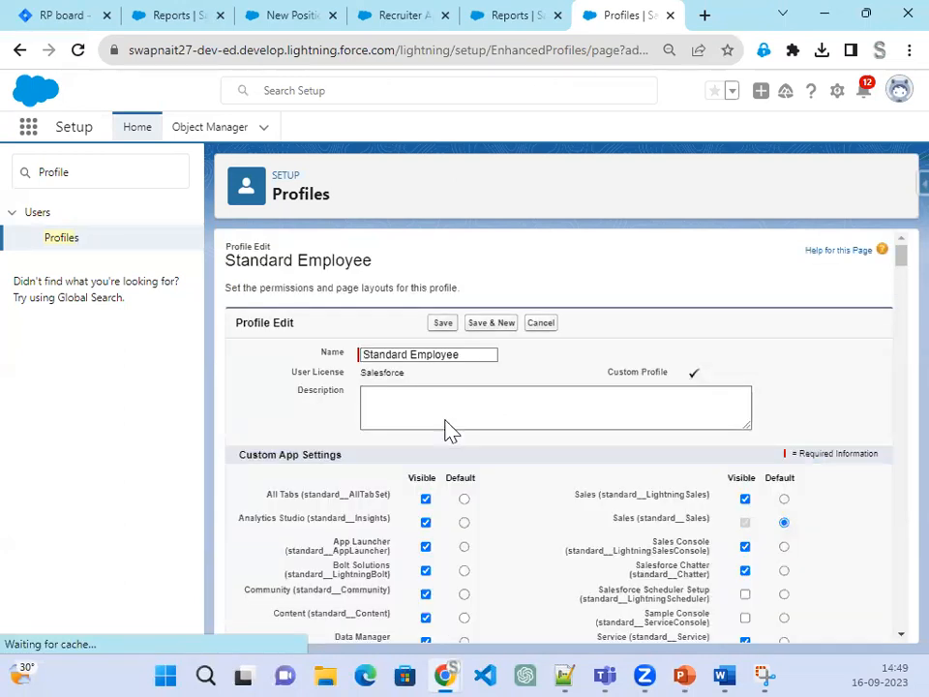
scroll(444, 429, down, 3)
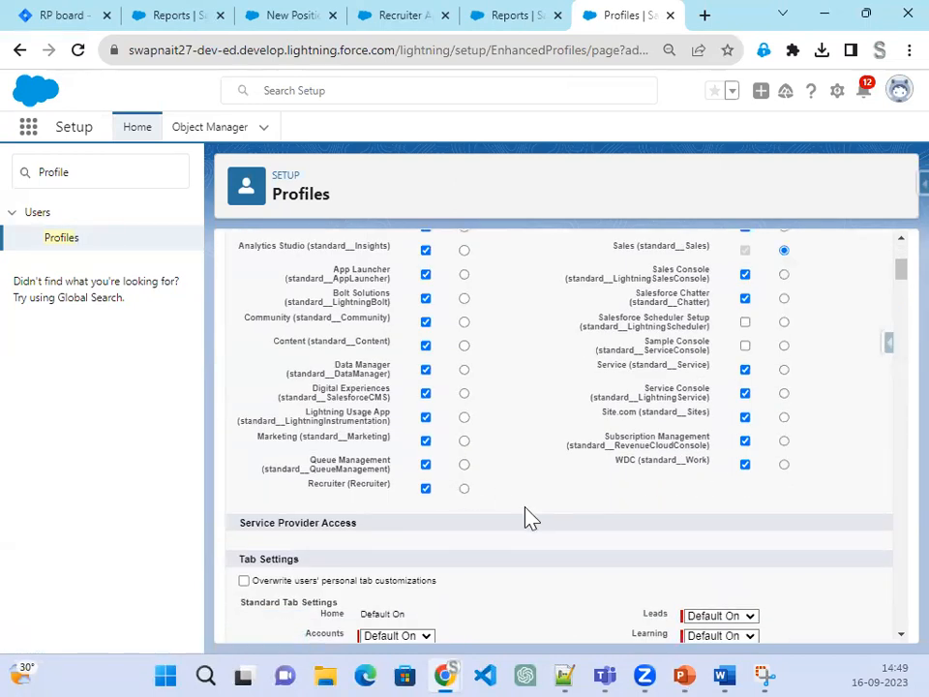
scroll(530, 518, down, 15)
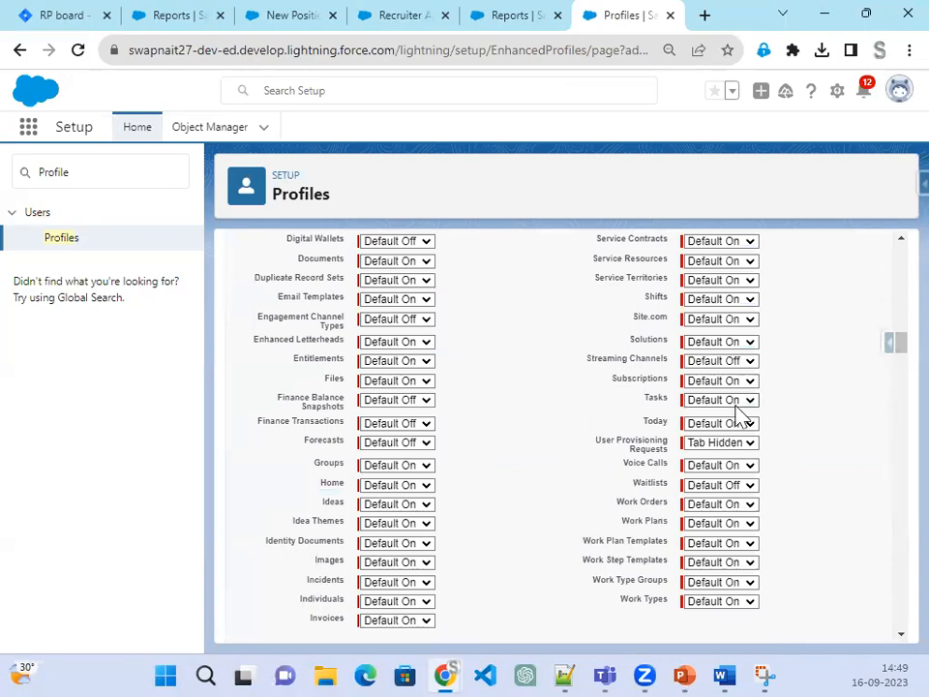
scroll(735, 416, down, 20)
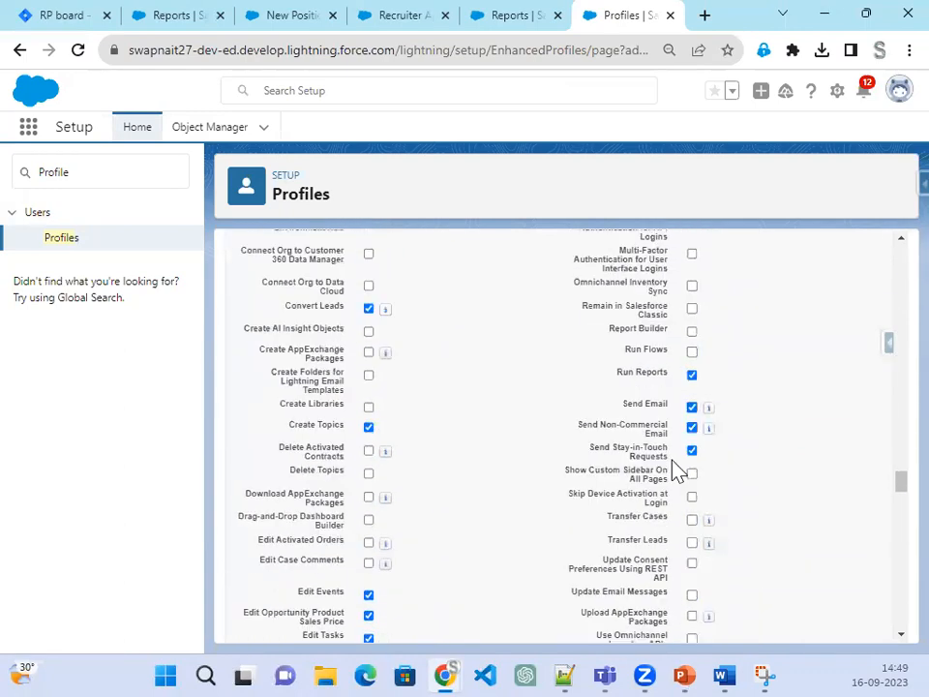
scroll(677, 470, down, 20)
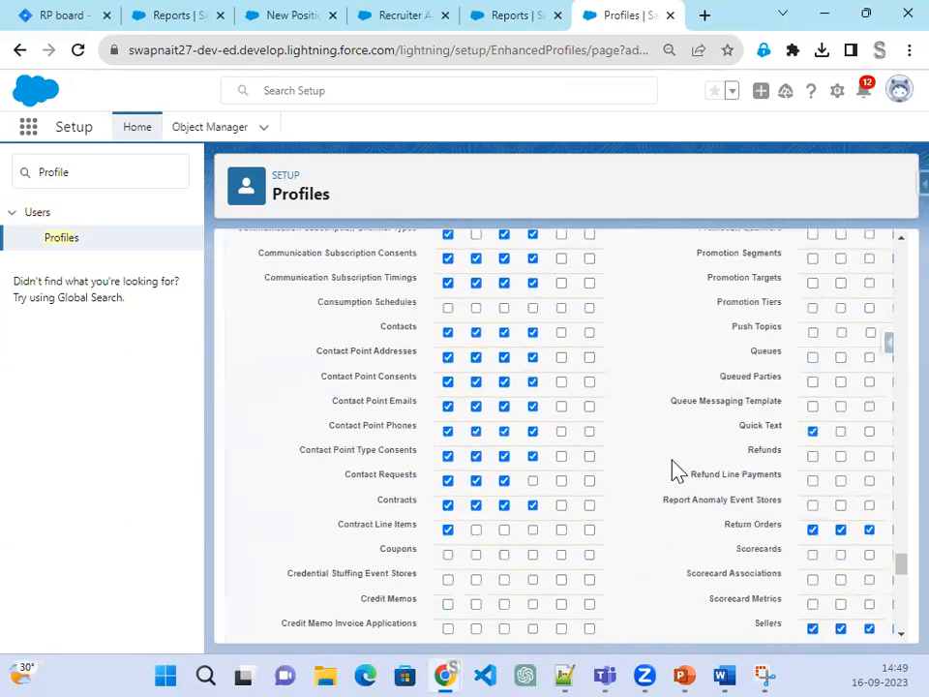
scroll(670, 469, down, 3)
scroll(670, 469, up, 3)
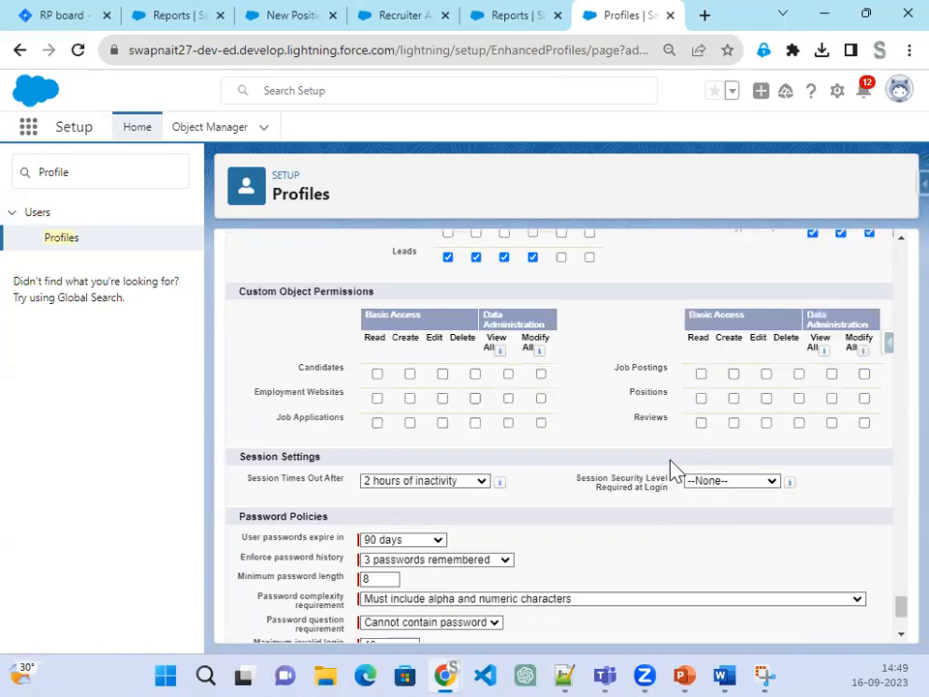
click(702, 399)
scroll(535, 548, up, 15)
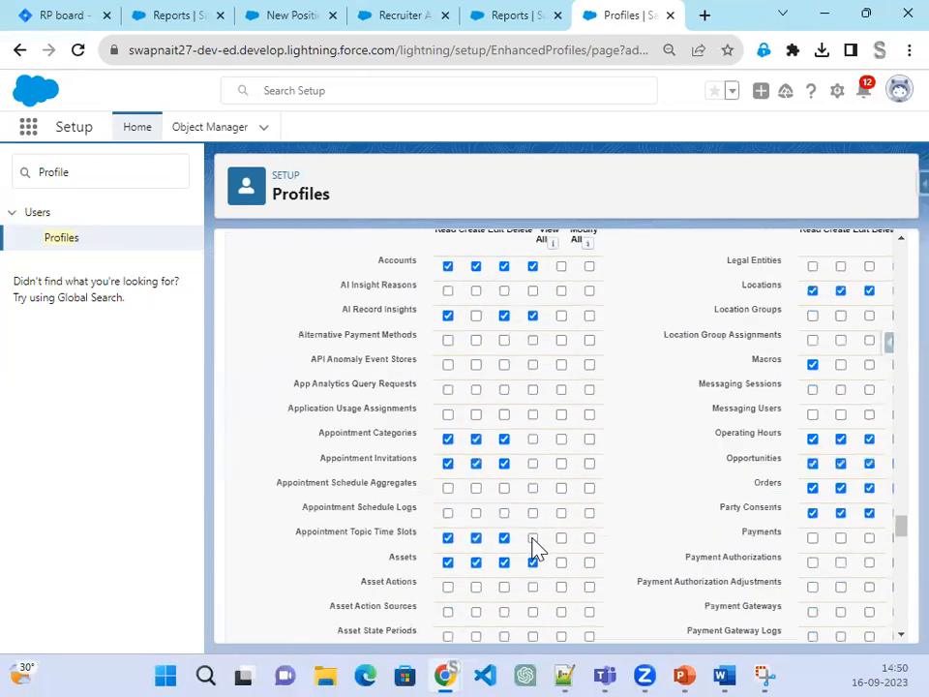
scroll(535, 548, down, 20)
drag(892, 489, 895, 245)
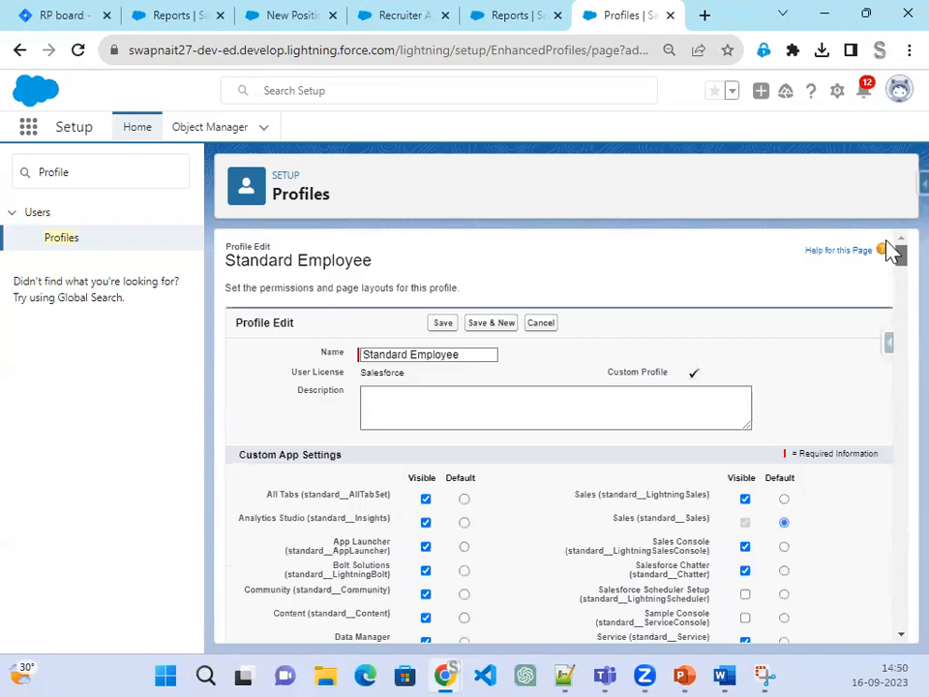
Step: Save the profile's permission changes and search the page for 'Record'
click(443, 325)
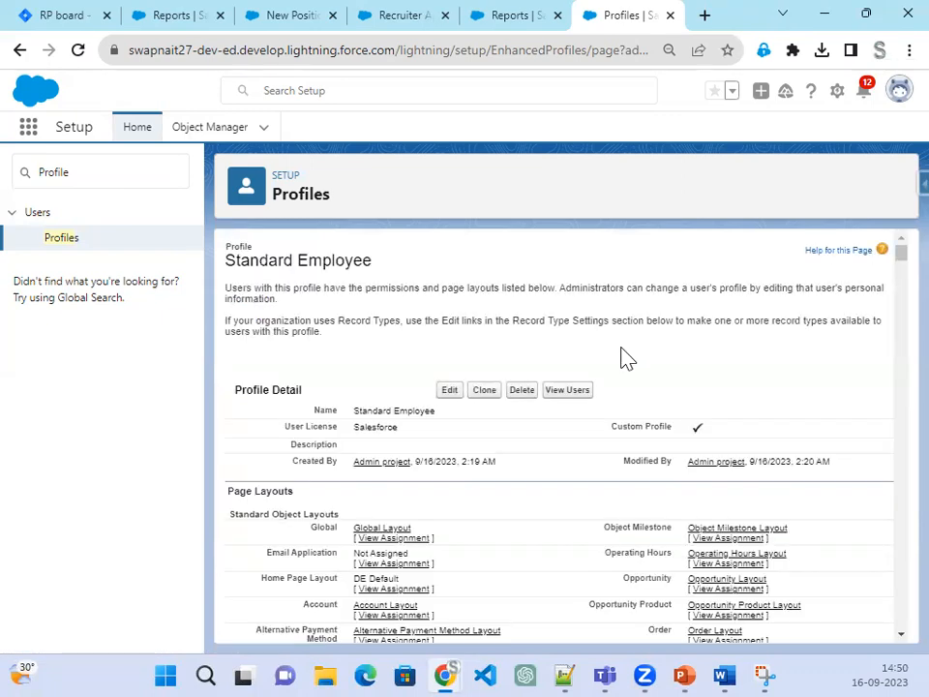
scroll(624, 359, down, 15)
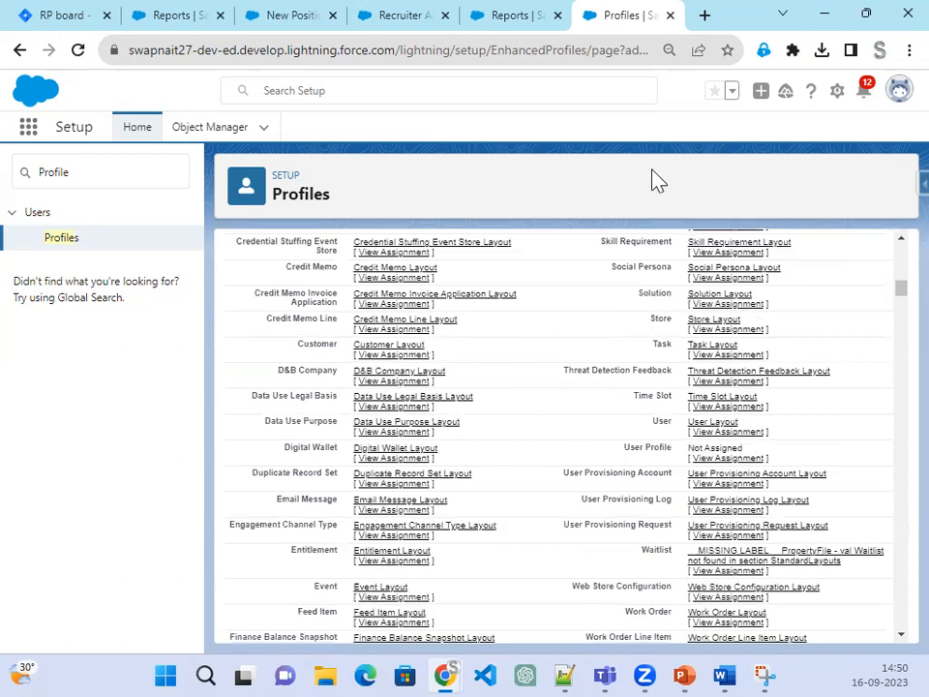
key(ctrl+f)
text(Rec)
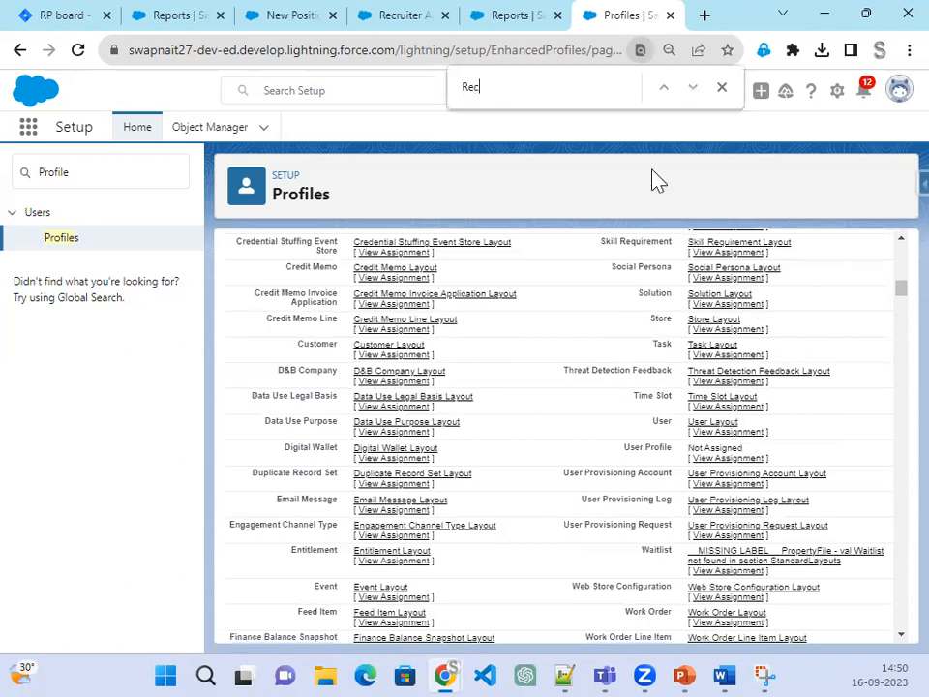
text(ord)
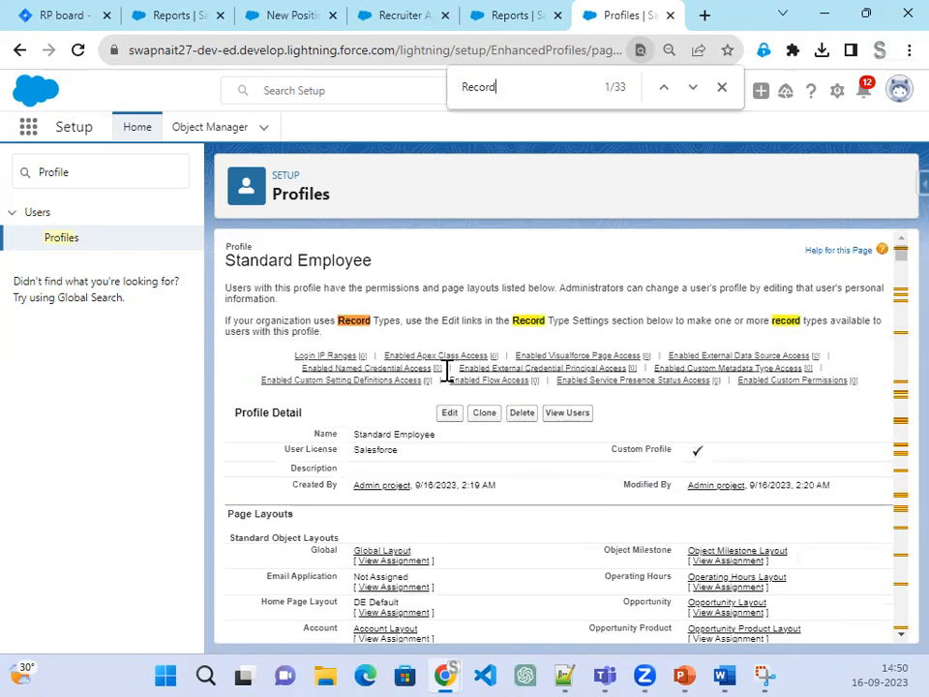
Step: Scroll to the Positions record types, Technical Position (Default) and Non Technical Position
scroll(608, 564, down, 10)
scroll(607, 564, down, 12)
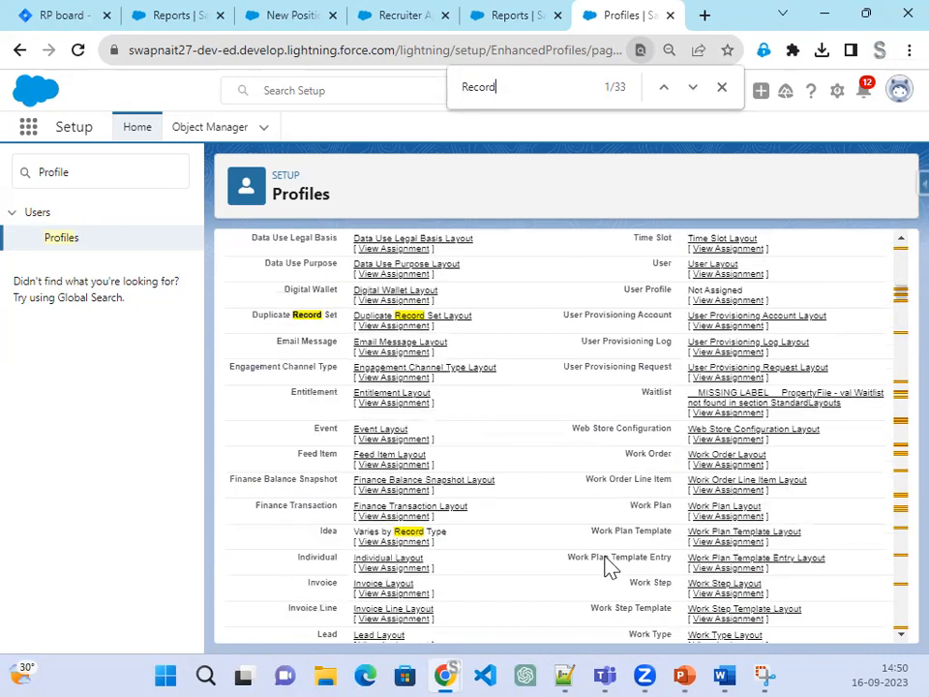
scroll(607, 565, up, 4)
scroll(608, 564, up, 12)
scroll(608, 564, down, 13)
scroll(608, 564, up, 5)
scroll(608, 566, up, 7)
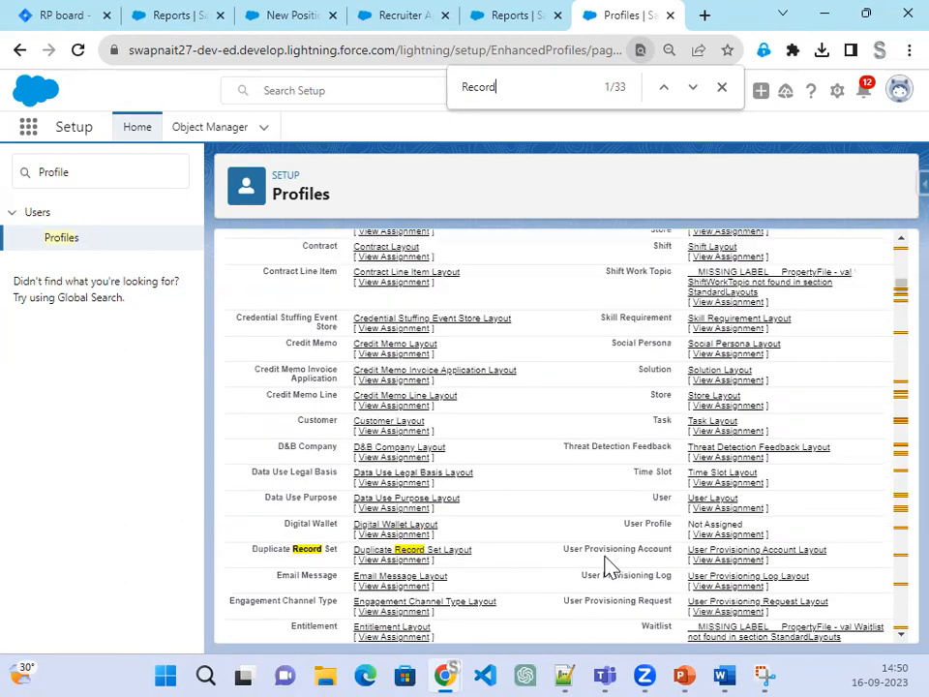
scroll(608, 566, up, 4)
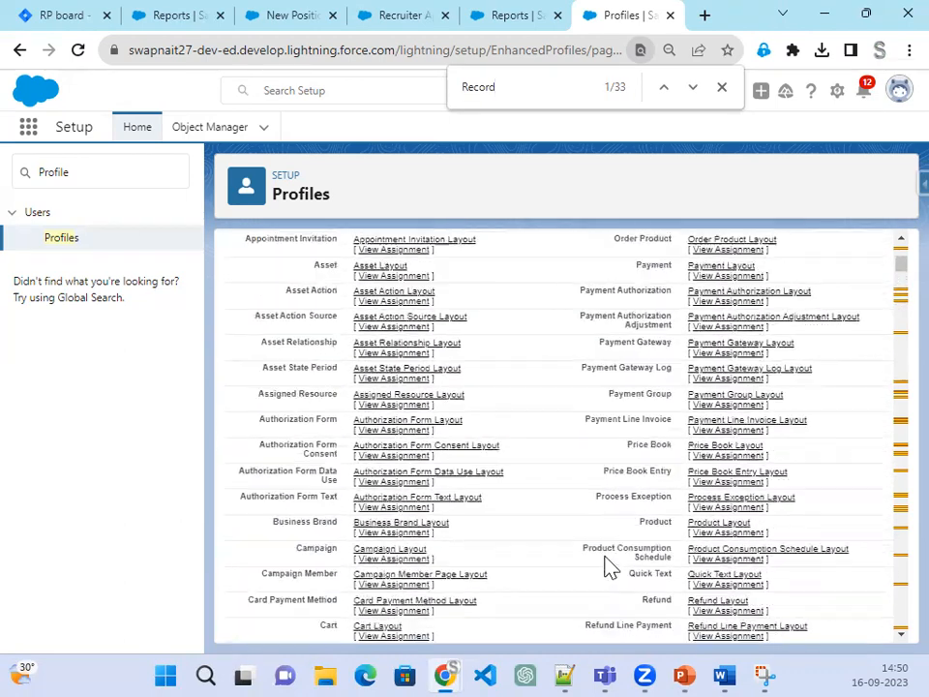
scroll(608, 564, down, 15)
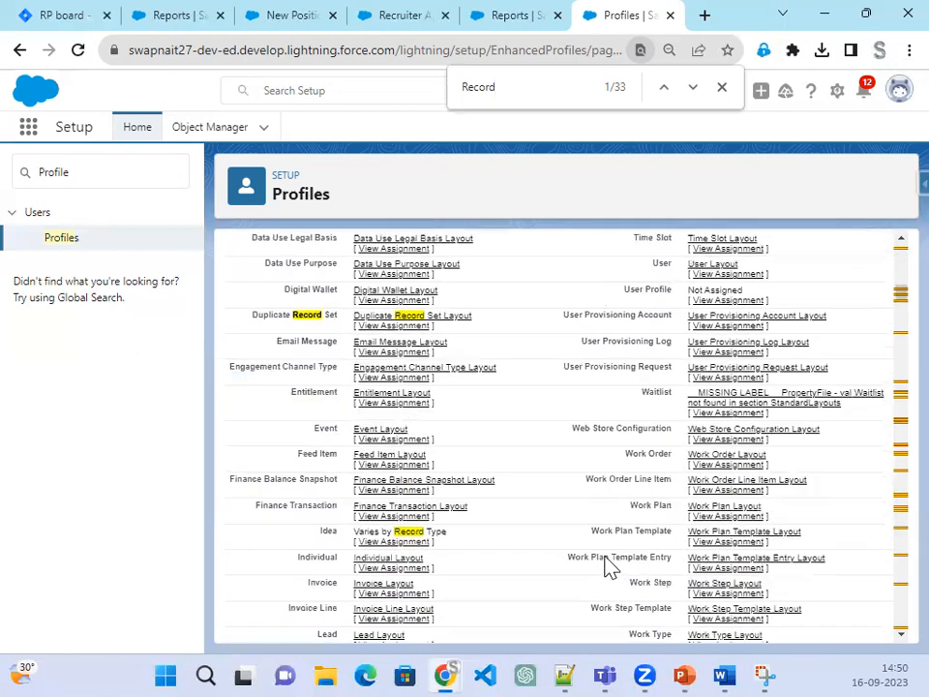
scroll(608, 566, down, 15)
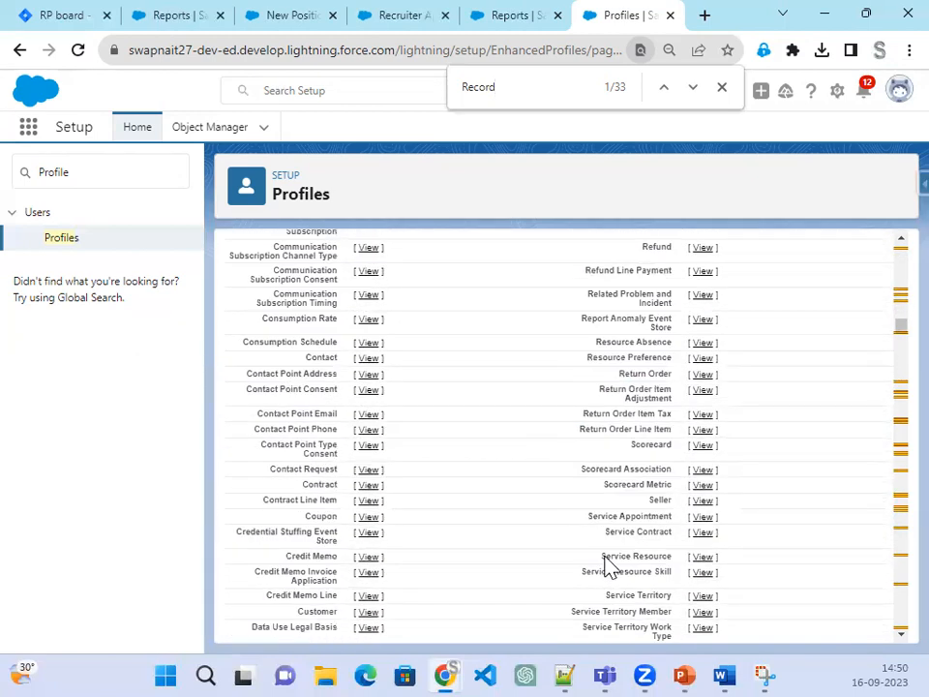
scroll(608, 566, down, 15)
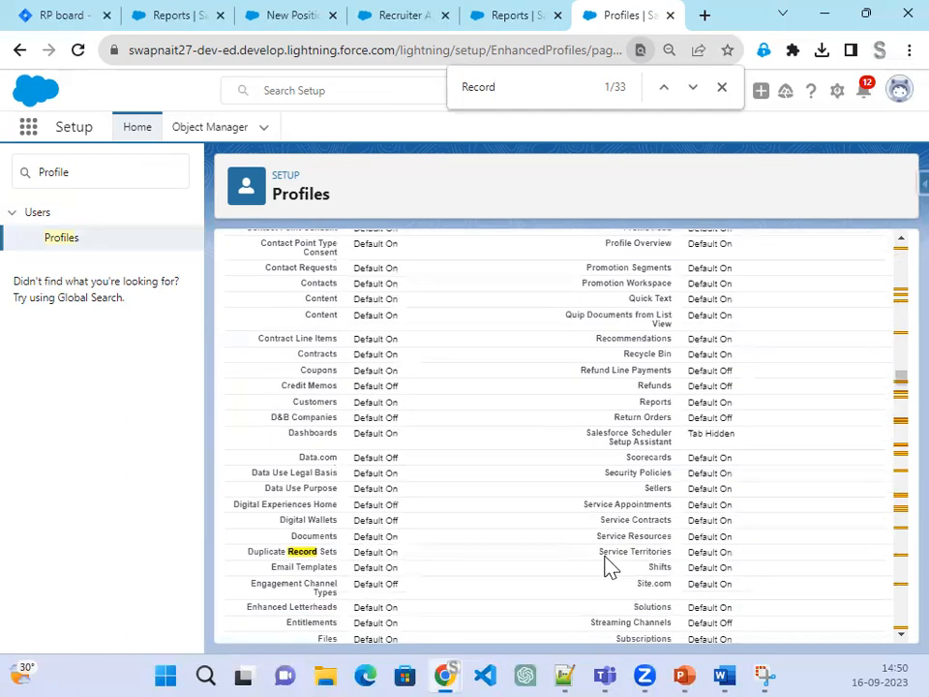
scroll(608, 566, down, 3)
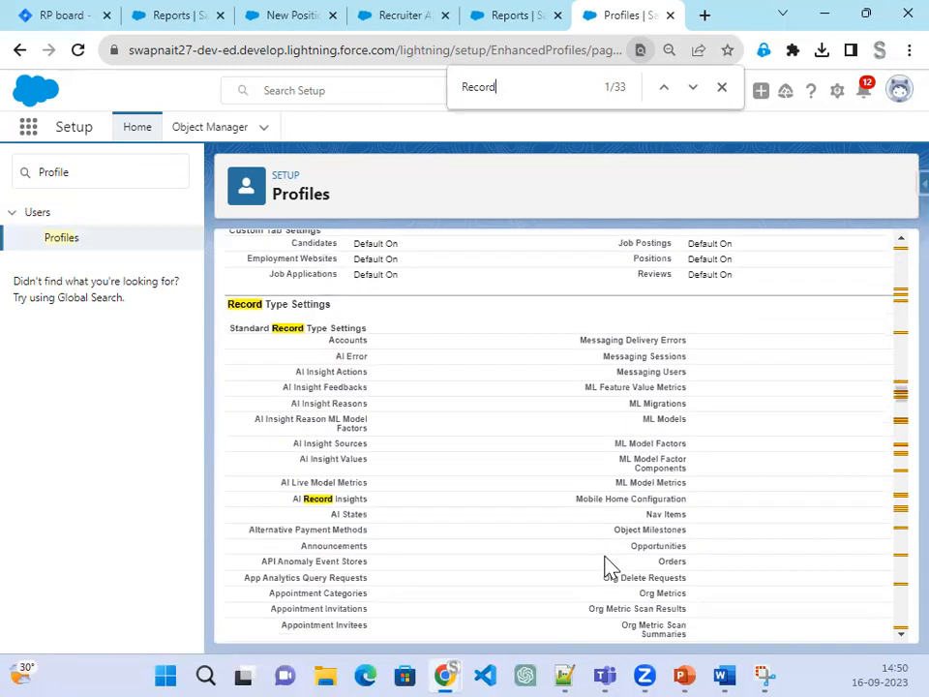
scroll(608, 567, down, 3)
scroll(607, 567, down, 6)
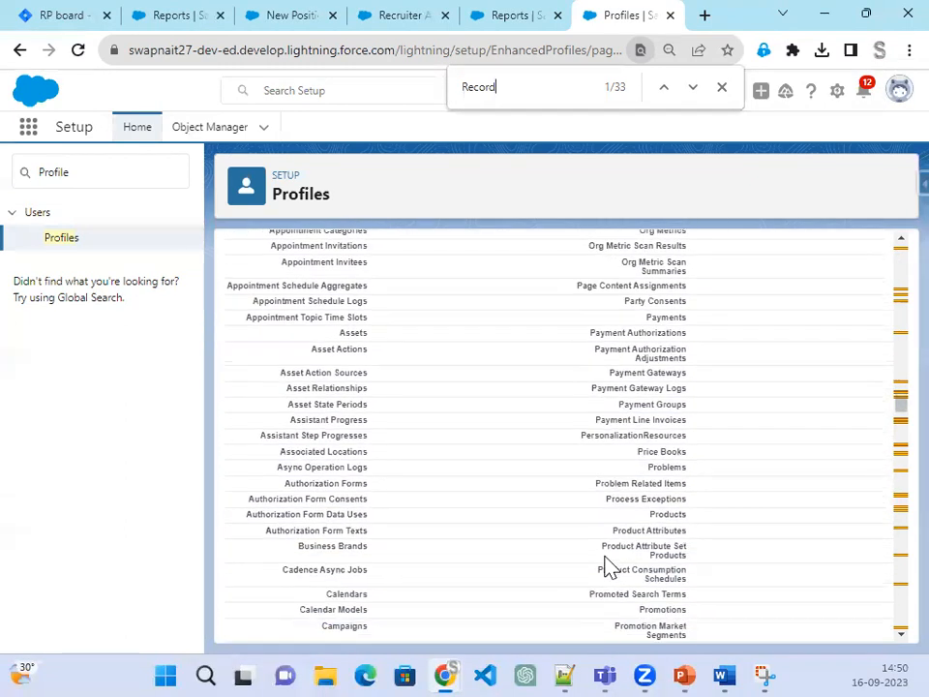
scroll(608, 566, down, 7)
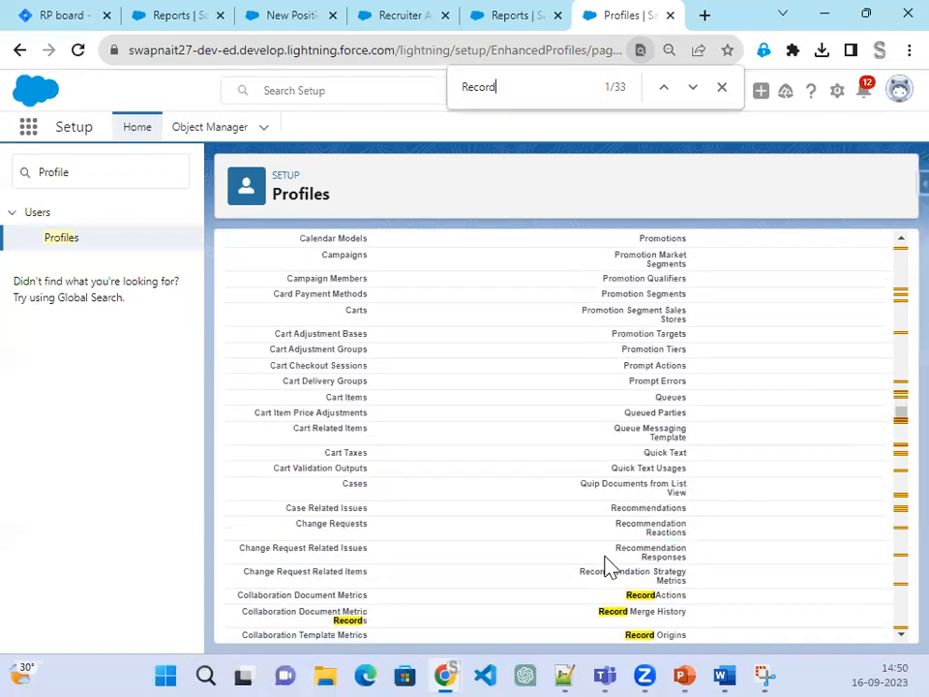
scroll(608, 567, down, 6)
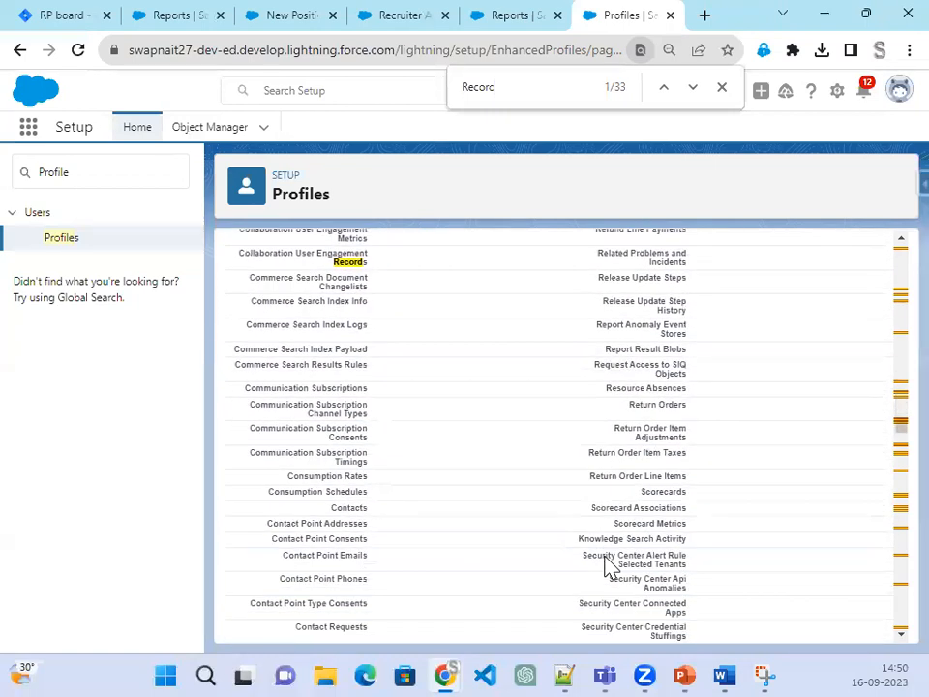
scroll(607, 566, down, 9)
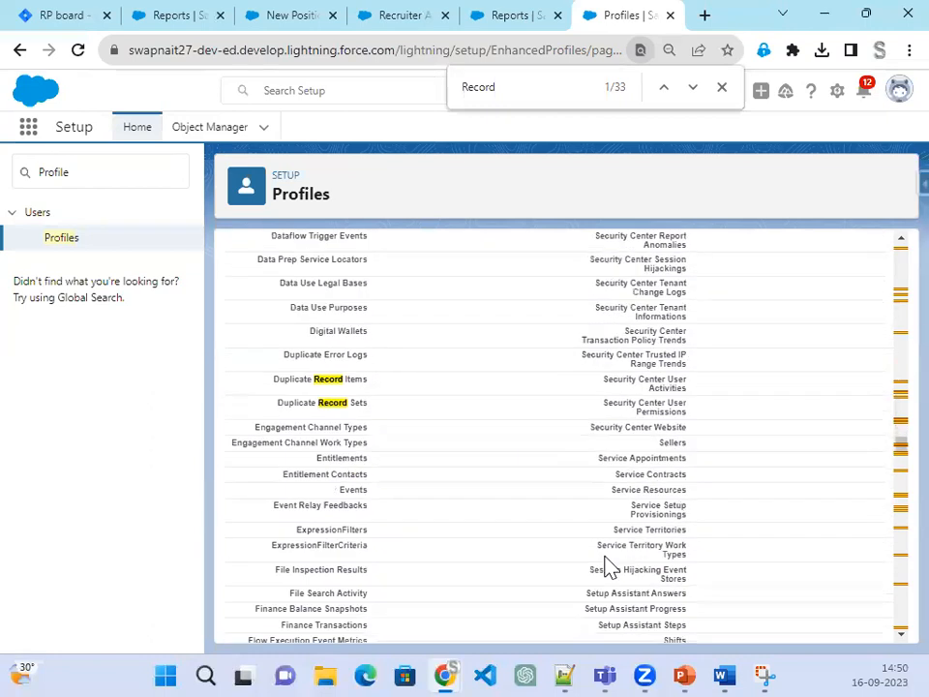
scroll(608, 566, up, 15)
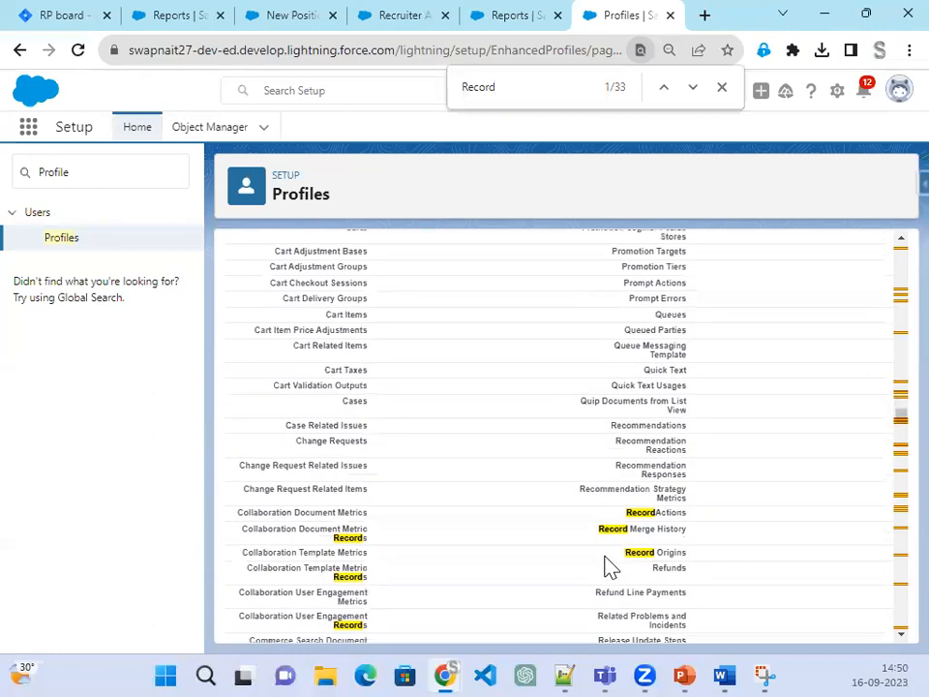
scroll(608, 566, up, 6)
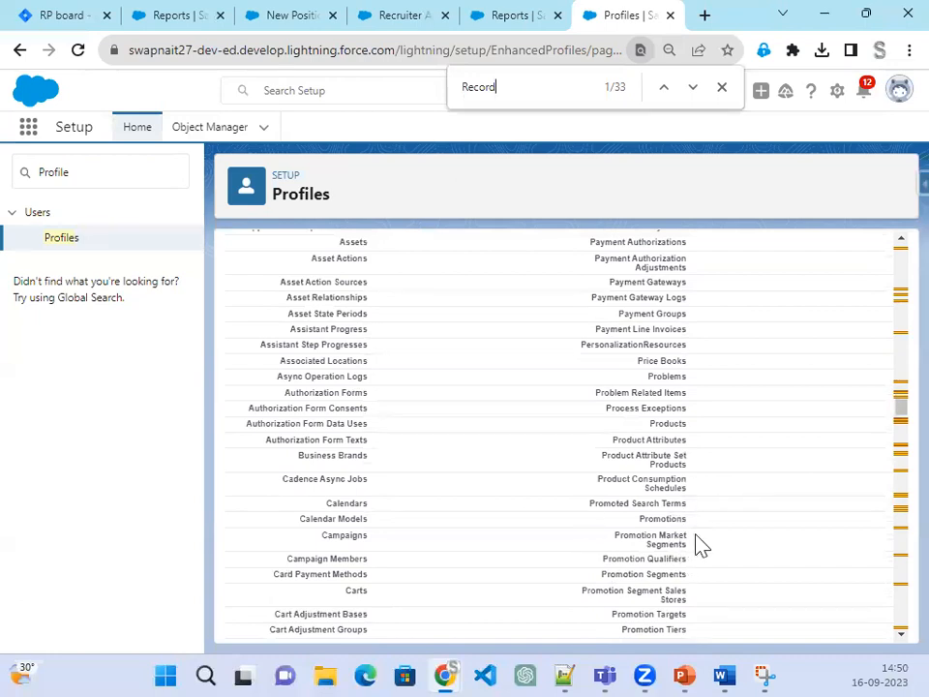
scroll(699, 542, down, 2)
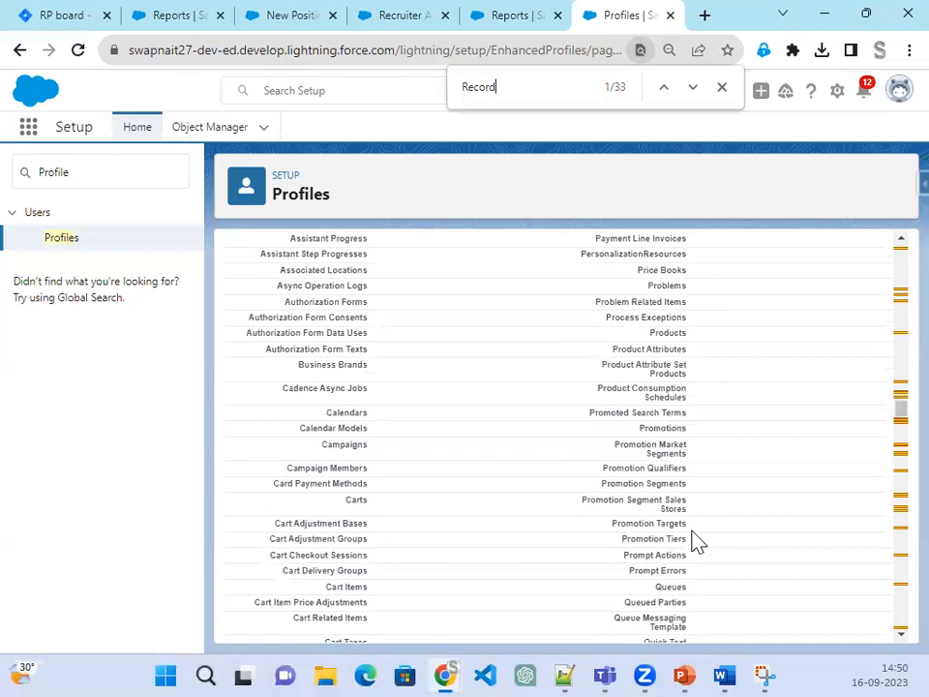
scroll(699, 542, down, 15)
scroll(699, 542, down, 20)
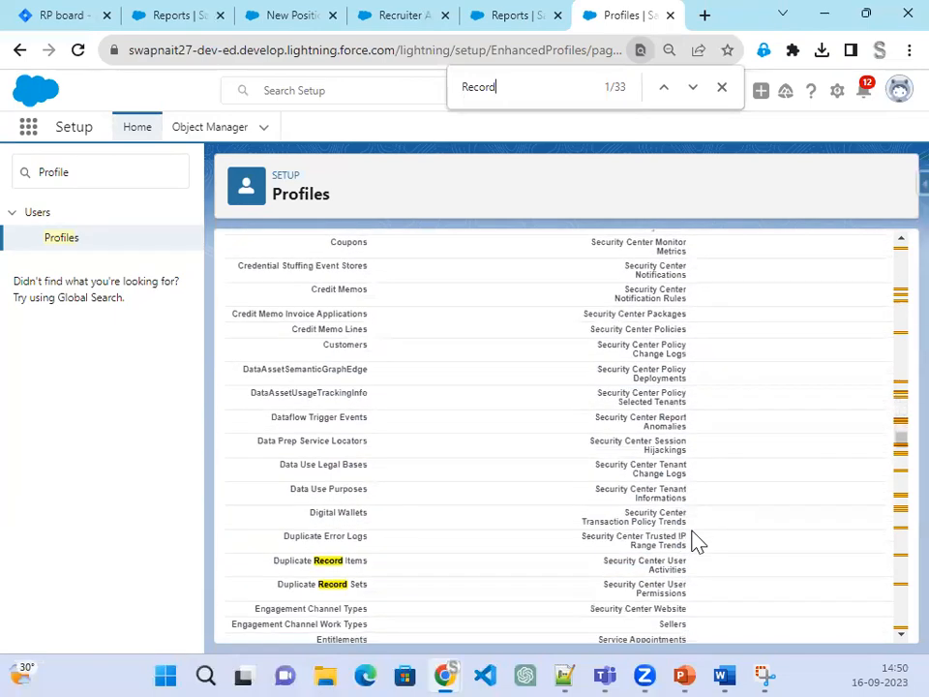
scroll(699, 542, down, 12)
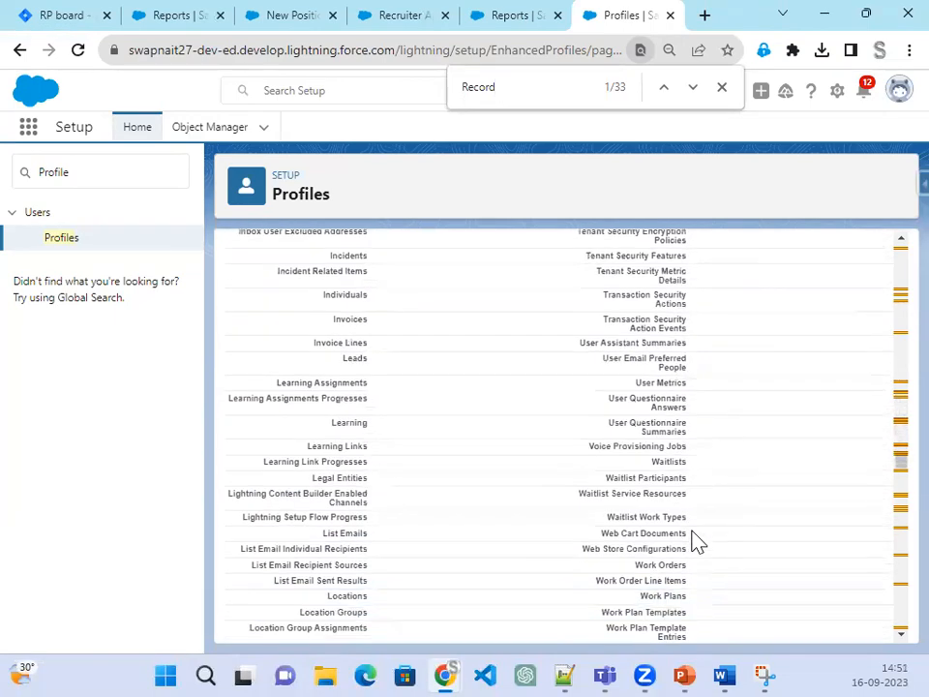
scroll(702, 530, up, 6)
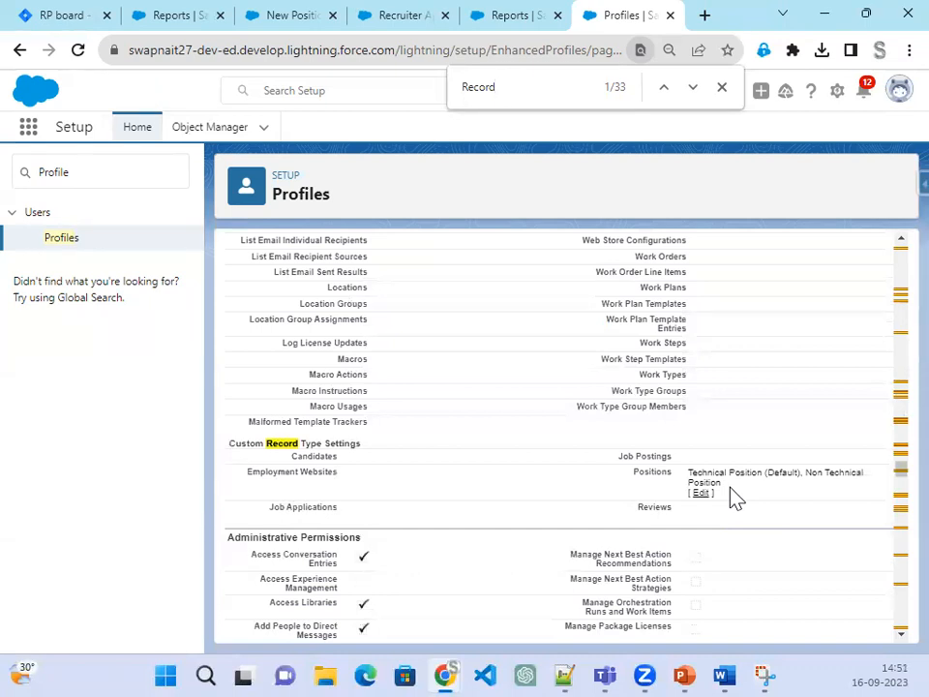
scroll(543, 532, down, 12)
scroll(541, 533, down, 15)
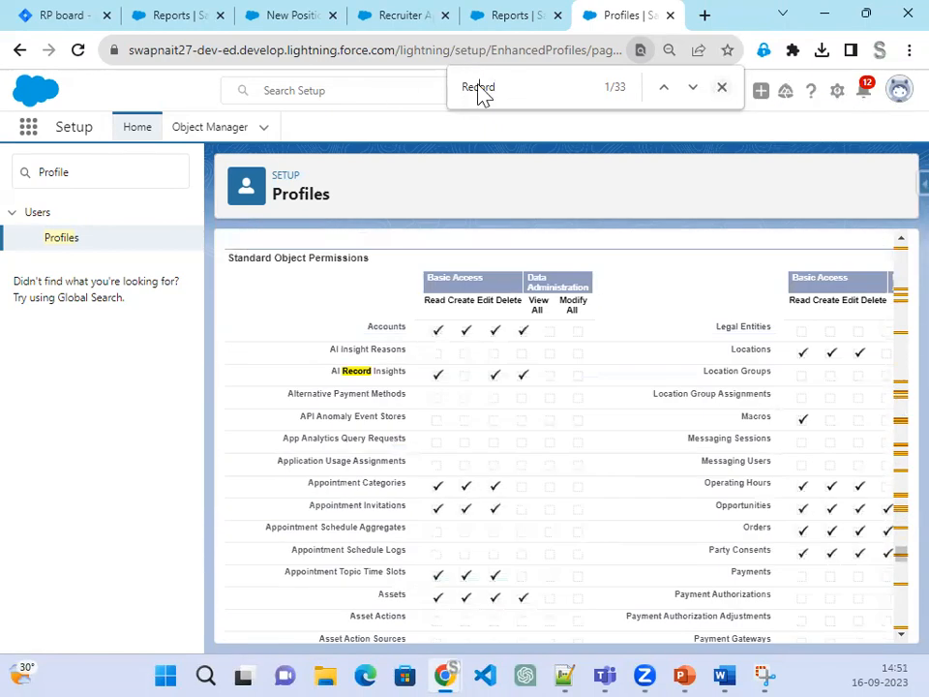
Step: Search for 'Field' and open the Position field-level security for editing
double_click(481, 92)
text(Field)
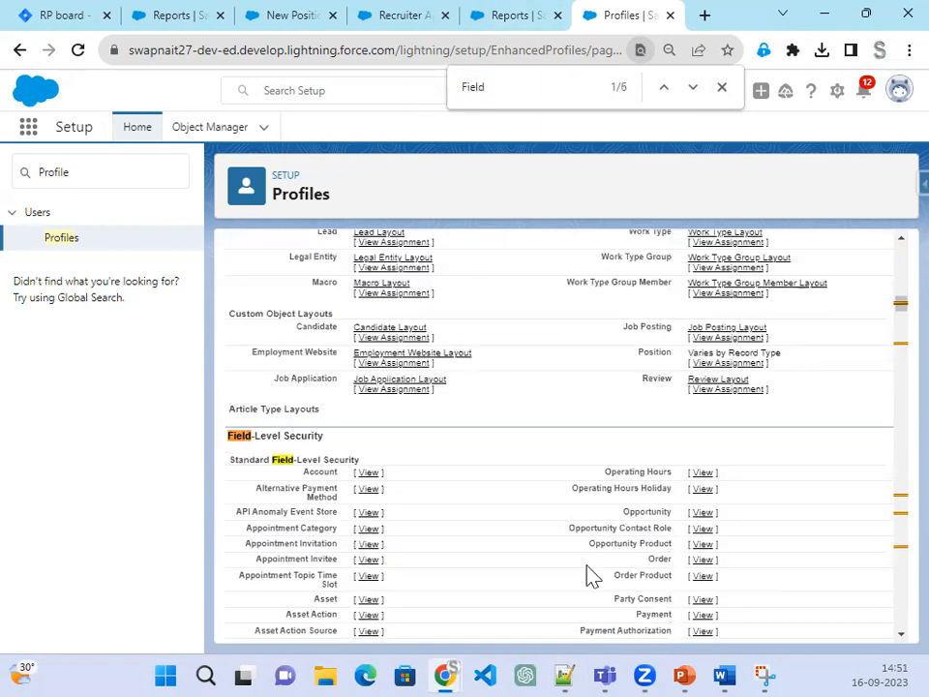
scroll(579, 579, down, 15)
scroll(569, 591, down, 3)
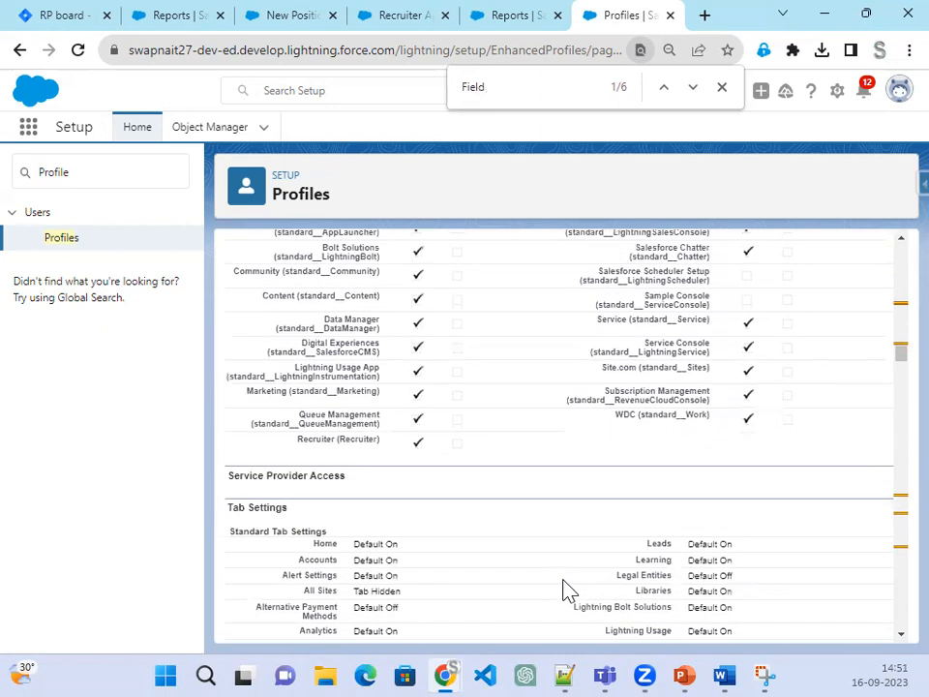
scroll(569, 590, up, 4)
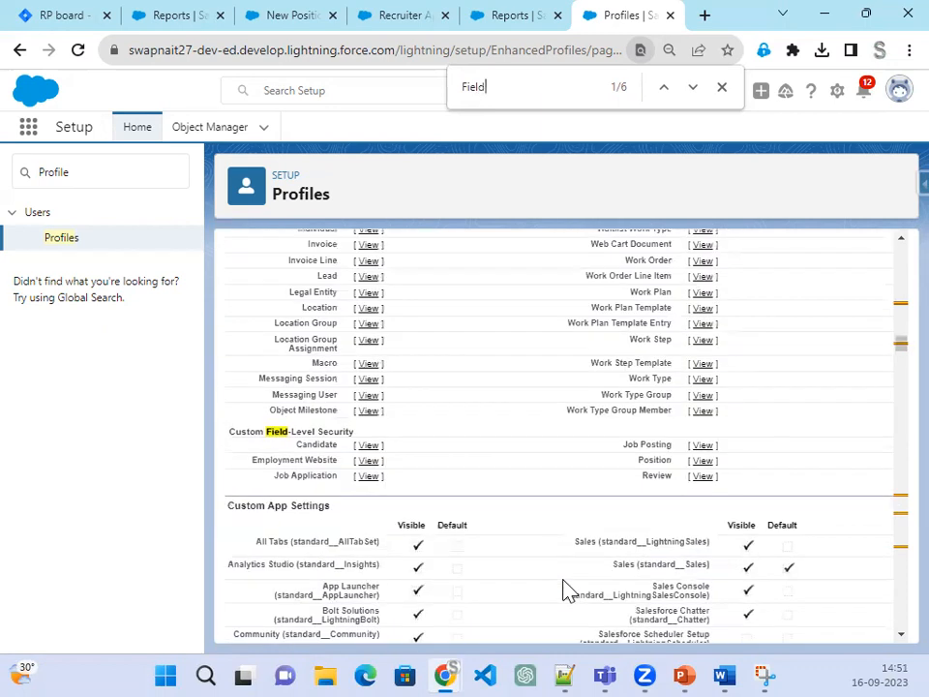
click(702, 475)
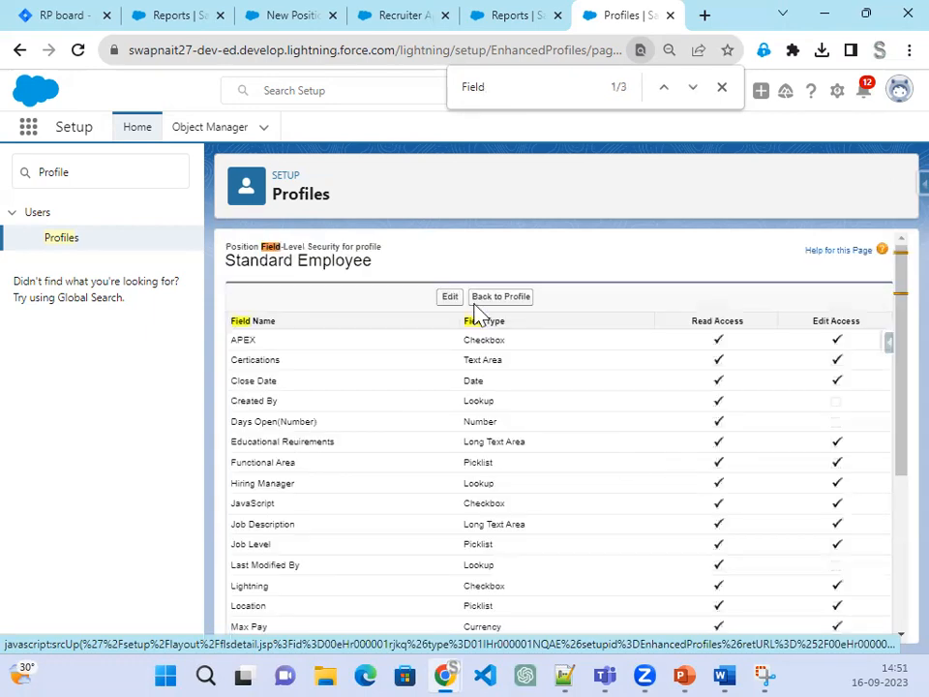
click(450, 300)
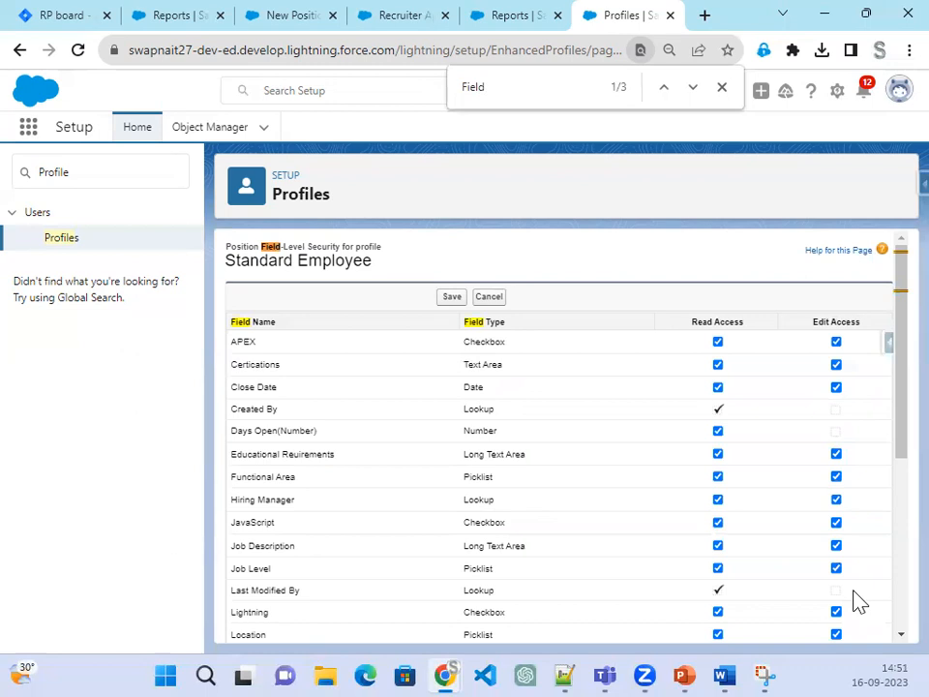
Step: Uncheck Max Pay and Min Pay access and save the field-level security
scroll(854, 601, down, 3)
scroll(855, 601, down, 1)
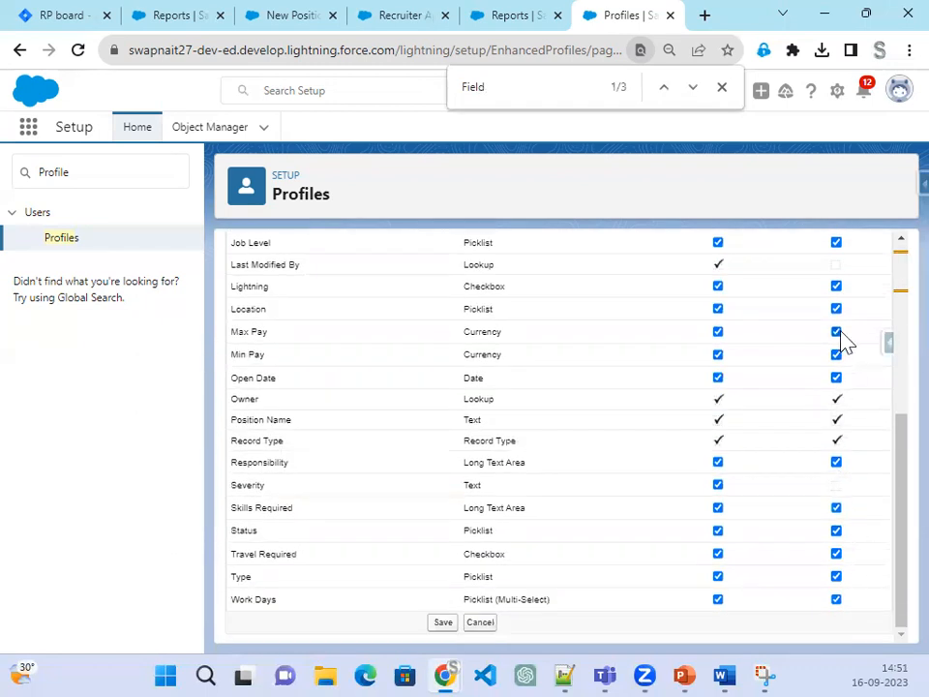
click(719, 334)
click(719, 355)
scroll(751, 589, up, 4)
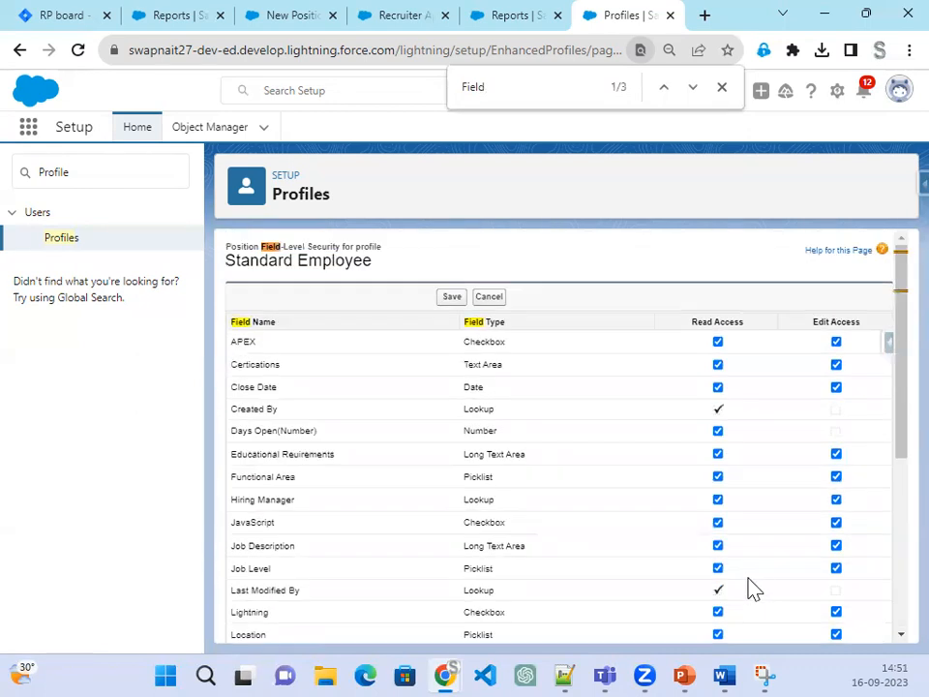
click(450, 298)
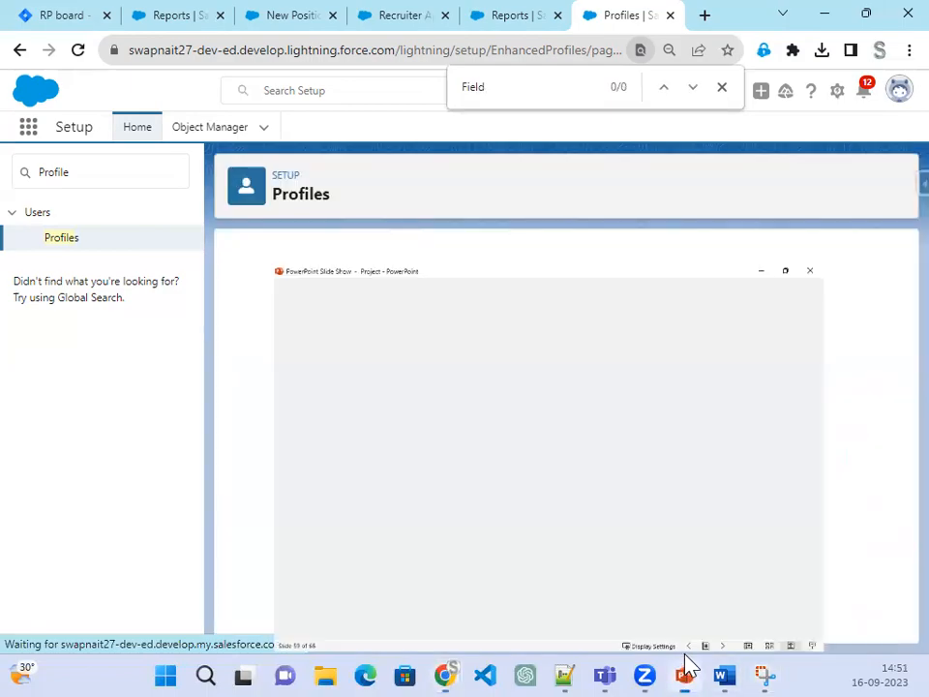
Step: Reveal Step 53 in the slide show: Hiring Manager permission set, Position C, R, E, Candidate Read
click(687, 668)
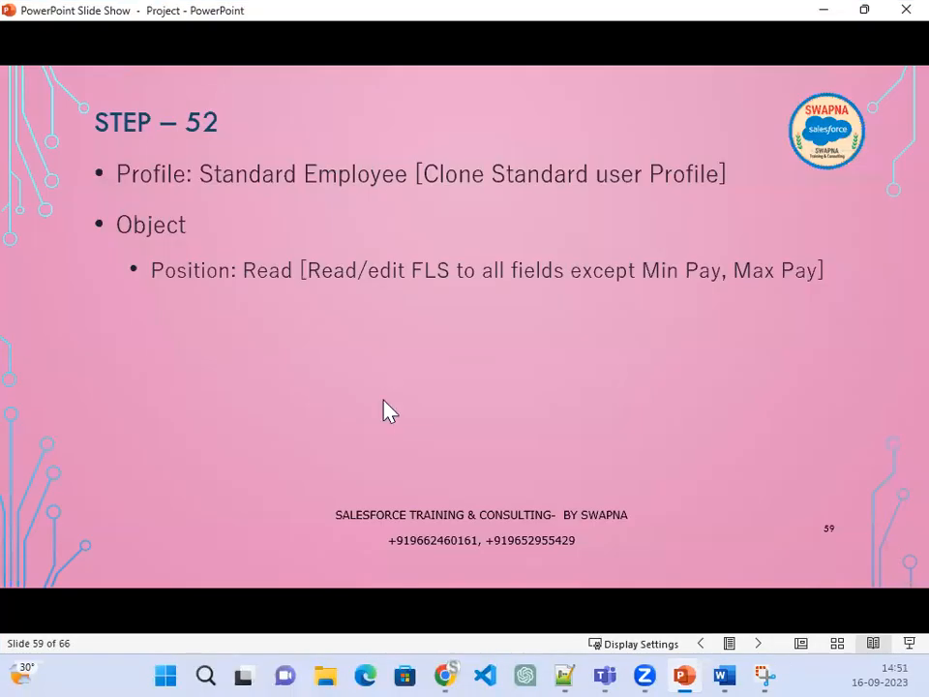
click(343, 452)
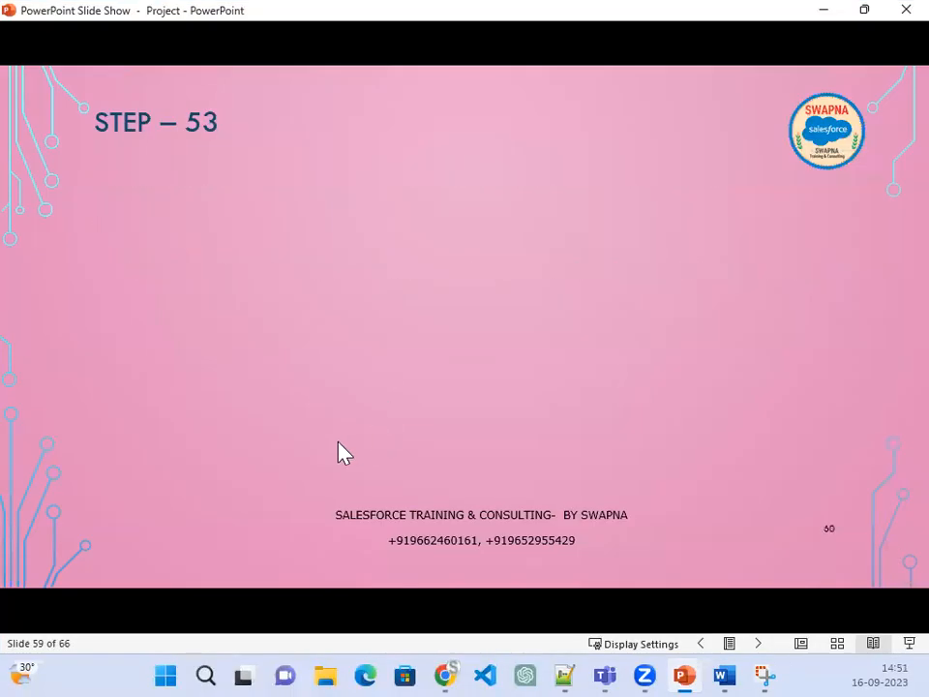
click(344, 452)
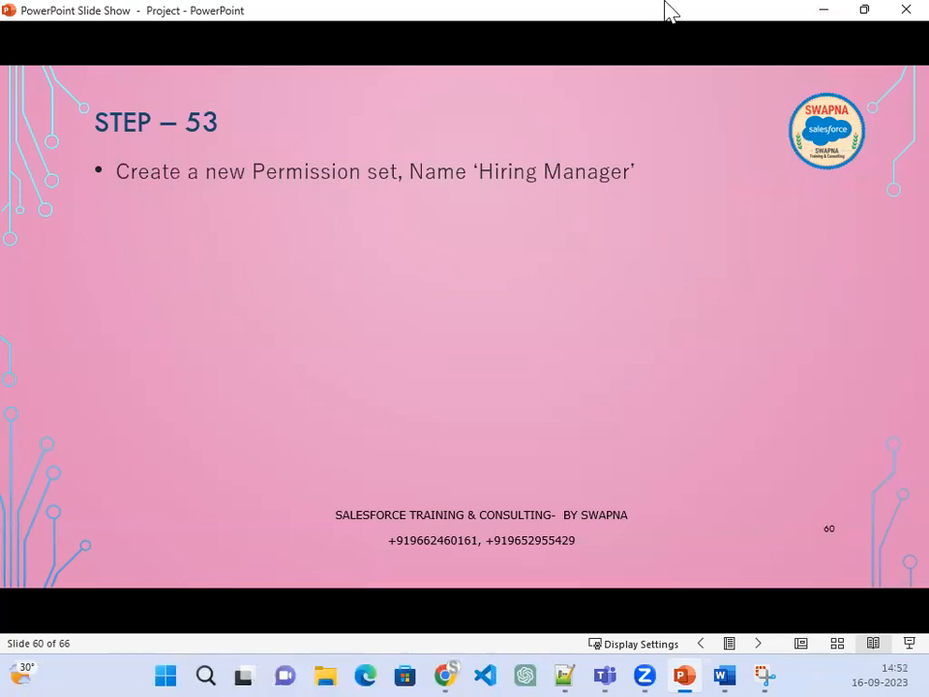
click(502, 319)
click(503, 320)
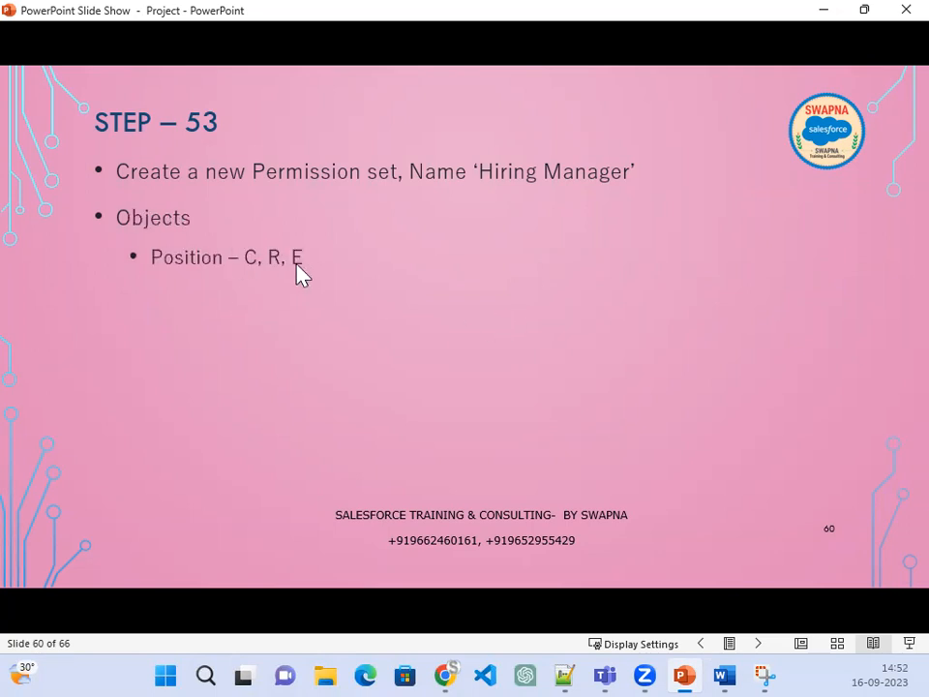
click(353, 337)
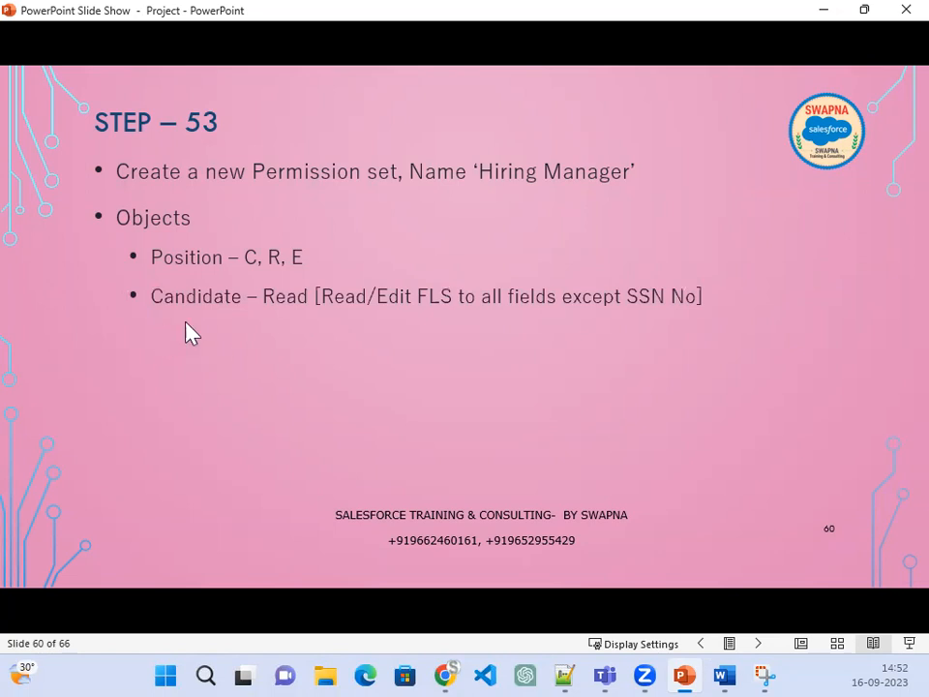
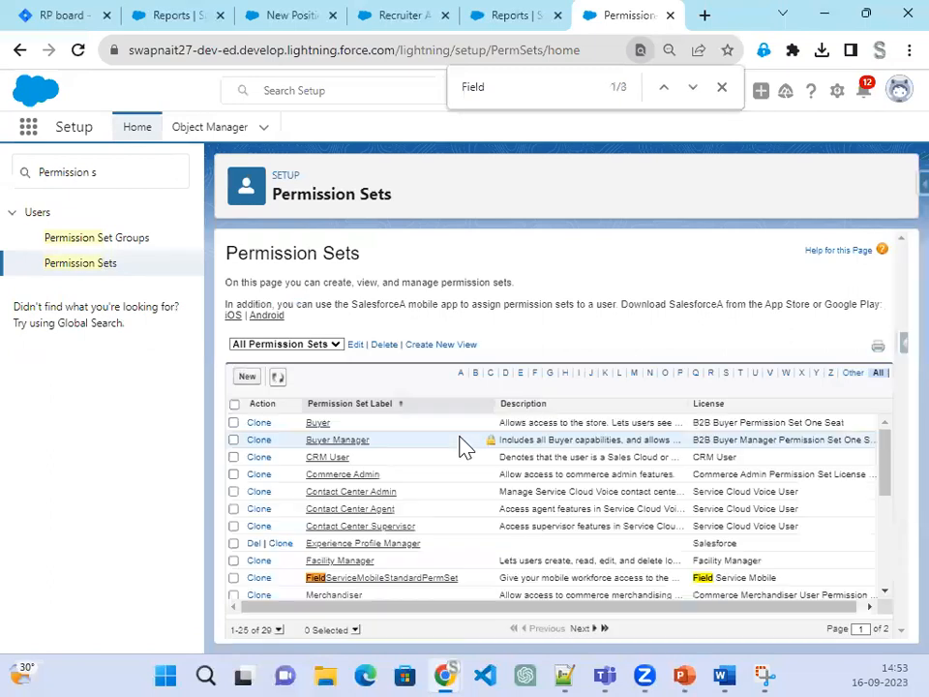
Step: Start a new permission set from the Permission Sets list
click(251, 378)
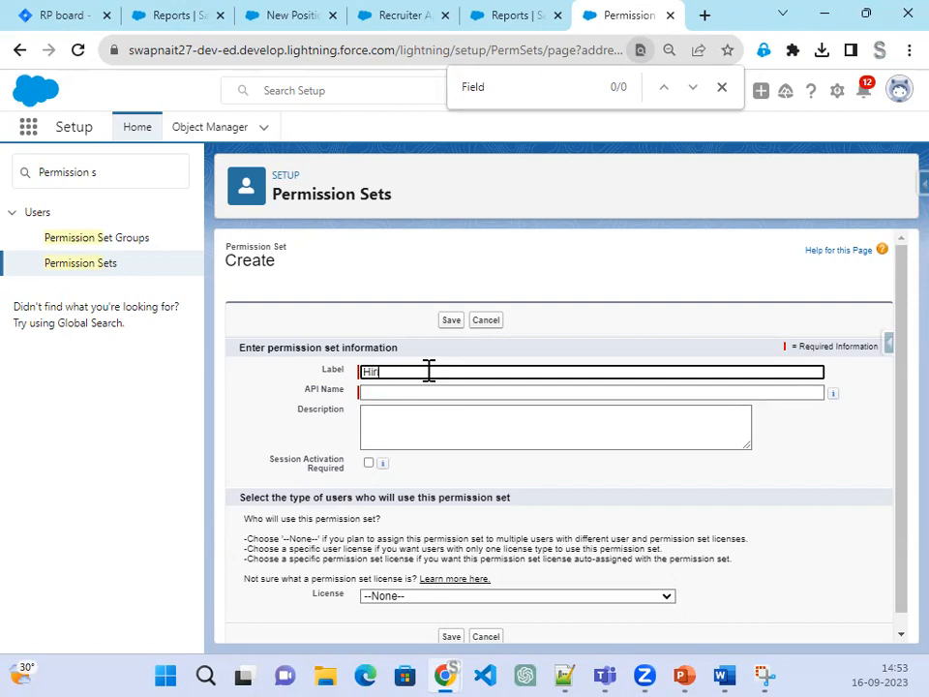
Step: Label the permission set 'Hiring Manager' with API name Hiring_Manager, no license, and save it
text(r)
key(Tab)
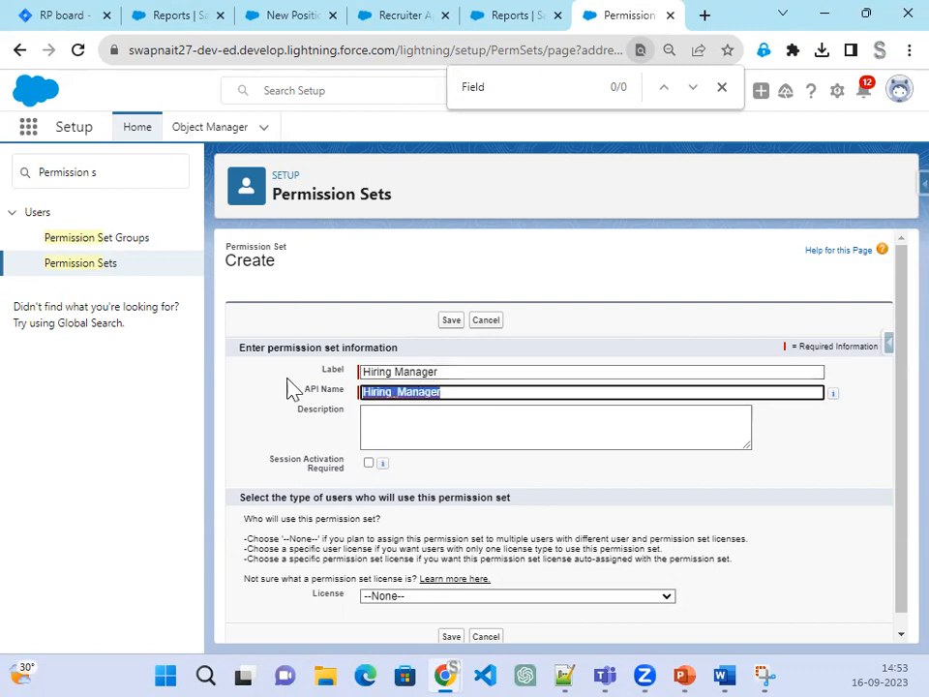
scroll(363, 517, down, 1)
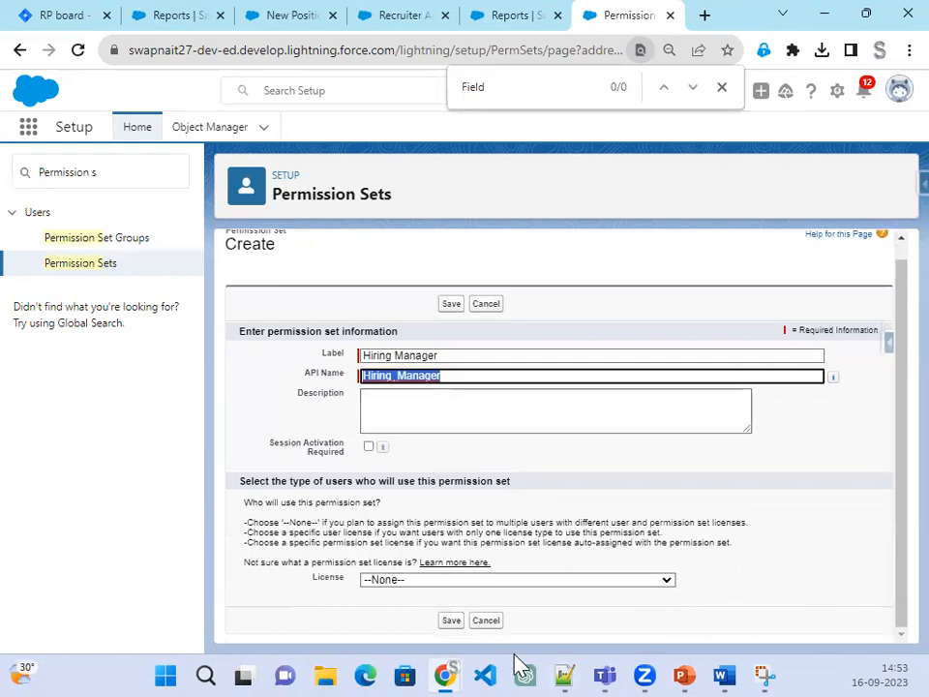
click(451, 621)
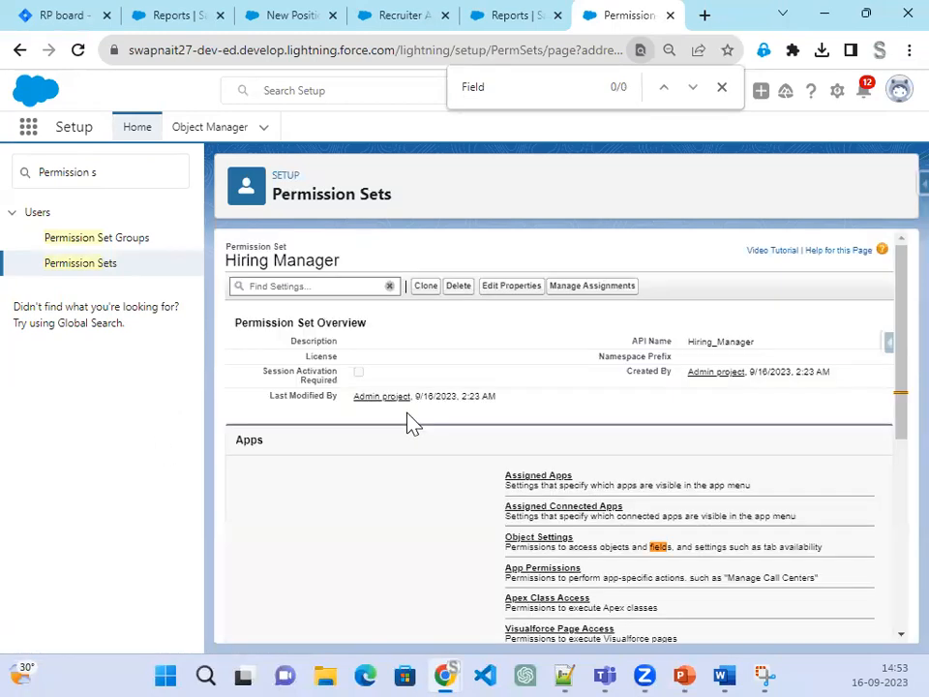
scroll(628, 515, down, 3)
Step: Go to Object Settings, choose Positions, and enter edit mode for its permissions
click(542, 358)
click(721, 93)
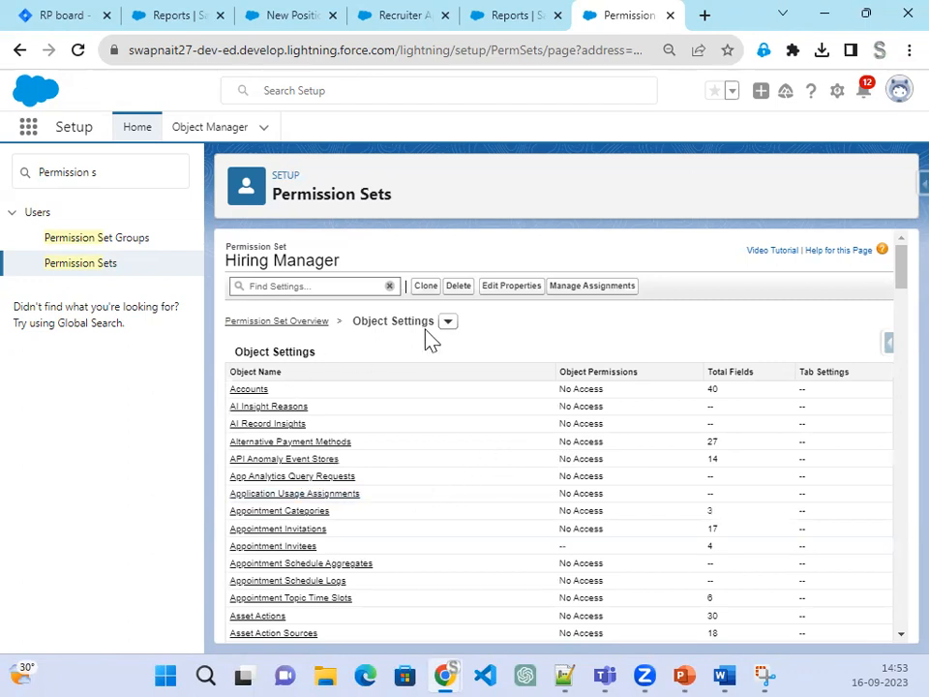
scroll(523, 577, down, 10)
scroll(522, 577, down, 15)
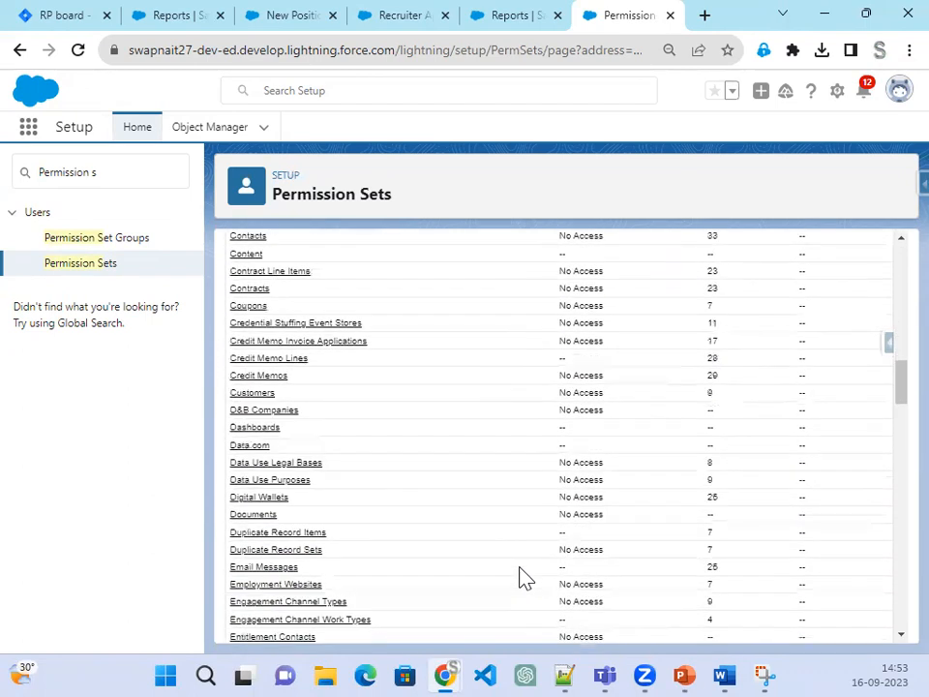
scroll(499, 567, down, 2)
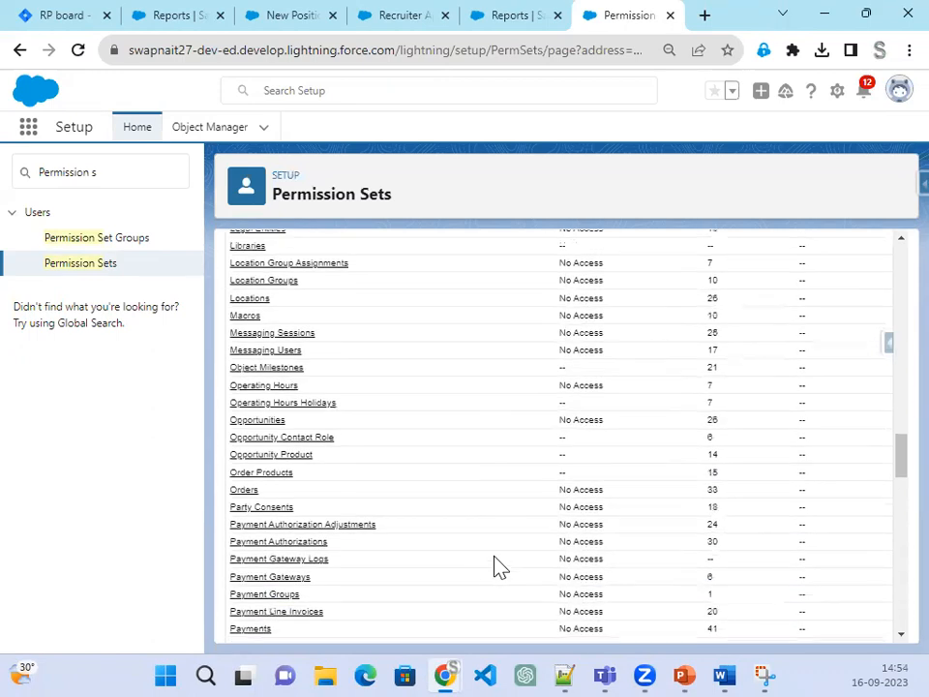
scroll(326, 560, down, 2)
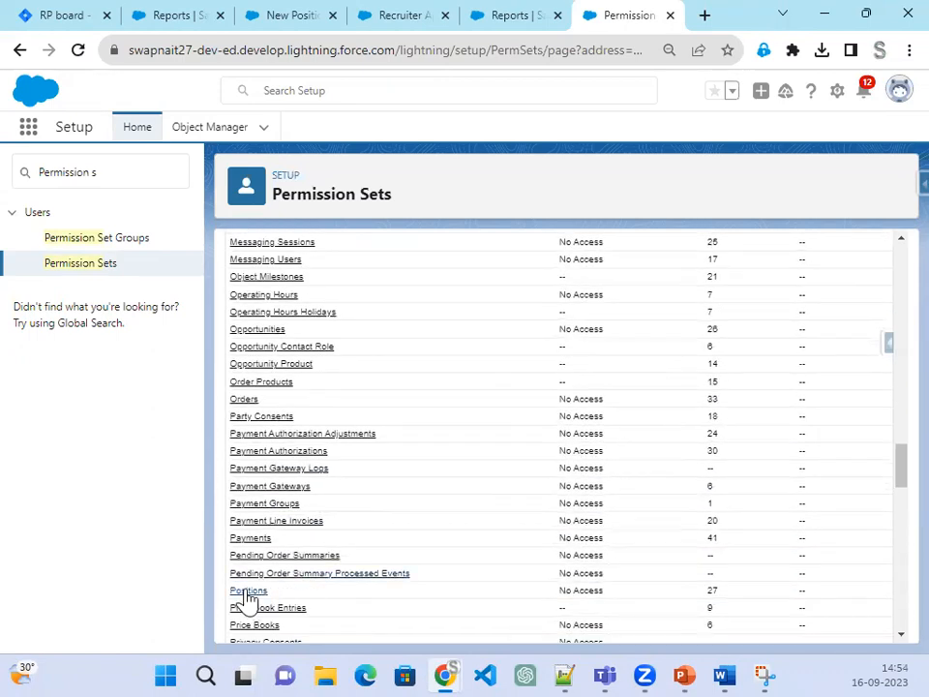
drag(604, 590, 563, 592)
click(249, 590)
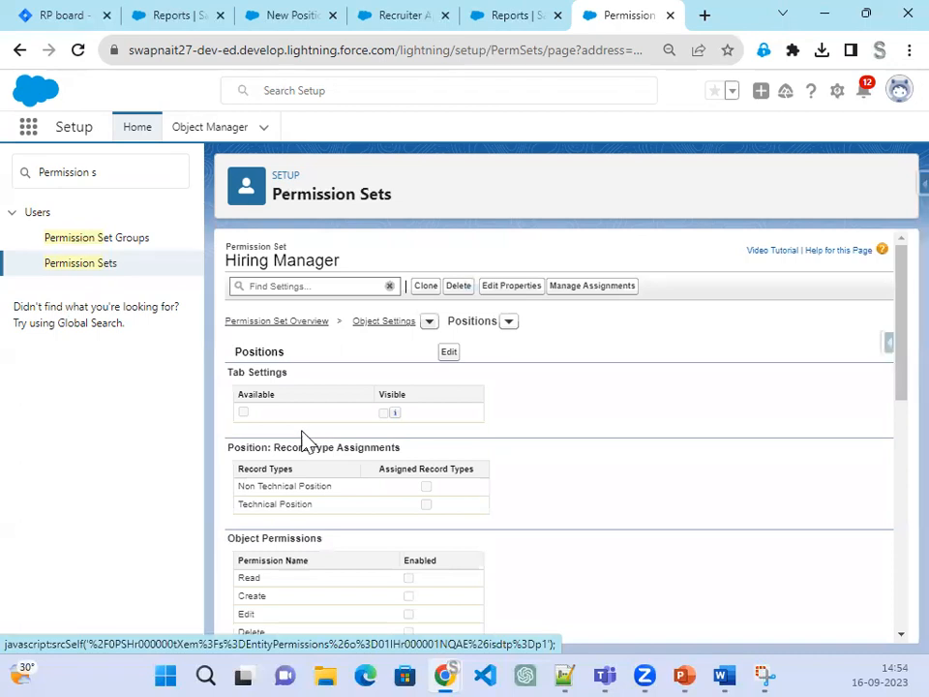
click(448, 353)
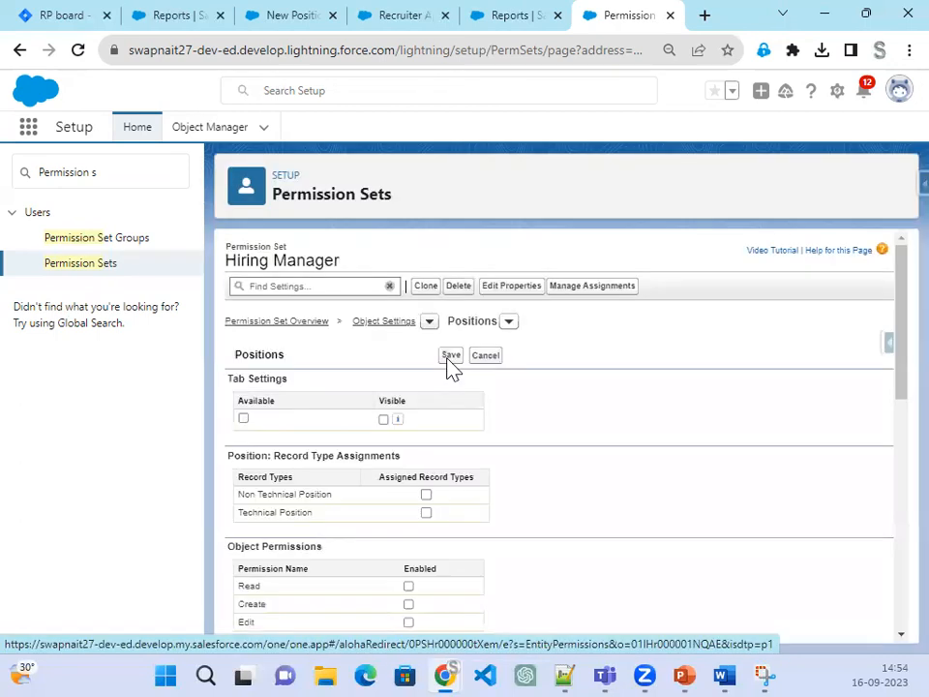
Step: Allow creating Position records and assign the Technical and Non Technical Position record types
scroll(585, 552, down, 2)
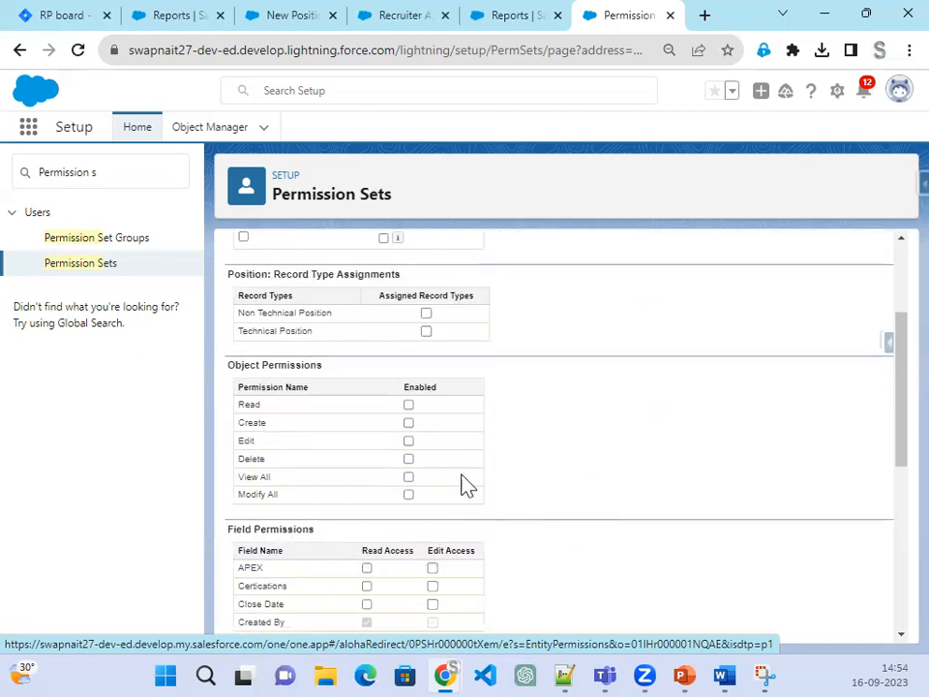
click(410, 423)
click(426, 332)
click(426, 312)
scroll(607, 494, up, 1)
scroll(605, 493, down, 5)
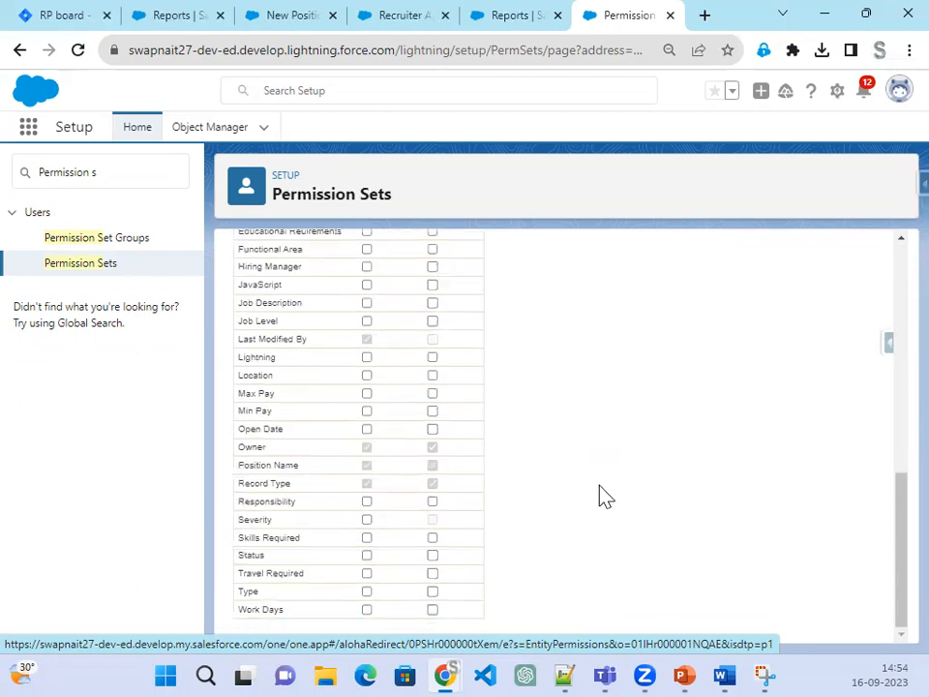
scroll(602, 496, up, 2)
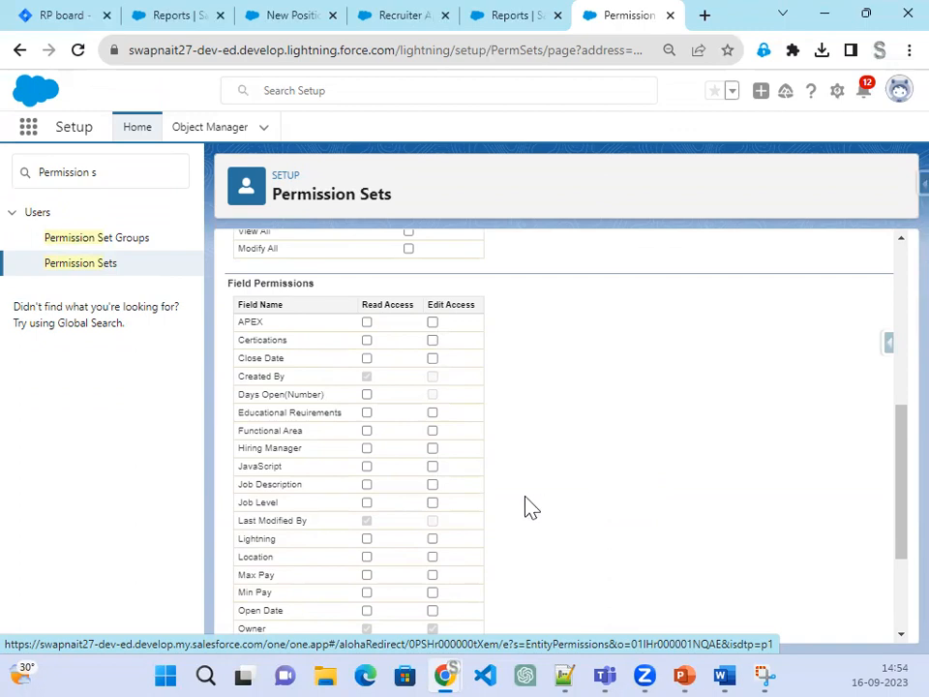
Step: Give read/edit access to APEX, Certifications, Close Date, Educational Requirements, Job Level, Lightning, Location, Min Pay
click(433, 323)
click(433, 339)
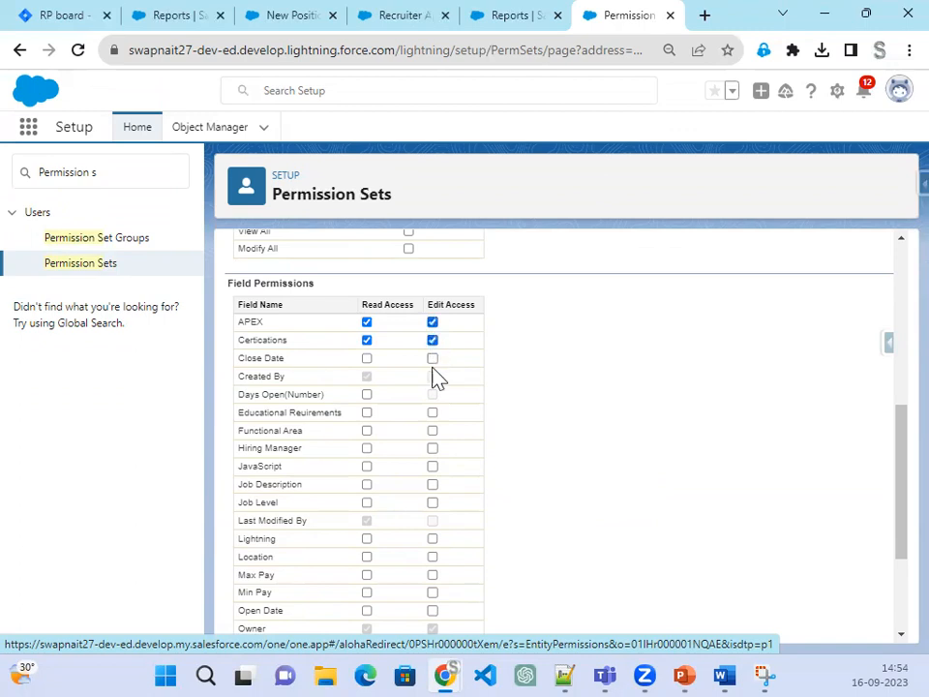
click(433, 360)
scroll(419, 543, down, 4)
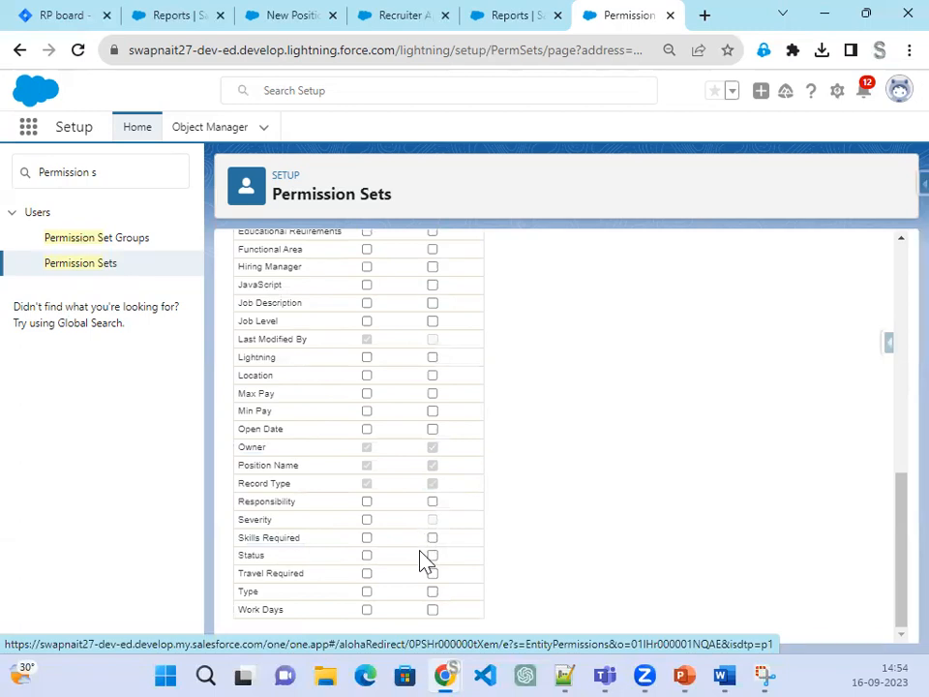
click(690, 668)
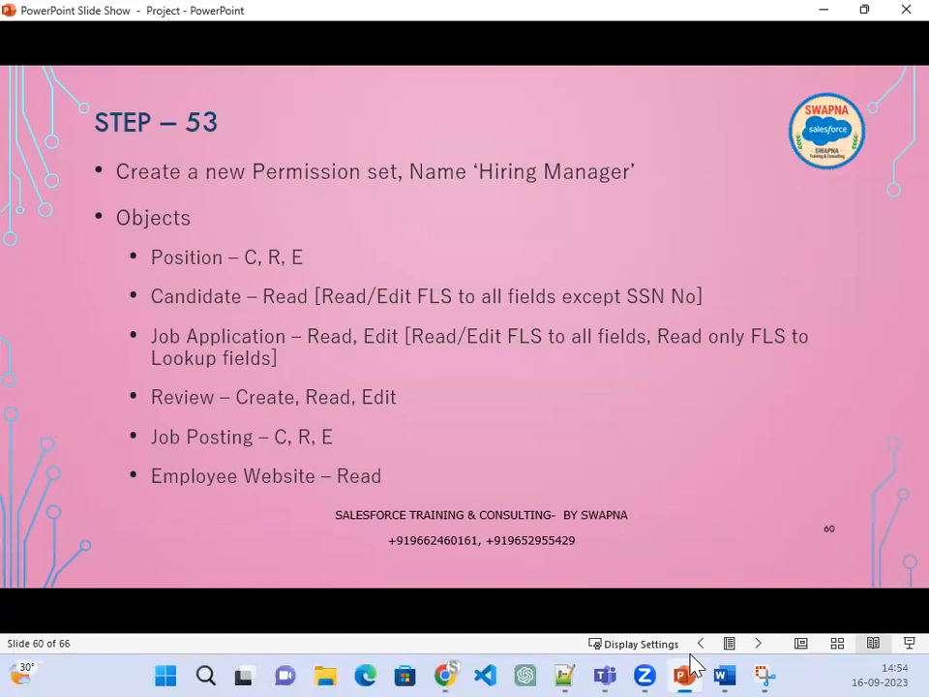
click(689, 668)
scroll(493, 465, up, 1)
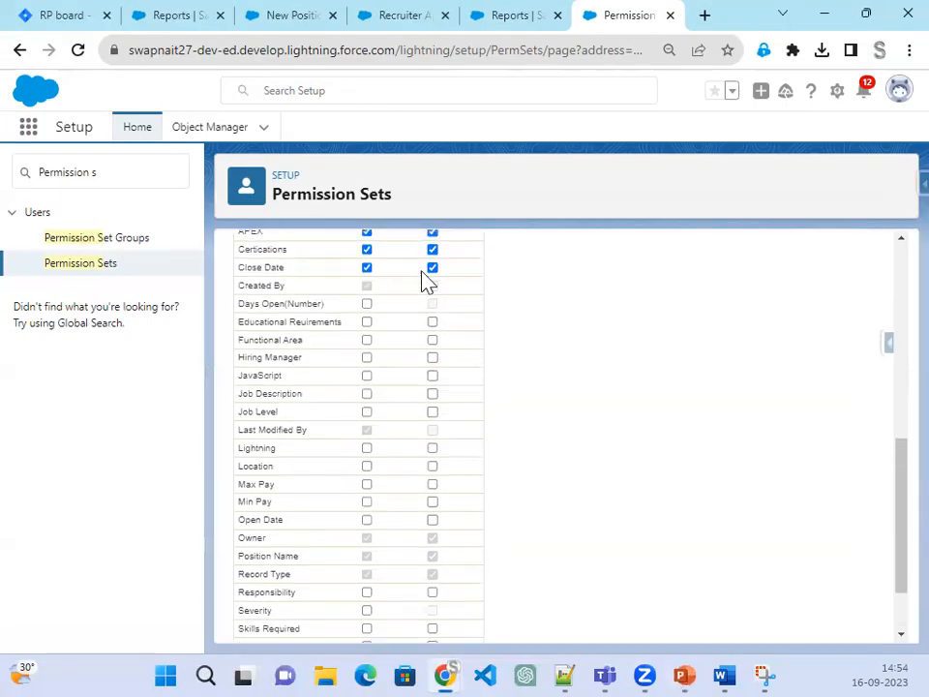
click(431, 321)
click(432, 413)
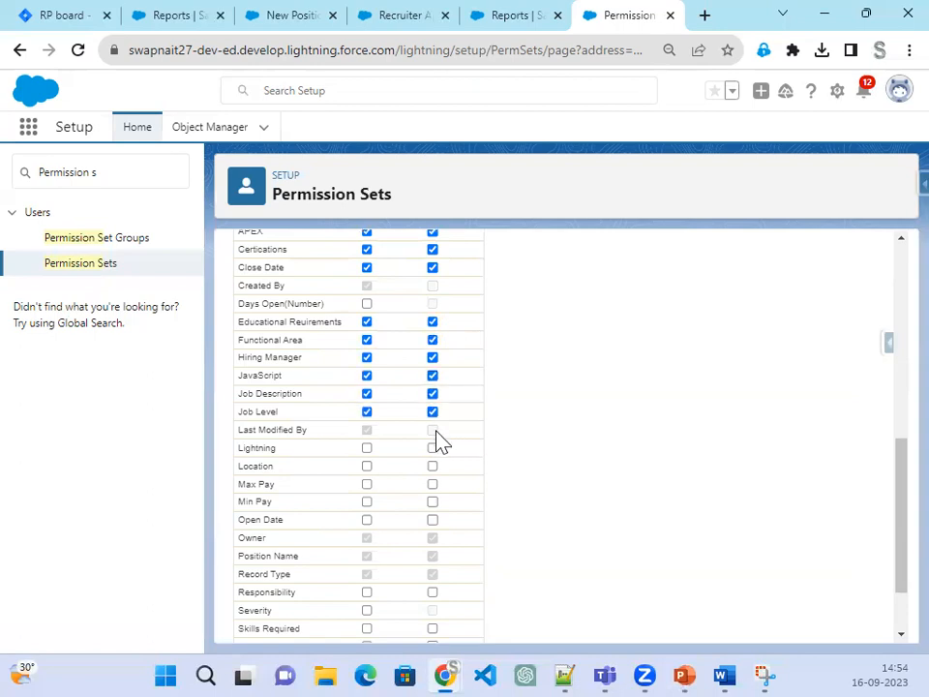
click(433, 449)
click(433, 468)
click(433, 502)
Step: Give read/edit access to Open Date, Responsibility, Skills Required, Status, Travel Required and Type
scroll(427, 450, down, 1)
click(433, 429)
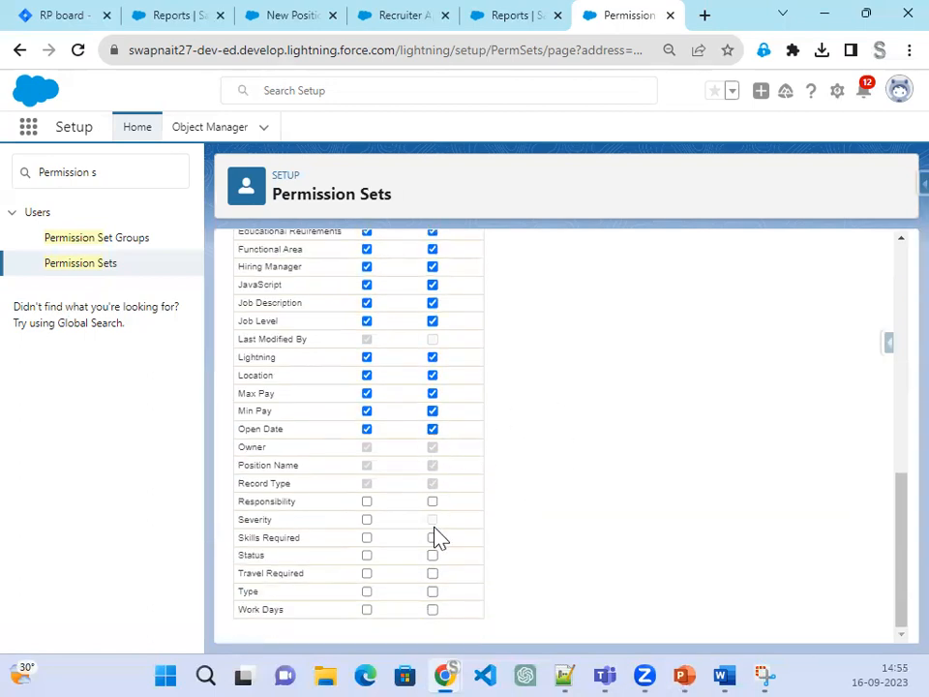
click(433, 501)
click(433, 537)
click(433, 554)
click(433, 573)
click(433, 592)
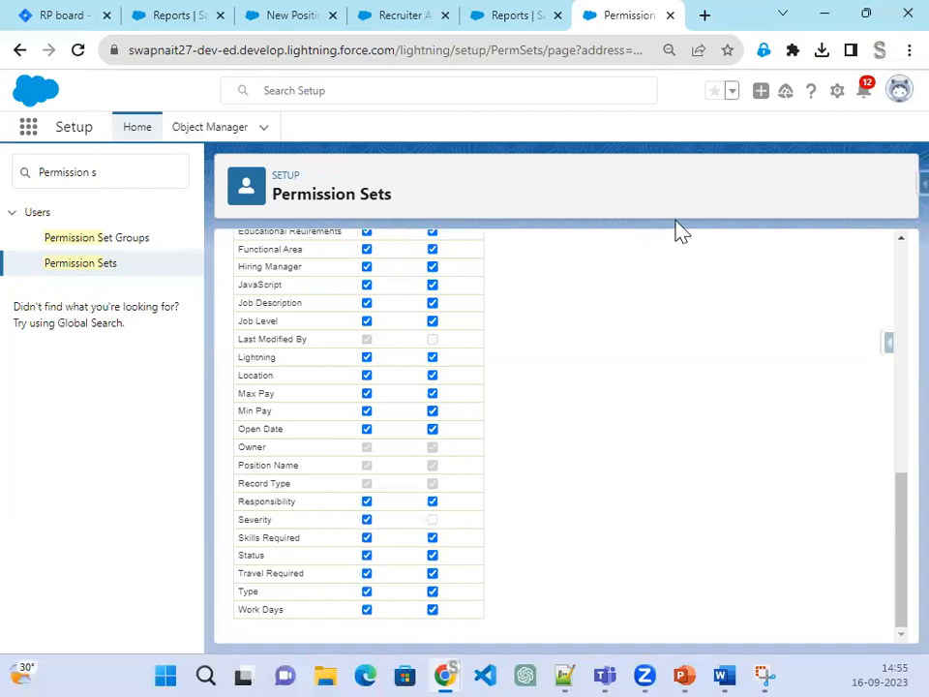
Step: Give read-only access to Days Open and save the Positions settings
scroll(606, 504, up, 2)
scroll(607, 504, up, 2)
click(367, 575)
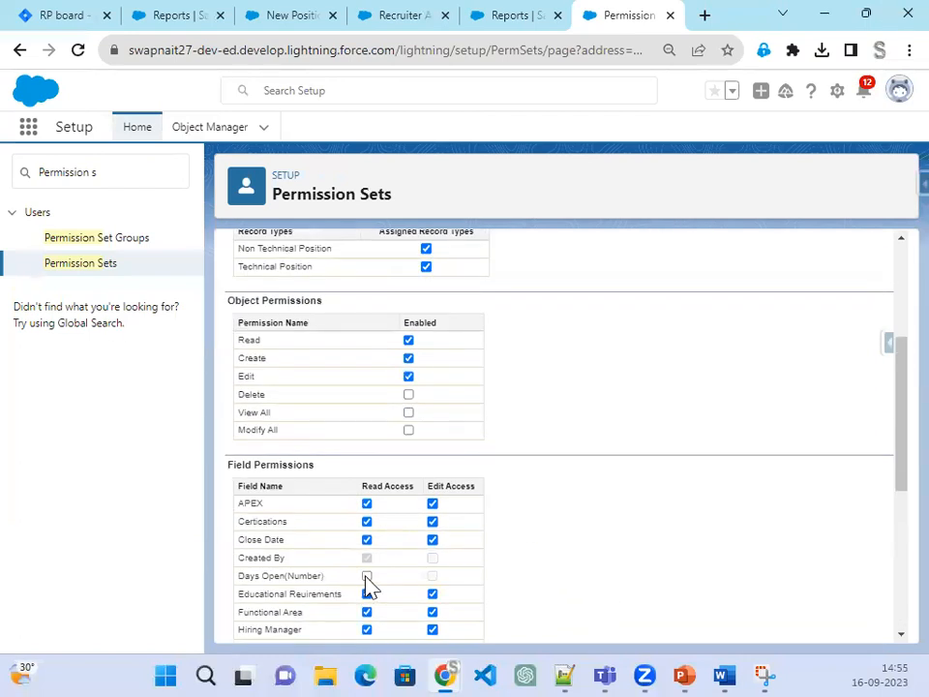
scroll(665, 530, up, 2)
click(451, 292)
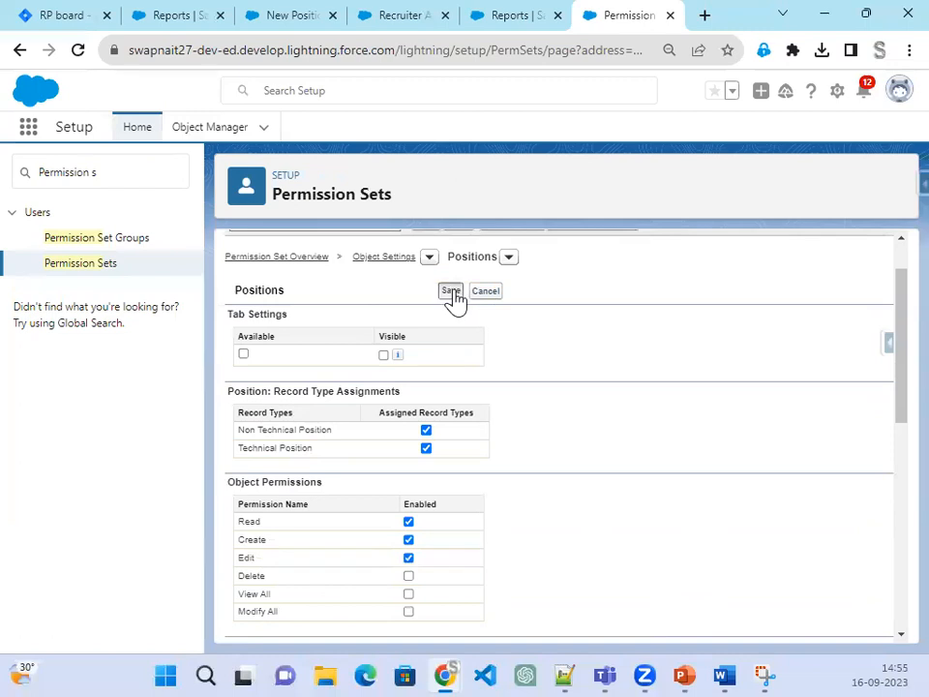
click(687, 671)
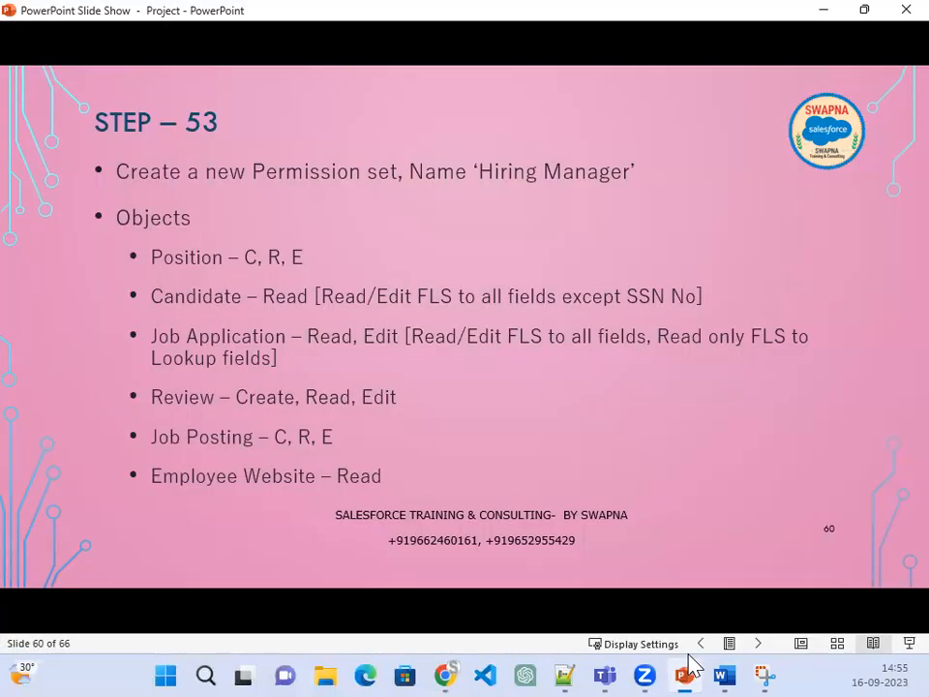
Step: Switch to the Candidates object and grant Read and Edit on Candidate records
click(684, 673)
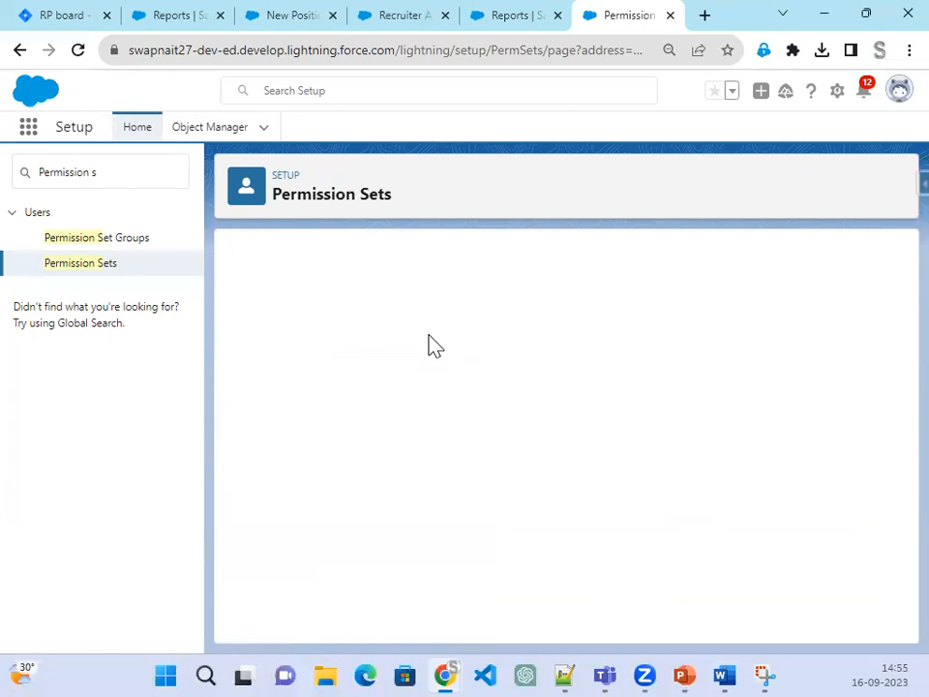
click(509, 321)
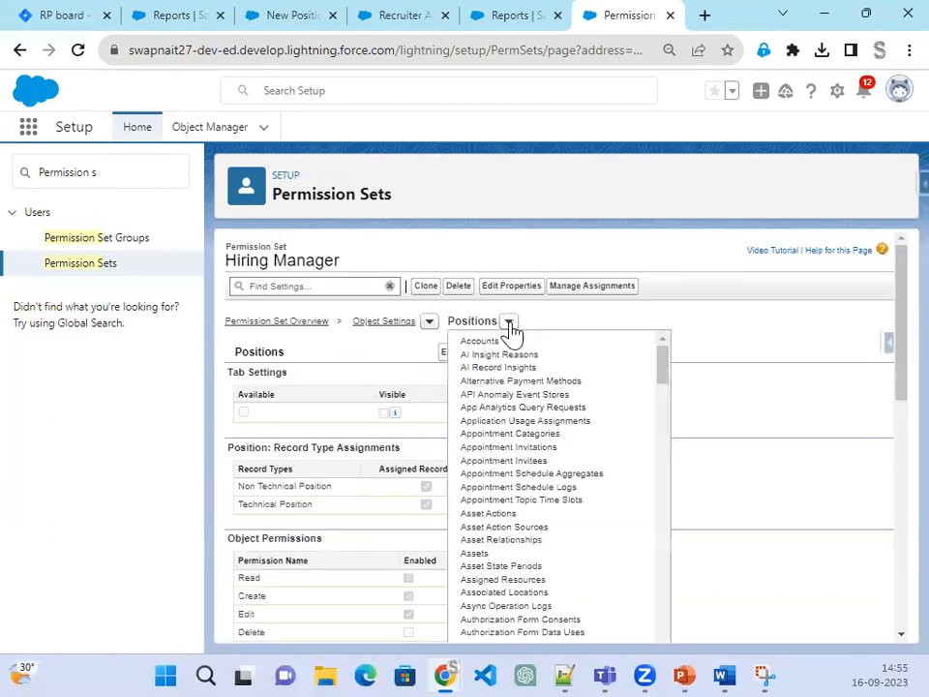
scroll(529, 545, down, 5)
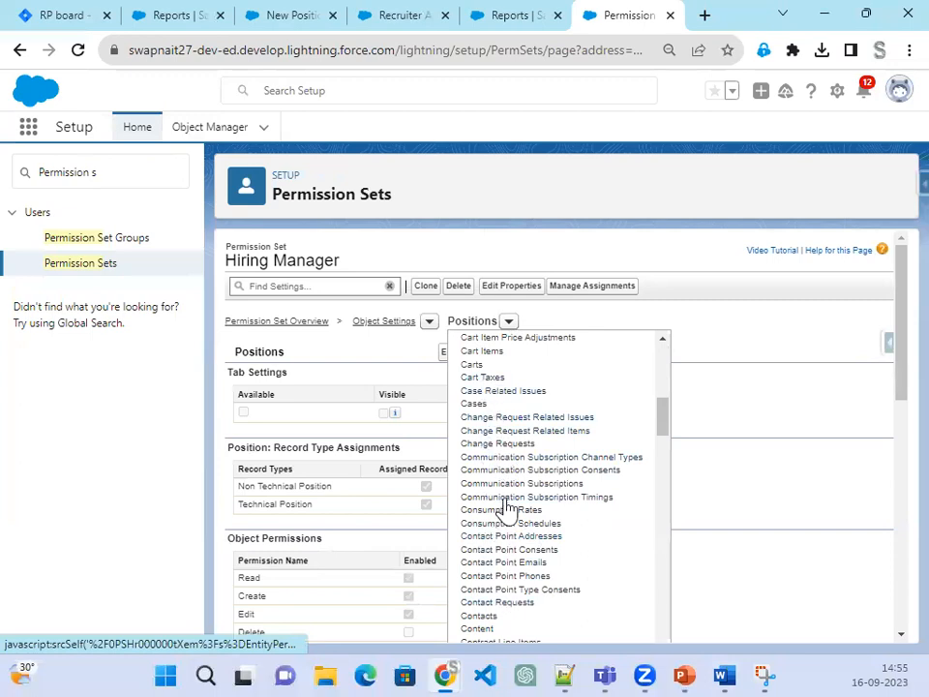
scroll(506, 506, up, 2)
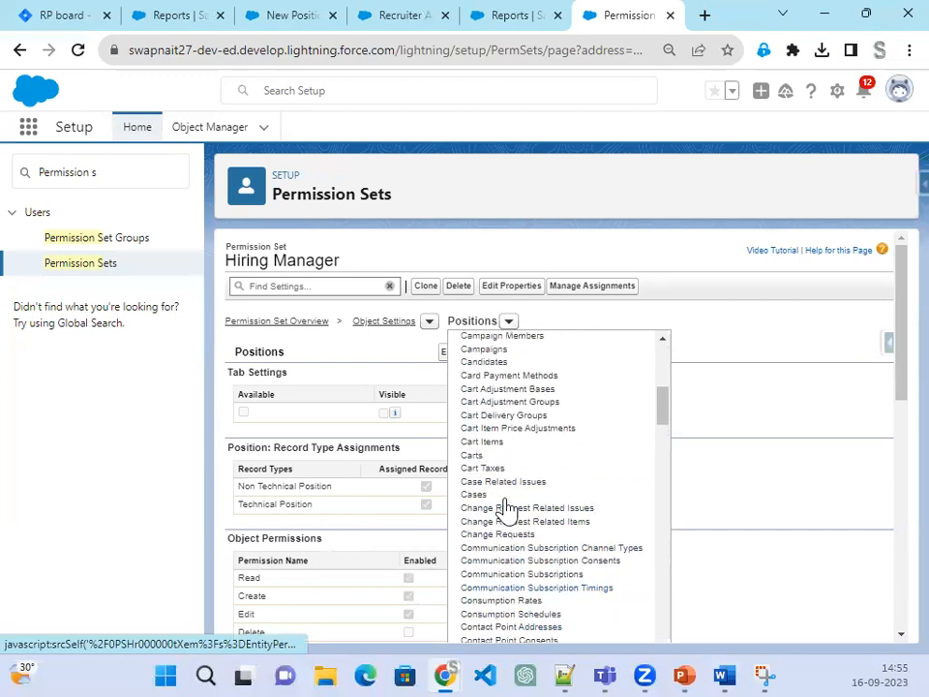
click(482, 362)
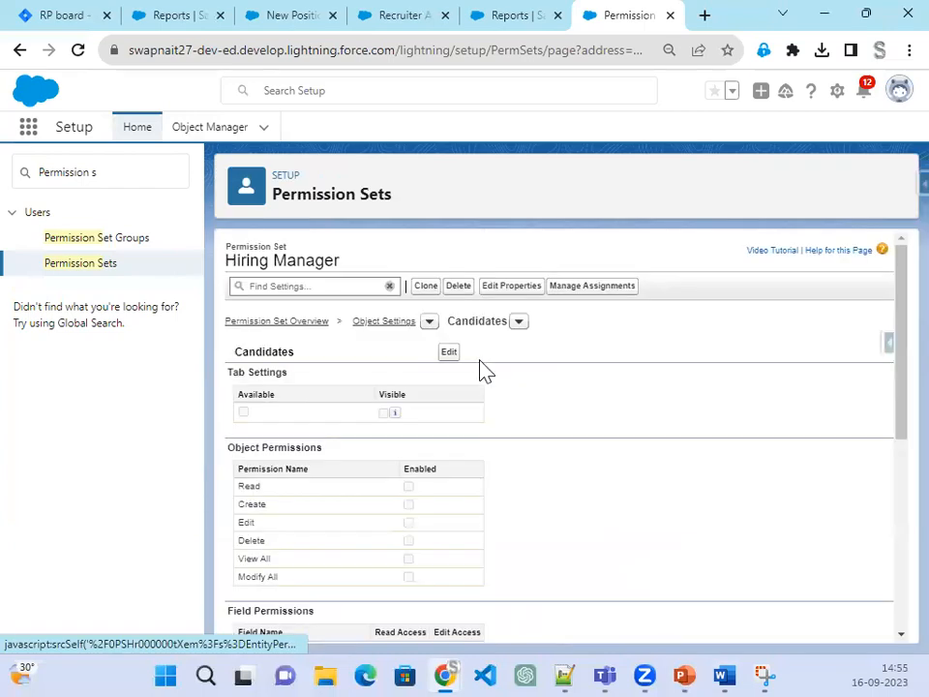
click(451, 355)
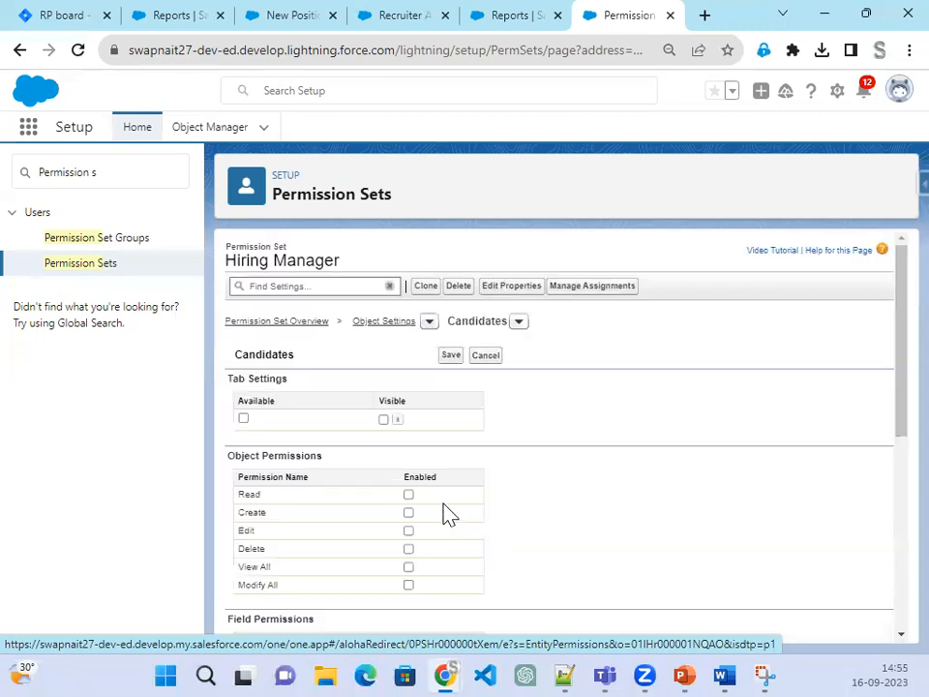
click(408, 494)
click(408, 531)
Step: Give read/edit access to State, Street, US Citizen, Visa Required, Year of Experience, Postal Code, Mobile Number, Last Name, Currently Working
scroll(818, 546, down, 5)
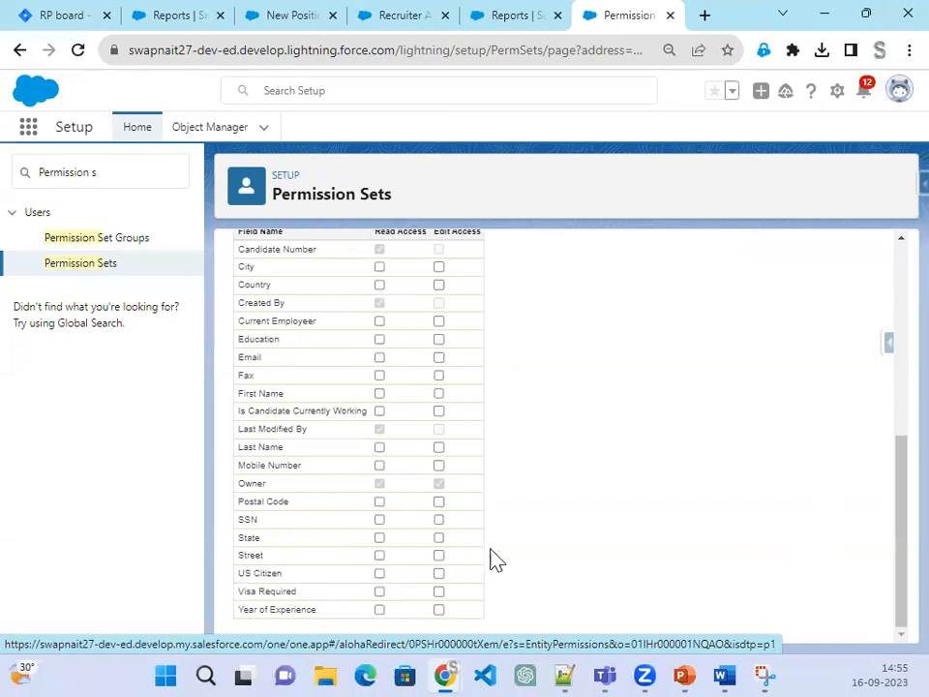
click(438, 537)
click(439, 554)
click(439, 574)
click(440, 591)
click(440, 608)
click(441, 502)
click(439, 465)
click(439, 447)
click(439, 411)
Step: Give read/edit access to First Name, Fax, Email, Education, Current Employee and City, then save Candidates
click(438, 393)
click(439, 376)
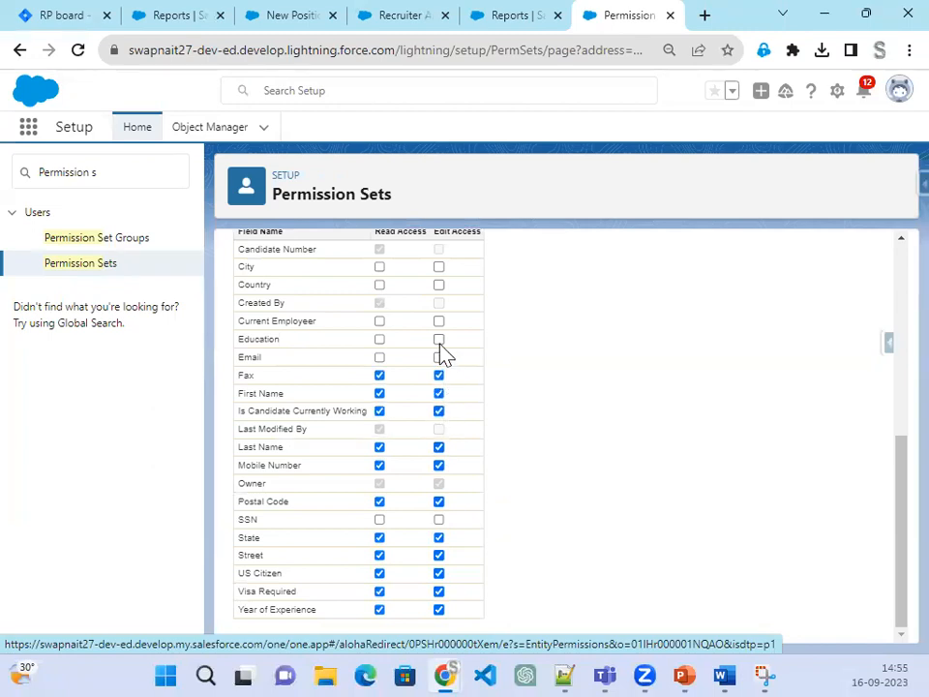
click(439, 358)
click(439, 339)
click(439, 320)
click(439, 285)
click(439, 267)
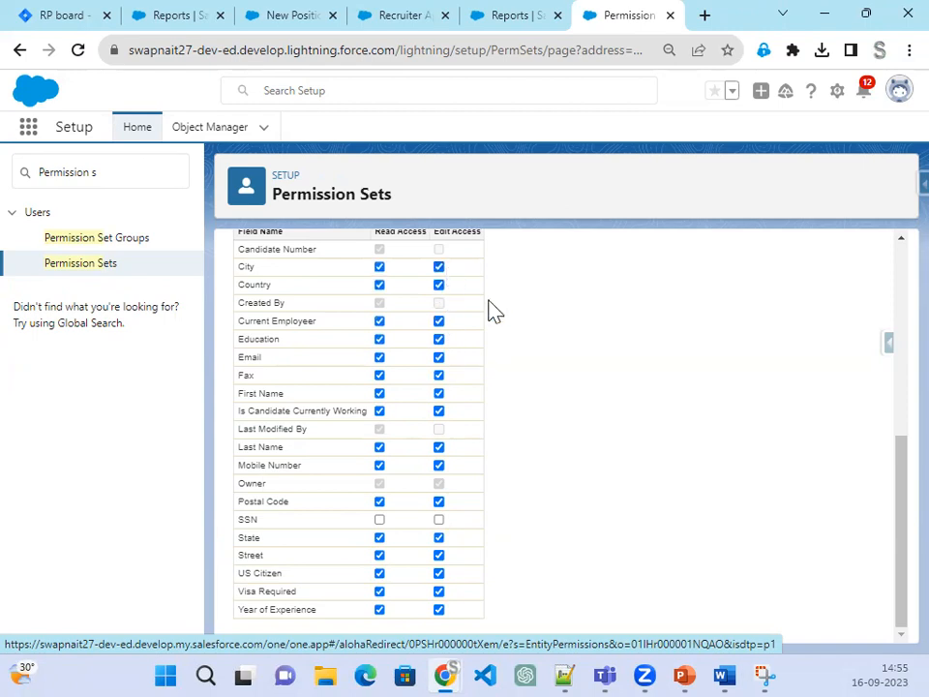
scroll(490, 311, up, 8)
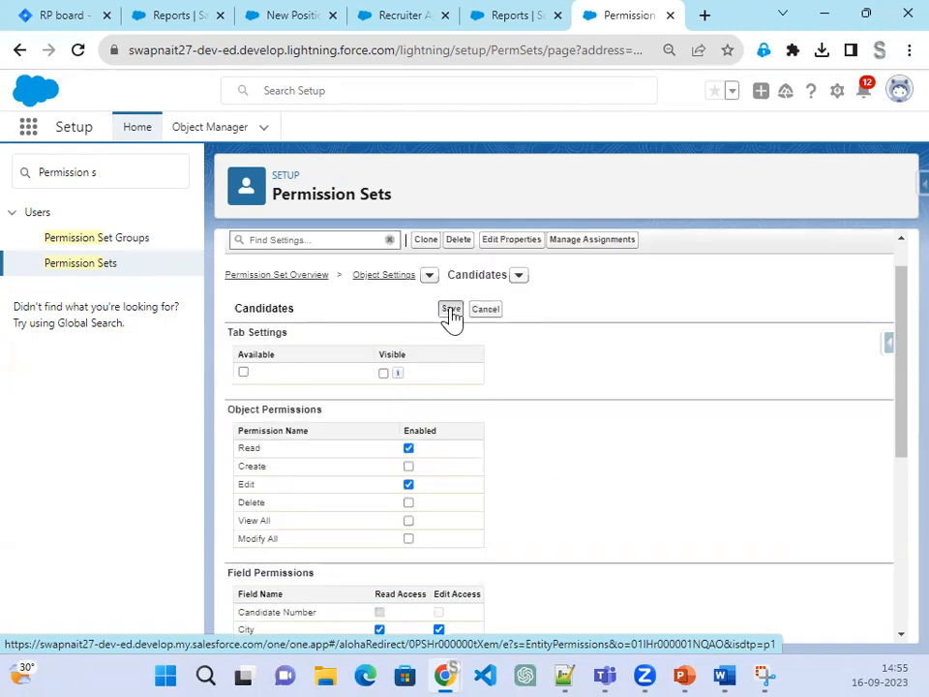
click(451, 312)
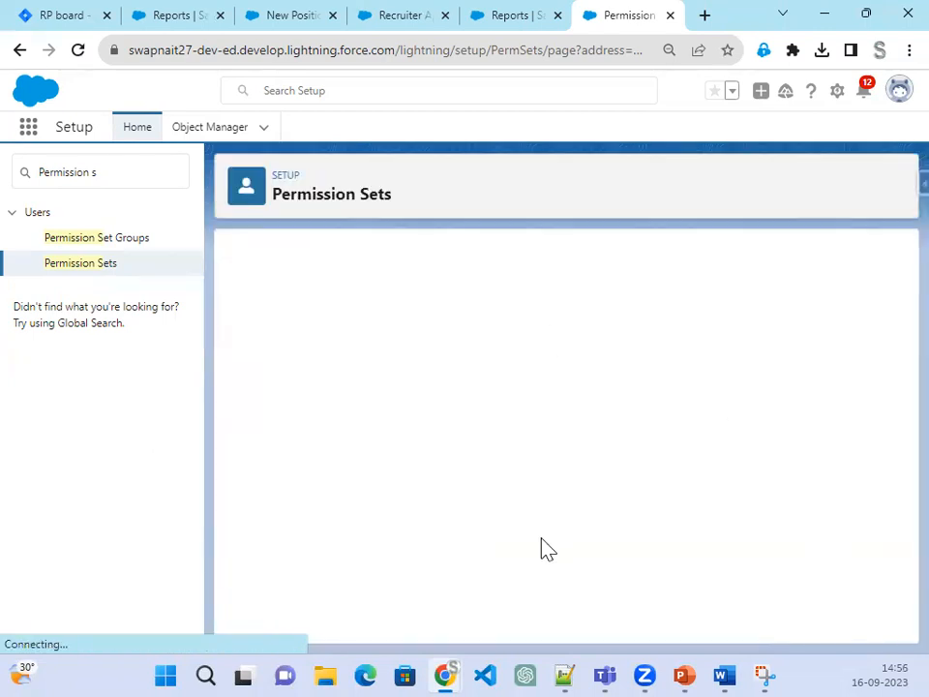
Step: Switch to the Job Applications object settings and enter edit mode
click(682, 668)
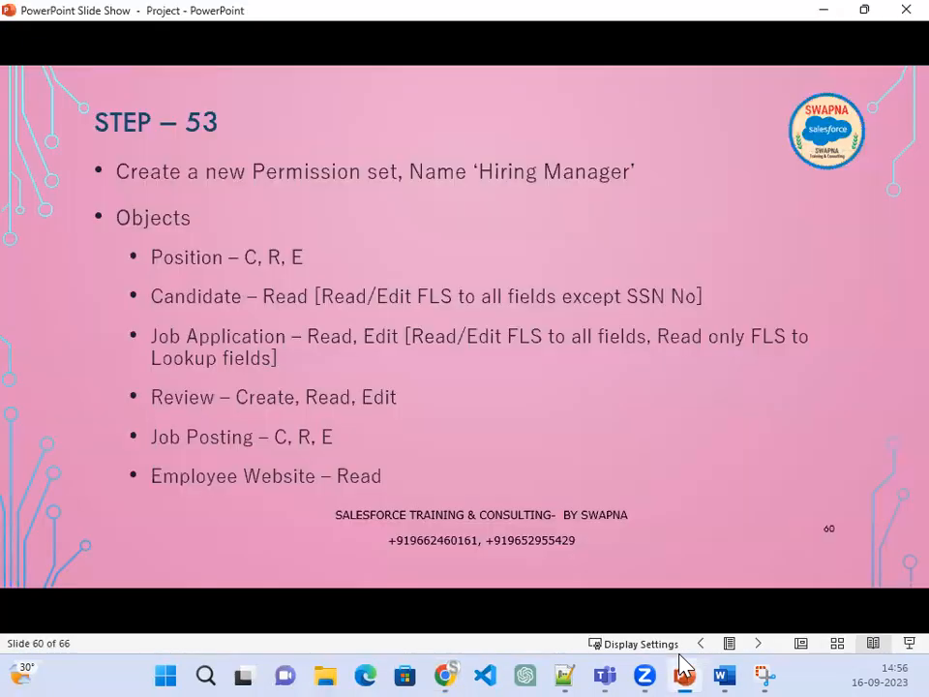
click(682, 668)
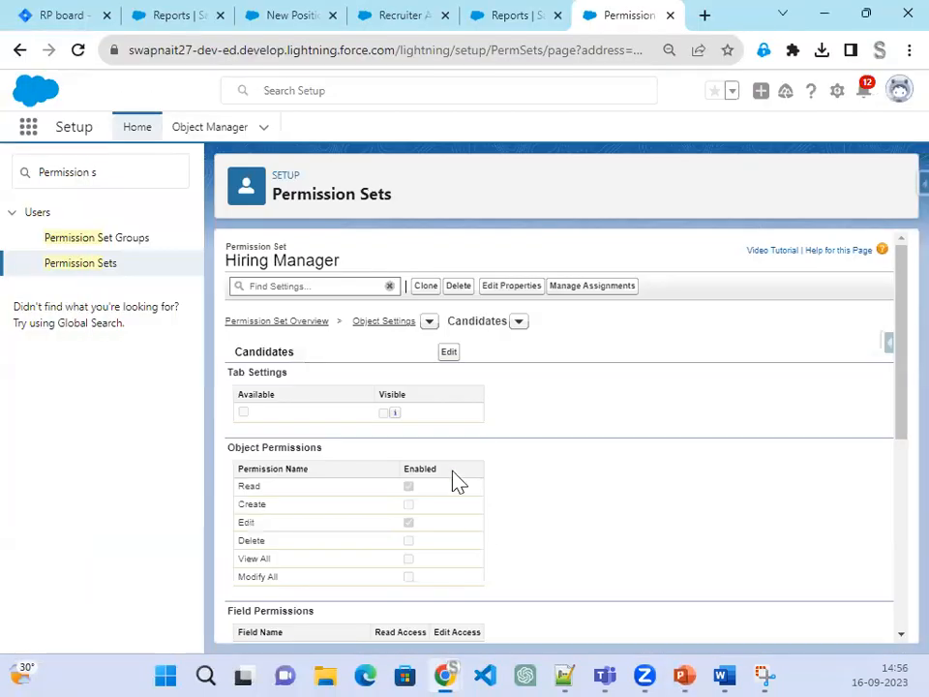
click(518, 320)
scroll(570, 480, down, 20)
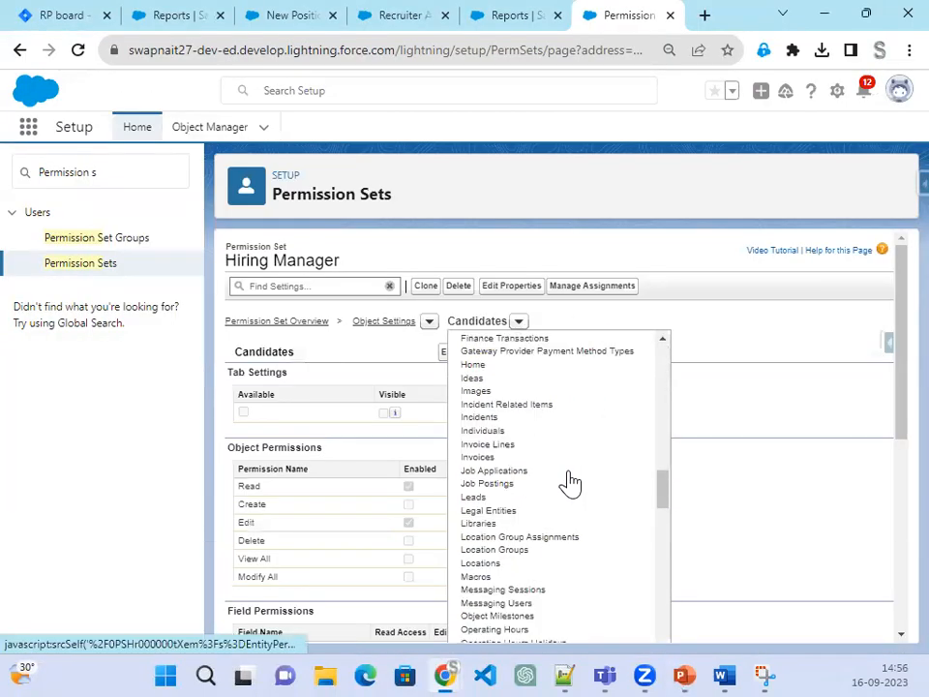
scroll(547, 569, down, 5)
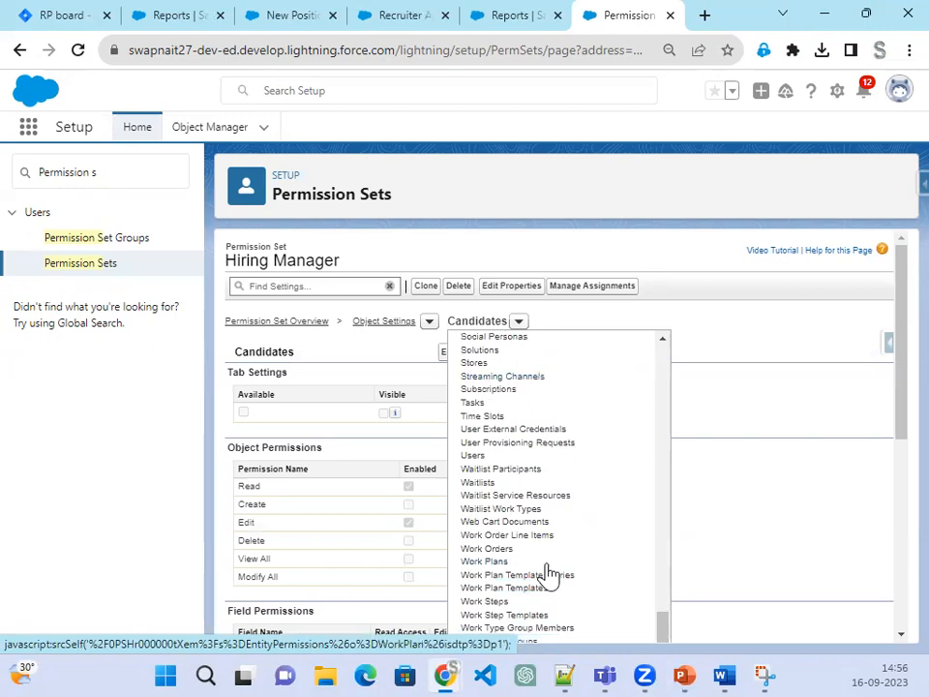
scroll(560, 549, up, 15)
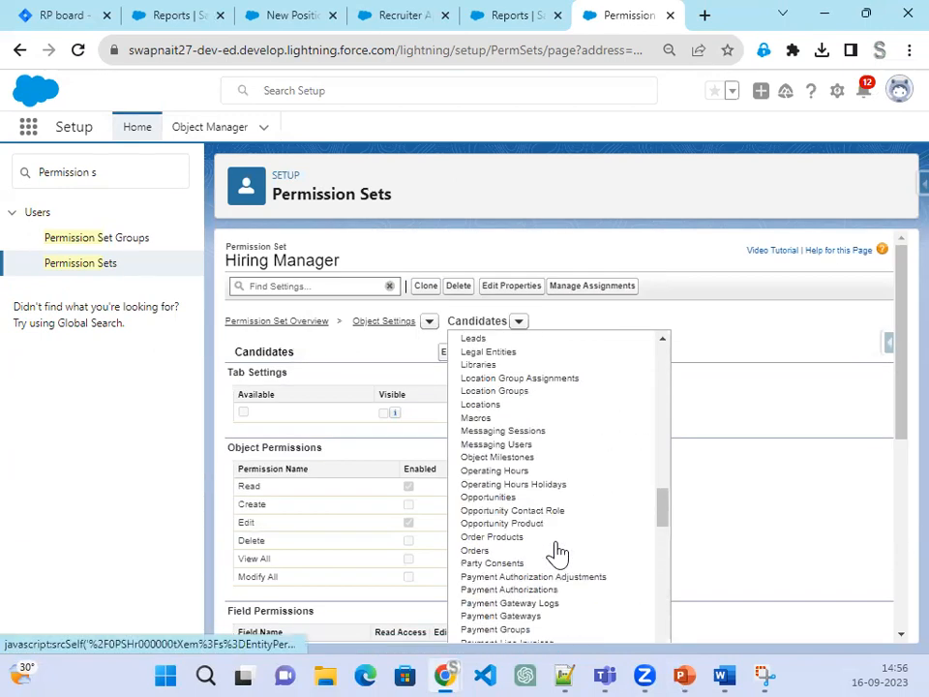
scroll(557, 552, up, 3)
scroll(558, 551, down, 6)
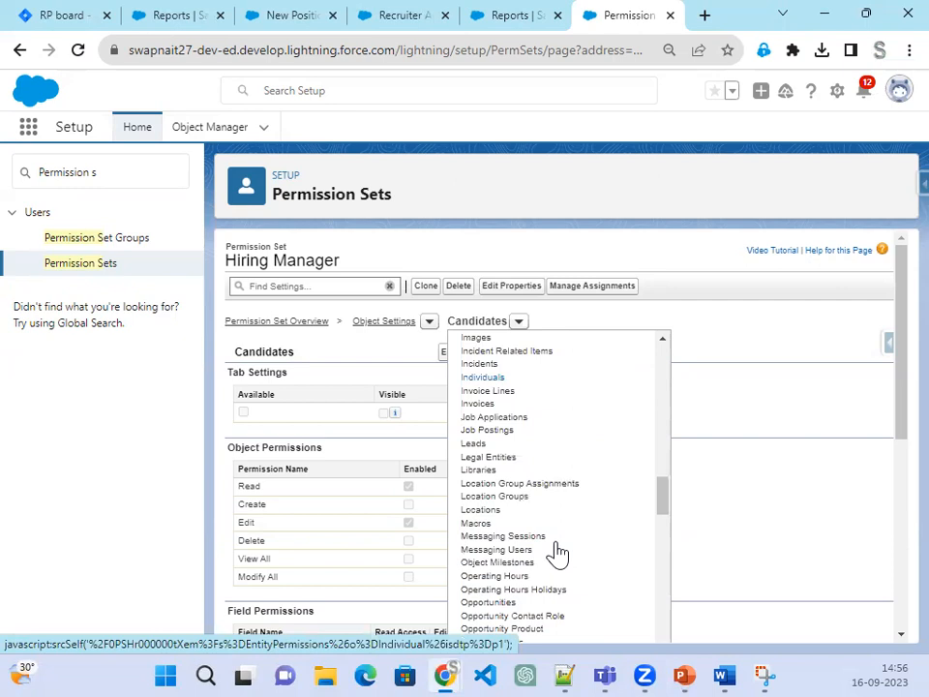
click(516, 431)
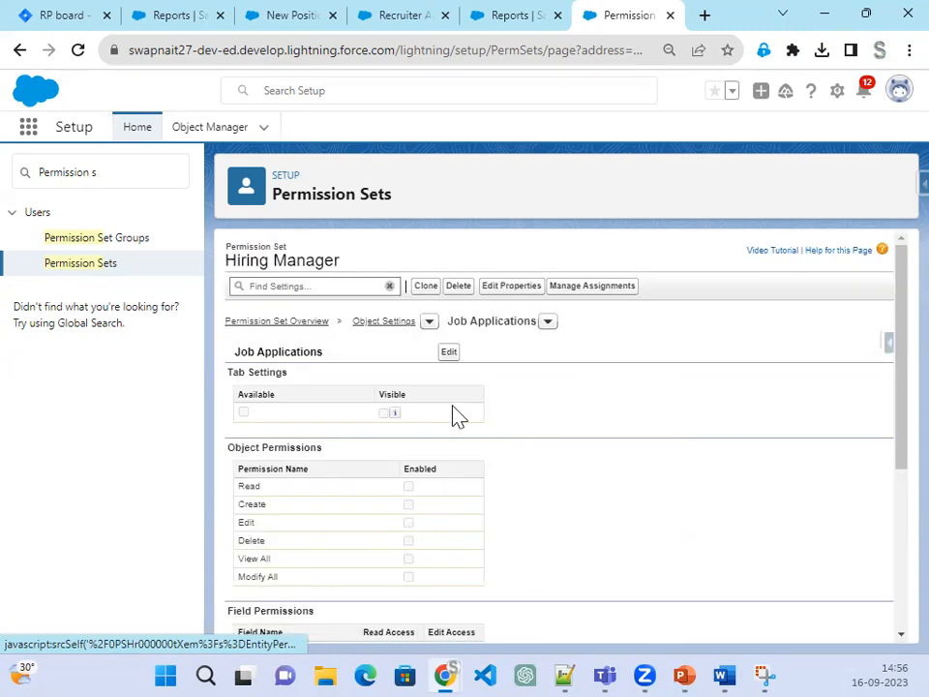
click(450, 355)
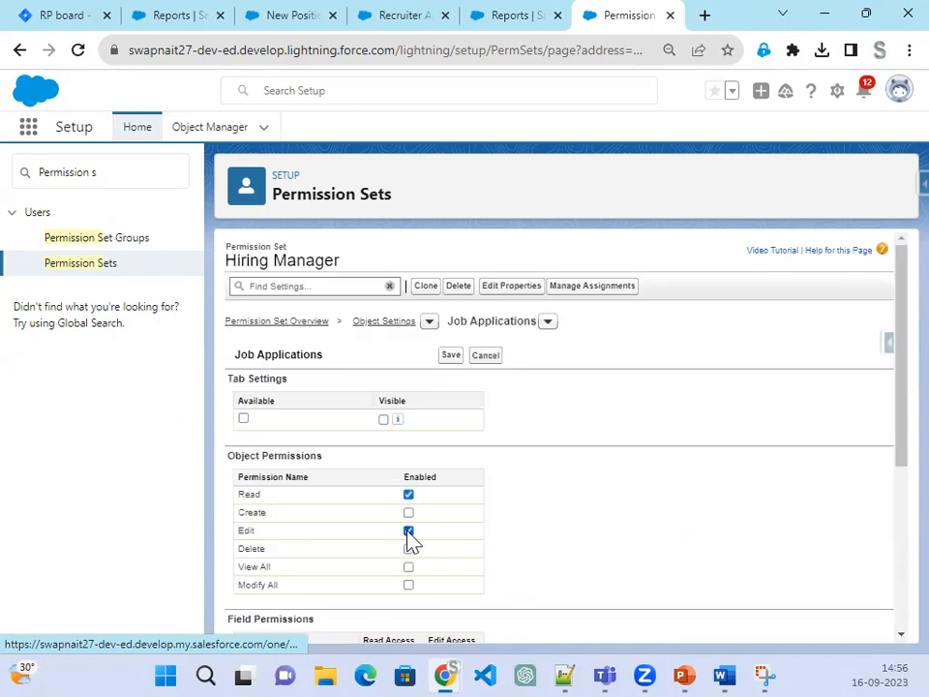
Step: Give read/edit access to Cover Letter and Status, and read access to the rating and review-count fields
scroll(657, 558, down, 5)
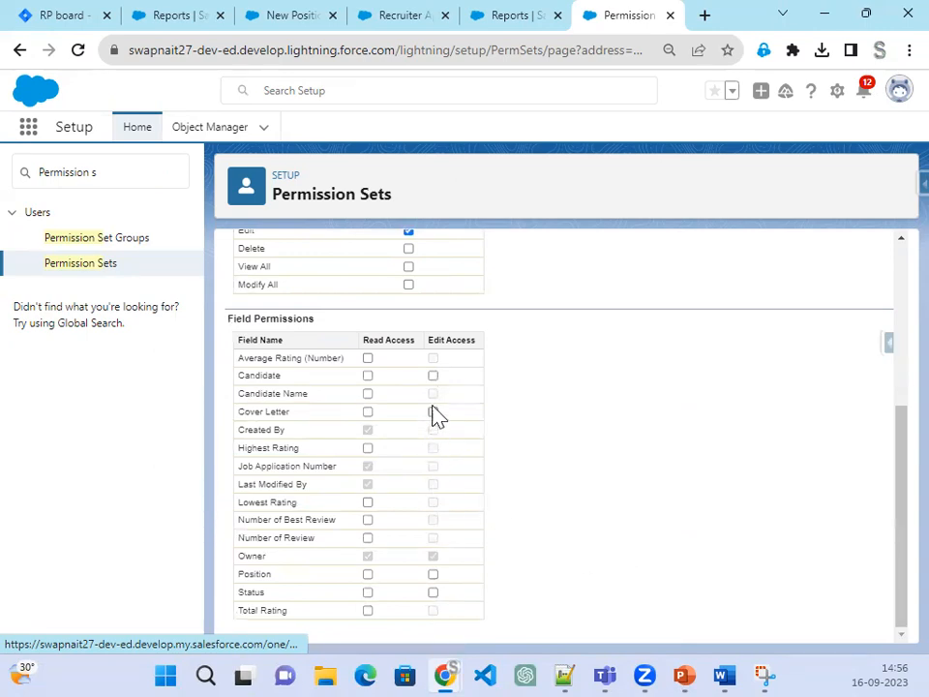
click(433, 376)
click(368, 358)
click(433, 413)
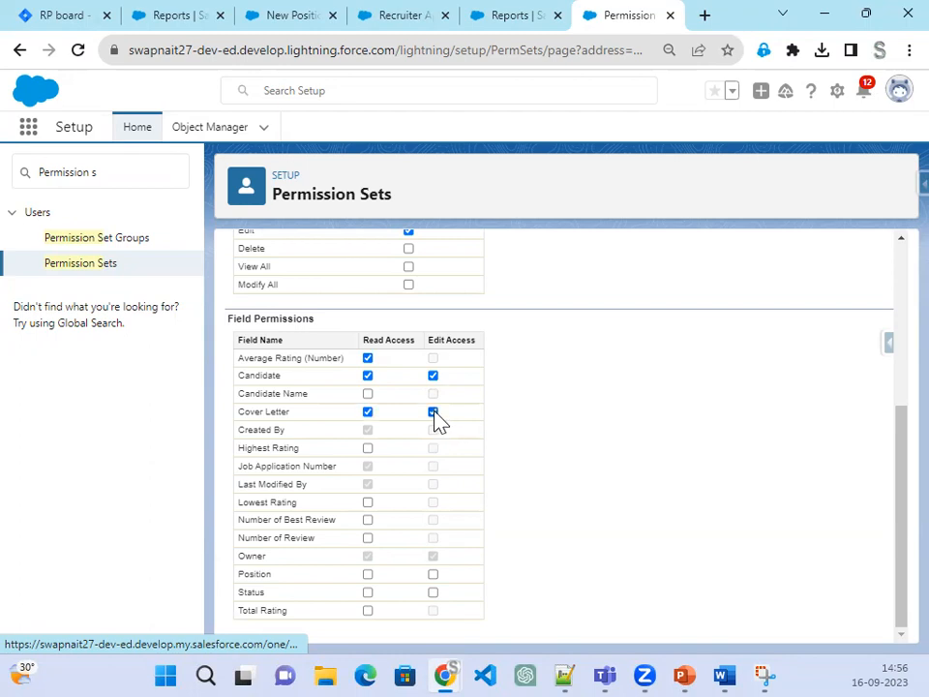
click(368, 448)
click(368, 503)
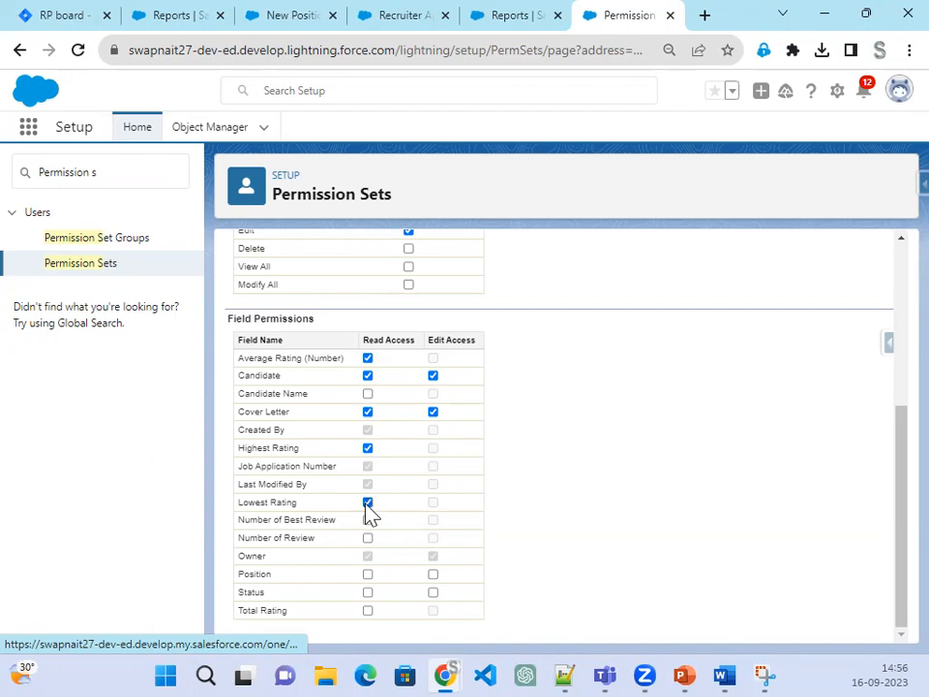
click(368, 520)
click(368, 538)
click(433, 592)
click(368, 611)
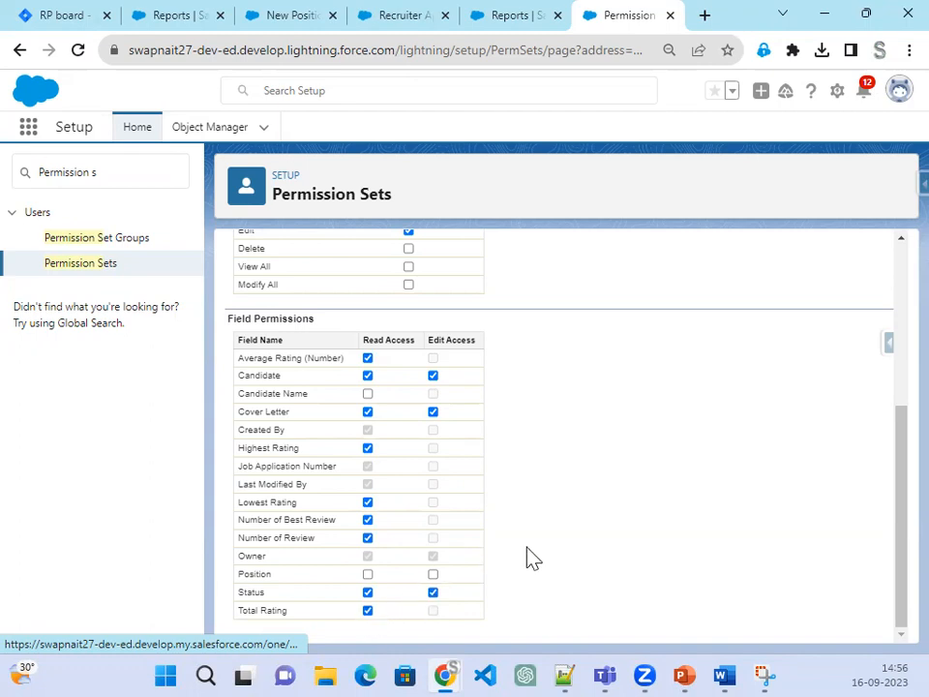
Step: Remove access from Candidate, give read access to Candidate Name, and save Job Applications
scroll(484, 503, up, 5)
scroll(645, 597, down, 5)
click(368, 376)
click(368, 394)
scroll(539, 572, up, 3)
click(450, 356)
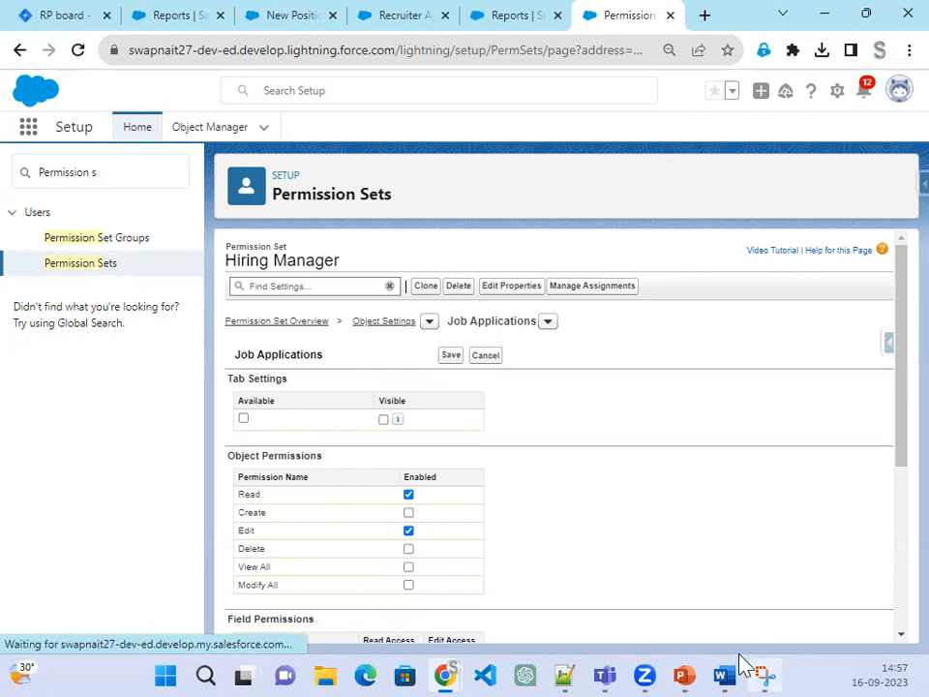
click(690, 668)
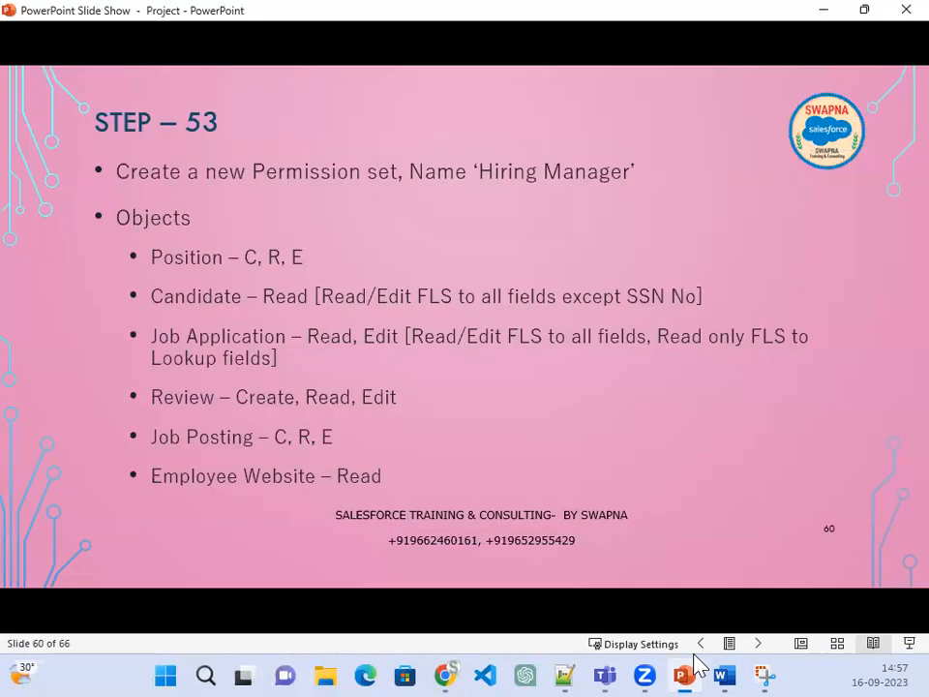
key(alt+Tab)
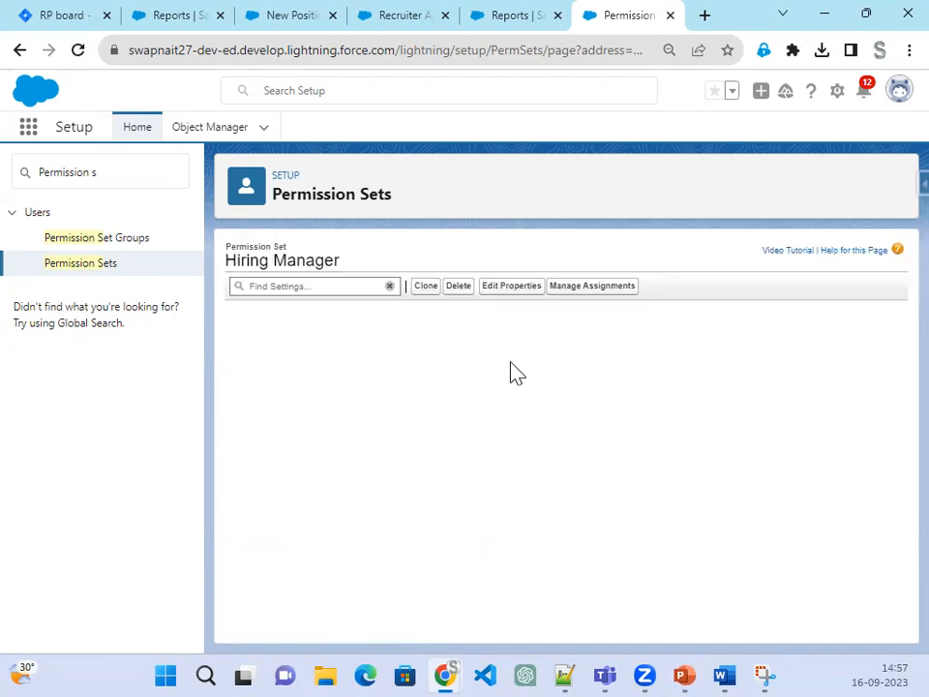
click(548, 323)
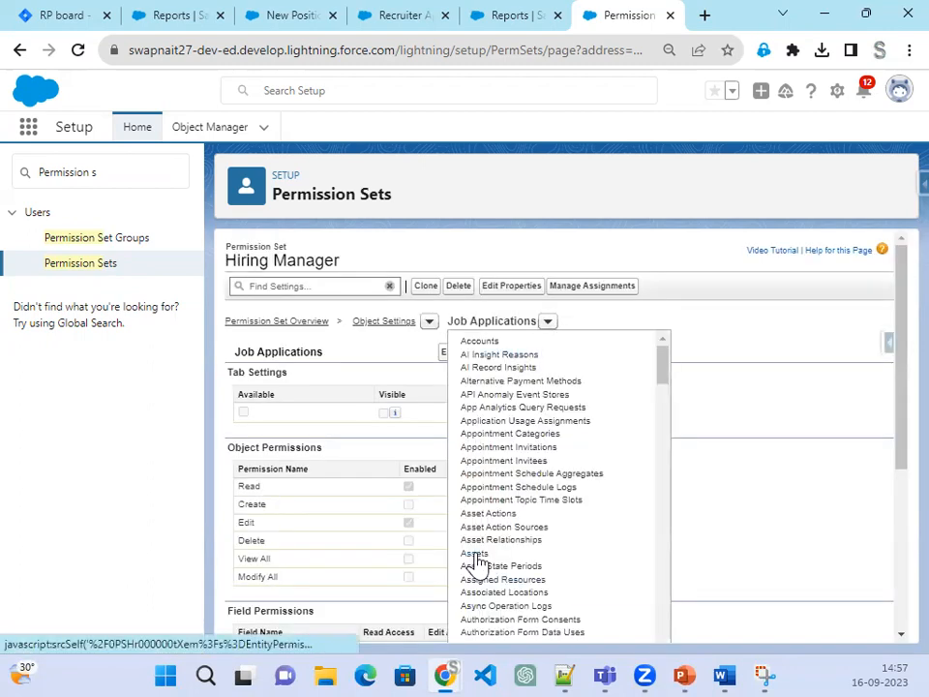
Step: Switch to the Reviews object settings and enter edit mode
scroll(480, 569, down, 9)
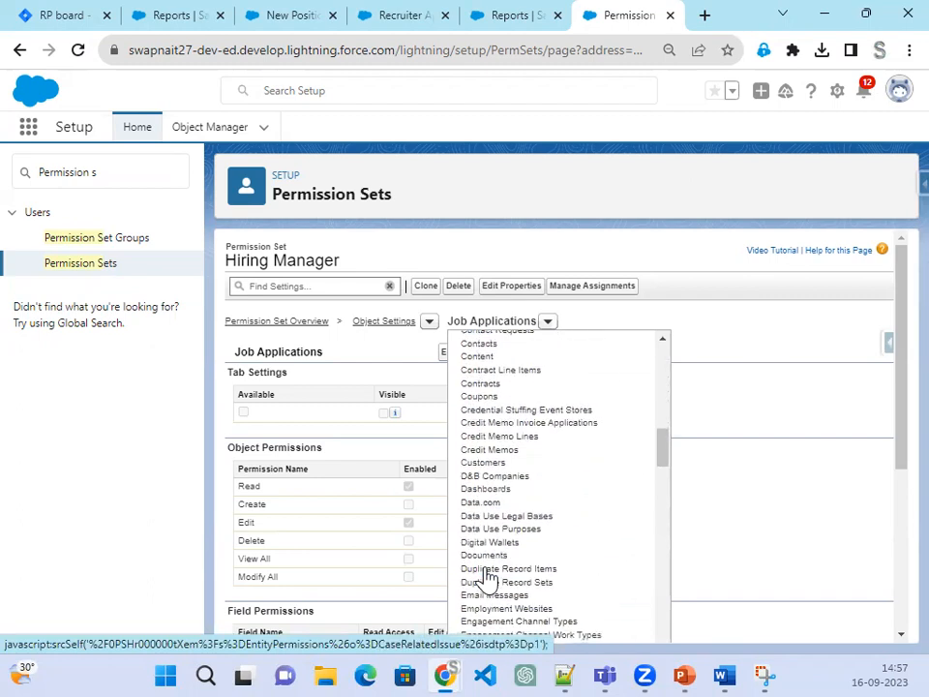
scroll(487, 578, down, 3)
scroll(487, 578, down, 6)
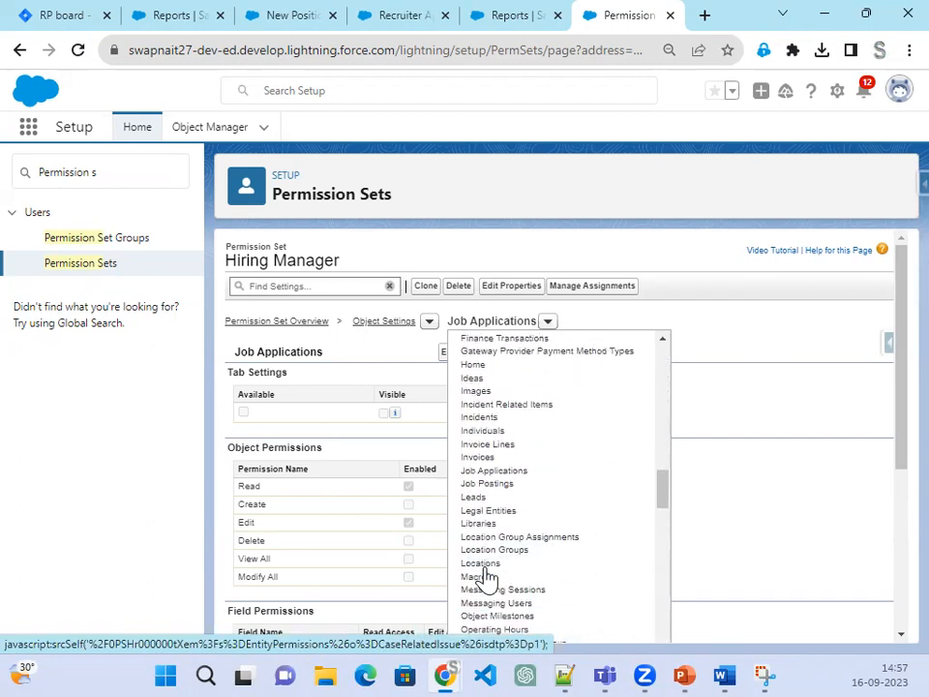
scroll(486, 578, down, 6)
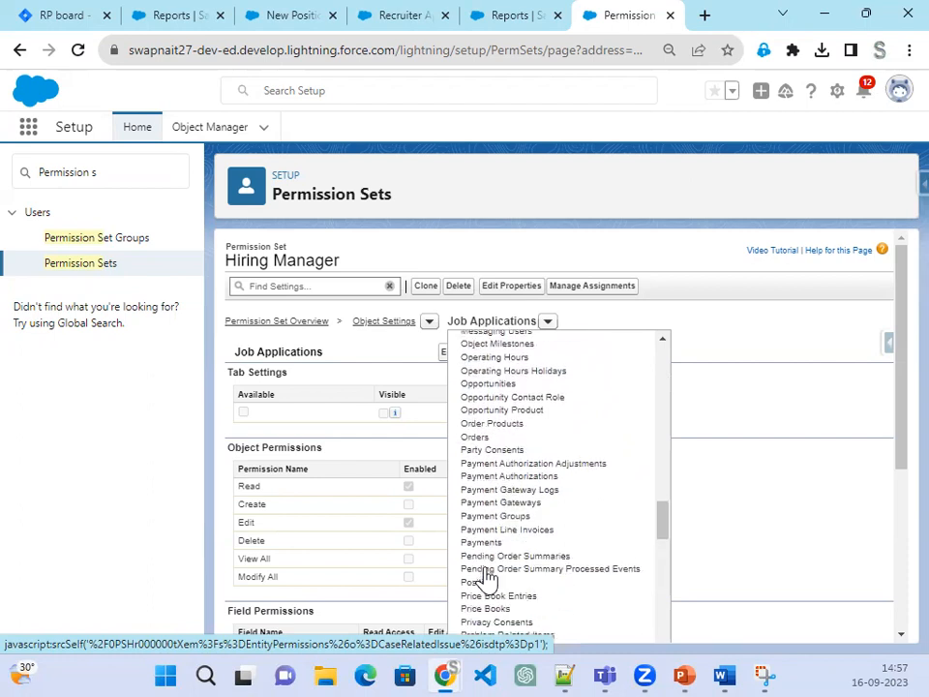
scroll(487, 578, down, 6)
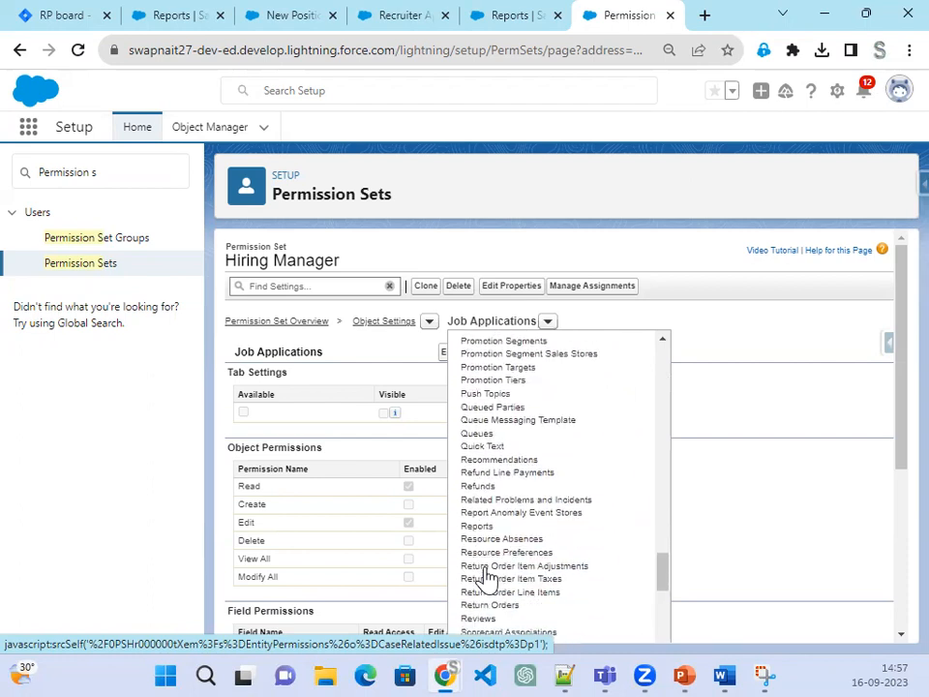
scroll(521, 581, down, 2)
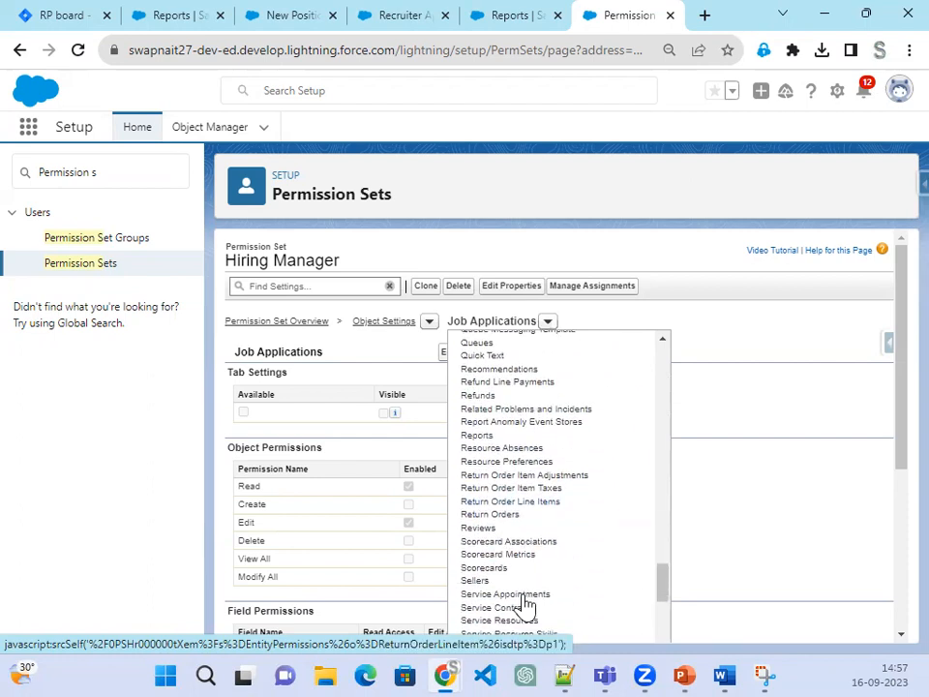
click(484, 542)
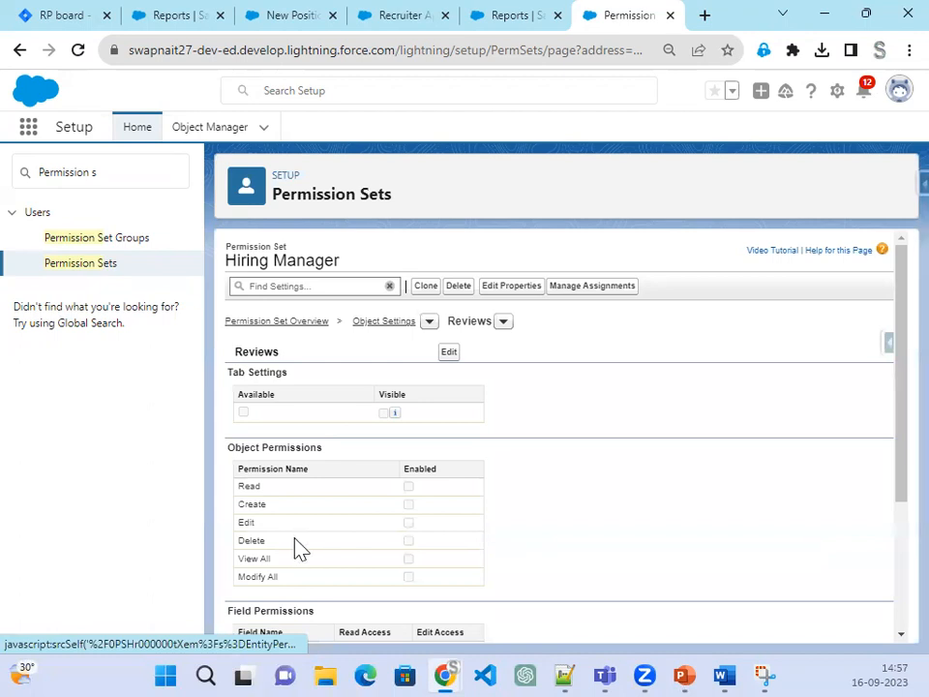
click(449, 355)
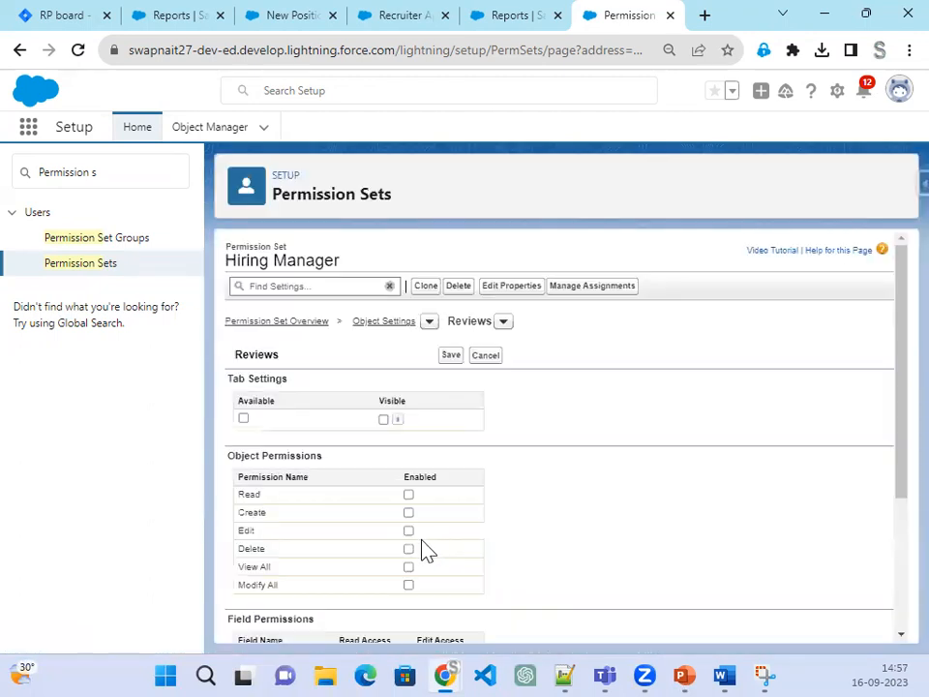
Step: Allow Create, Read and Edit on Review records
click(409, 513)
click(408, 530)
scroll(548, 556, down, 2)
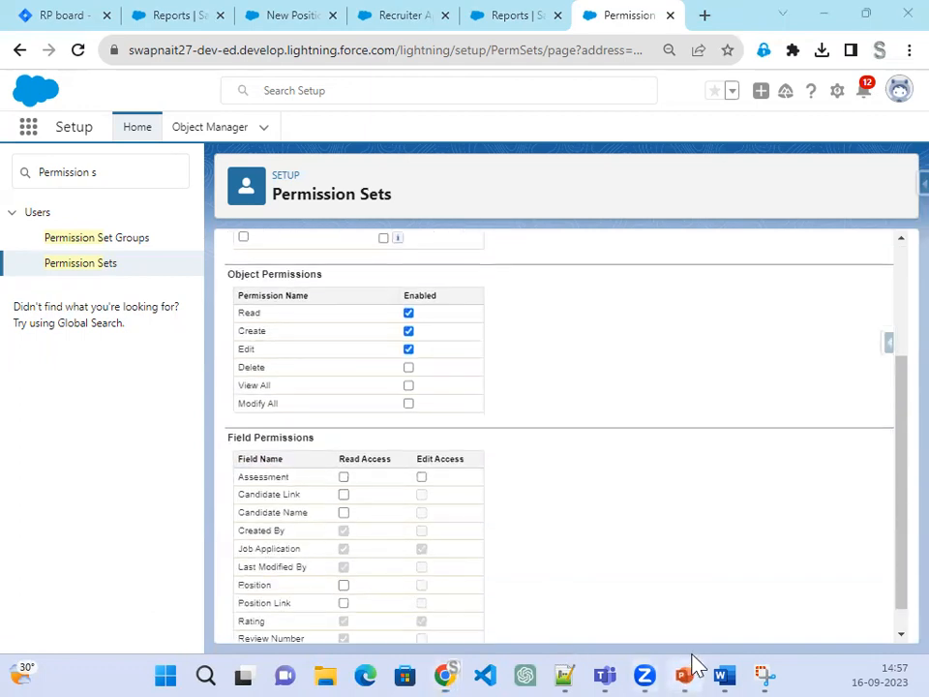
click(689, 668)
click(690, 670)
scroll(681, 492, down, 1)
Step: Give read/edit on Assessment and read on Candidate Link, Candidate Name, Position, Position Link, then save
click(422, 449)
click(345, 466)
click(345, 484)
click(345, 558)
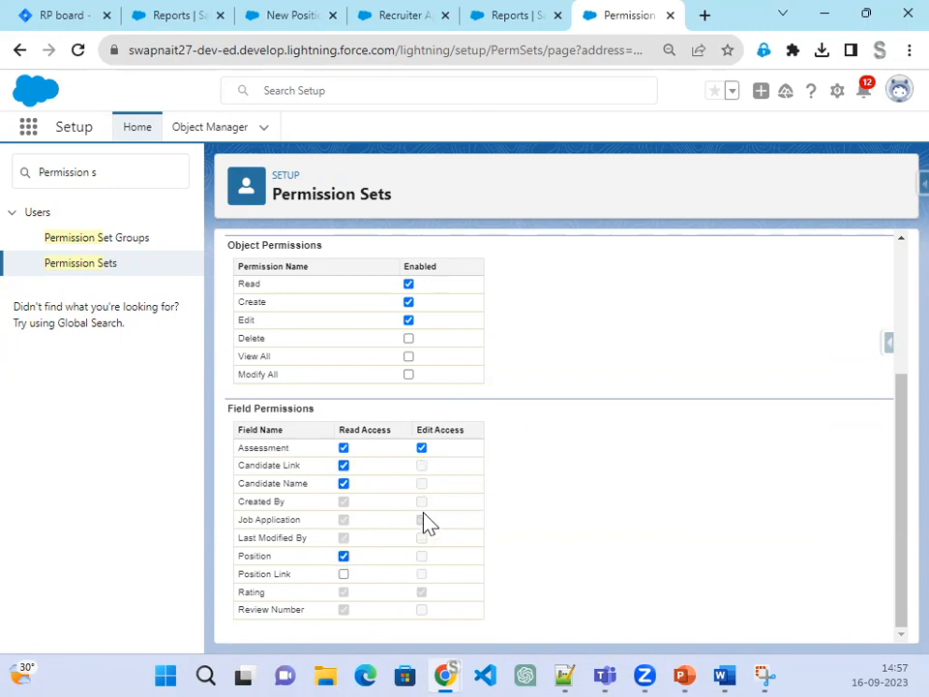
click(343, 574)
scroll(790, 601, up, 3)
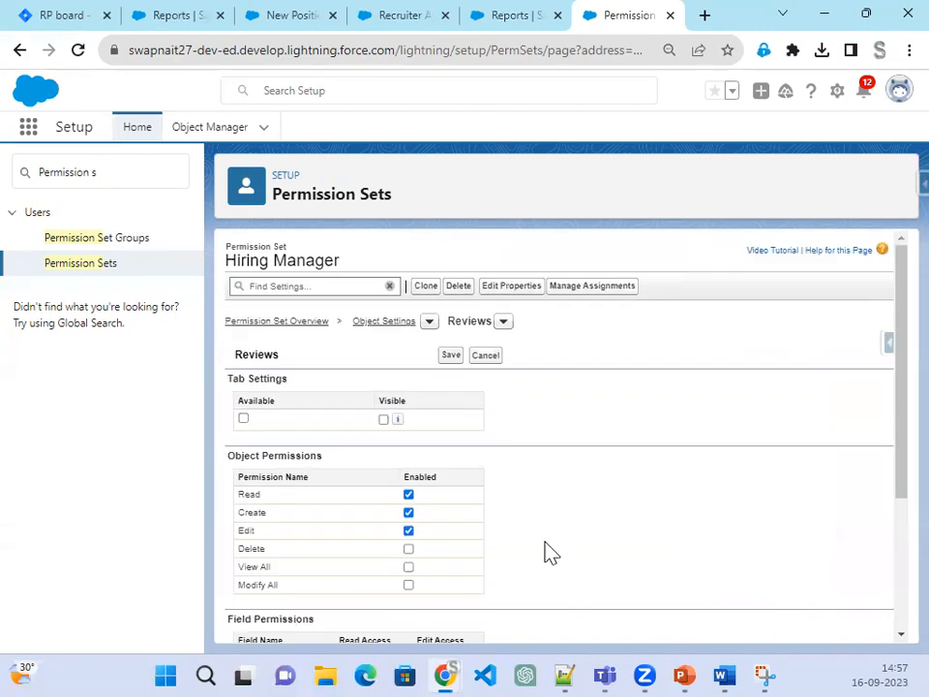
click(451, 359)
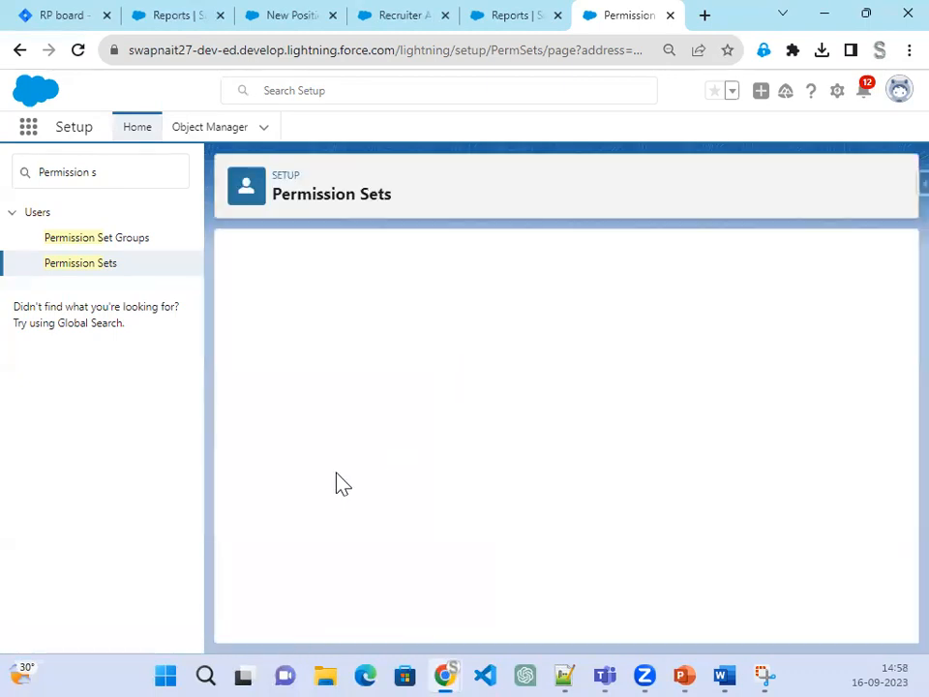
click(683, 667)
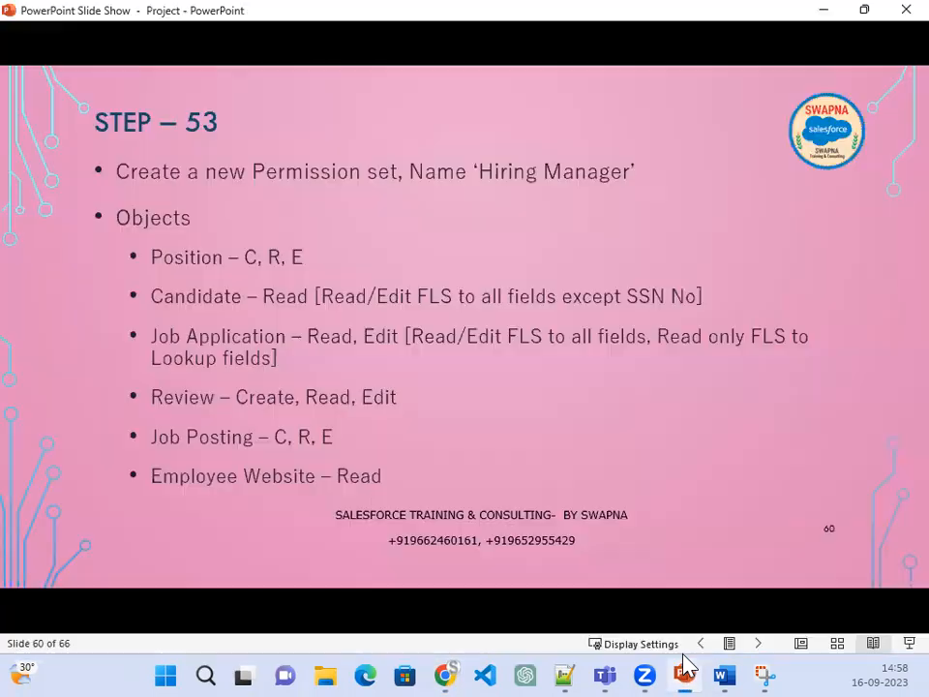
Step: In Reviews edit mode, untick and re-tick Read for the Candidate Link and Candidate Name fields
click(833, 13)
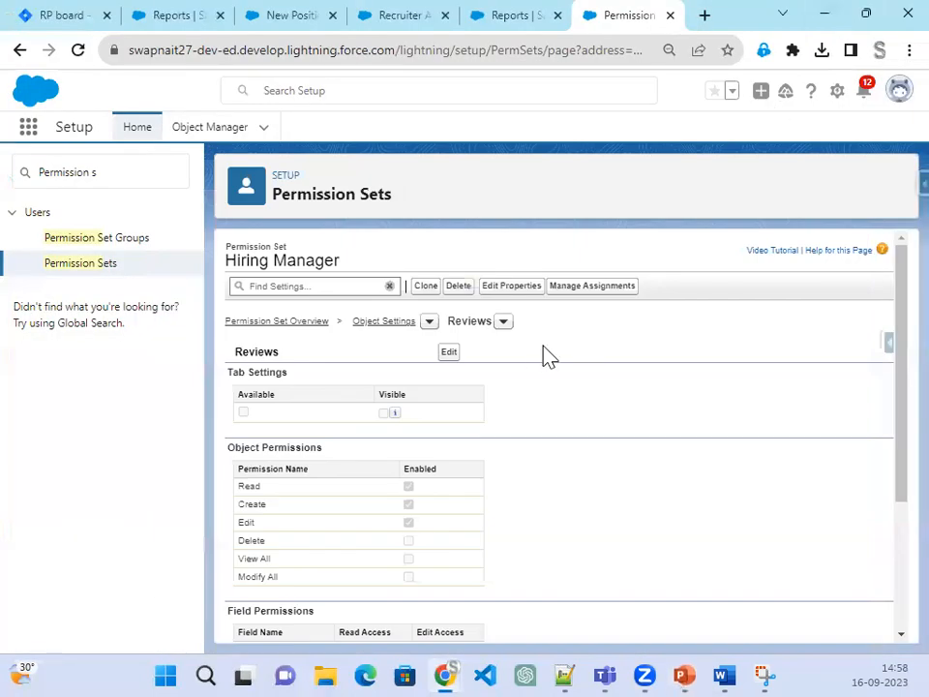
click(449, 353)
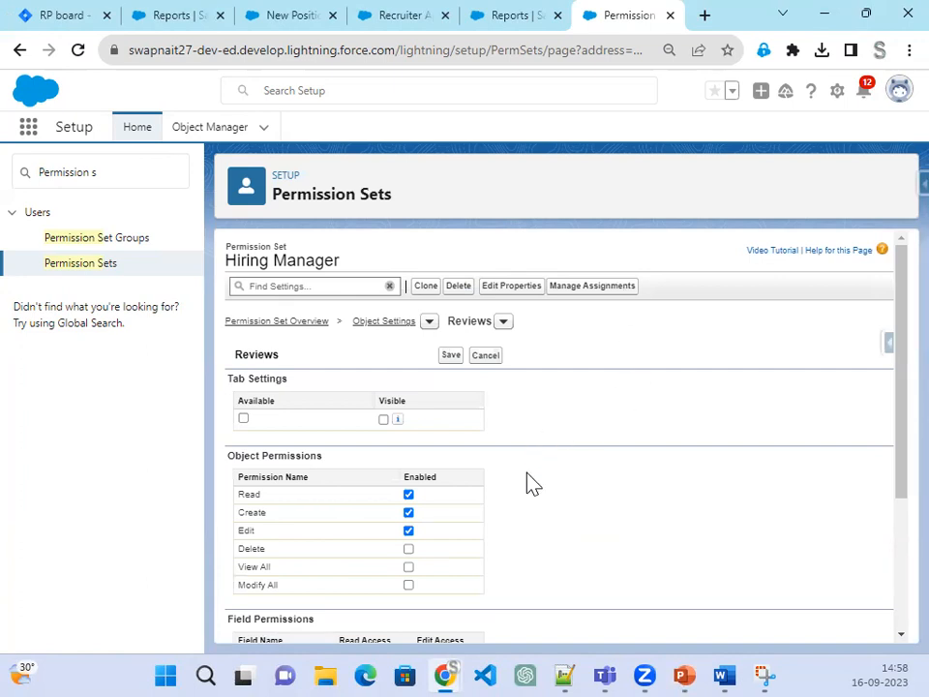
scroll(534, 484, down, 5)
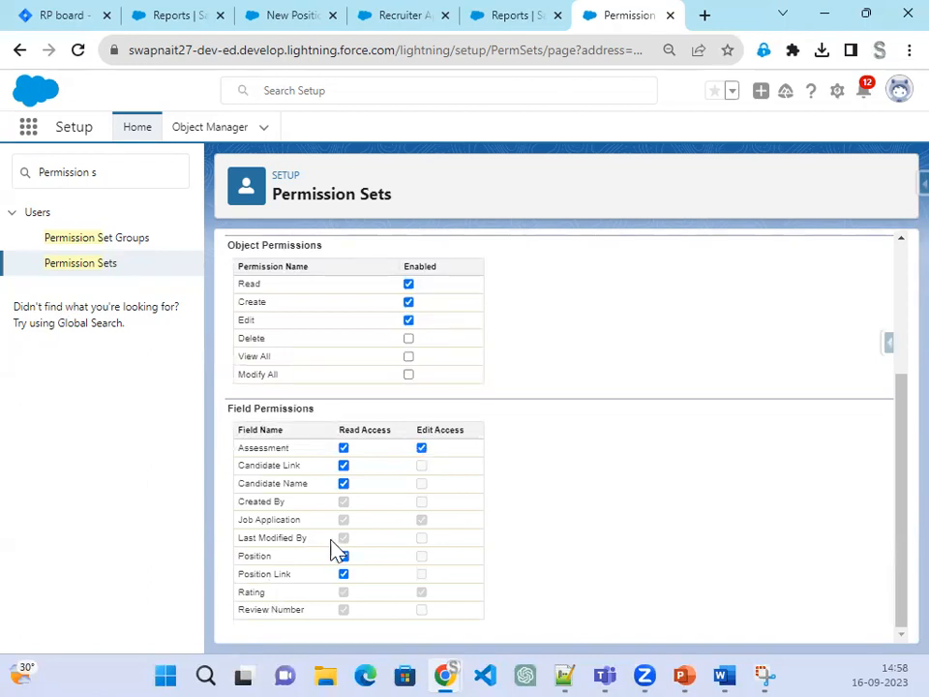
click(345, 466)
click(344, 483)
click(345, 483)
click(343, 466)
Step: Save the Reviews settings with Read, Create and Edit, and check them against the step slide
scroll(436, 460, up, 3)
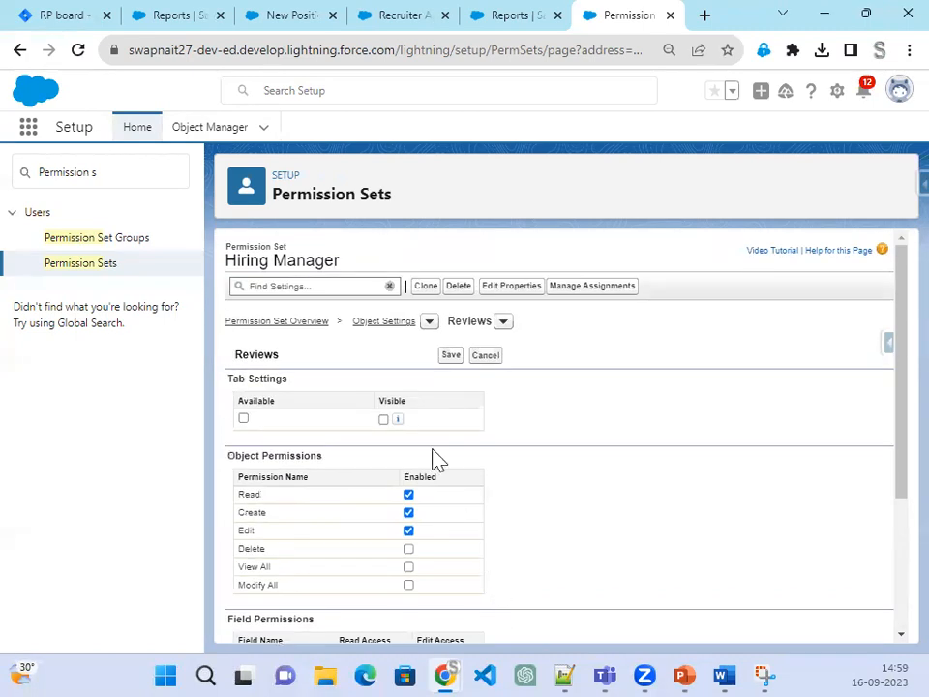
click(447, 355)
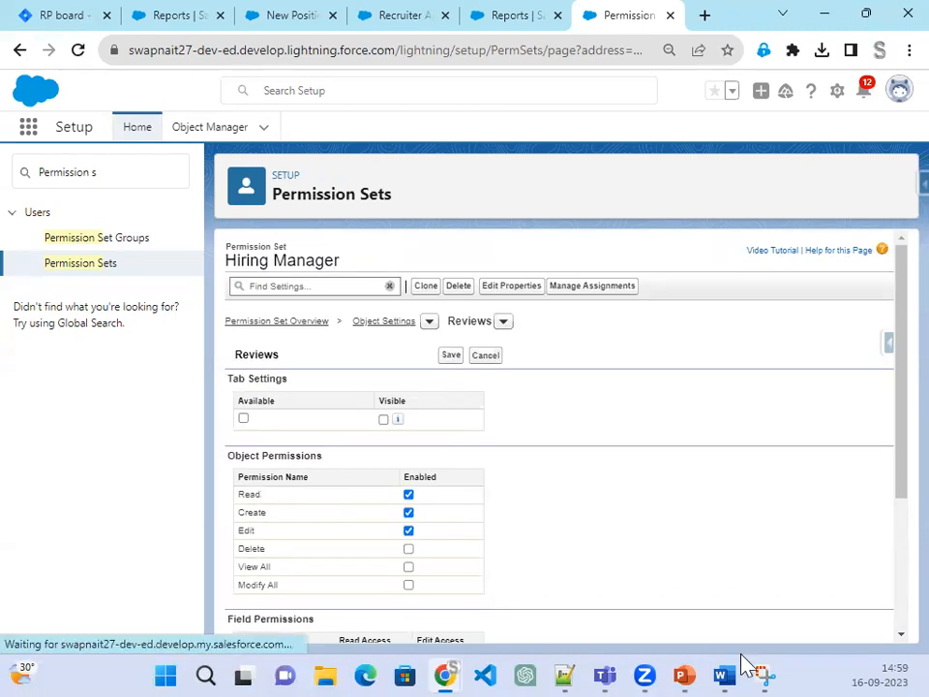
click(685, 668)
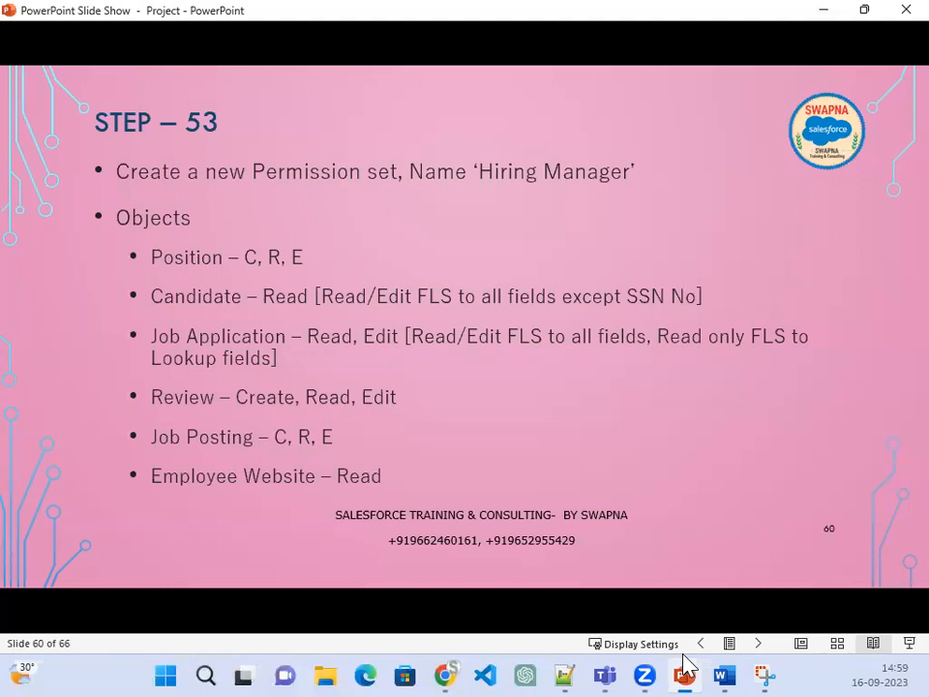
click(684, 668)
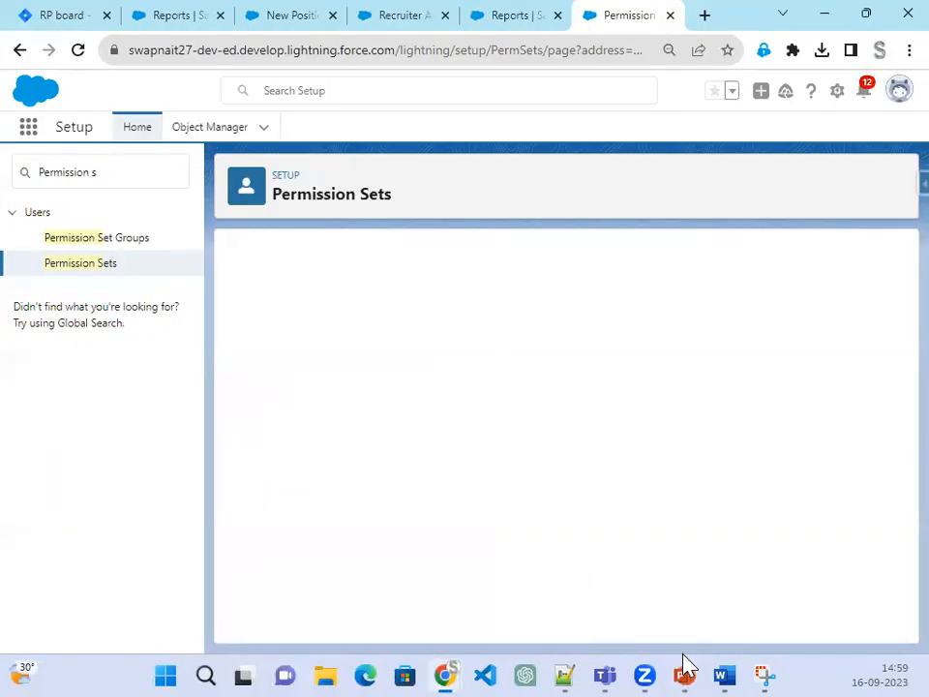
click(684, 668)
click(685, 668)
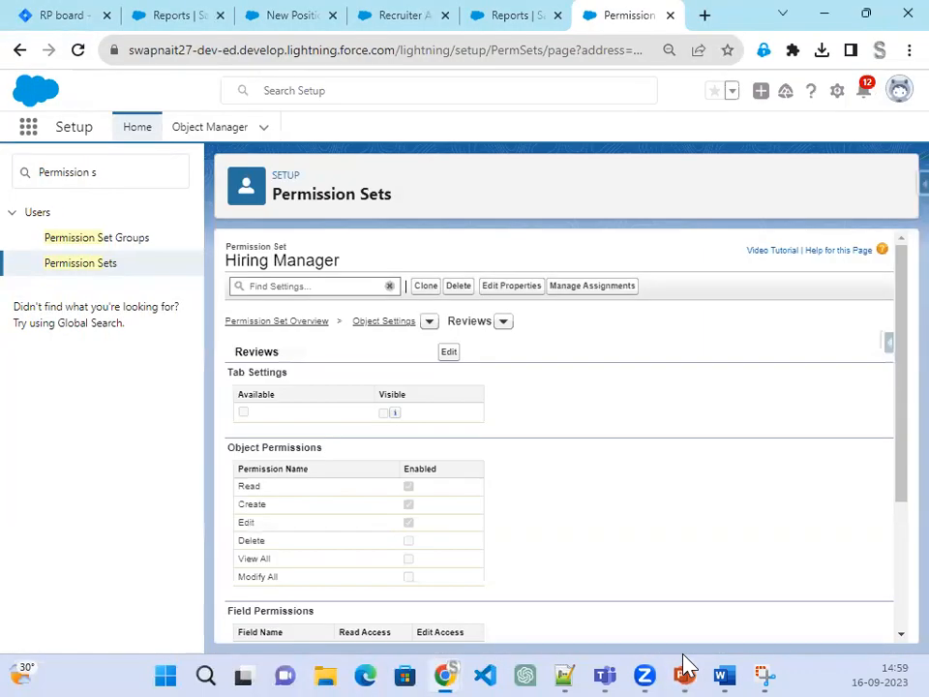
click(684, 667)
click(685, 668)
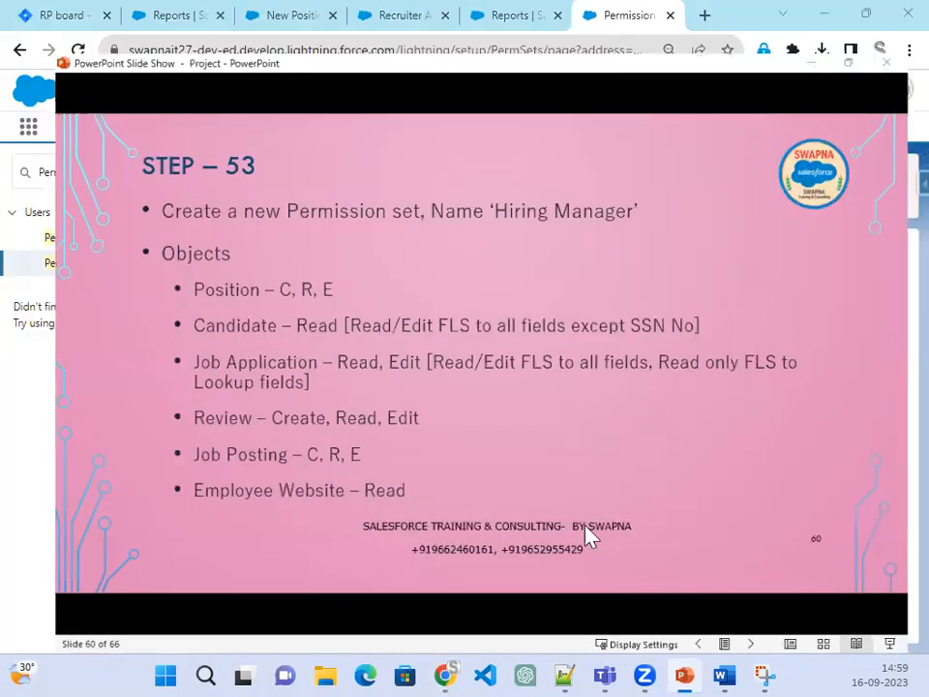
click(504, 322)
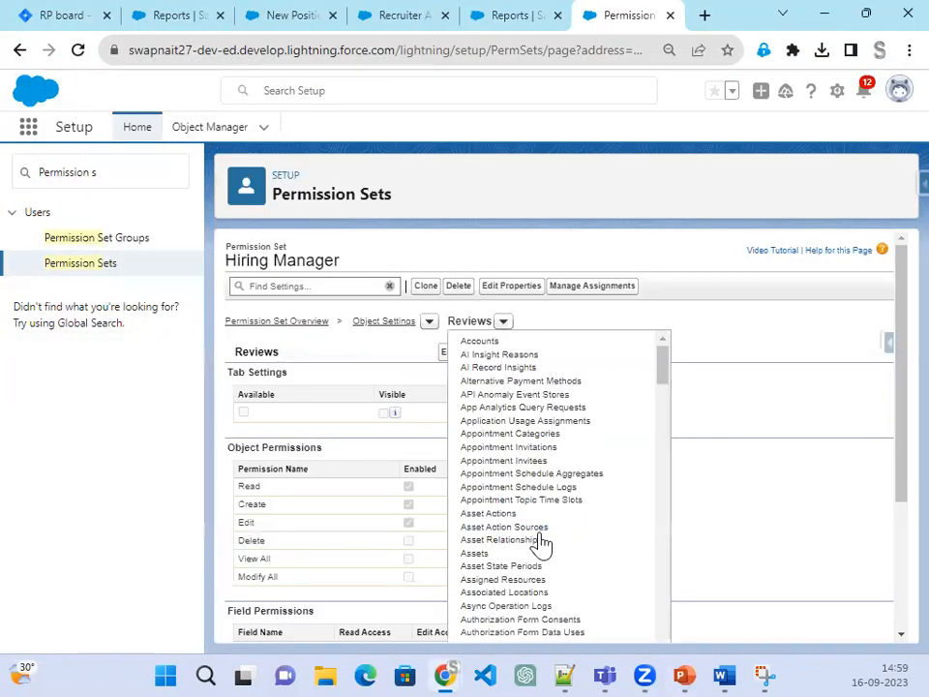
Step: Switch to the Job Postings object and tick Create and Edit alongside Read
scroll(542, 544, down, 5)
scroll(542, 544, down, 8)
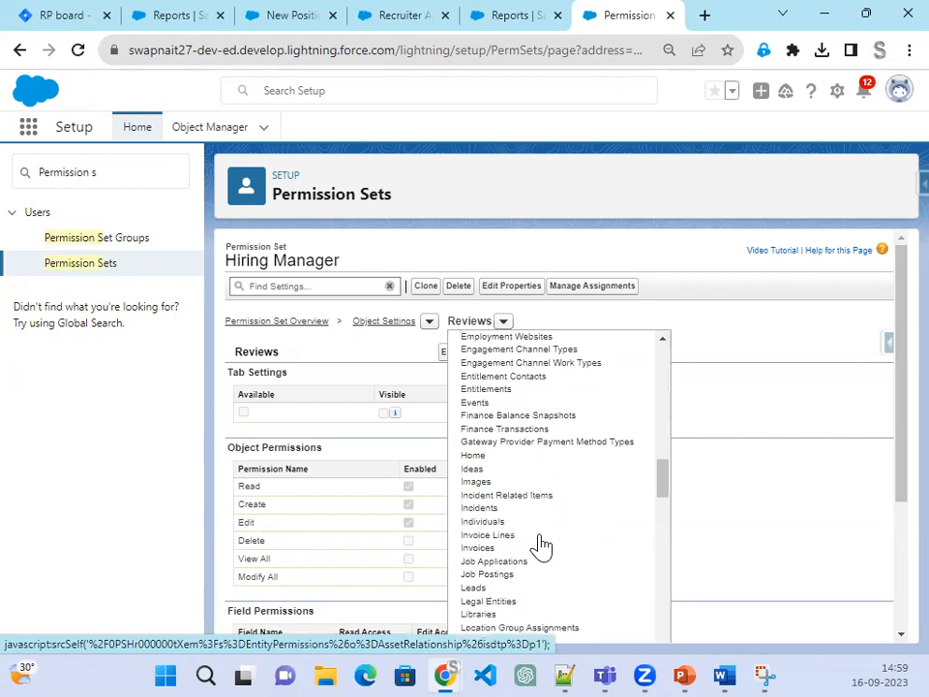
scroll(542, 546, down, 4)
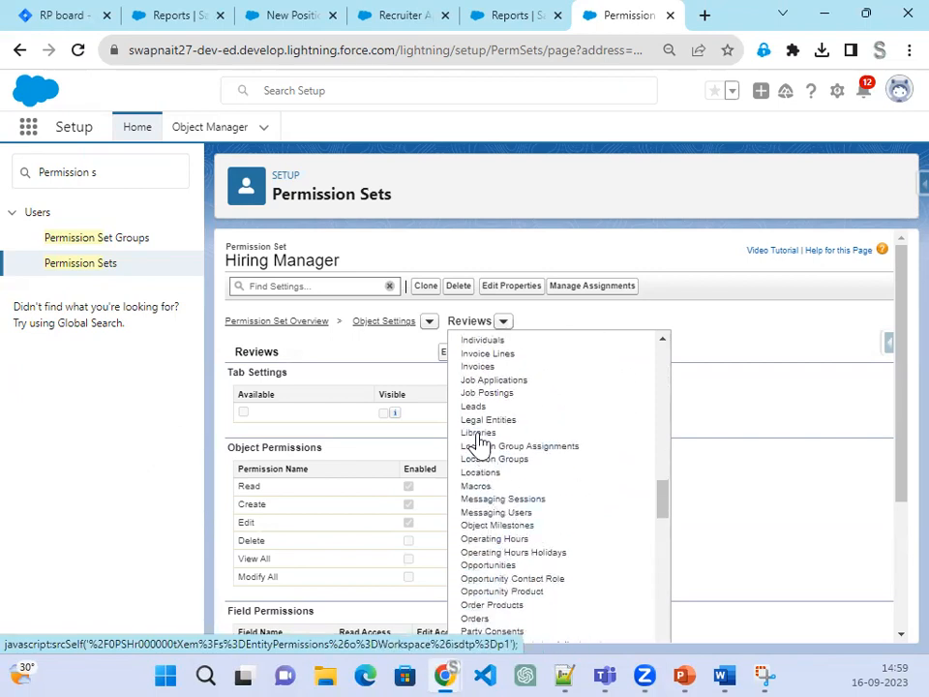
scroll(523, 548, down, 1)
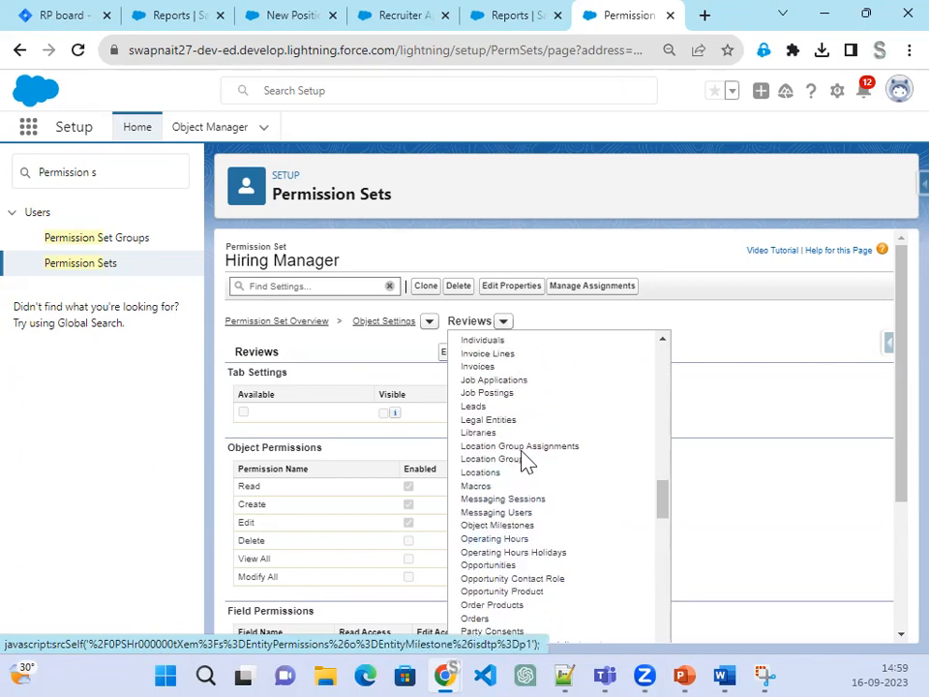
click(495, 394)
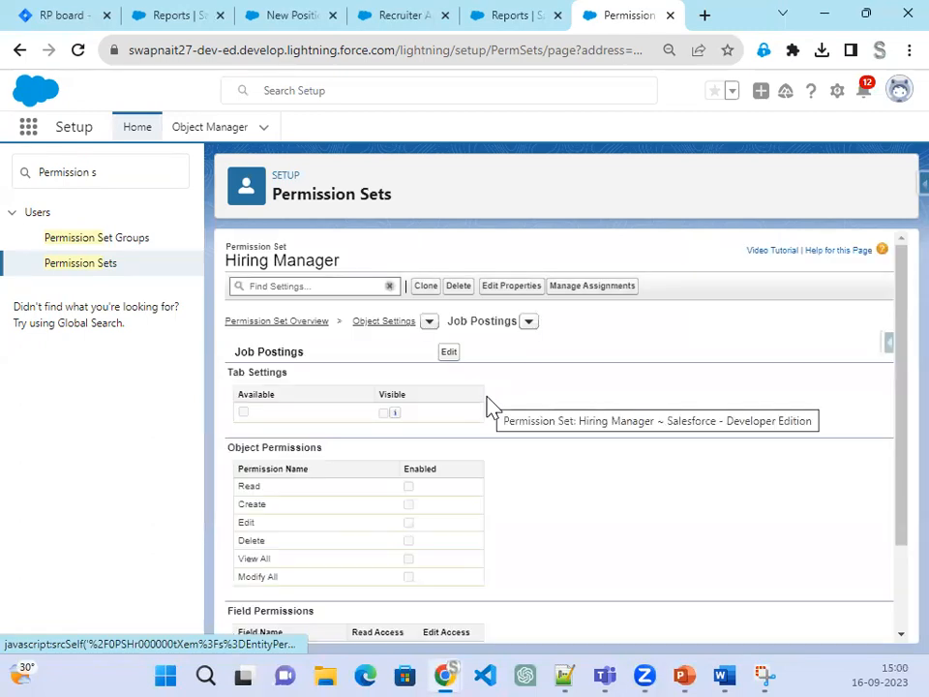
click(448, 352)
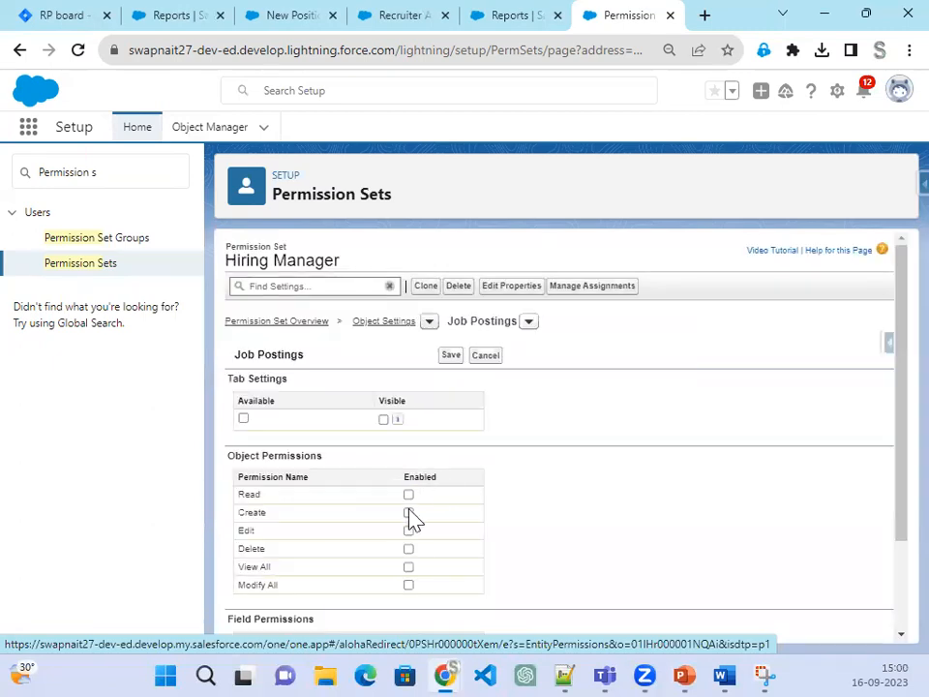
click(408, 512)
click(409, 531)
Step: Save the Job Postings permissions and review the Step 53 slide
scroll(580, 548, down, 2)
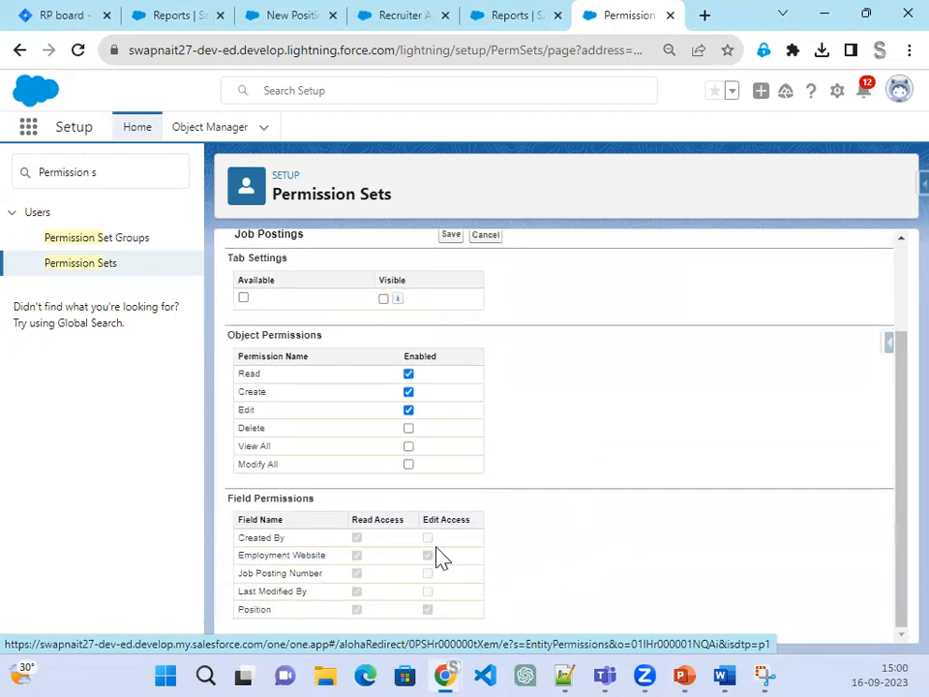
scroll(522, 550, up, 2)
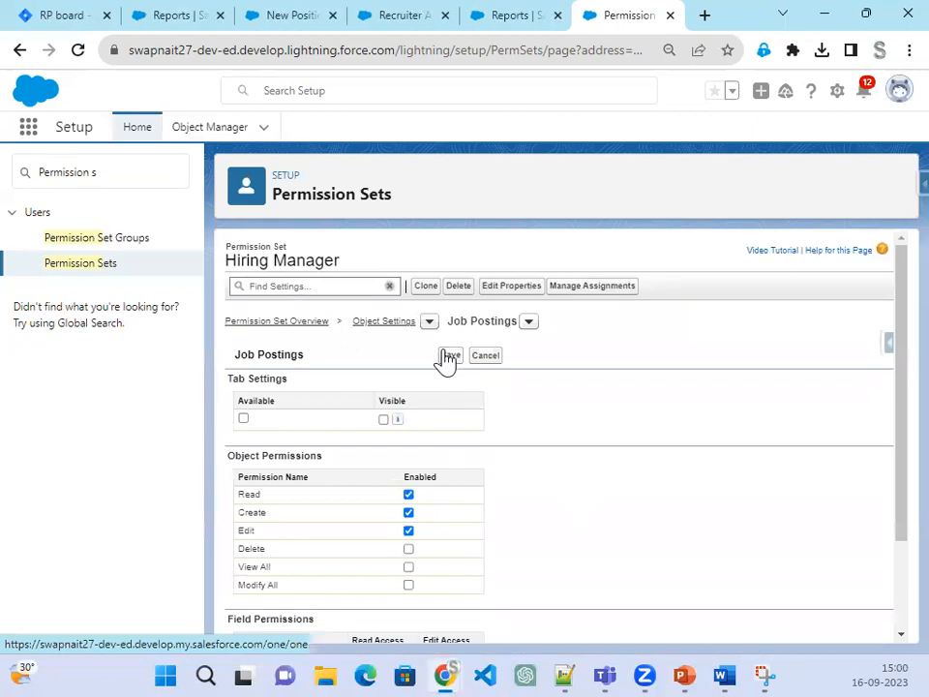
click(448, 356)
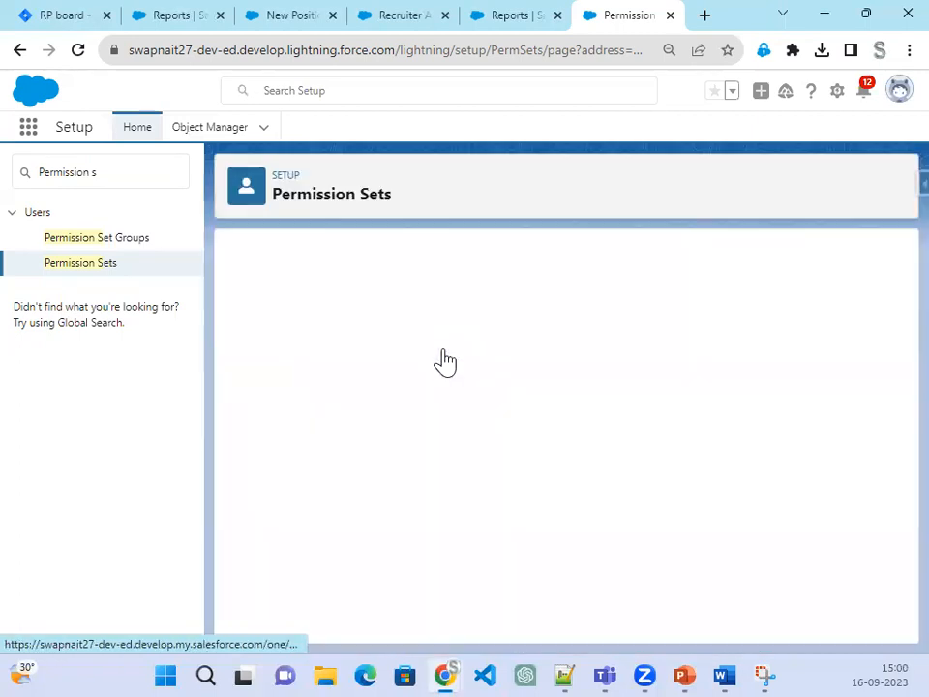
click(684, 674)
click(413, 460)
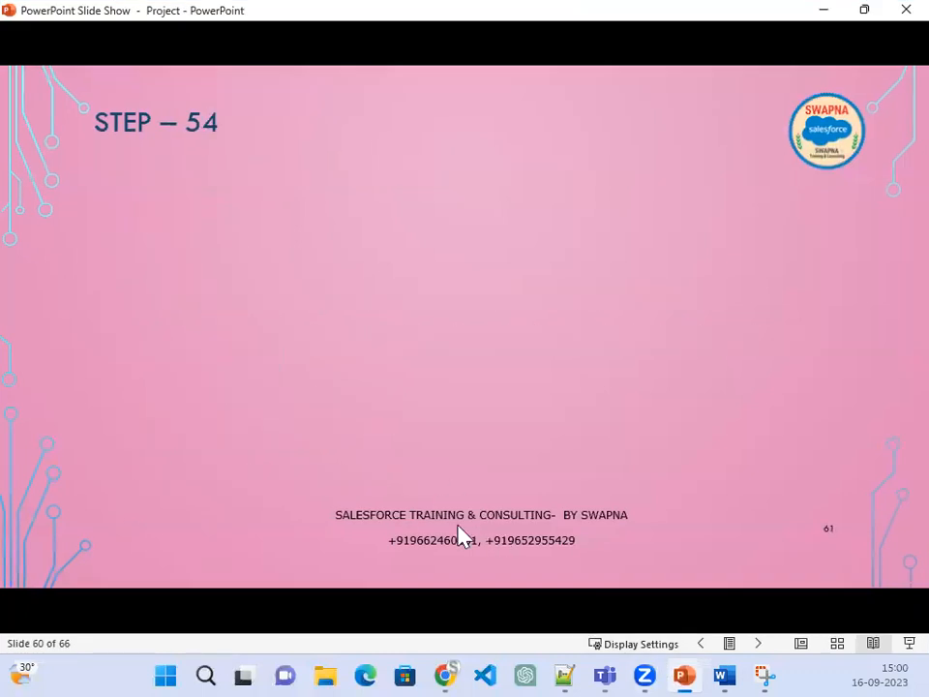
scroll(468, 469, up, 1)
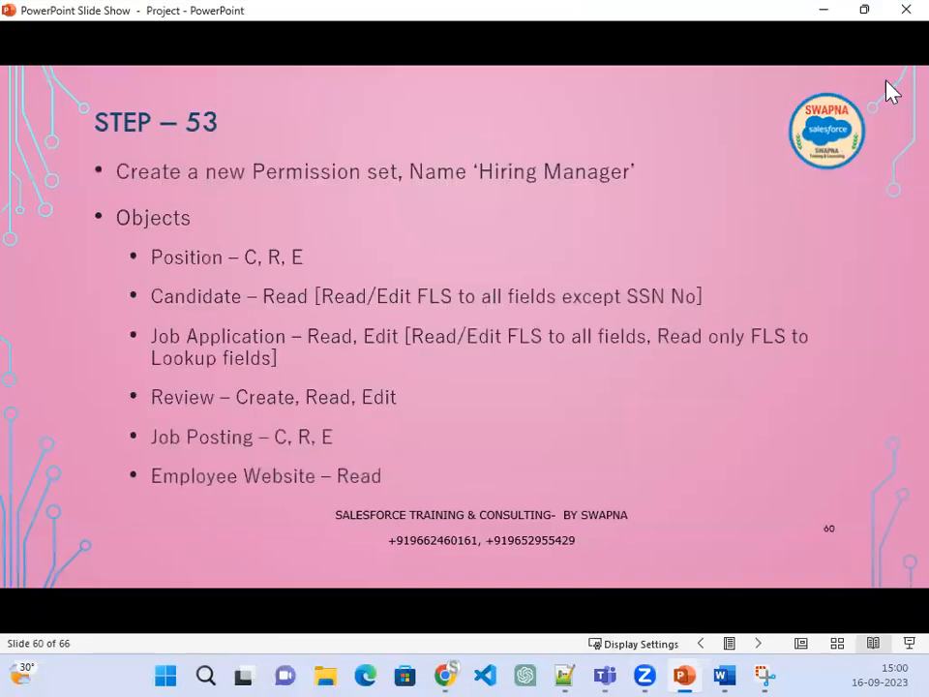
click(836, 10)
Step: Switch to Employment Websites and save it with Read access only, checking the step slide
click(530, 323)
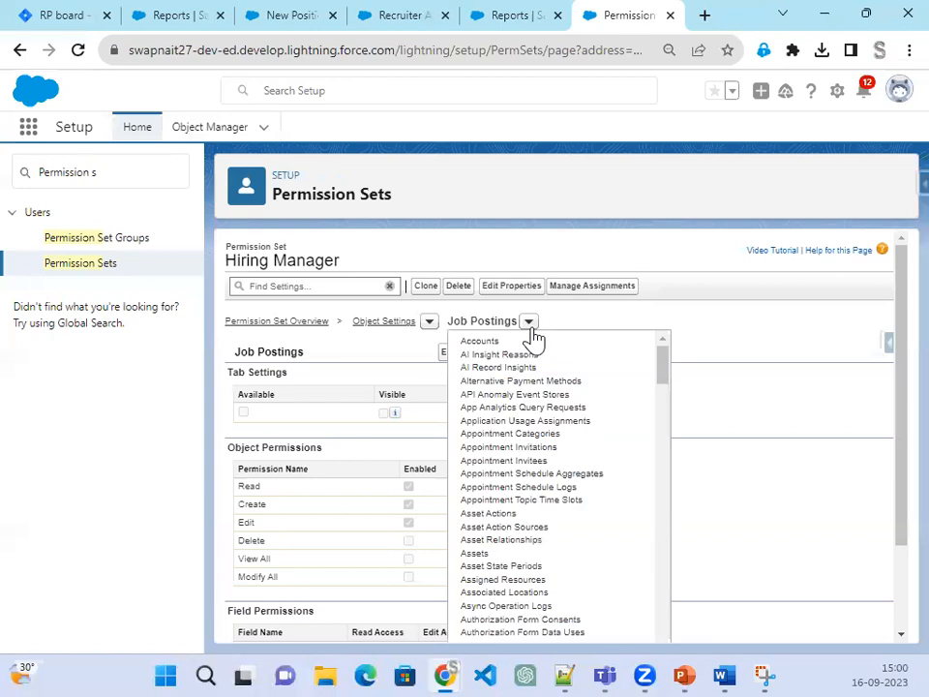
scroll(581, 552, down, 2)
scroll(585, 540, down, 8)
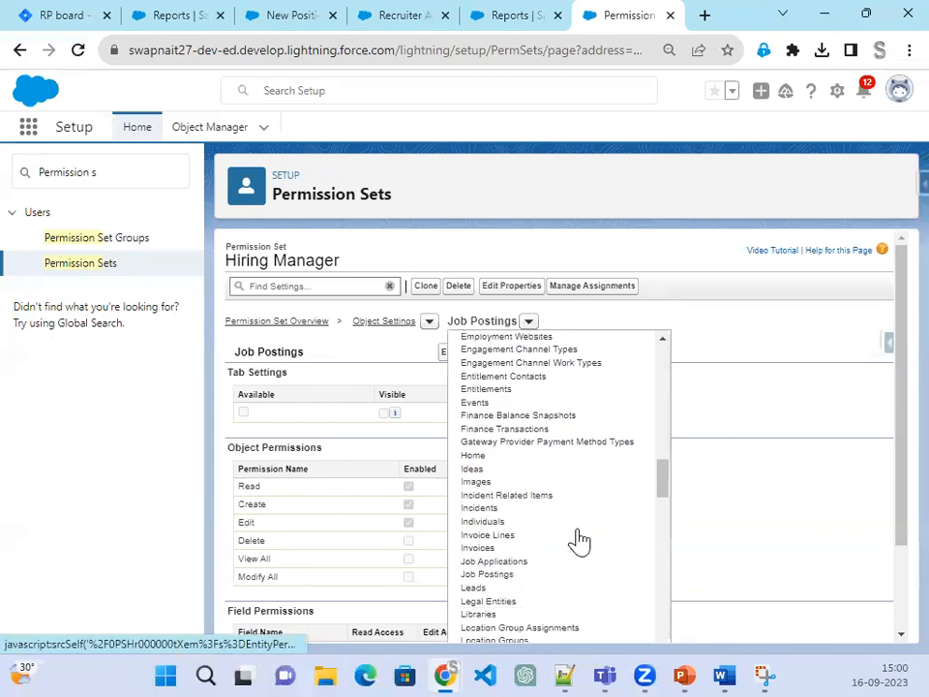
scroll(533, 432, up, 2)
click(533, 441)
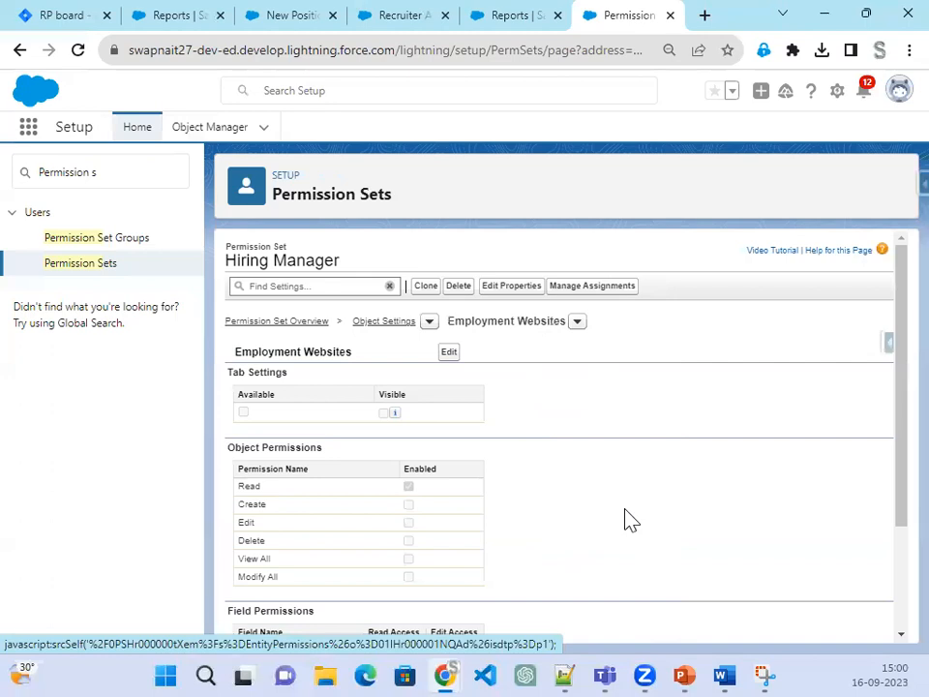
click(448, 355)
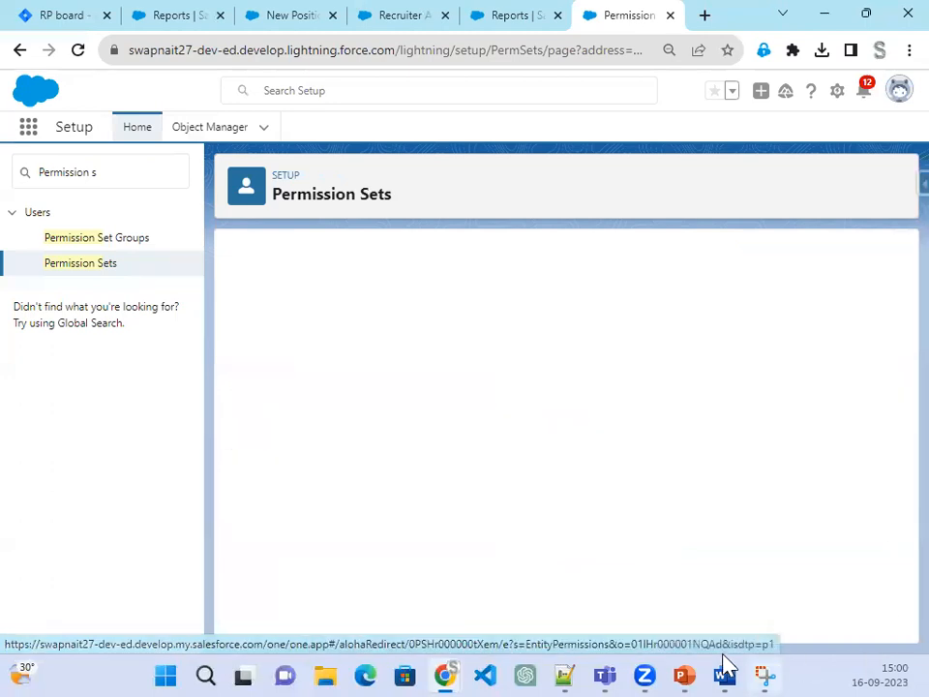
click(685, 675)
click(684, 668)
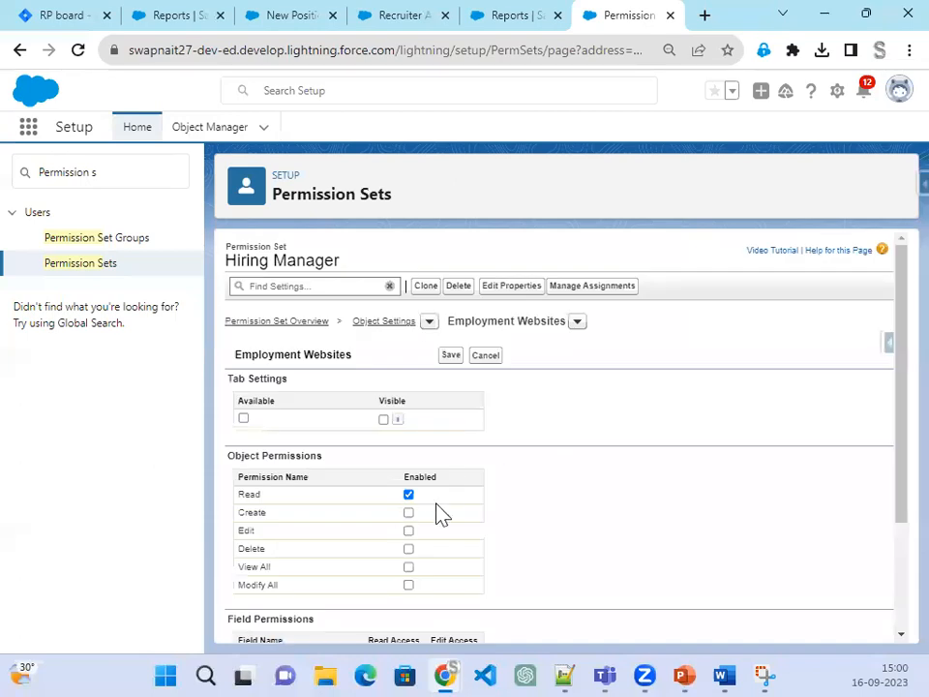
scroll(600, 610, down, 3)
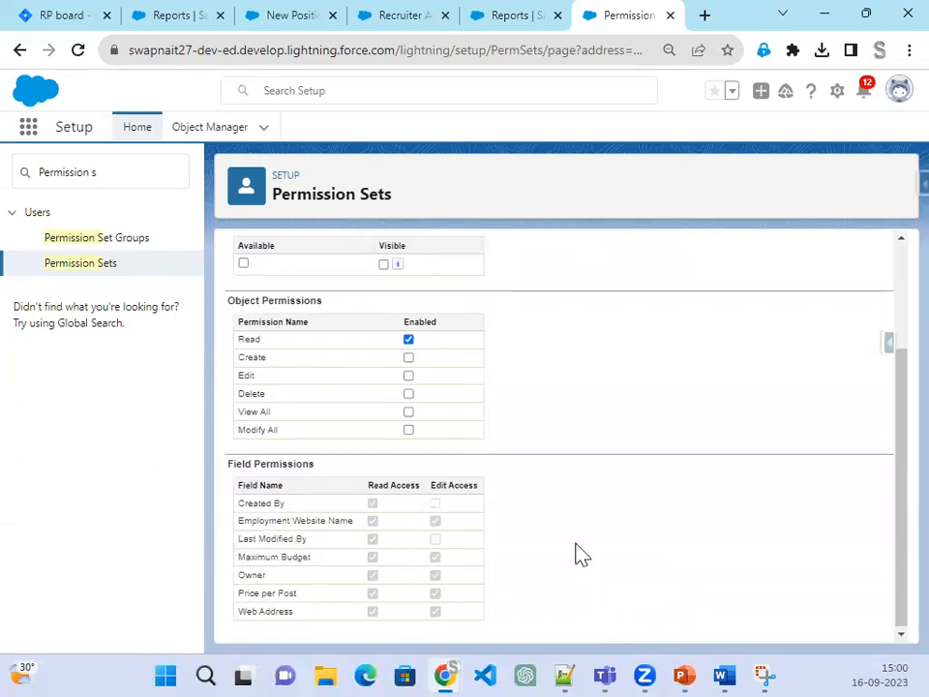
scroll(577, 554, up, 3)
click(448, 360)
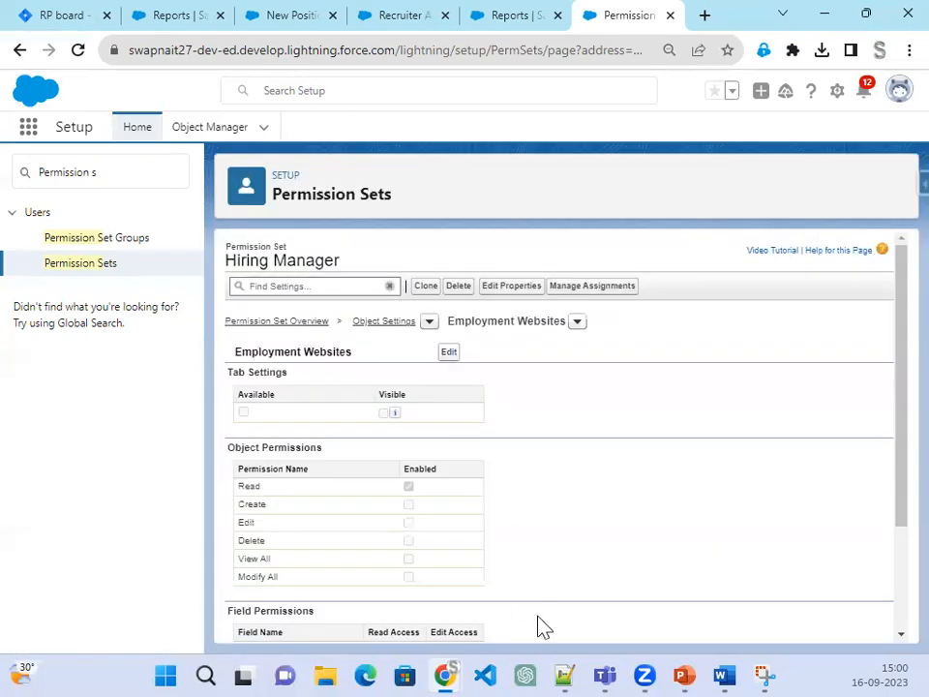
click(686, 668)
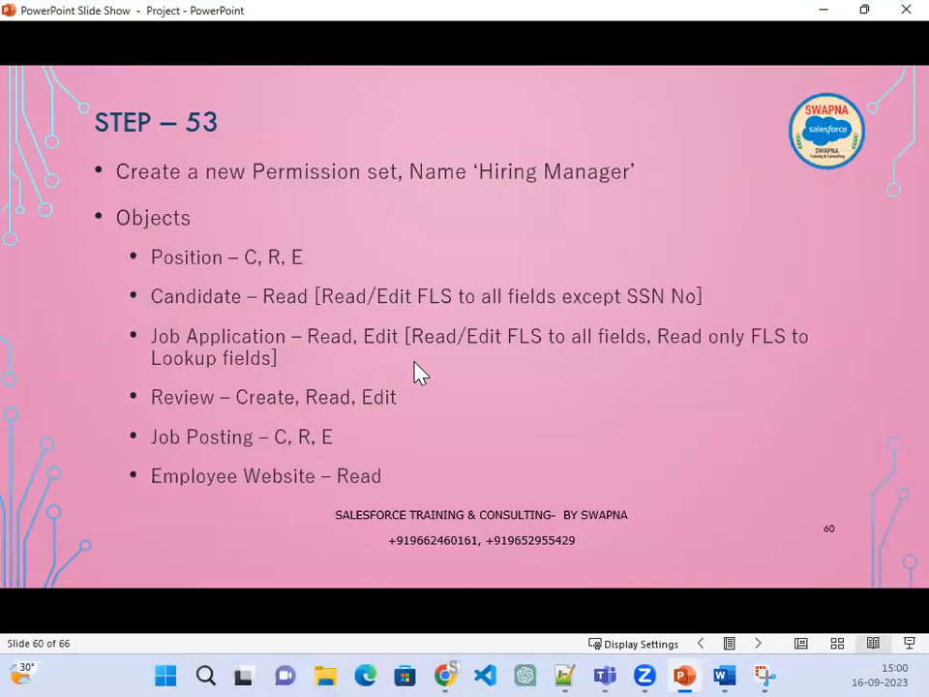
Step: Advance the slide show to slide 62, Step 55, on creating the 'Interviewer' permission set
click(409, 413)
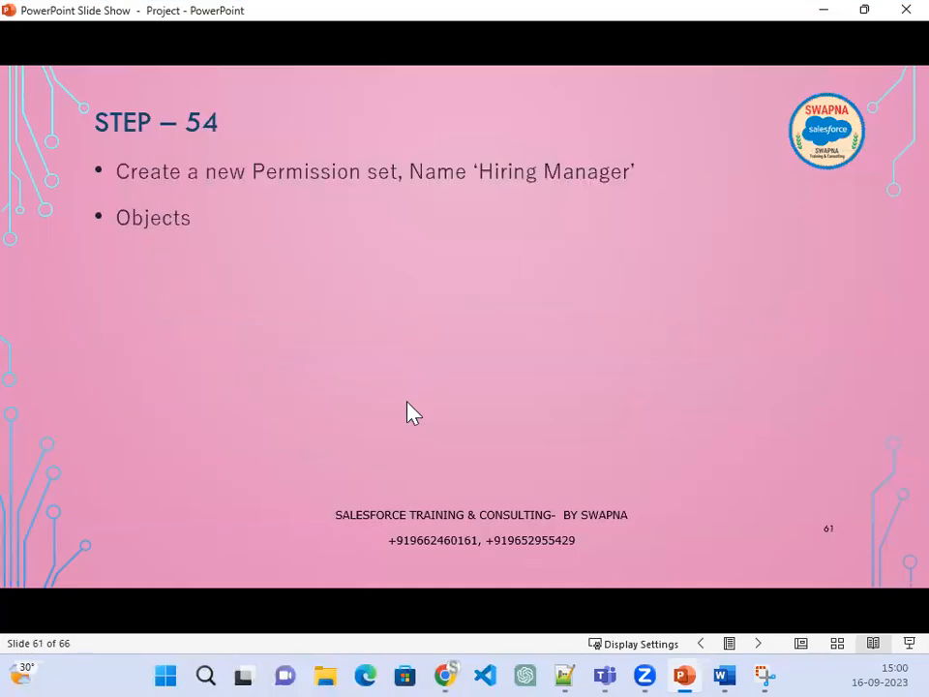
key(Left)
key(Left)
key(Left)
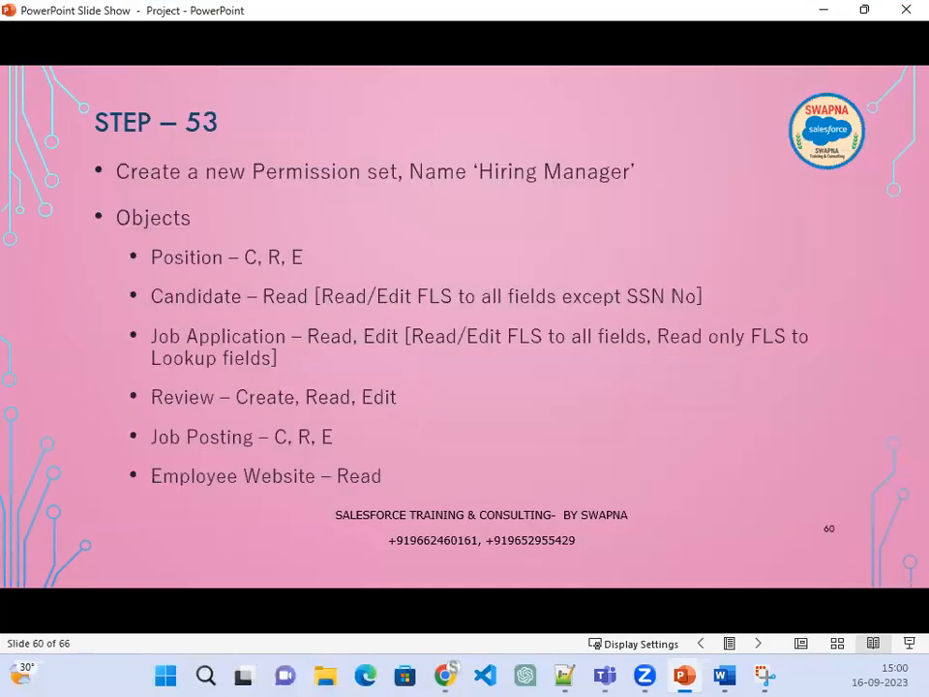
key(Right)
key(Right)
key(Right)
key(Right)
key(Right)
key(Right)
key(Right)
key(Right)
key(Right)
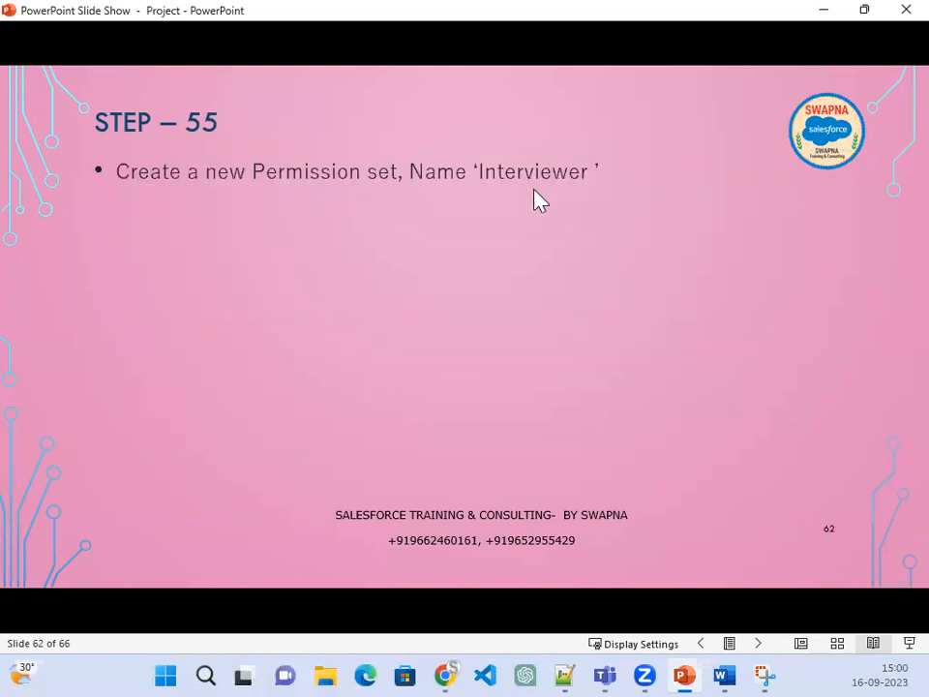
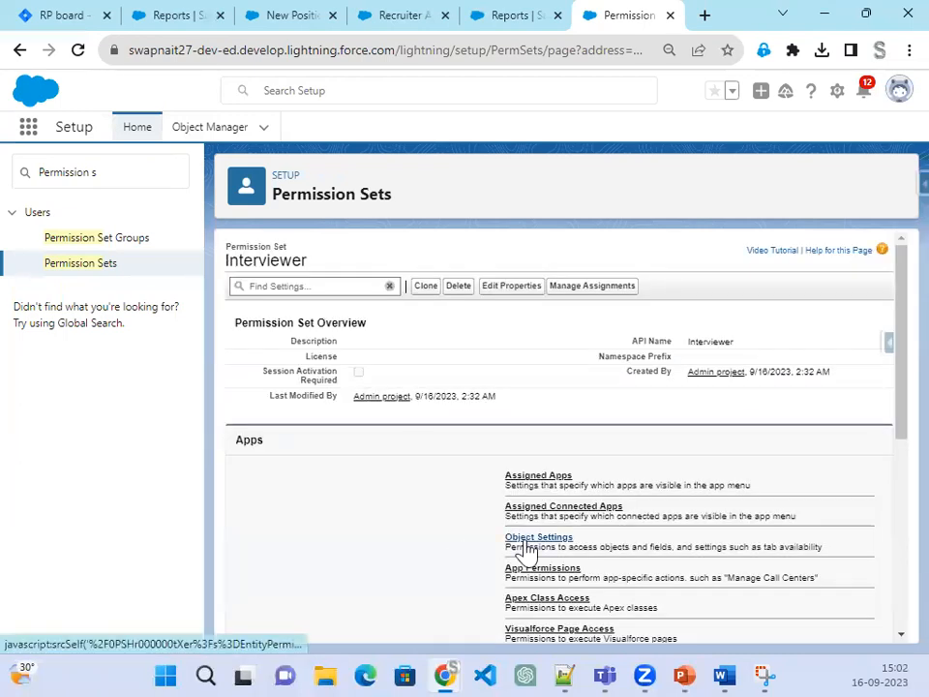
Step: Open the Interviewer set's Positions object settings and check the Step 55 slide's requirements
click(525, 544)
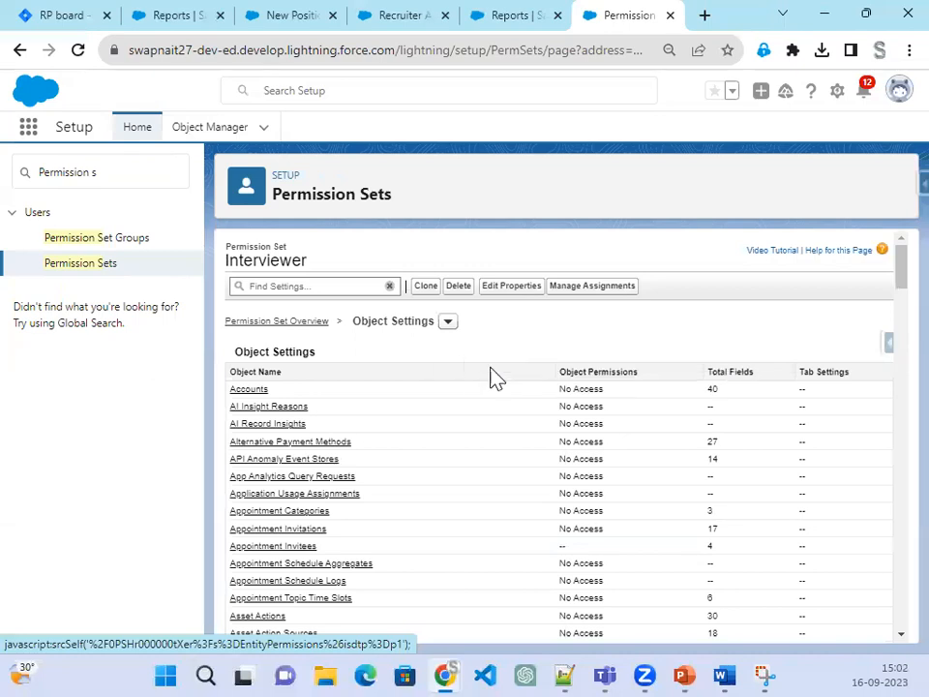
scroll(375, 506, down, 1)
scroll(387, 556, down, 10)
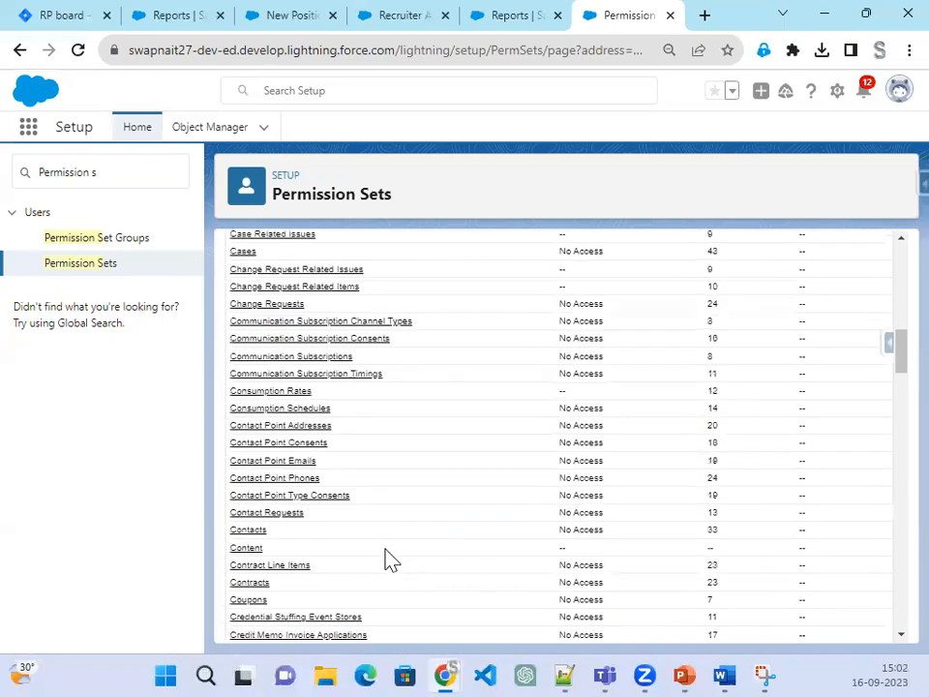
scroll(387, 562, down, 10)
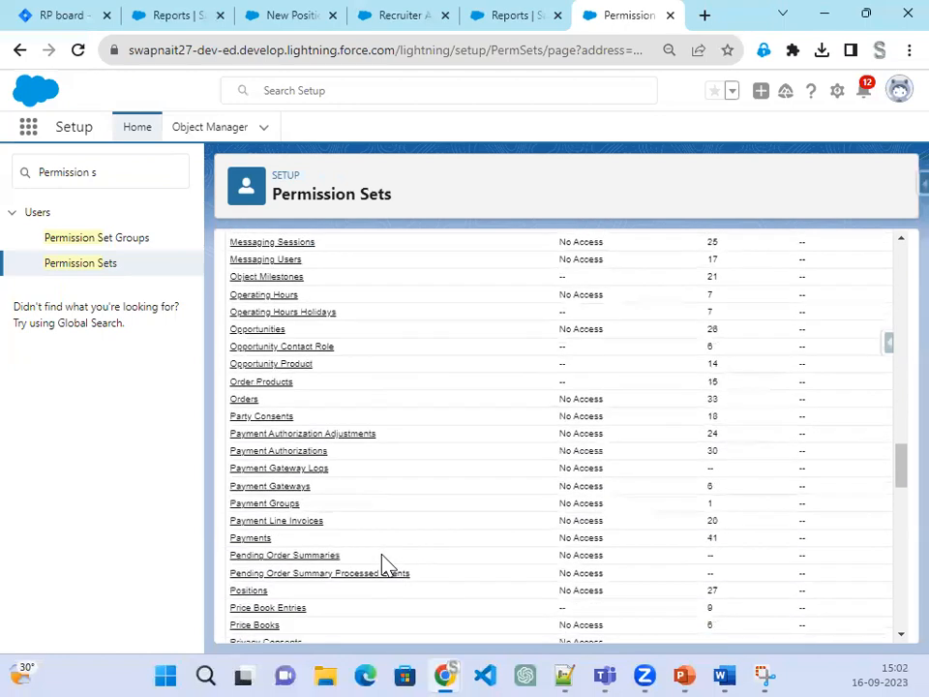
click(253, 591)
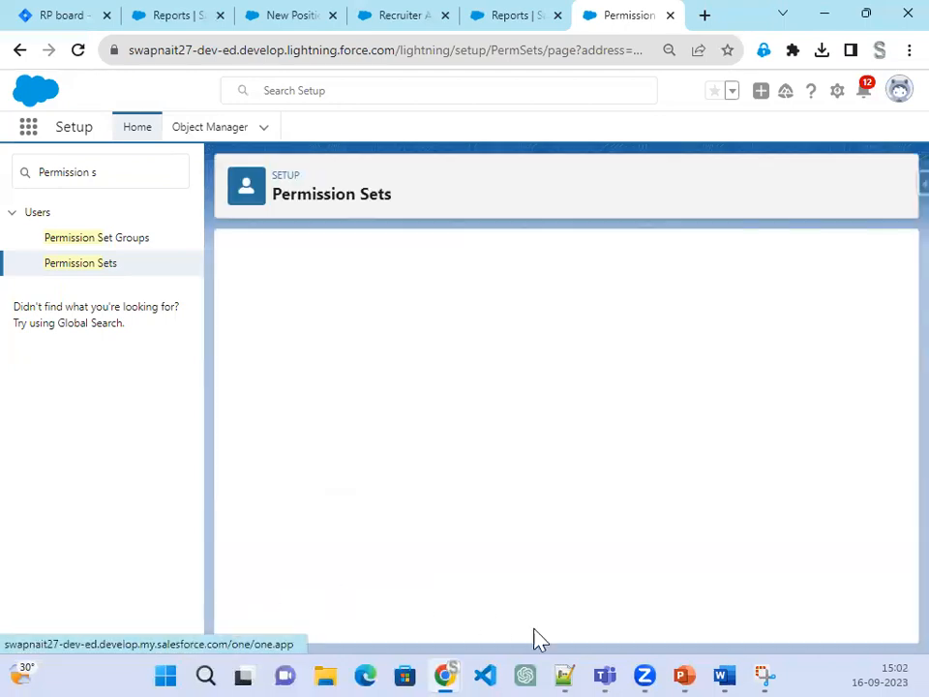
click(684, 662)
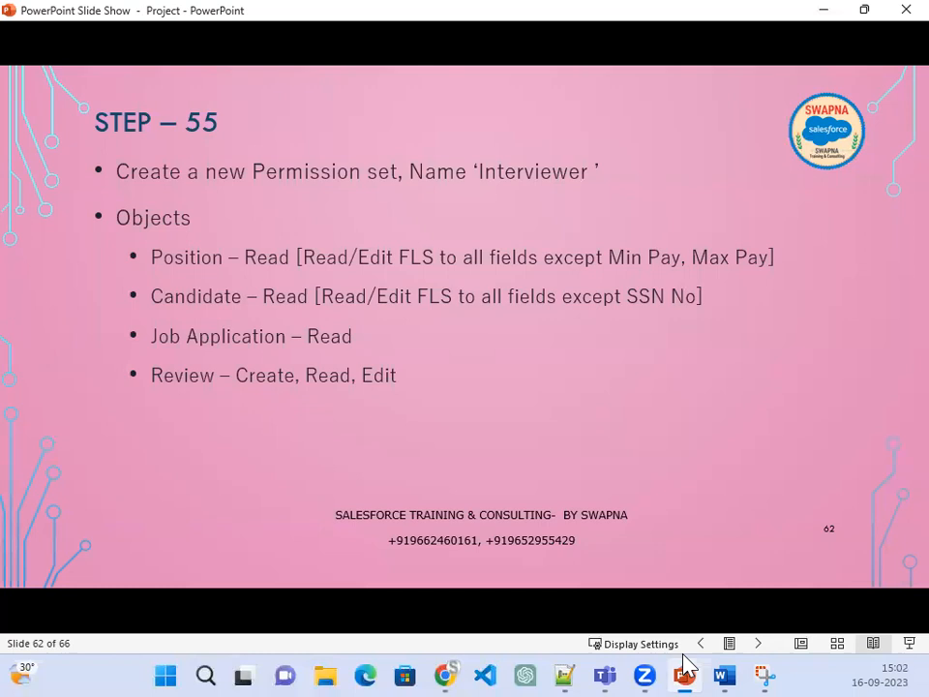
click(685, 662)
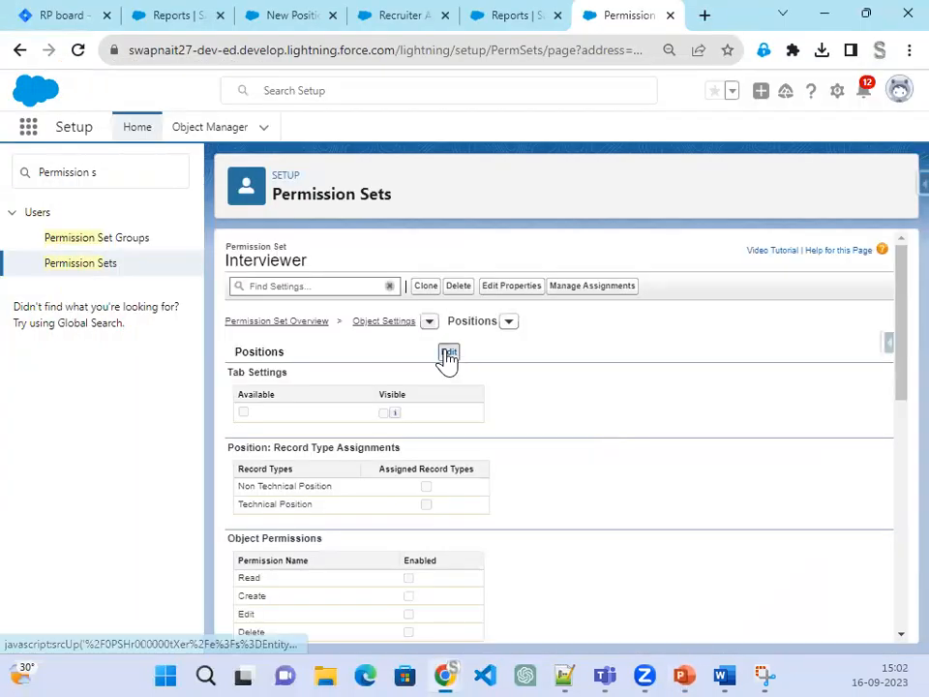
Step: Grant Read on Positions and assign the Technical Position record type
click(449, 353)
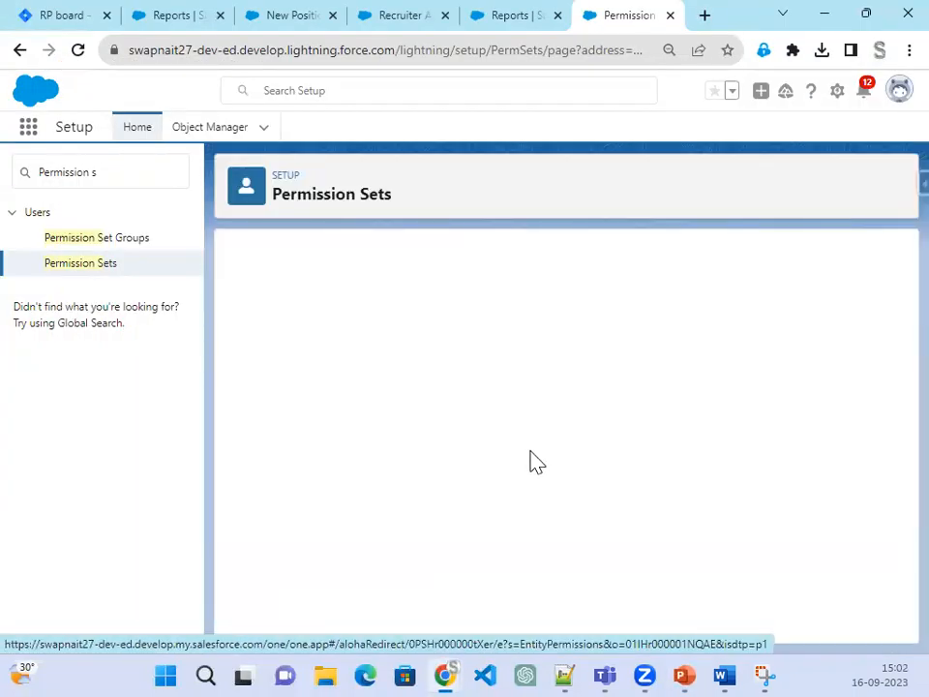
scroll(440, 389, down, 2)
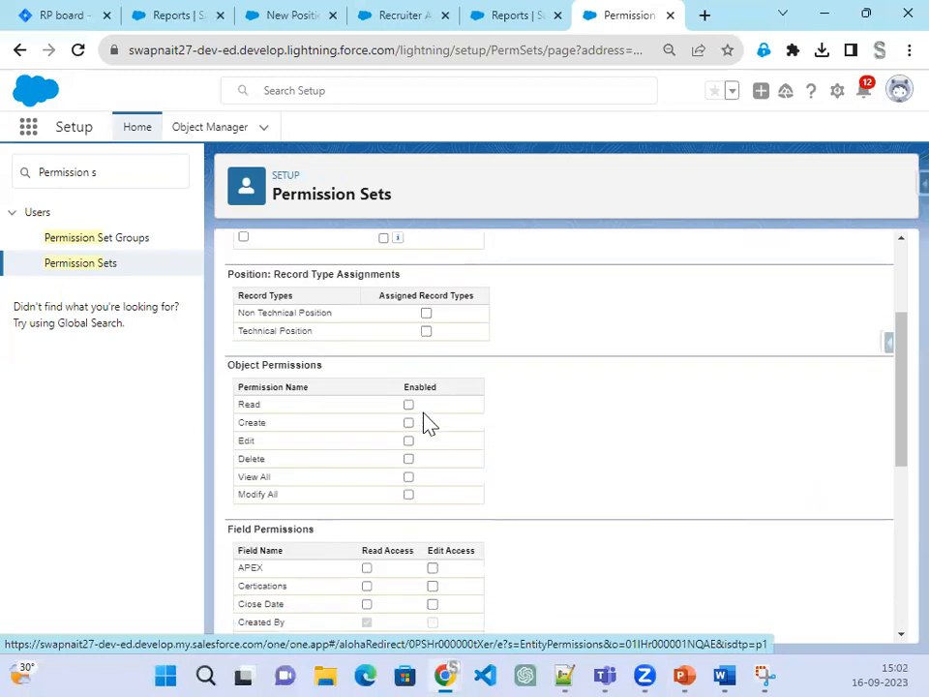
click(409, 405)
click(426, 330)
Step: Give Read/Edit on APEX through Job Level fields, with Read only on Days Open
scroll(523, 445, down, 4)
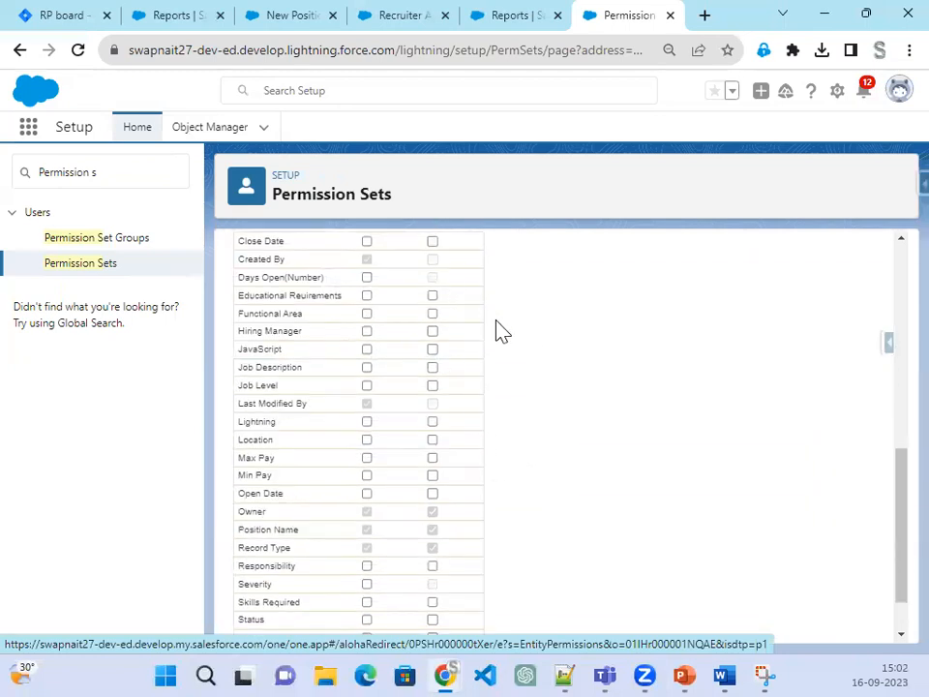
scroll(484, 324, up, 2)
click(431, 296)
click(431, 314)
click(432, 332)
click(367, 369)
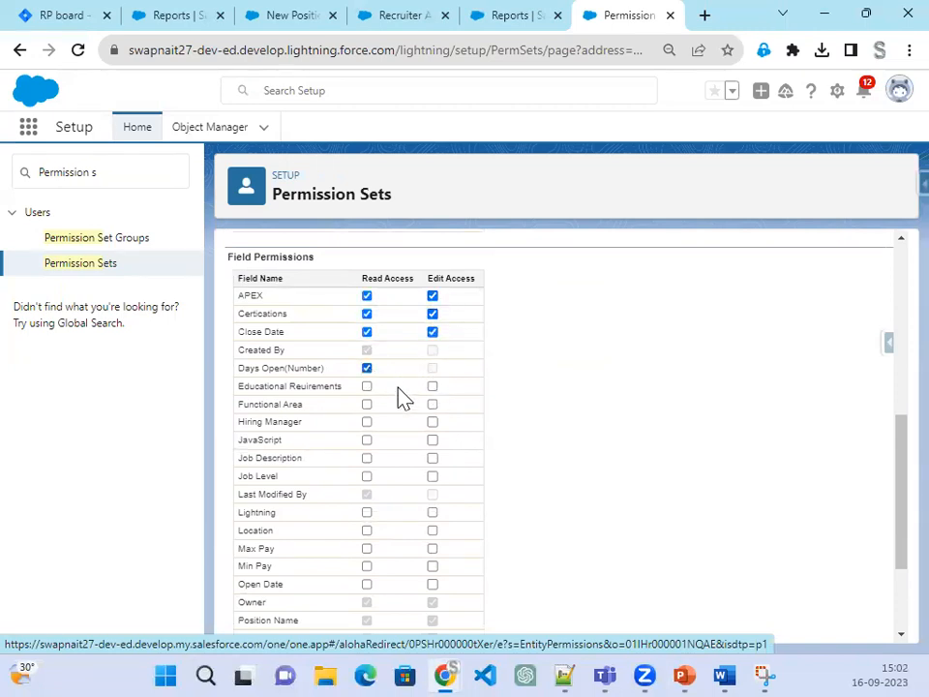
click(433, 386)
click(432, 422)
click(432, 439)
click(432, 458)
click(433, 477)
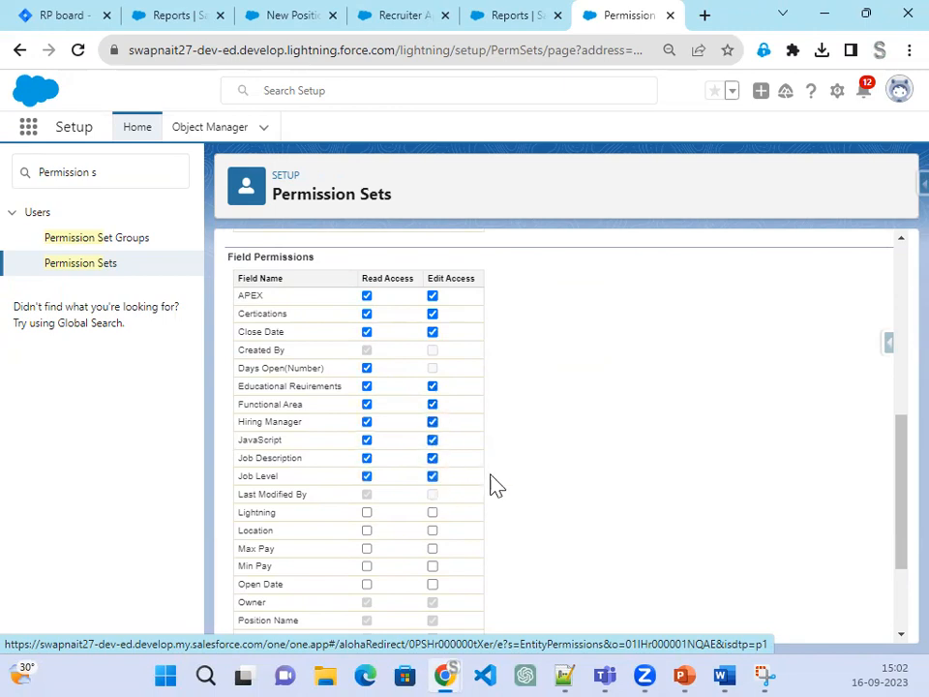
Step: Give Read/Edit on the remaining Position fields, clear Min Pay and Max Pay, and save
scroll(491, 485, down, 3)
click(431, 357)
click(432, 374)
click(432, 412)
click(432, 429)
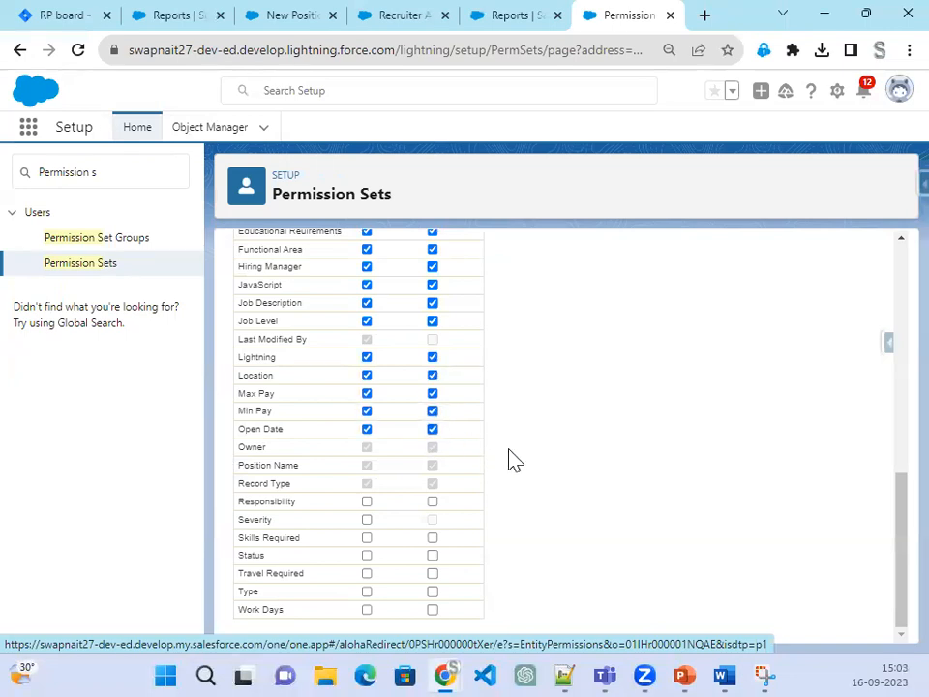
click(366, 393)
click(367, 410)
click(431, 502)
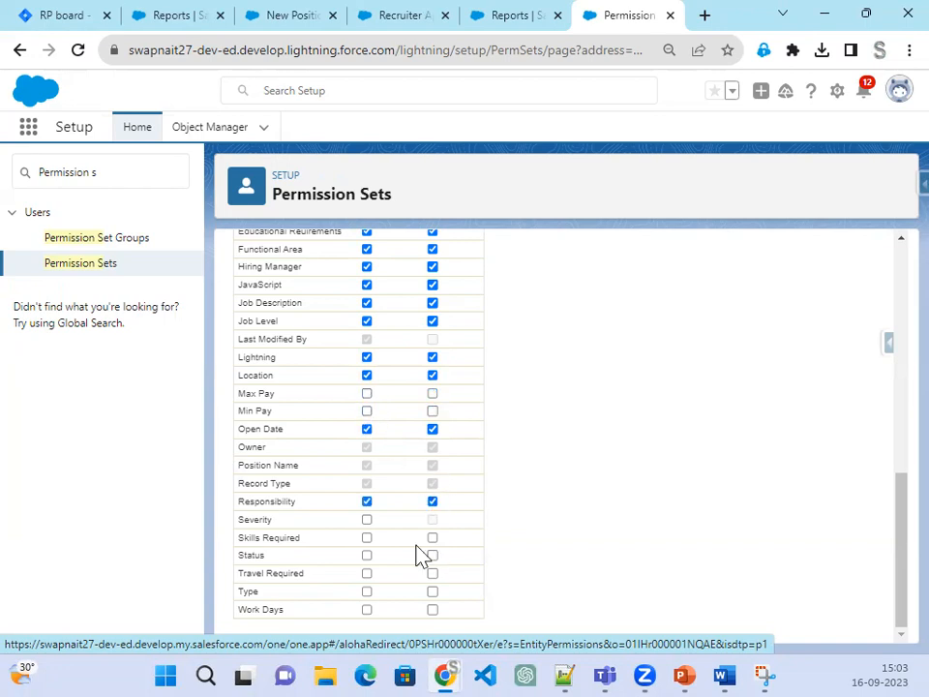
click(431, 537)
click(431, 573)
click(432, 591)
scroll(752, 523, up, 10)
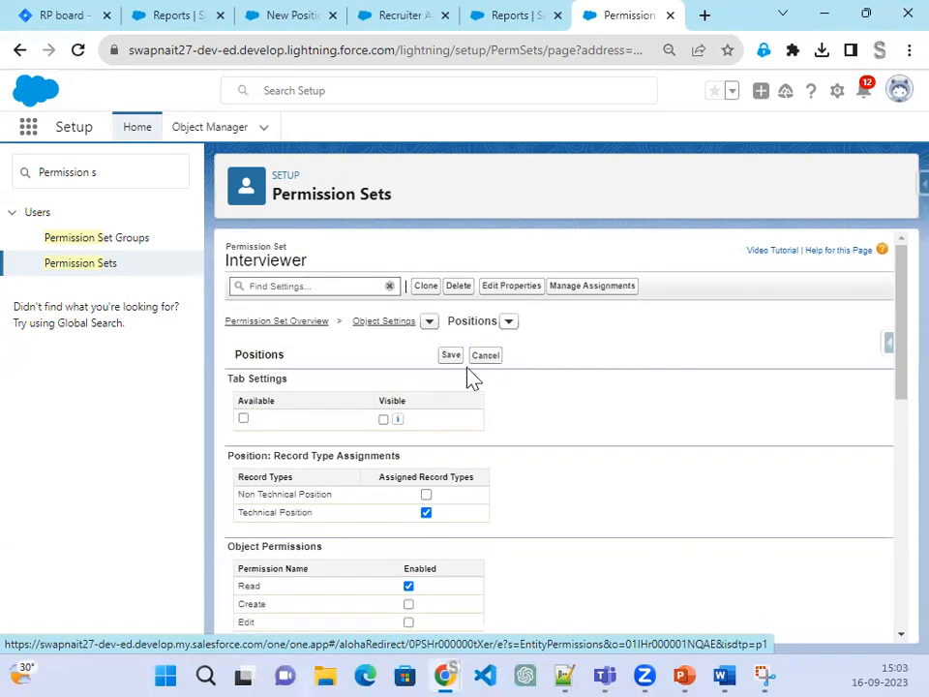
click(451, 356)
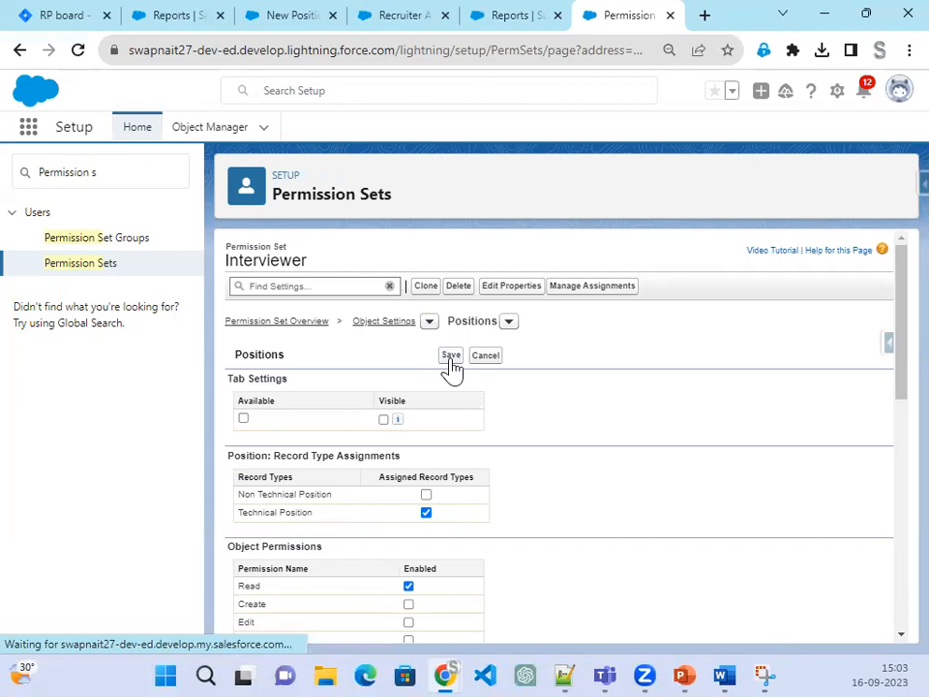
Step: Also assign the Non Technical Position record type on Positions and save, checking the slide
click(686, 675)
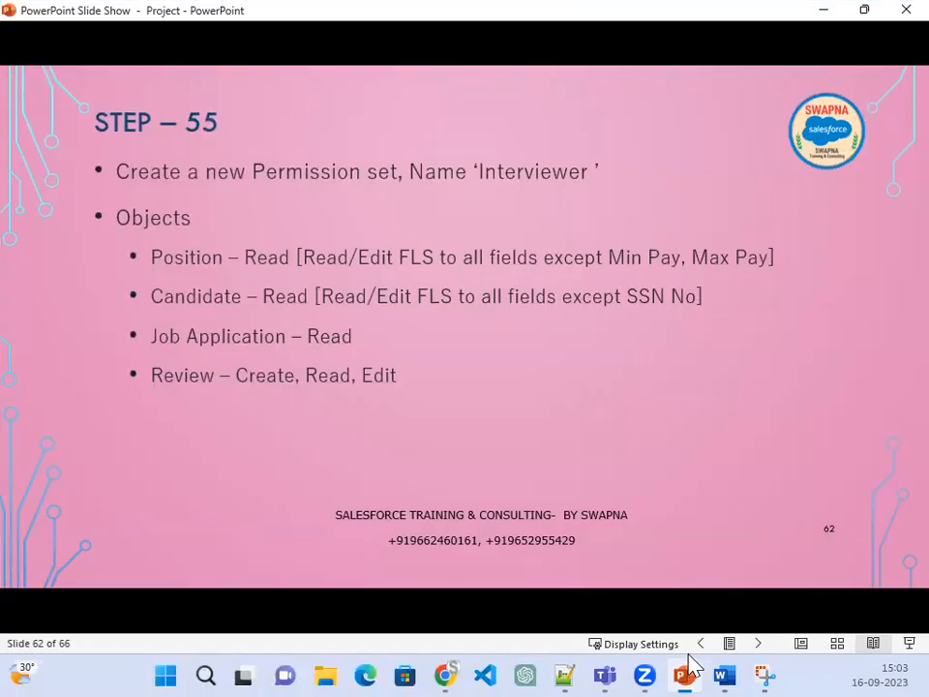
click(690, 656)
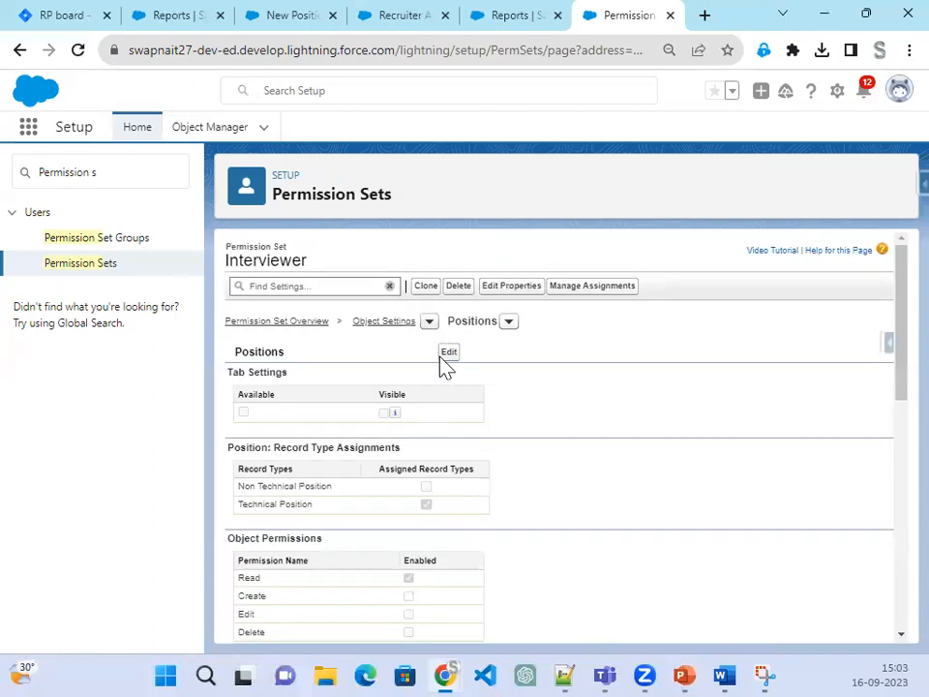
click(451, 352)
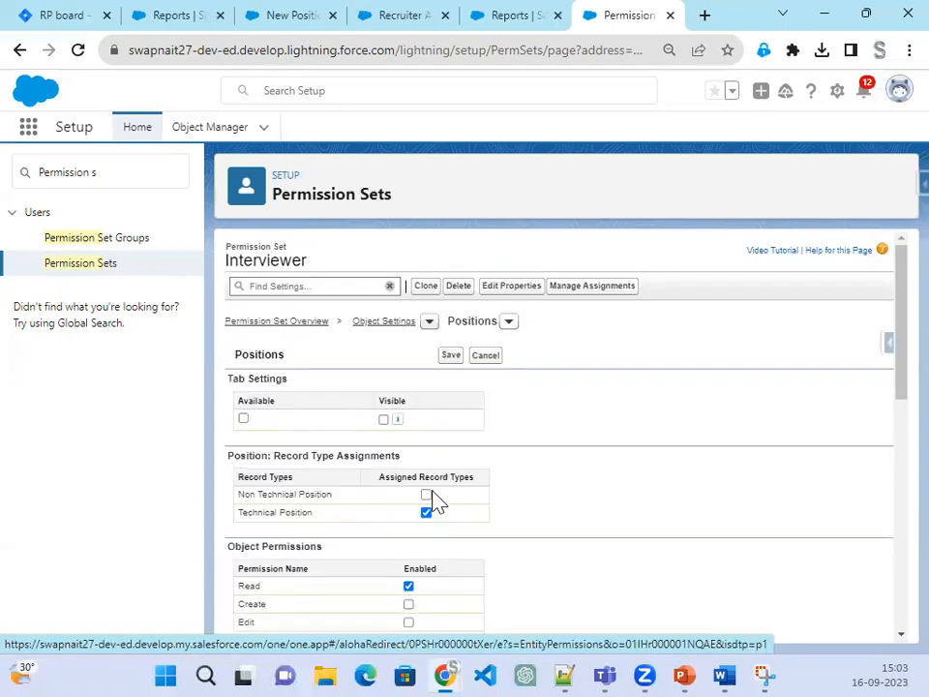
click(451, 355)
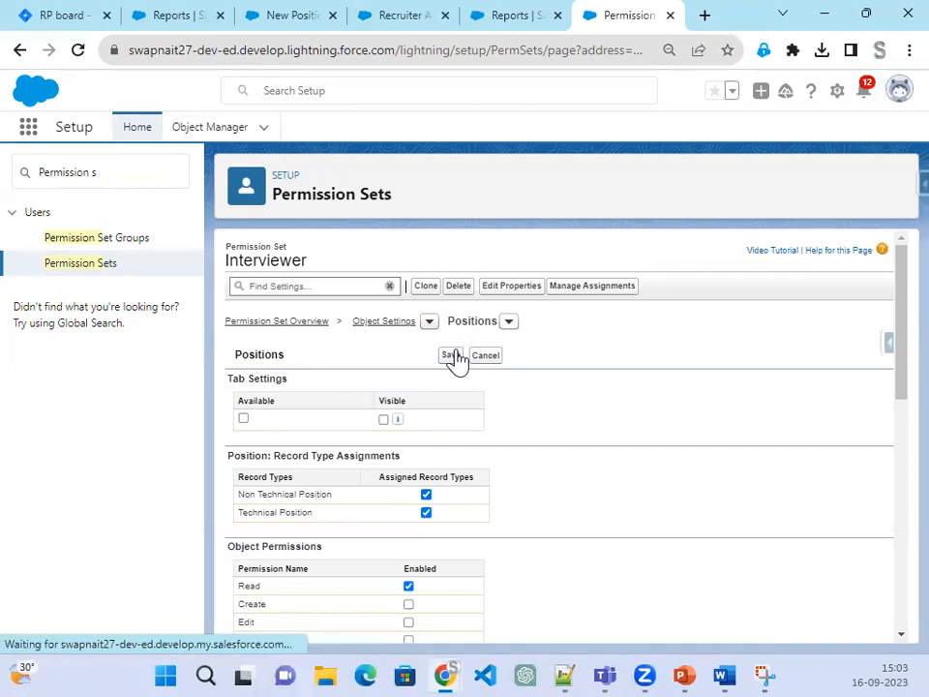
click(684, 668)
click(684, 668)
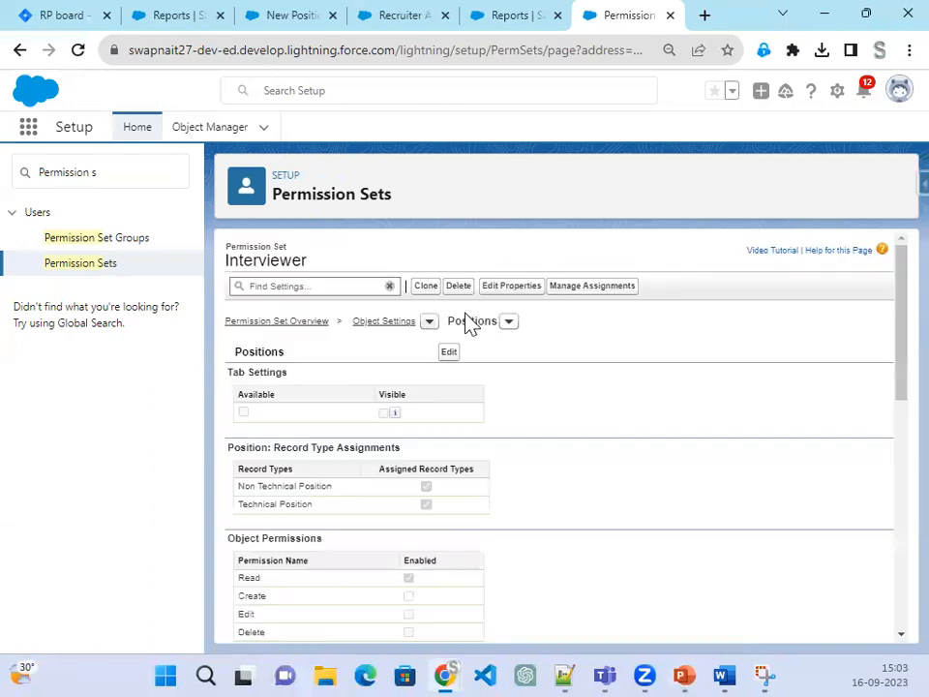
Step: Switch to the Candidates object settings, reloading the page after it fails to load
click(506, 325)
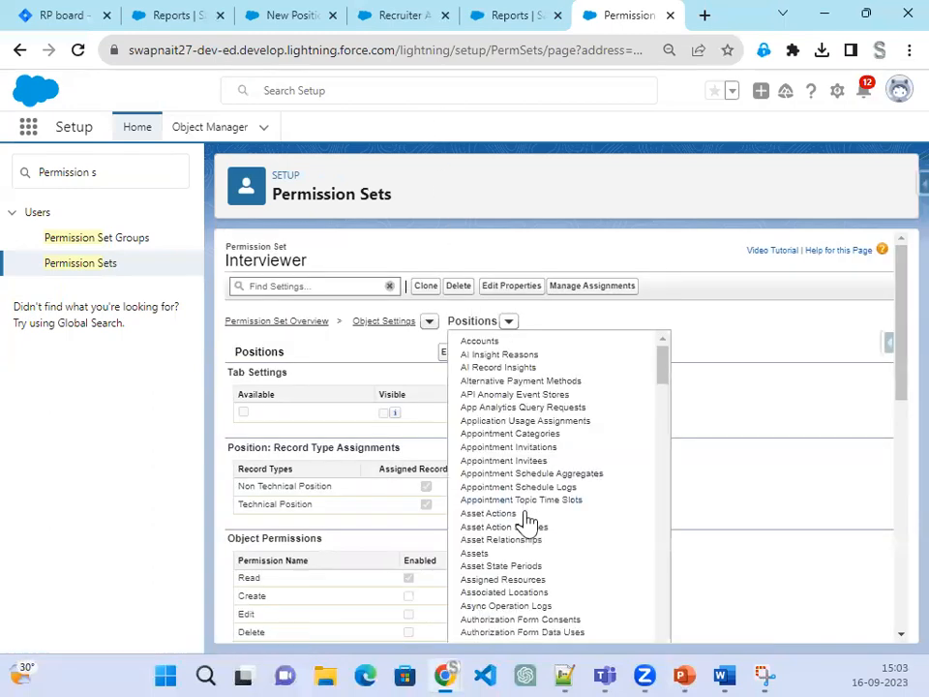
scroll(528, 519, down, 4)
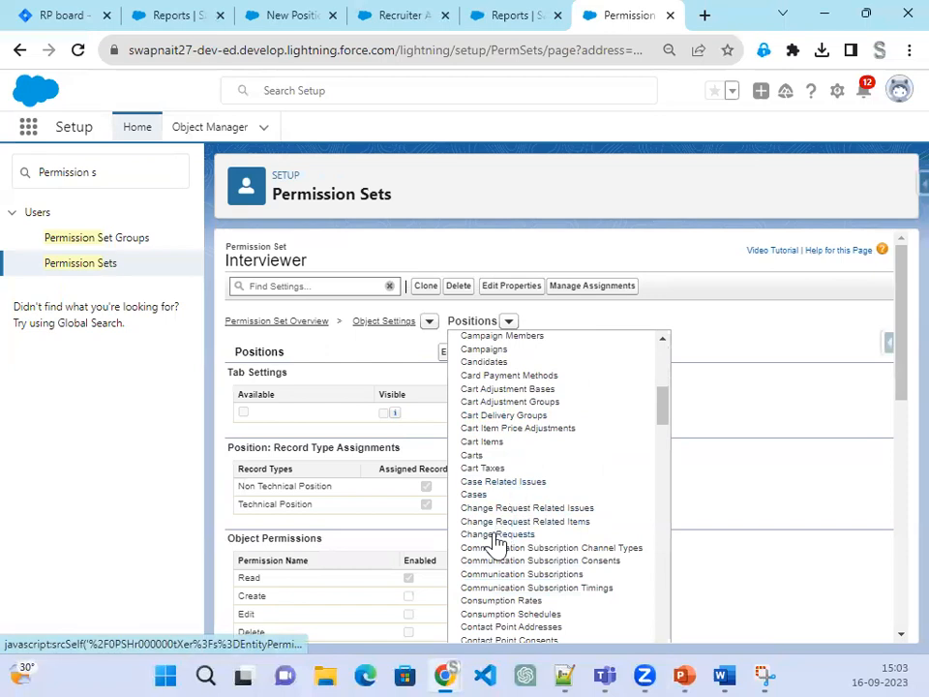
scroll(531, 559, down, 2)
scroll(522, 542, up, 2)
click(499, 374)
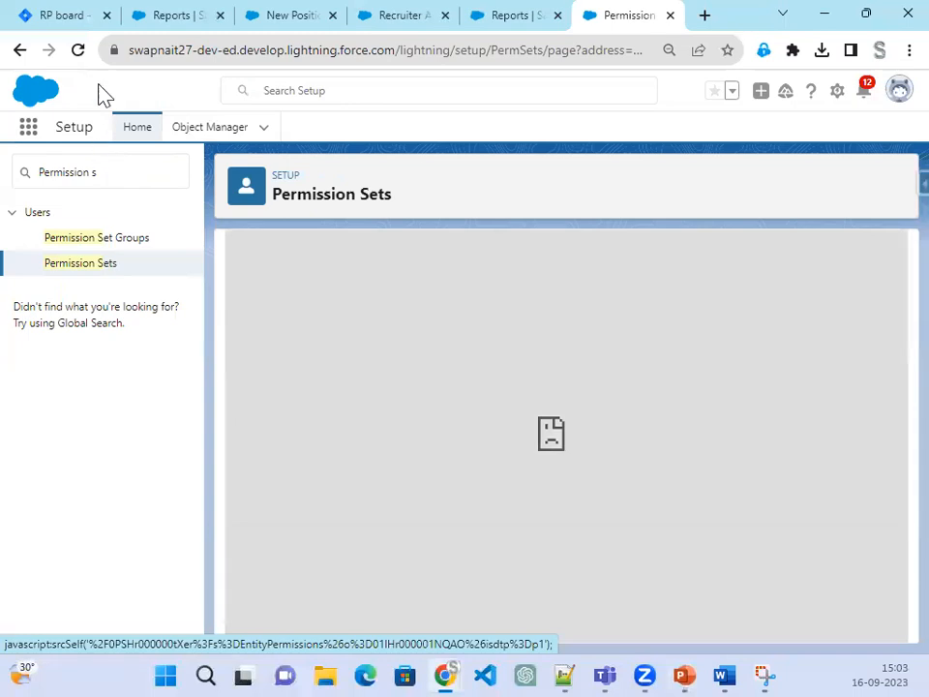
click(79, 50)
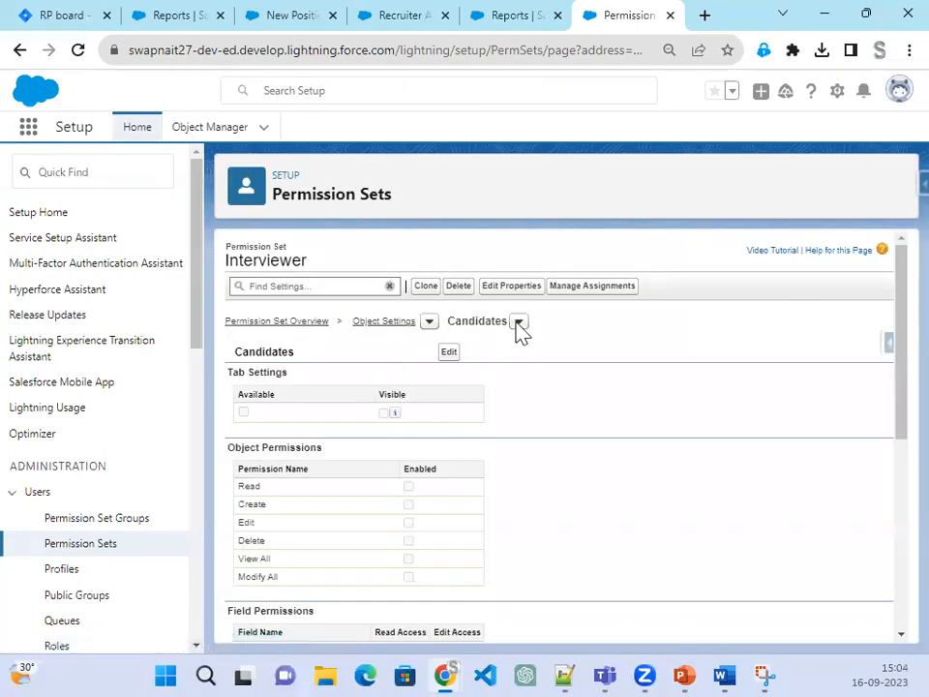
click(520, 323)
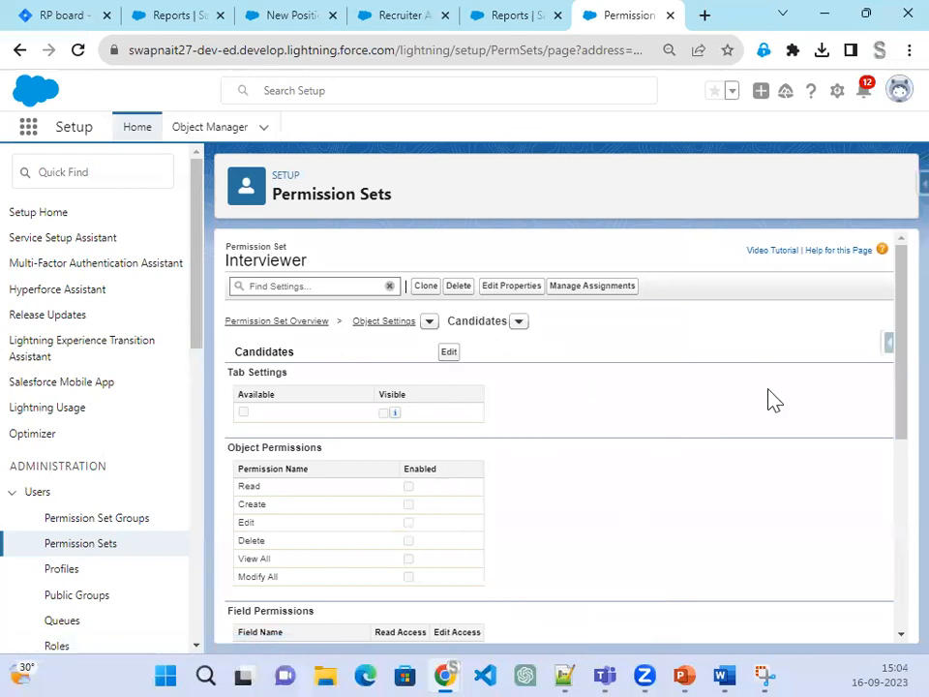
scroll(764, 406, down, 3)
scroll(750, 435, up, 3)
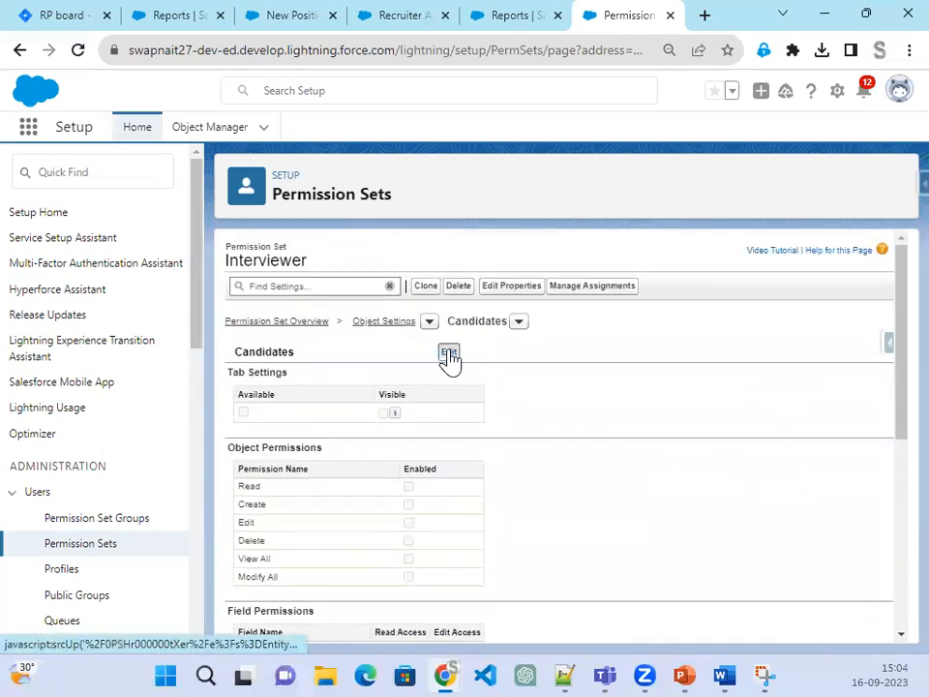
Step: Grant Read on Candidates and Read/Edit on City, Country, Email, Fax, First Name, Currently Working
click(450, 357)
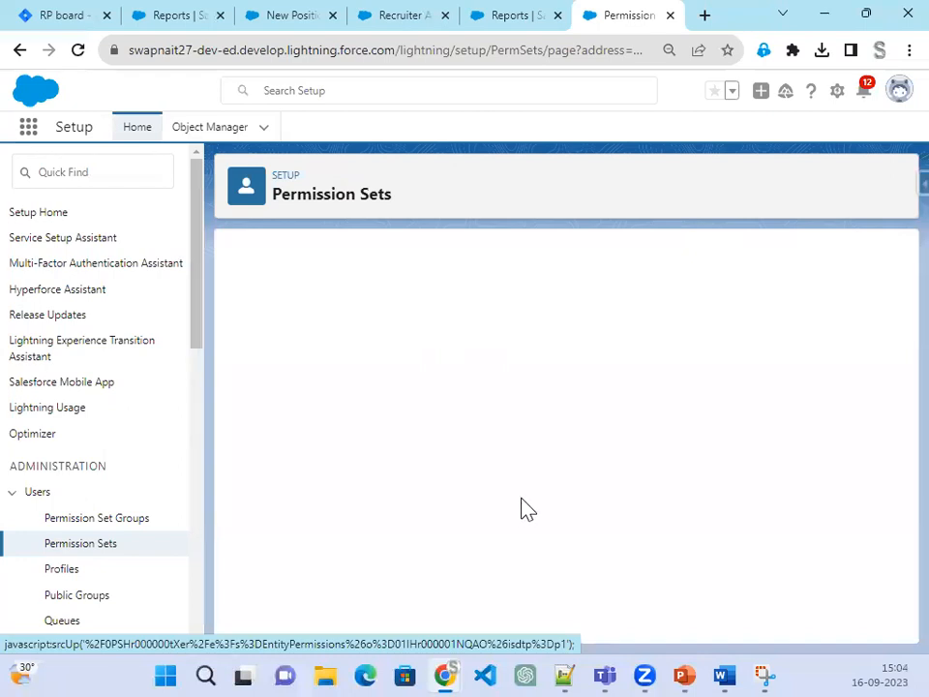
click(410, 491)
scroll(526, 505, down, 2)
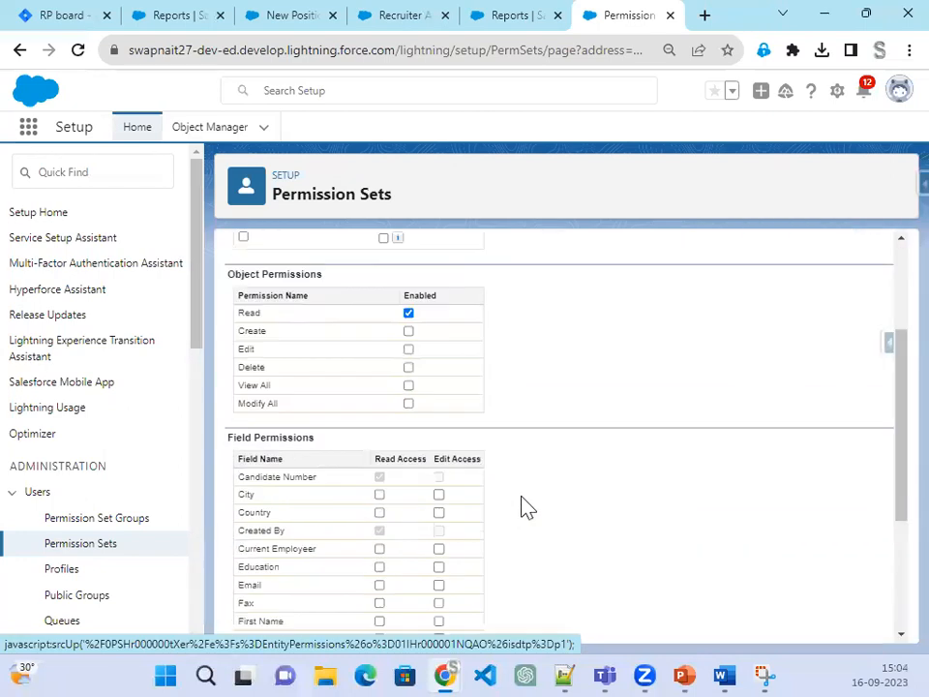
scroll(525, 505, down, 2)
click(439, 313)
click(438, 331)
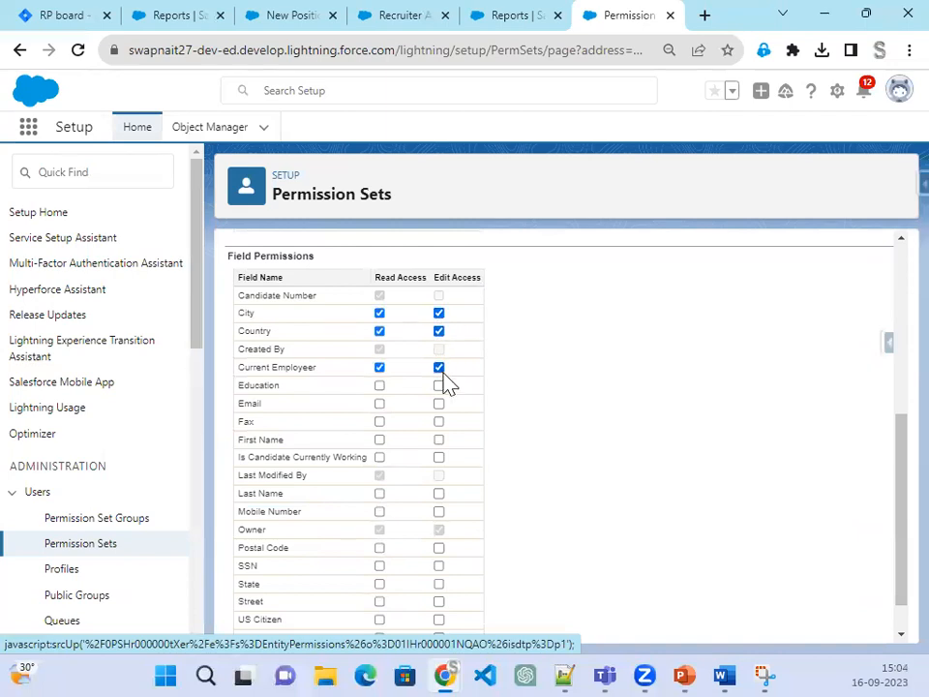
click(438, 405)
click(439, 422)
click(439, 440)
click(439, 456)
Step: Give Read/Edit on Last Name through Year of Experience, skipping SSN, and save
scroll(601, 469, down, 1)
click(438, 448)
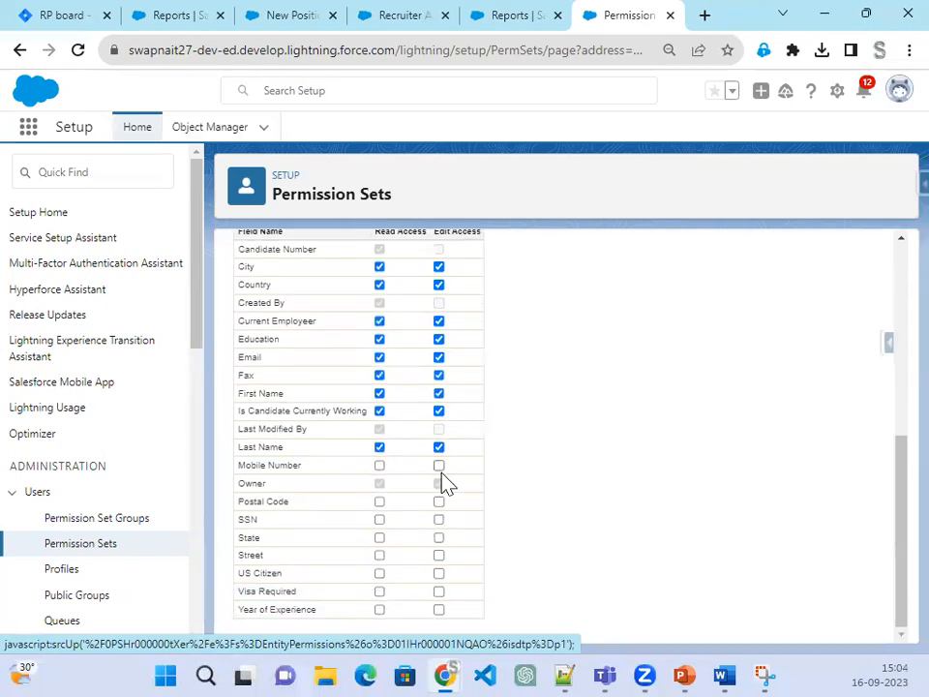
click(438, 466)
click(438, 539)
click(439, 556)
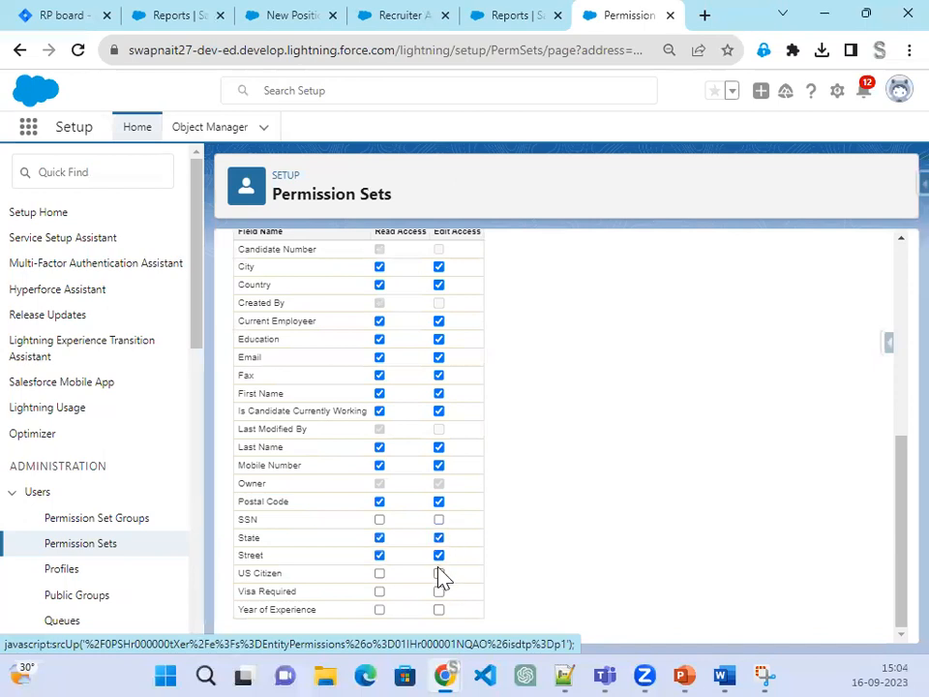
click(439, 573)
click(439, 591)
click(439, 609)
scroll(580, 562, up, 10)
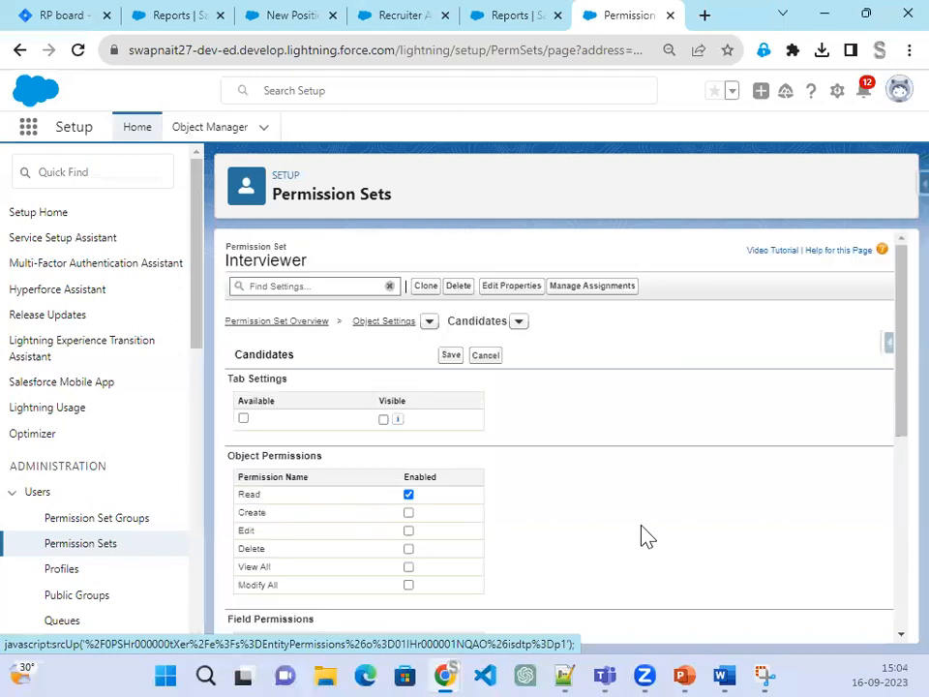
click(450, 358)
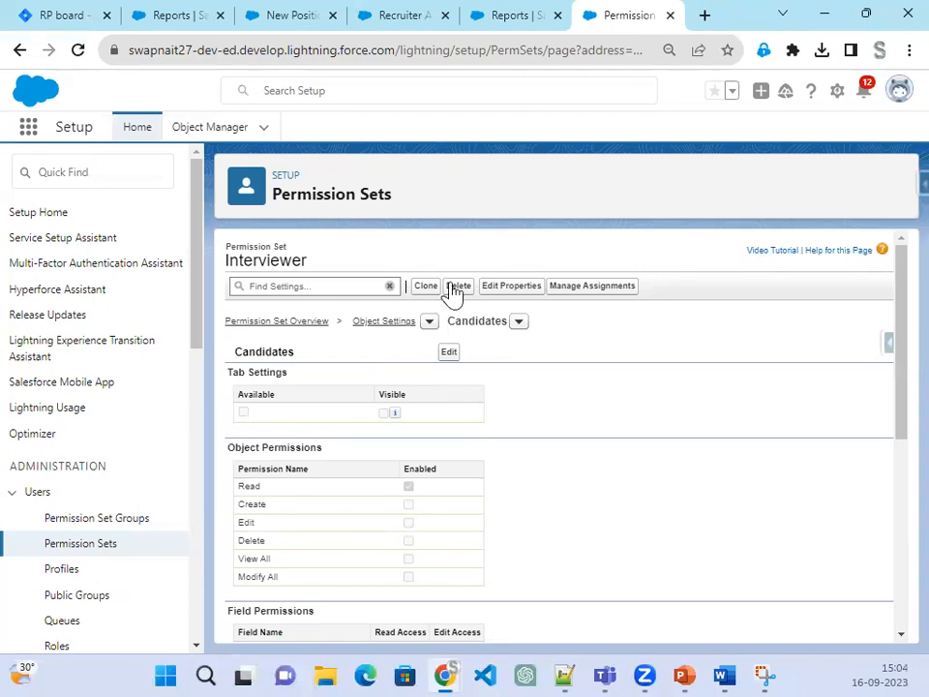
Step: Switch to the Job Applications object settings and start editing, checking the slide's requirements
click(520, 322)
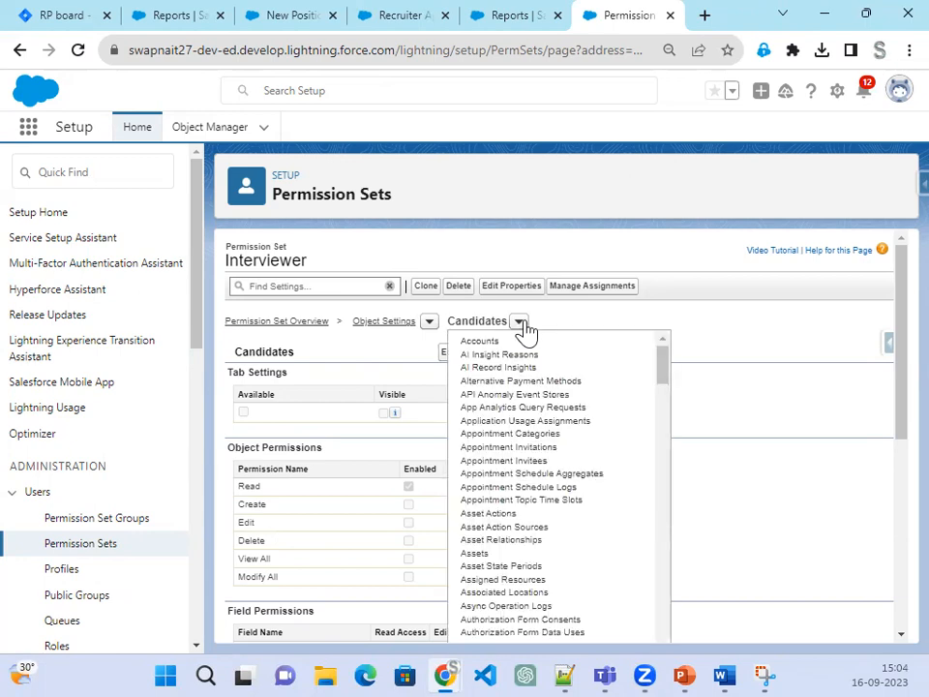
scroll(519, 533, down, 12)
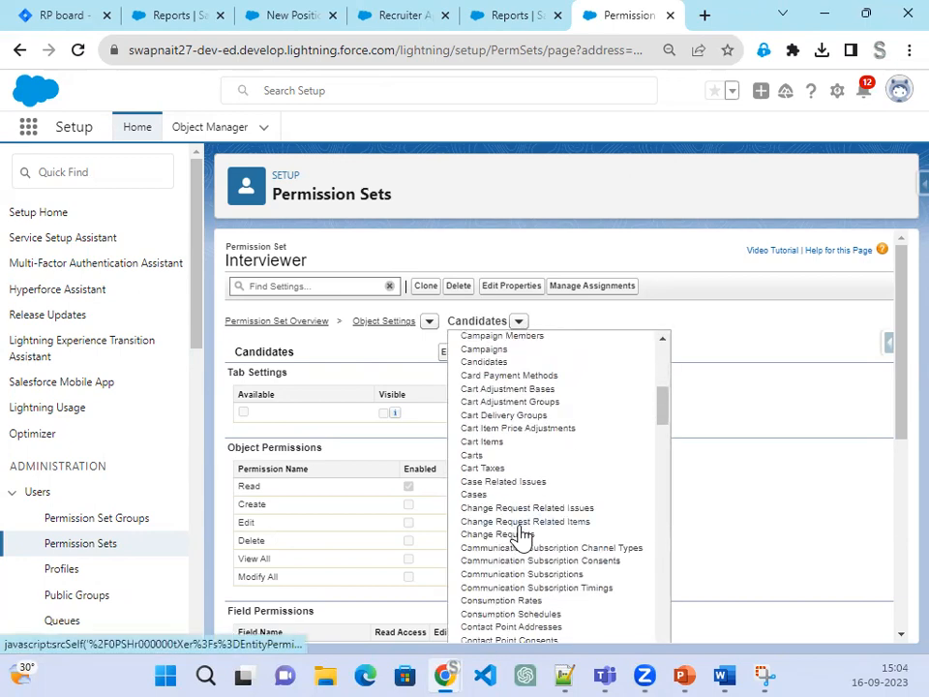
scroll(520, 535, down, 8)
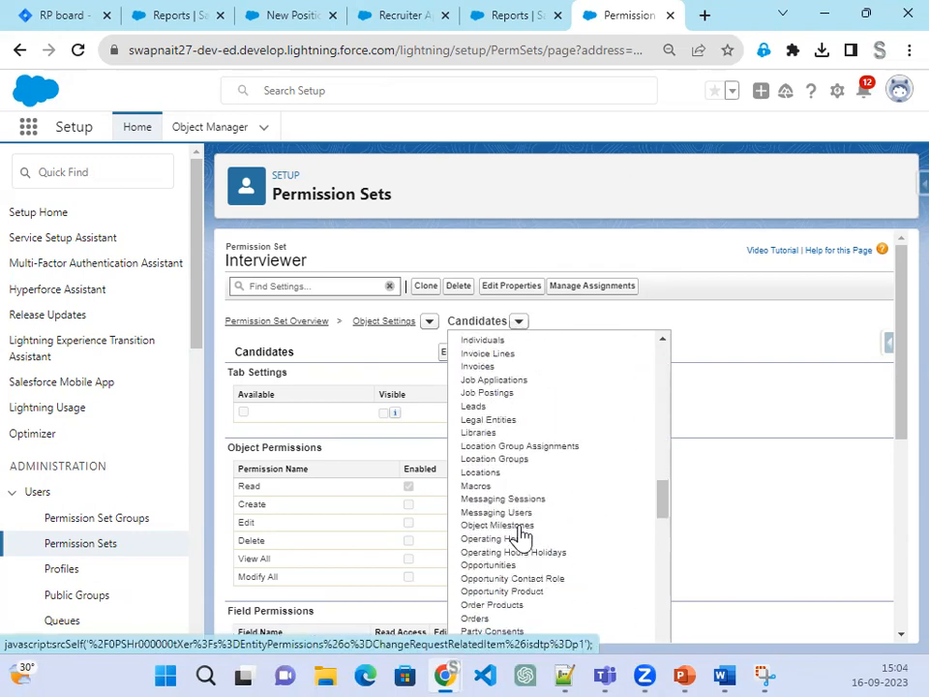
scroll(520, 535, down, 10)
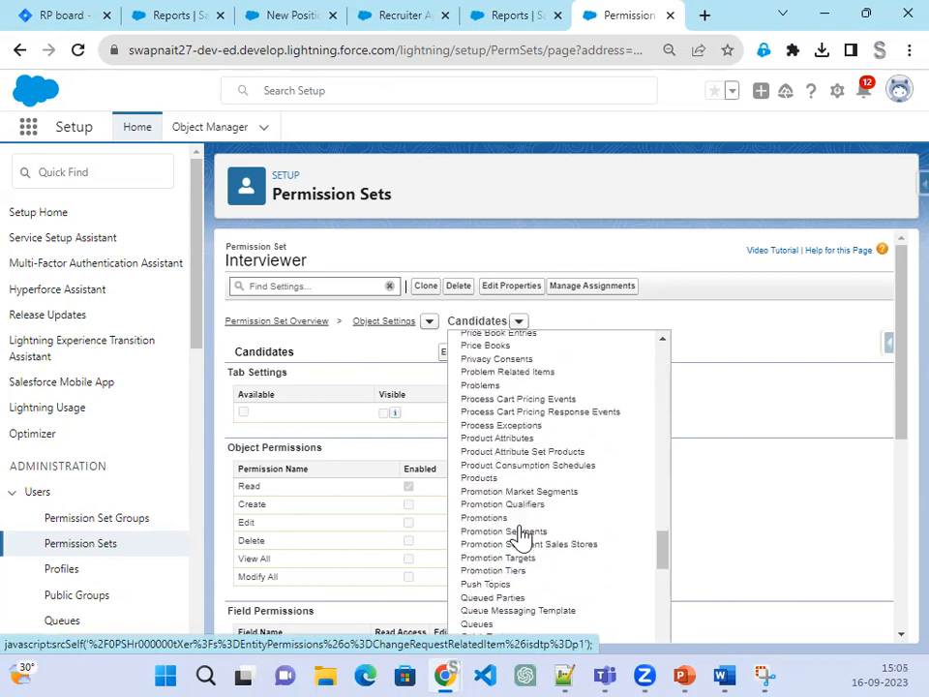
scroll(520, 535, up, 18)
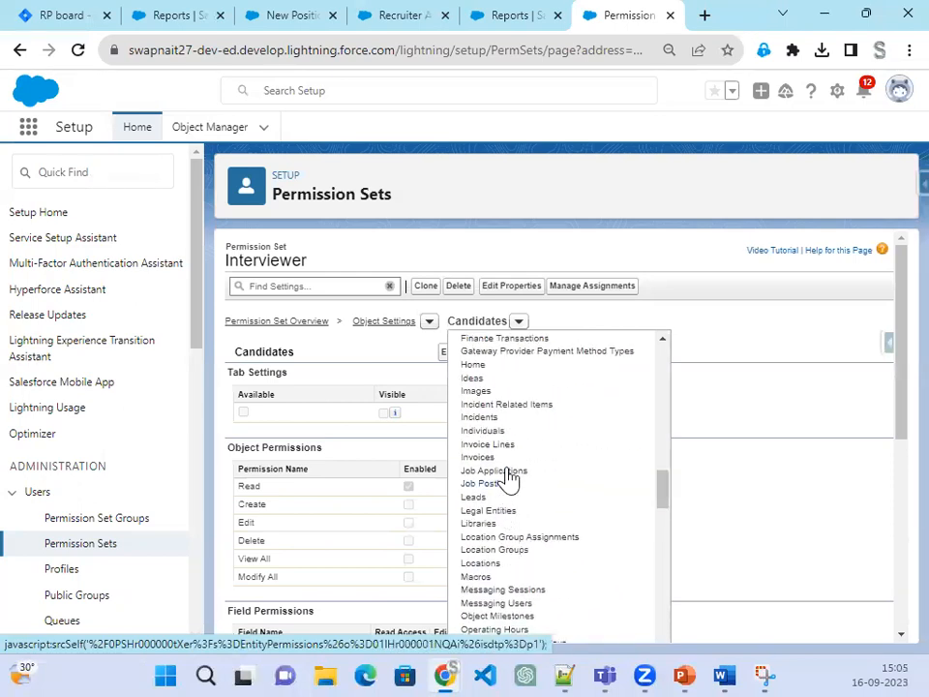
click(504, 471)
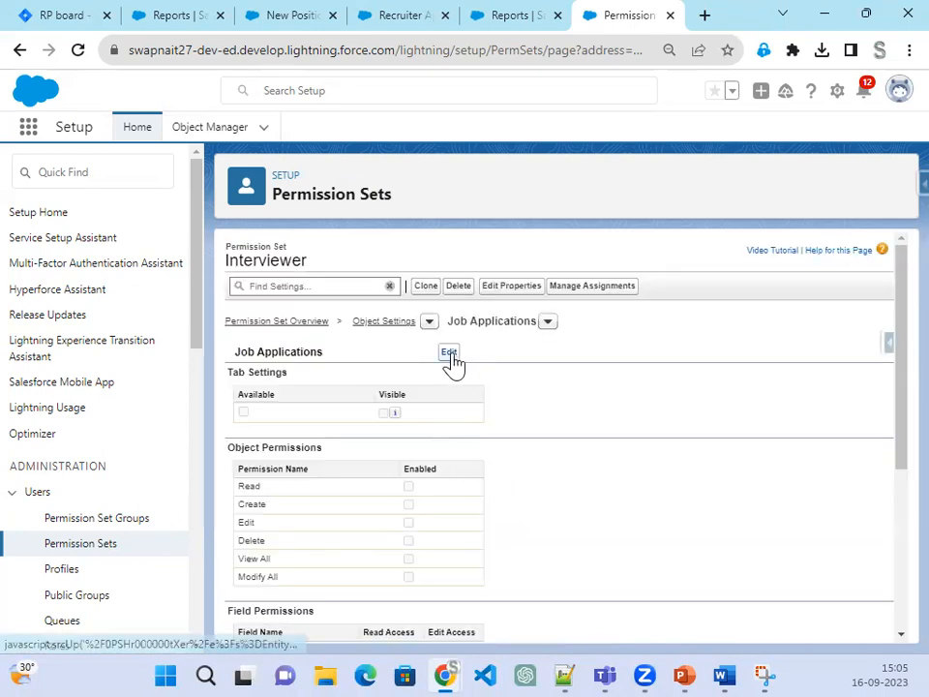
click(451, 354)
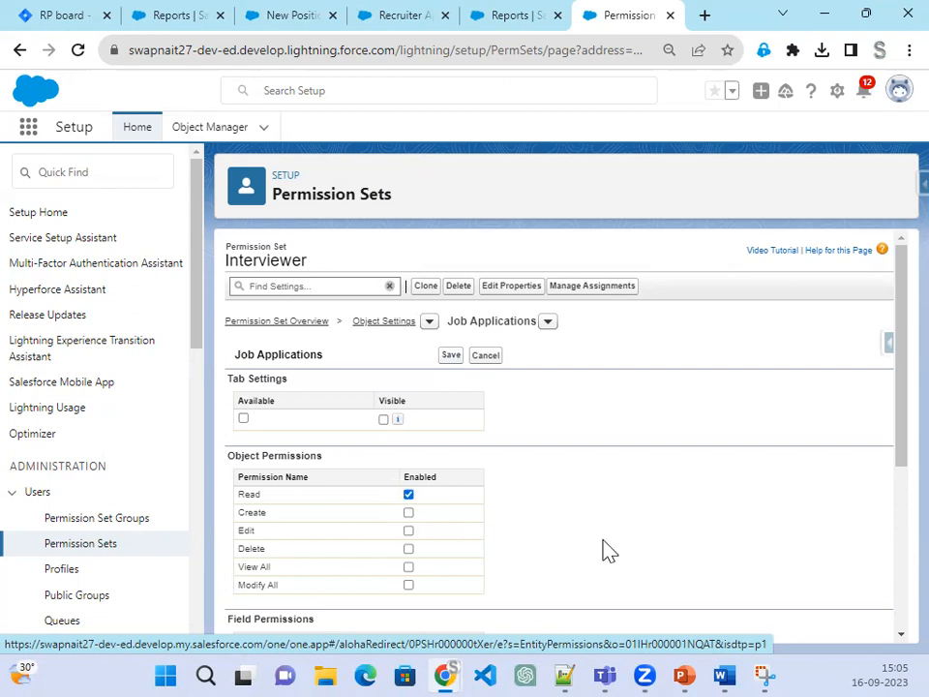
scroll(609, 550, down, 3)
click(682, 673)
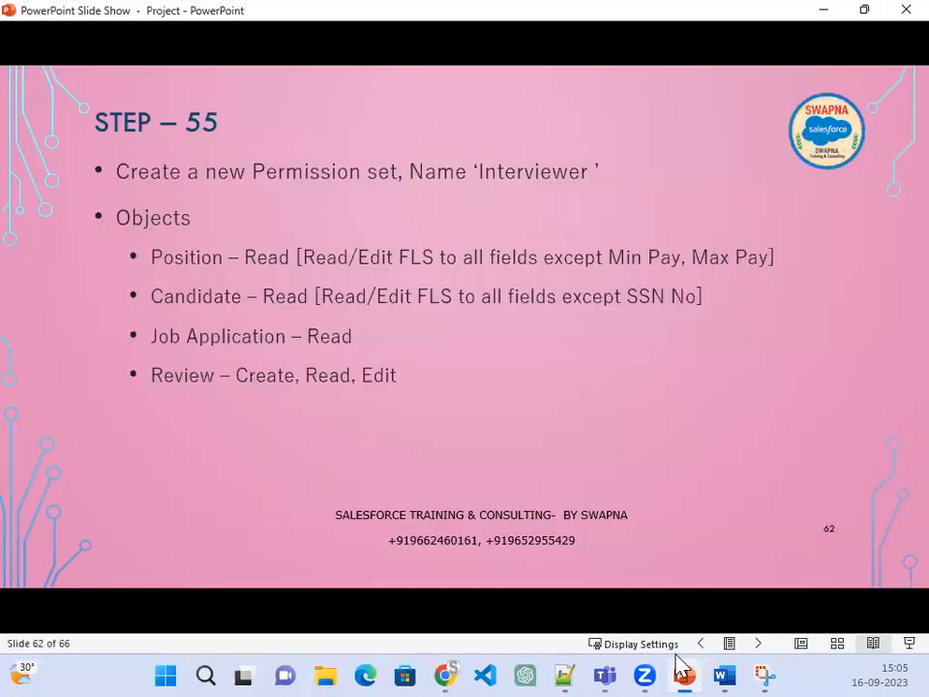
click(682, 668)
Step: Give Read on rating, review-count and Candidate Name fields; Read/Edit on Candidate and Cover Letter
scroll(533, 494, down, 1)
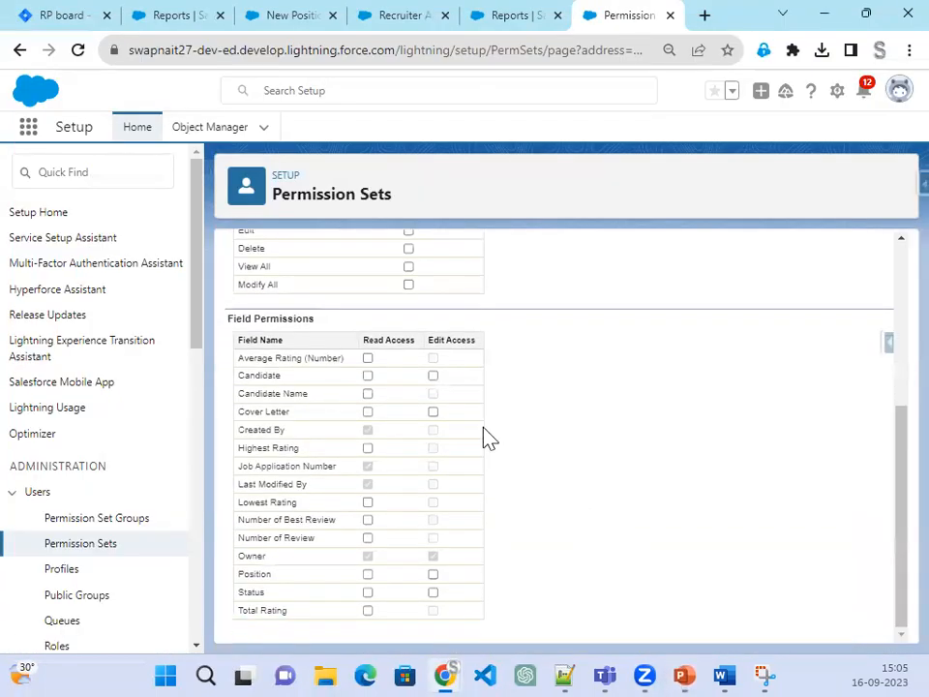
click(368, 359)
click(368, 376)
click(433, 376)
click(368, 394)
click(433, 412)
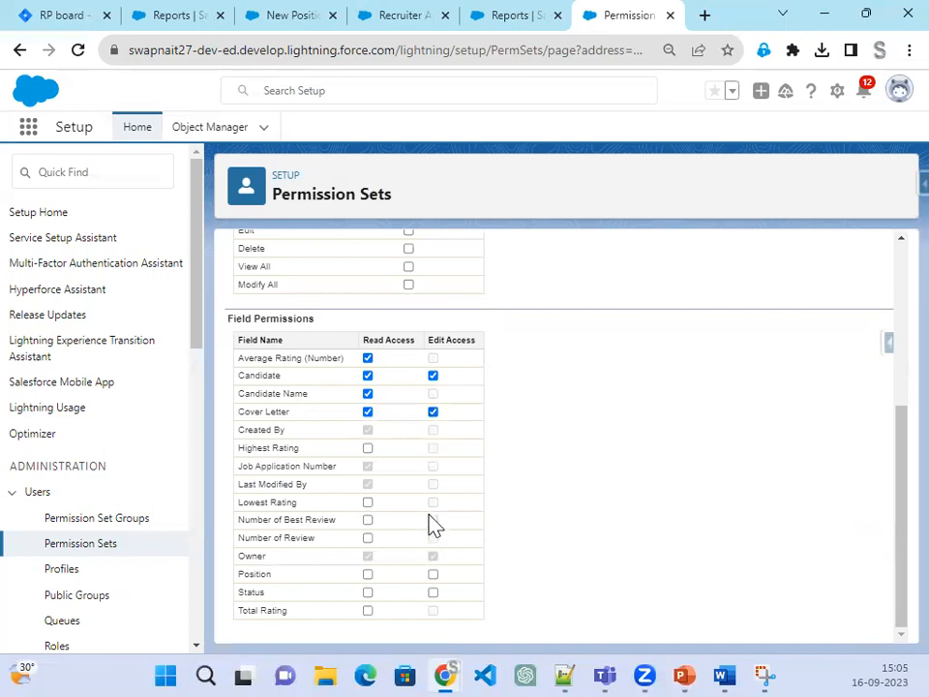
click(368, 502)
click(367, 449)
click(368, 520)
click(368, 538)
Step: Give Read/Edit on Position and Status, Read on Total Rating, then save
click(433, 575)
click(433, 592)
click(368, 611)
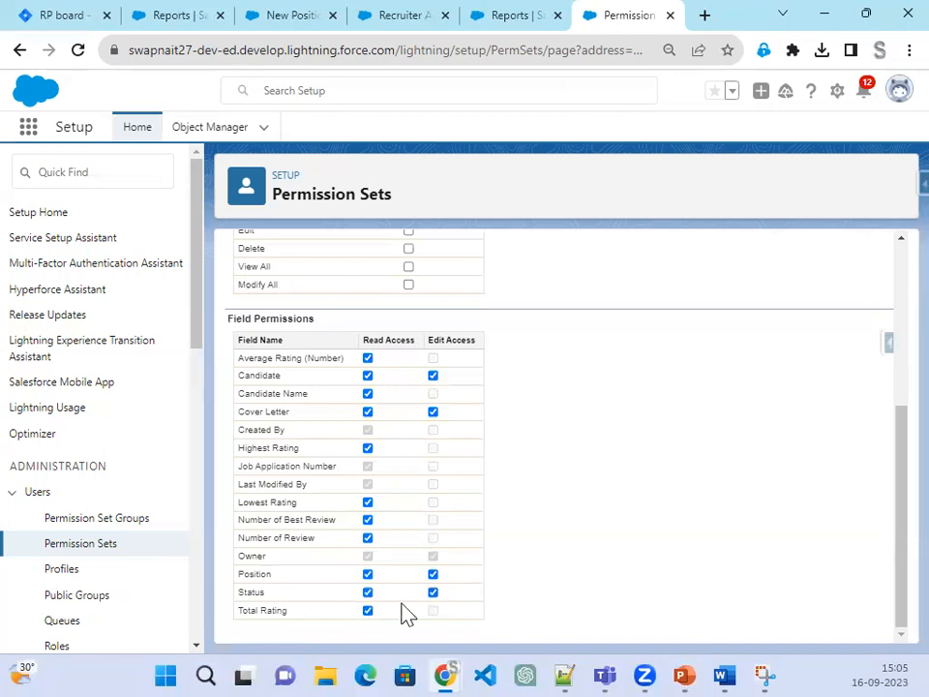
scroll(616, 525, up, 10)
click(448, 359)
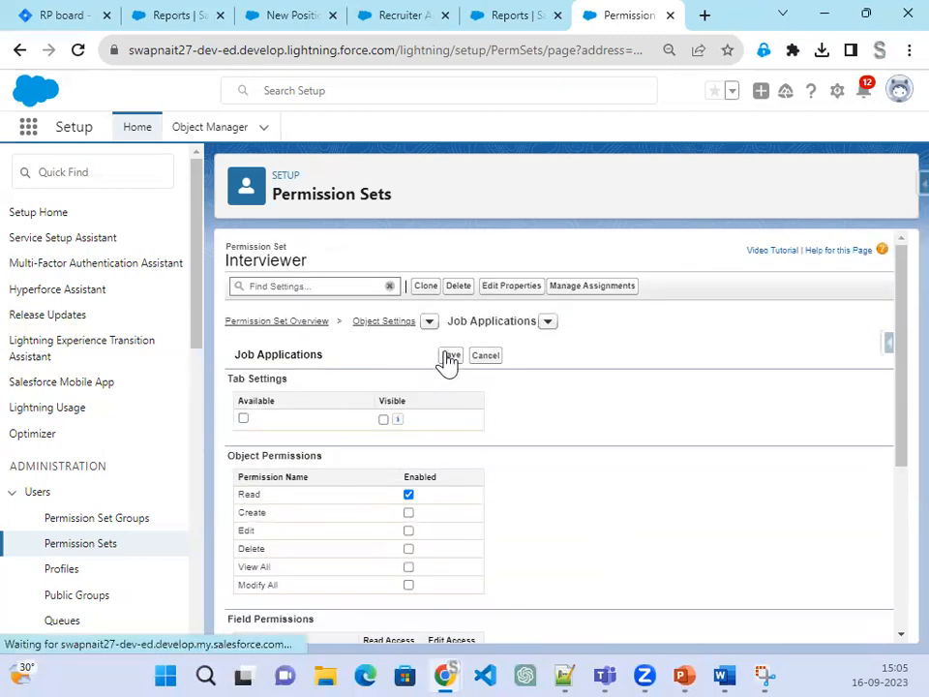
click(684, 666)
click(686, 669)
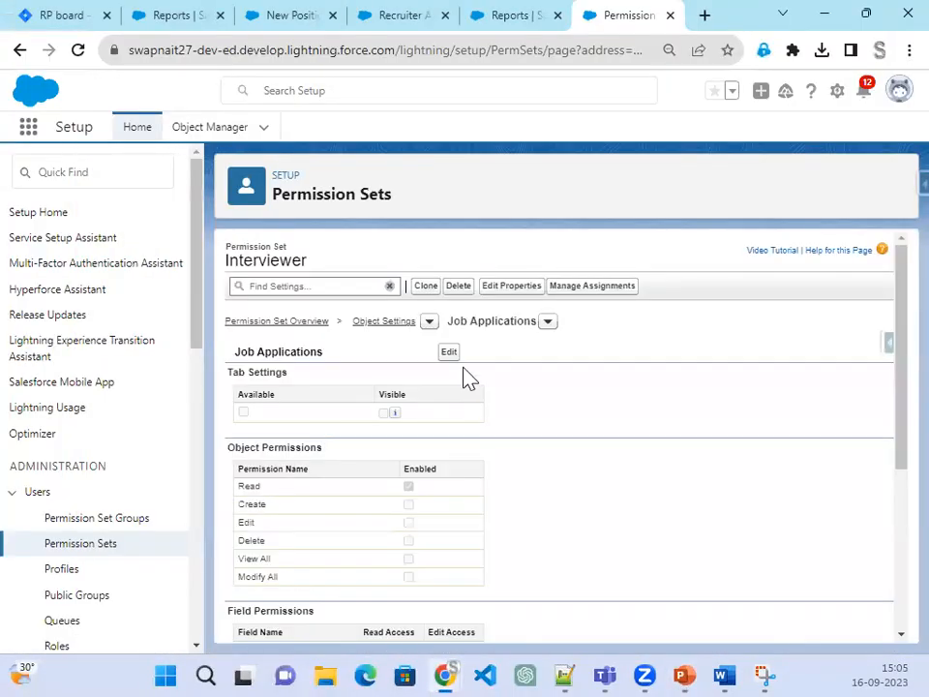
Step: Switch to the Reviews object settings and allow Create and Edit on Reviews
click(548, 322)
scroll(595, 508, down, 4)
scroll(608, 521, down, 12)
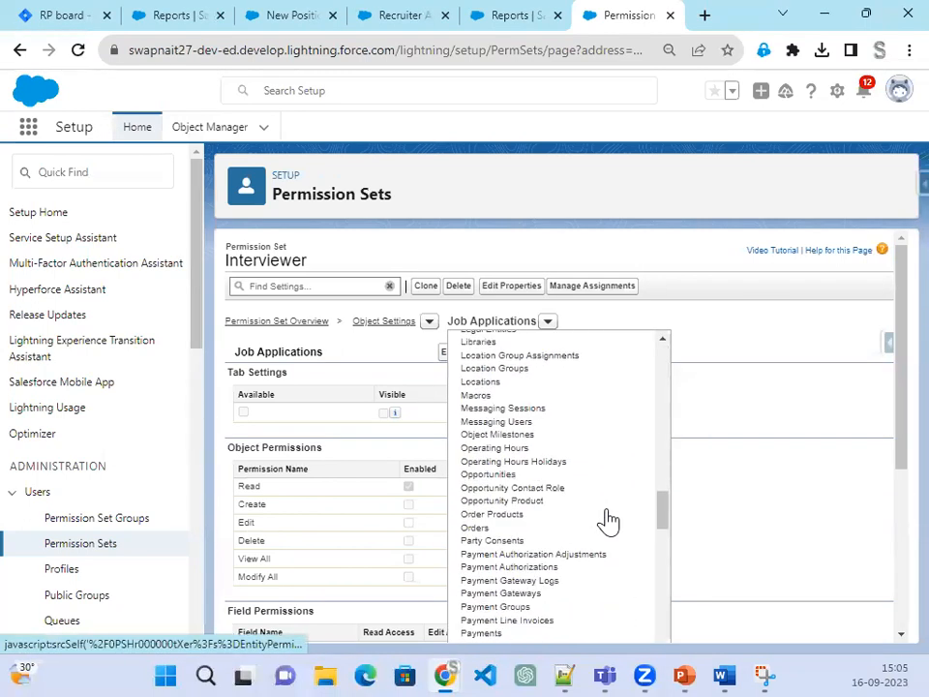
scroll(608, 521, down, 6)
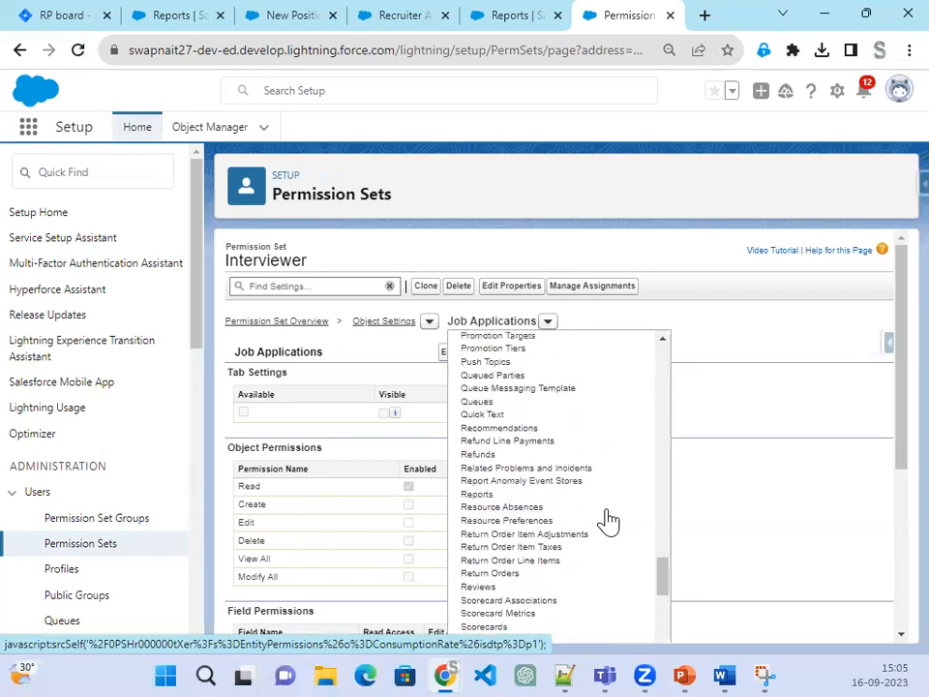
click(483, 533)
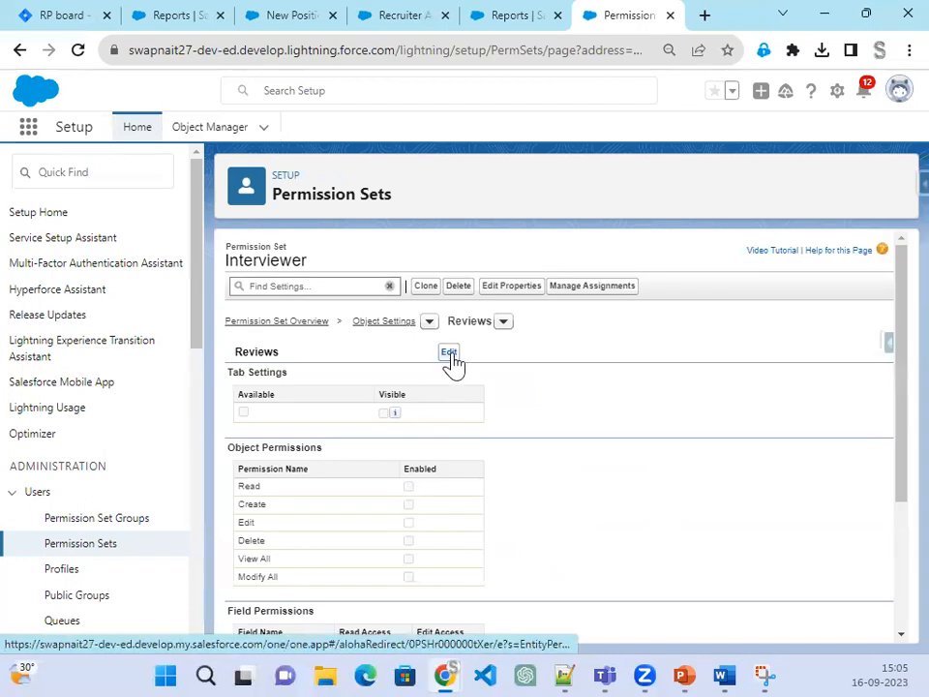
click(451, 358)
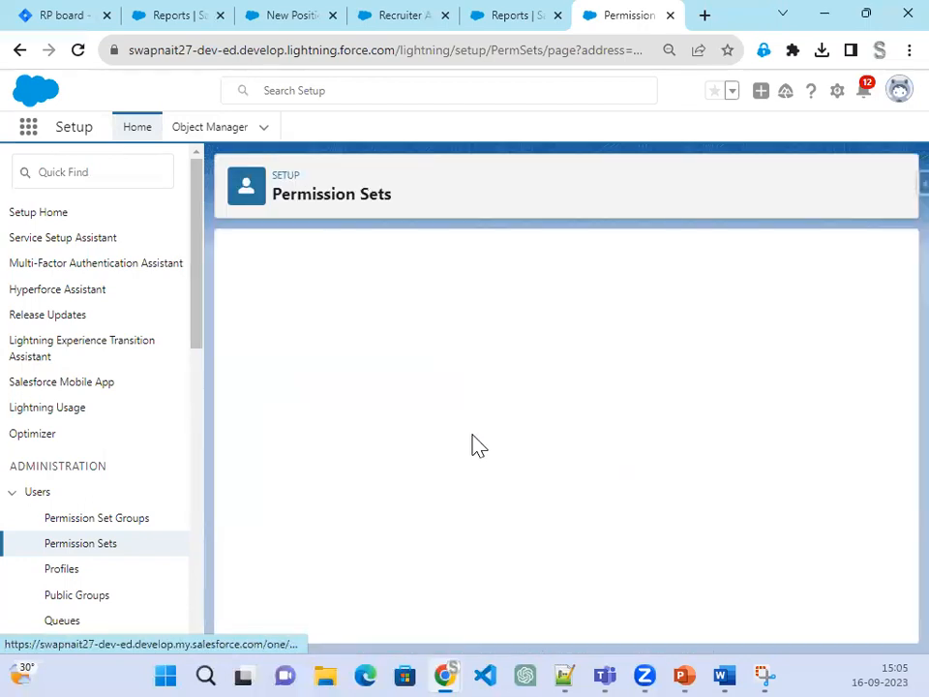
click(409, 513)
click(408, 530)
Step: Give Edit on Assessment and Read on Candidate and Position fields, then save
scroll(581, 547, down, 2)
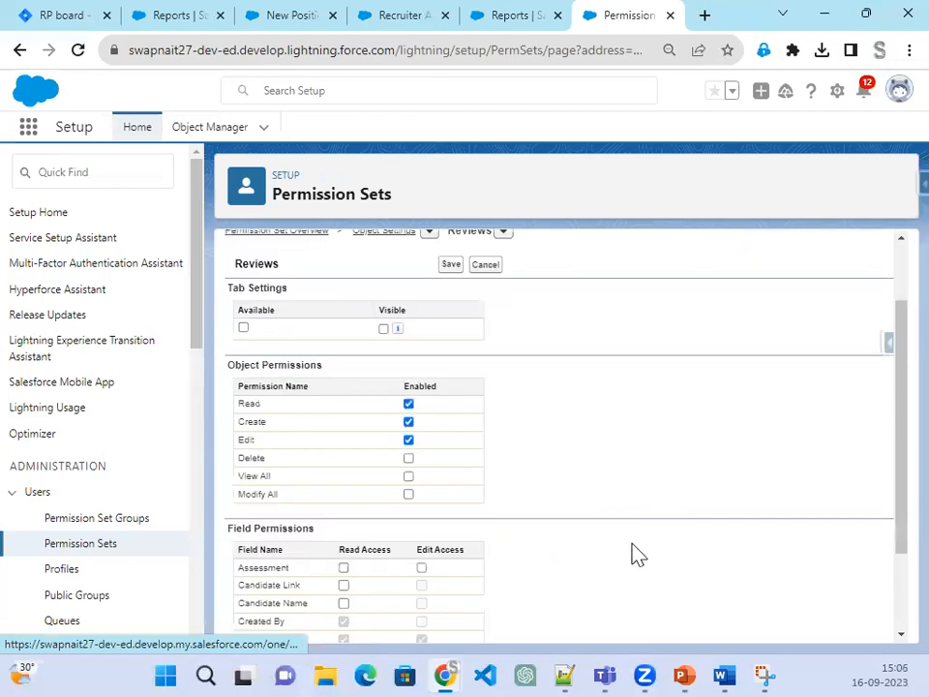
click(421, 448)
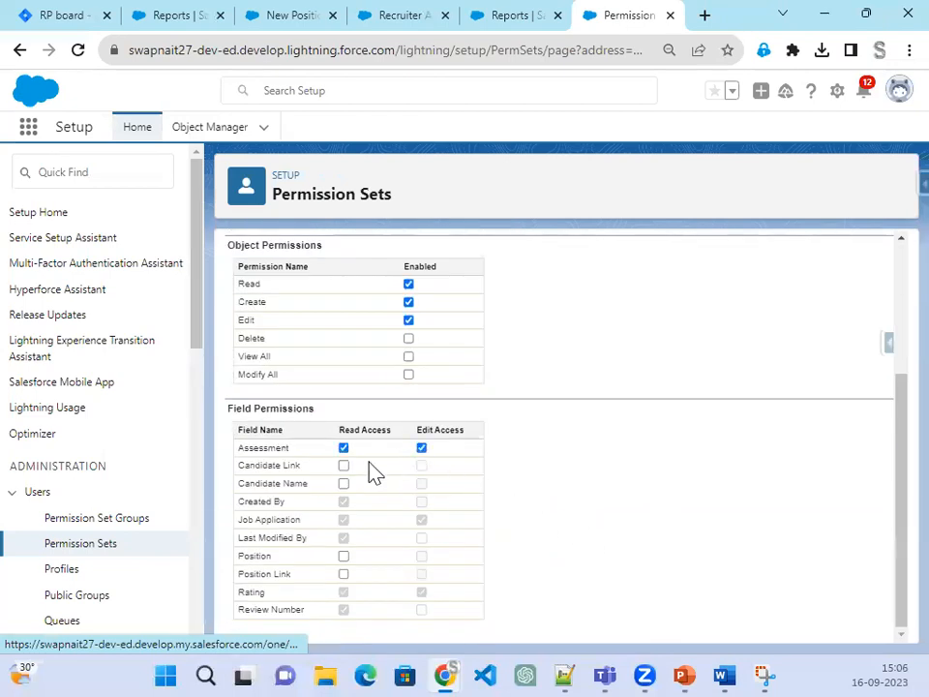
click(344, 465)
click(345, 484)
click(344, 556)
click(345, 574)
scroll(617, 585, up, 3)
click(451, 356)
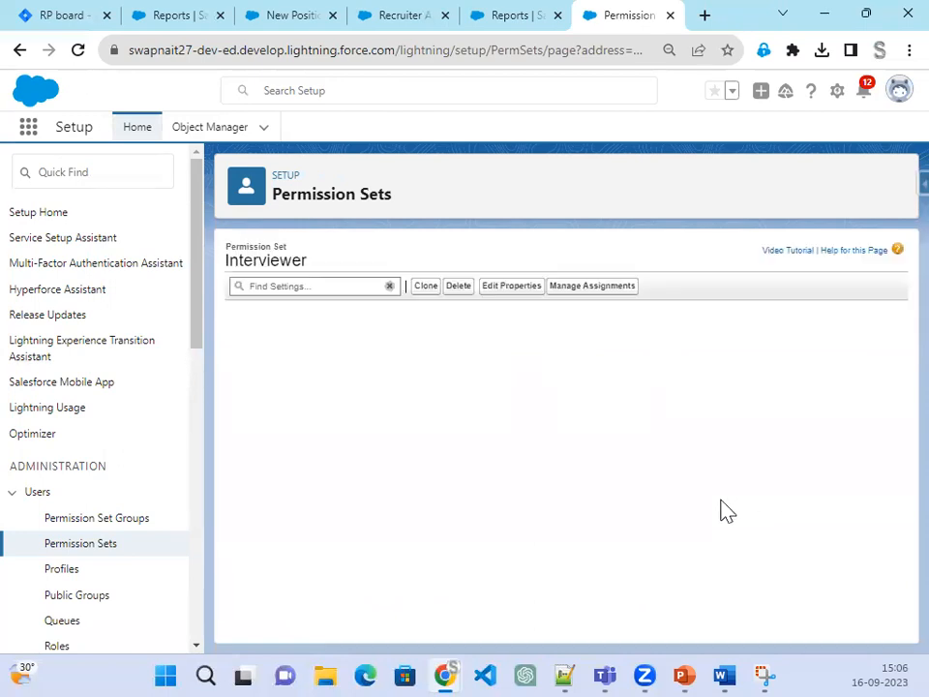
scroll(722, 510, down, 2)
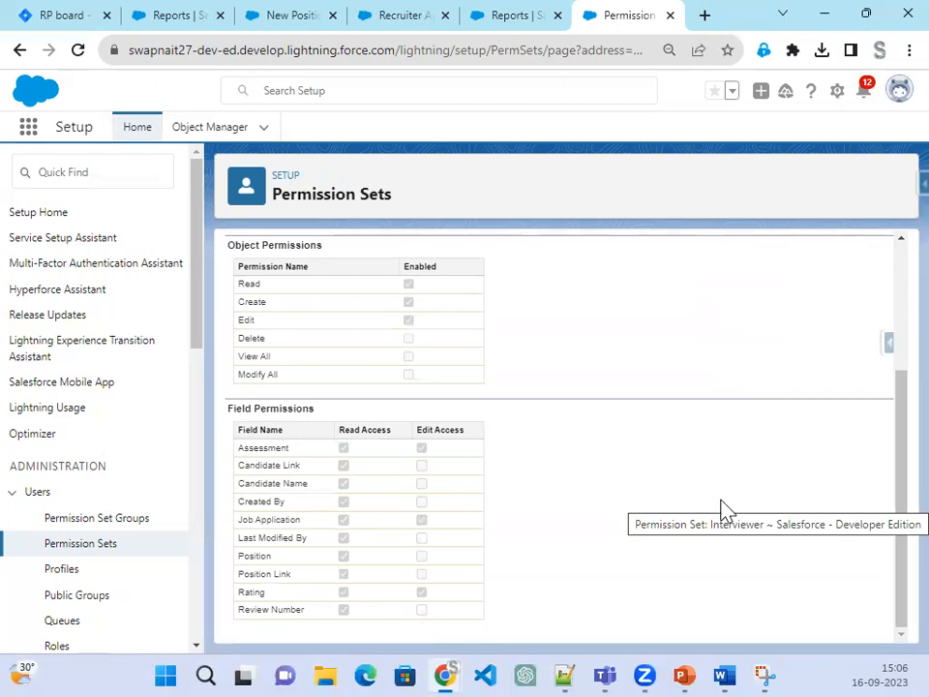
scroll(447, 353, up, 2)
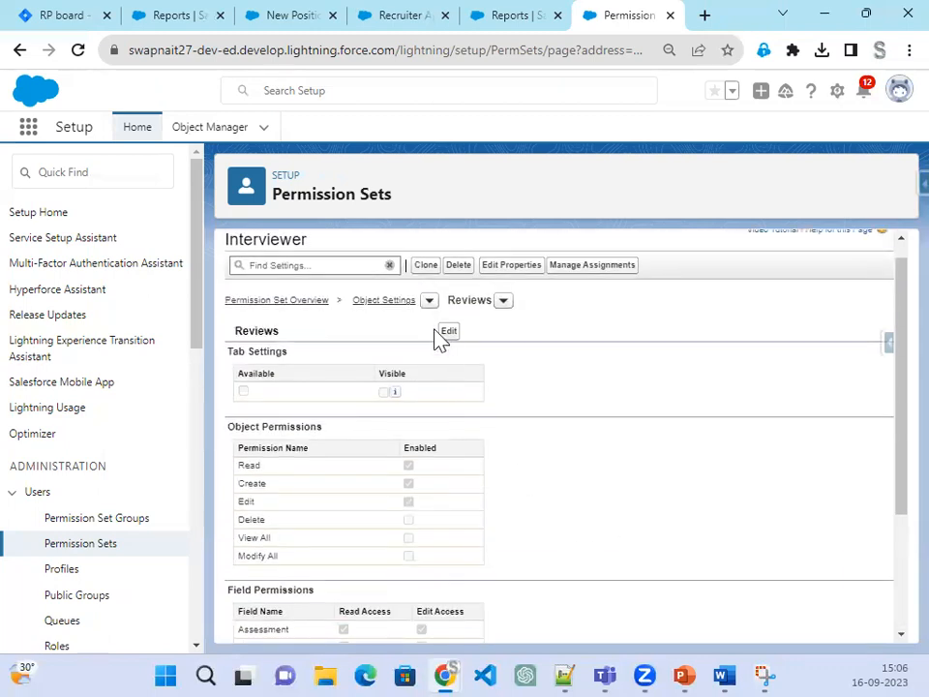
Step: Recheck the Reviews permissions without changes, then reveal the slide's next bullet on assigning the set
click(450, 333)
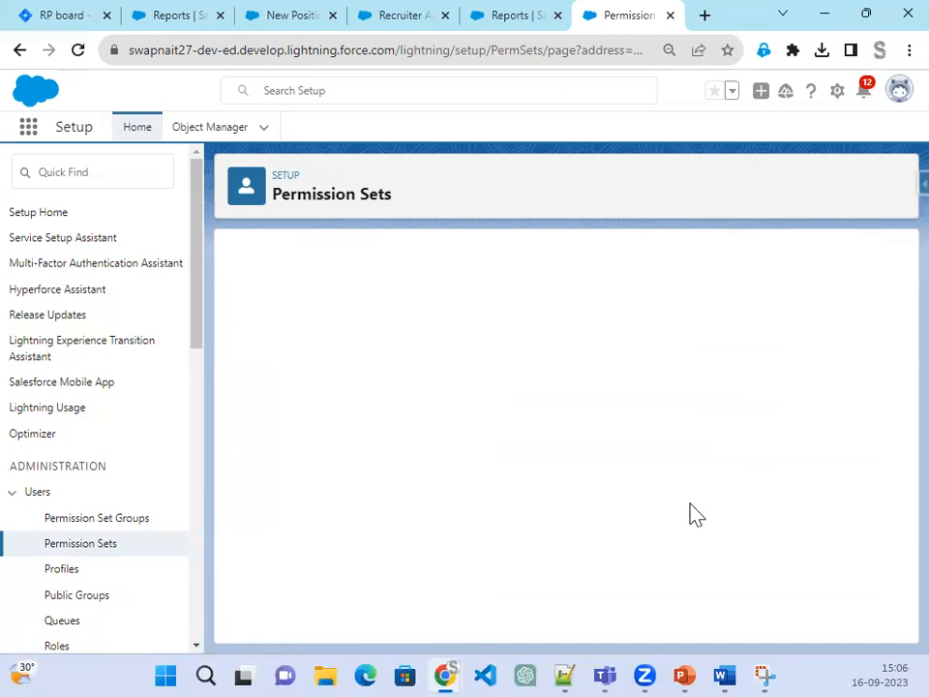
scroll(695, 514, down, 3)
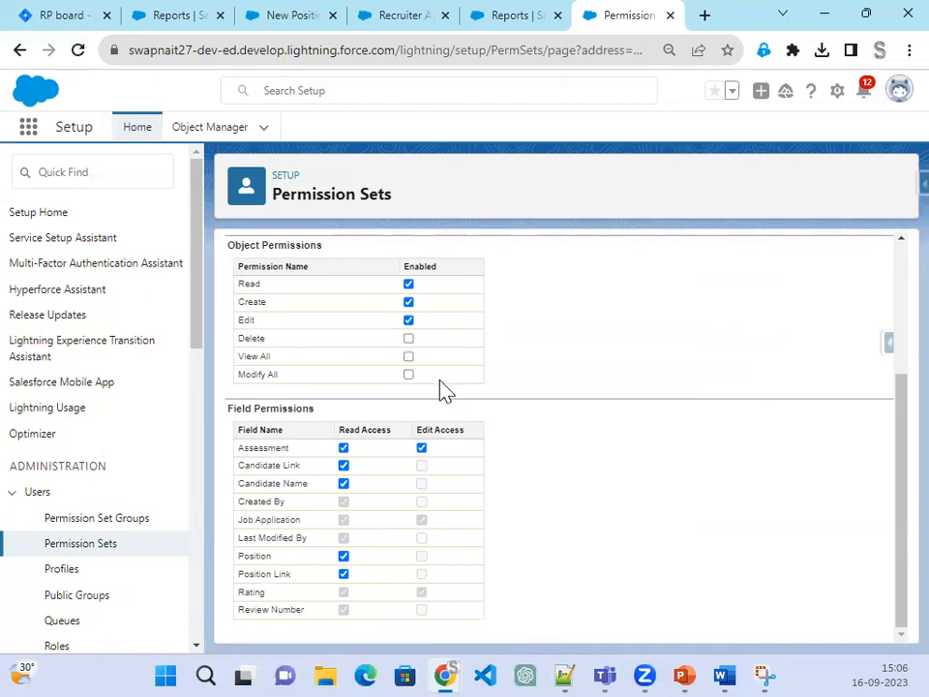
scroll(441, 389, up, 2)
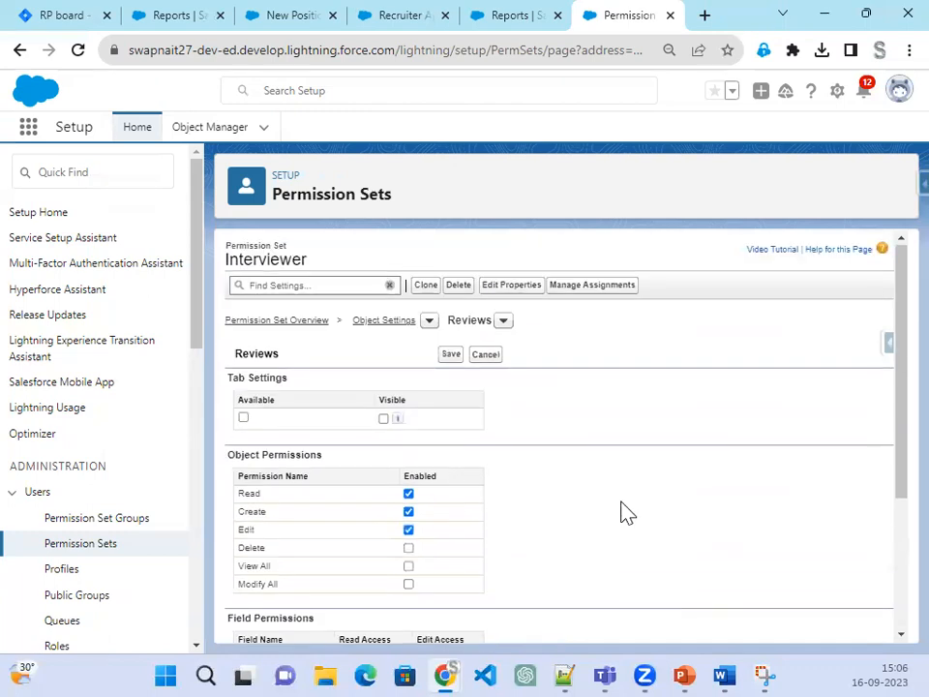
click(487, 358)
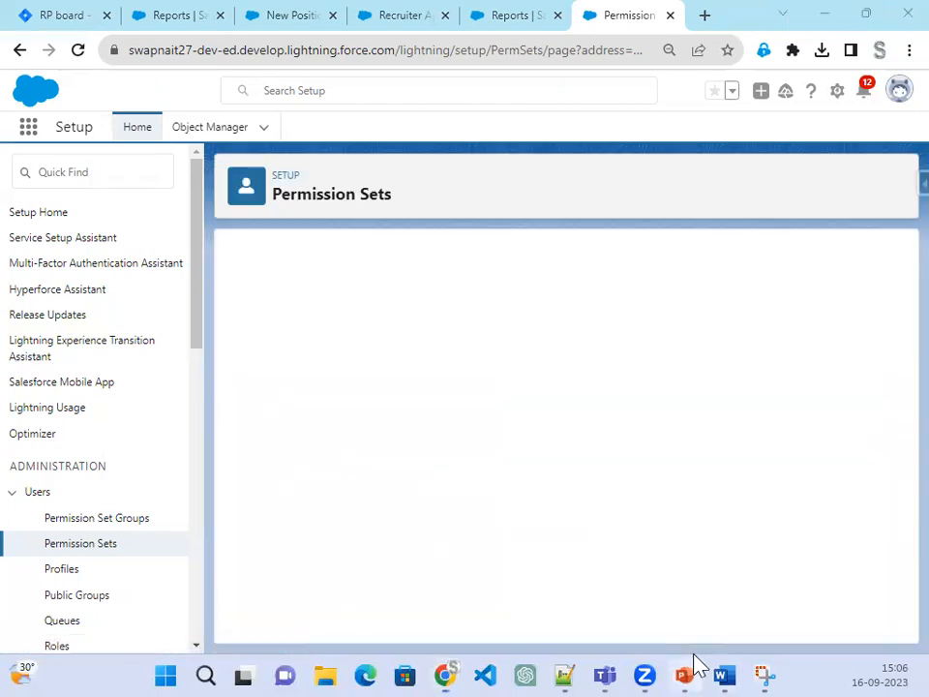
click(689, 668)
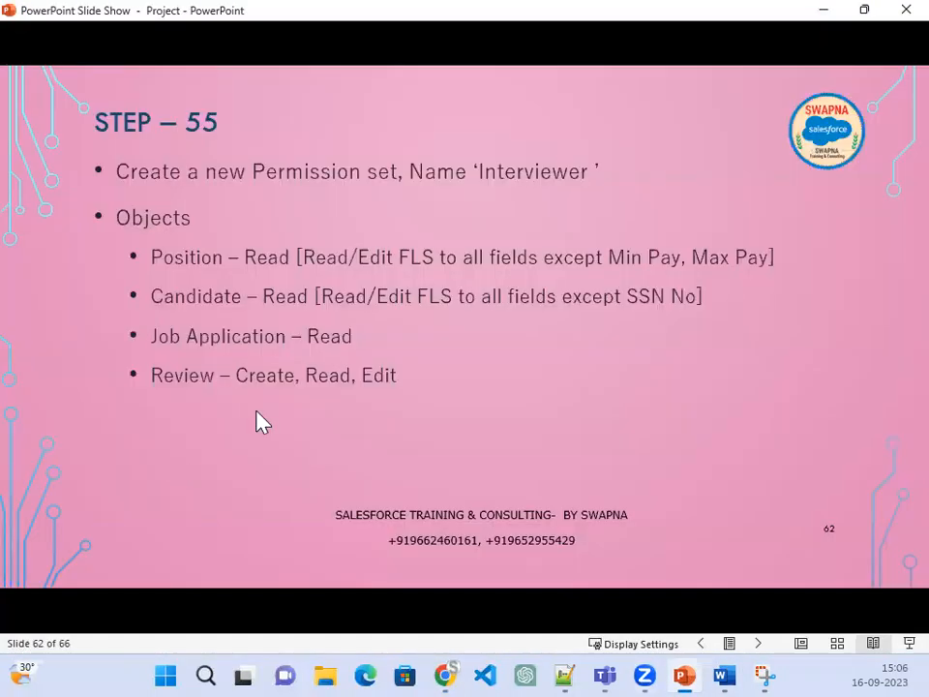
click(458, 418)
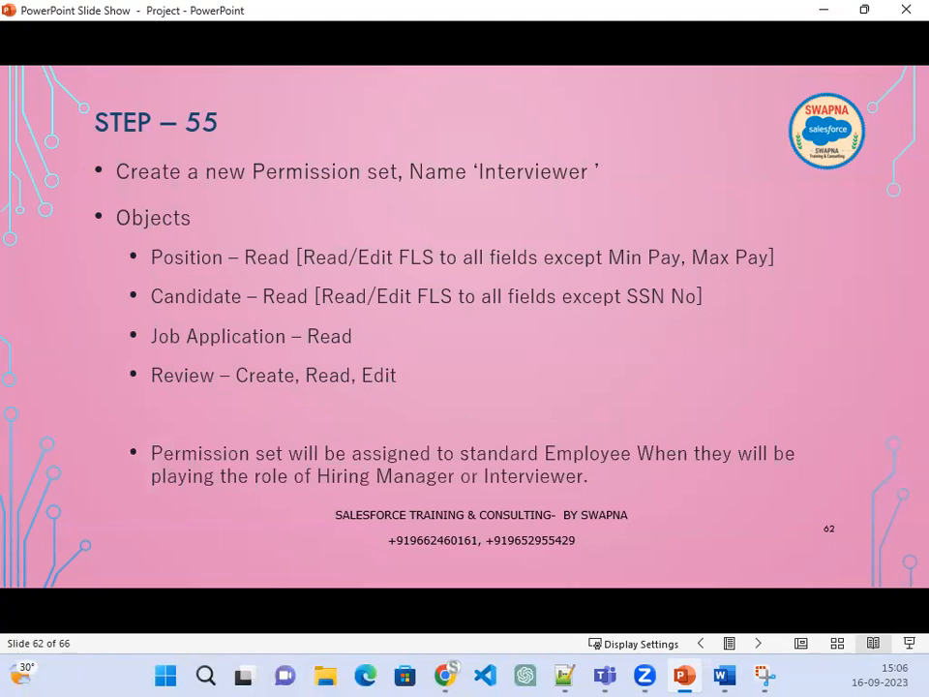
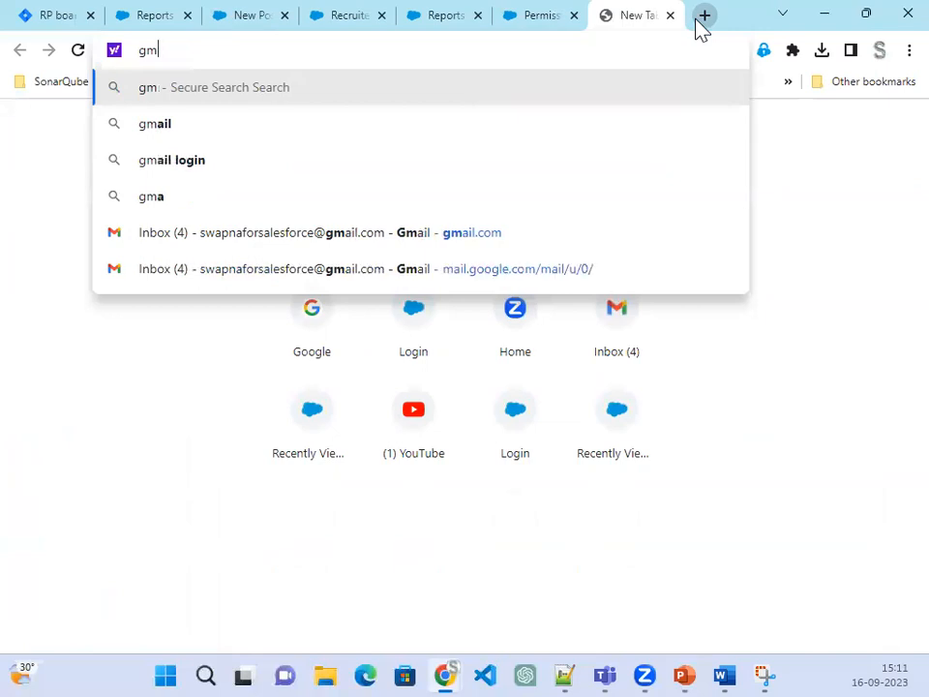
Step: Load the Gmail inbox from the Inbox (4) shortcut tile on the new tab page
key(Down)
key(Down)
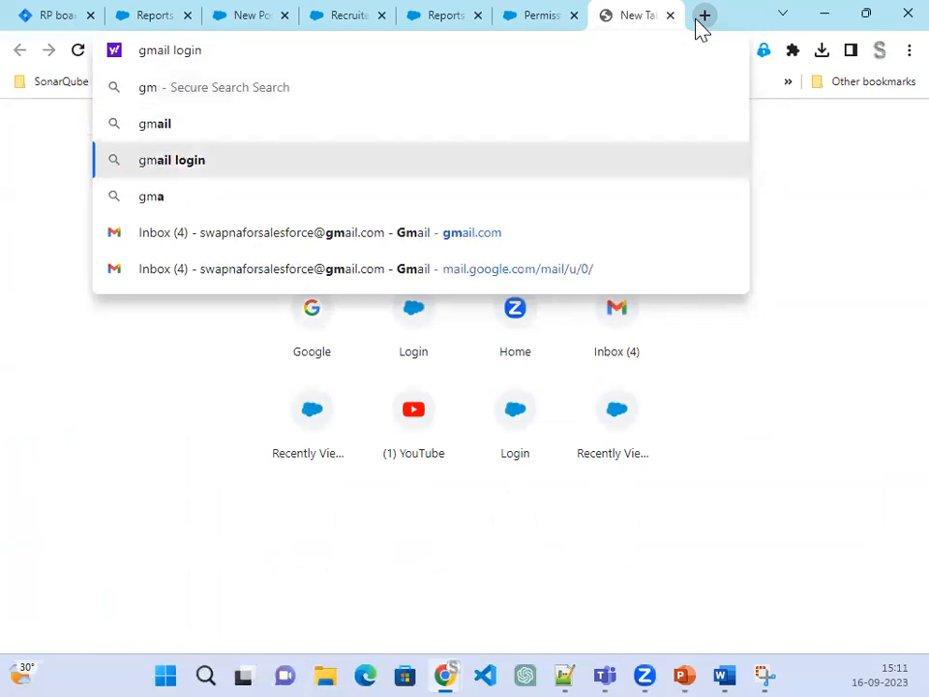
key(Down)
key(Down)
key(Down)
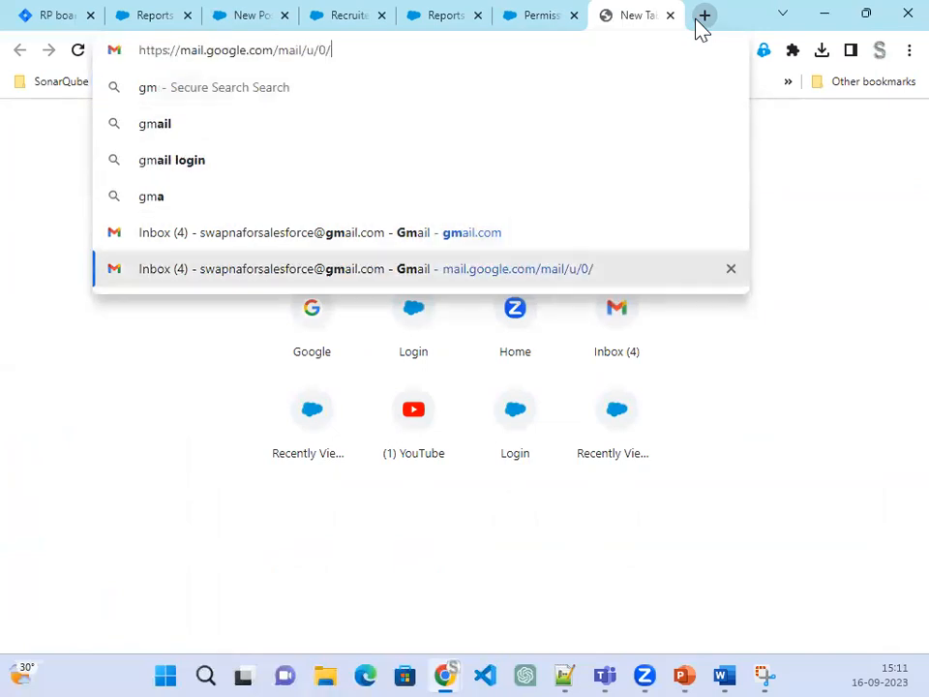
key(Up)
key(Up)
key(Up)
key(Up)
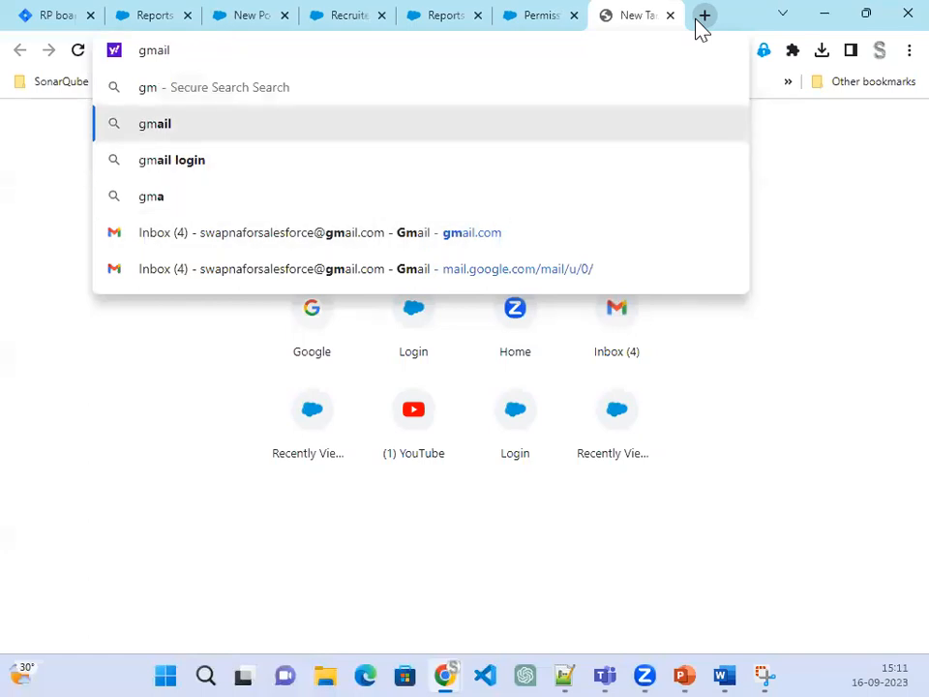
click(614, 357)
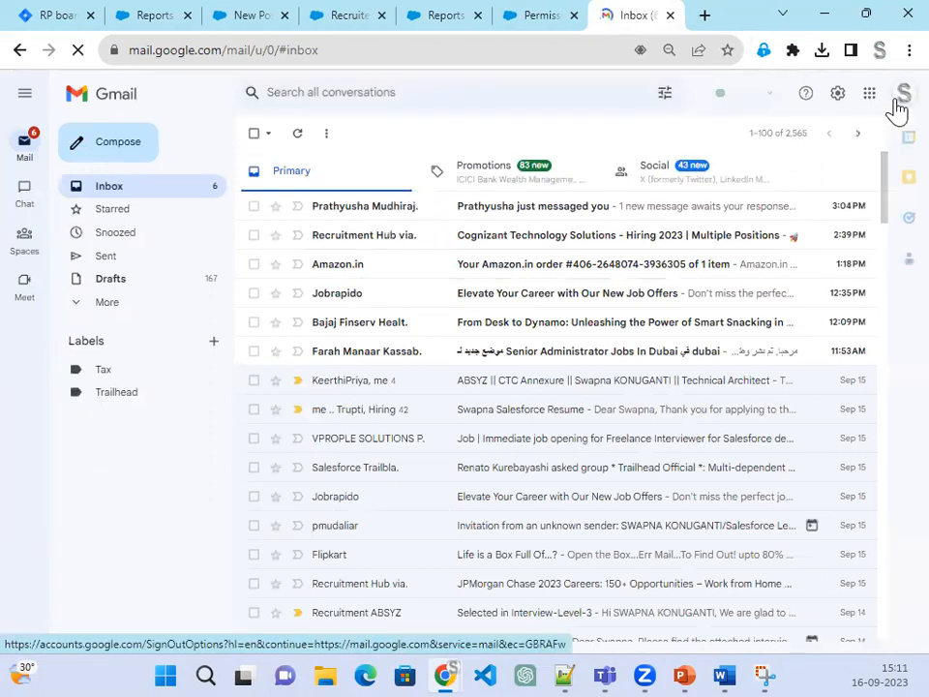
Step: Switch to the other Google account and verify the account from the 'Welcome to Salesforce' email
click(900, 101)
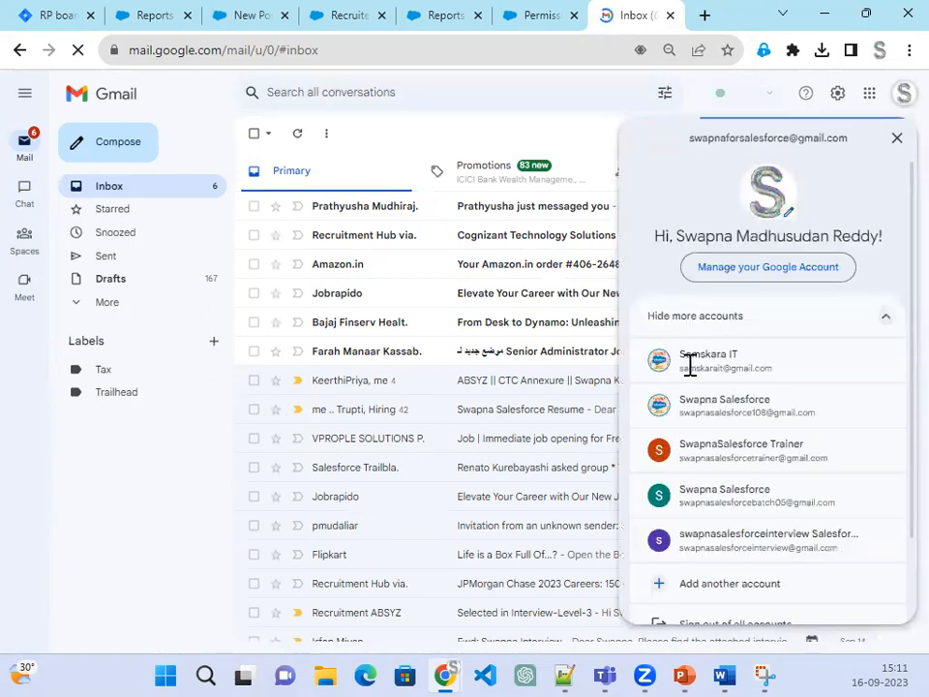
click(690, 373)
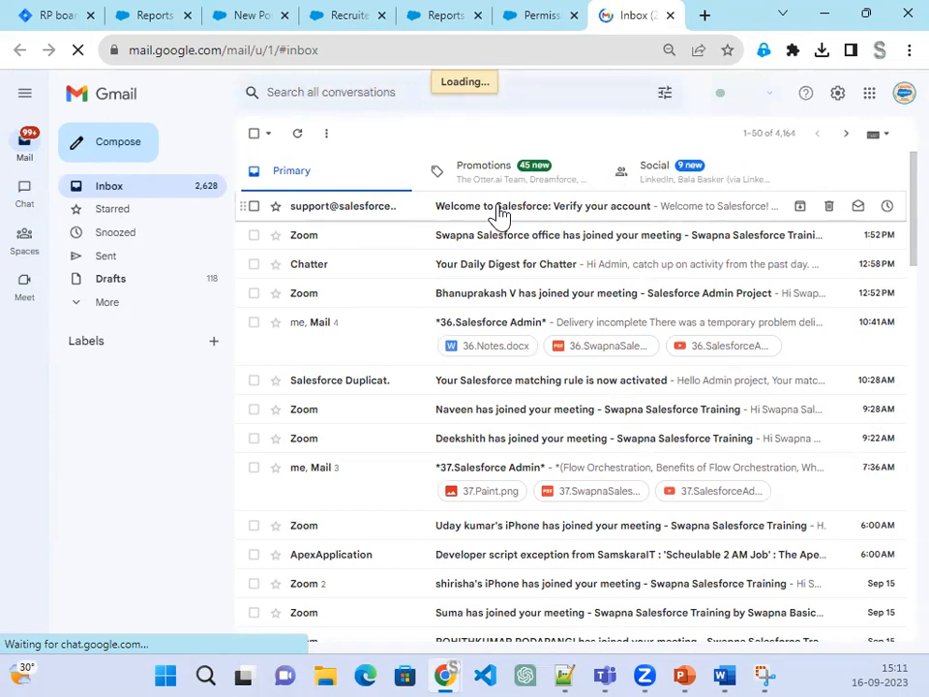
click(499, 211)
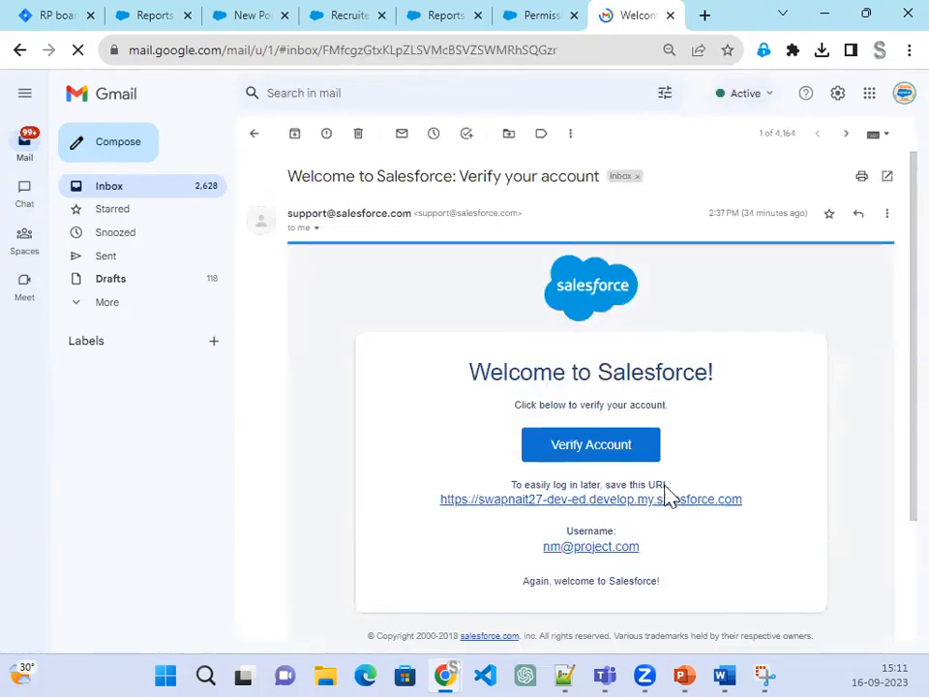
click(557, 446)
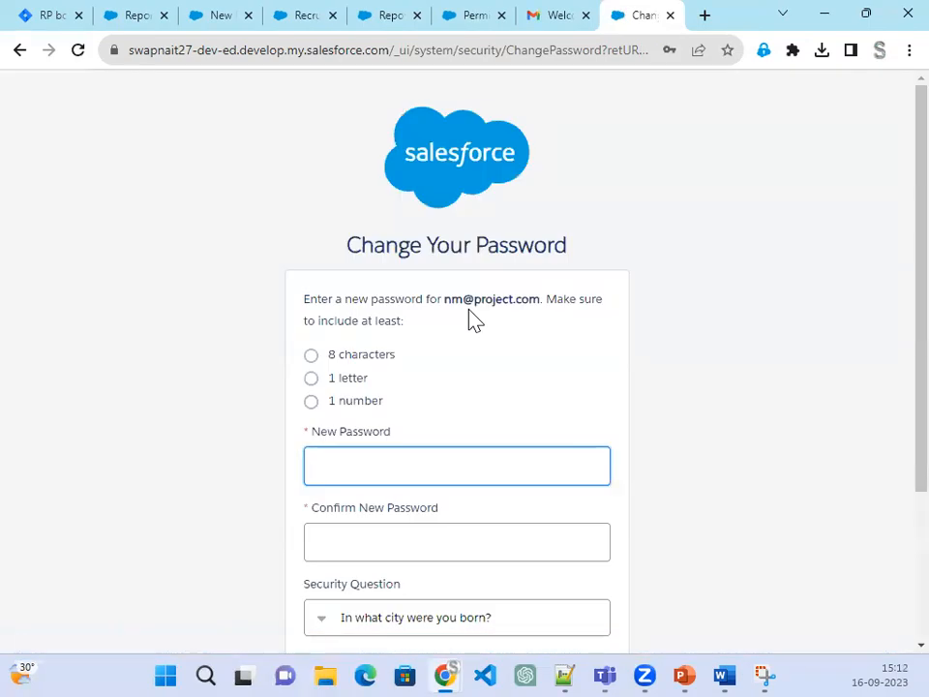
Step: Enter the new Salesforce password and confirm it
text(•••••••••)
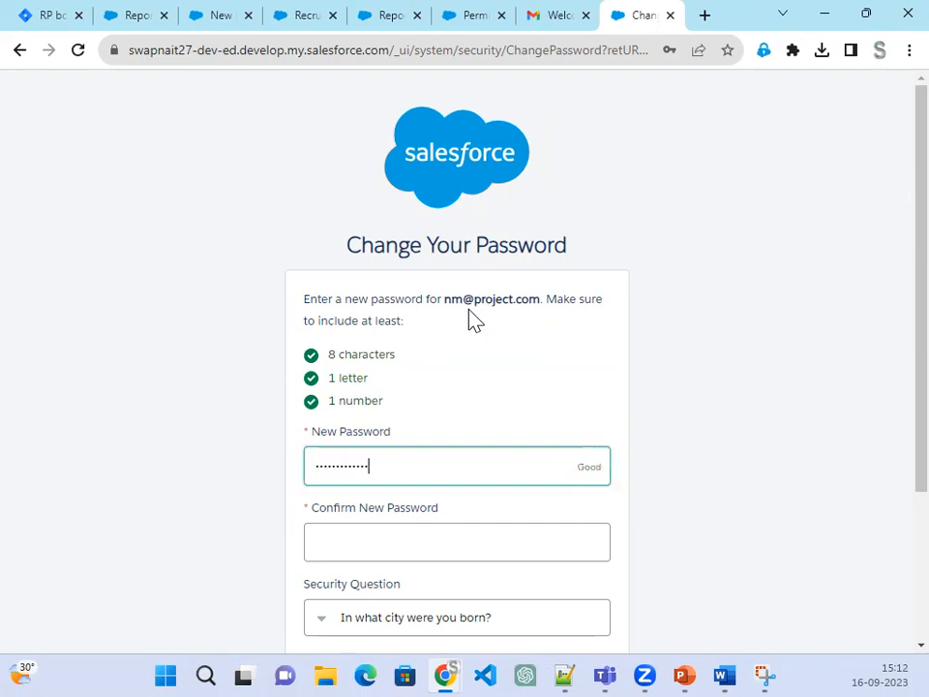
key(Tab)
text(••••)
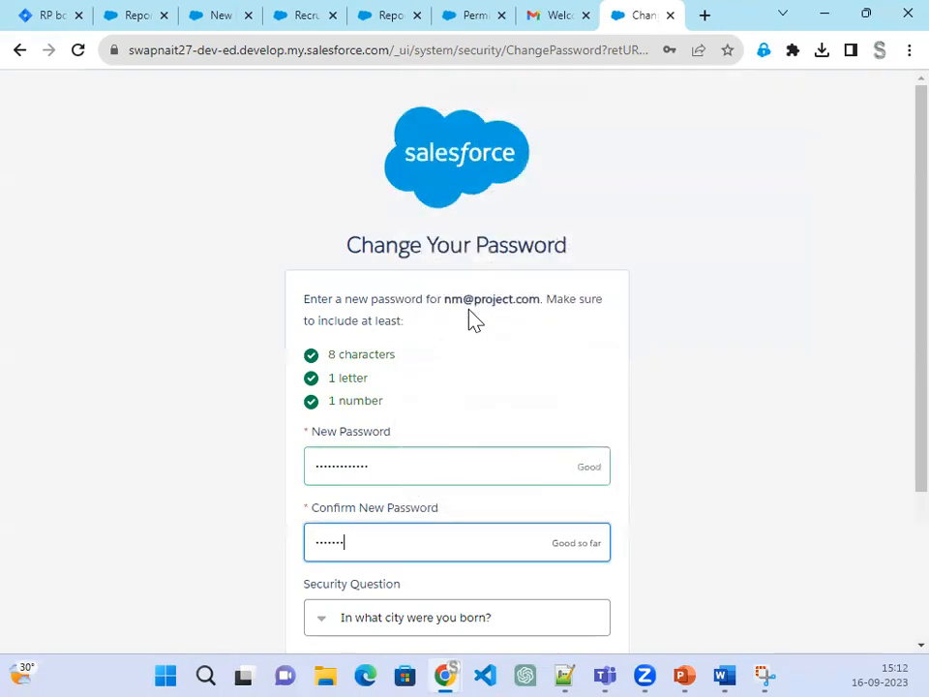
text(•••••••••)
key(Tab)
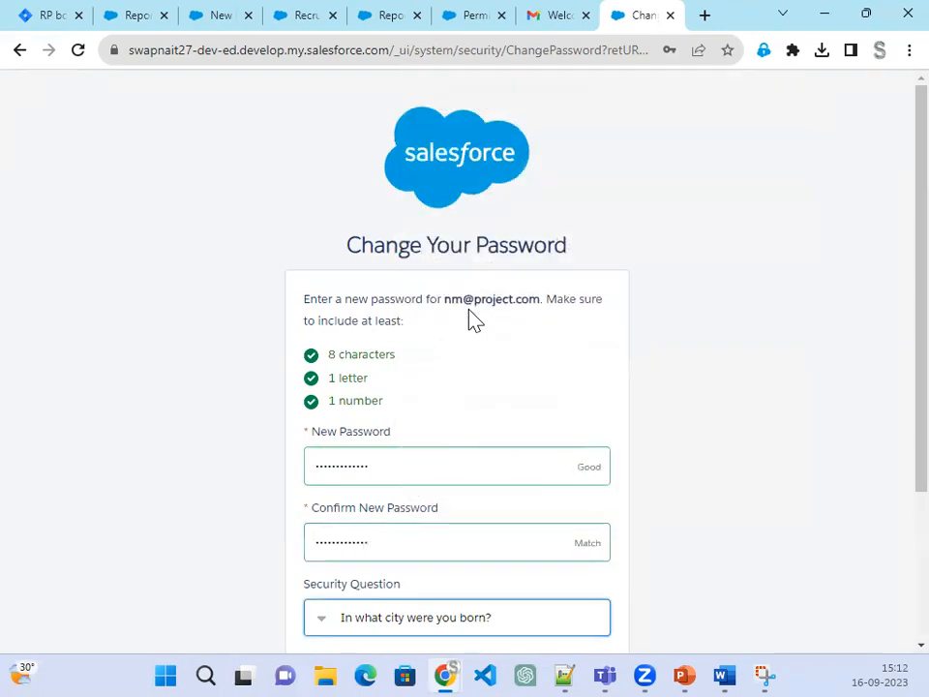
Step: Choose 'What is your pet's name?' as the security question, answer it, and submit
scroll(455, 323, down, 2)
click(459, 418)
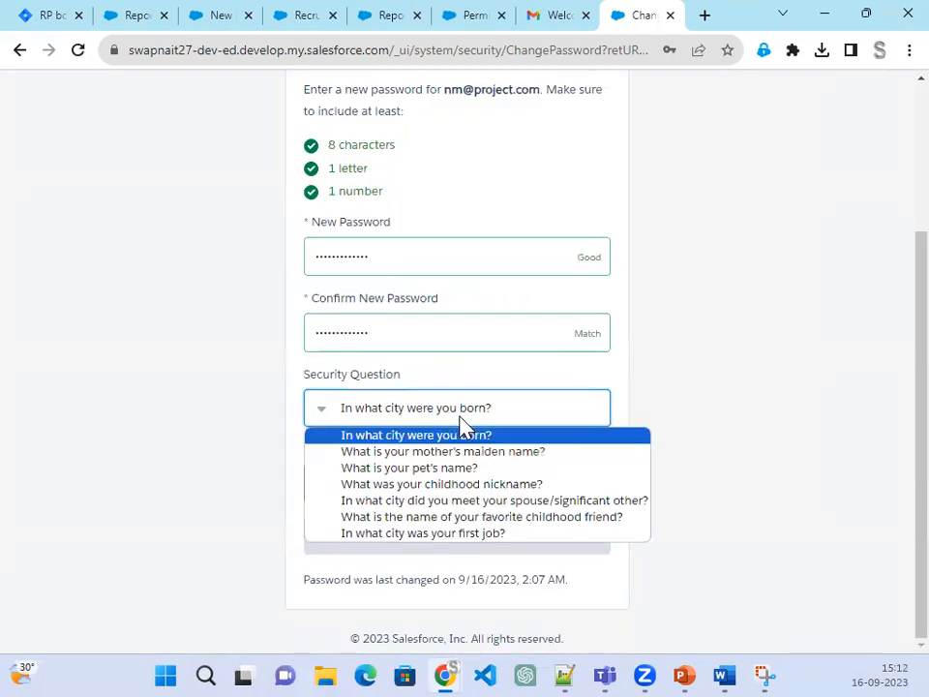
click(481, 468)
click(440, 476)
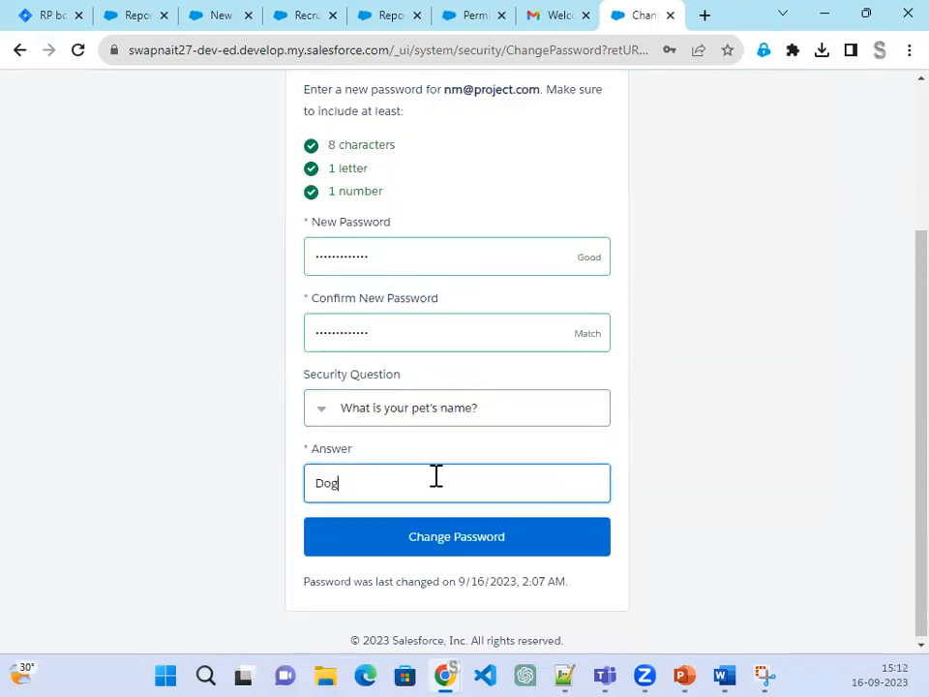
click(446, 550)
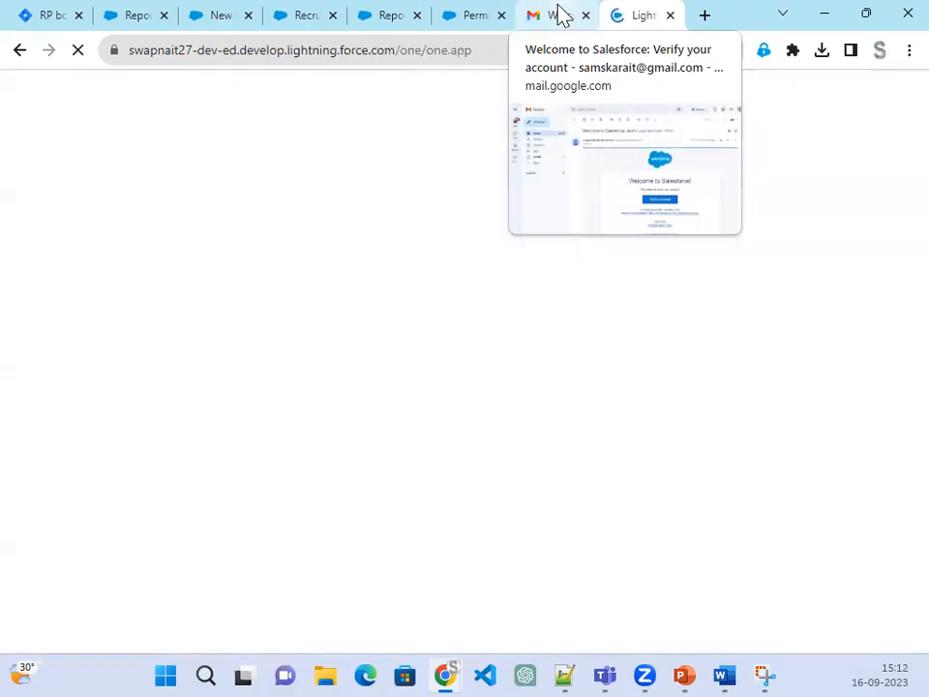
Step: Copy the Salesforce login address from the email and load it in a new incognito window
click(559, 15)
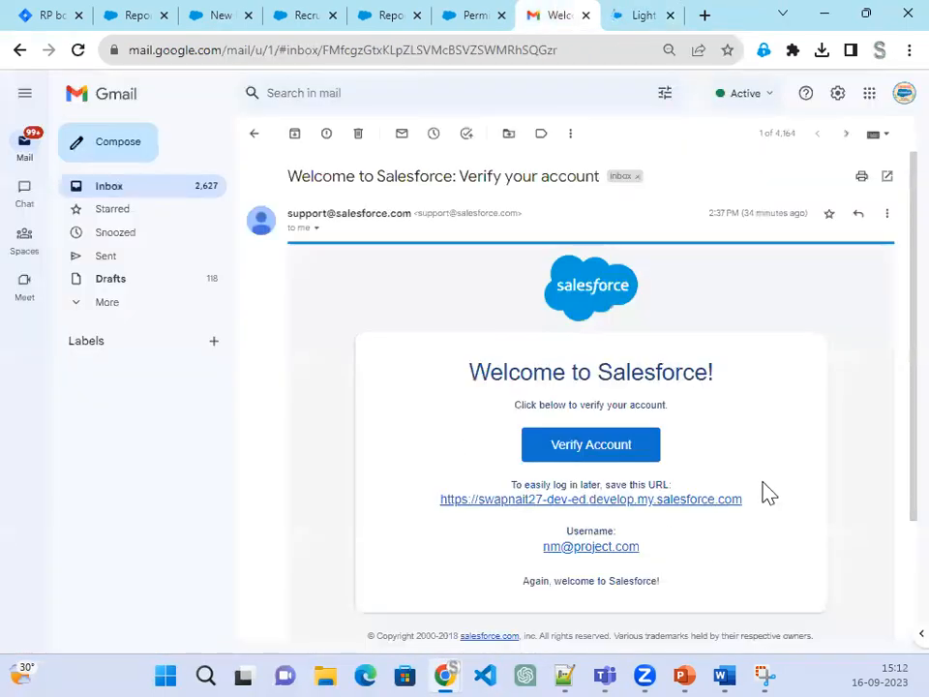
drag(755, 500, 437, 513)
key(ctrl+c)
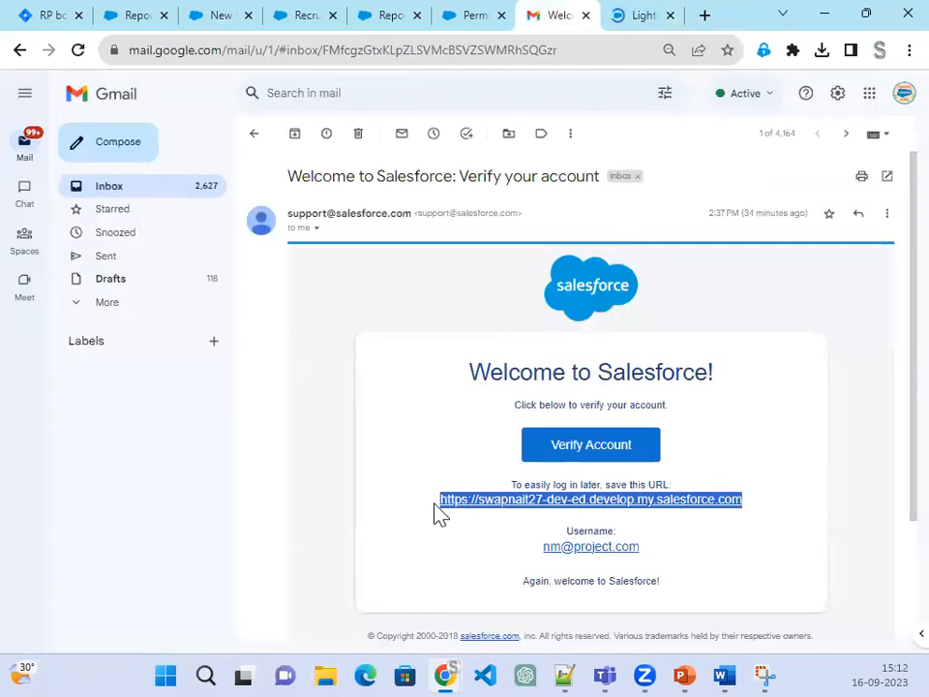
click(456, 657)
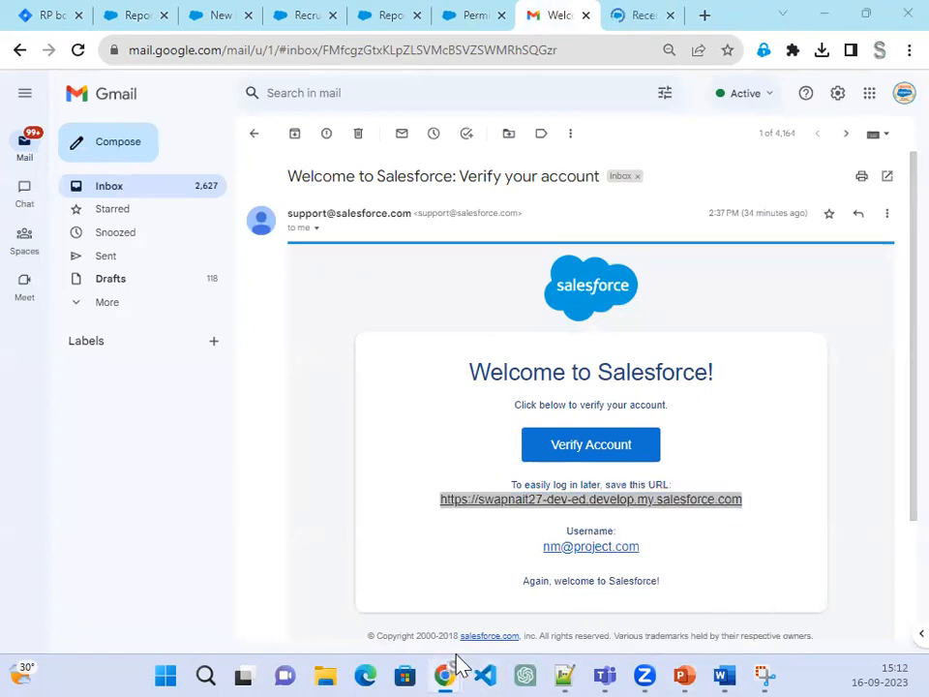
right_click(459, 665)
click(447, 539)
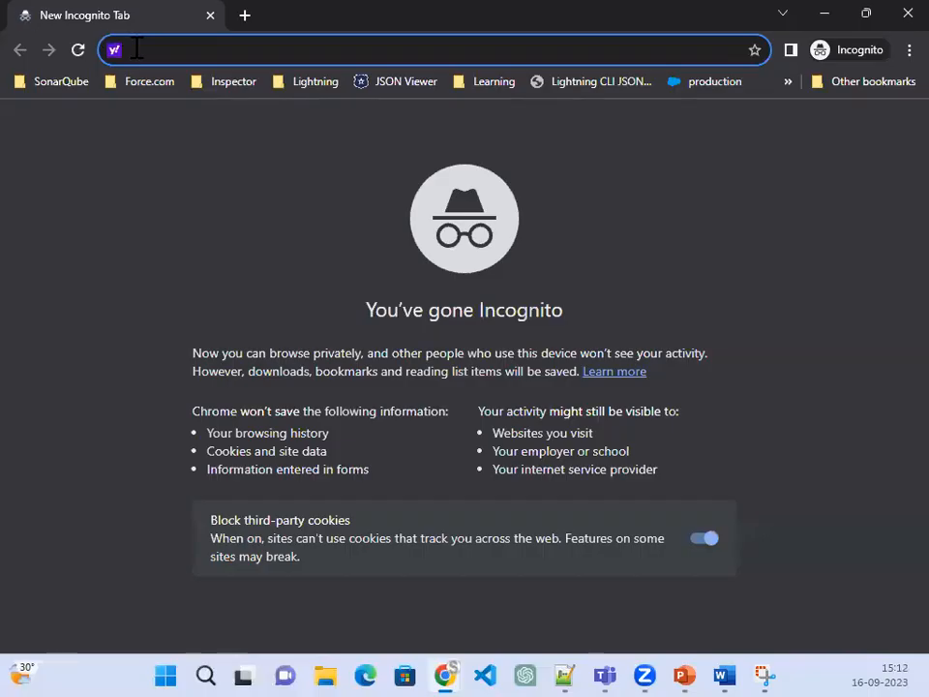
key(ctrl+v)
key(Return)
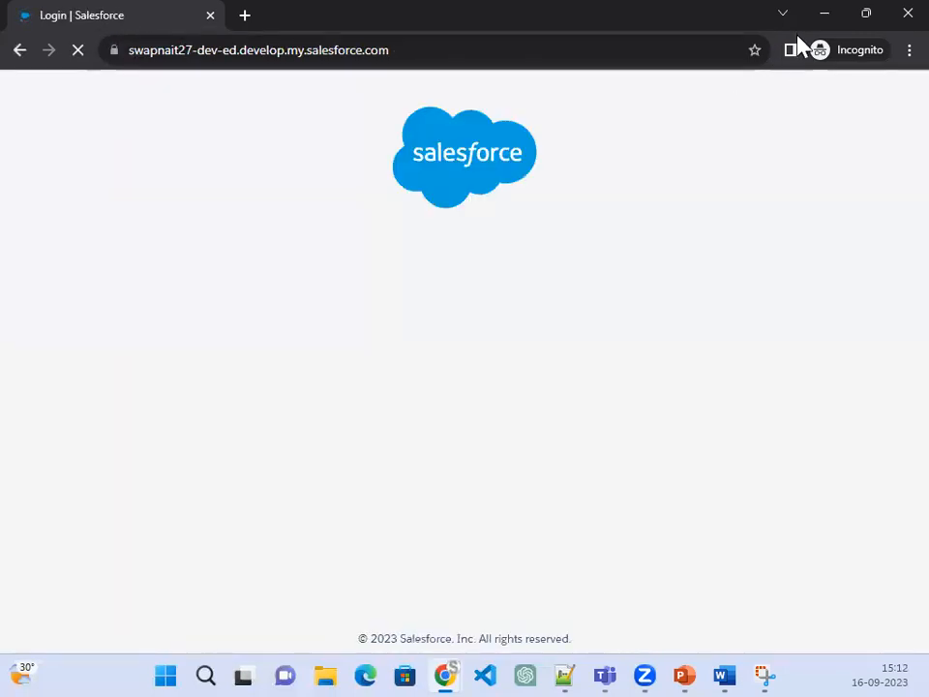
Step: Log in as the new user with the emailed username and password, then return to the admin's Salesforce tab
click(825, 14)
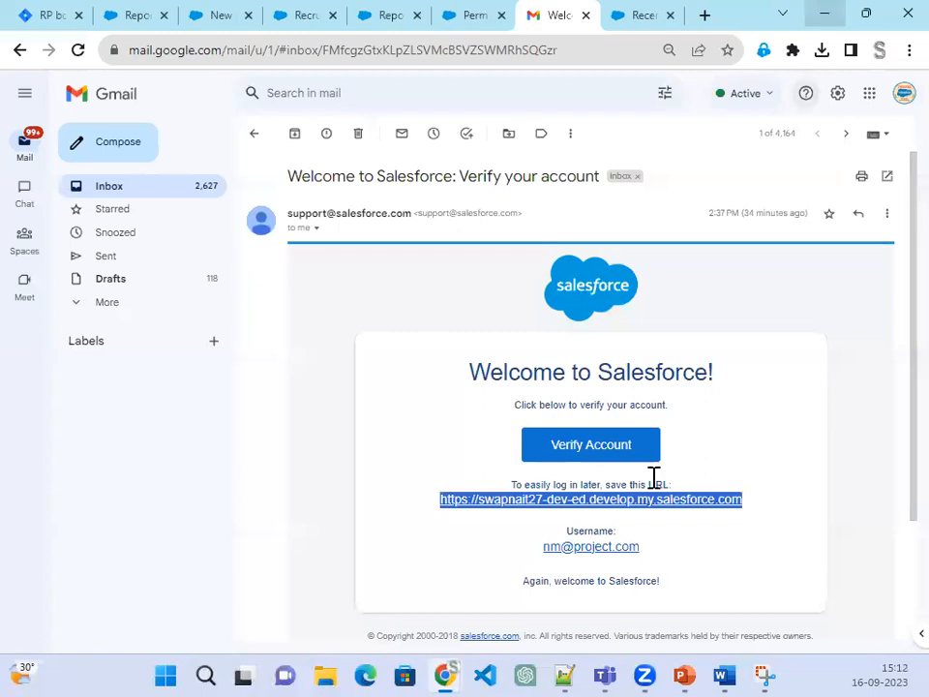
drag(641, 559, 546, 557)
key(ctrl+c)
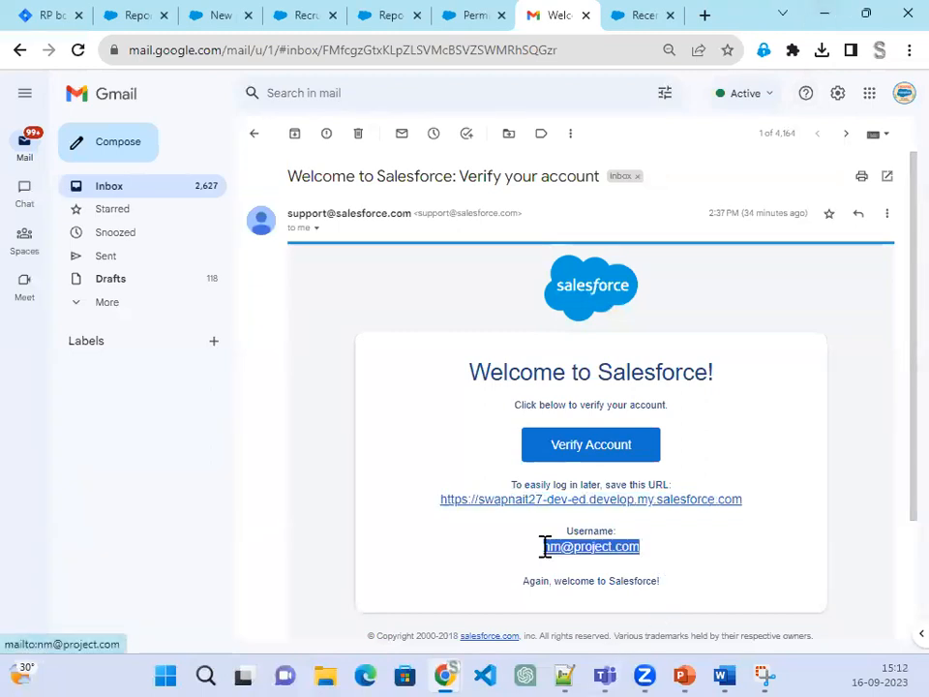
key(alt+Tab)
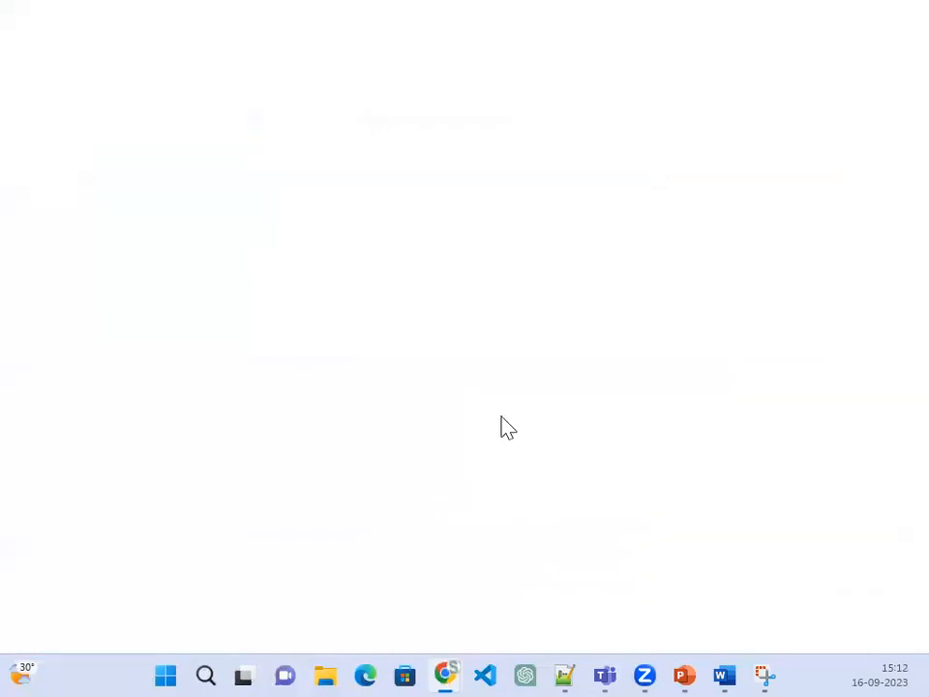
key(ctrl+v)
click(448, 358)
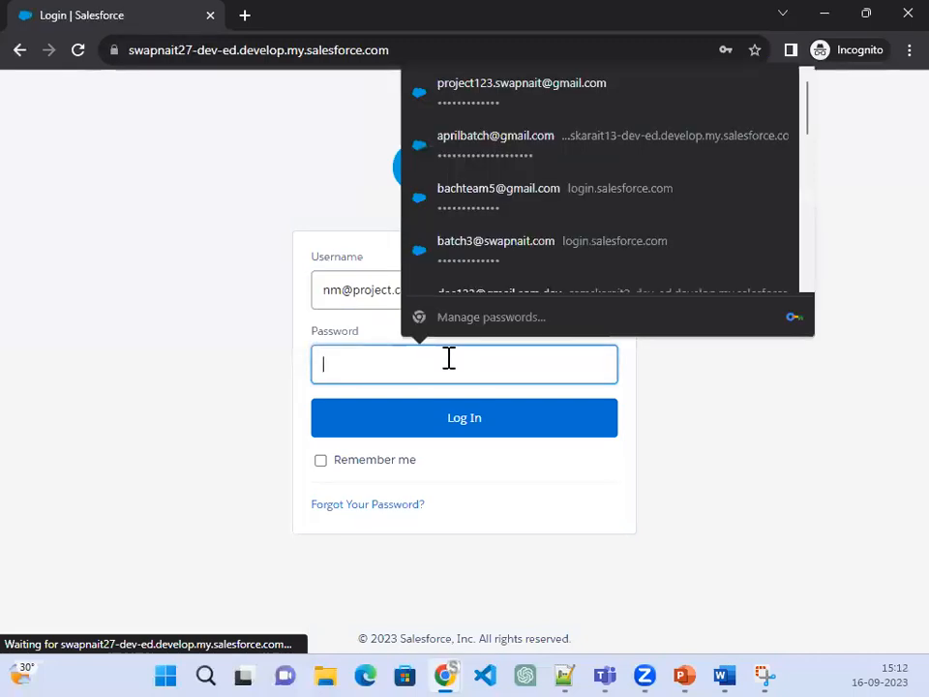
text(p)
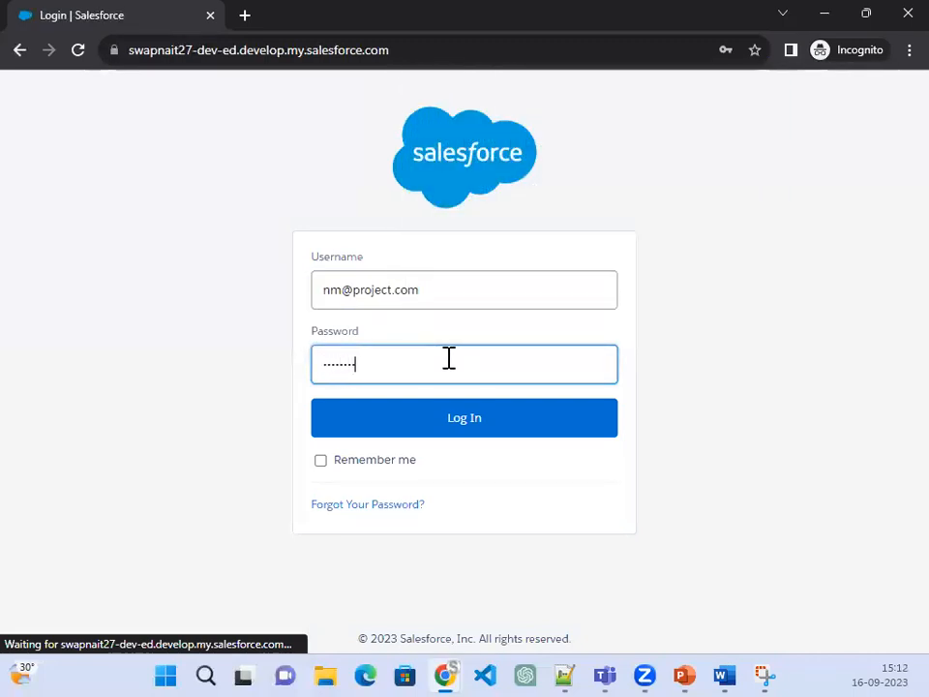
text(••)
click(476, 419)
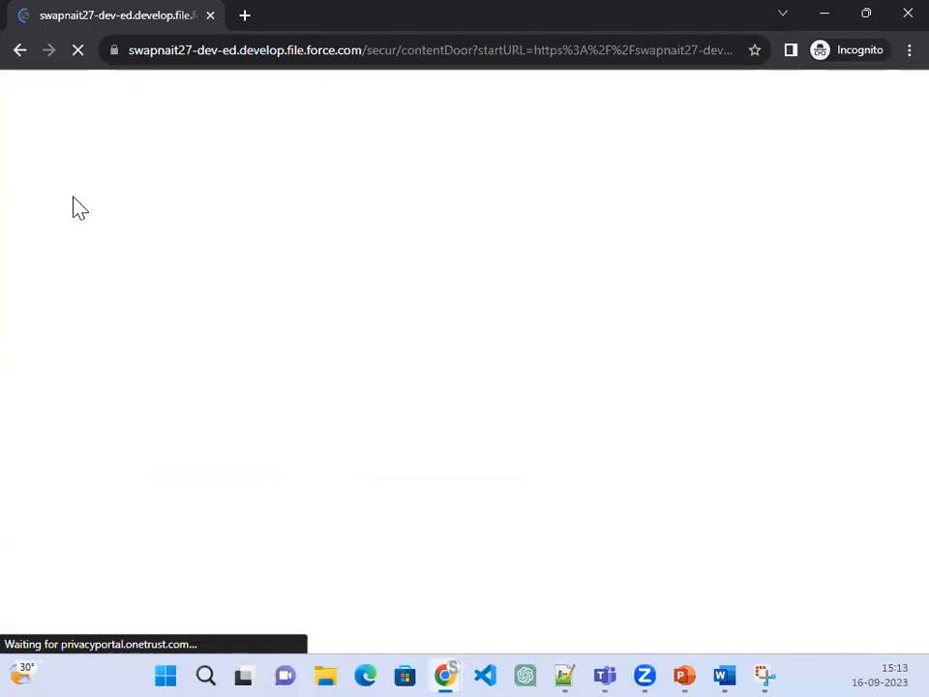
click(835, 21)
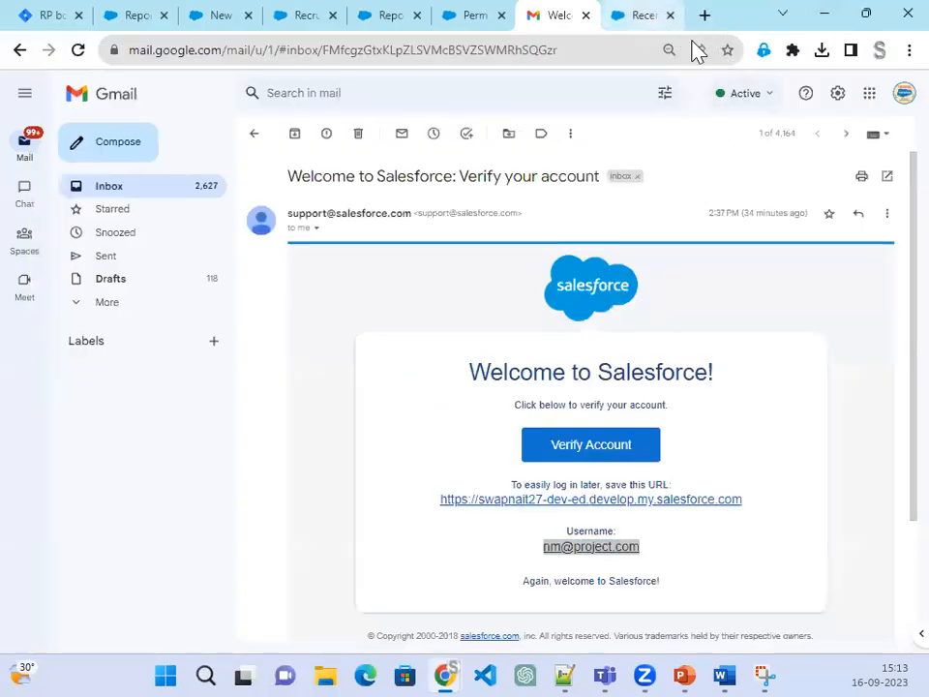
click(660, 21)
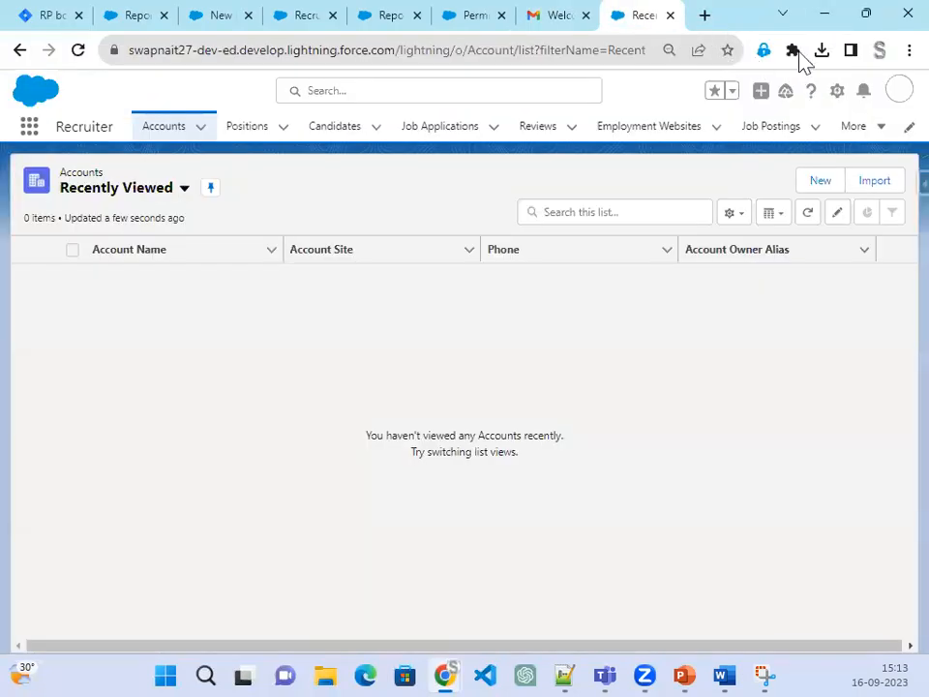
Step: Log the recruiter user out and close the extra login and Gmail tabs
click(897, 100)
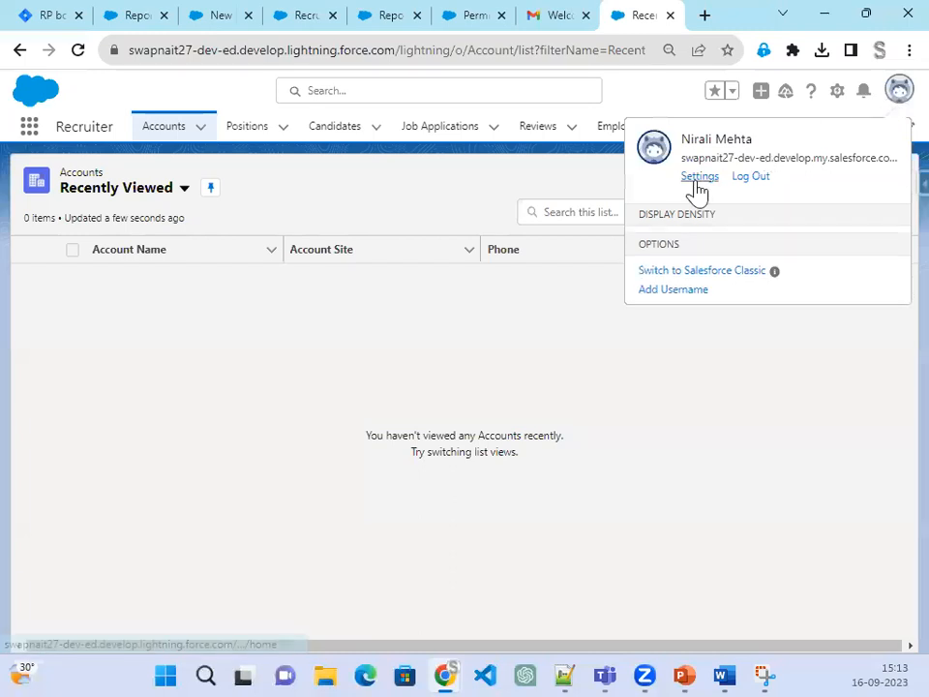
click(764, 183)
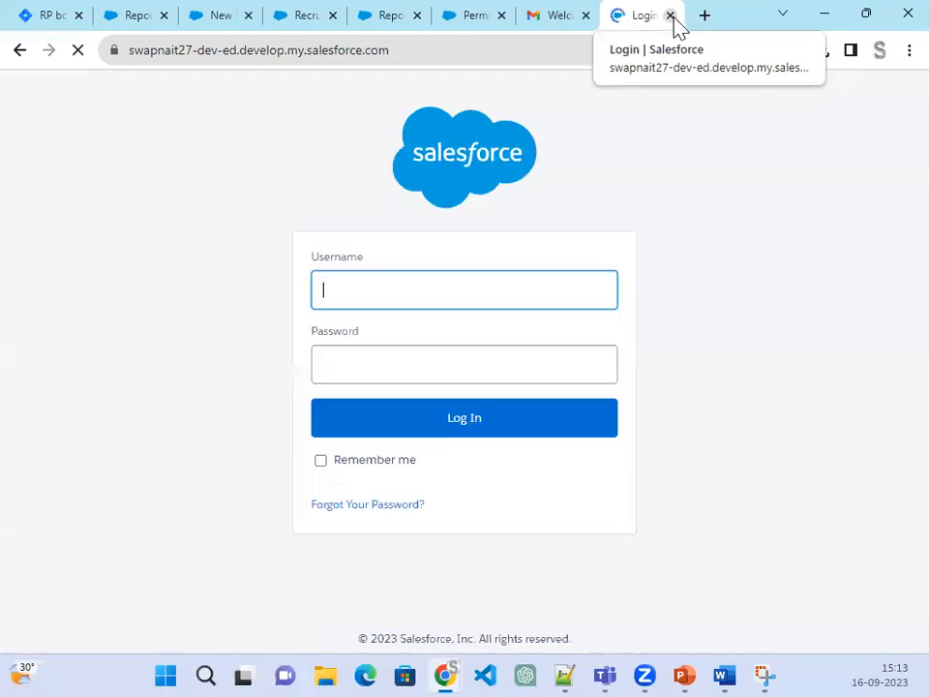
click(671, 17)
click(670, 17)
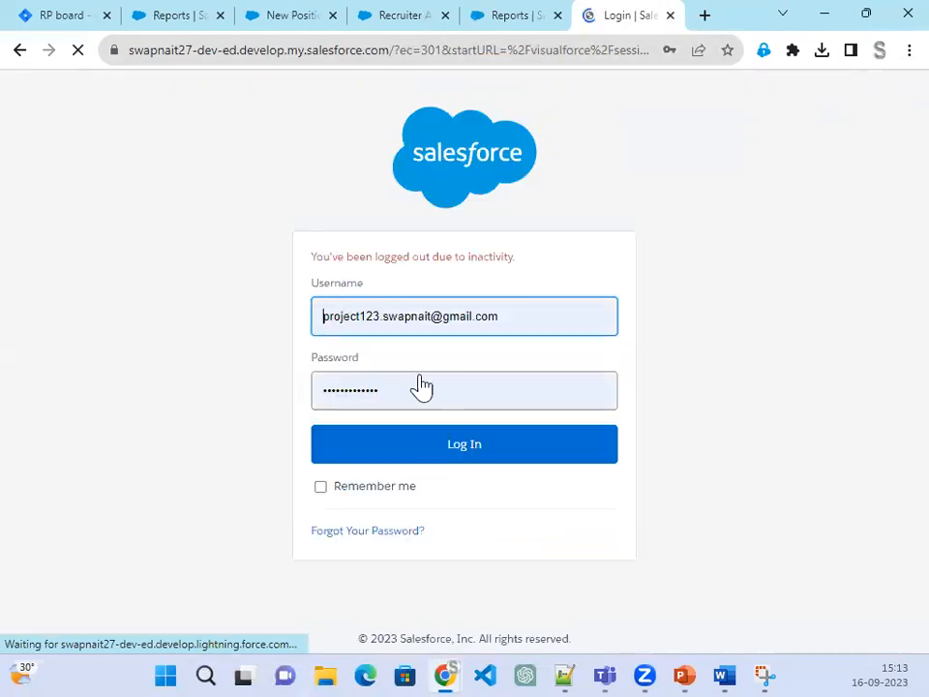
Step: Log back in as administrator and check the signed-in user in the avatar menu
click(424, 445)
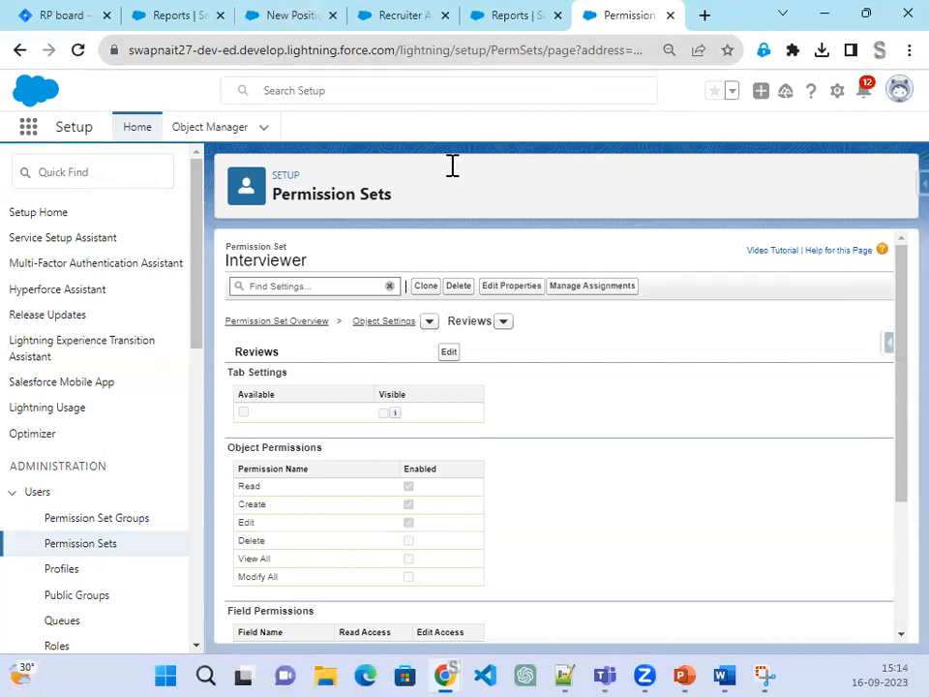
click(899, 90)
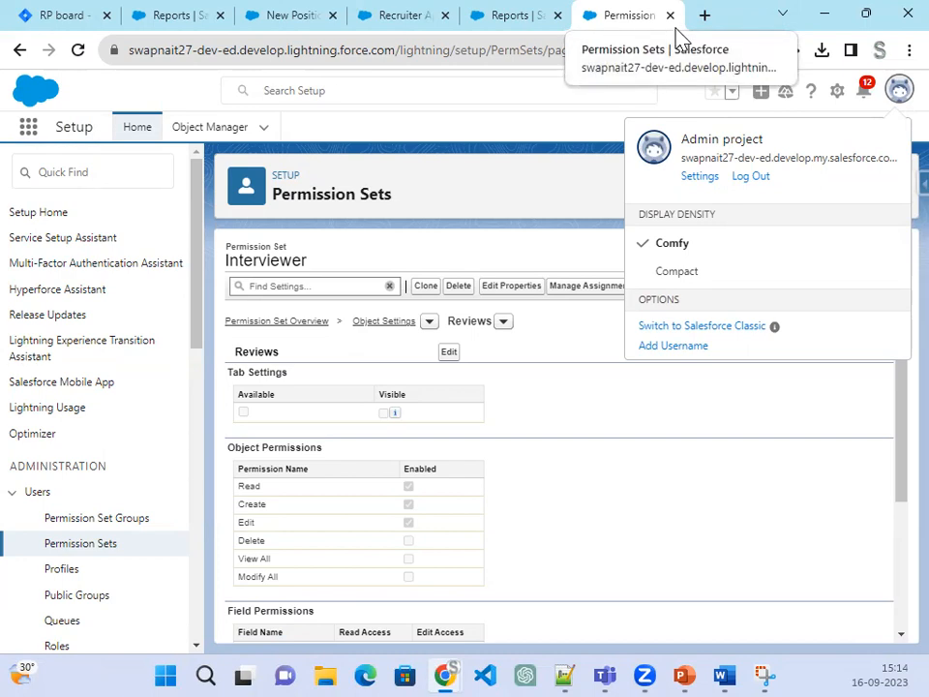
Step: Confirm the incognito session still belongs to the recruiter user, then return to Setup's Quick Find
mouse_move(451, 669)
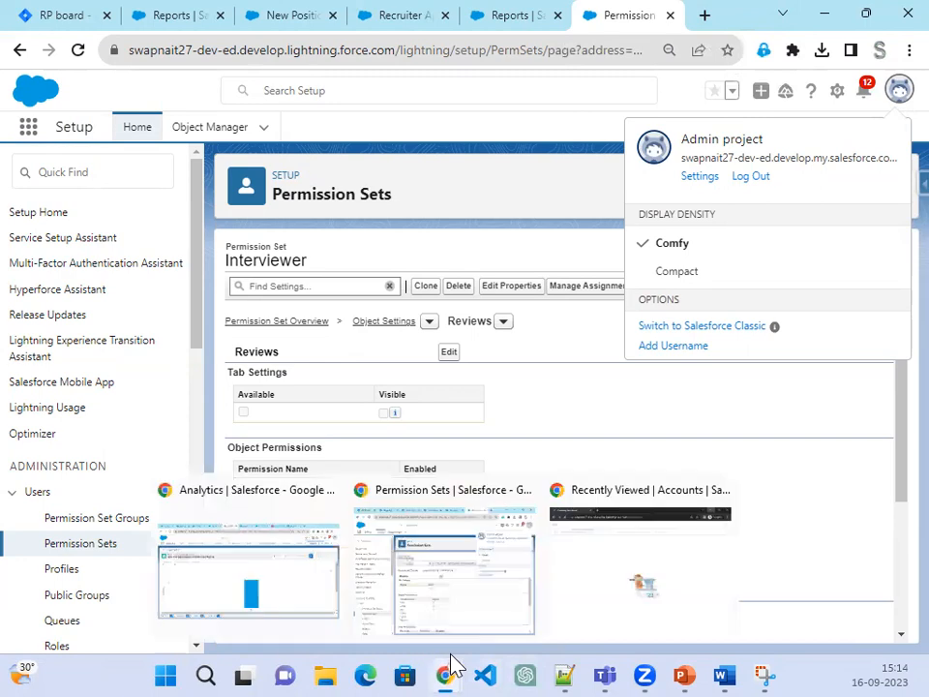
click(598, 600)
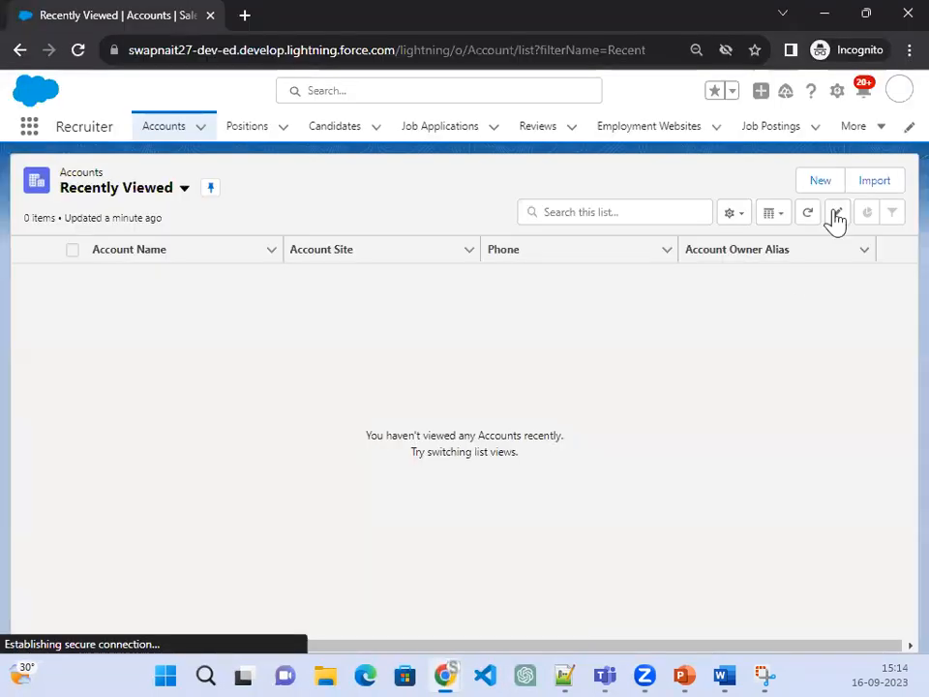
click(897, 98)
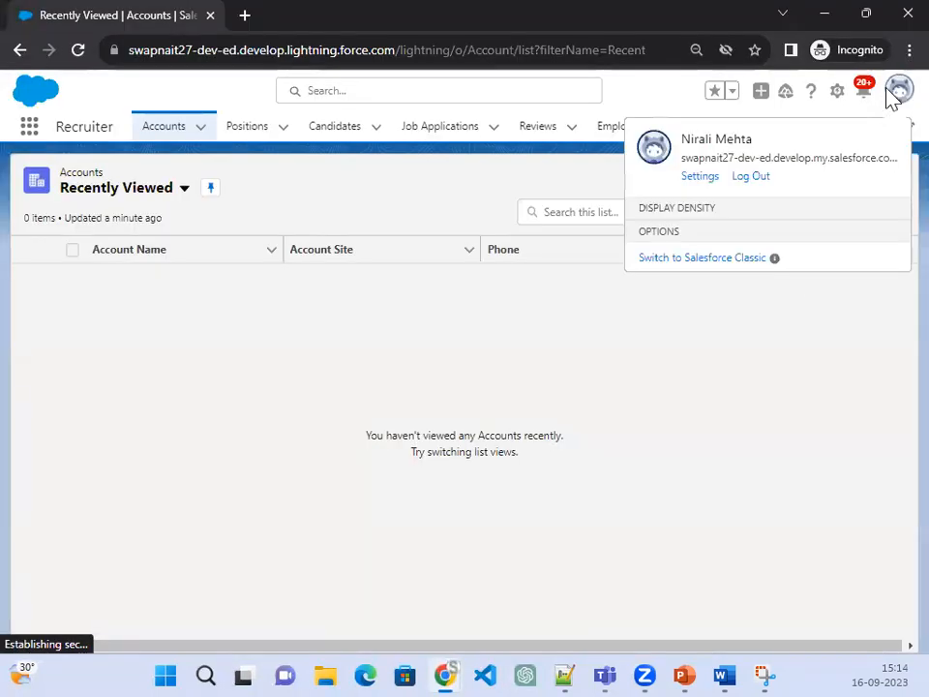
click(825, 14)
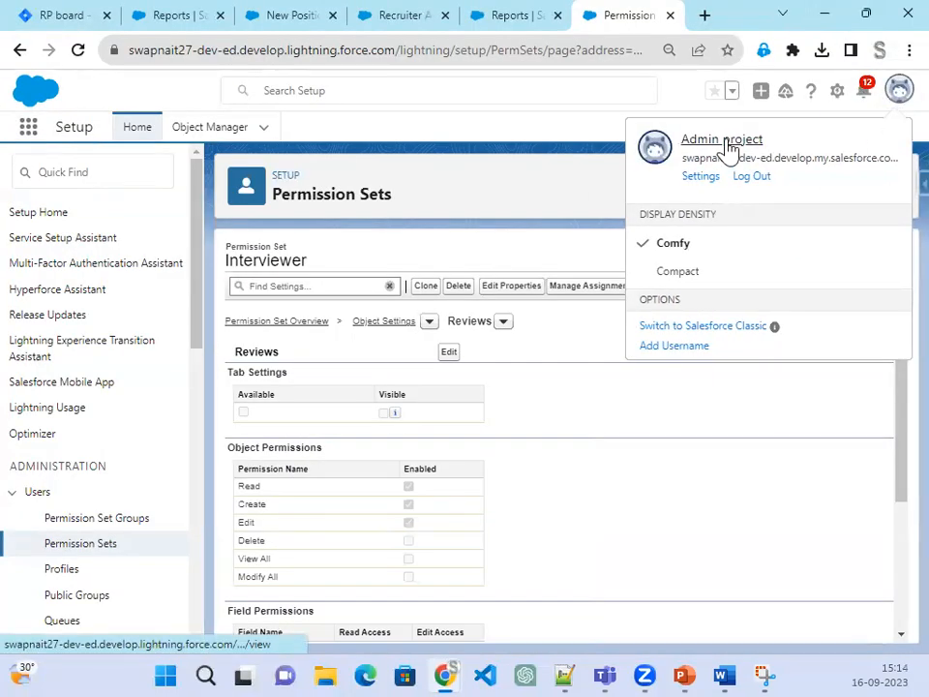
click(70, 172)
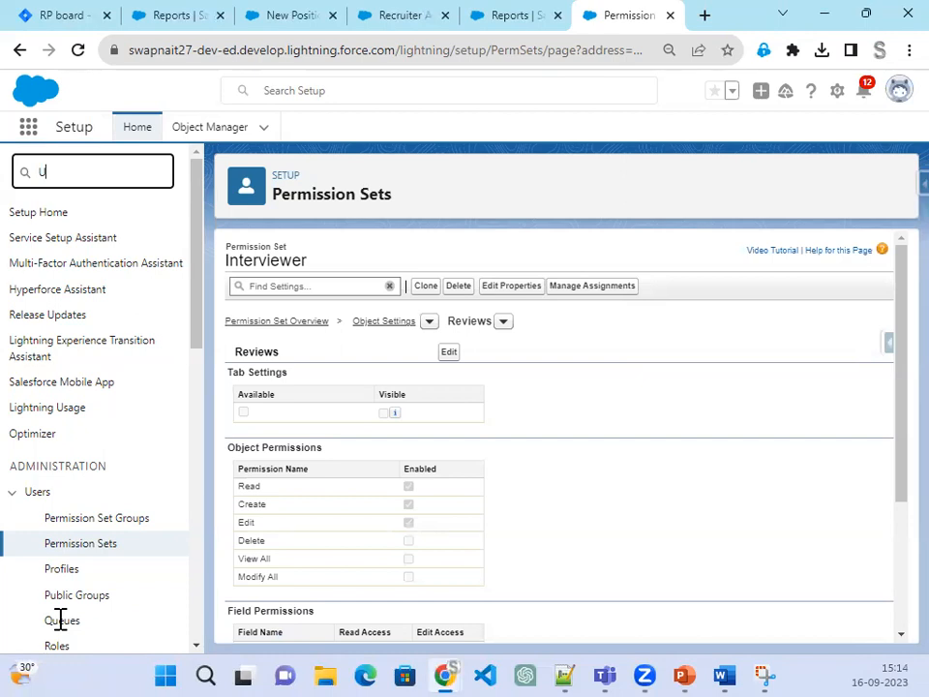
Step: Search Quick Find for 'User' and open the recruiter user's record from the All Users list
text(se)
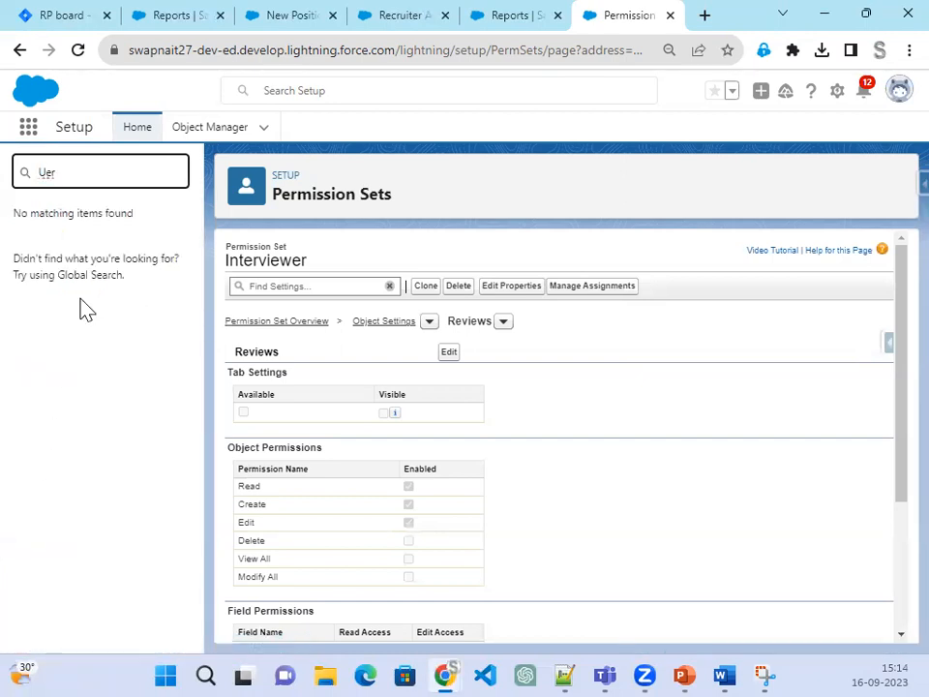
key(BackSpace)
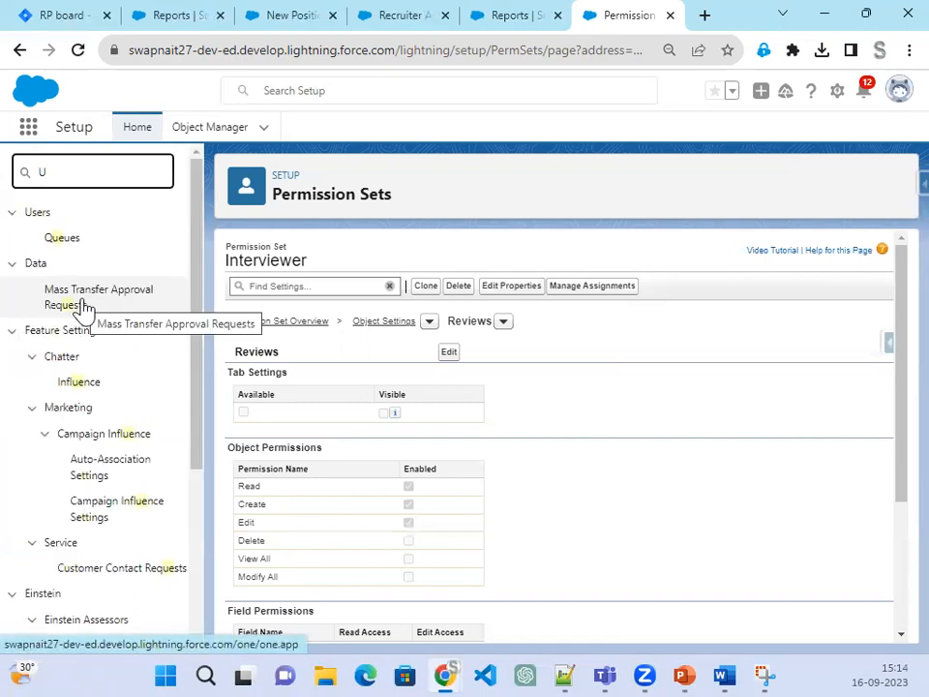
text(ser)
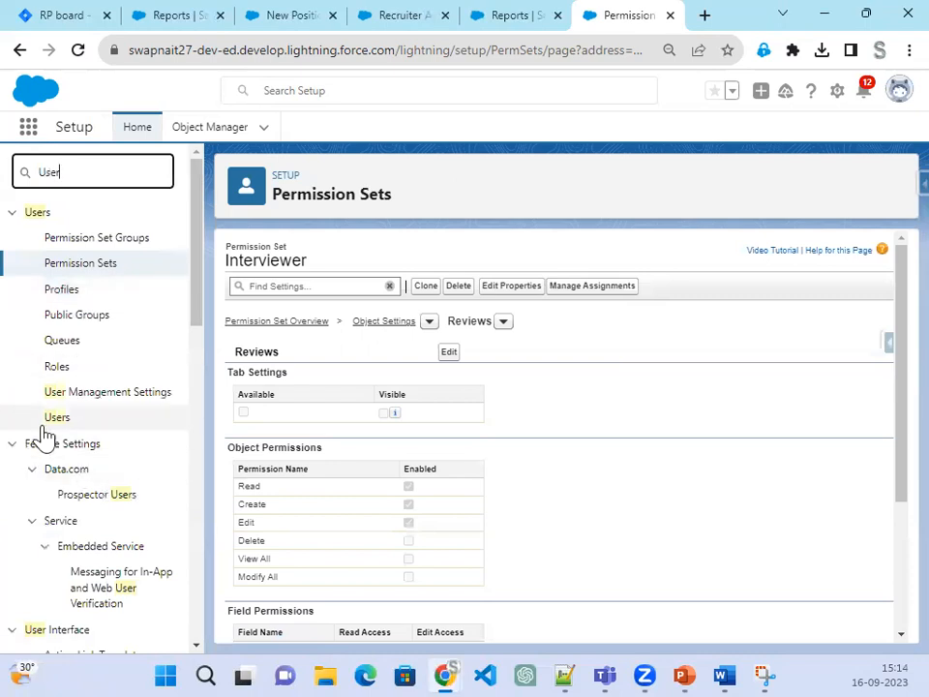
click(58, 420)
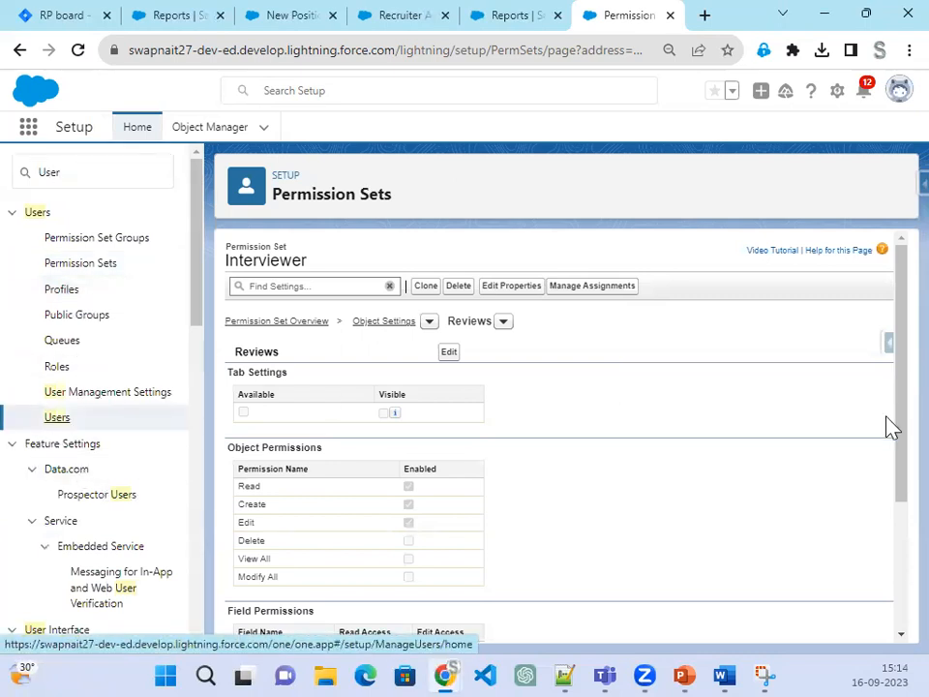
click(61, 422)
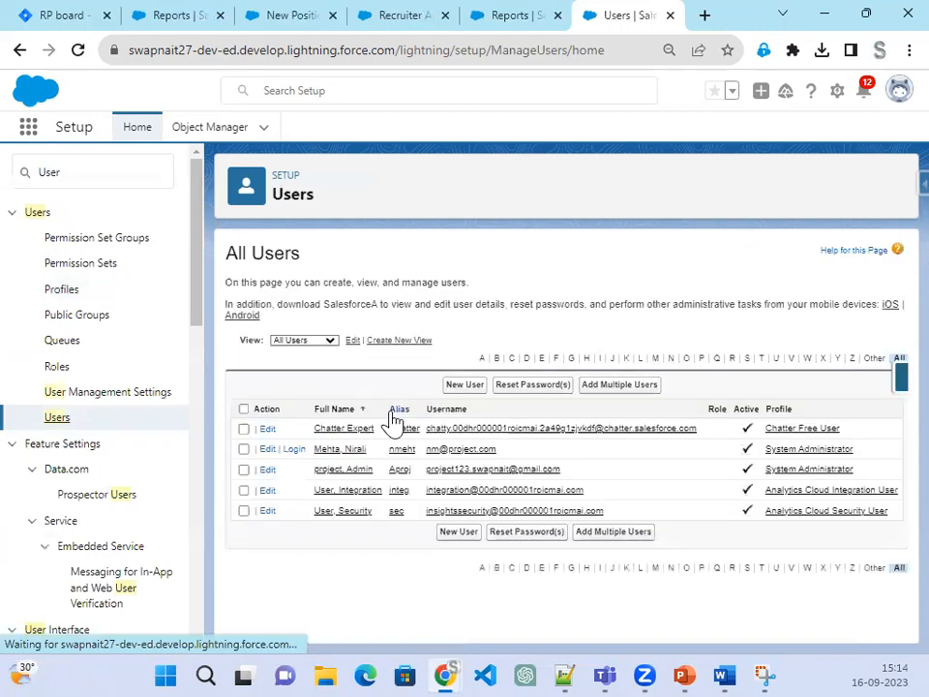
click(336, 452)
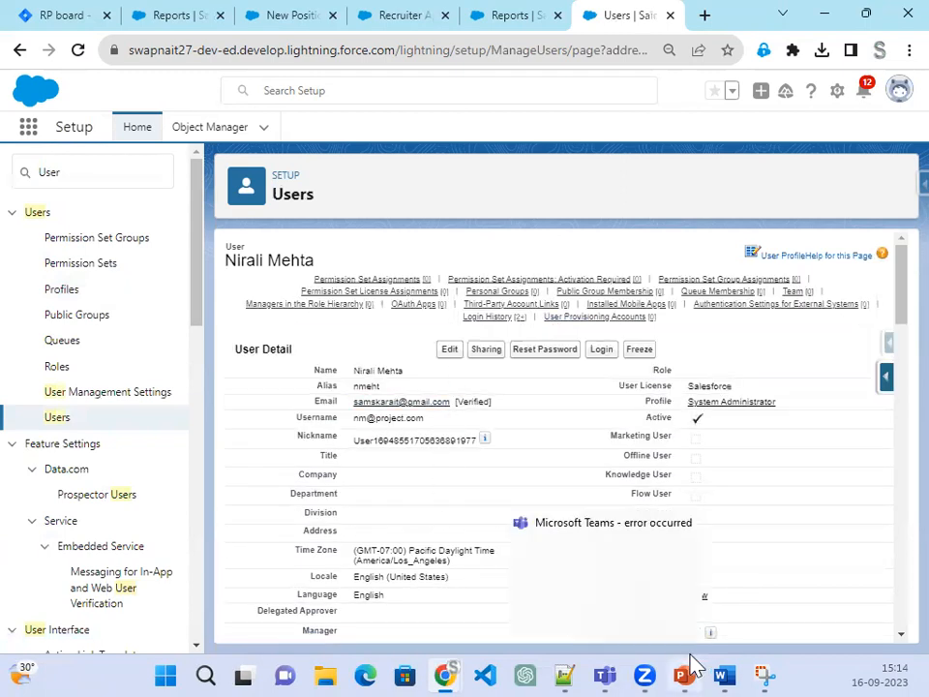
mouse_move(451, 669)
click(656, 592)
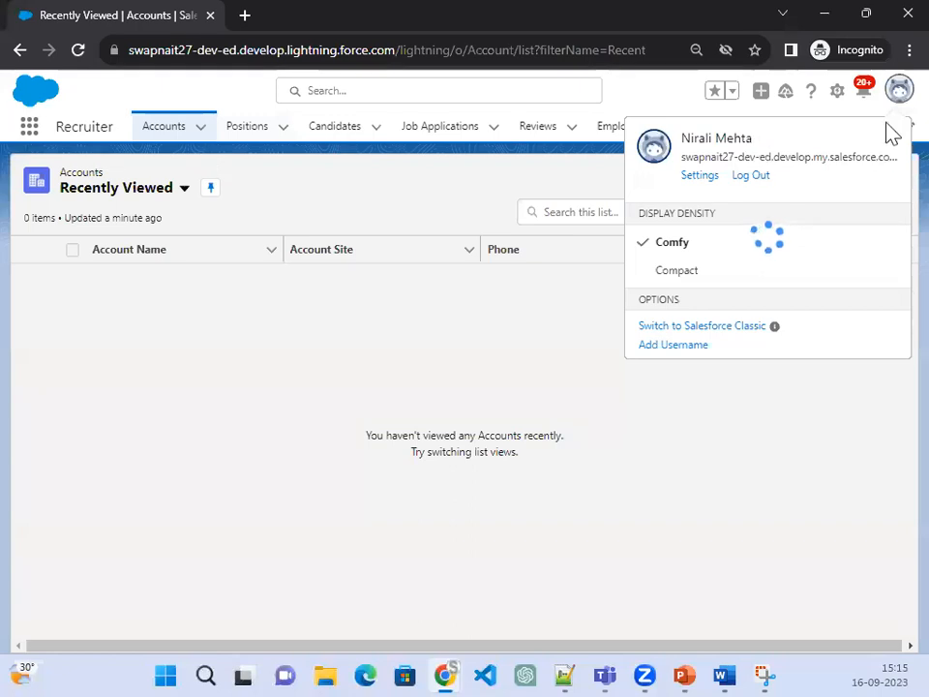
click(637, 483)
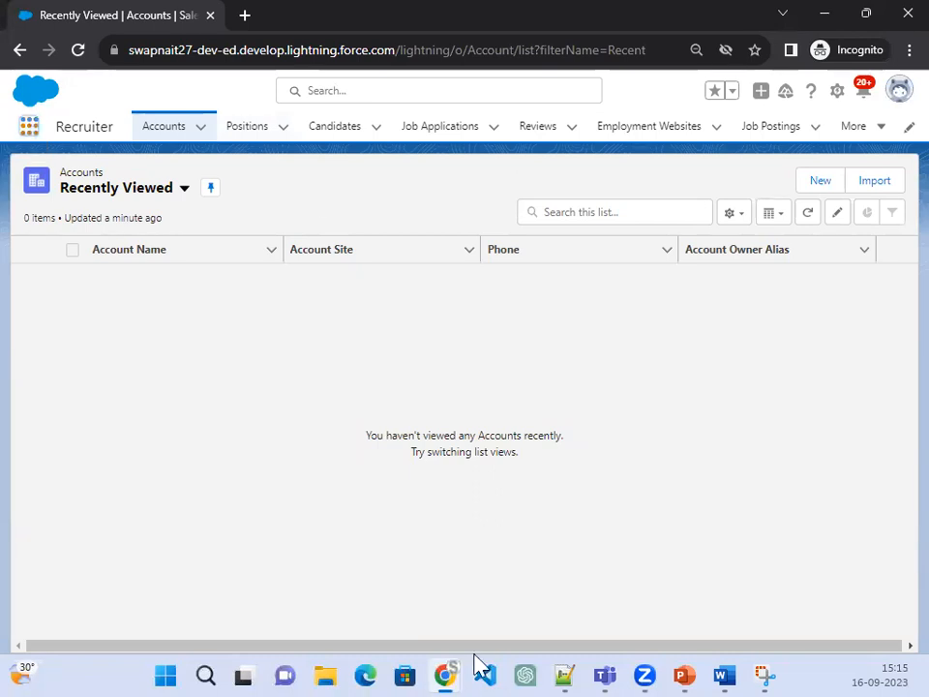
click(77, 49)
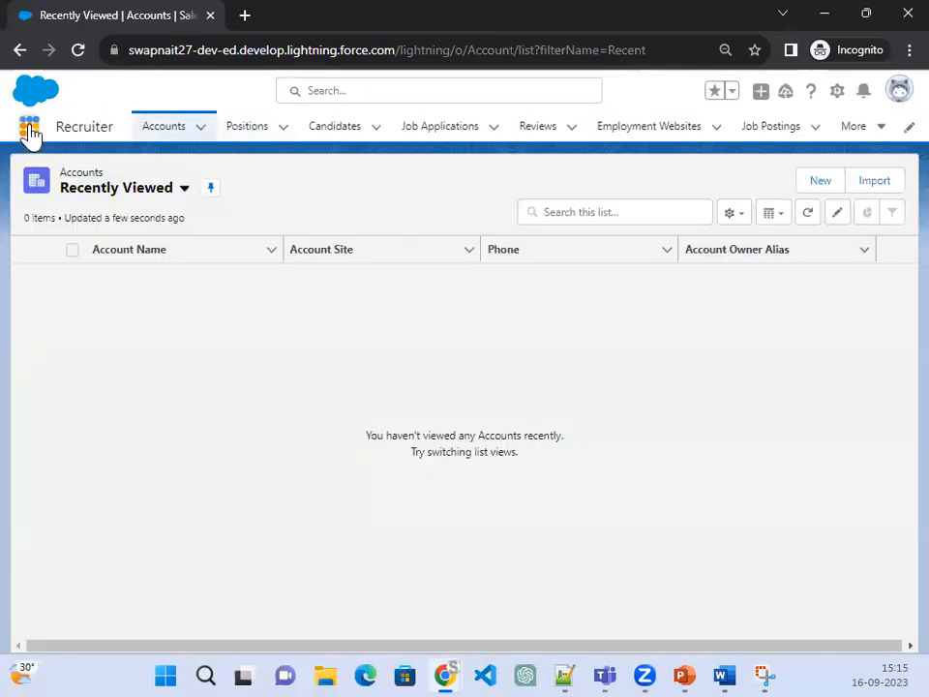
click(29, 130)
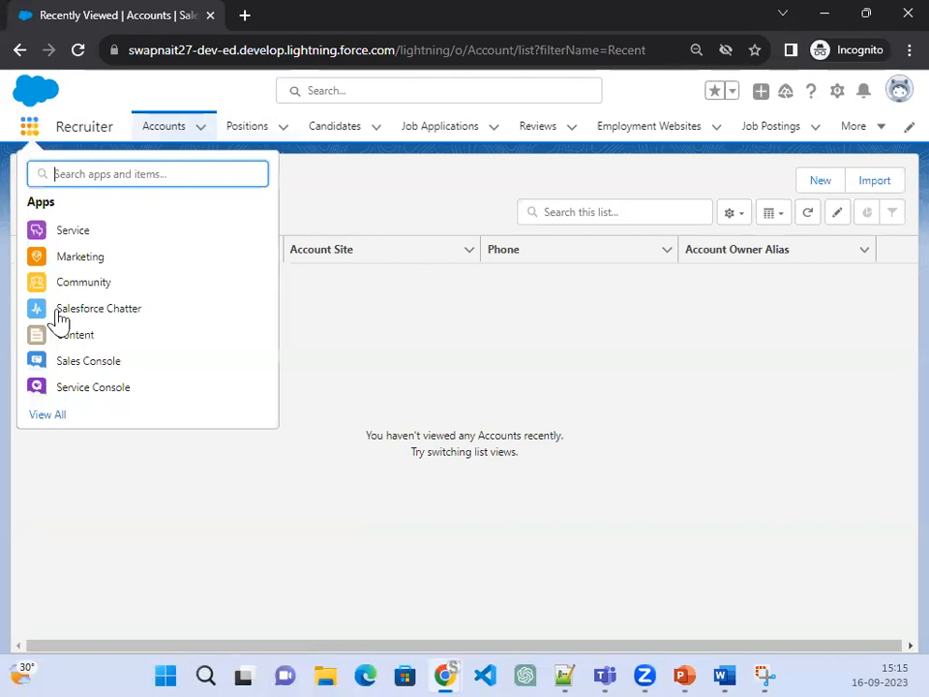
click(42, 419)
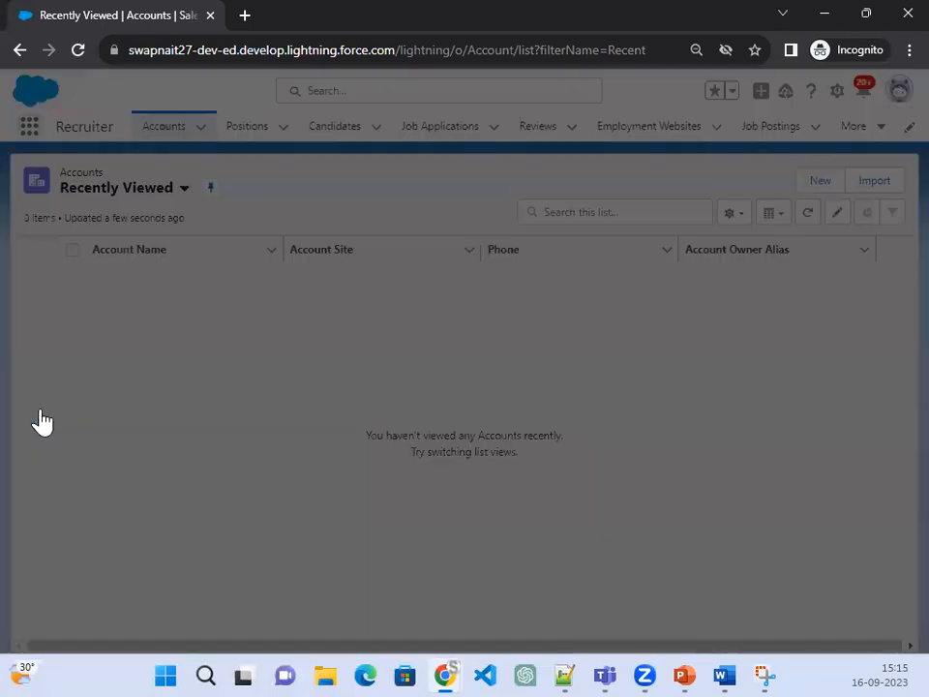
scroll(741, 450, down, 2)
scroll(743, 453, up, 1)
scroll(740, 452, up, 2)
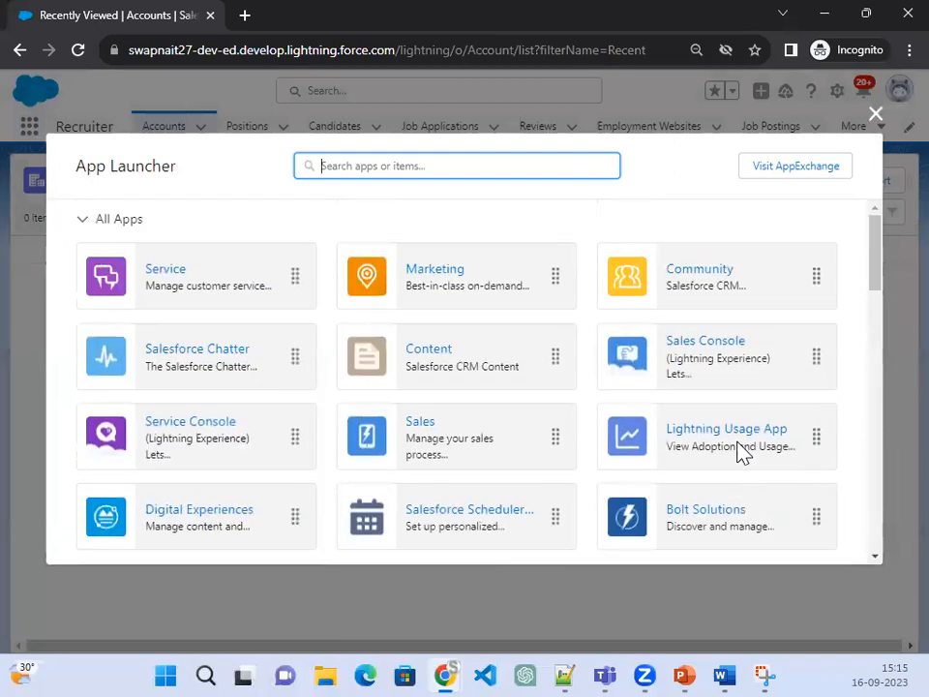
click(825, 16)
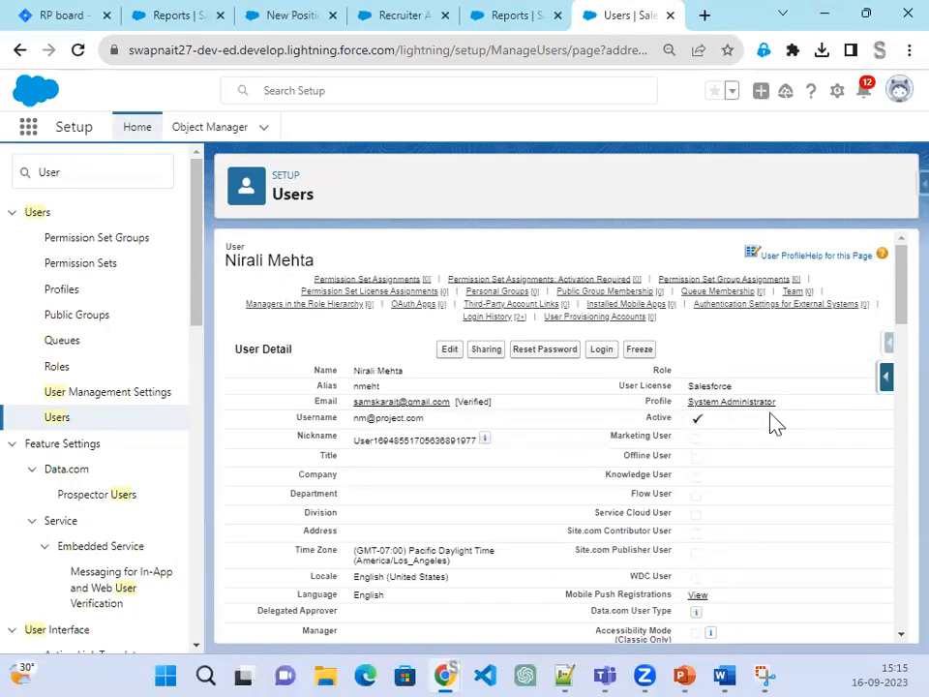
Step: Edit the user detail, select Recruiter in the Profile dropdown, and save the record
click(447, 351)
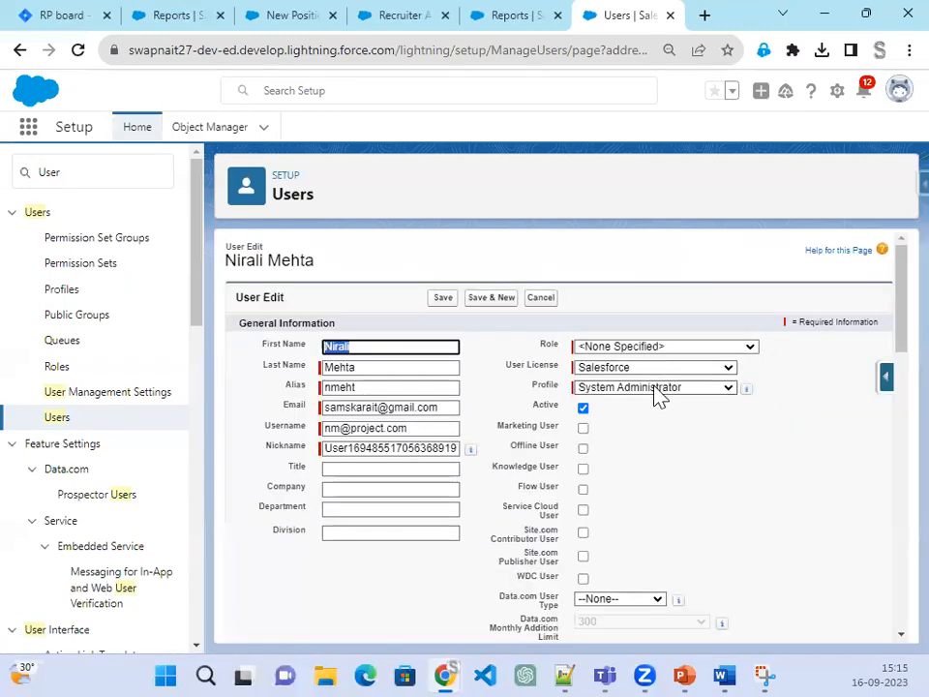
click(655, 391)
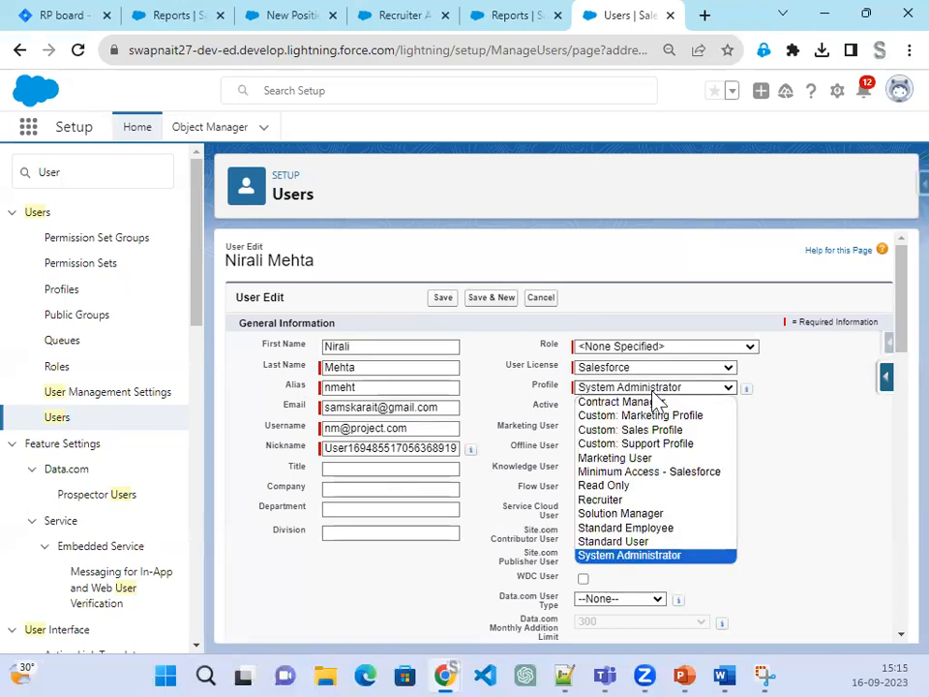
click(640, 502)
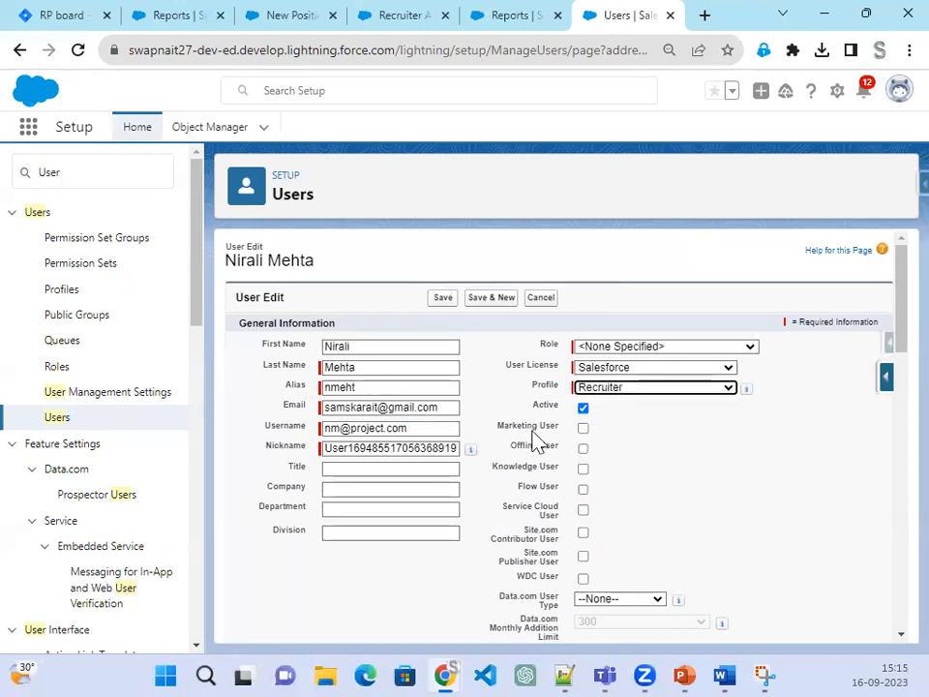
click(443, 300)
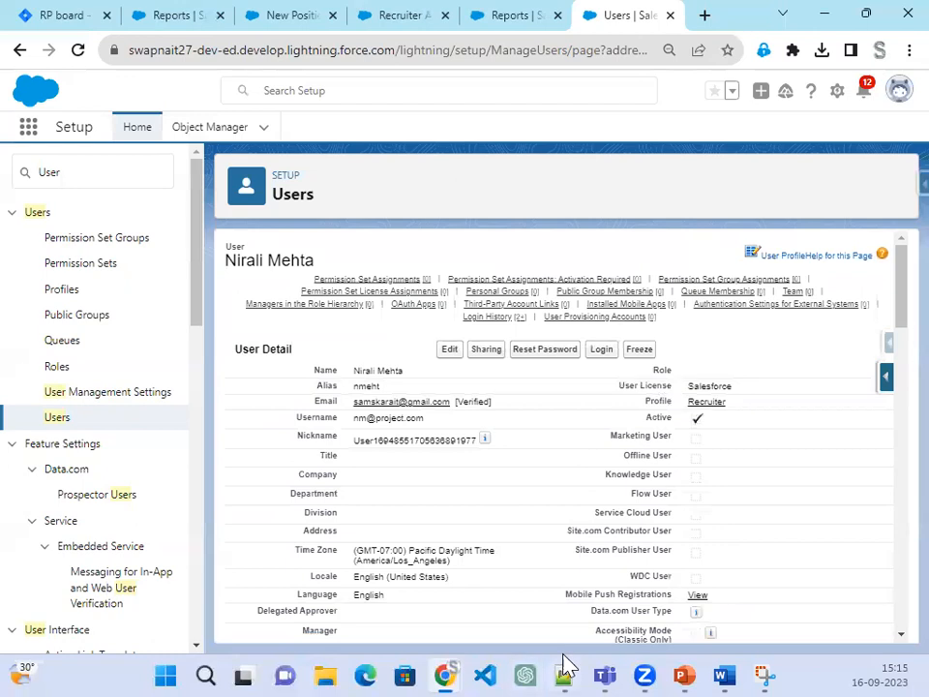
Step: In the incognito window, close the App Launcher, reload to apply the Recruiter profile, and dismiss the welcome pop-up
mouse_move(446, 668)
click(595, 616)
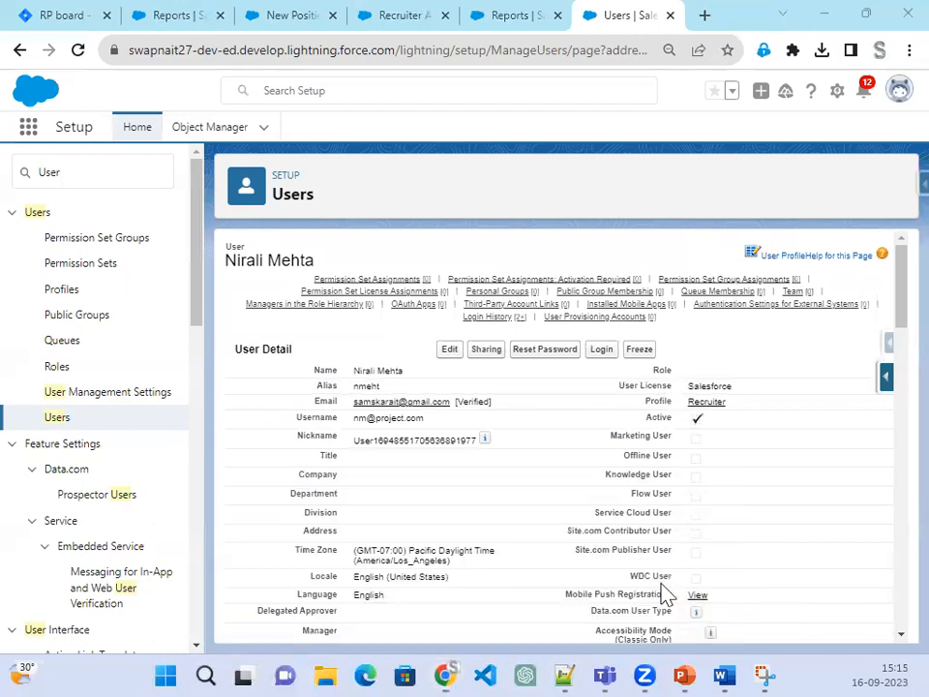
scroll(513, 326, down, 10)
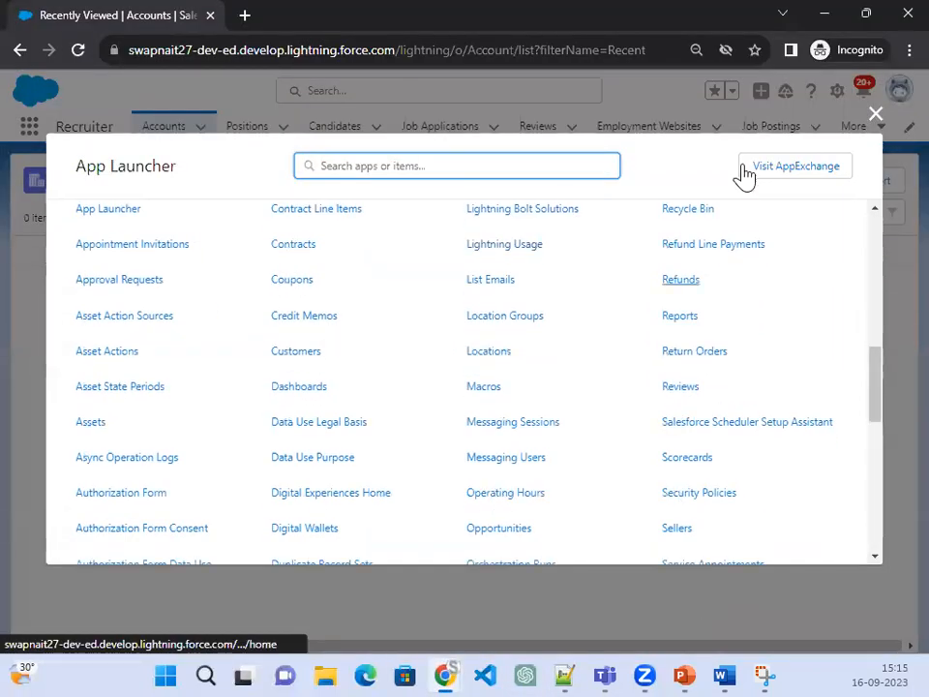
click(875, 116)
click(78, 51)
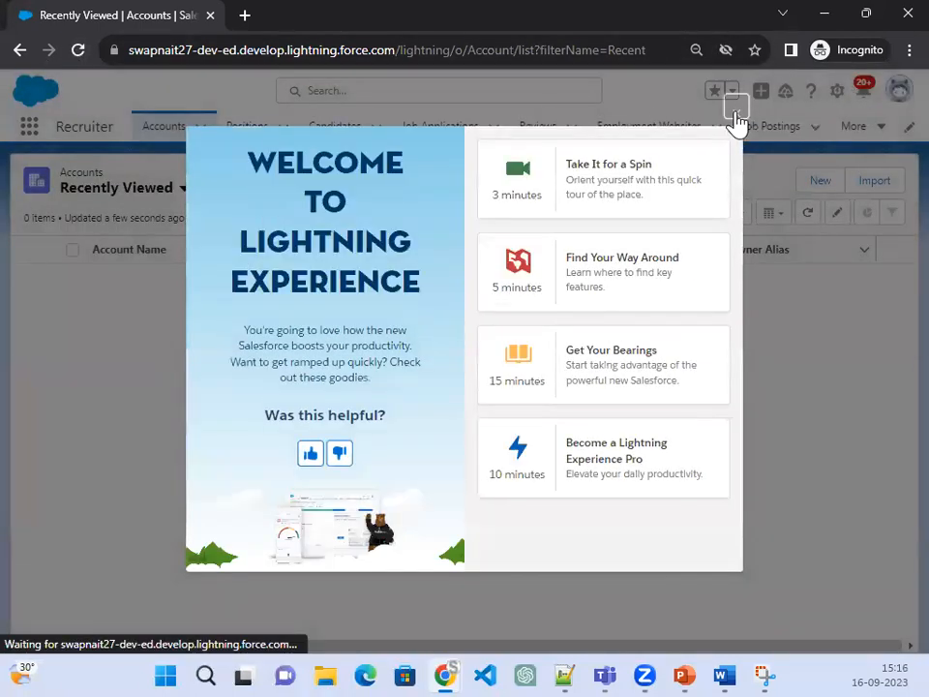
click(734, 109)
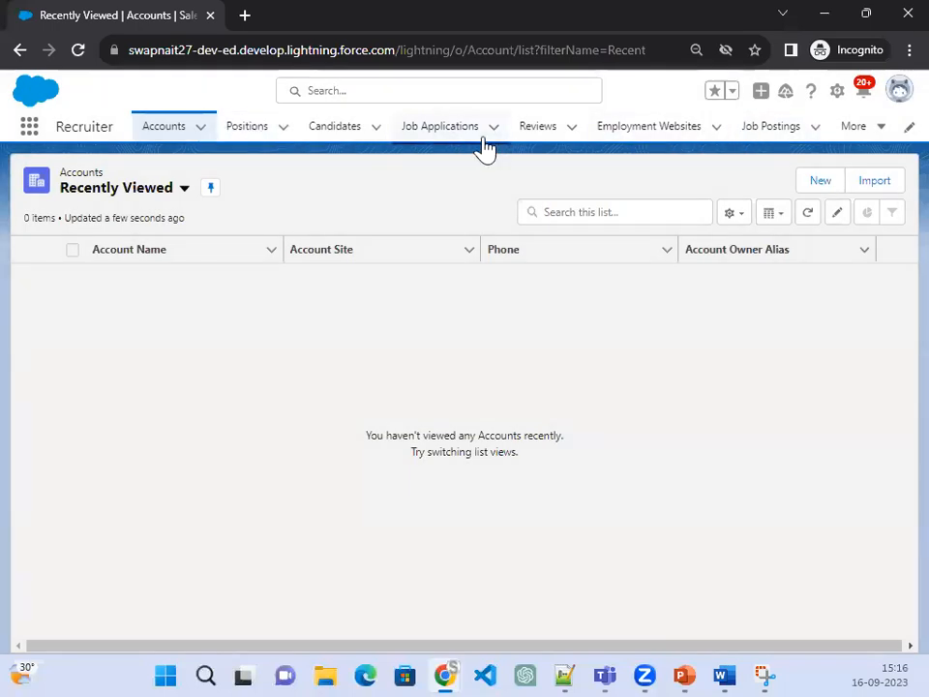
Step: Open the APEX position from the All positions view, check its actions menu, then return to Positions
click(243, 135)
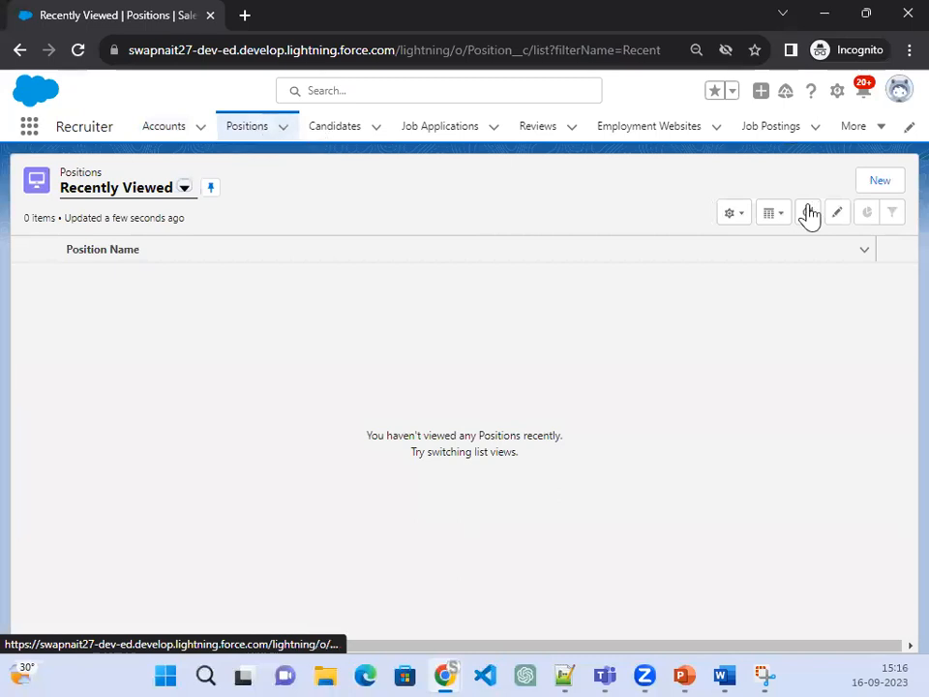
click(183, 191)
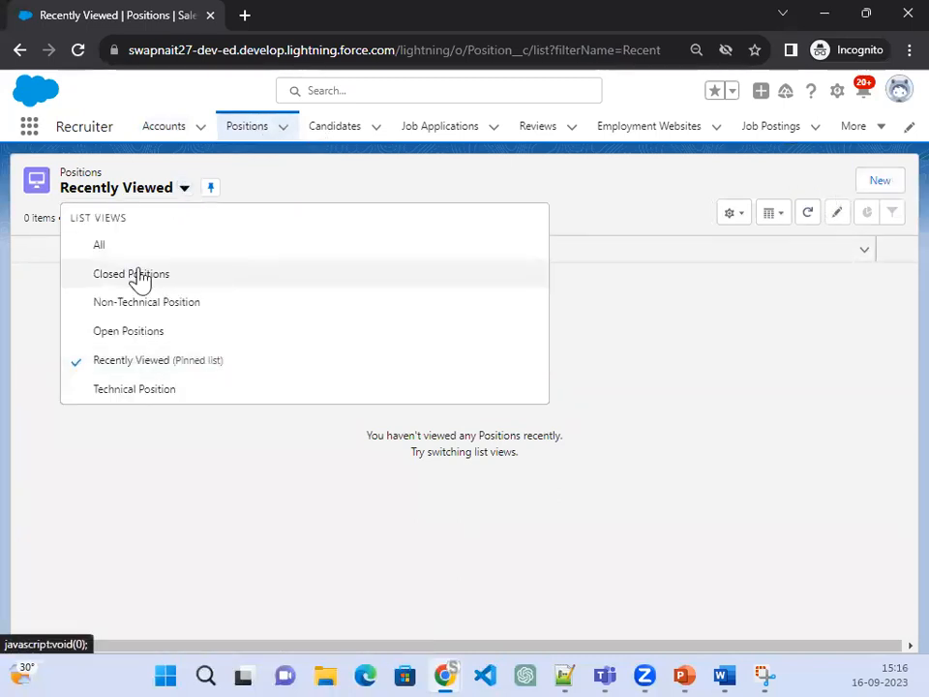
click(75, 248)
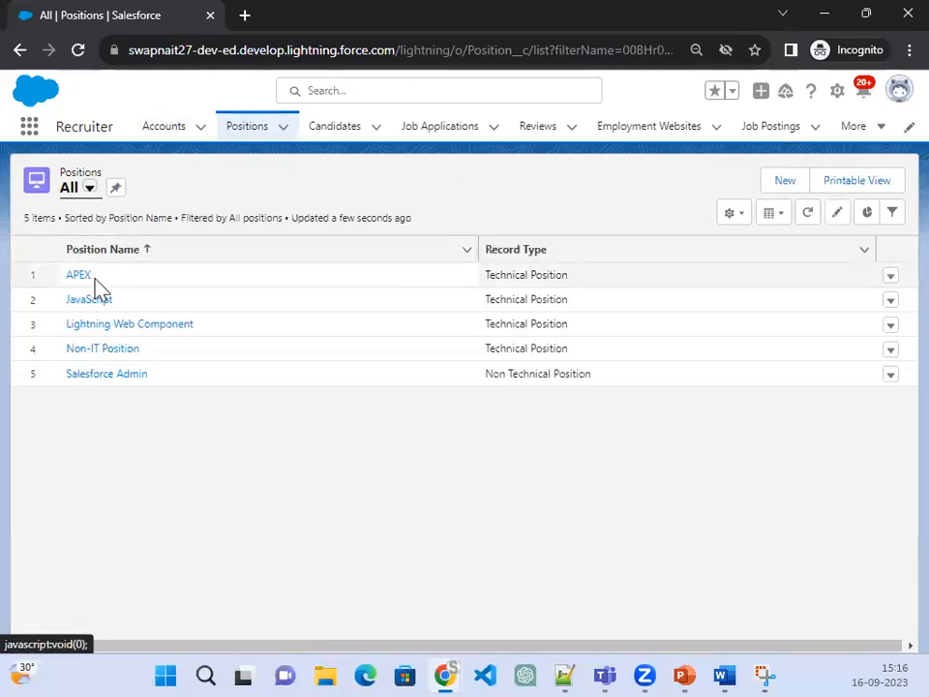
click(72, 278)
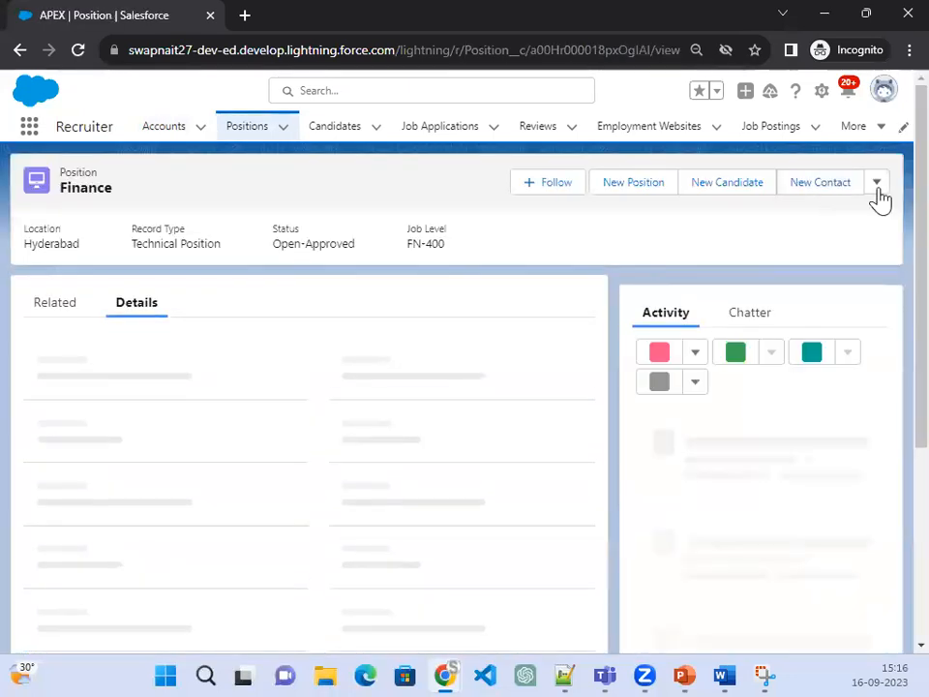
click(876, 184)
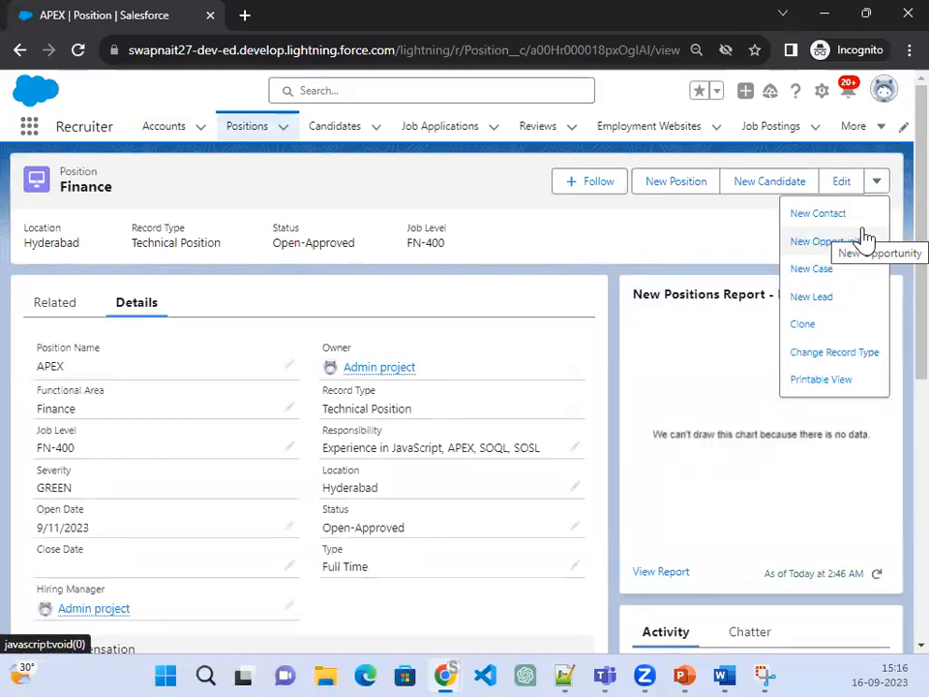
click(249, 141)
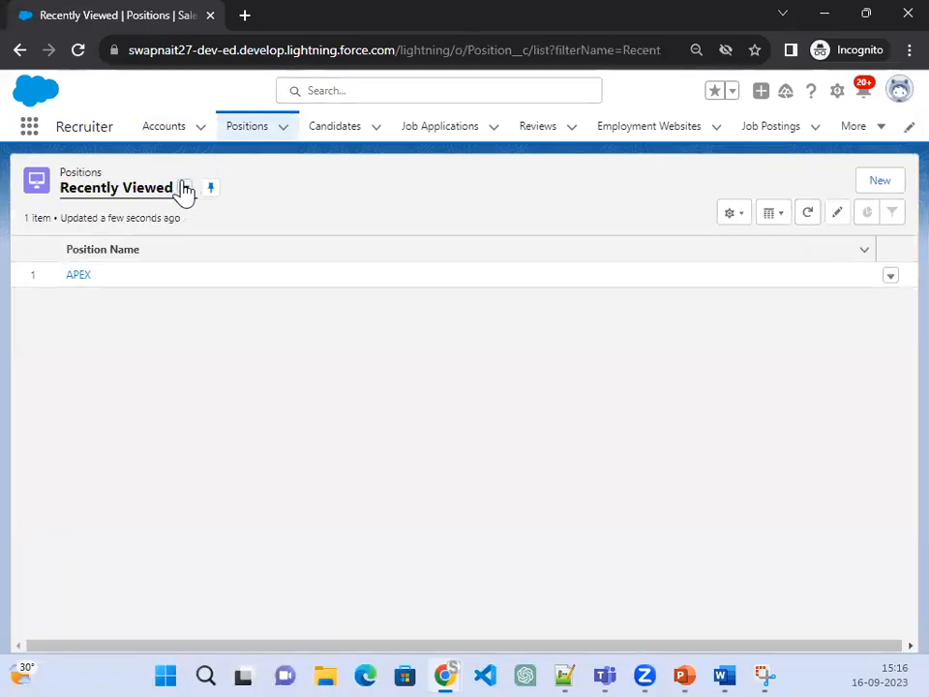
click(183, 190)
Step: Switch the Positions list to All, showing five positions, then minimize the recruiter's incognito window
click(178, 249)
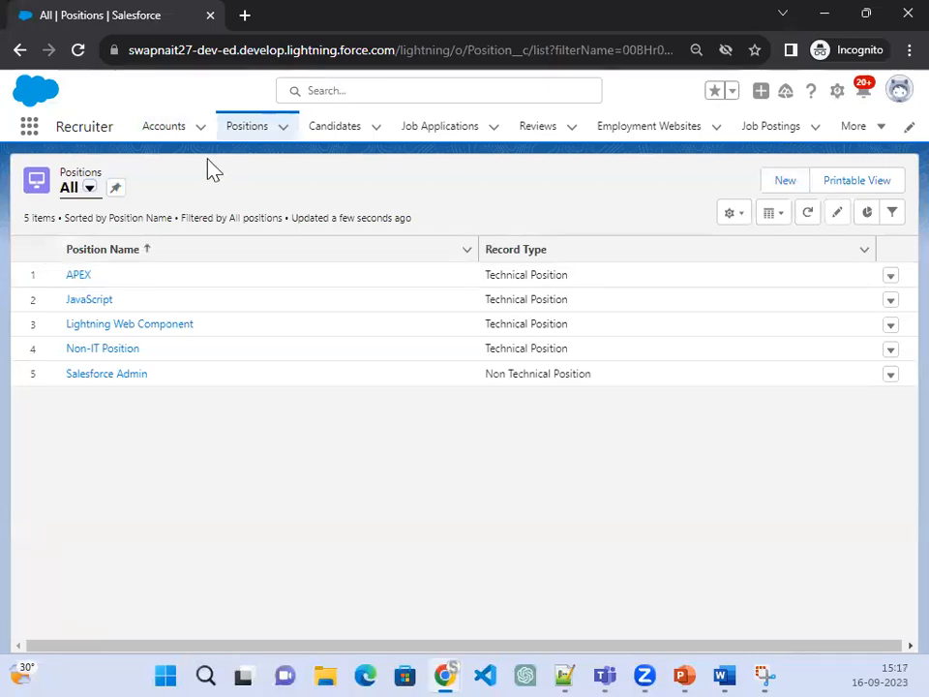
click(826, 14)
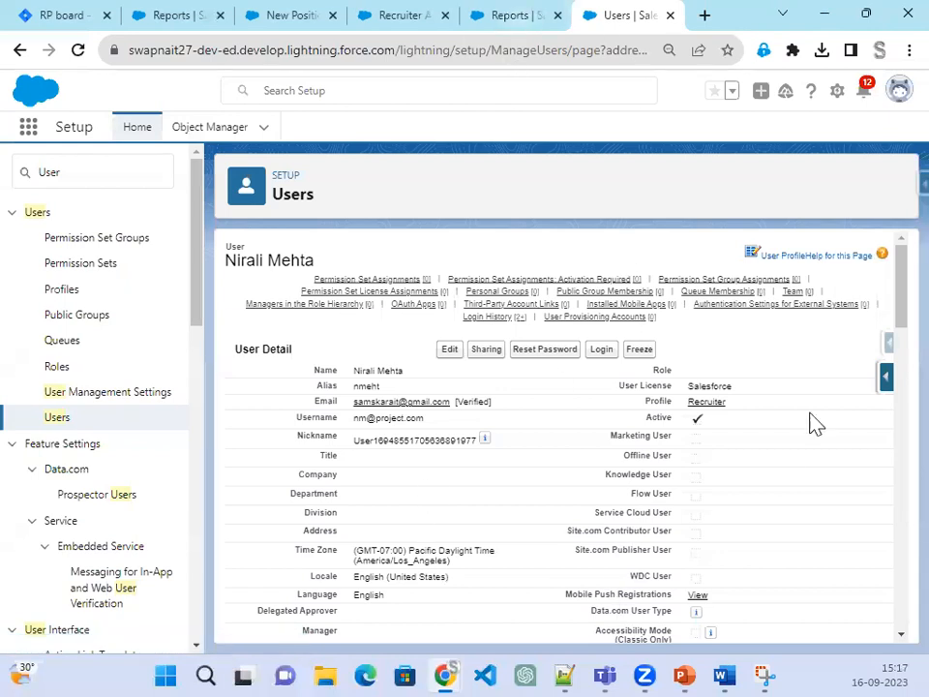
Step: Leave the PowerPoint slide show, bring back the recruiter's Positions window, and open Candidates
click(690, 670)
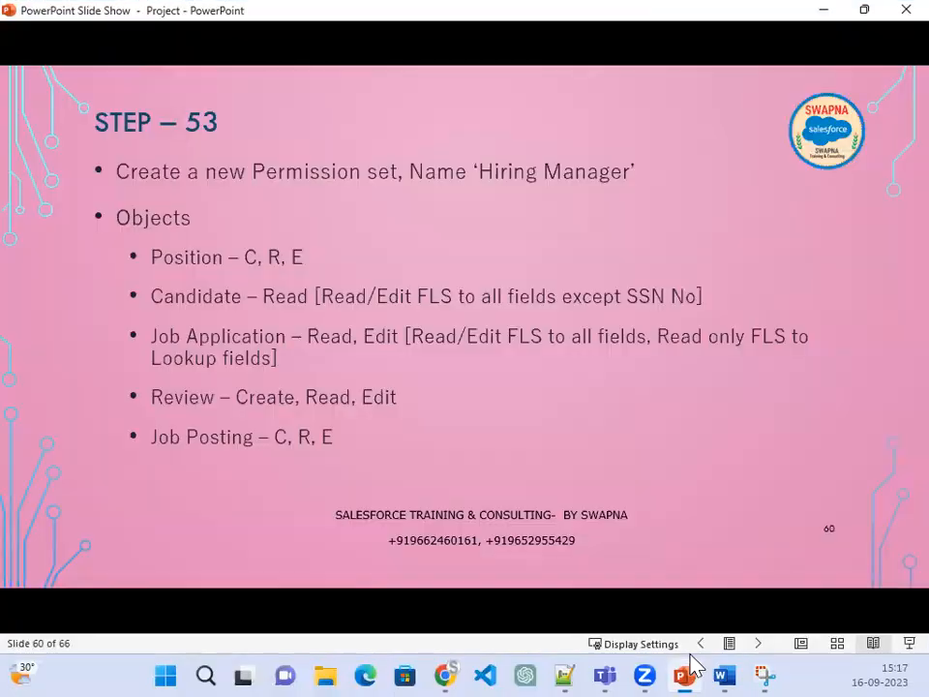
click(685, 669)
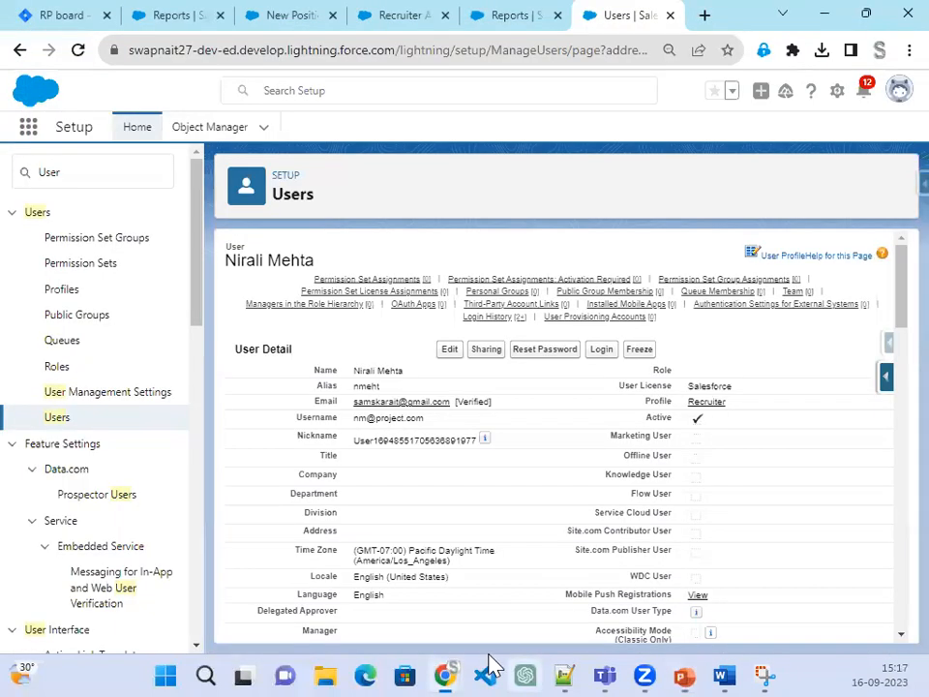
mouse_move(443, 670)
click(599, 624)
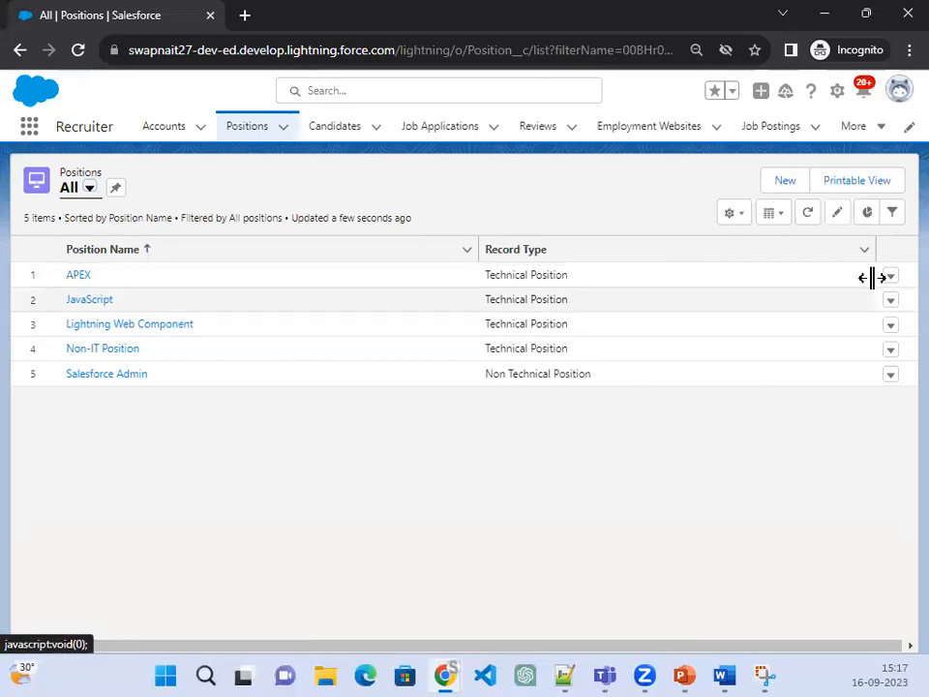
click(349, 145)
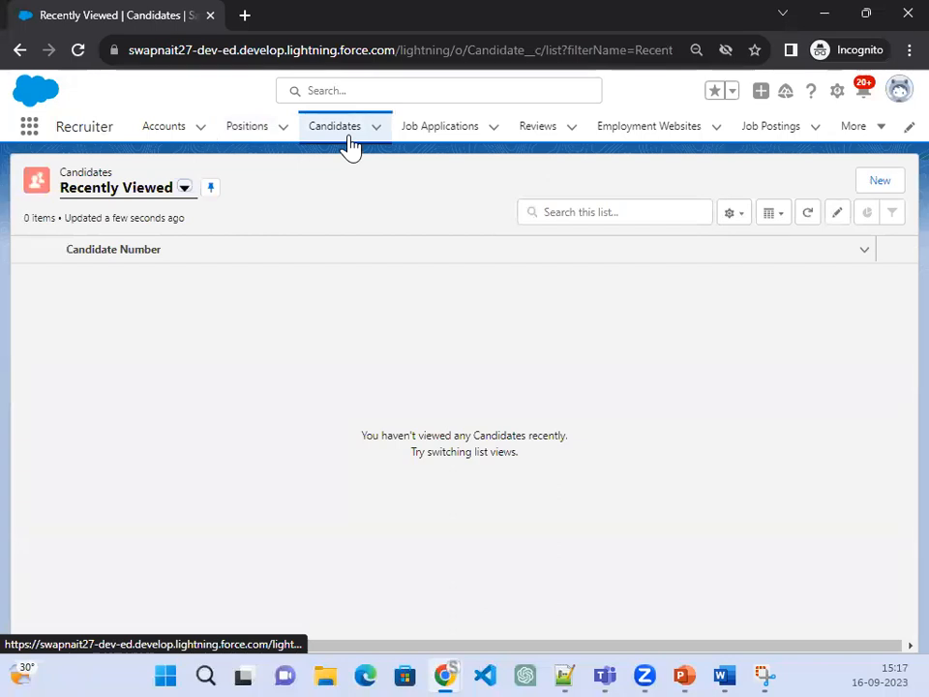
Step: Open candidate C-0001 from the All candidates view, check its actions, then switch to the admin's Recruiter App dashboard
click(185, 189)
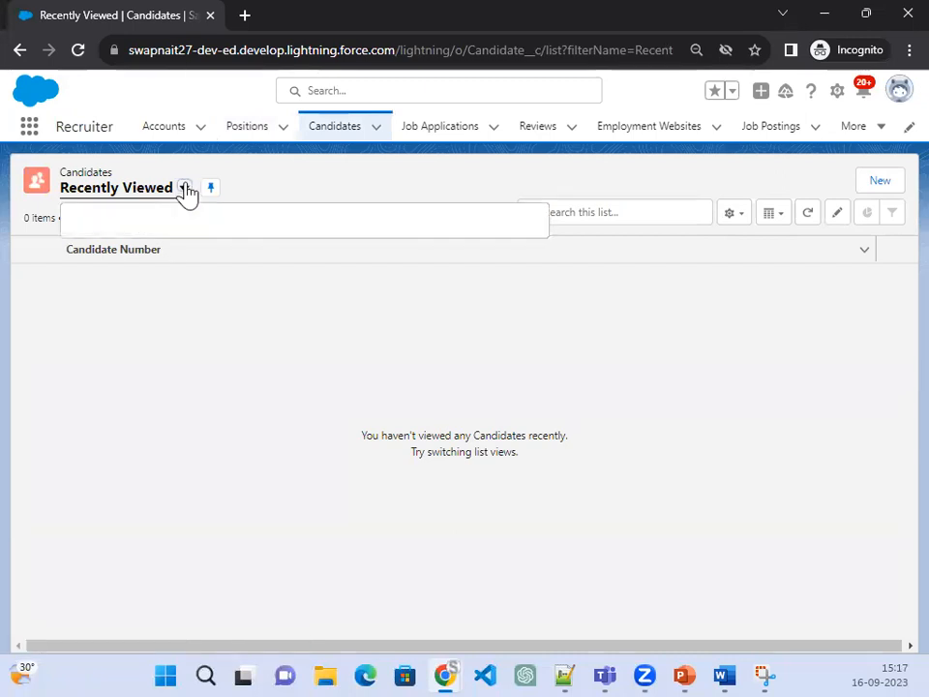
click(156, 249)
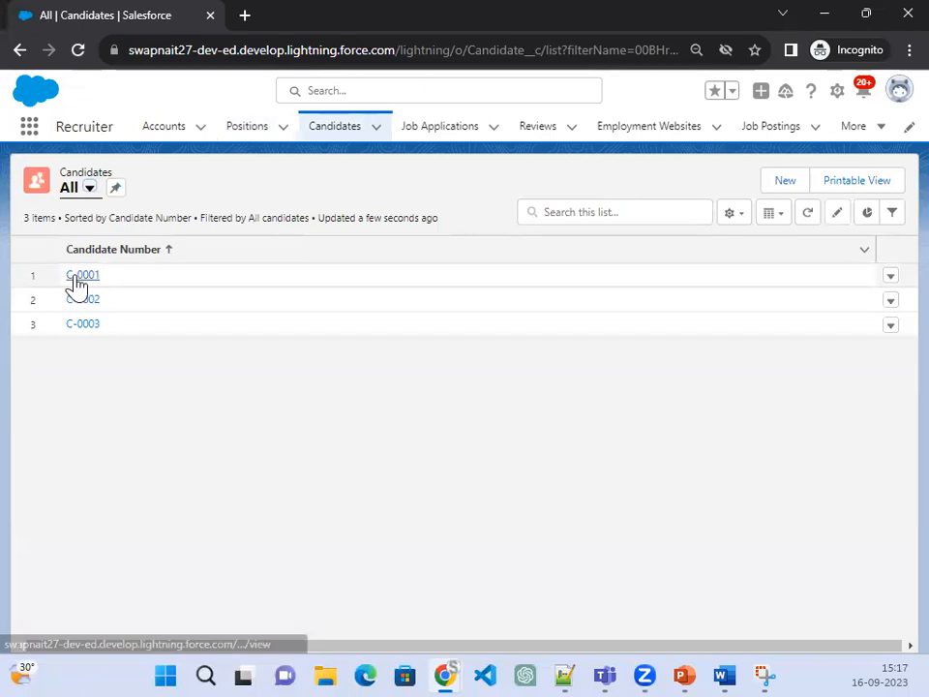
click(82, 276)
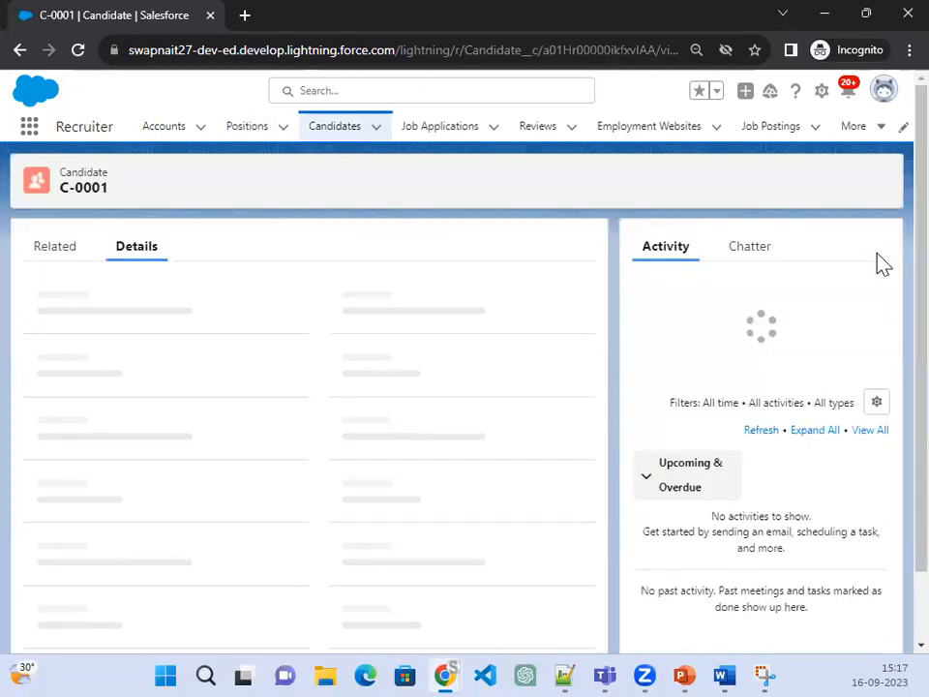
click(877, 183)
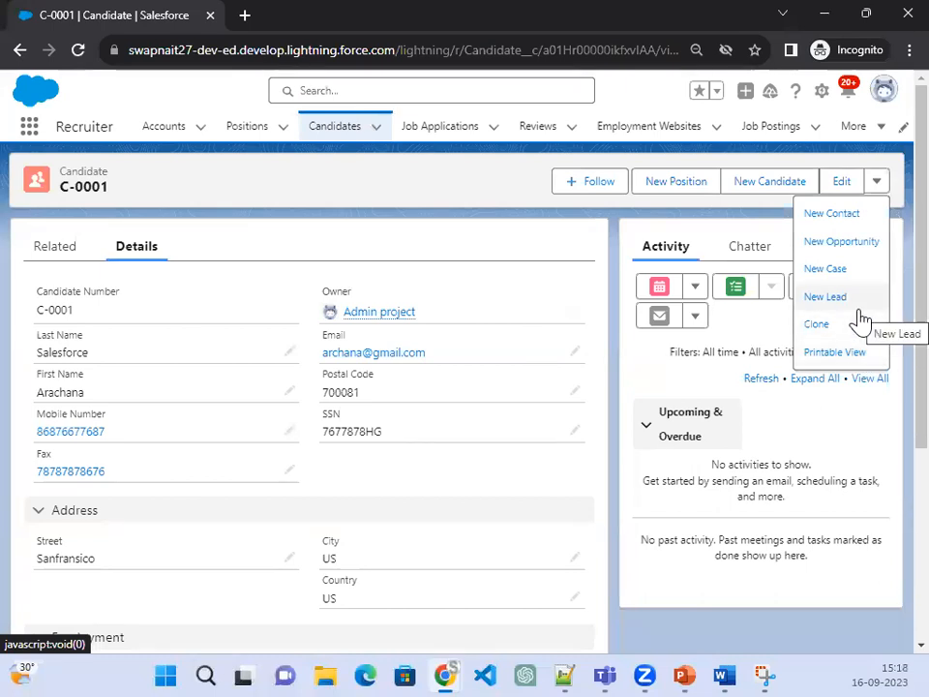
click(826, 13)
click(408, 18)
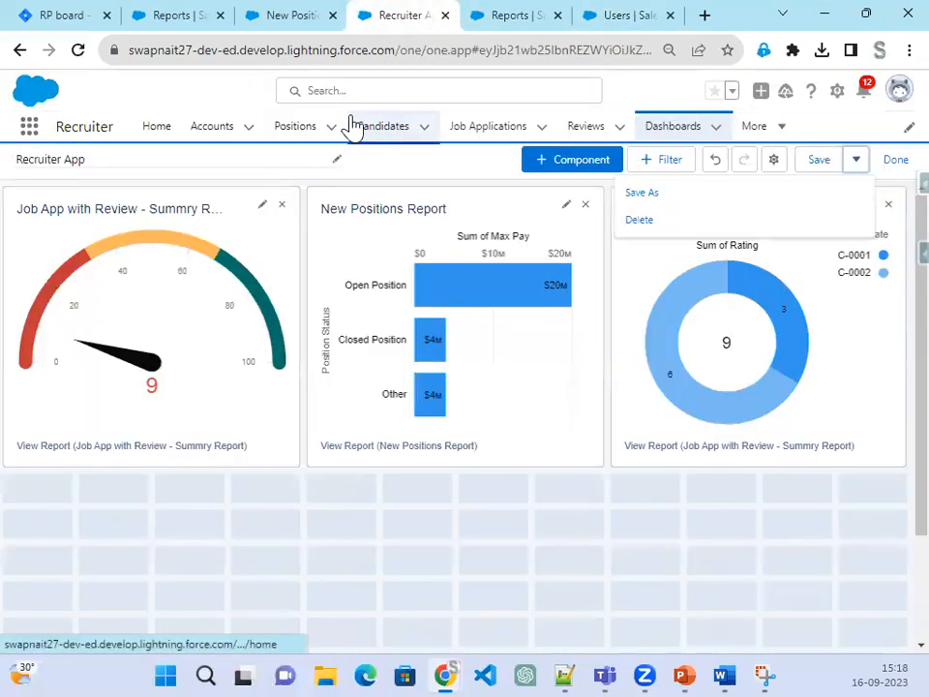
Step: Open candidate record C-0002 in the admin window and expand its actions menu
click(388, 140)
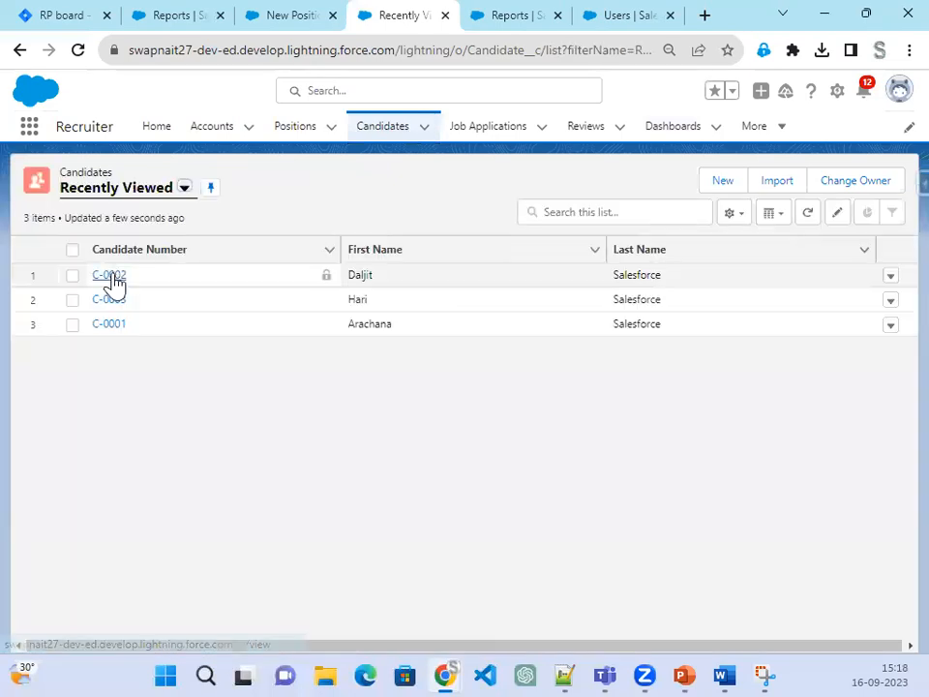
click(110, 276)
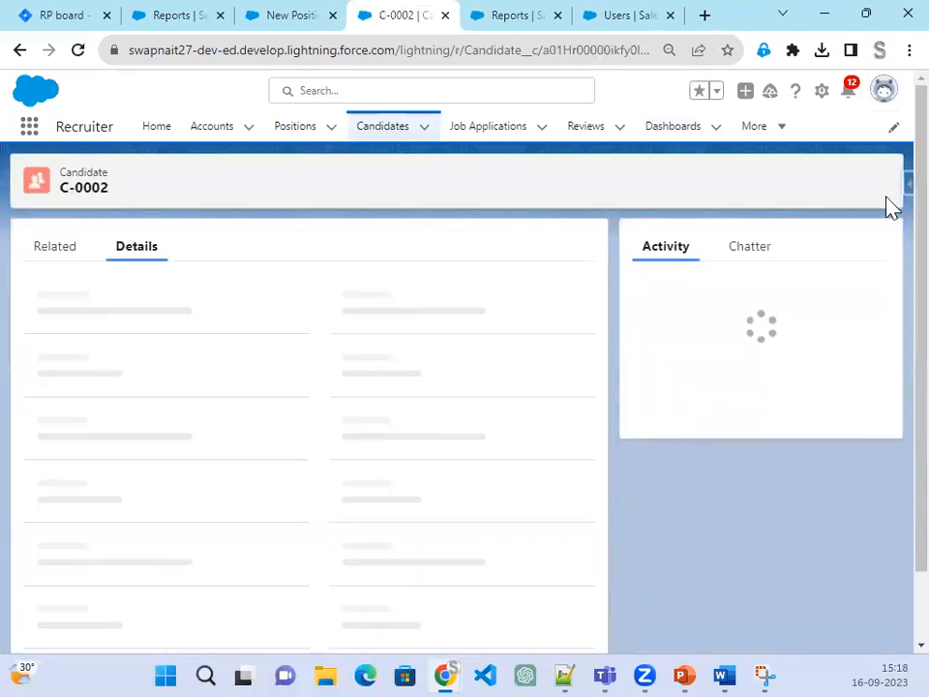
click(886, 185)
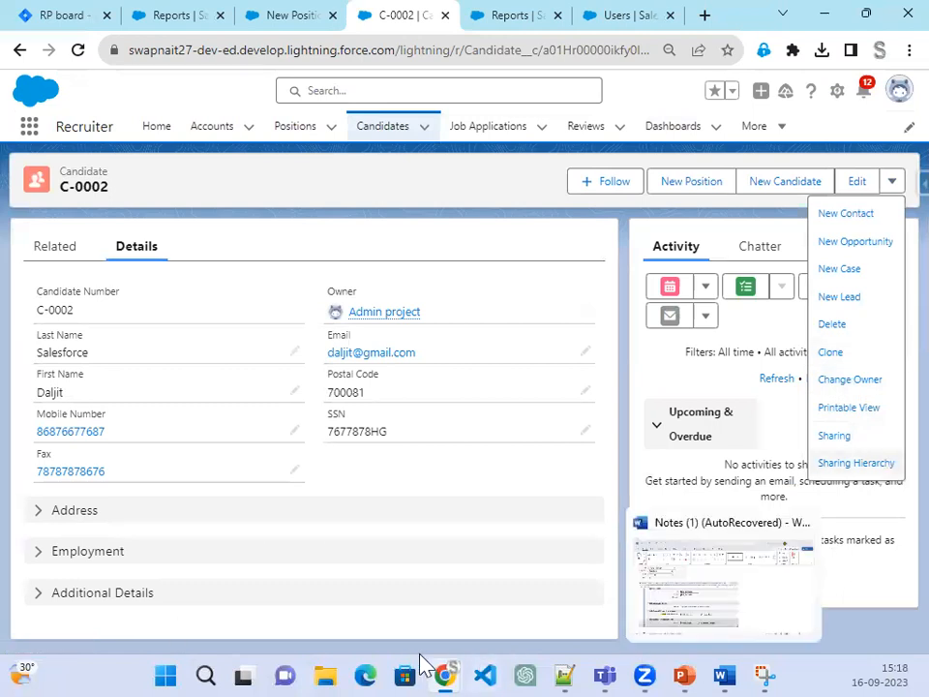
Step: Compare with the smaller actions menu on C-0001 in the recruiter's incognito session, then minimize it
mouse_move(445, 661)
click(606, 601)
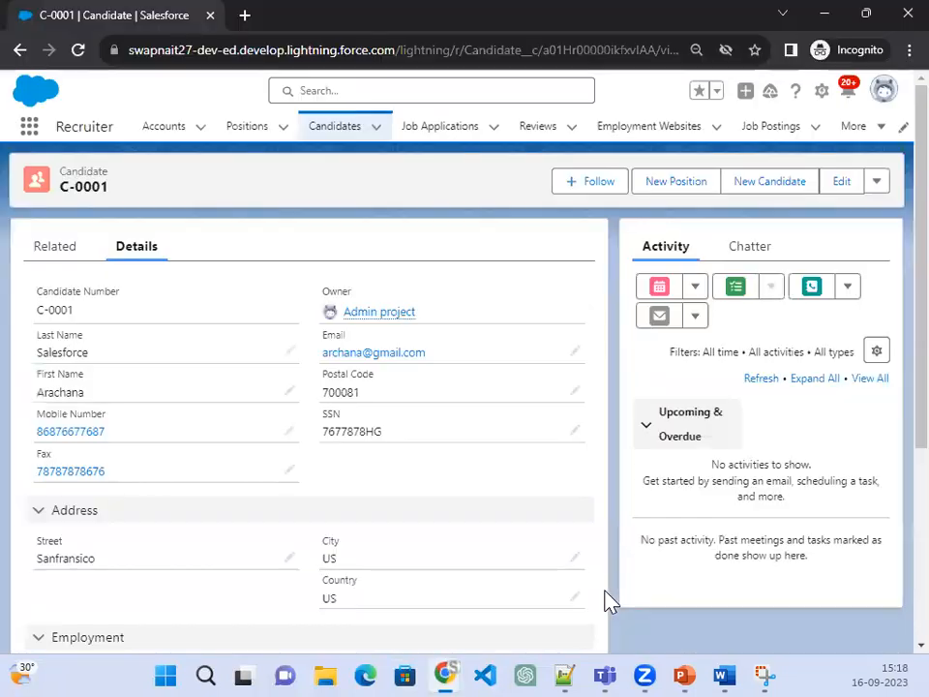
click(878, 184)
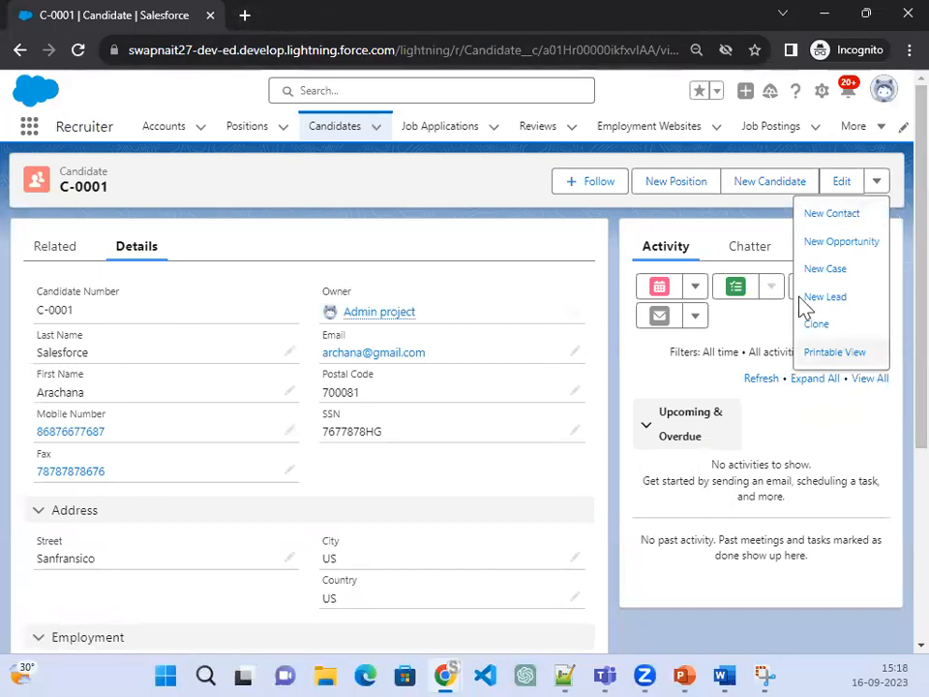
click(832, 14)
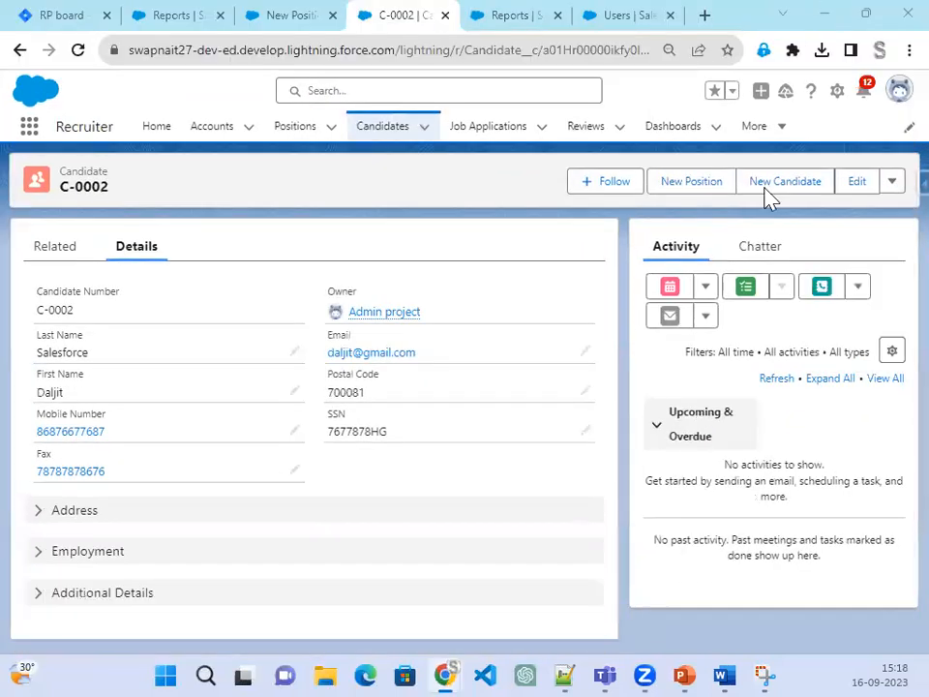
Step: Review the Step 53 Hiring Manager permission-set slide, then return to the Setup Users tab
click(684, 675)
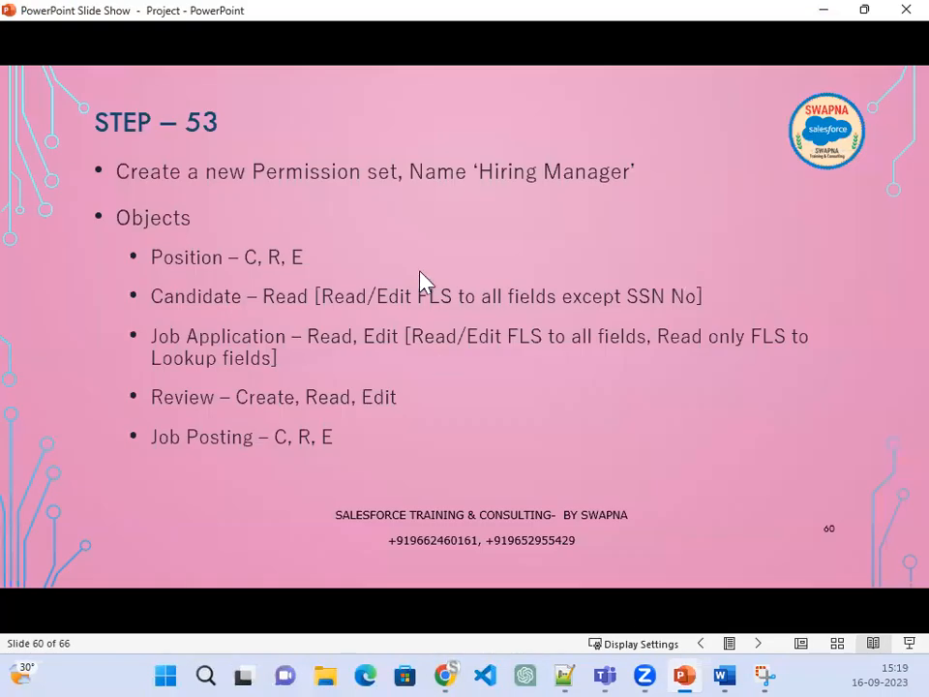
scroll(763, 518, up, 2)
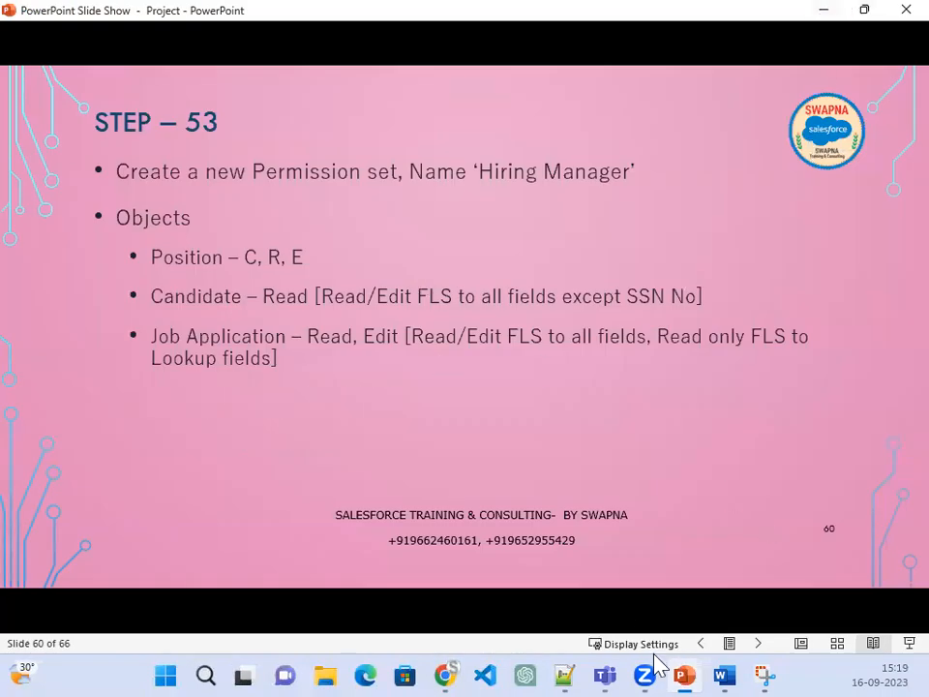
click(823, 14)
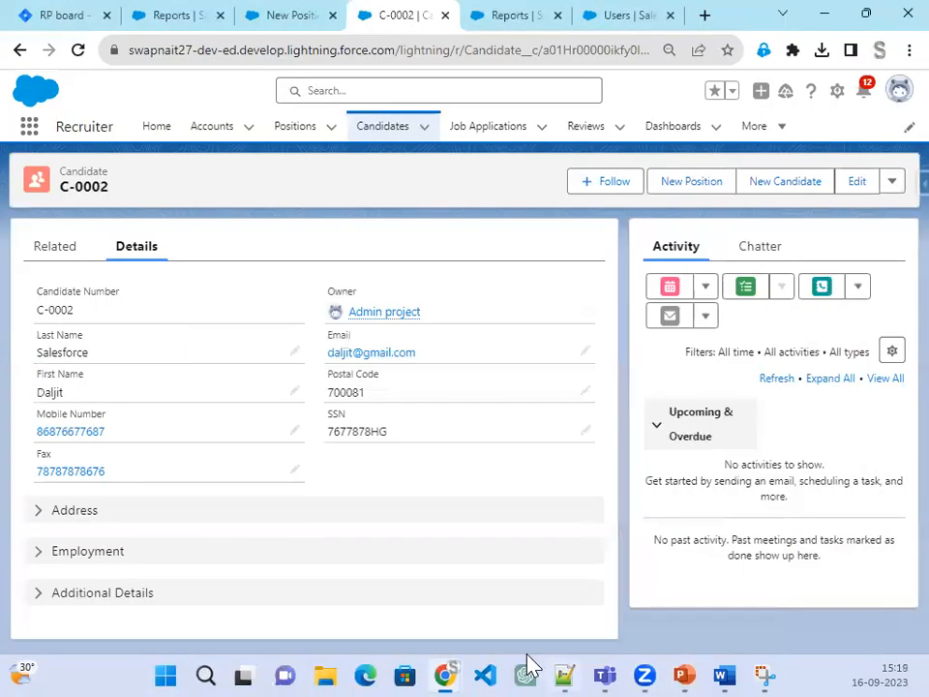
click(630, 17)
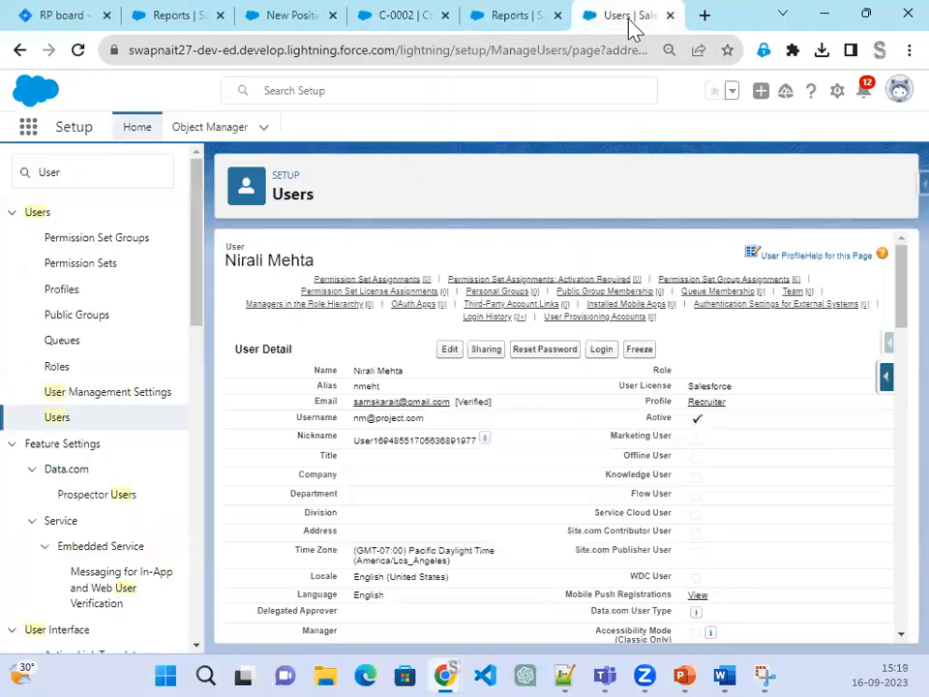
Step: Edit the recruiter user, change the Profile from Recruiter to Standard Employee, and save
click(445, 350)
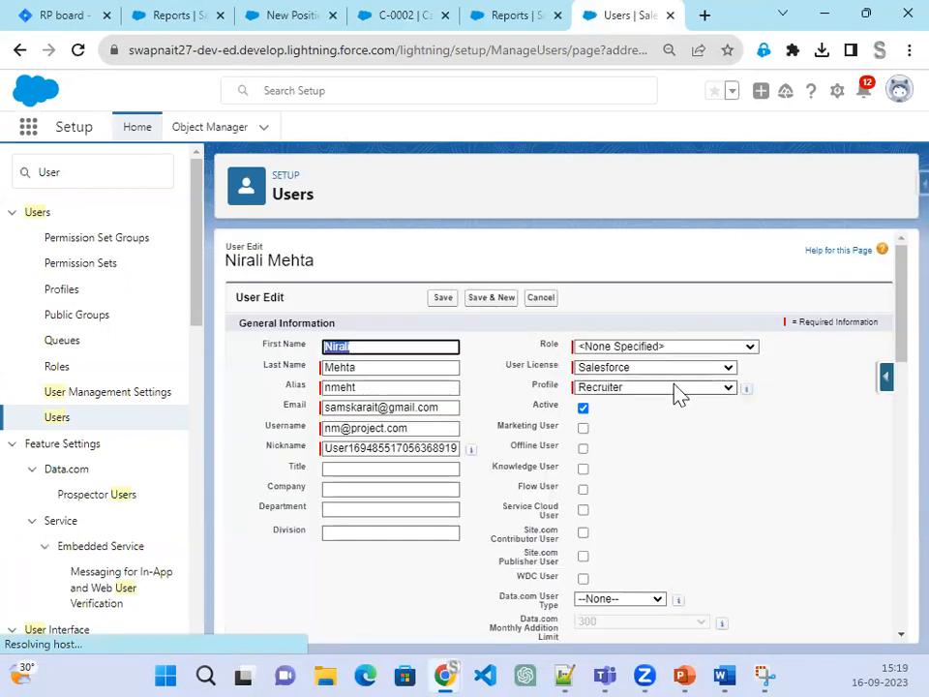
click(675, 391)
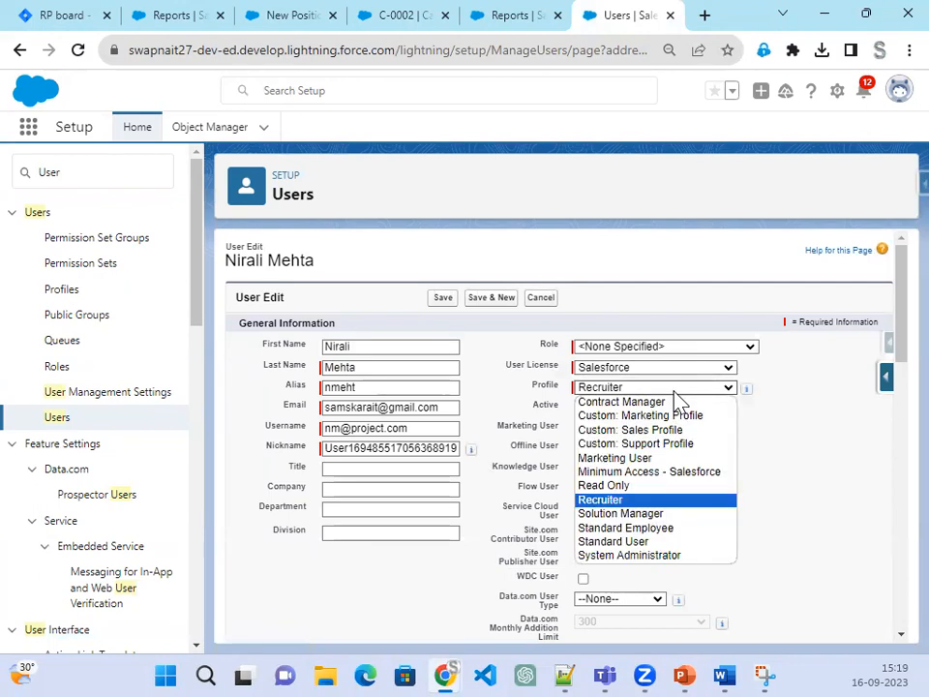
click(681, 532)
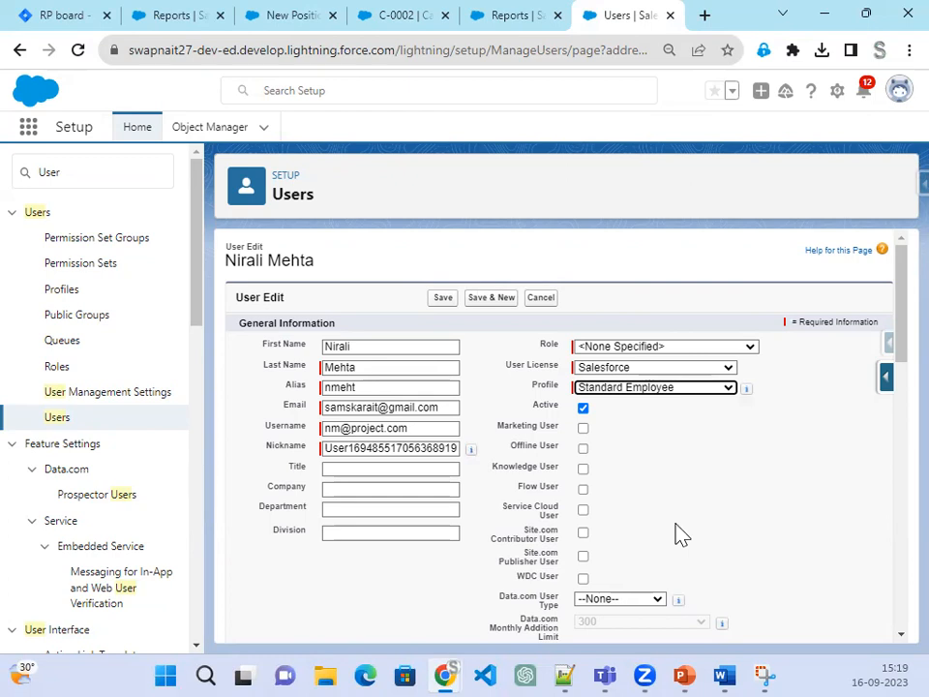
click(438, 299)
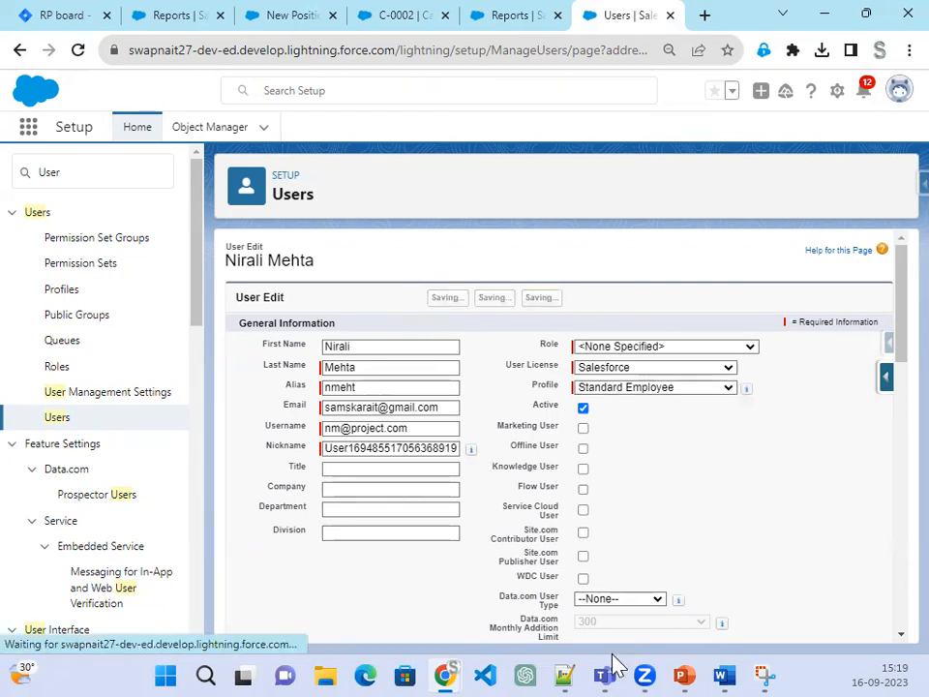
Step: Reload the recruiter's incognito candidate page under the new Standard Employee profile
mouse_move(460, 664)
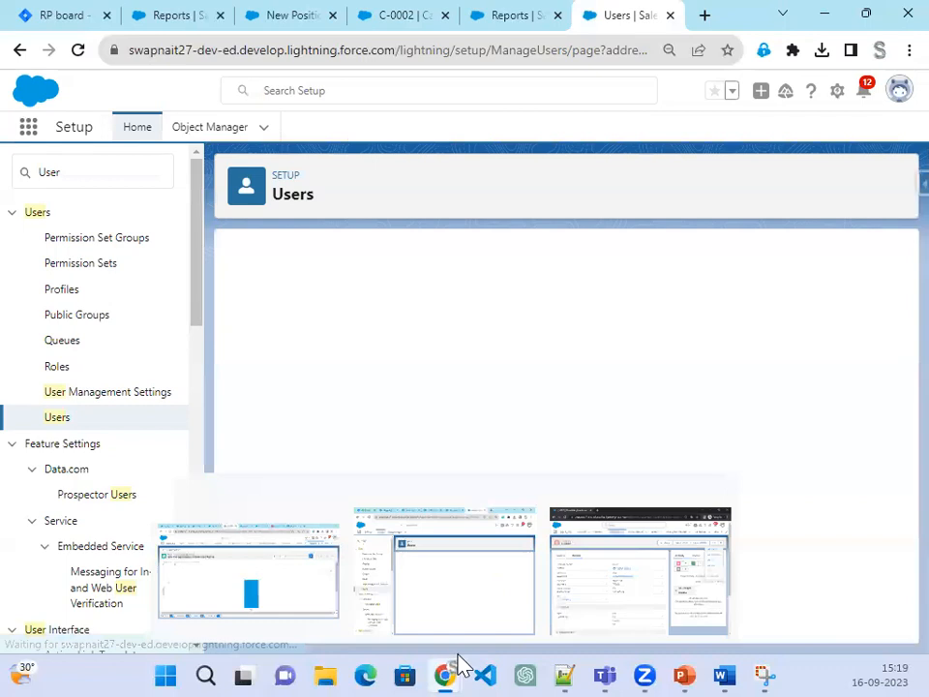
click(662, 570)
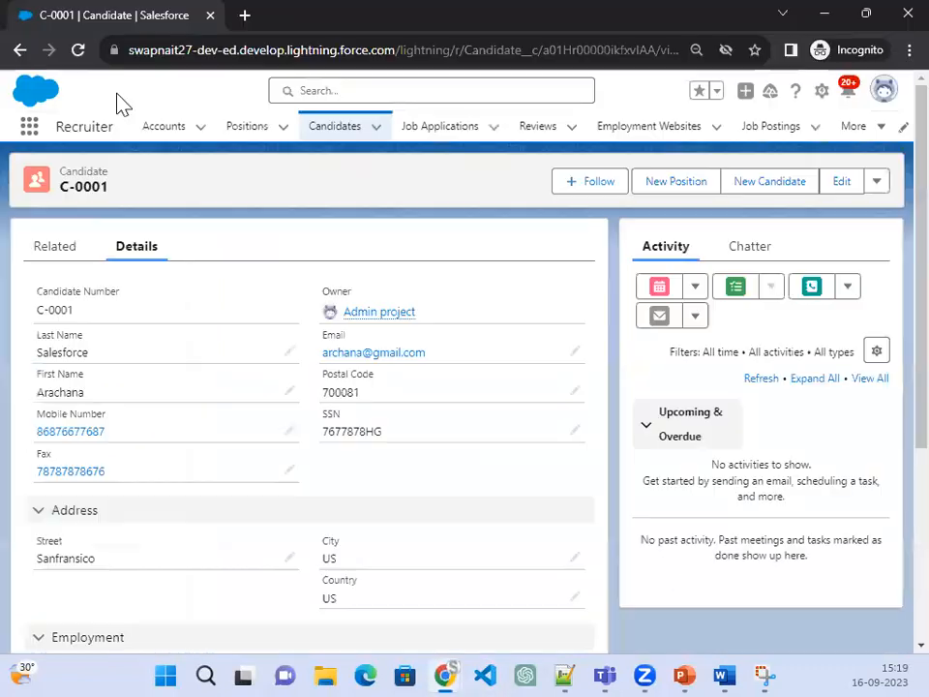
click(72, 46)
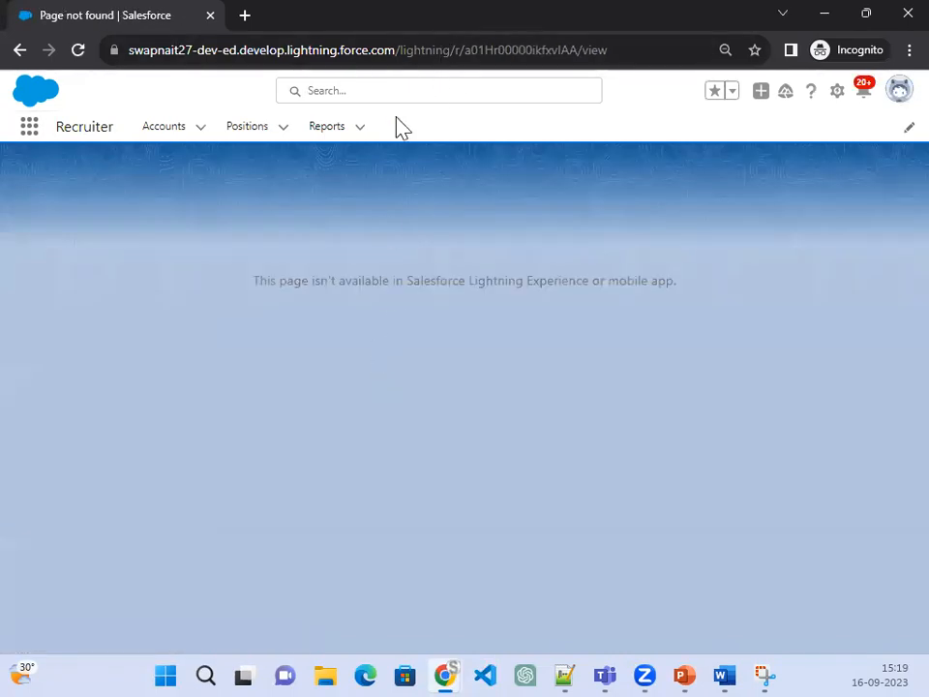
Step: Trim the address to the org domain to load the Recruiter app's Accounts list
click(399, 49)
drag(491, 58, 704, 77)
key(BackSpace)
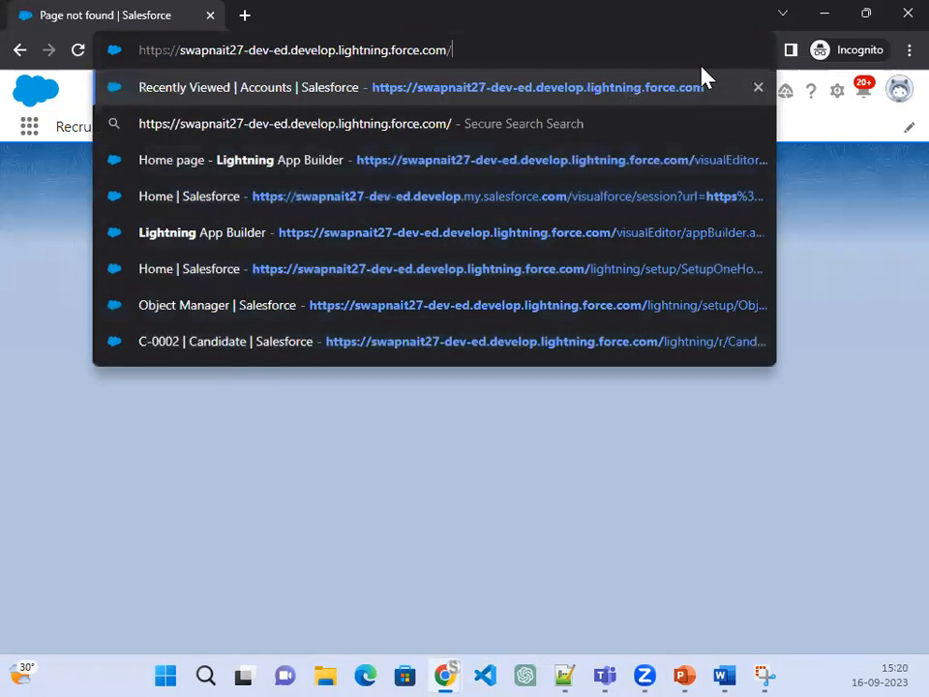
key(Return)
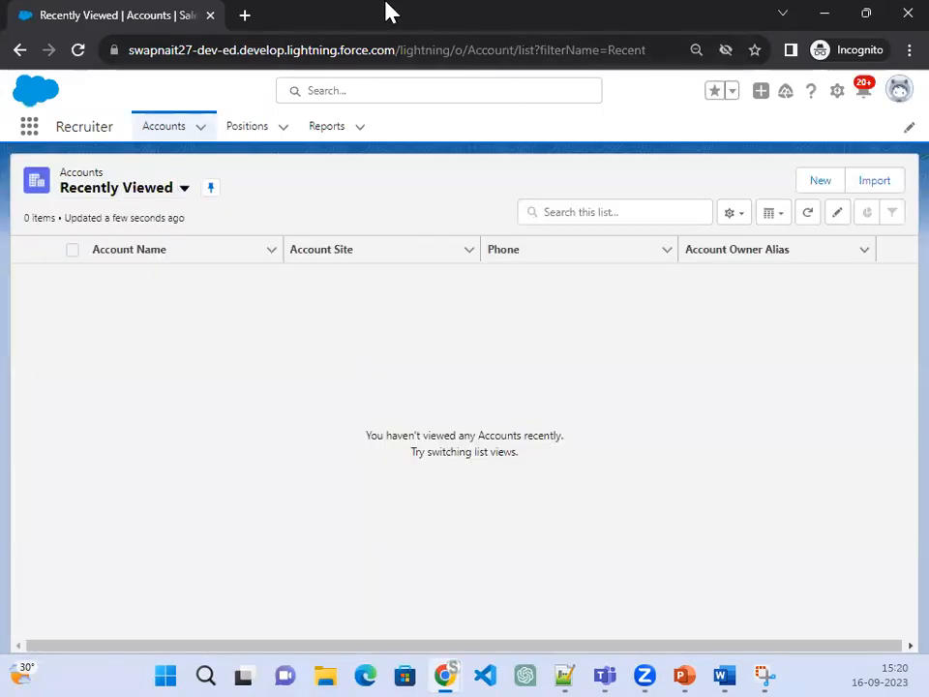
Step: Open the APEX position as Standard Employee and view its actions: New Contact, Opportunity, Case, Lead, Printable View
click(248, 139)
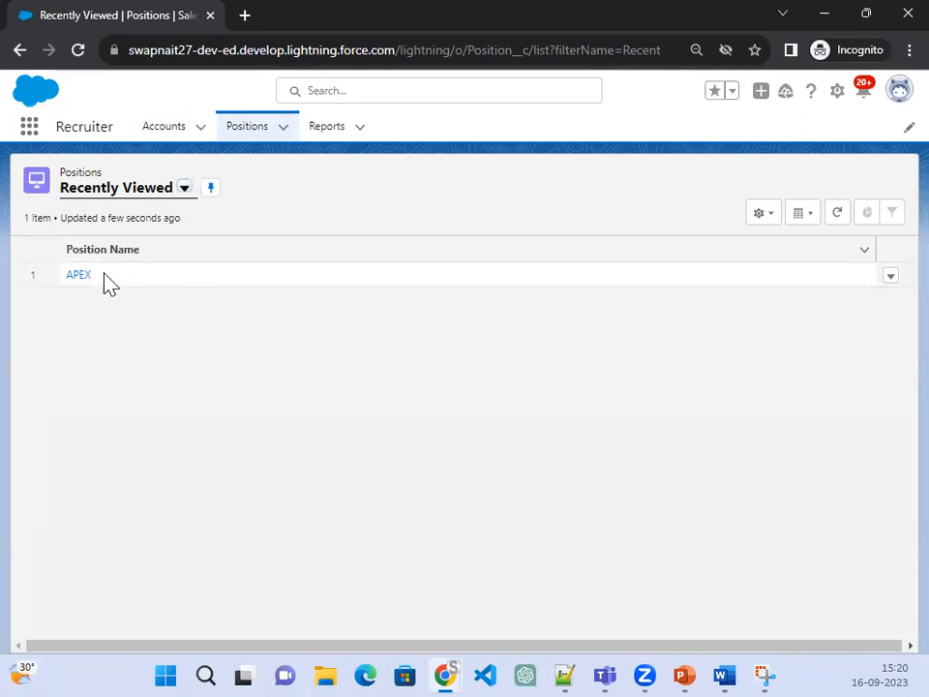
click(79, 275)
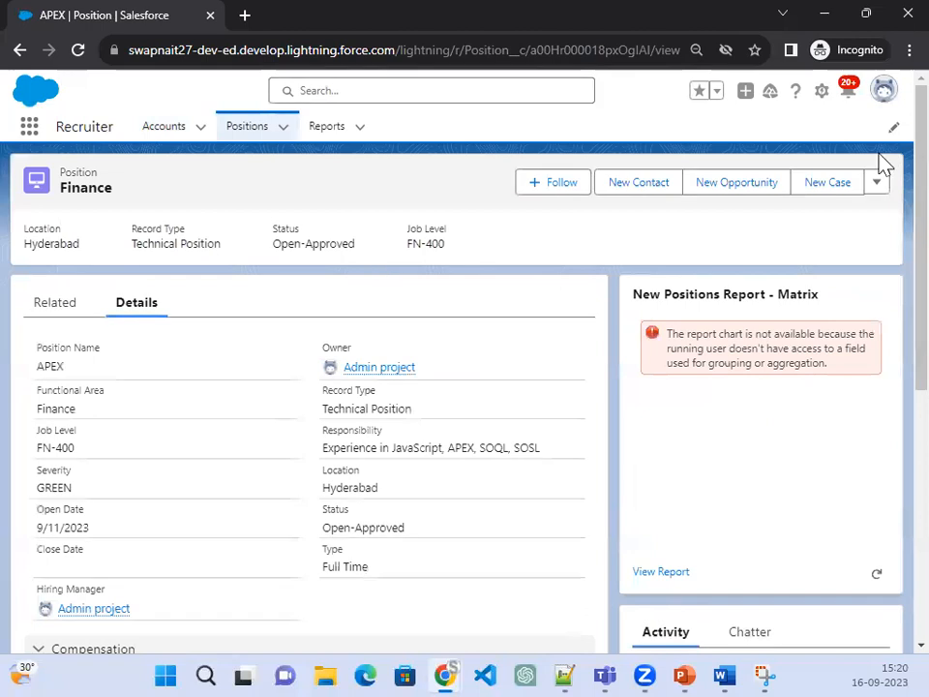
click(876, 188)
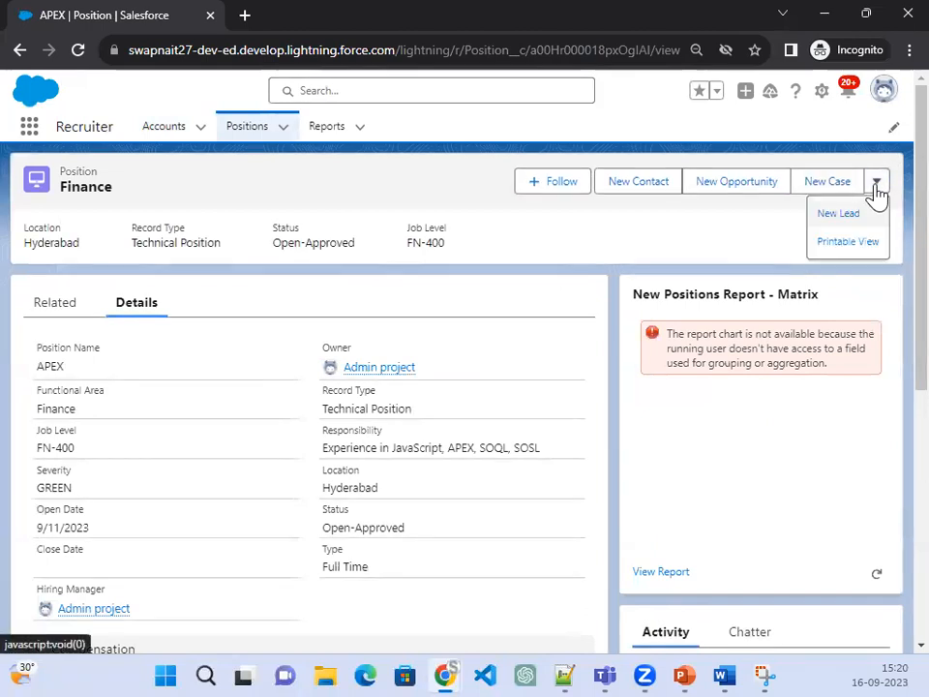